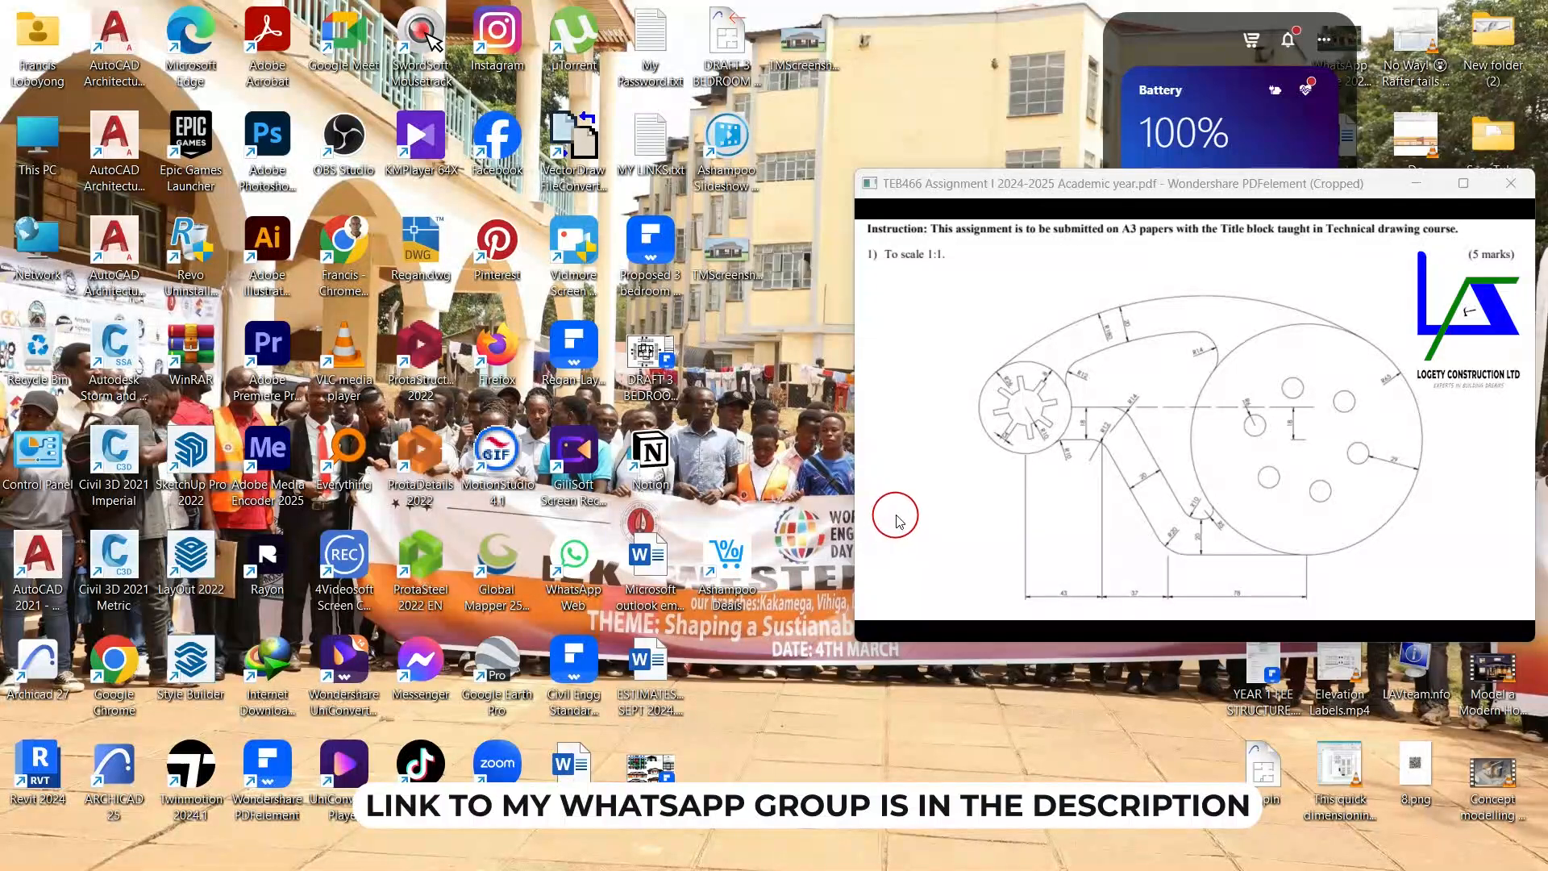
Step: Launch AutoCAD 2021 and narrow the assignment PDF window so it covers less of the Start page
double_click(31, 574)
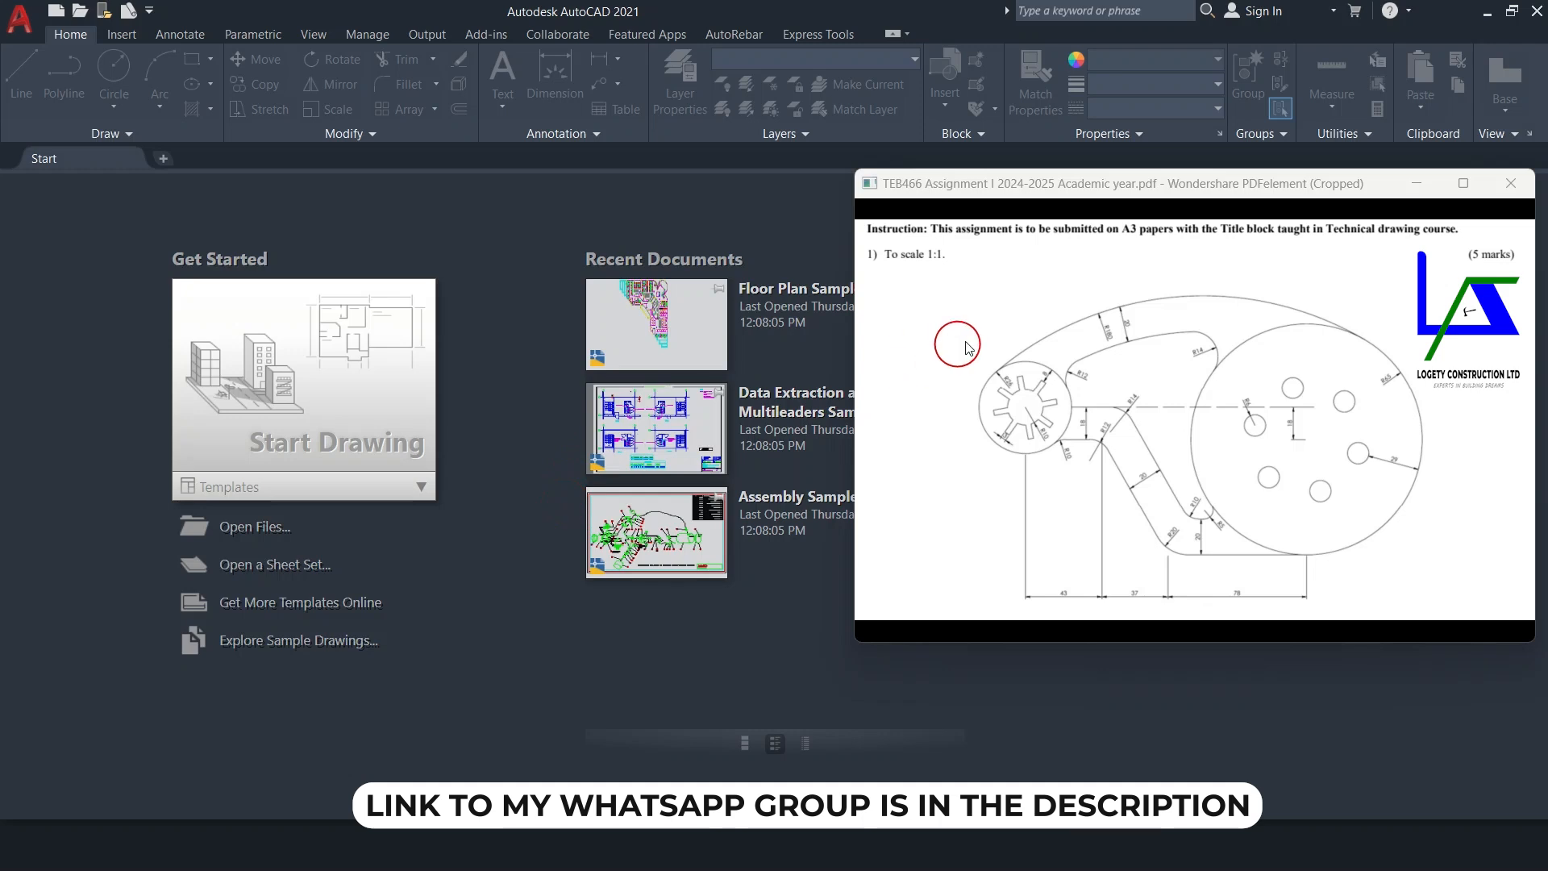
left_click_drag(855, 390, 1197, 360)
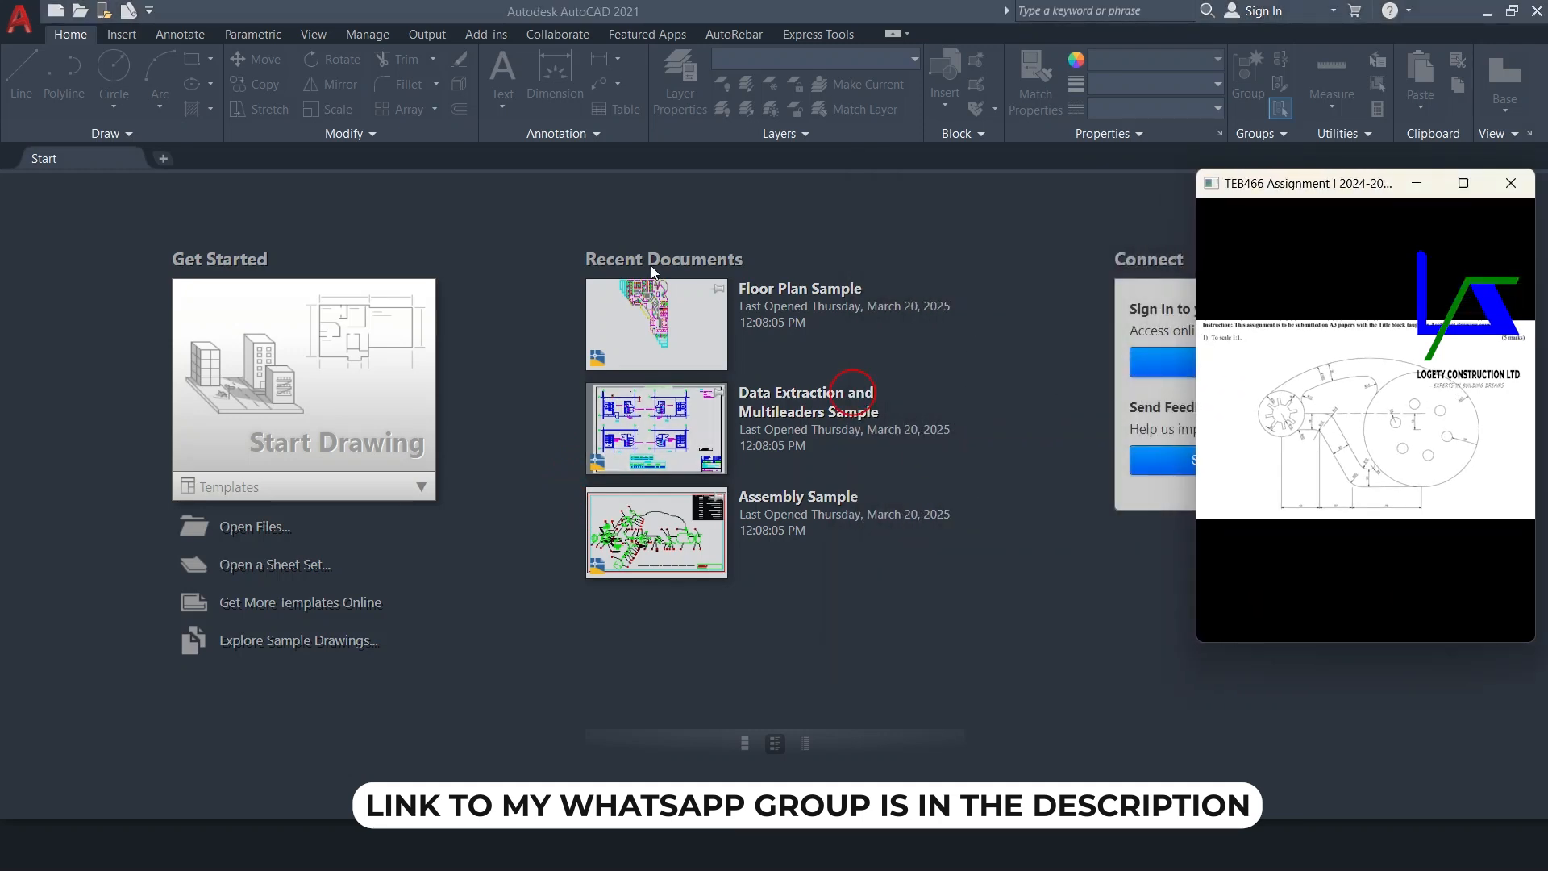
left_click(532, 241)
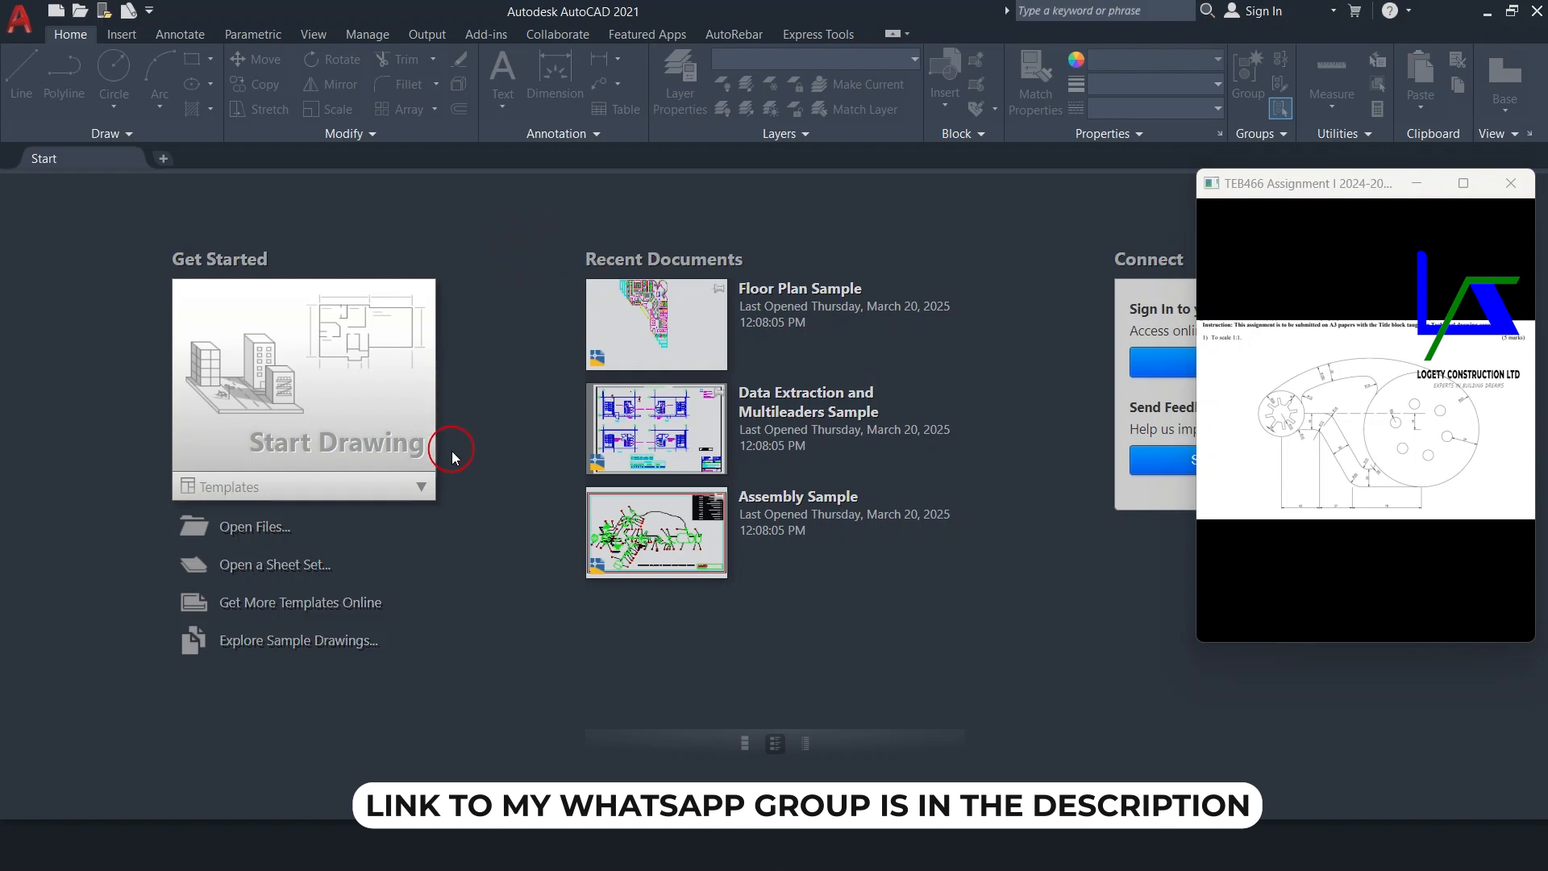
Step: Create a new drawing from the acadiso.dwt template
left_click(422, 489)
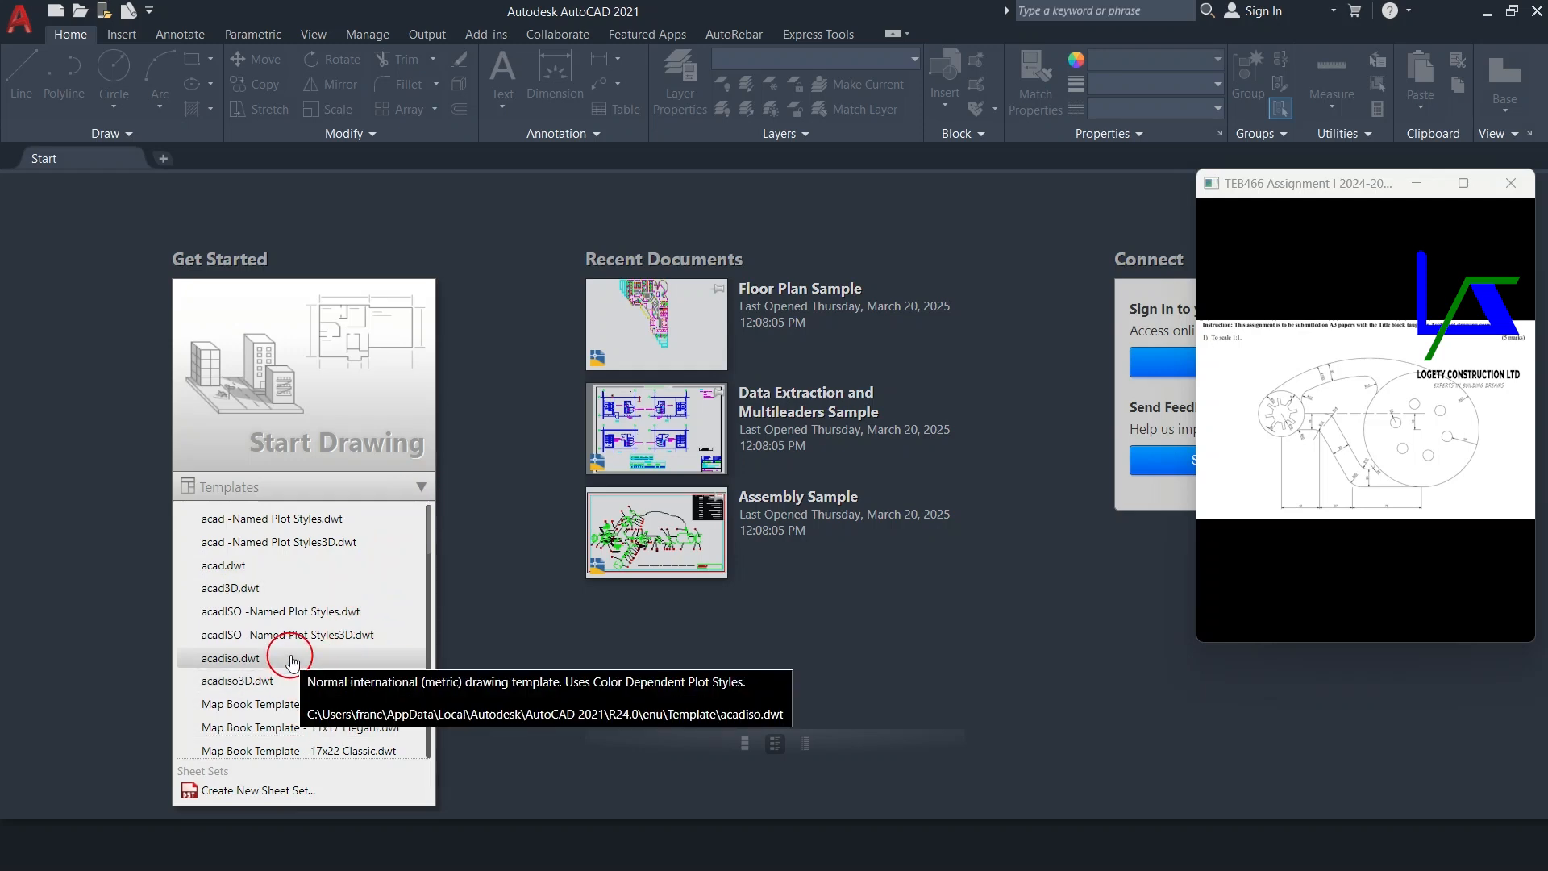
left_click(491, 495)
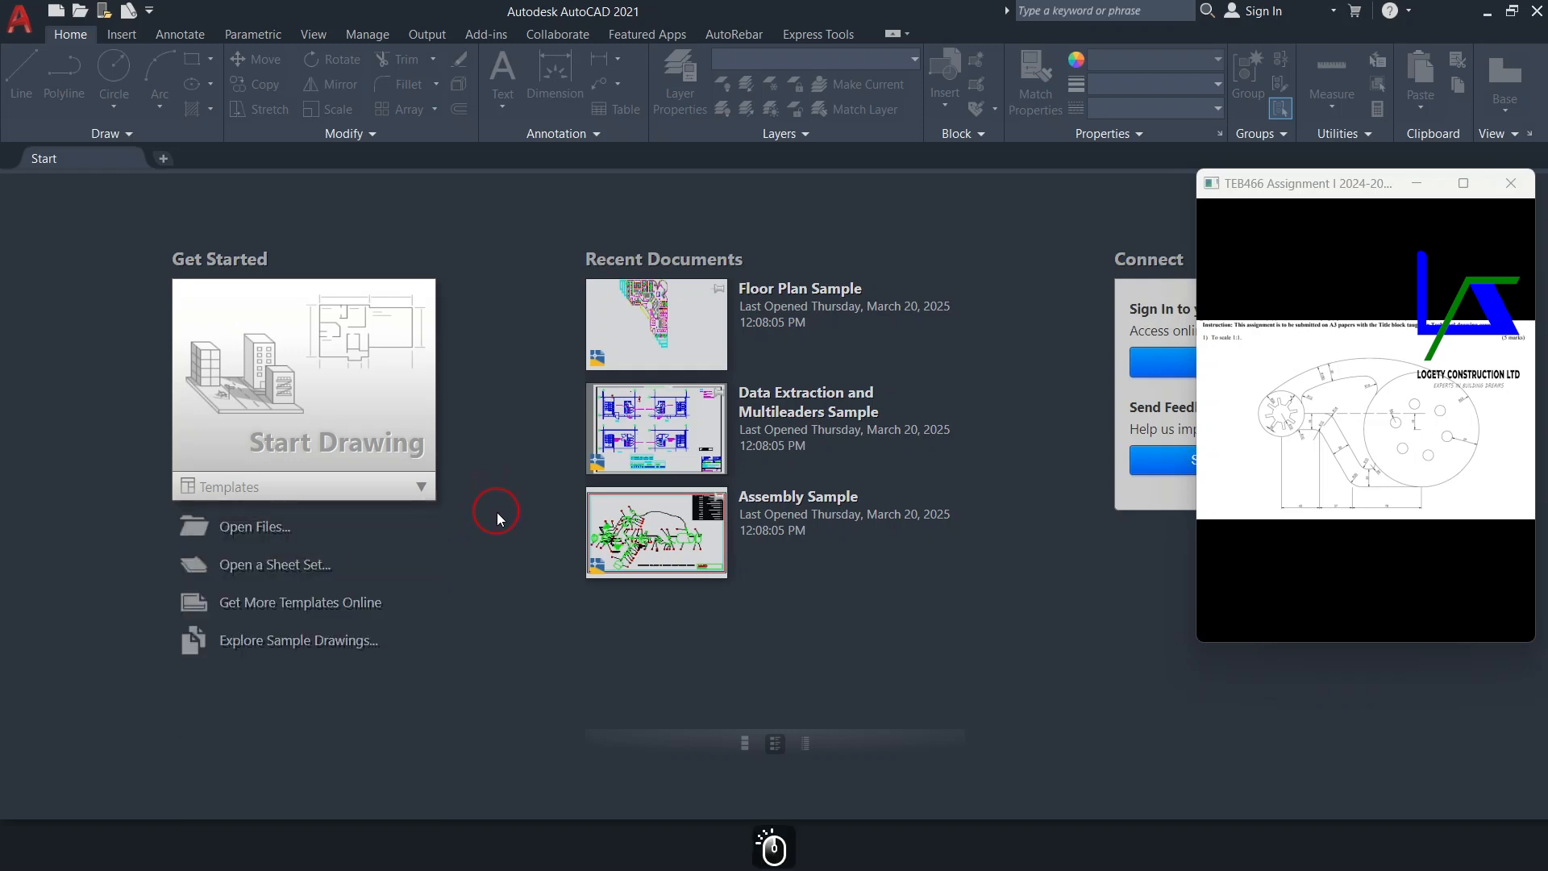
left_click(421, 488)
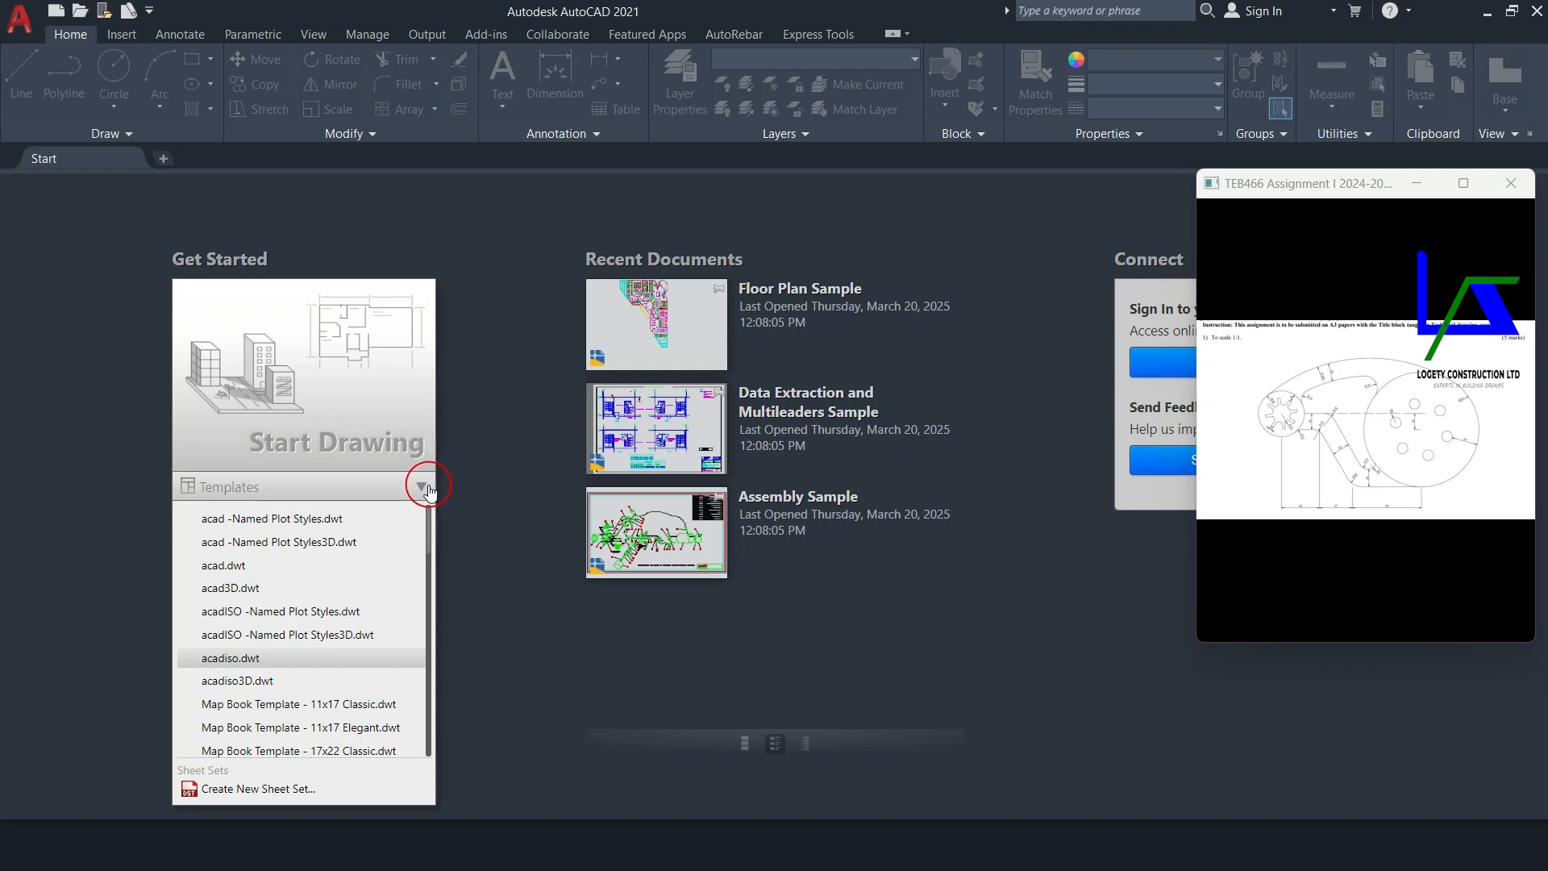
left_click(267, 665)
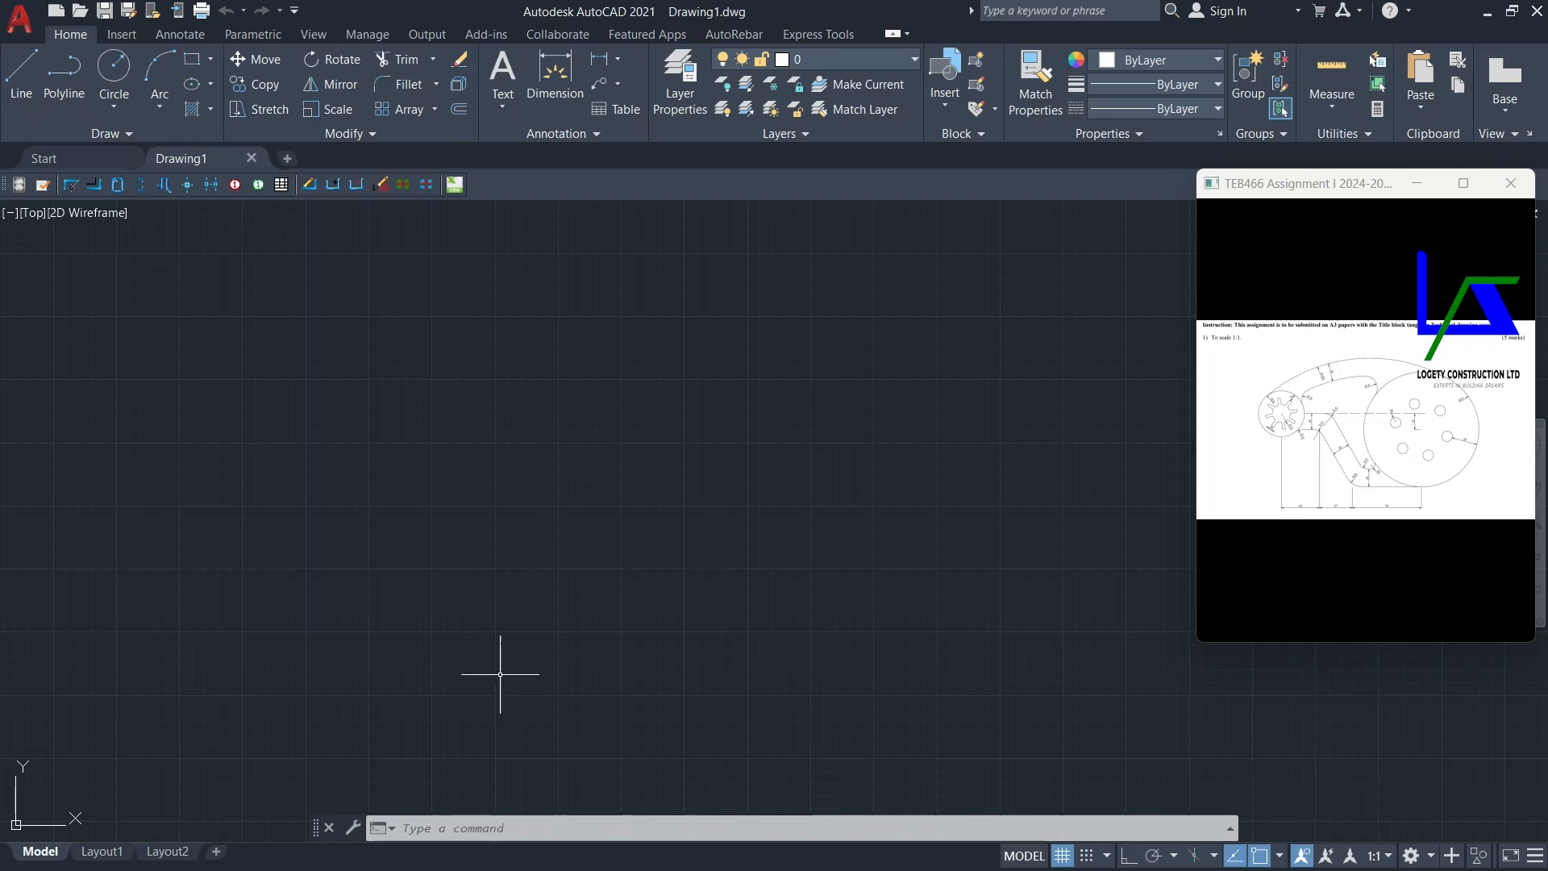
Step: Set the length precision of the drawing units to 0.00 with the UNITS command
left_click(496, 826)
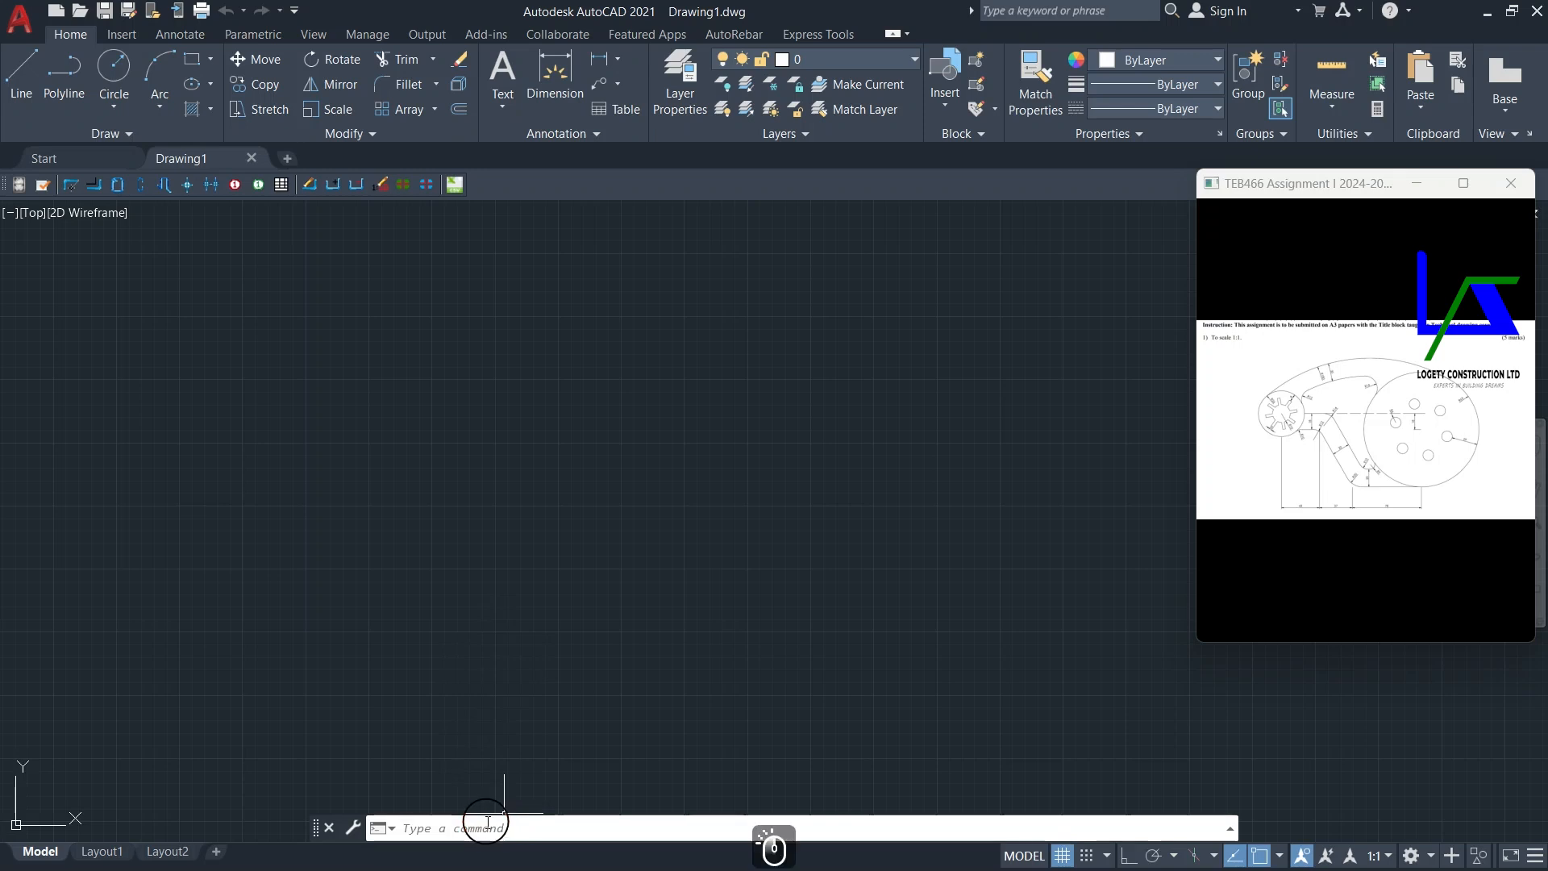
left_click(508, 815)
left_click(504, 824)
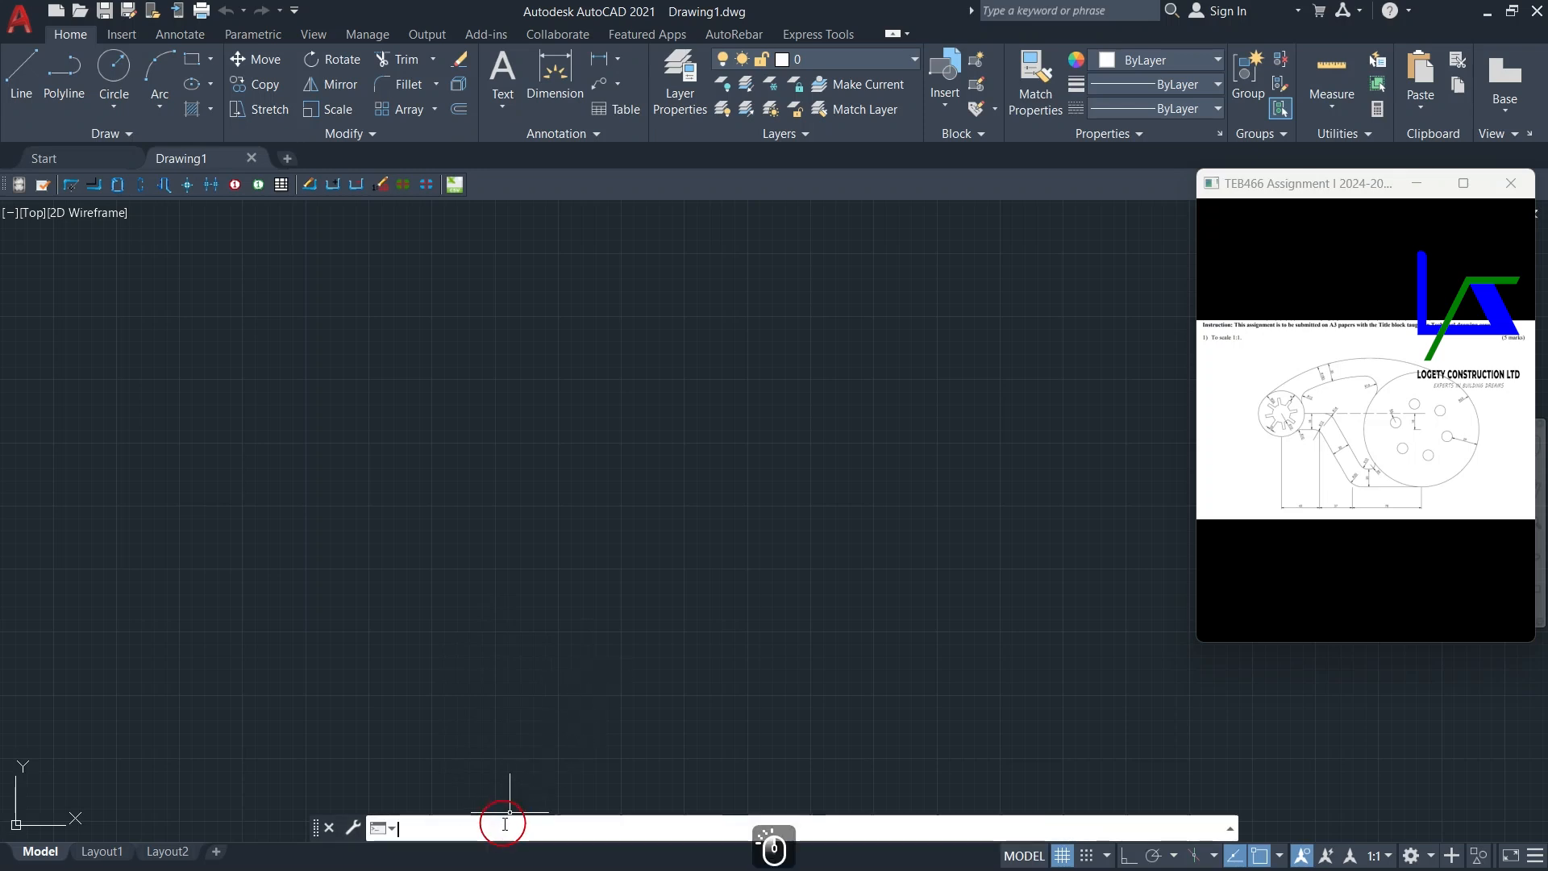
type("un")
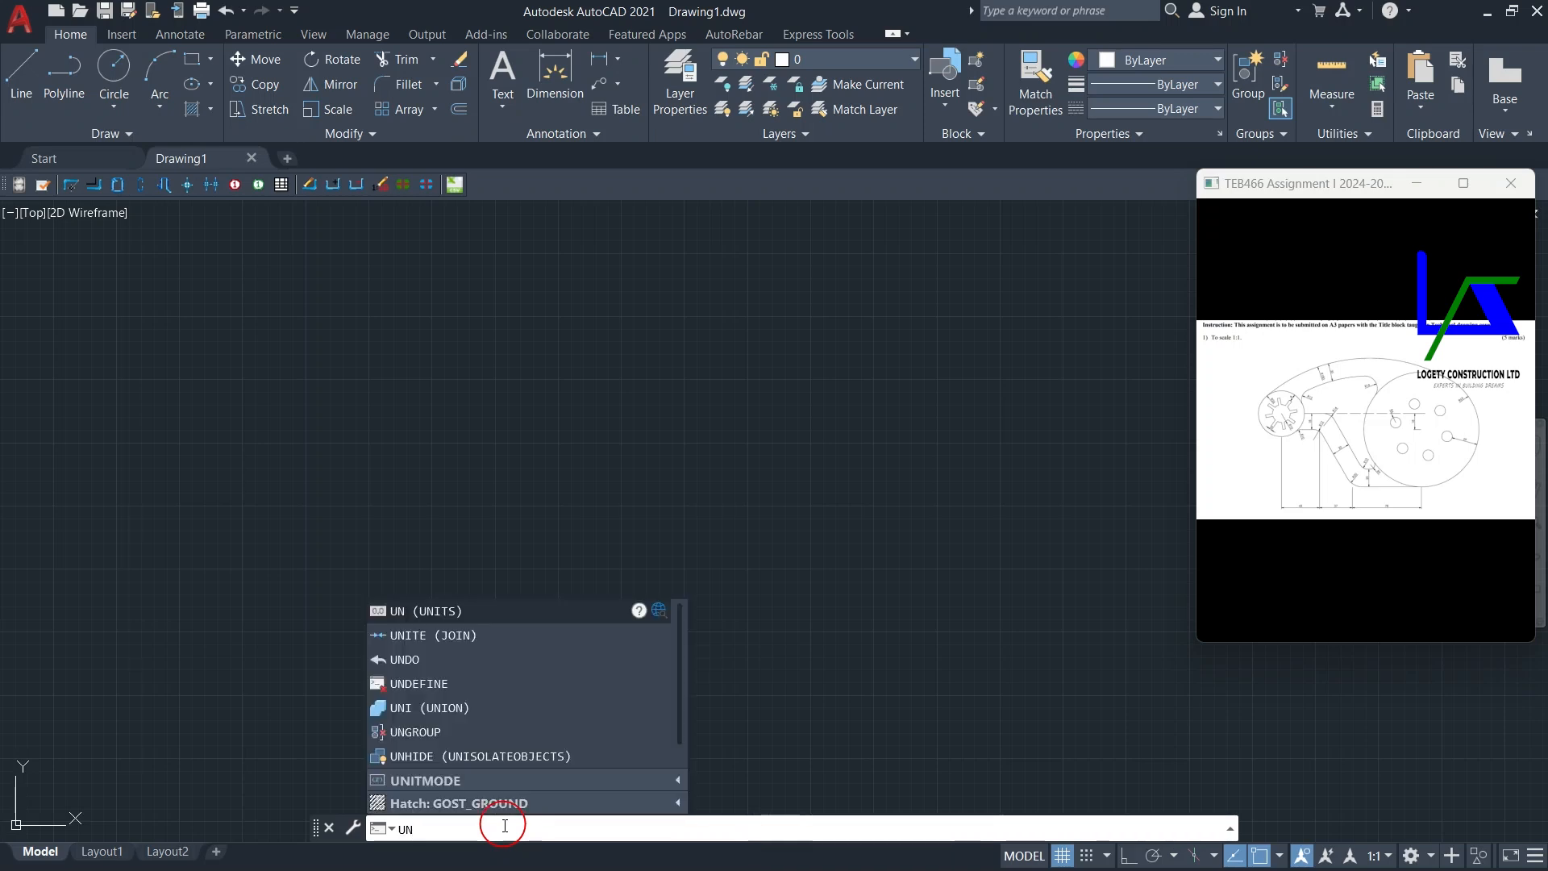
key("Return")
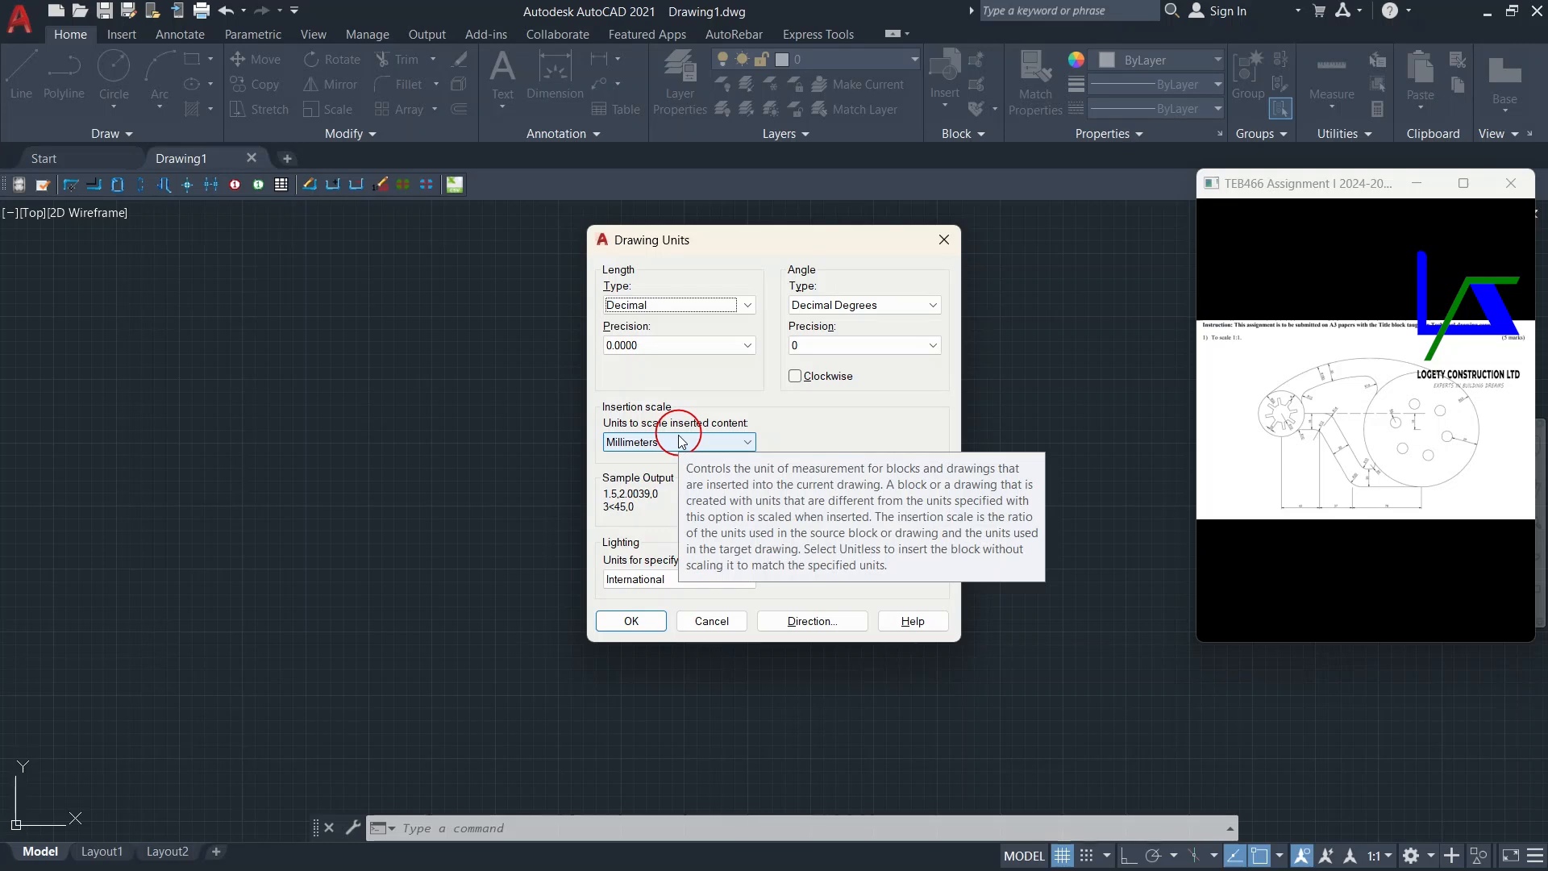
left_click(680, 347)
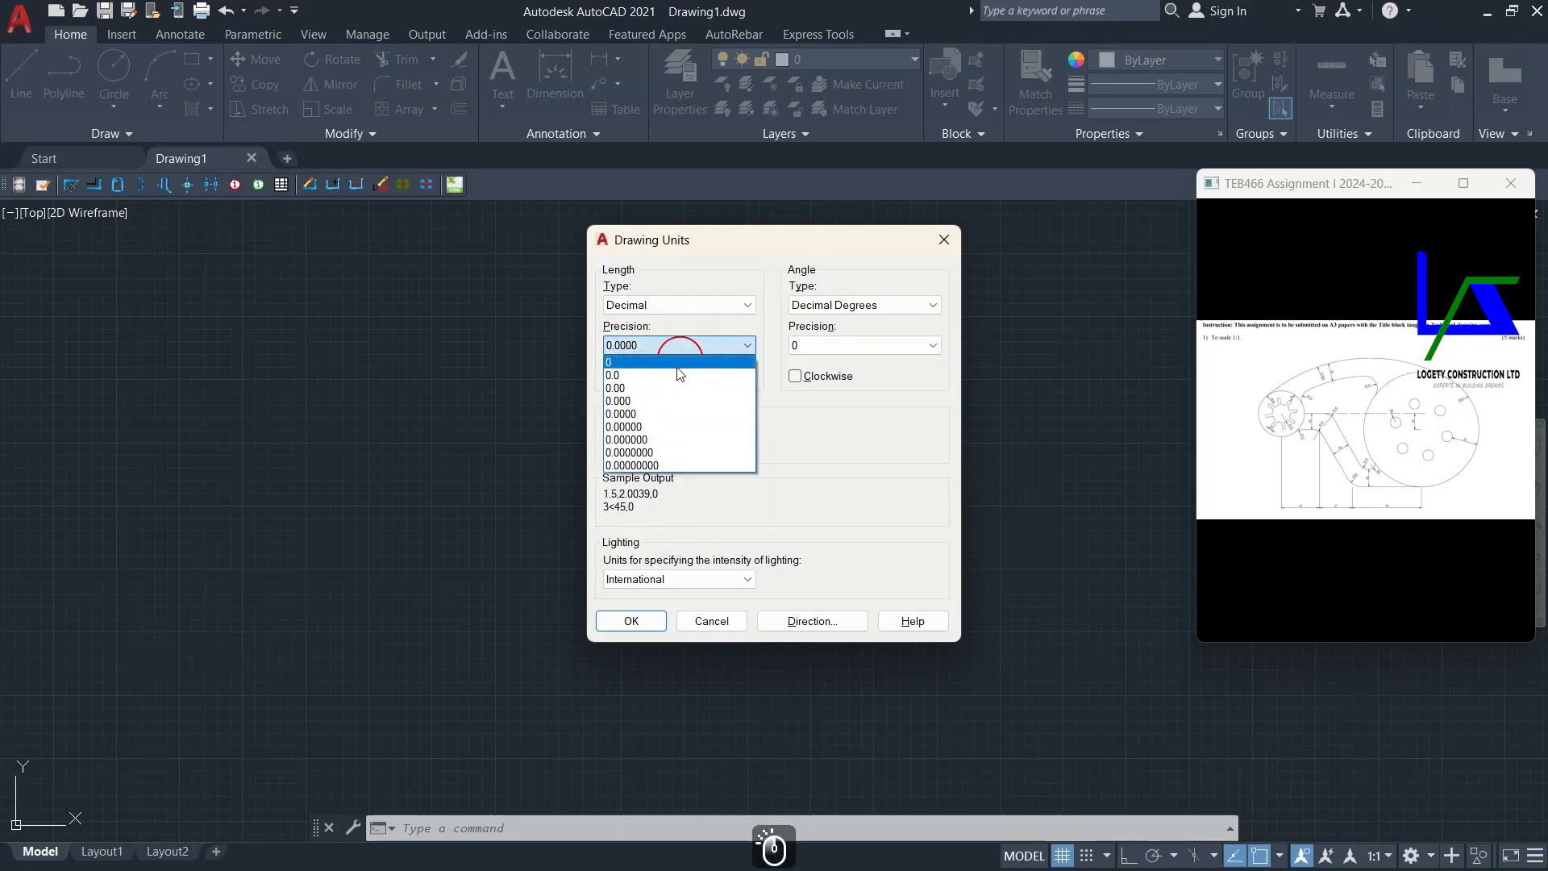
left_click(639, 388)
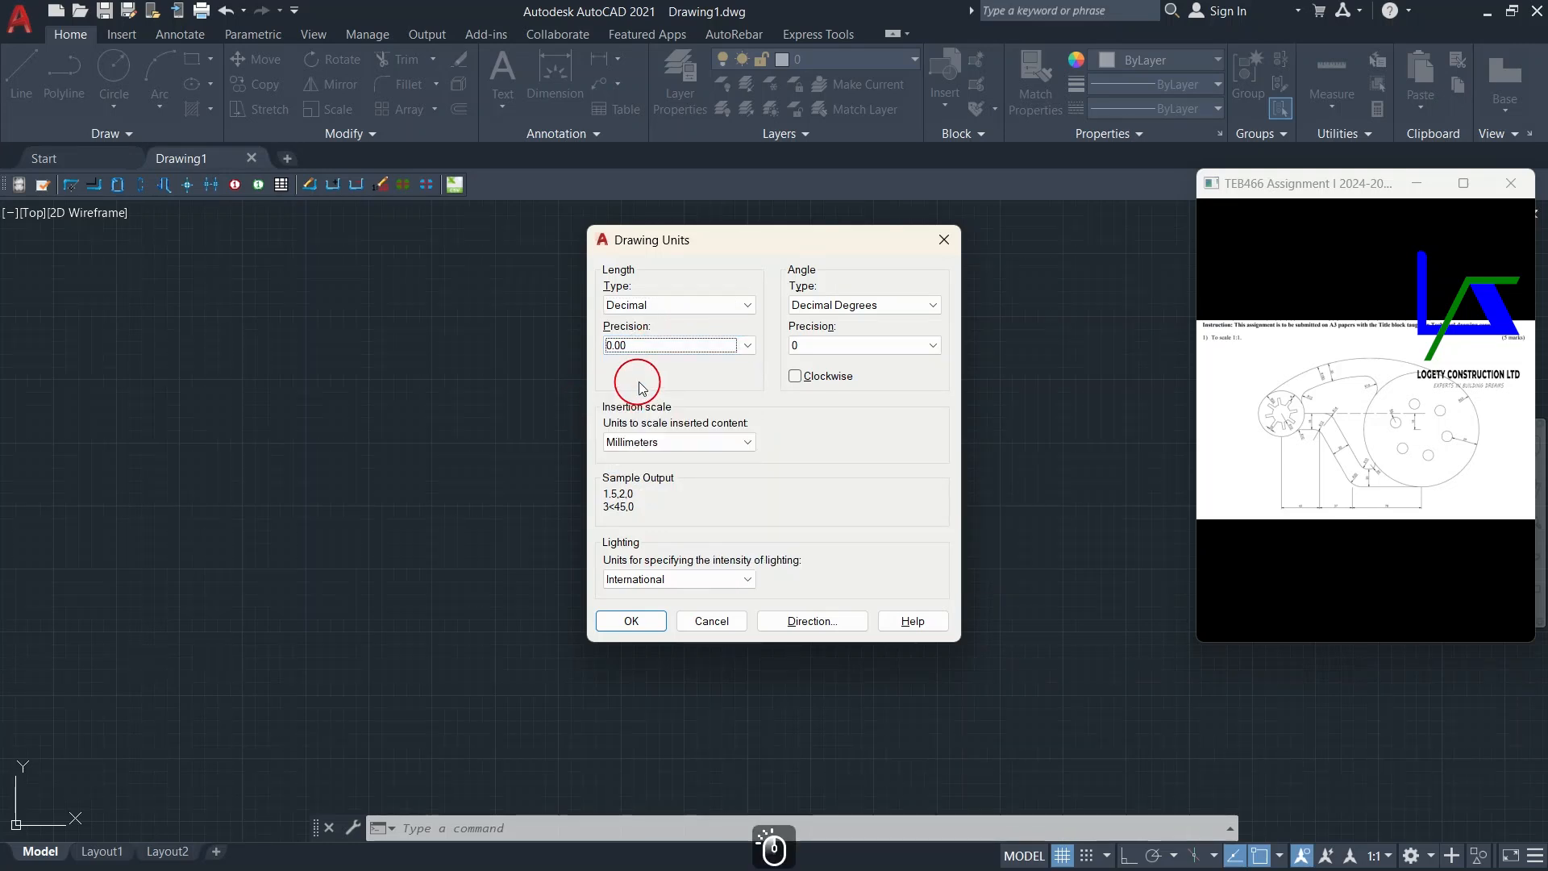
left_click(652, 625)
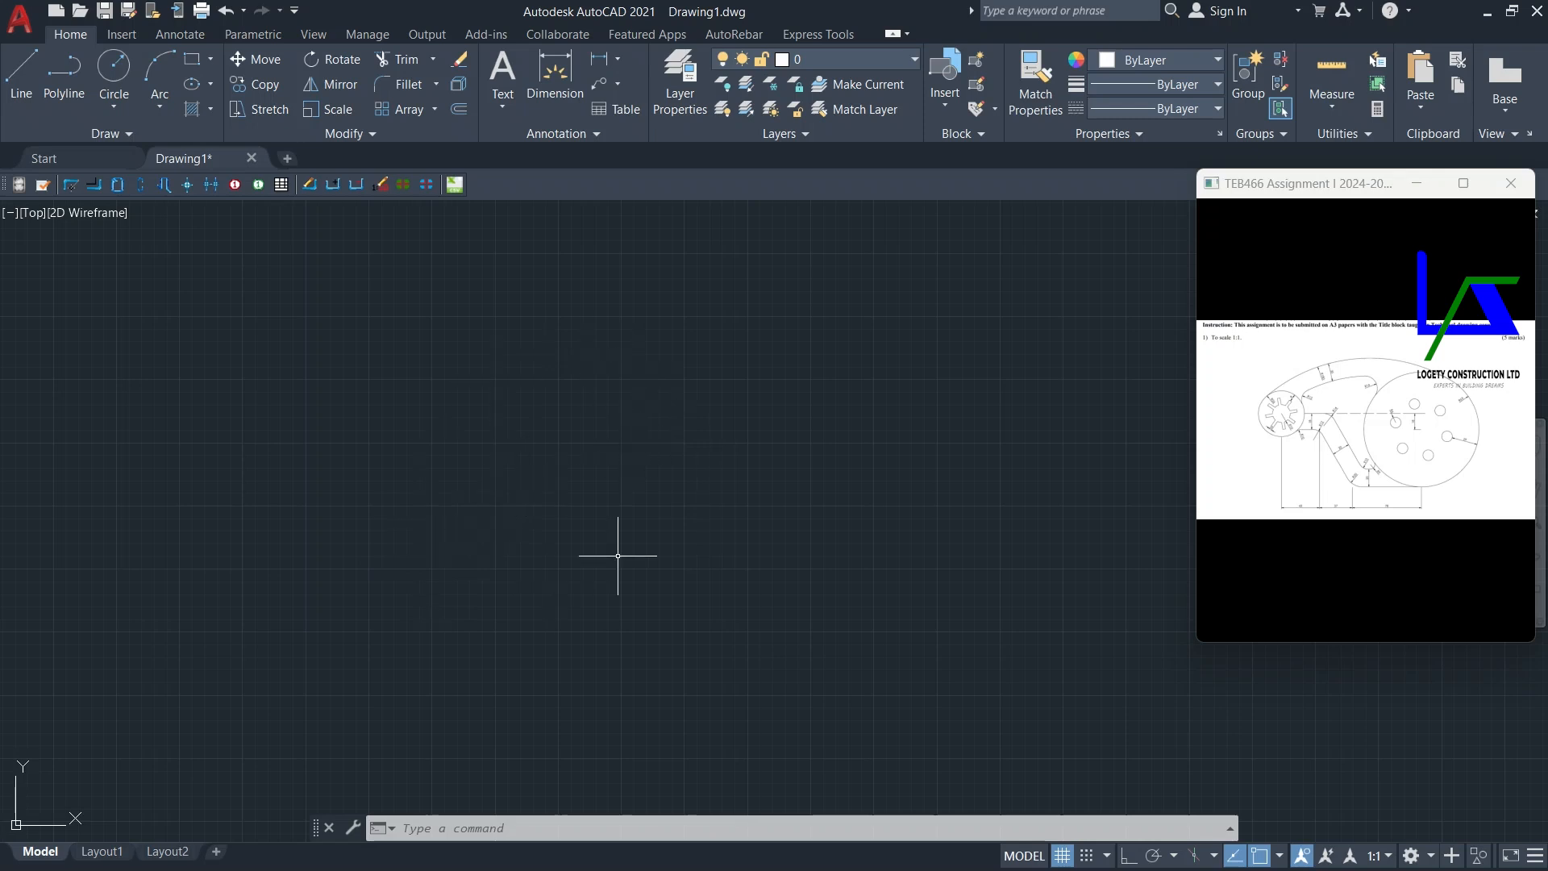
Step: Turn off the drawing grid and switch on Ortho mode
left_click(1328, 642)
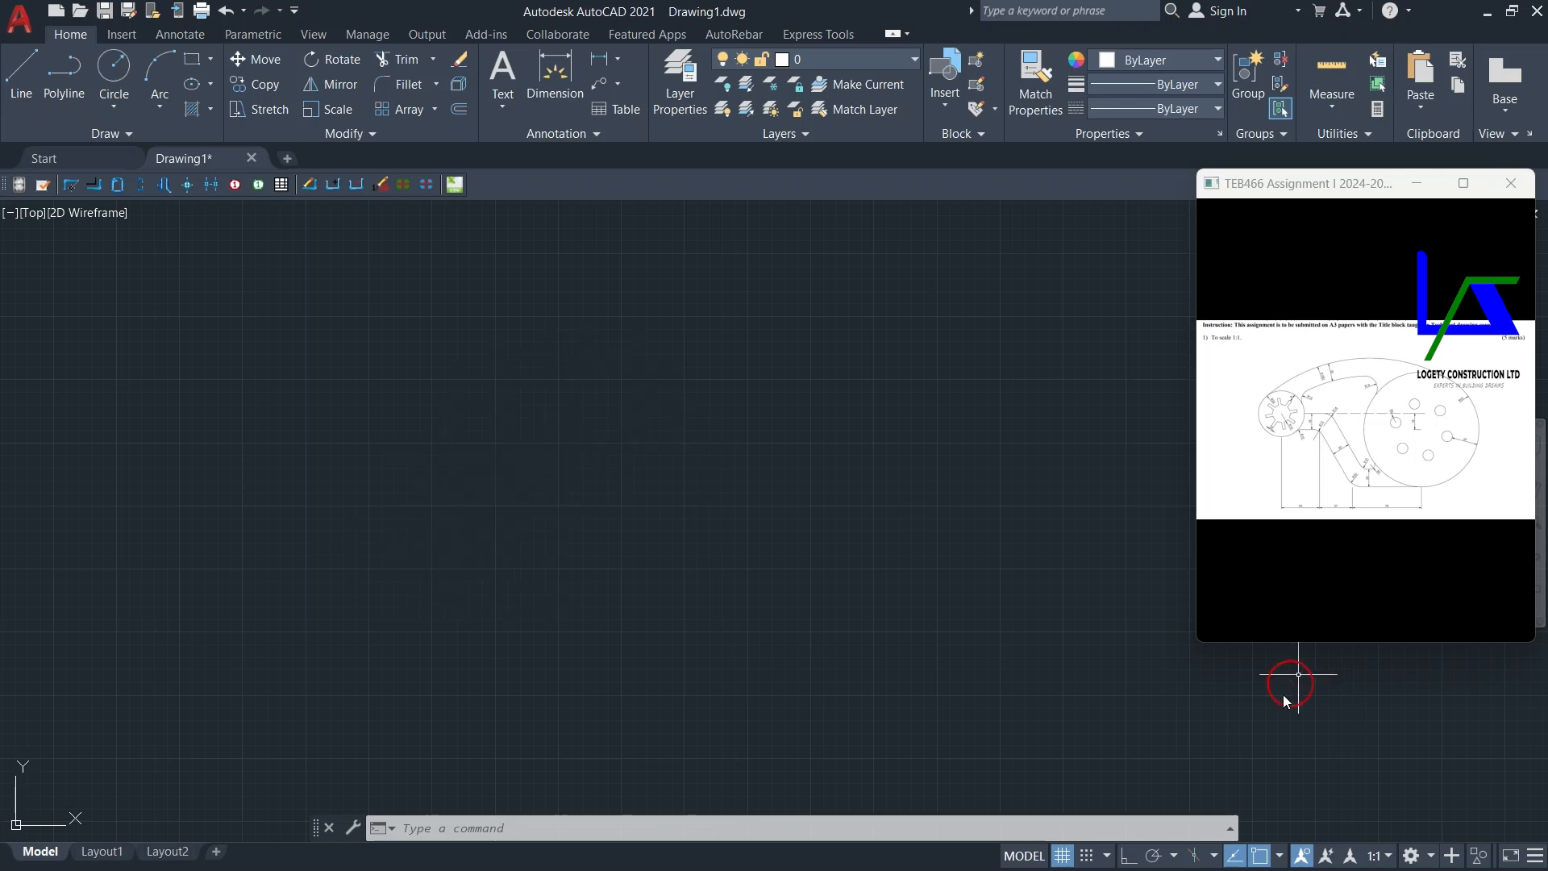
left_click(1066, 857)
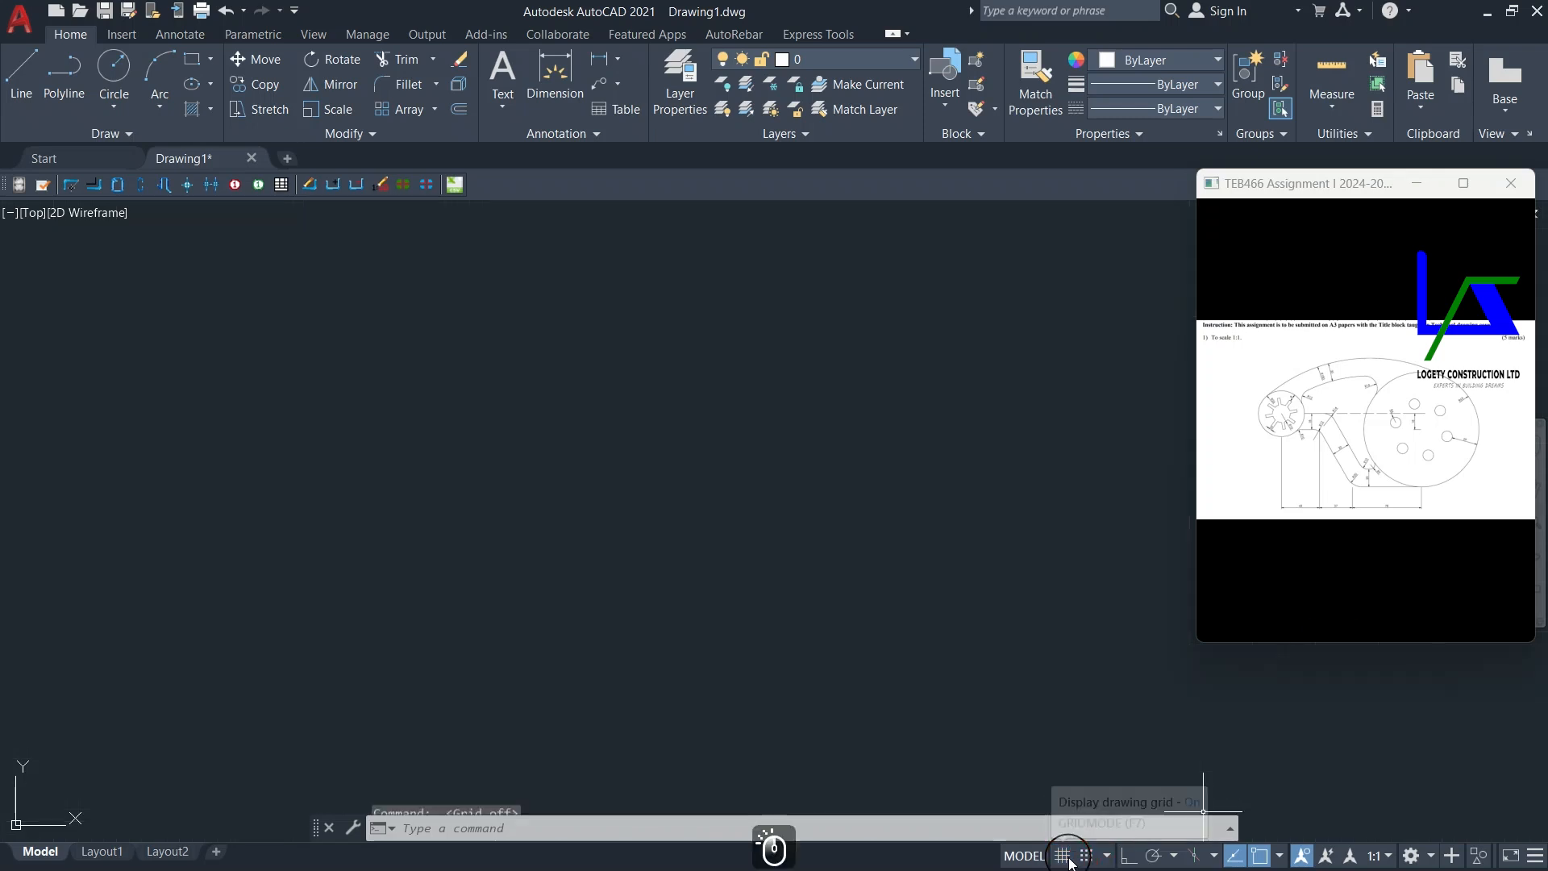
left_click(1097, 819)
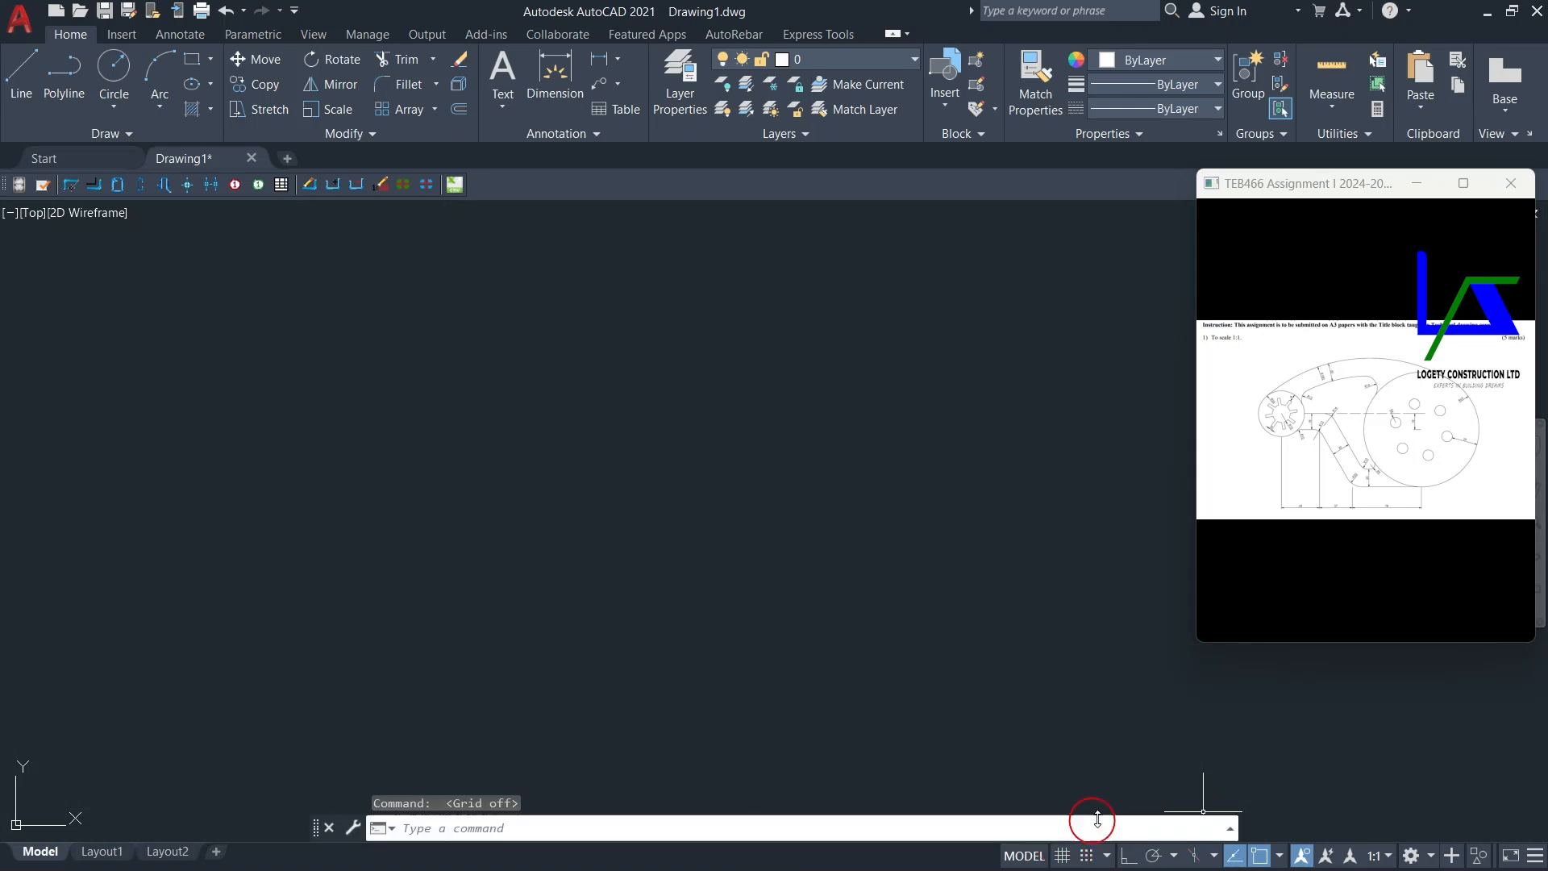
left_click(1130, 856)
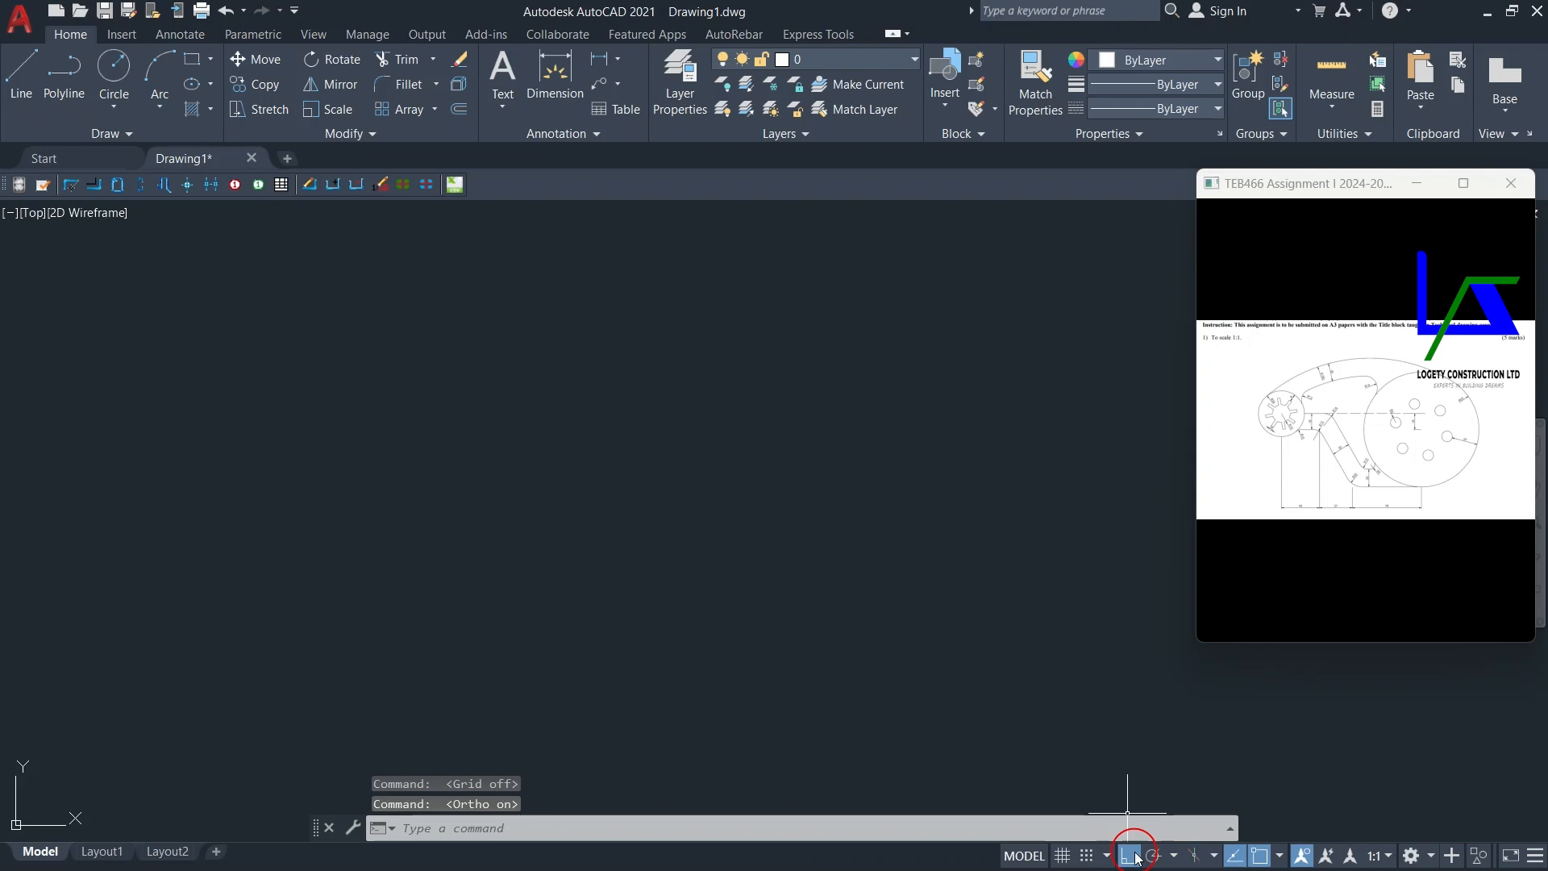
Step: Enable every running object snap mode except Nearest
left_click(1280, 860)
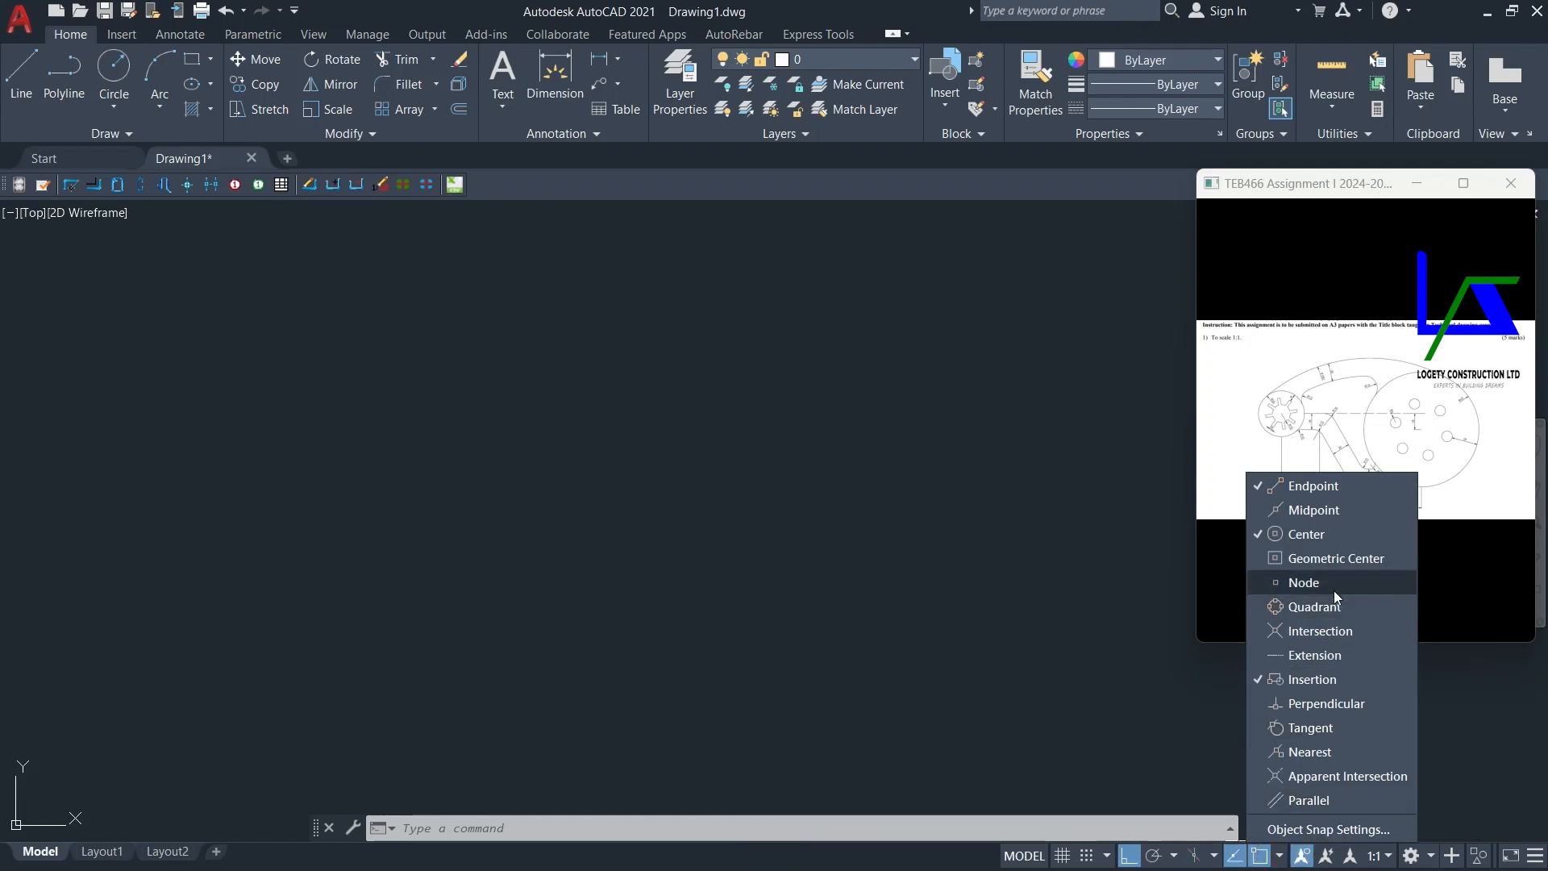
left_click(1319, 518)
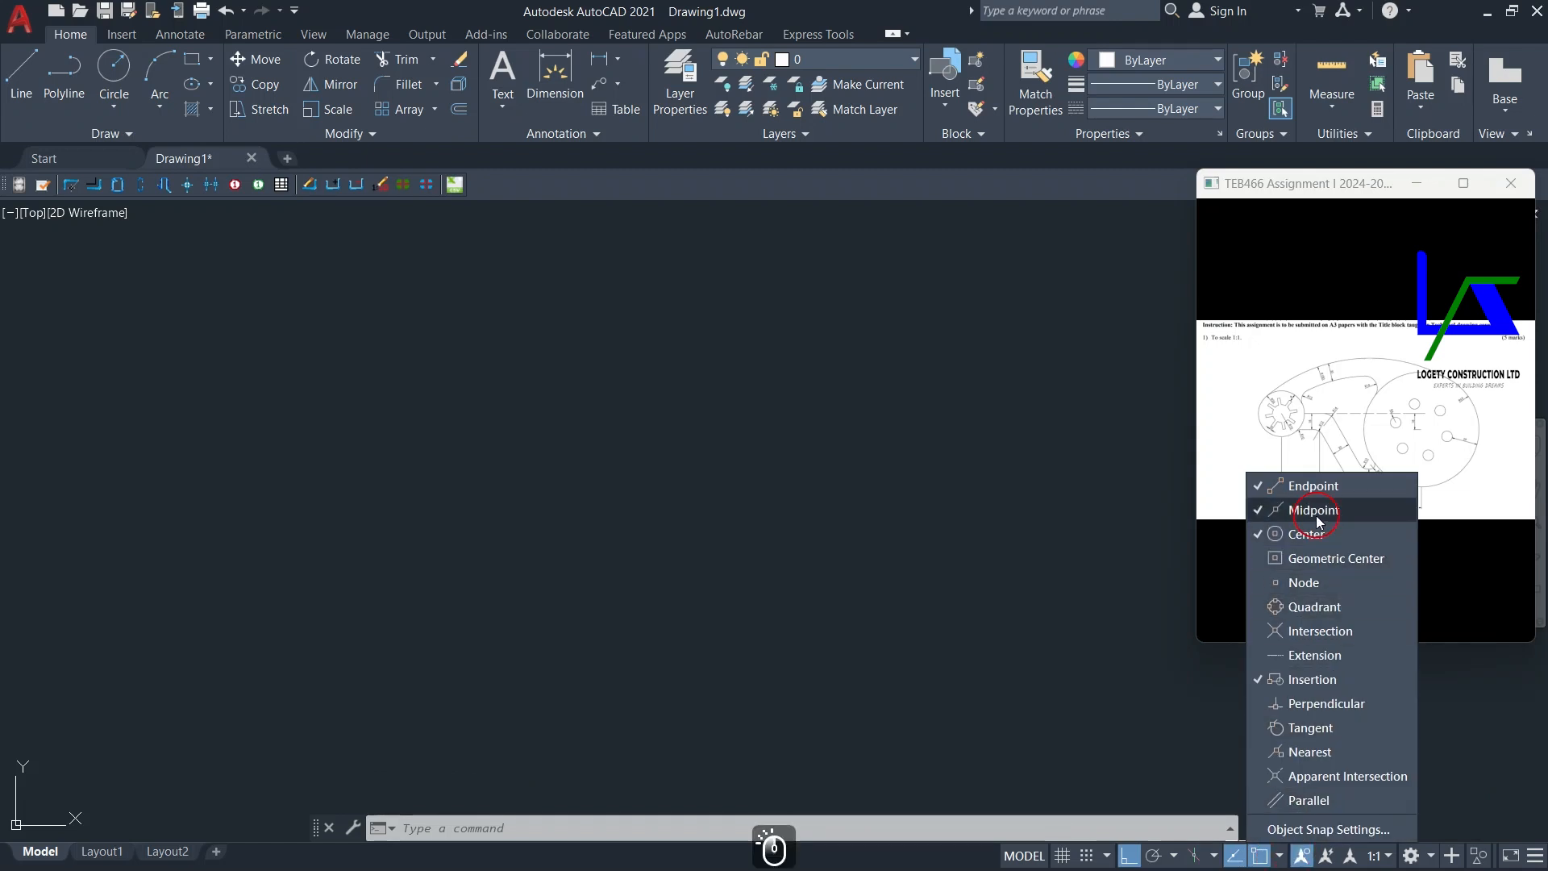
left_click(1307, 558)
left_click(1305, 583)
left_click(1307, 607)
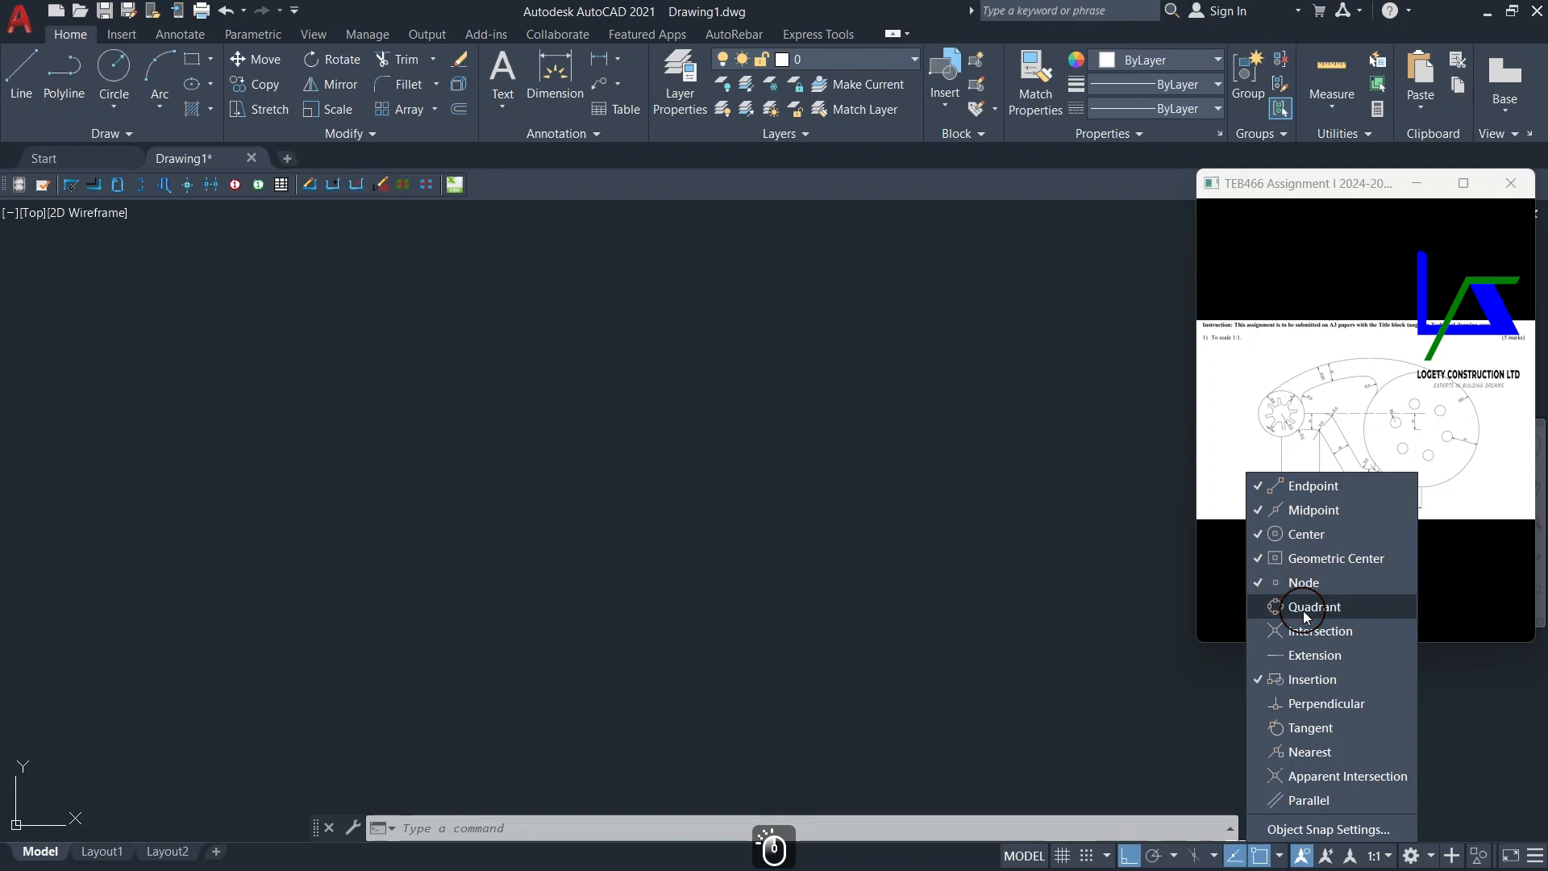
left_click(1308, 631)
left_click(1309, 655)
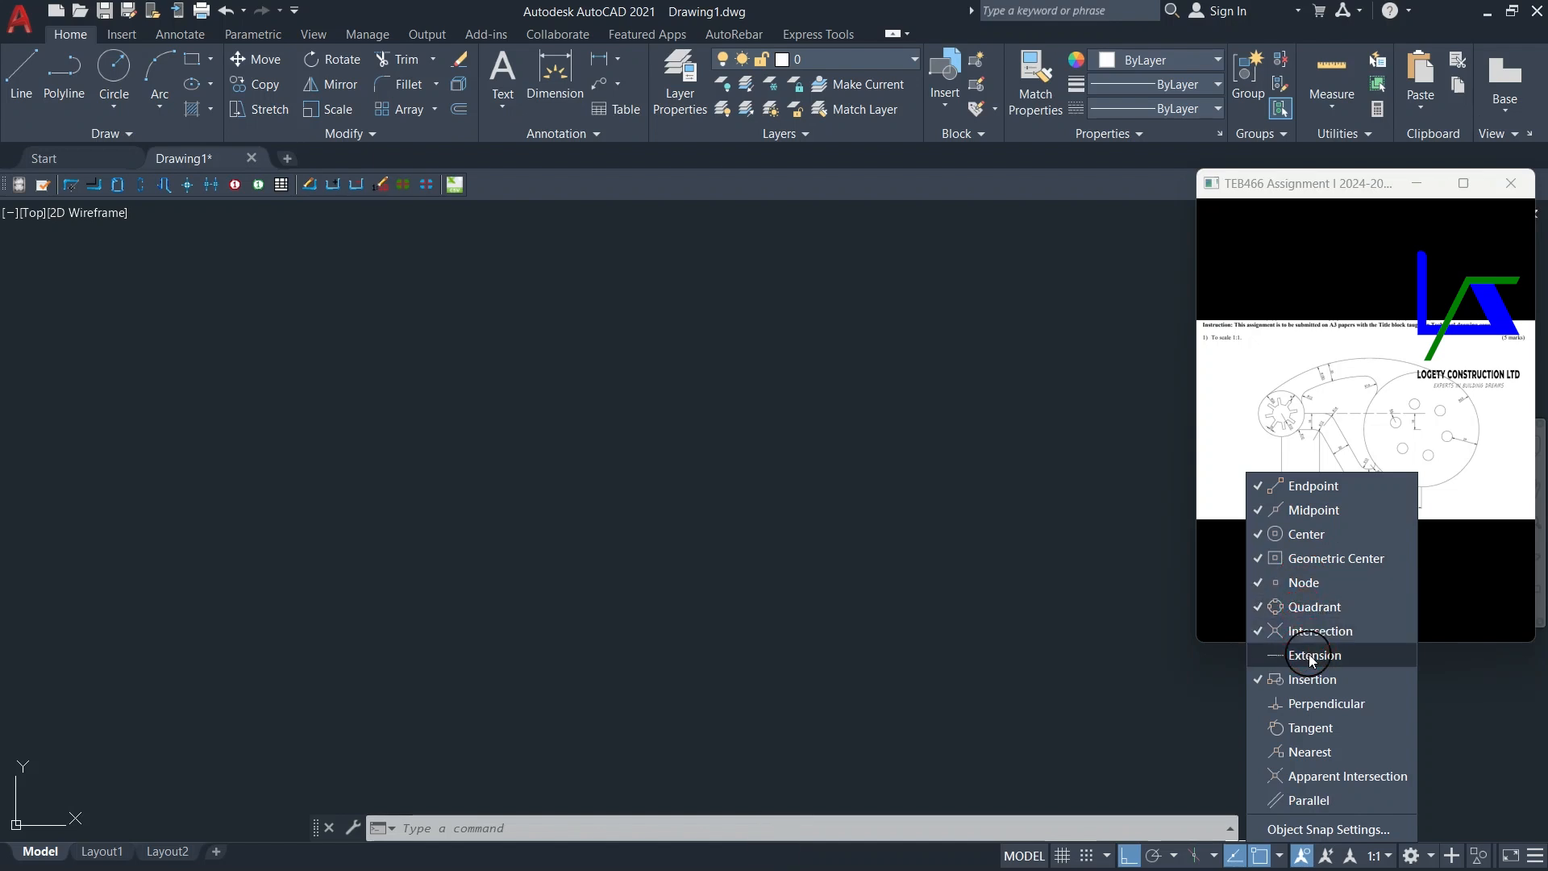
left_click(1310, 680)
left_click(1315, 706)
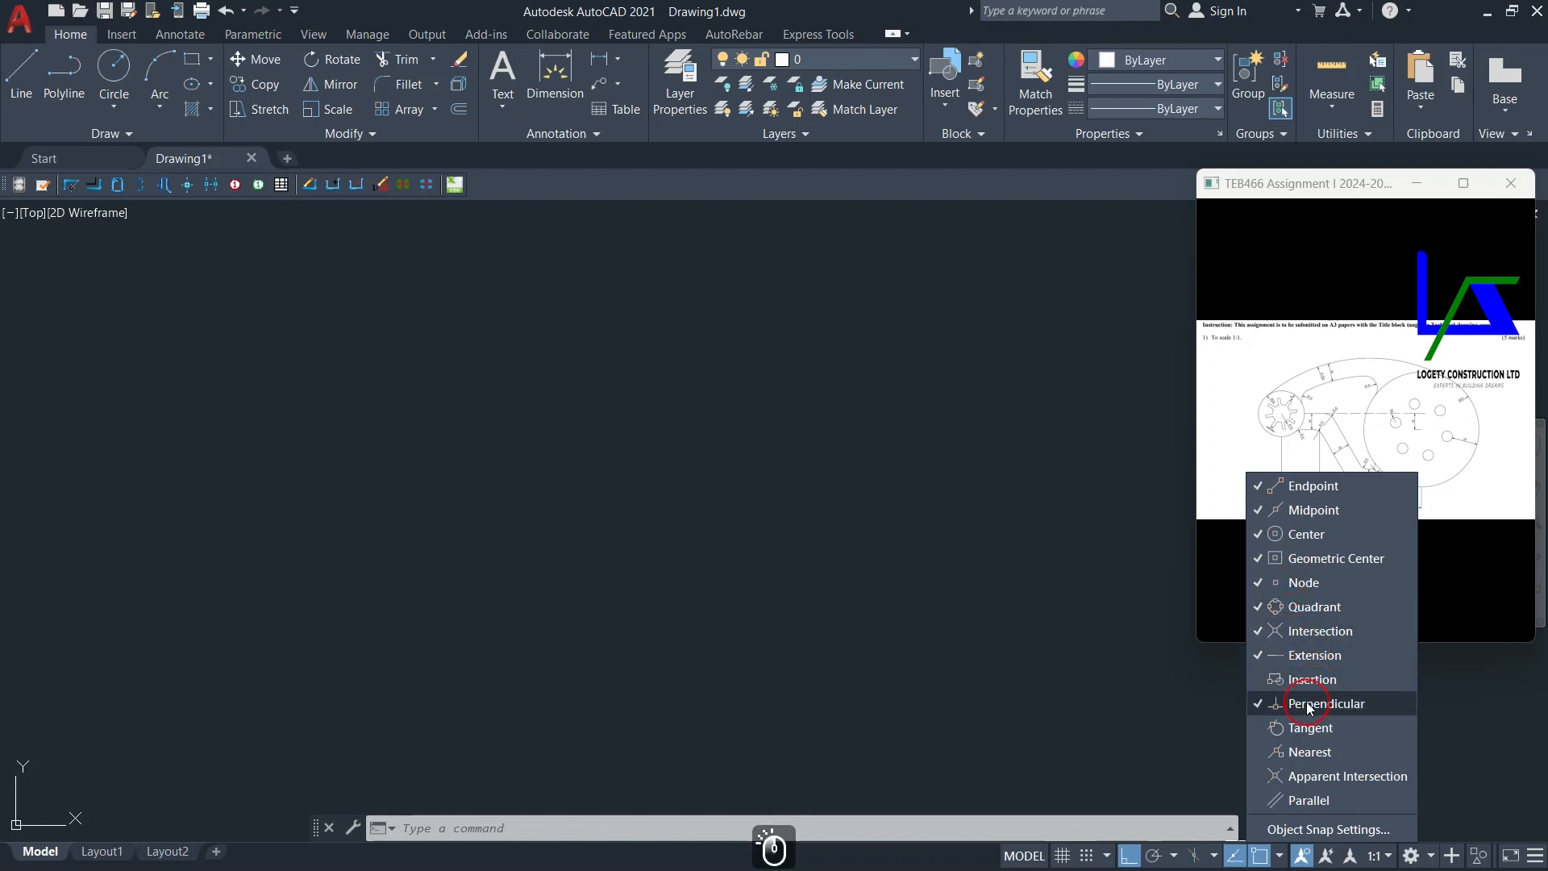
left_click(1312, 679)
left_click(1299, 729)
left_click(1307, 776)
left_click(1302, 800)
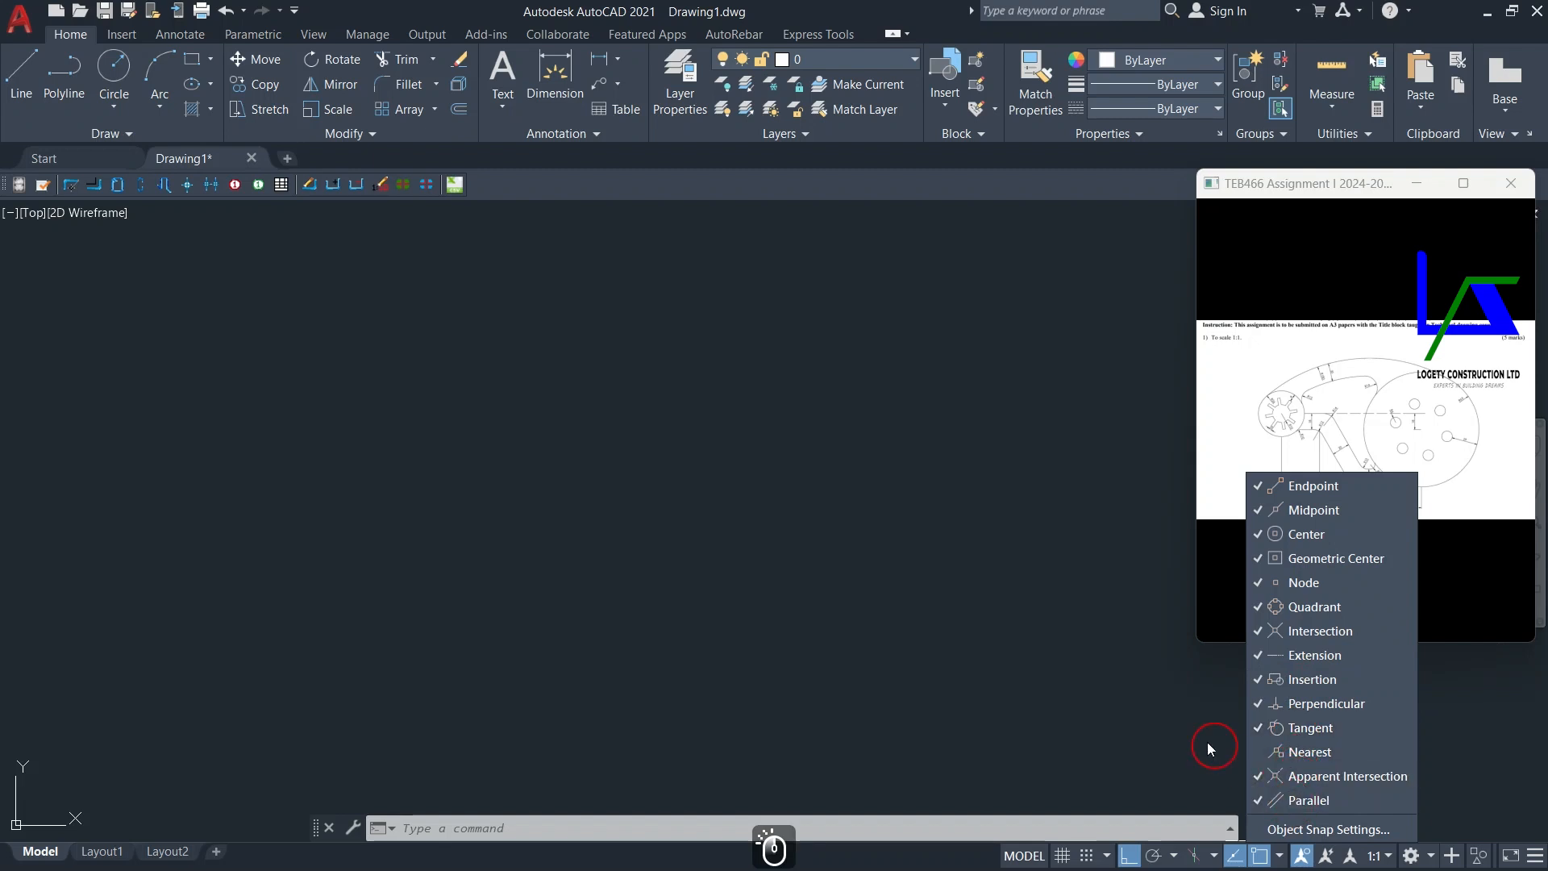
left_click(1139, 686)
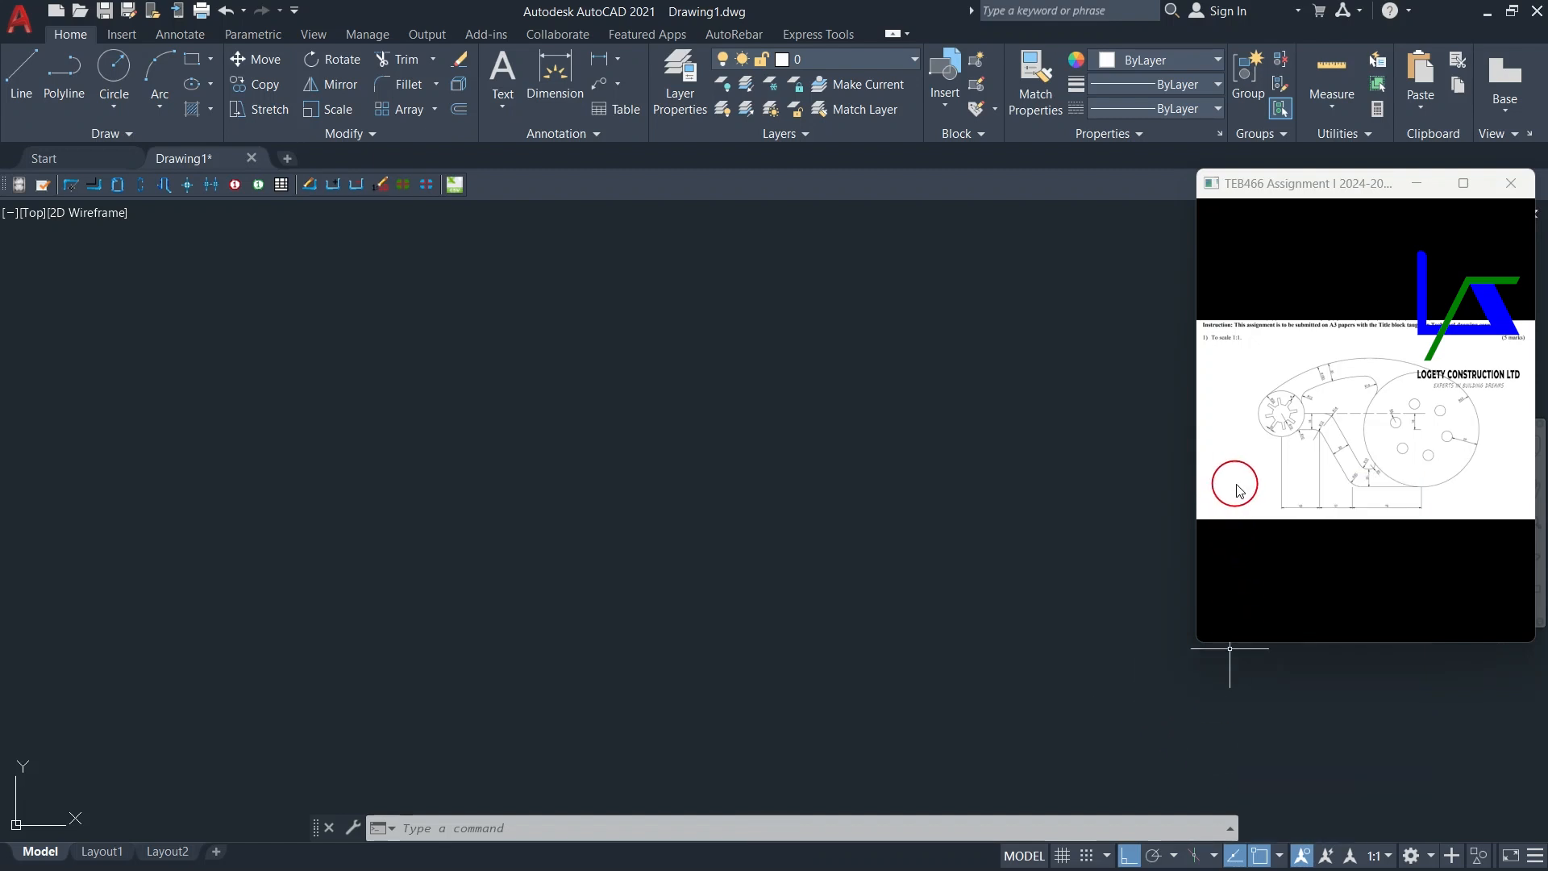
Step: Widen the assignment PDF window and set the annotation scale to the 1:1 required by the sheet
left_click_drag(1195, 481, 855, 531)
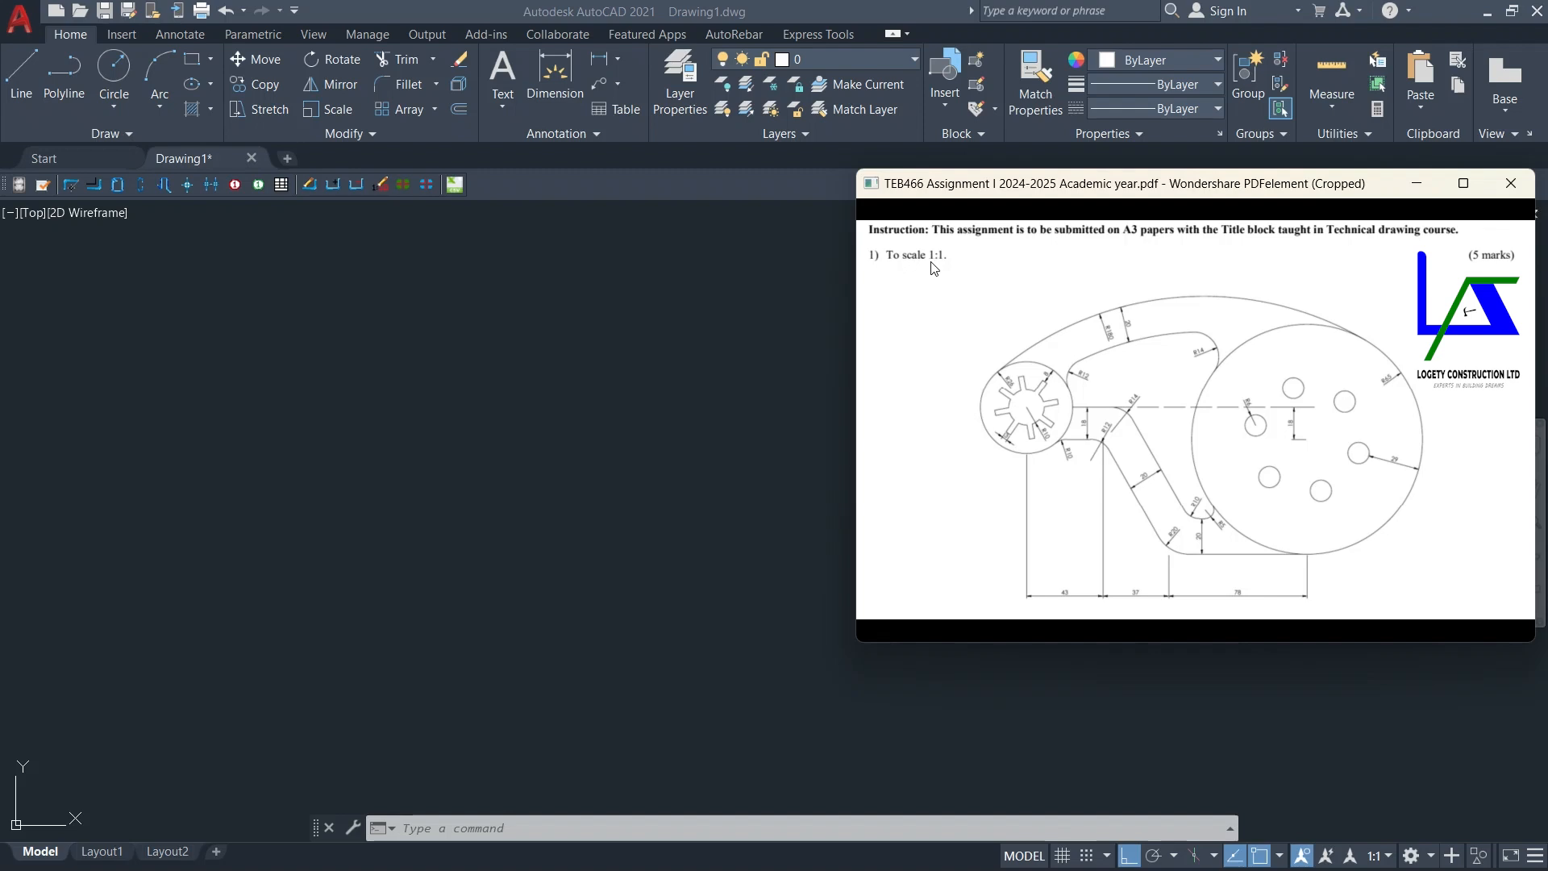
left_click(1385, 860)
left_click(1385, 861)
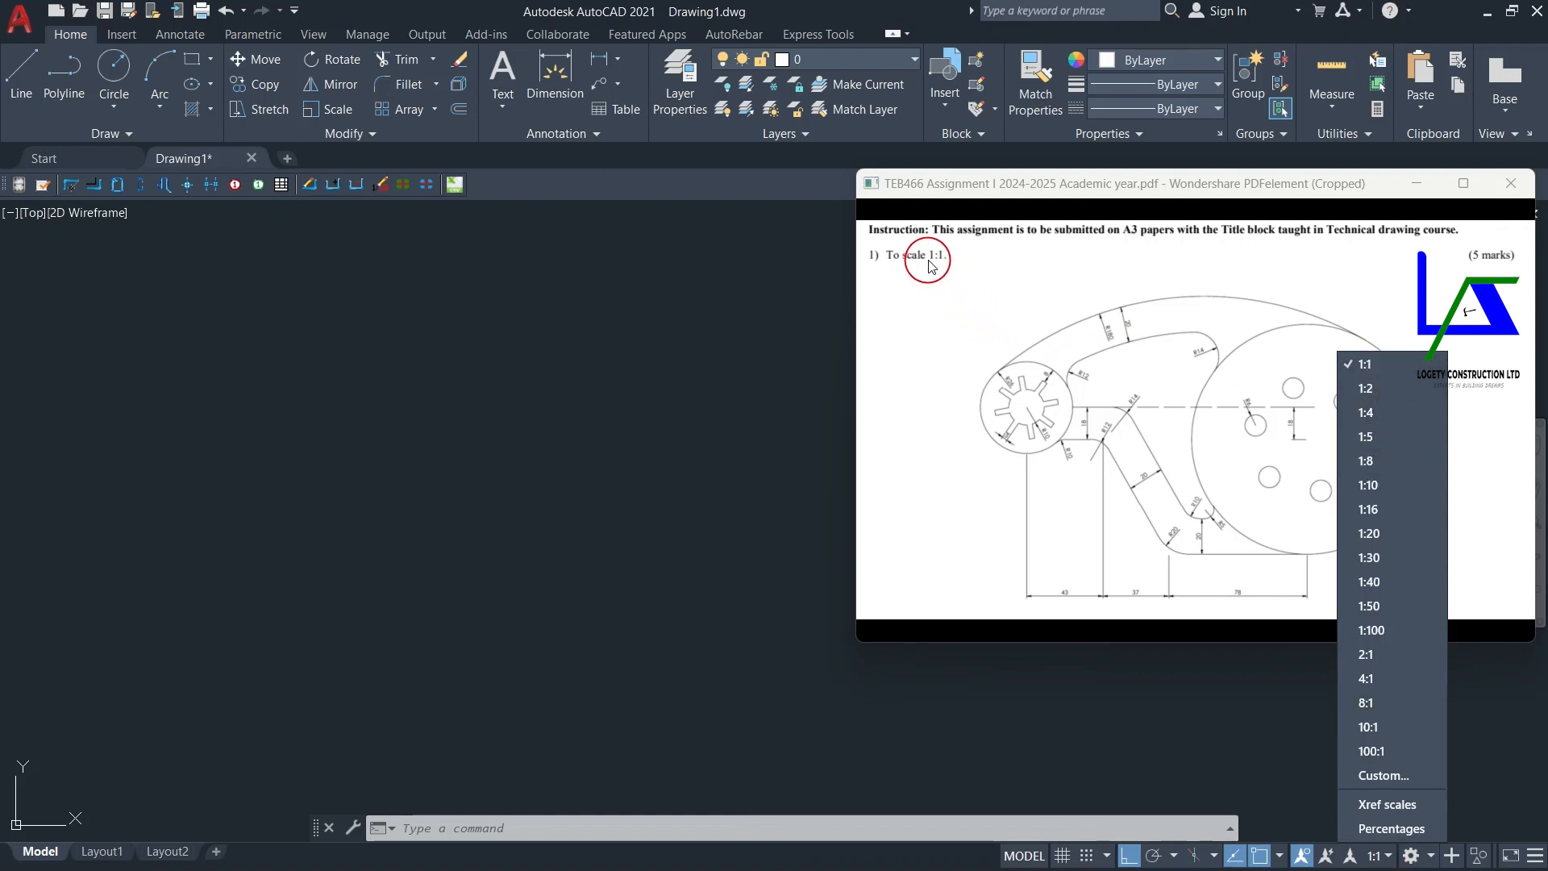
left_click(1389, 367)
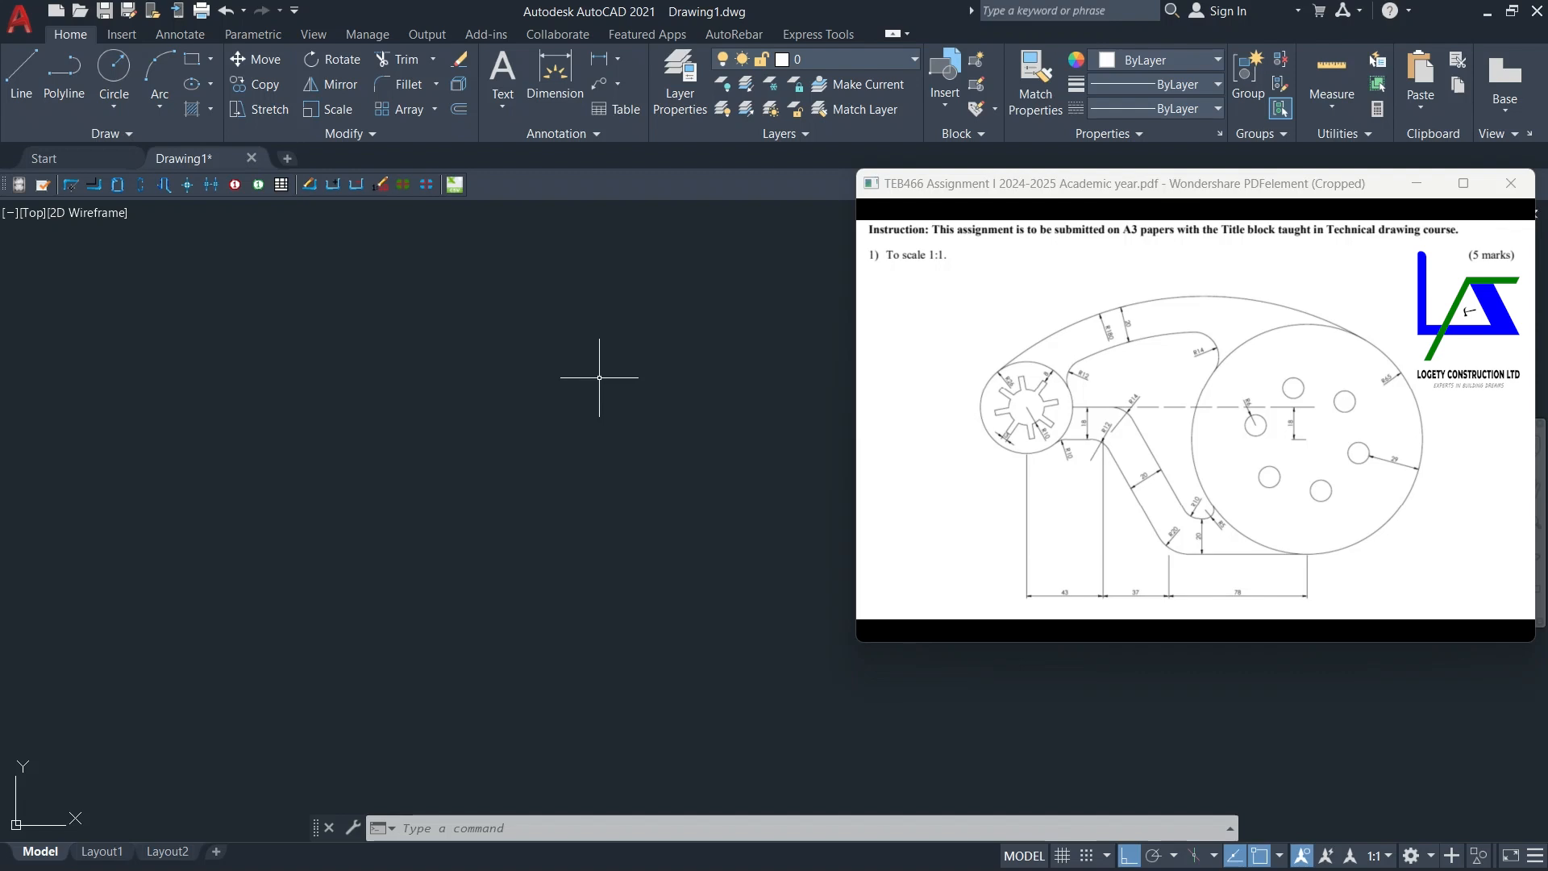
Step: Enlarge the selection pickbox in the program options and narrow the assignment PDF window
left_click(103, 190)
left_click(33, 34)
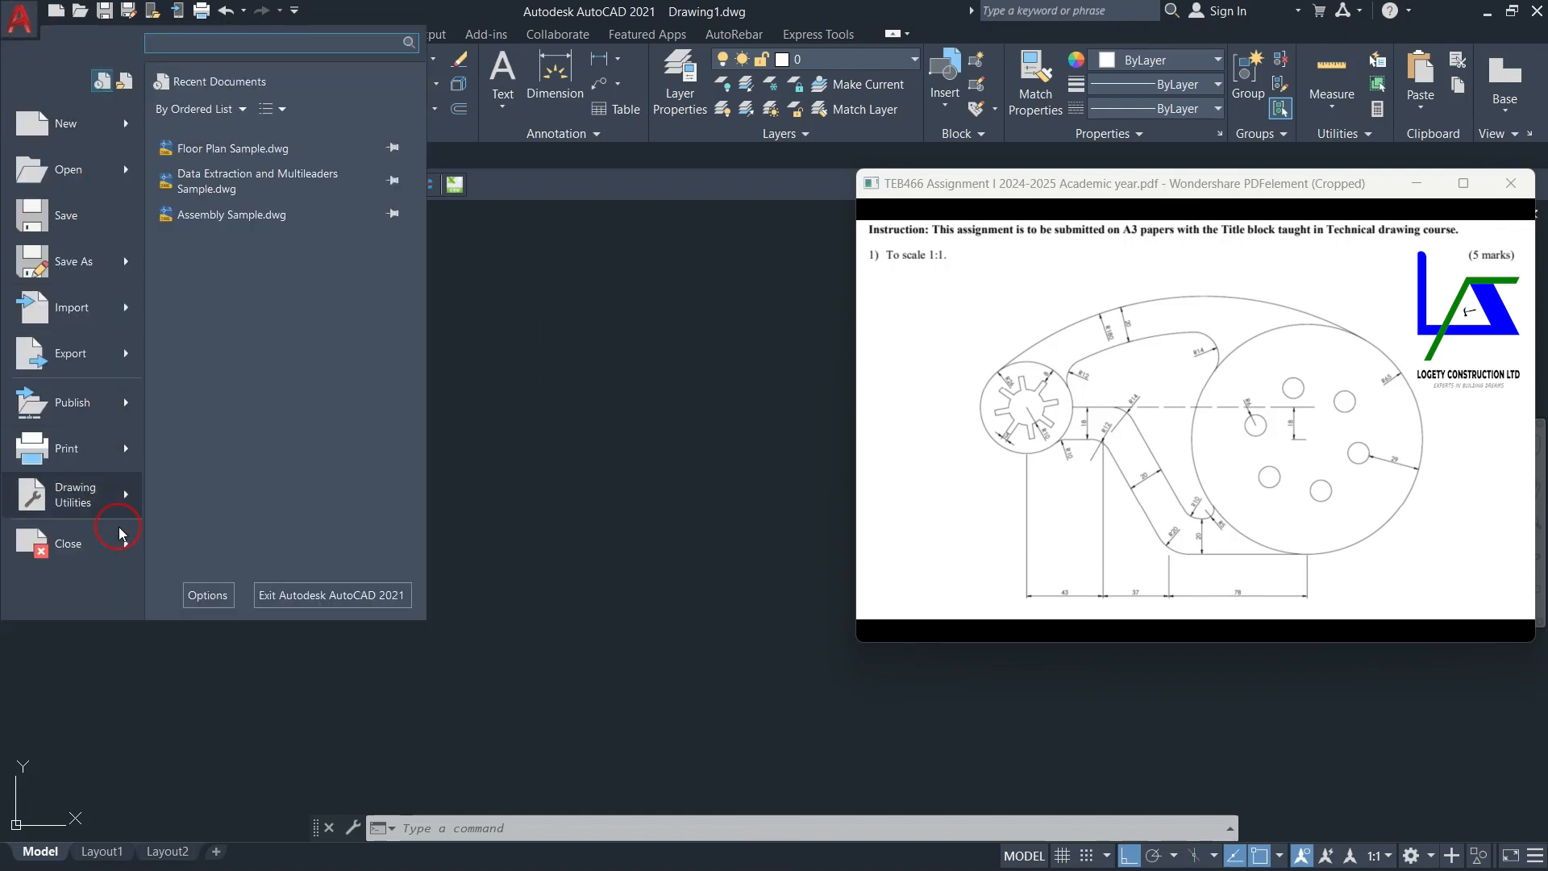
left_click(202, 595)
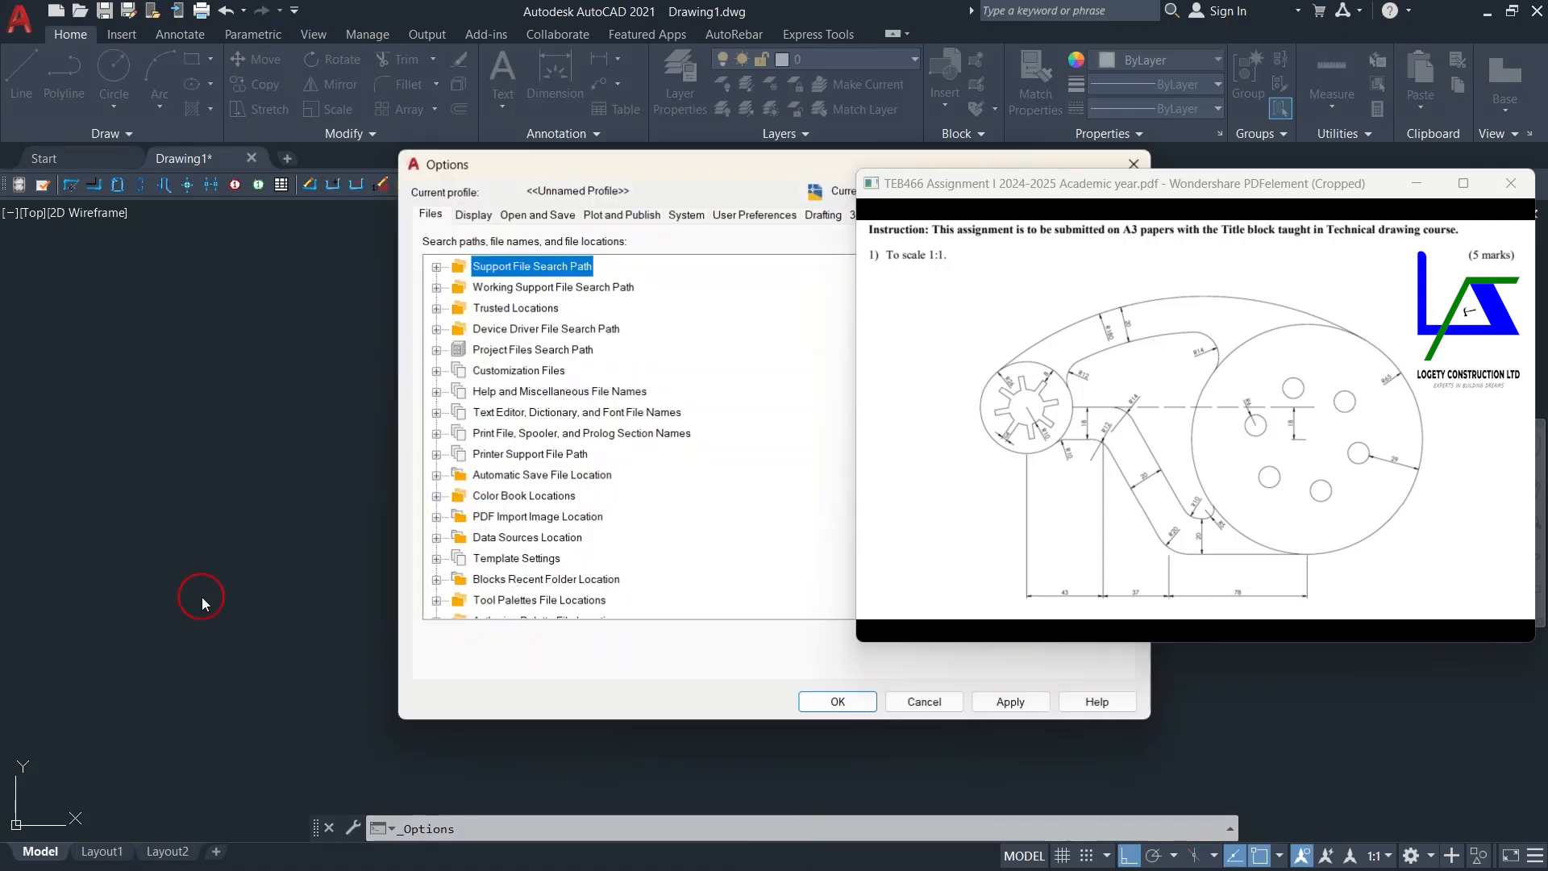
left_click_drag(855, 417, 1198, 417)
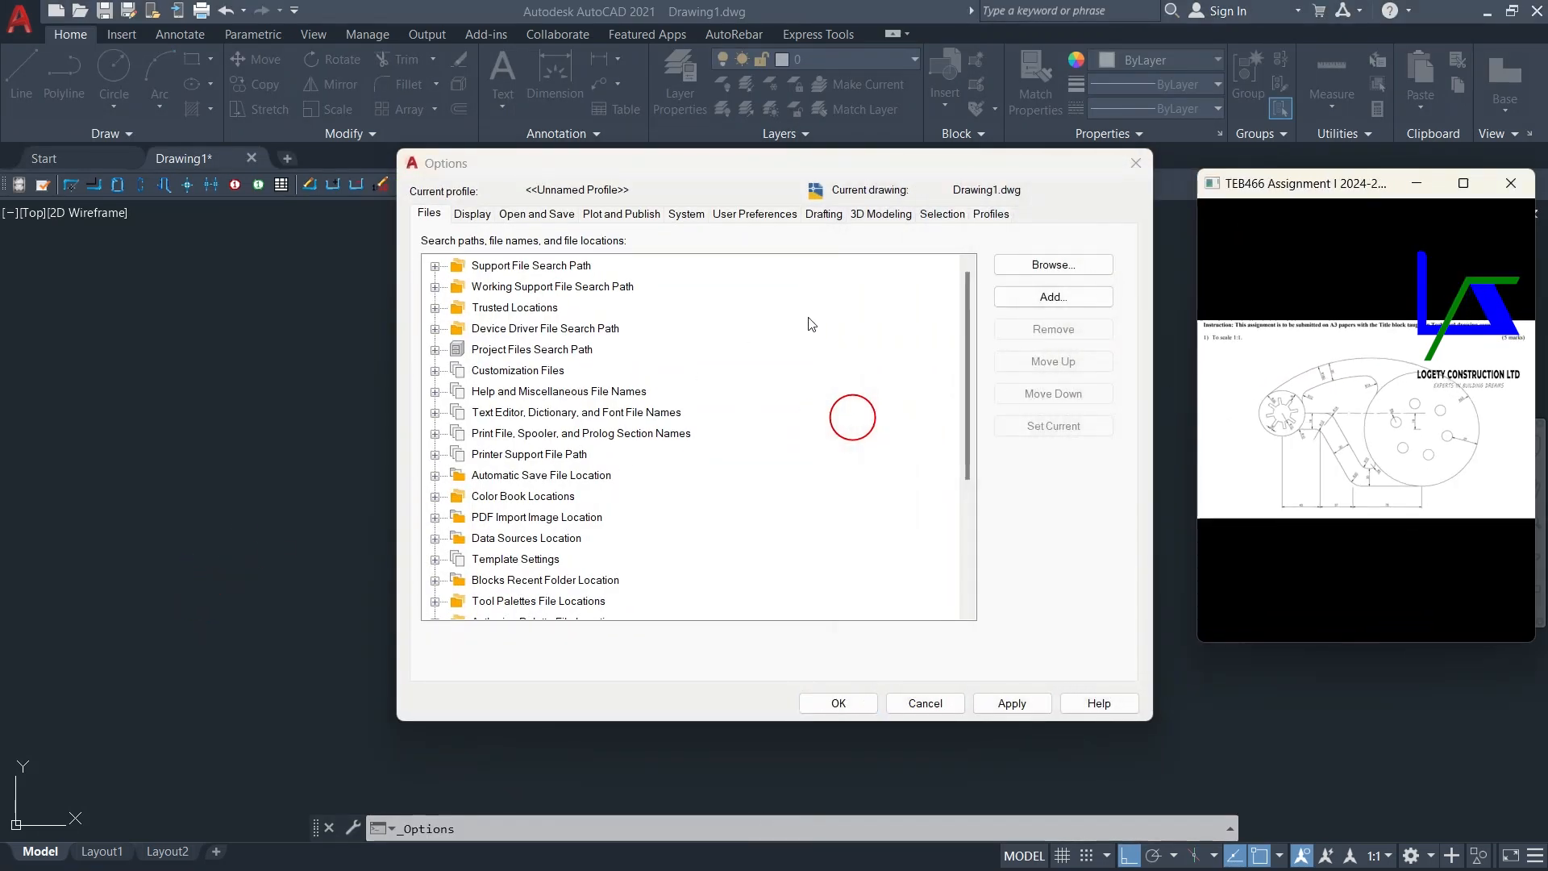
left_click(941, 212)
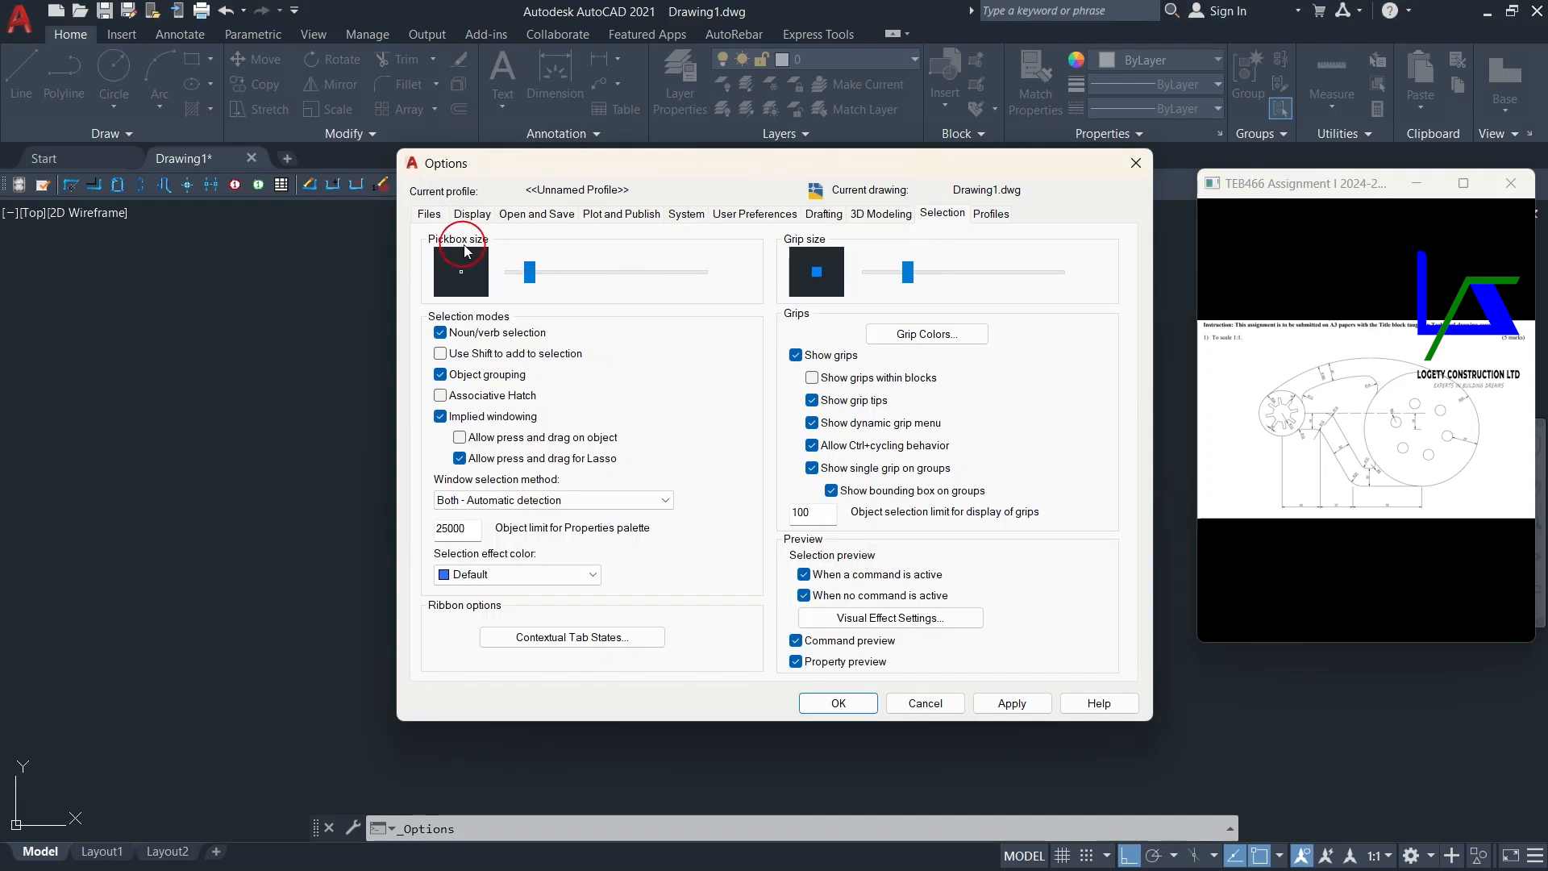
left_click_drag(520, 276, 560, 276)
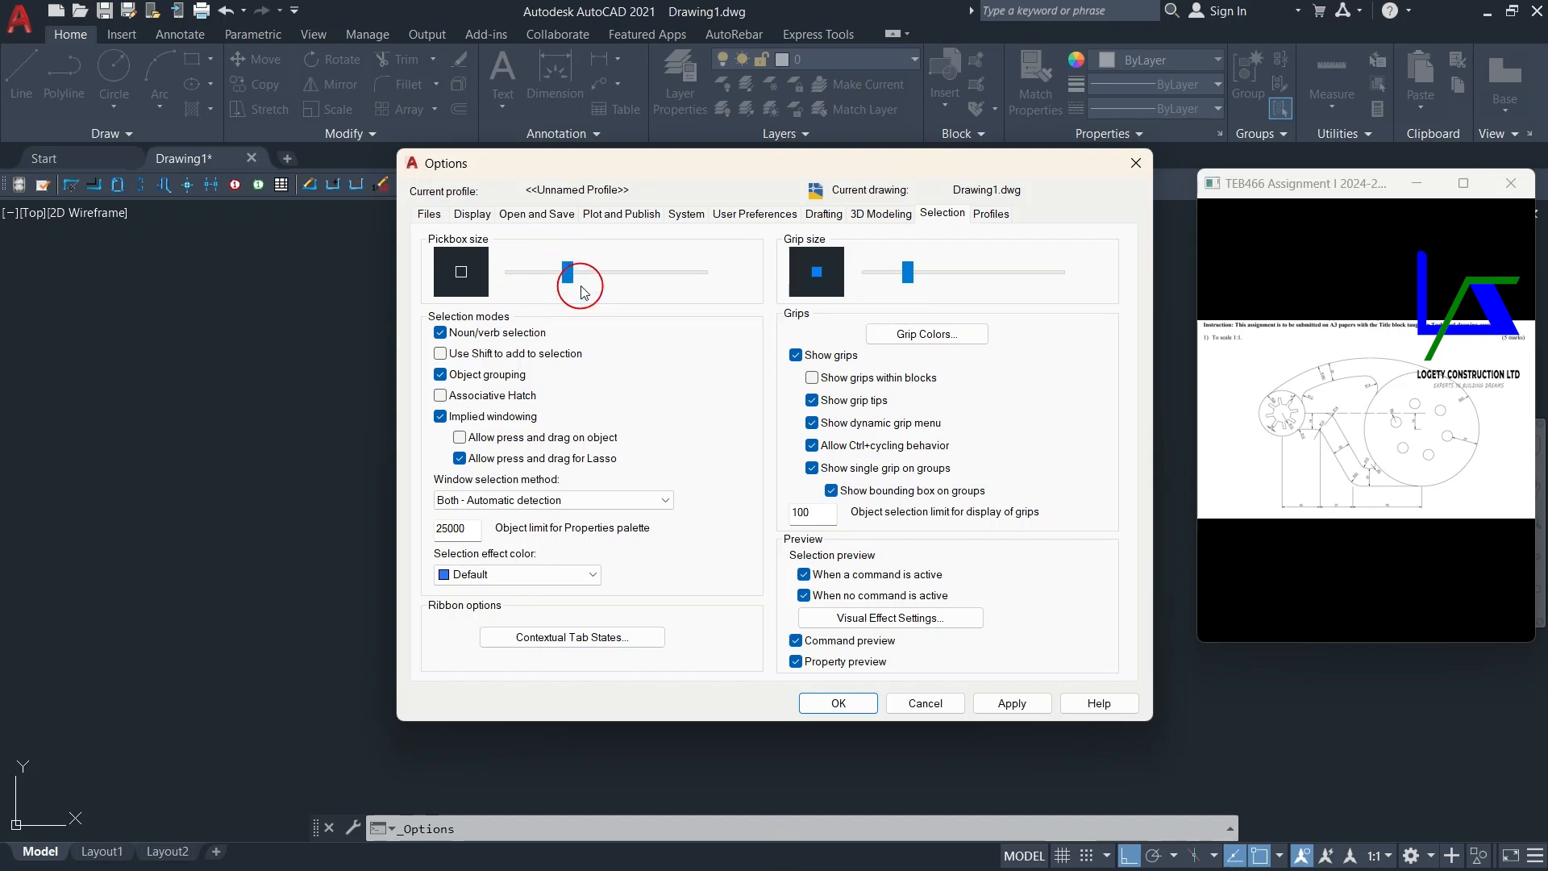
left_click(1021, 705)
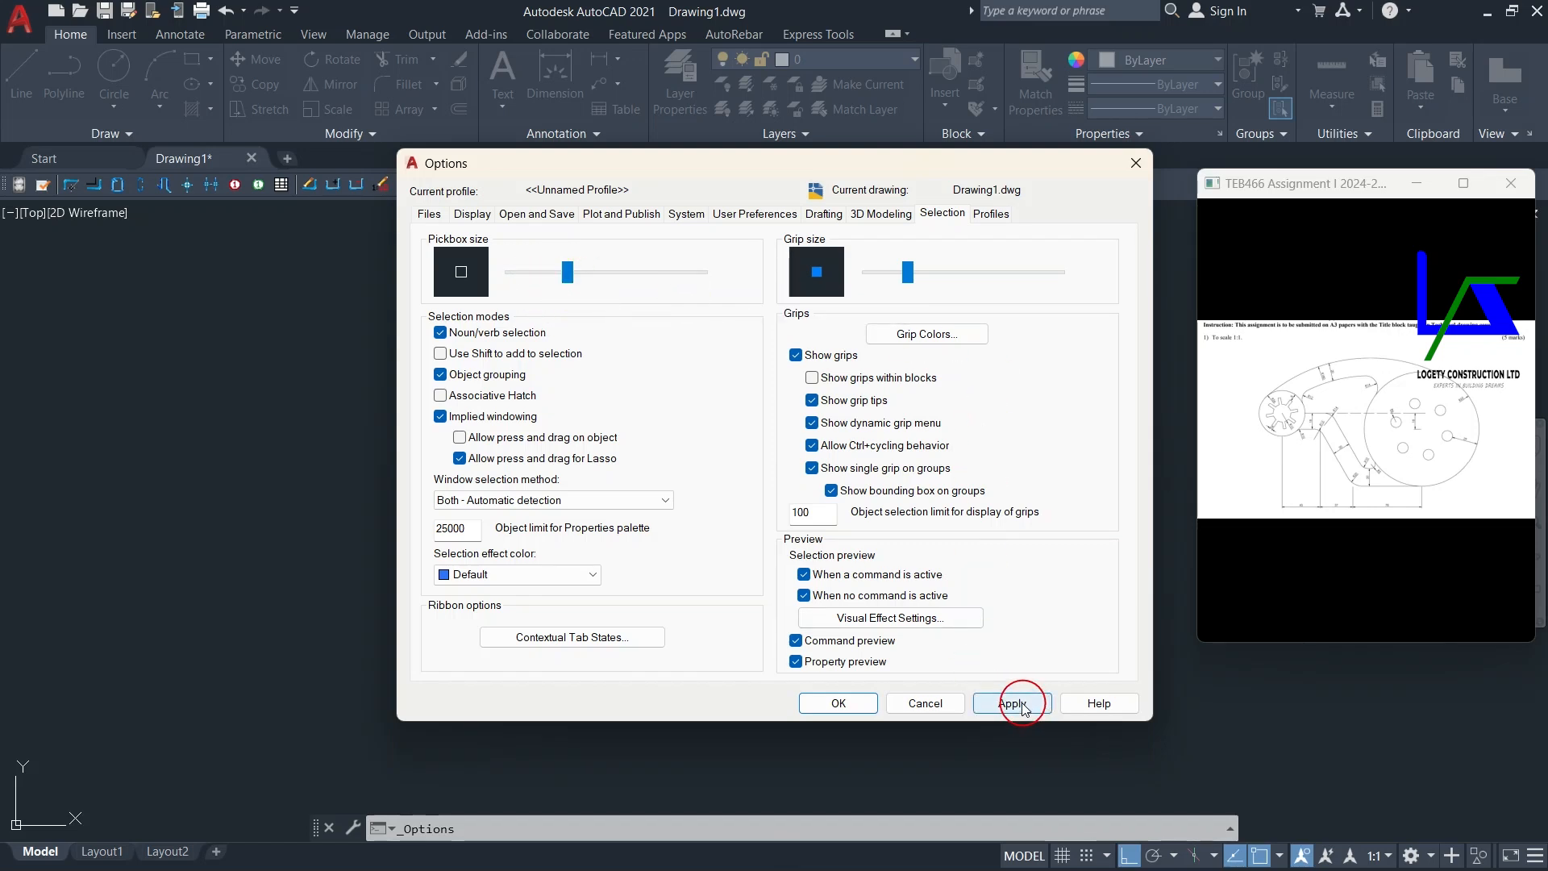
left_click(900, 708)
left_click(860, 704)
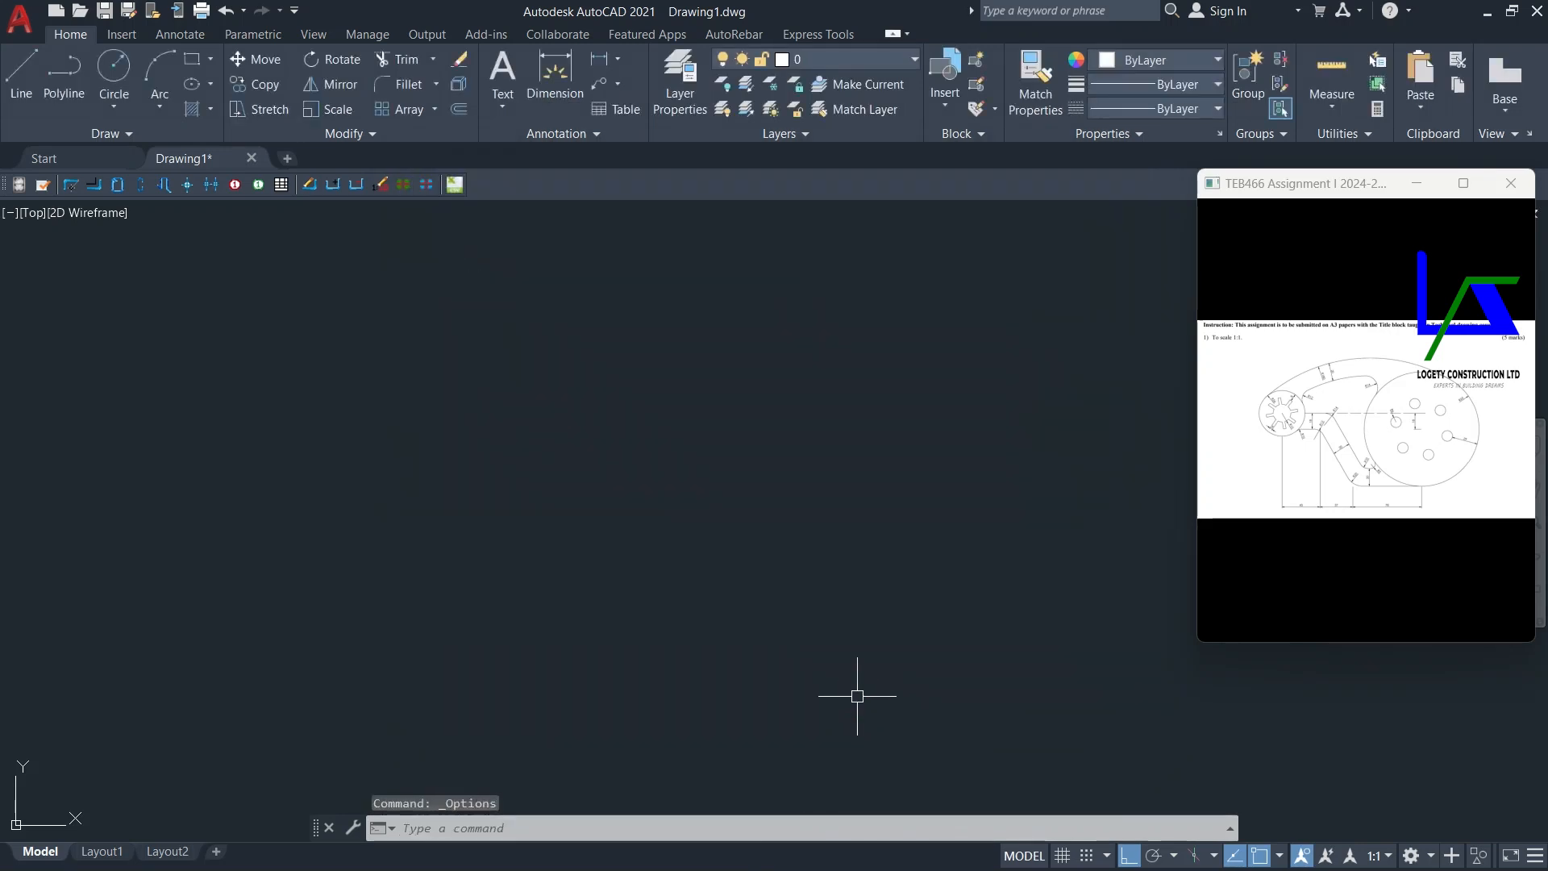
Step: Widen the assignment PDF window and create a new layer named centerline
left_click_drag(1199, 440, 963, 462)
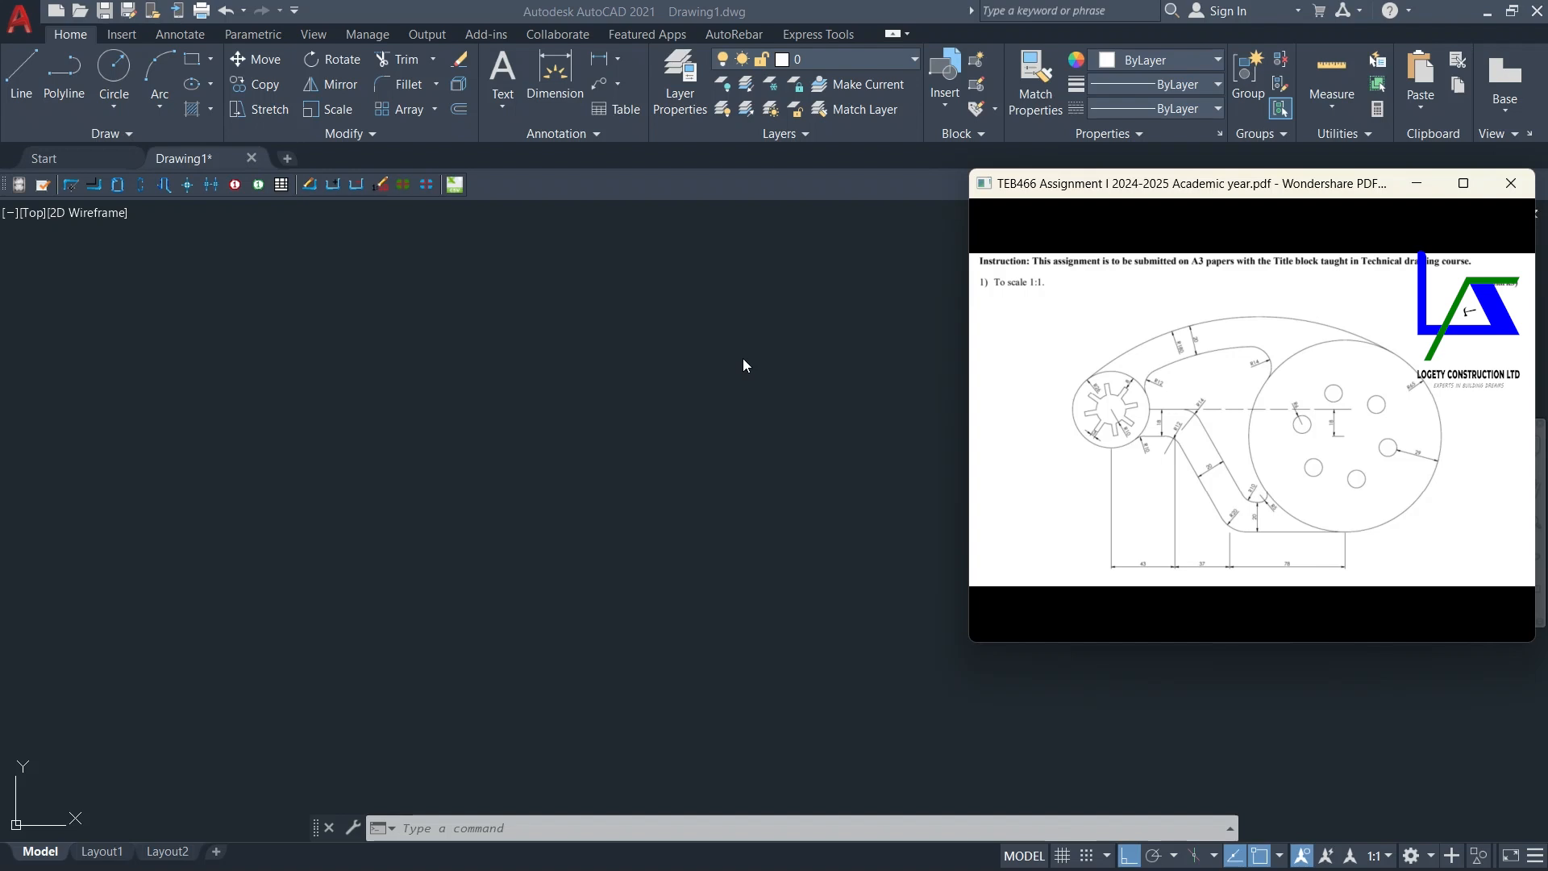
left_click(681, 87)
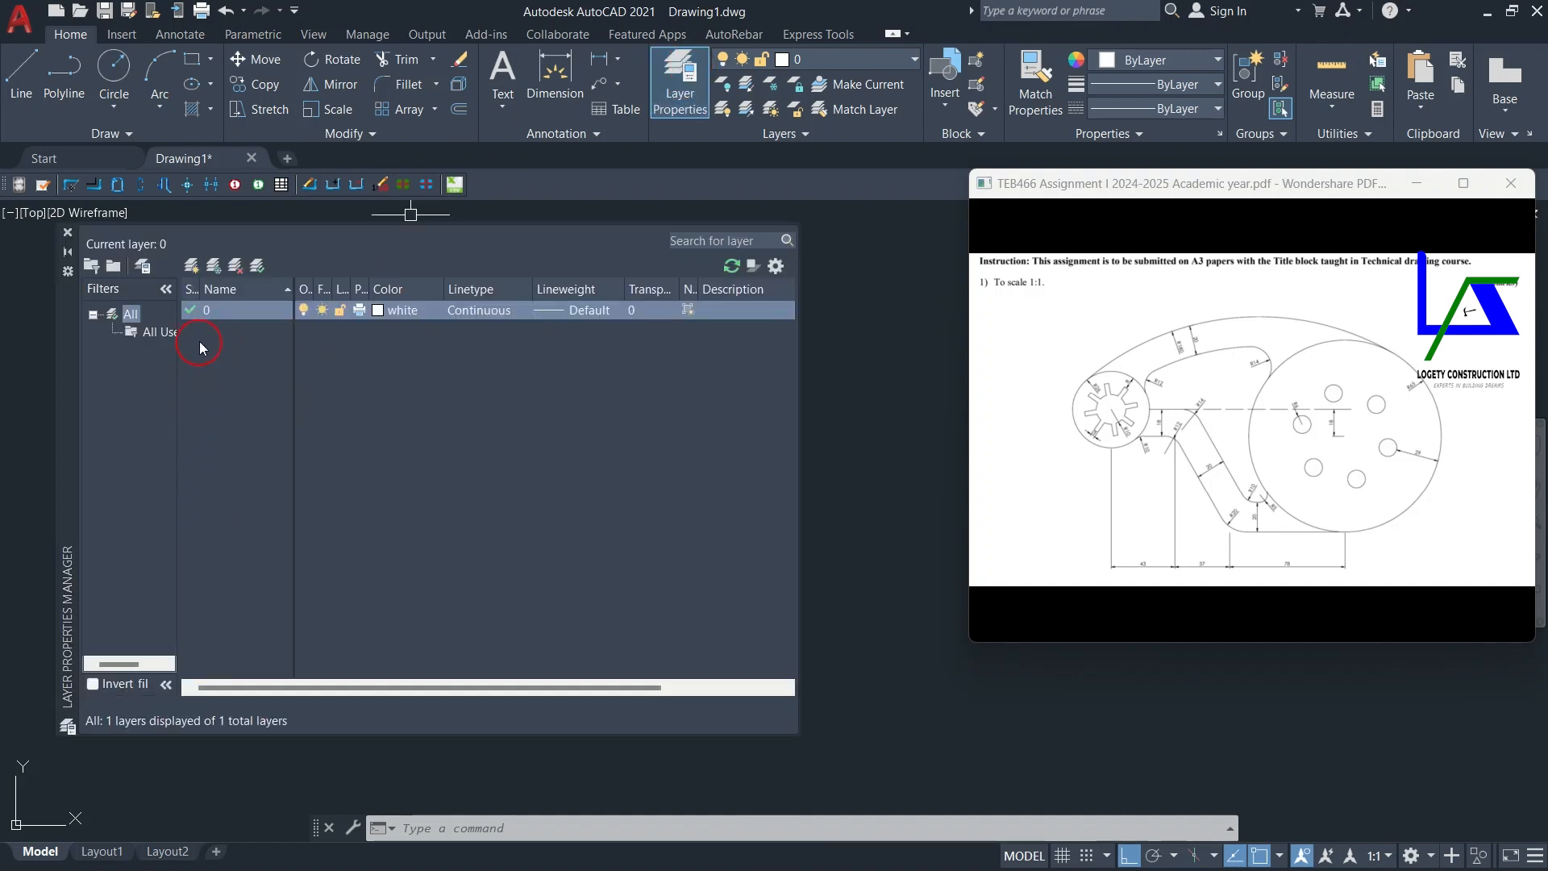
left_click(192, 268)
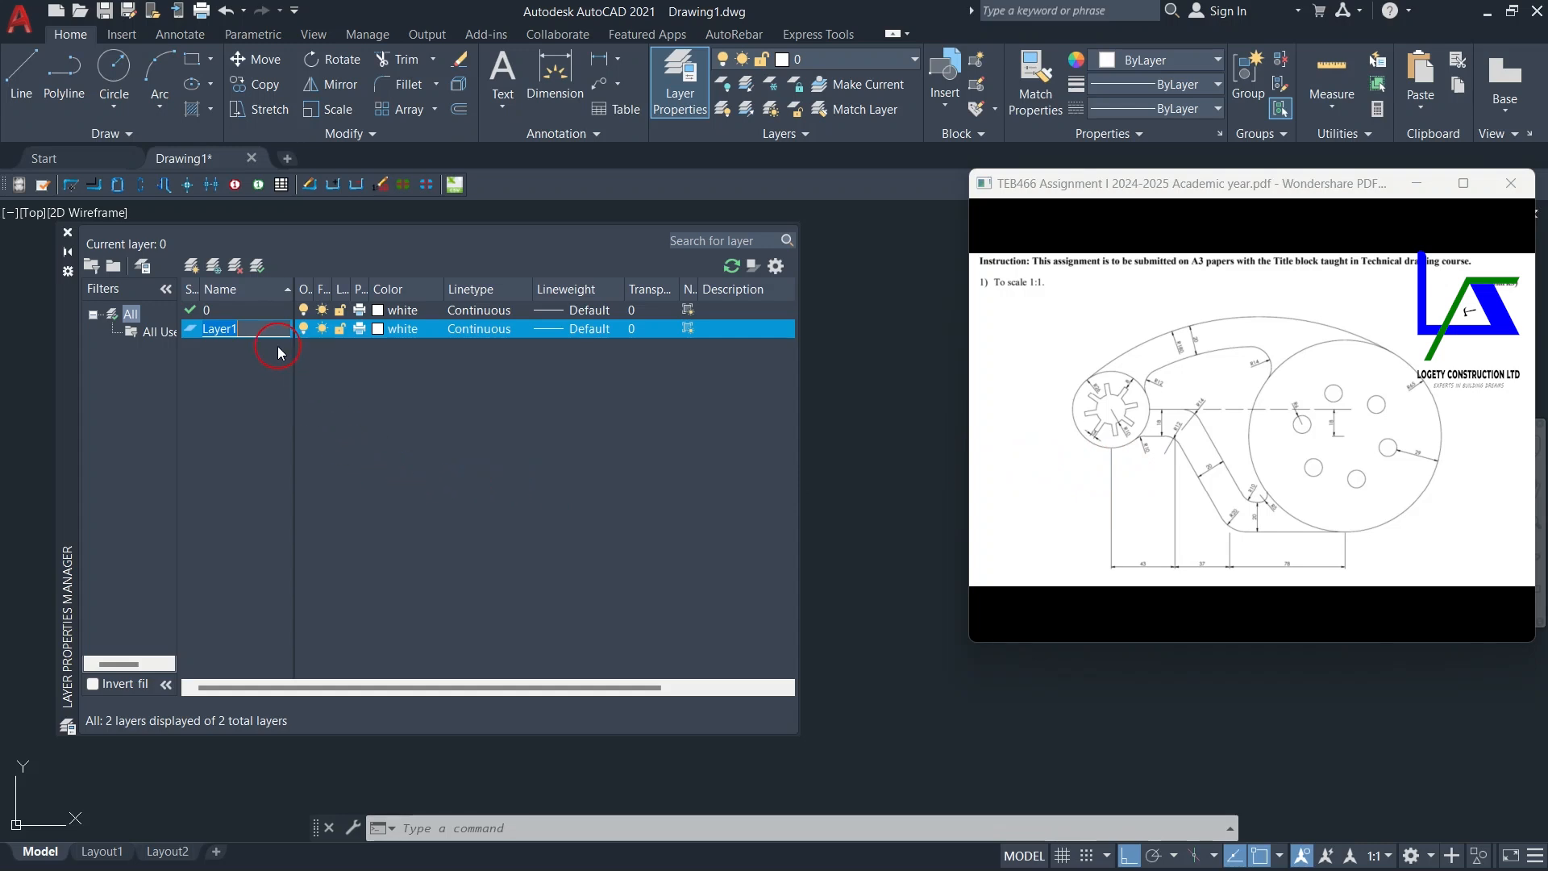
type("cen")
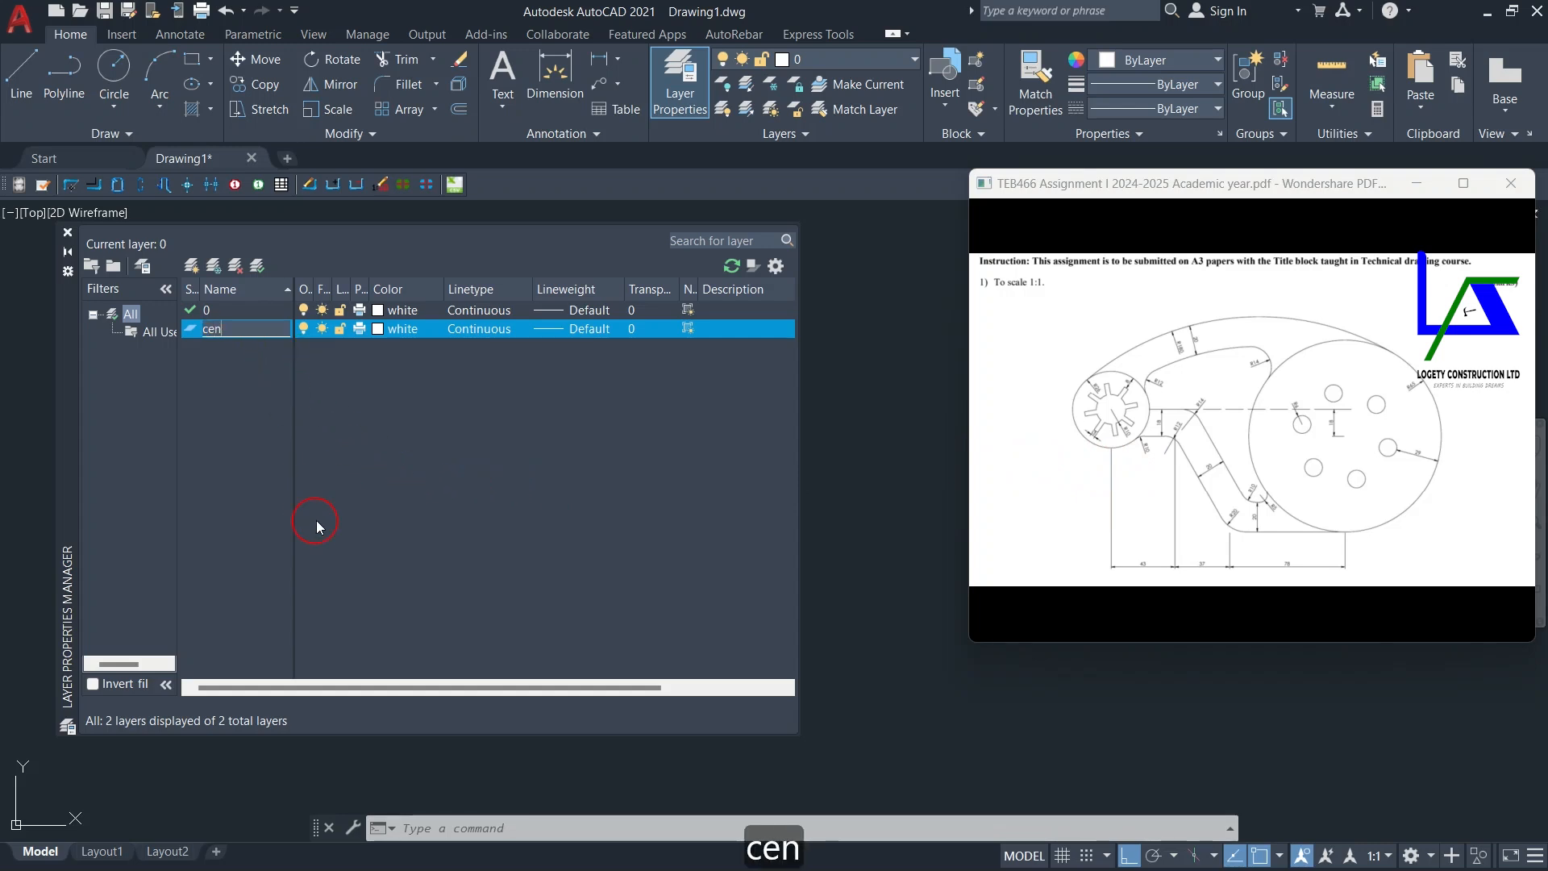
type("terli")
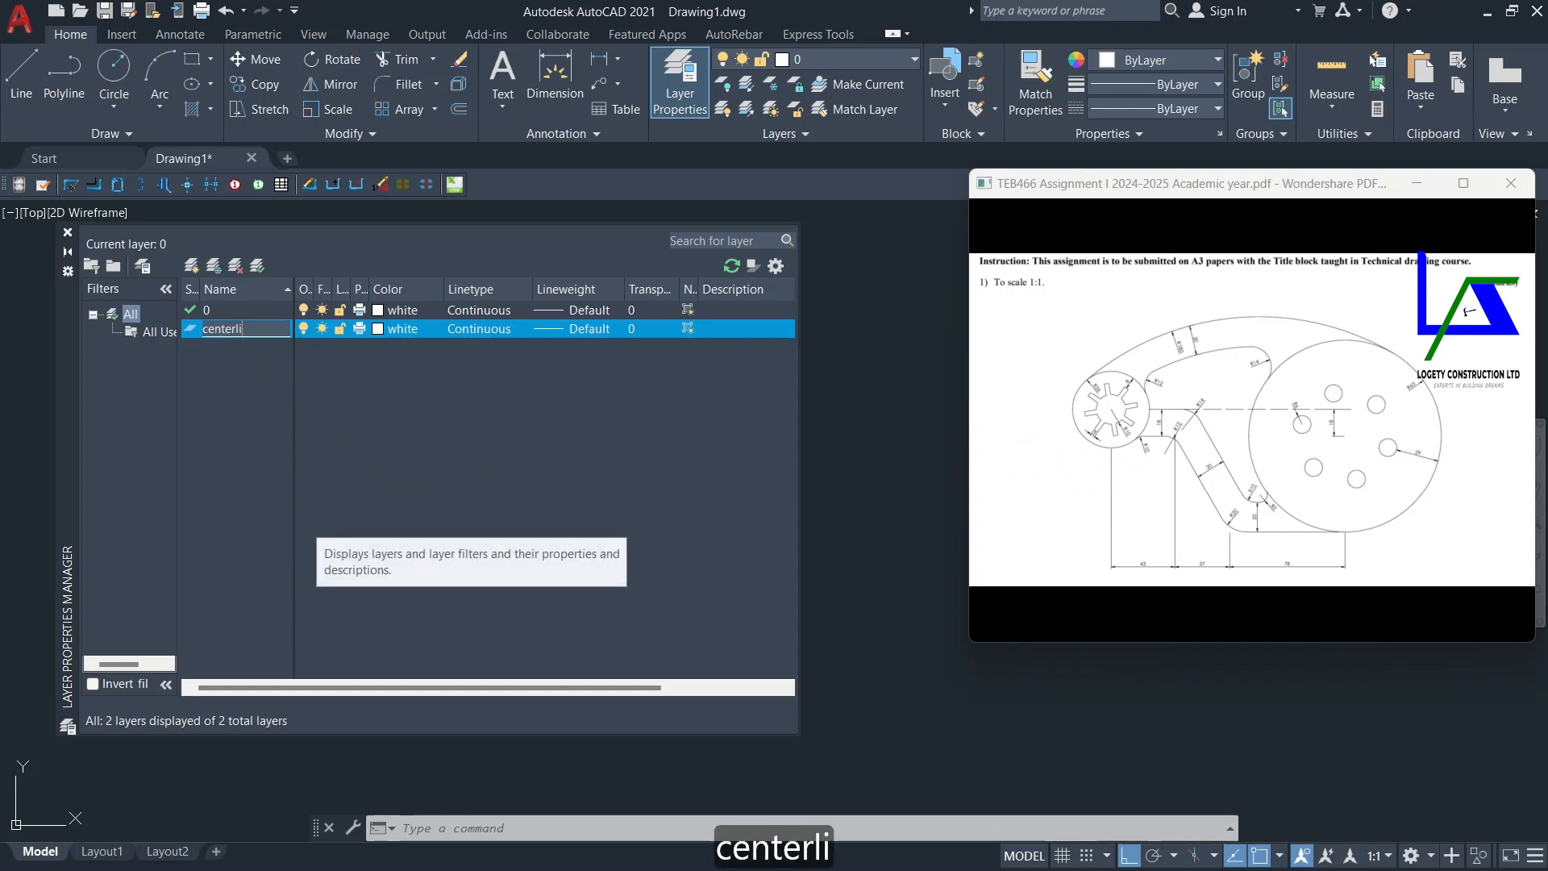
type("ne")
left_click(228, 383)
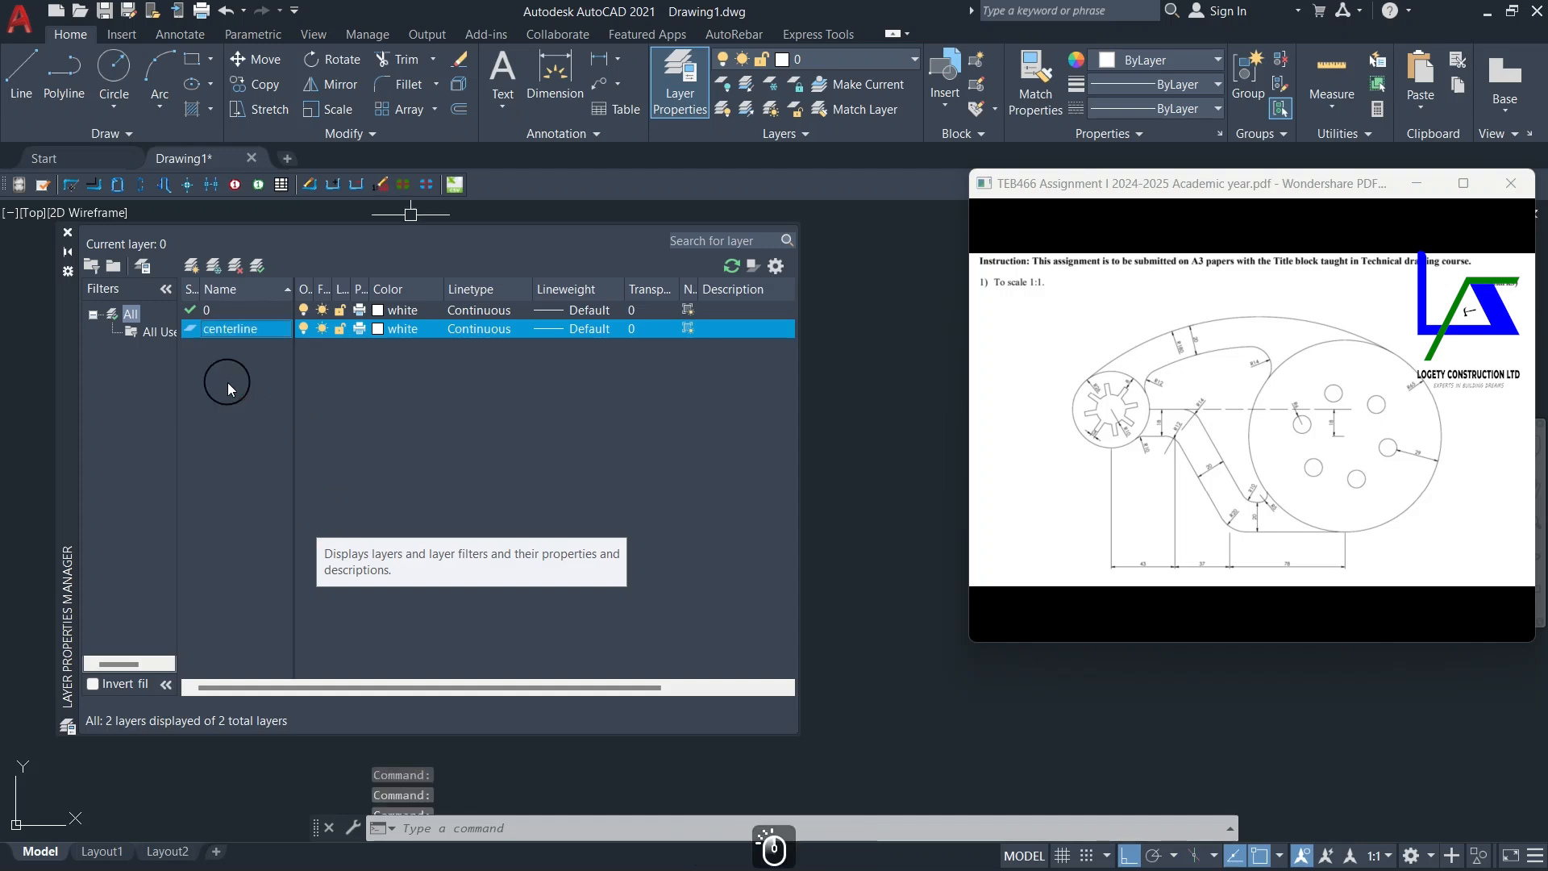
Step: Add a layer named drafting work to the layer list
left_click(191, 265)
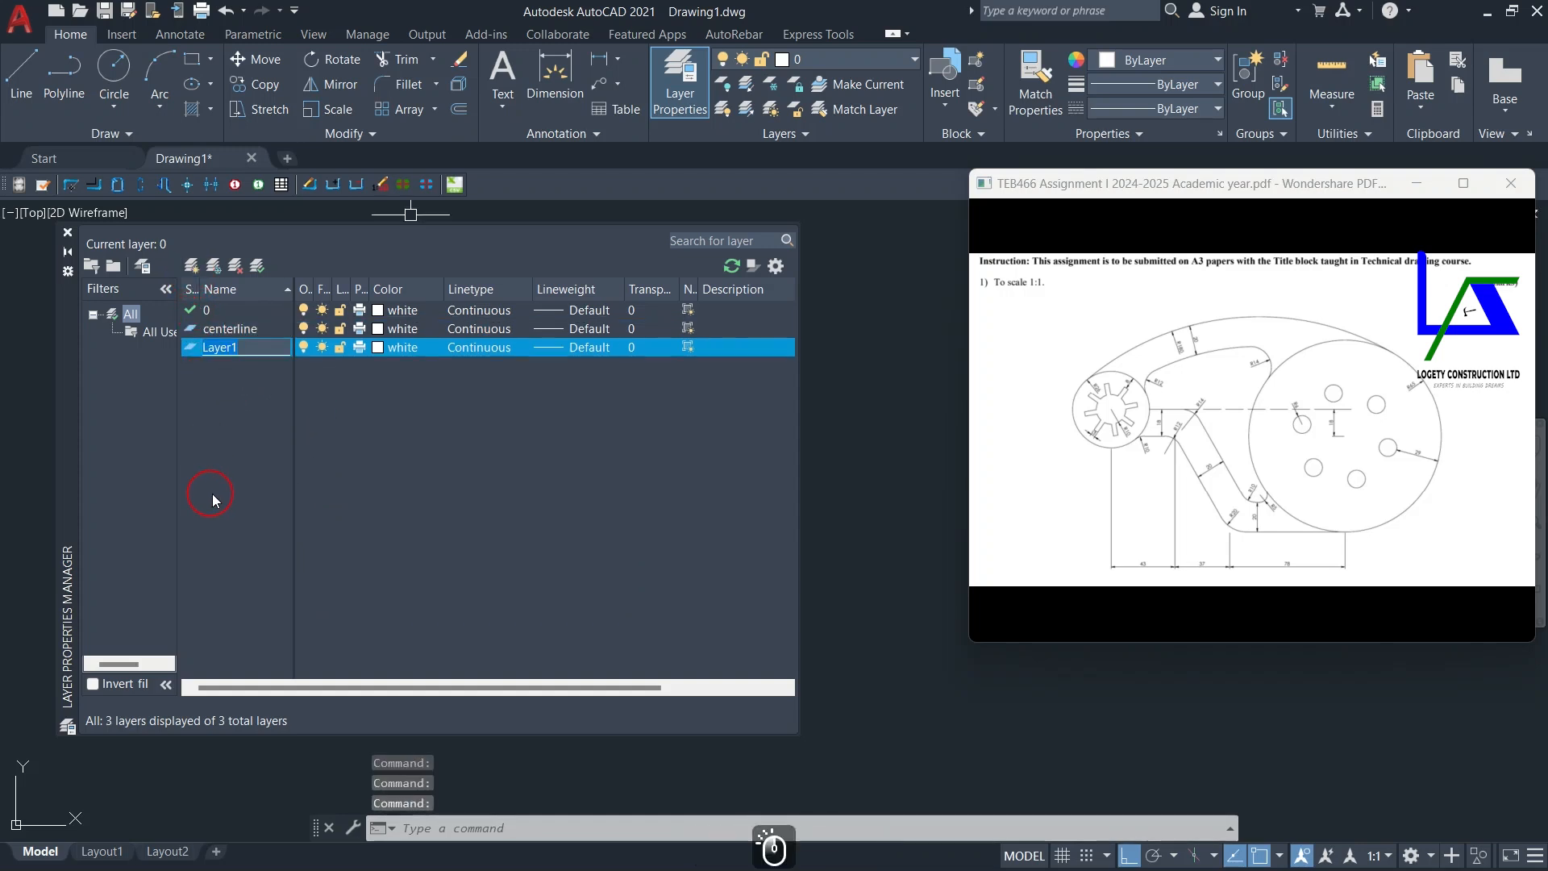
type("dr")
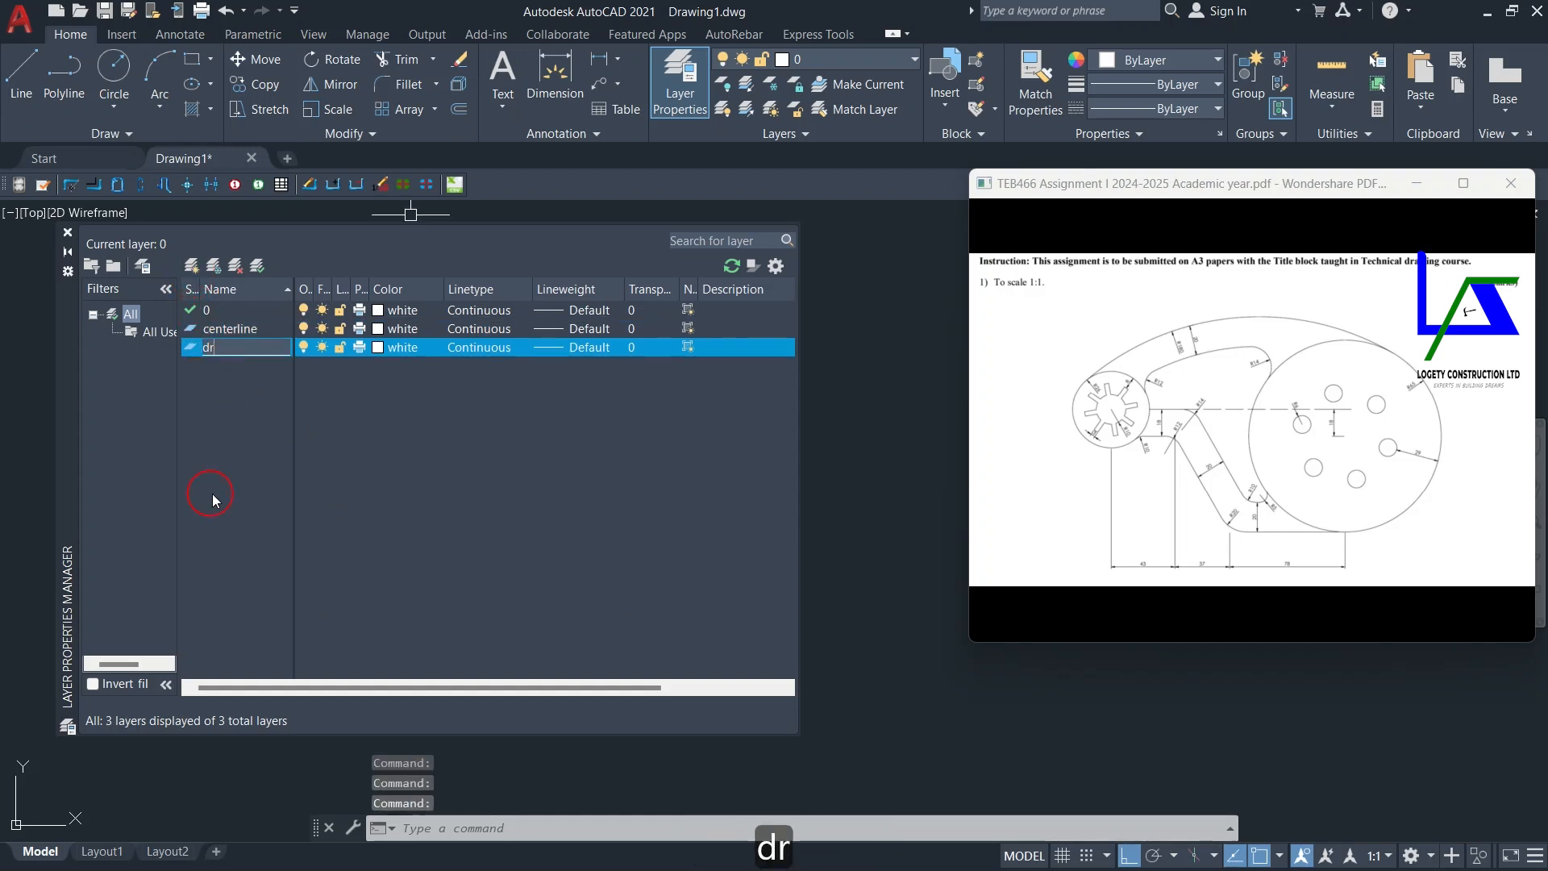
type("afting ")
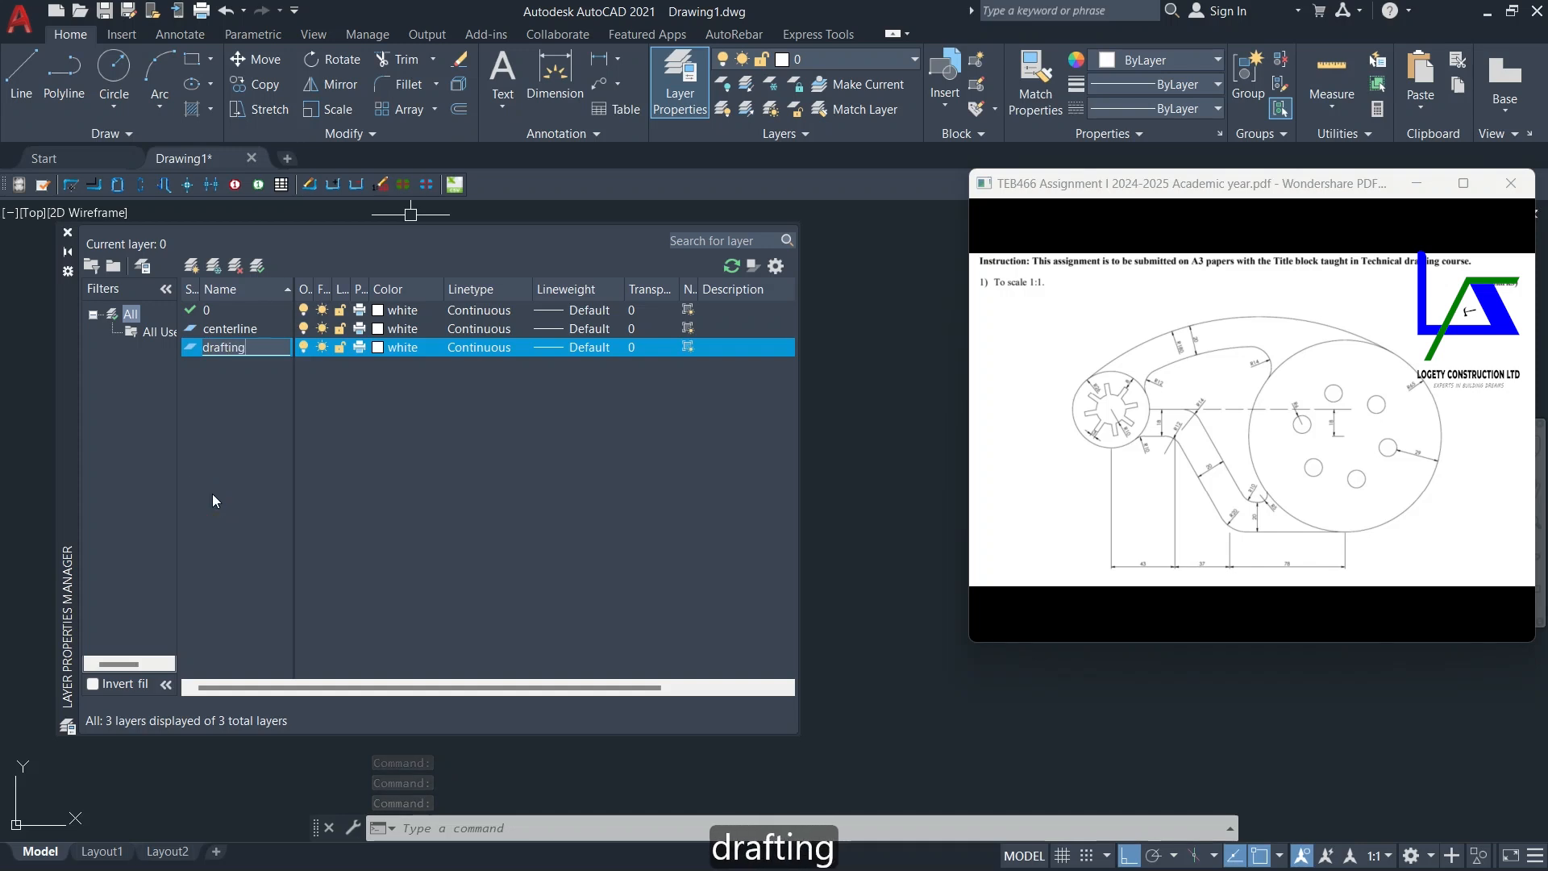
type("work")
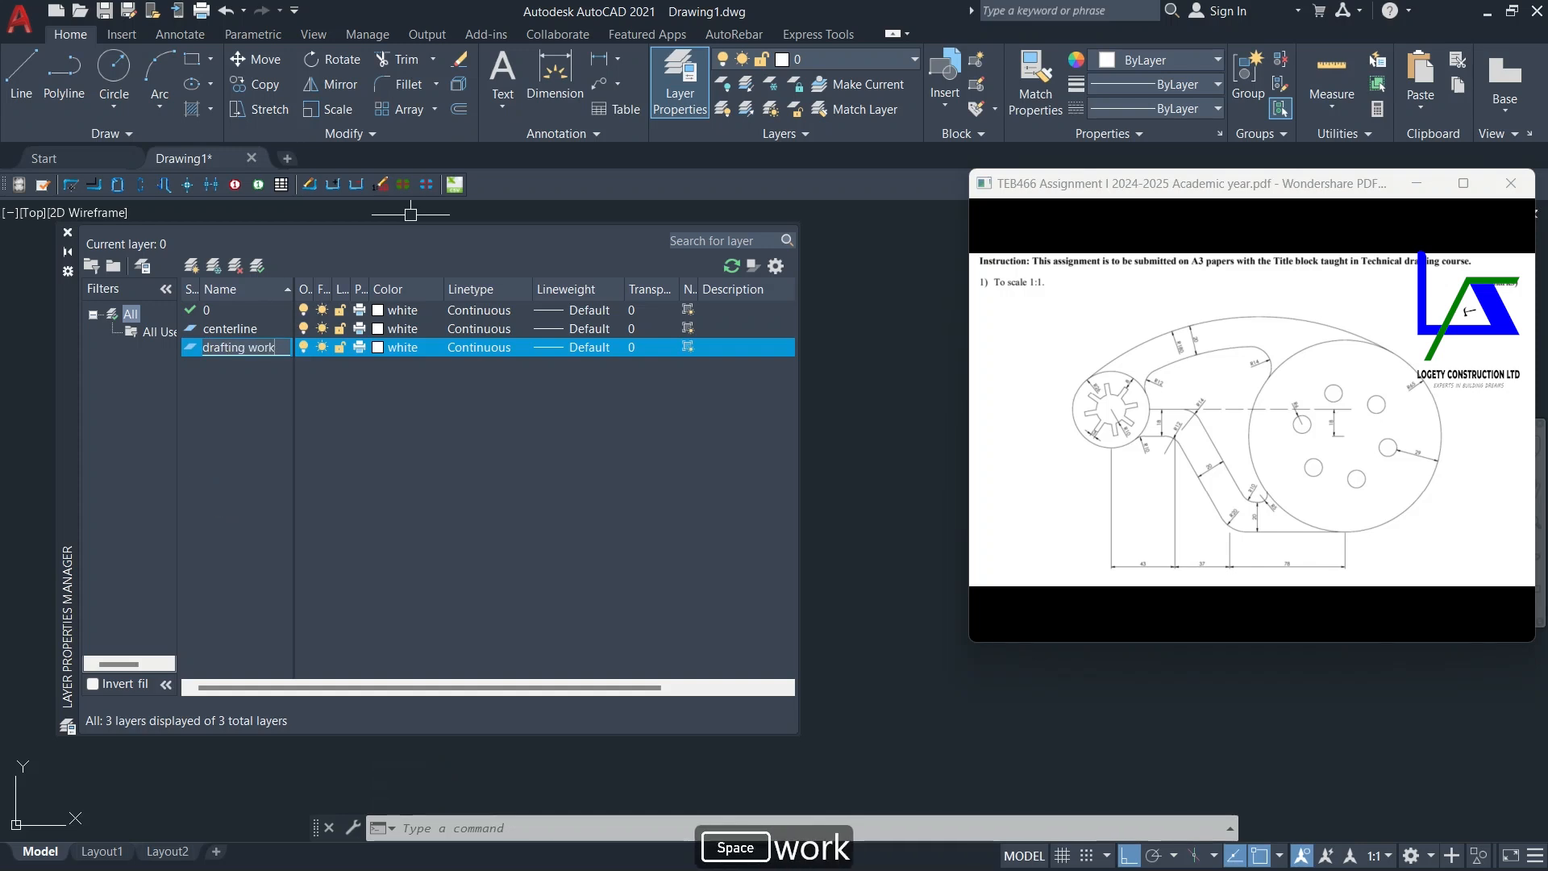
left_click(201, 398)
Step: Add two more layers named text and dimension
left_click(187, 273)
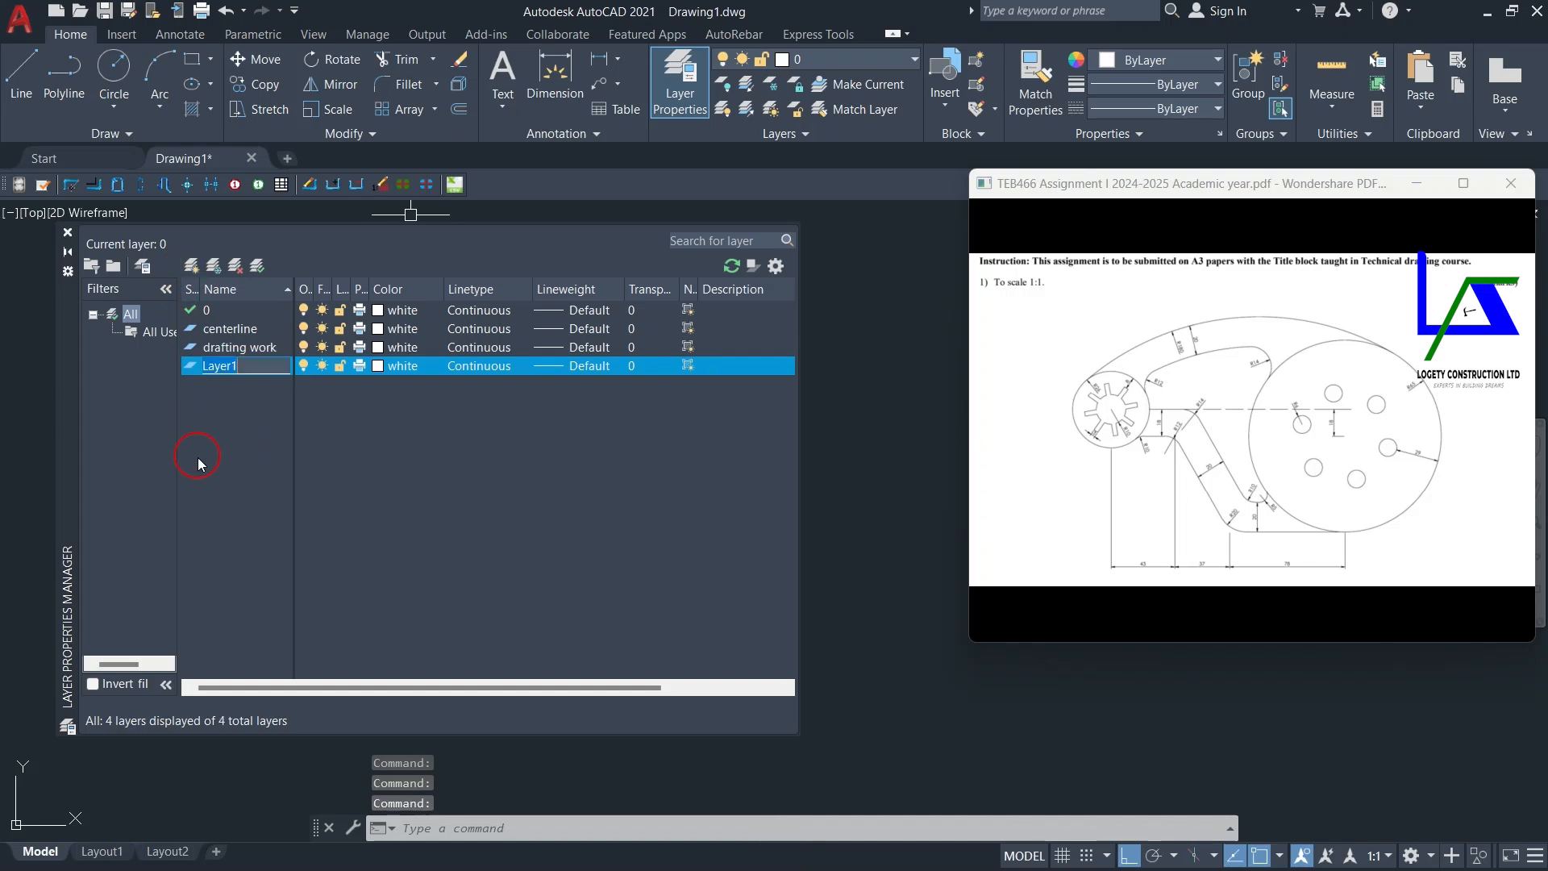
type("text")
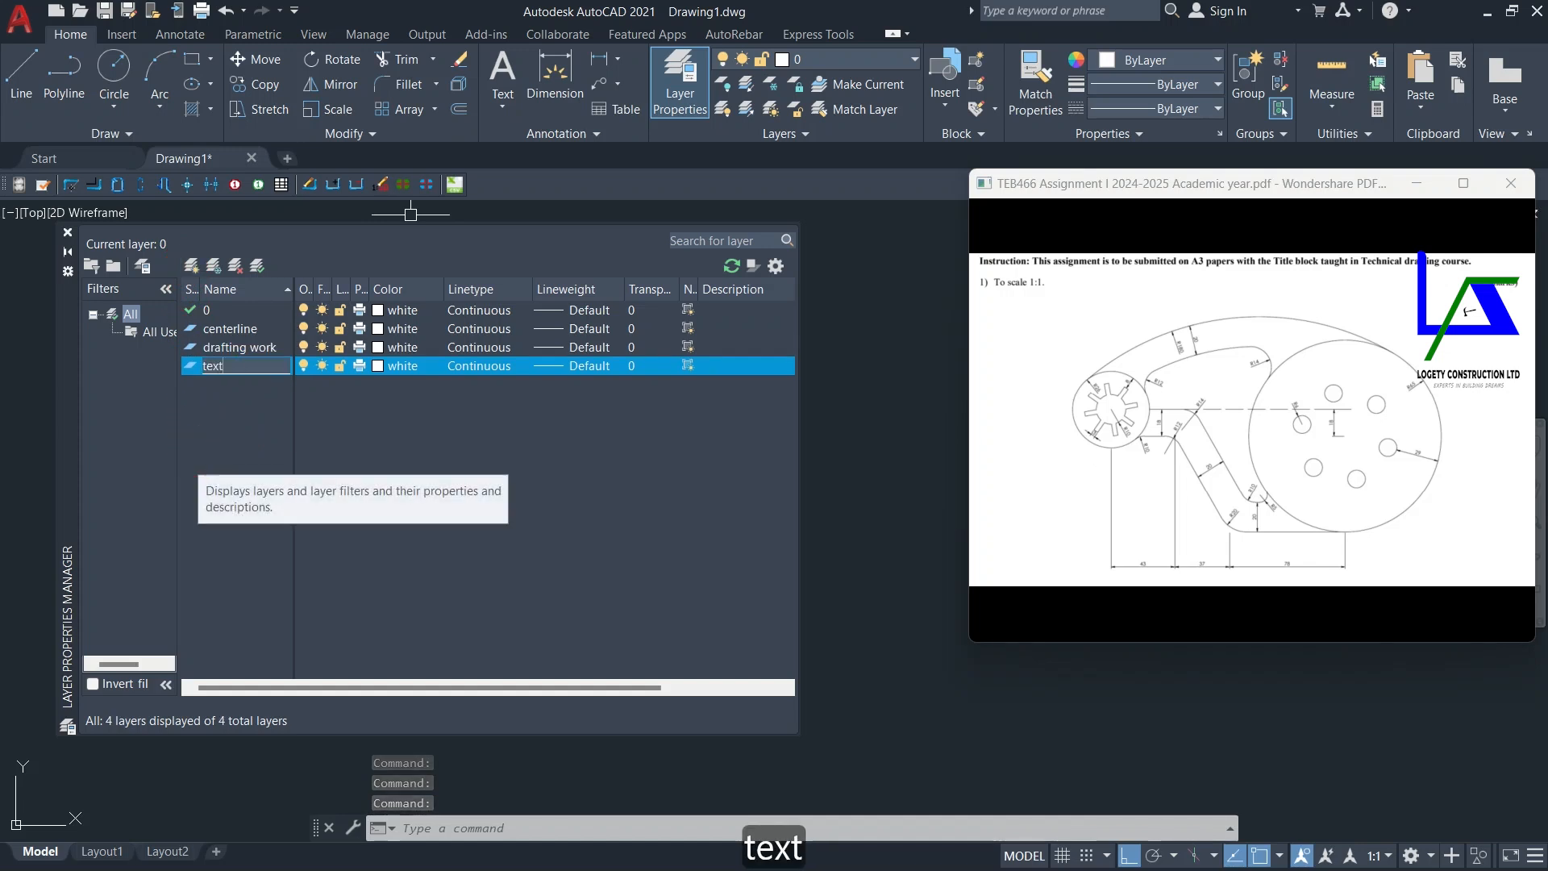
left_click(191, 265)
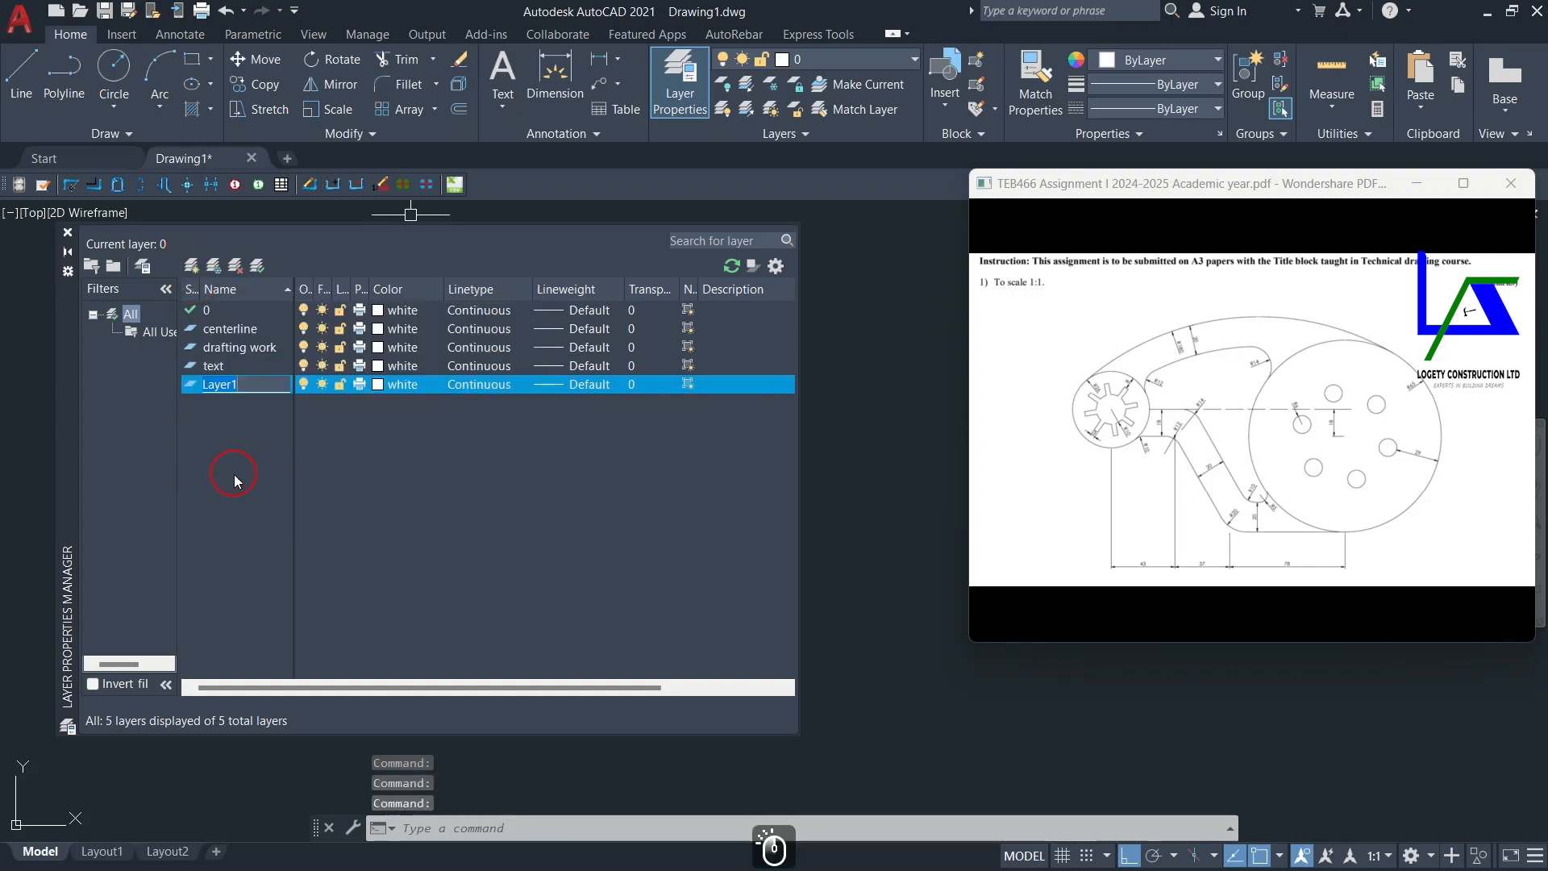
type("dimension")
left_click(234, 474)
Step: Add a layer named frameoutline below the dimension layer
left_click(195, 271)
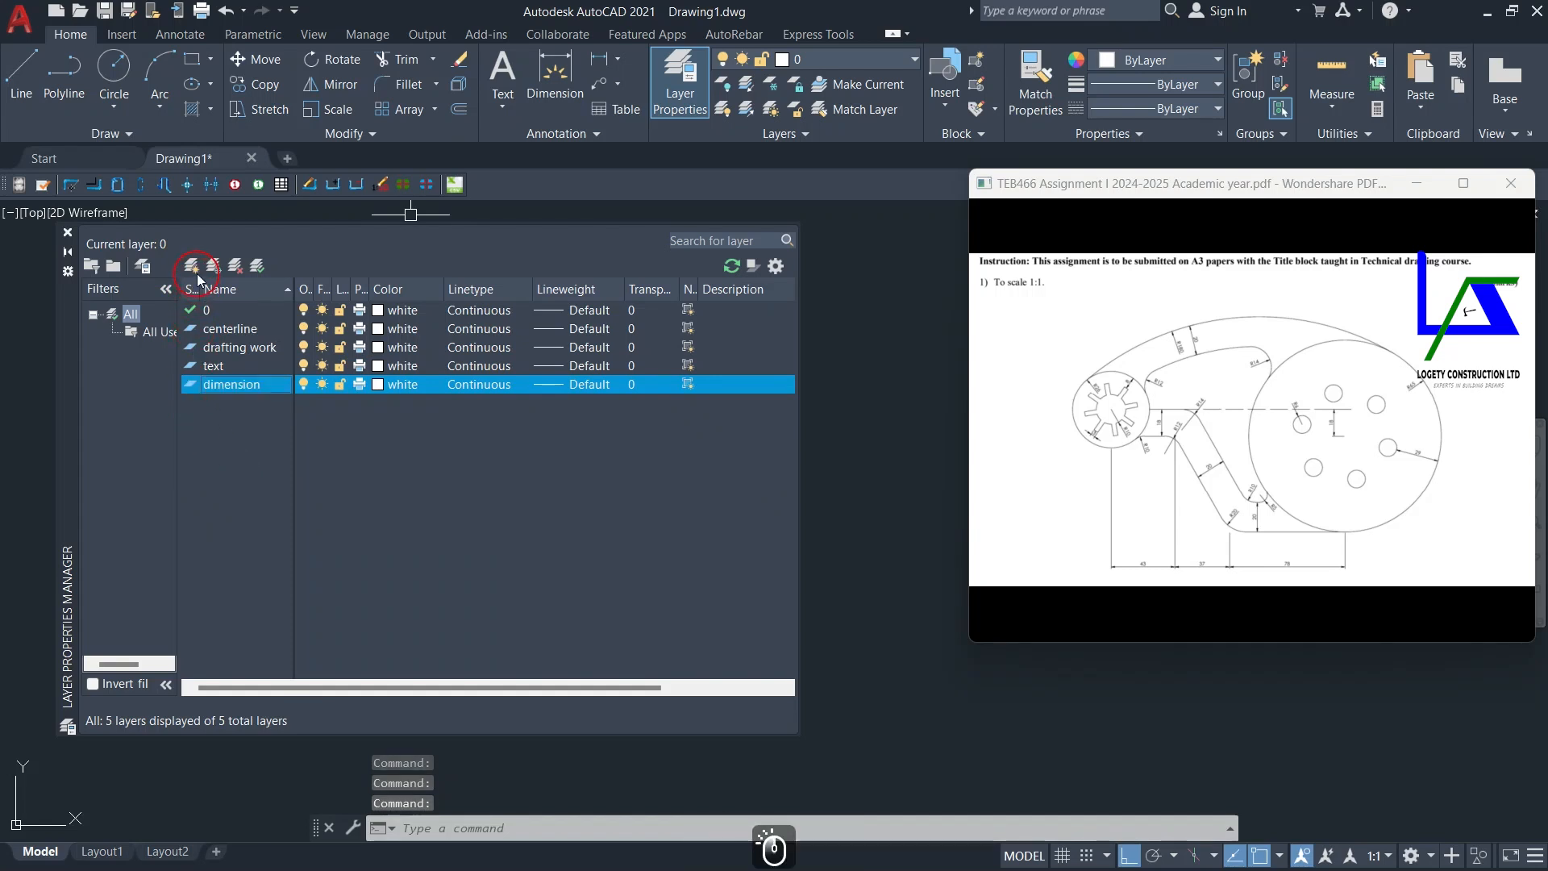
type("frameoutline")
left_click(244, 489)
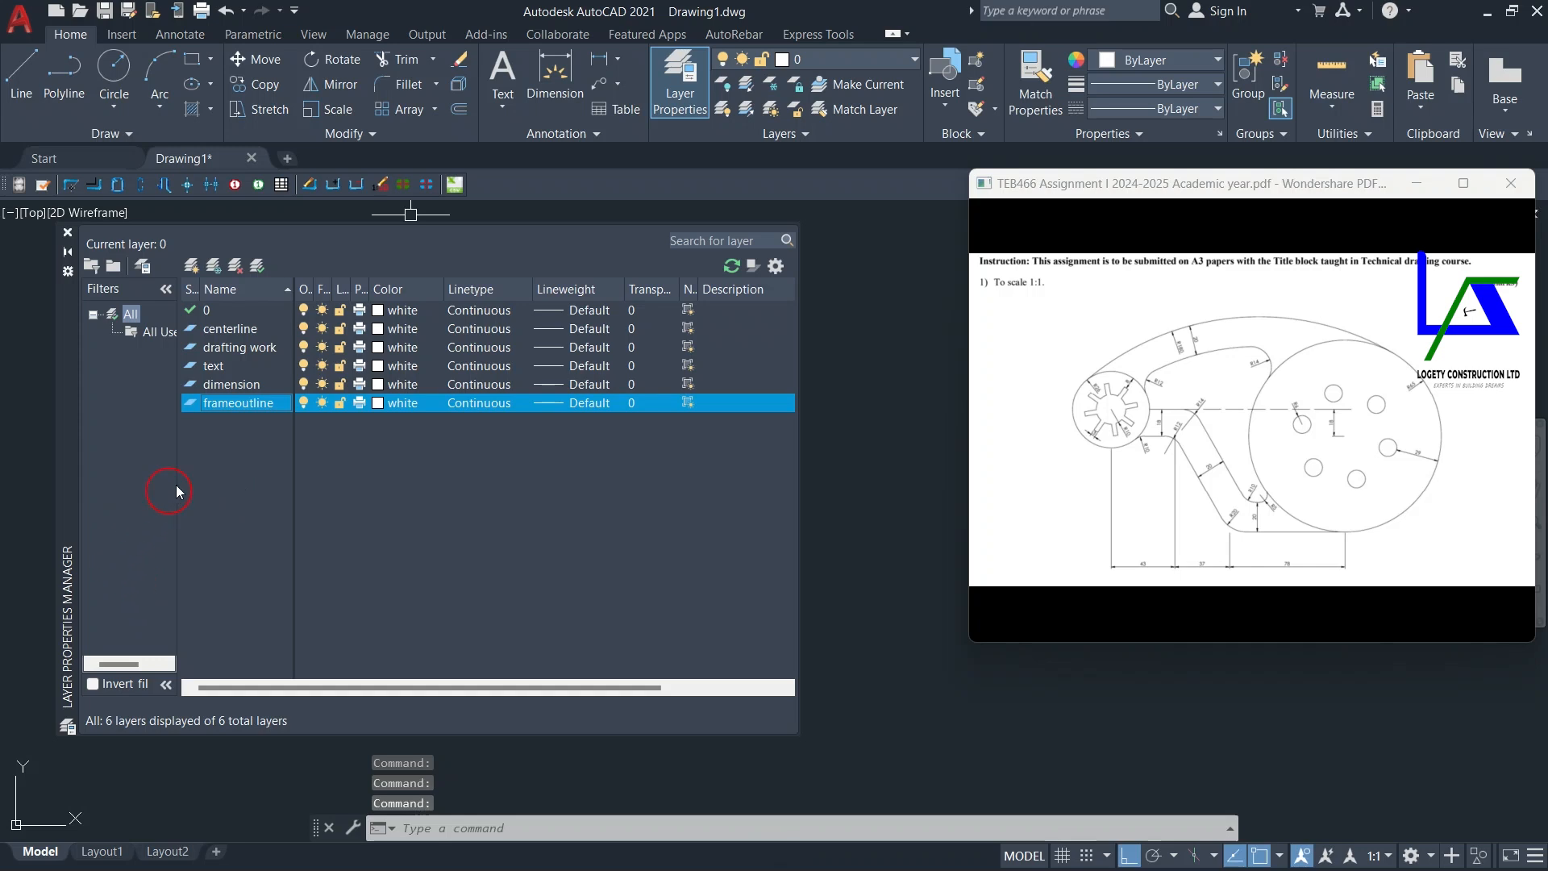
Step: Load the CENTER linetype from acadiso.lin and assign it to the centerline layer, narrowing the PDF window to uncover the dialog
left_click(249, 334)
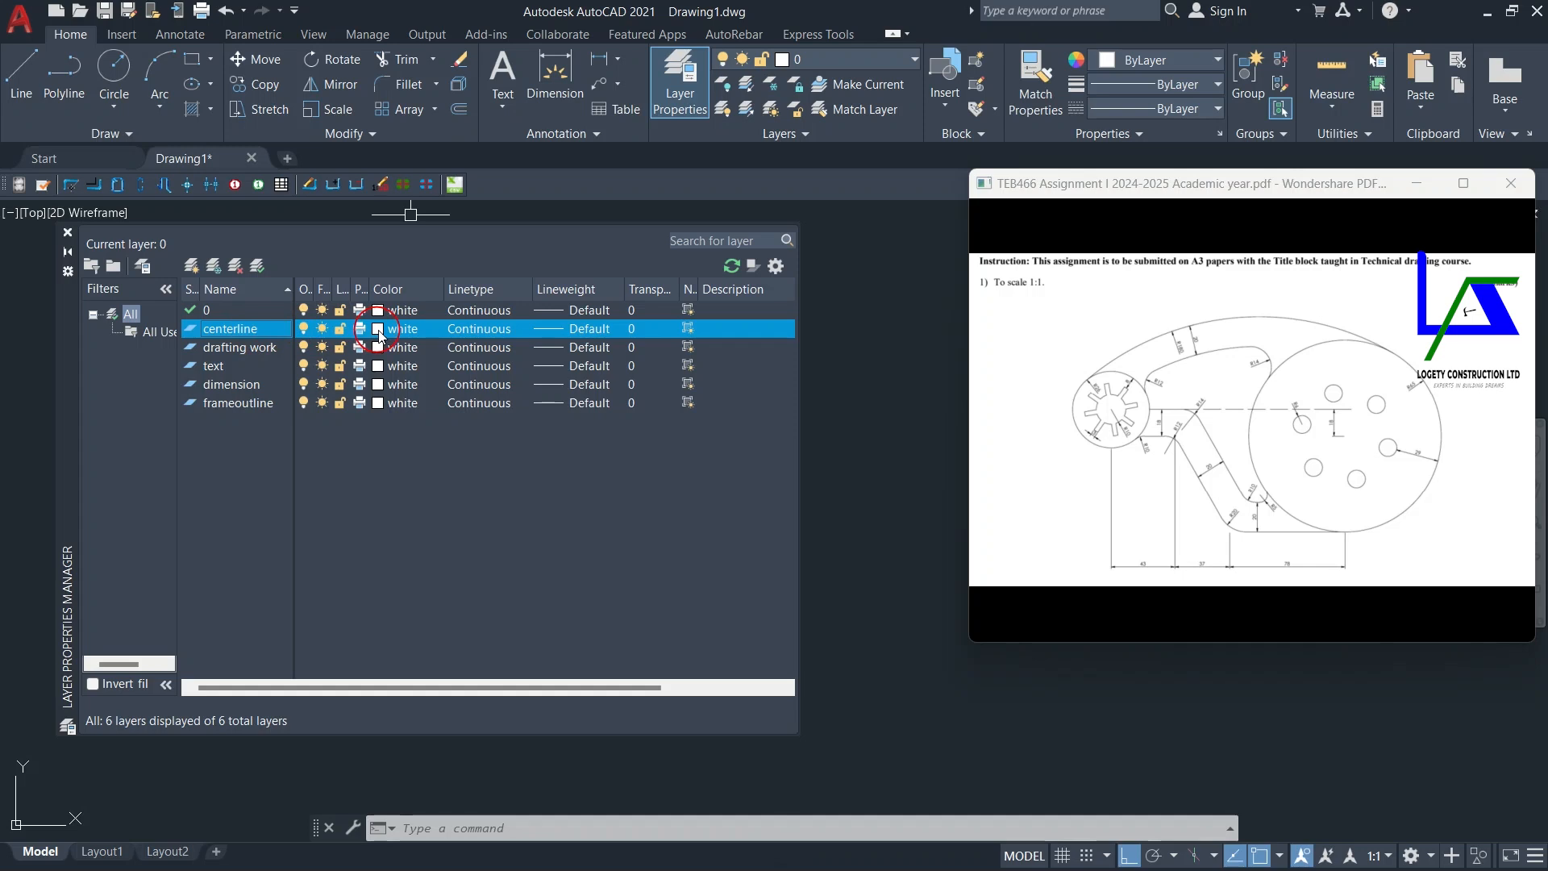
left_click(481, 333)
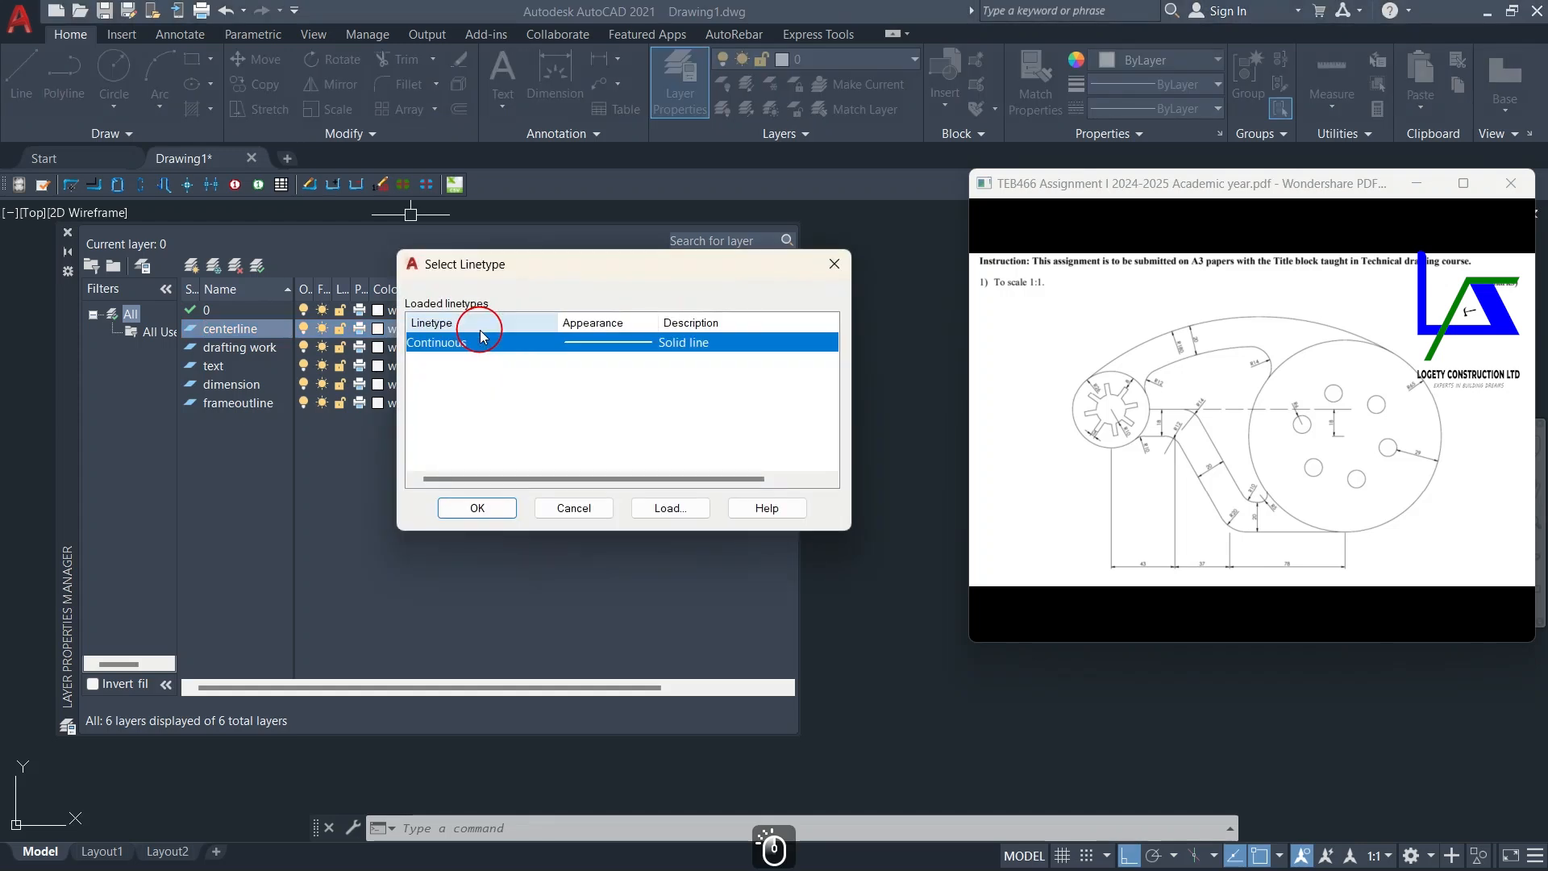
left_click(670, 508)
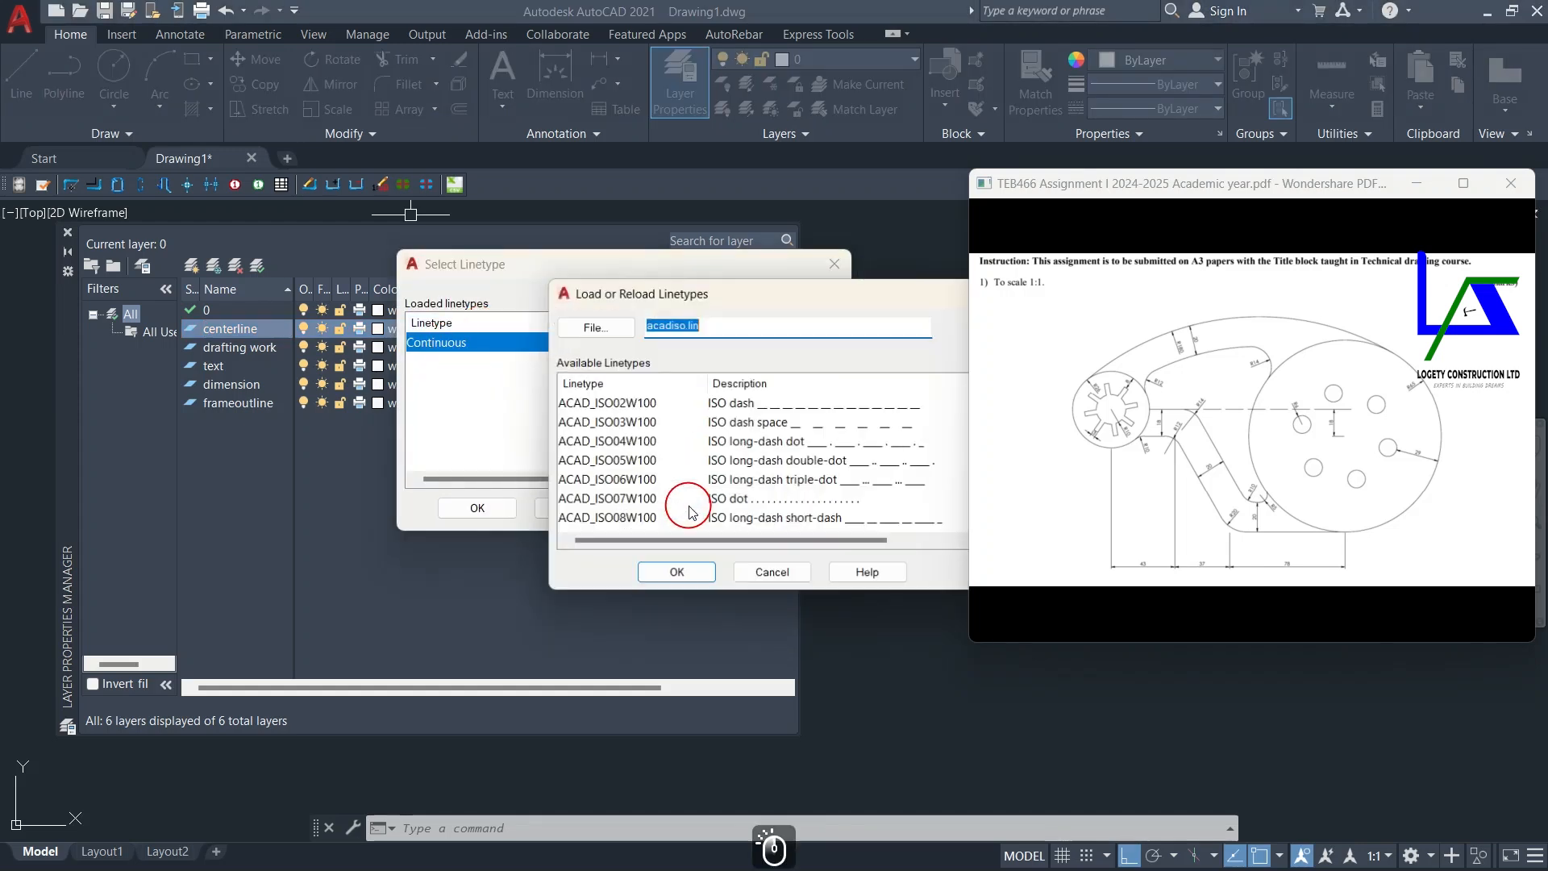
left_click_drag(968, 331, 1086, 334)
scroll(710, 483, "down", 1)
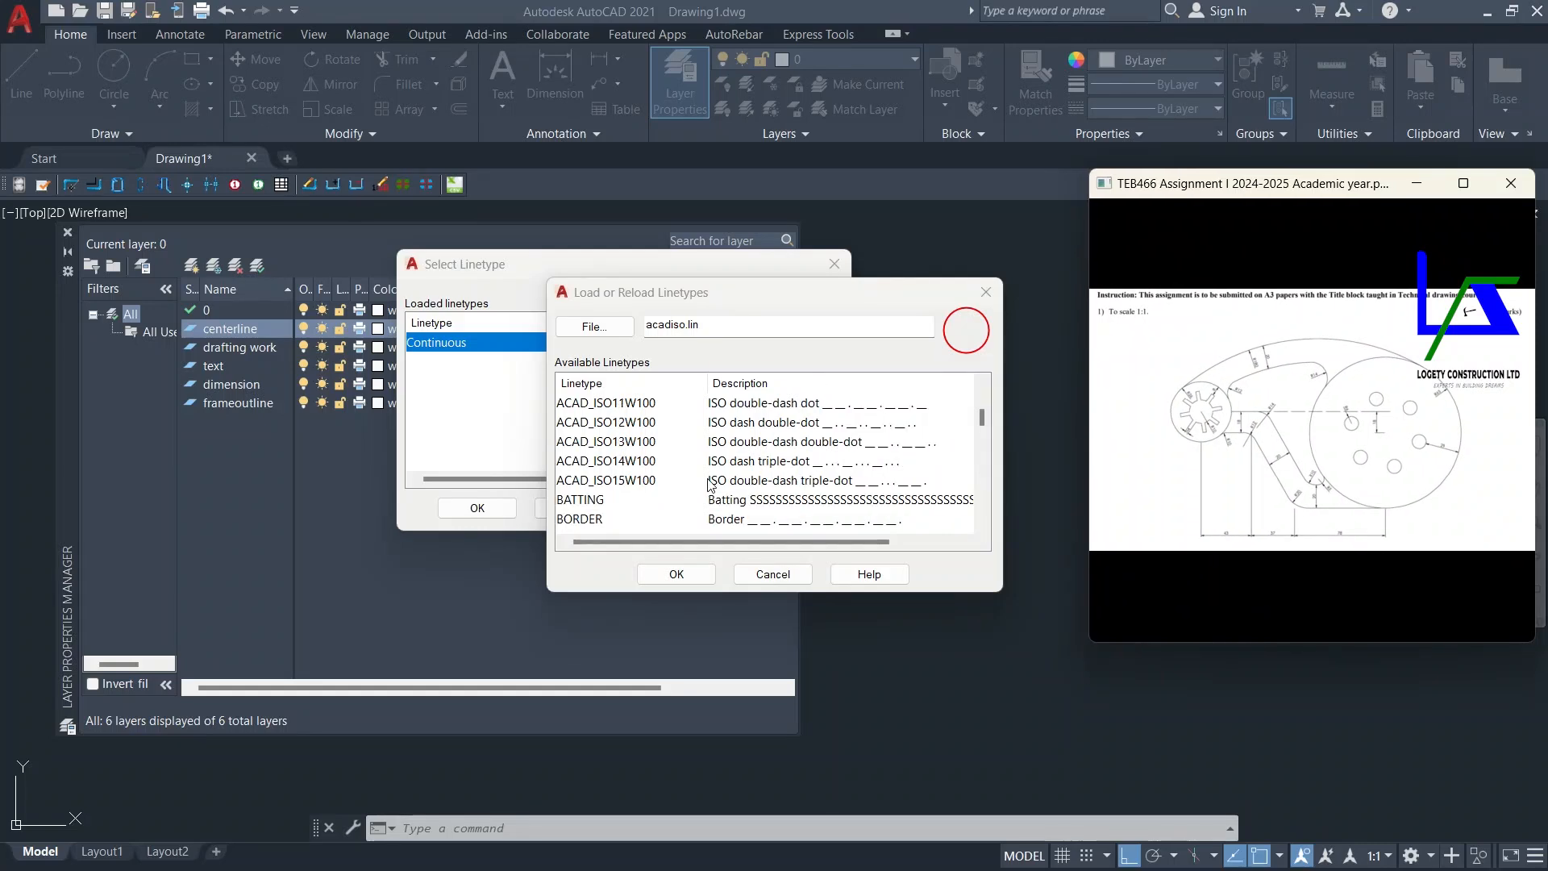
scroll(634, 504, "down", 1)
scroll(607, 507, "down", 1)
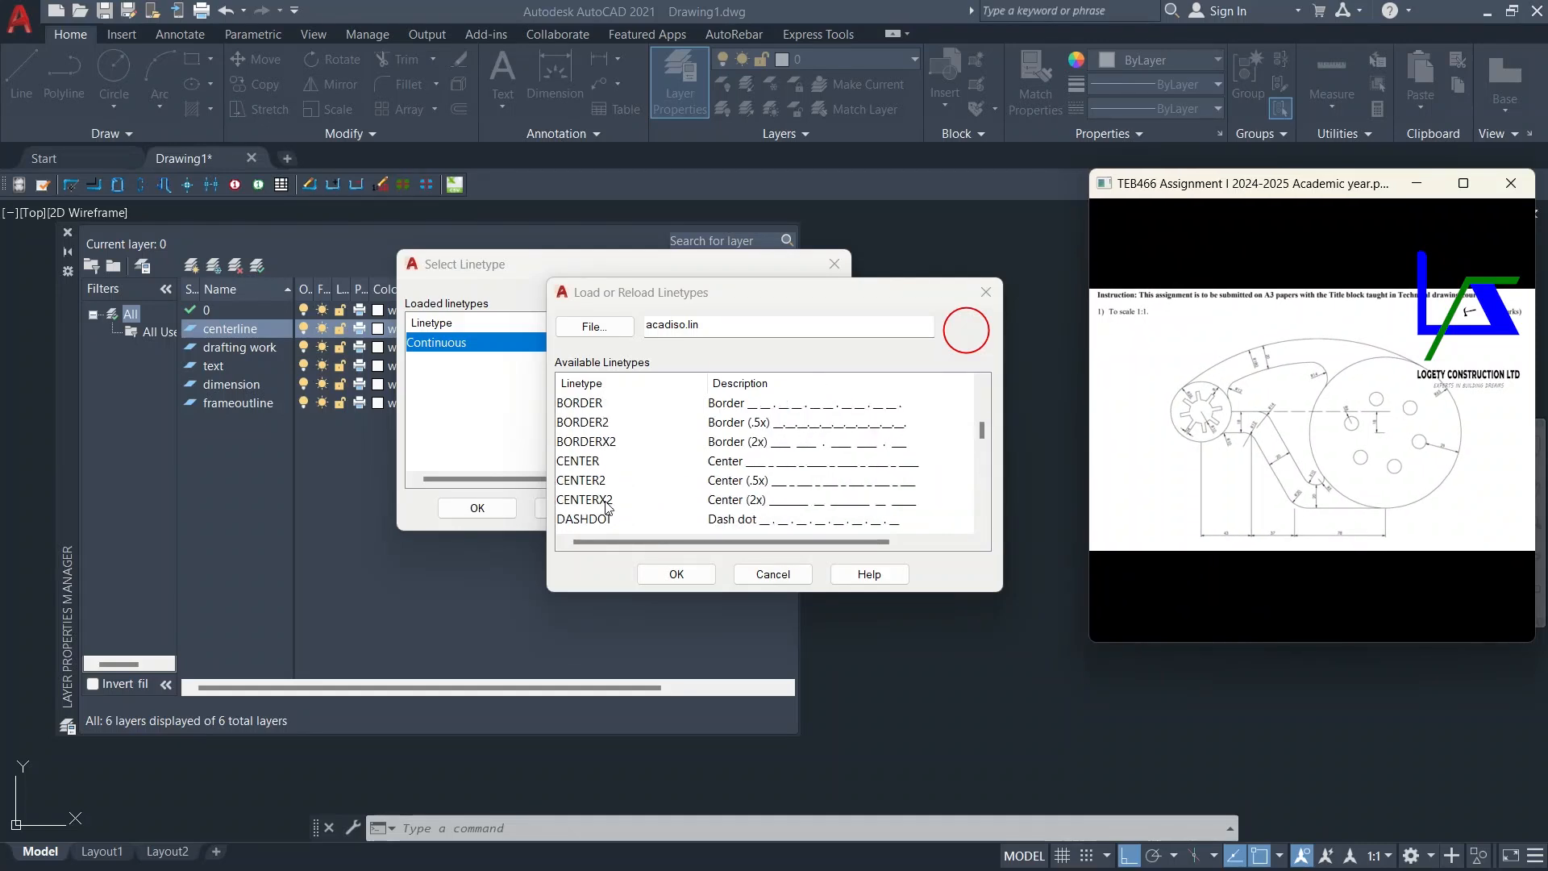
left_click(593, 461)
left_click(688, 571)
left_click(482, 355)
left_click(472, 342)
left_click(482, 508)
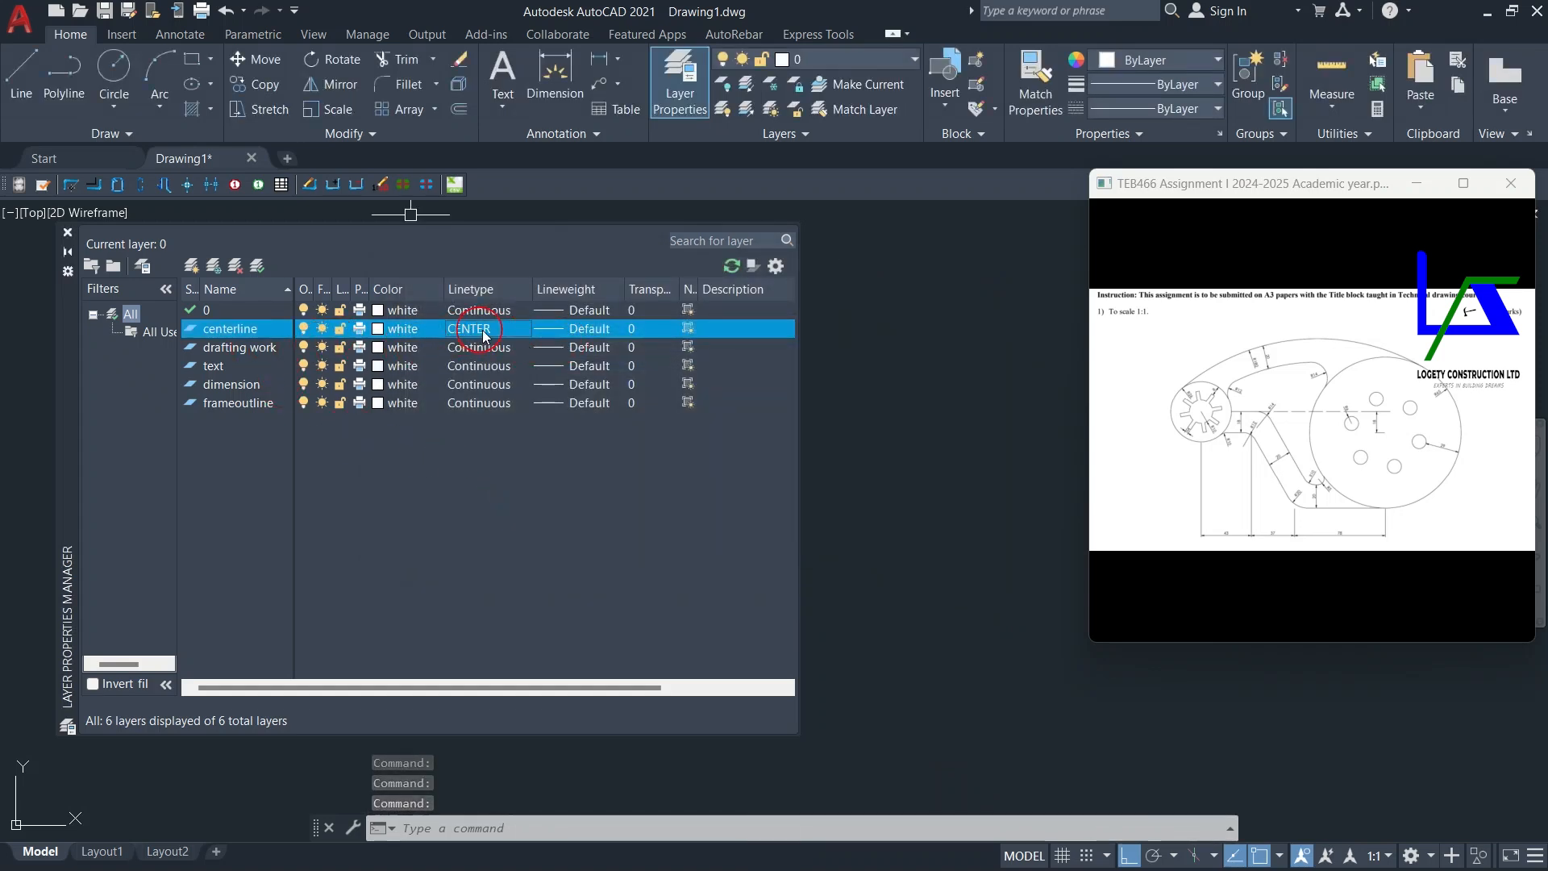
Step: Set the centerline layer's lineweight to 0.09 mm
left_click(587, 329)
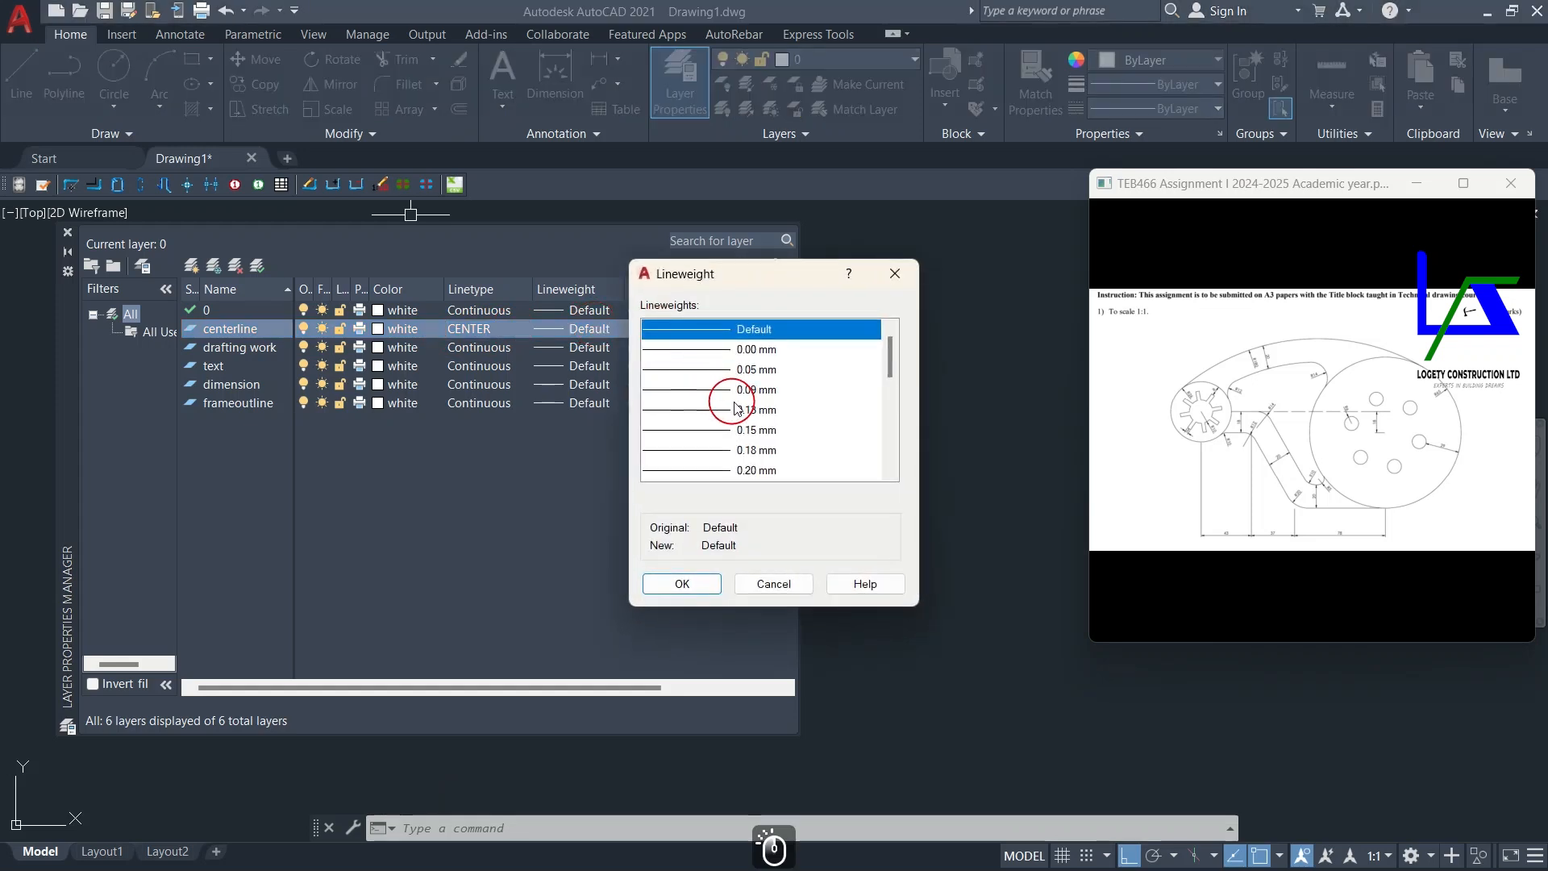
left_click(759, 391)
left_click(685, 584)
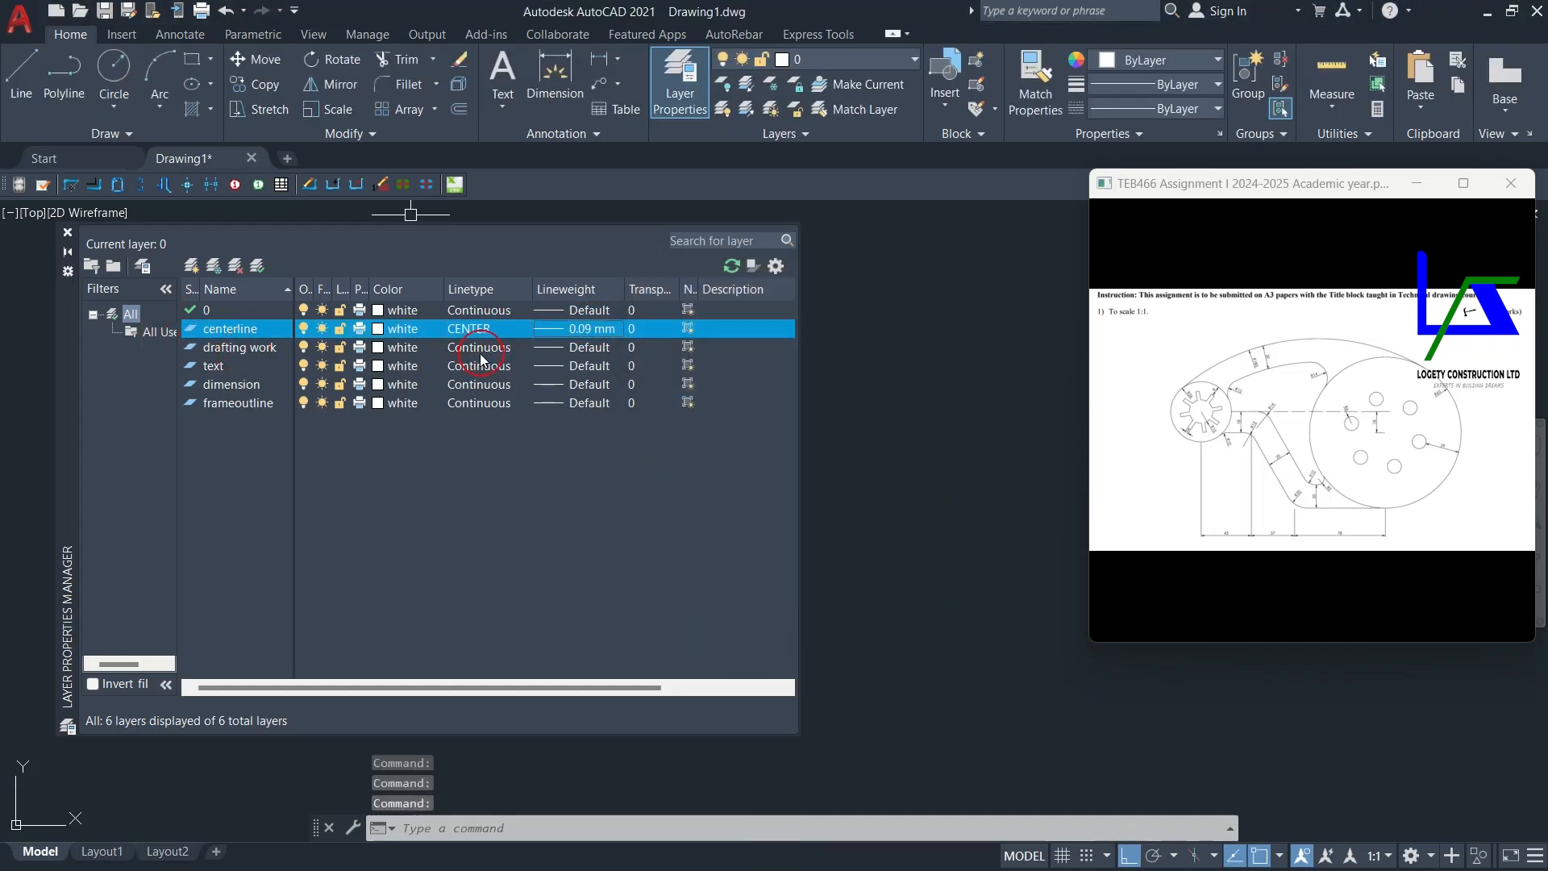
Step: Give the drafting work layer the colour yellow and a lineweight of 0.50 mm
left_click(377, 349)
left_click(624, 486)
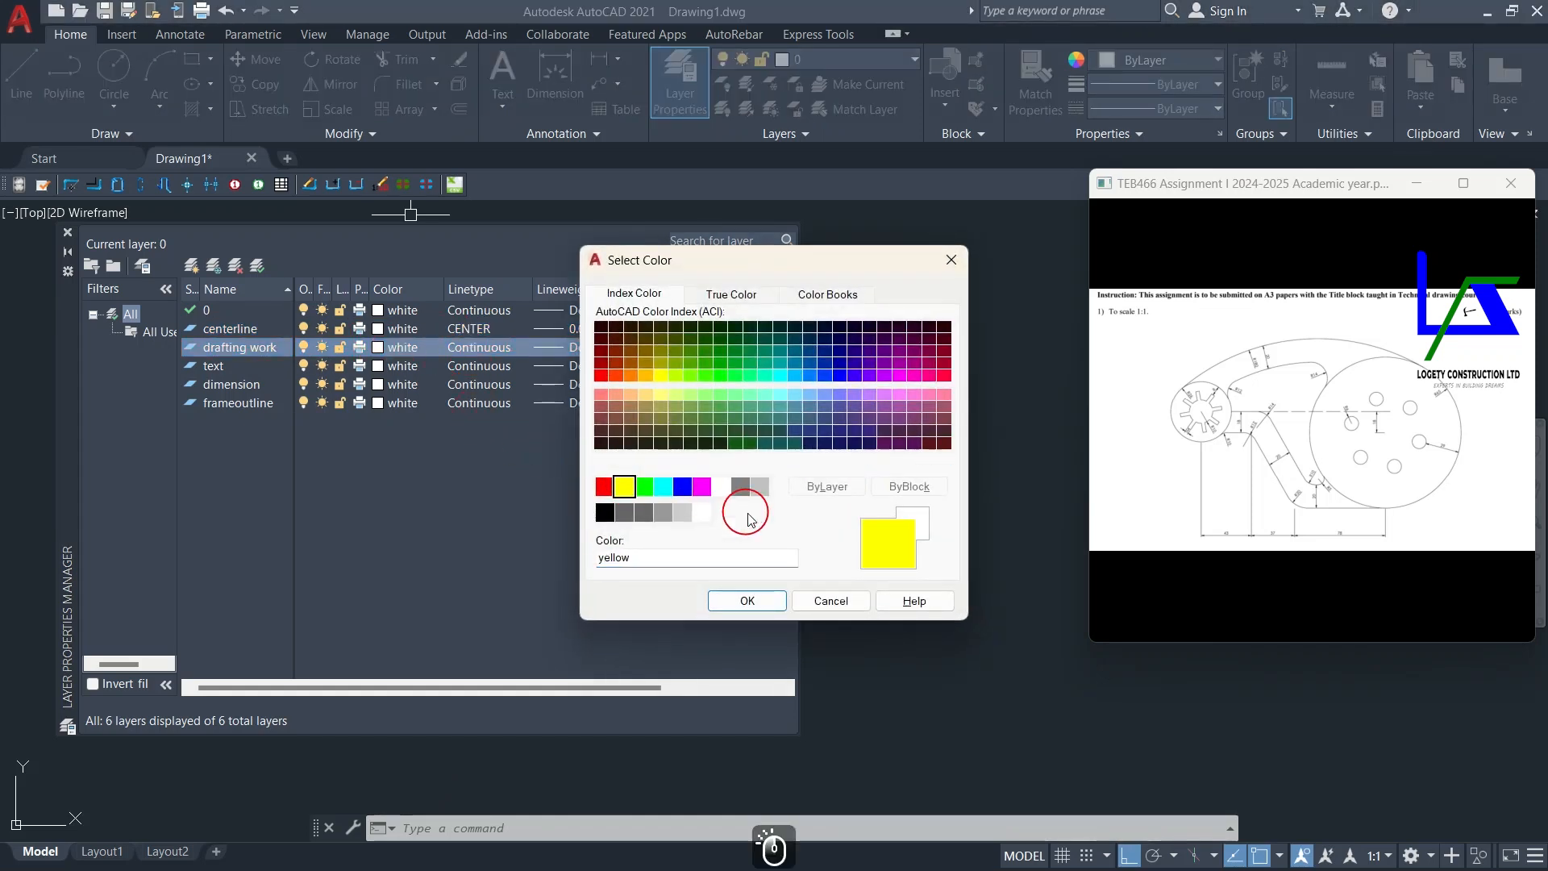
left_click(747, 601)
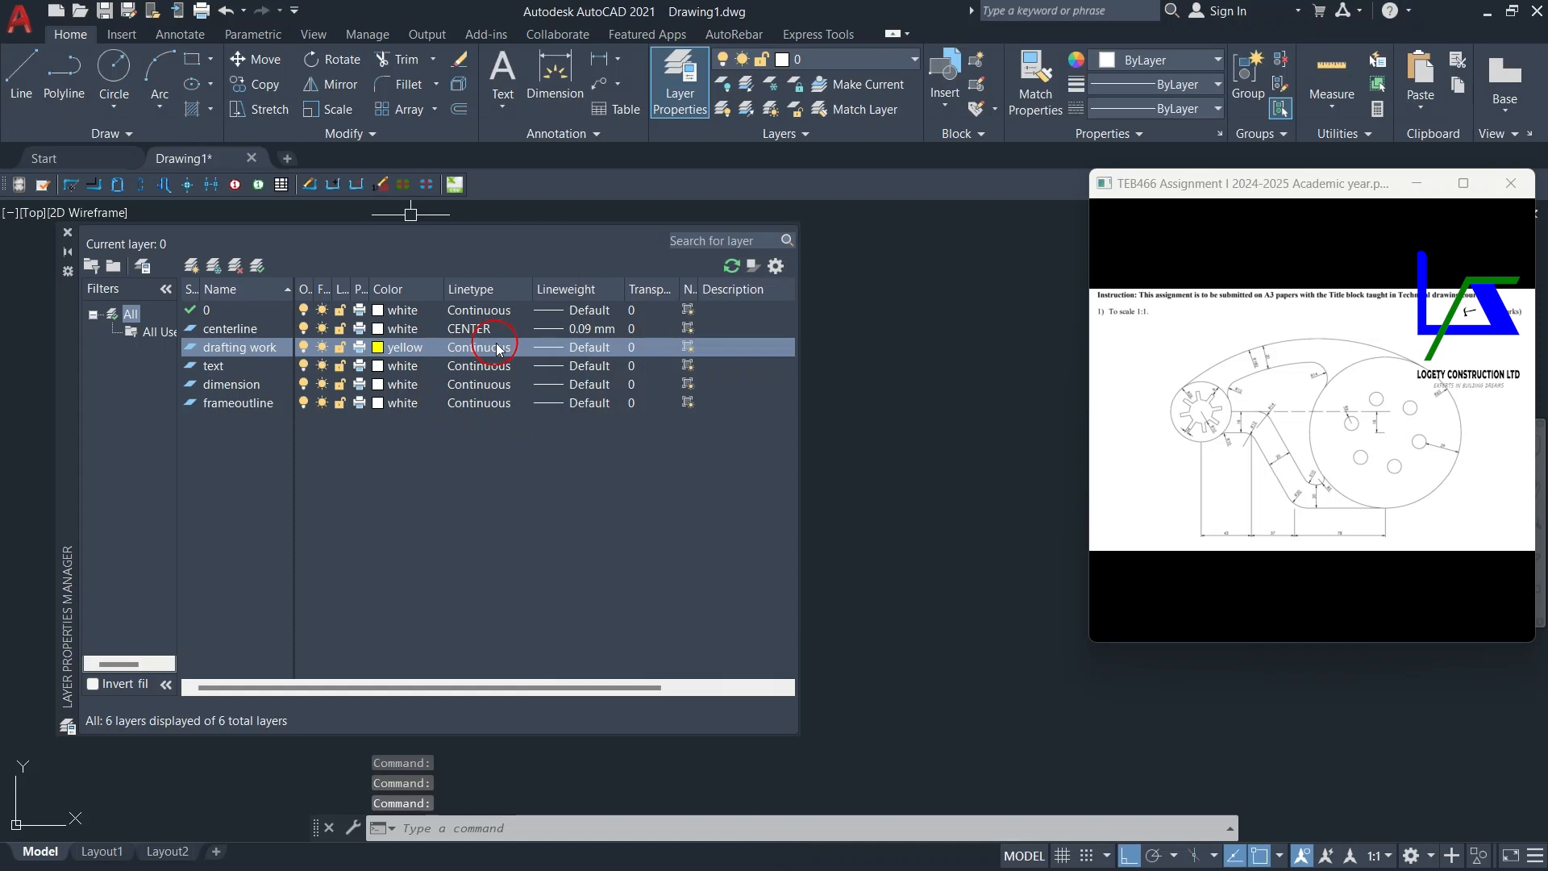
left_click(587, 349)
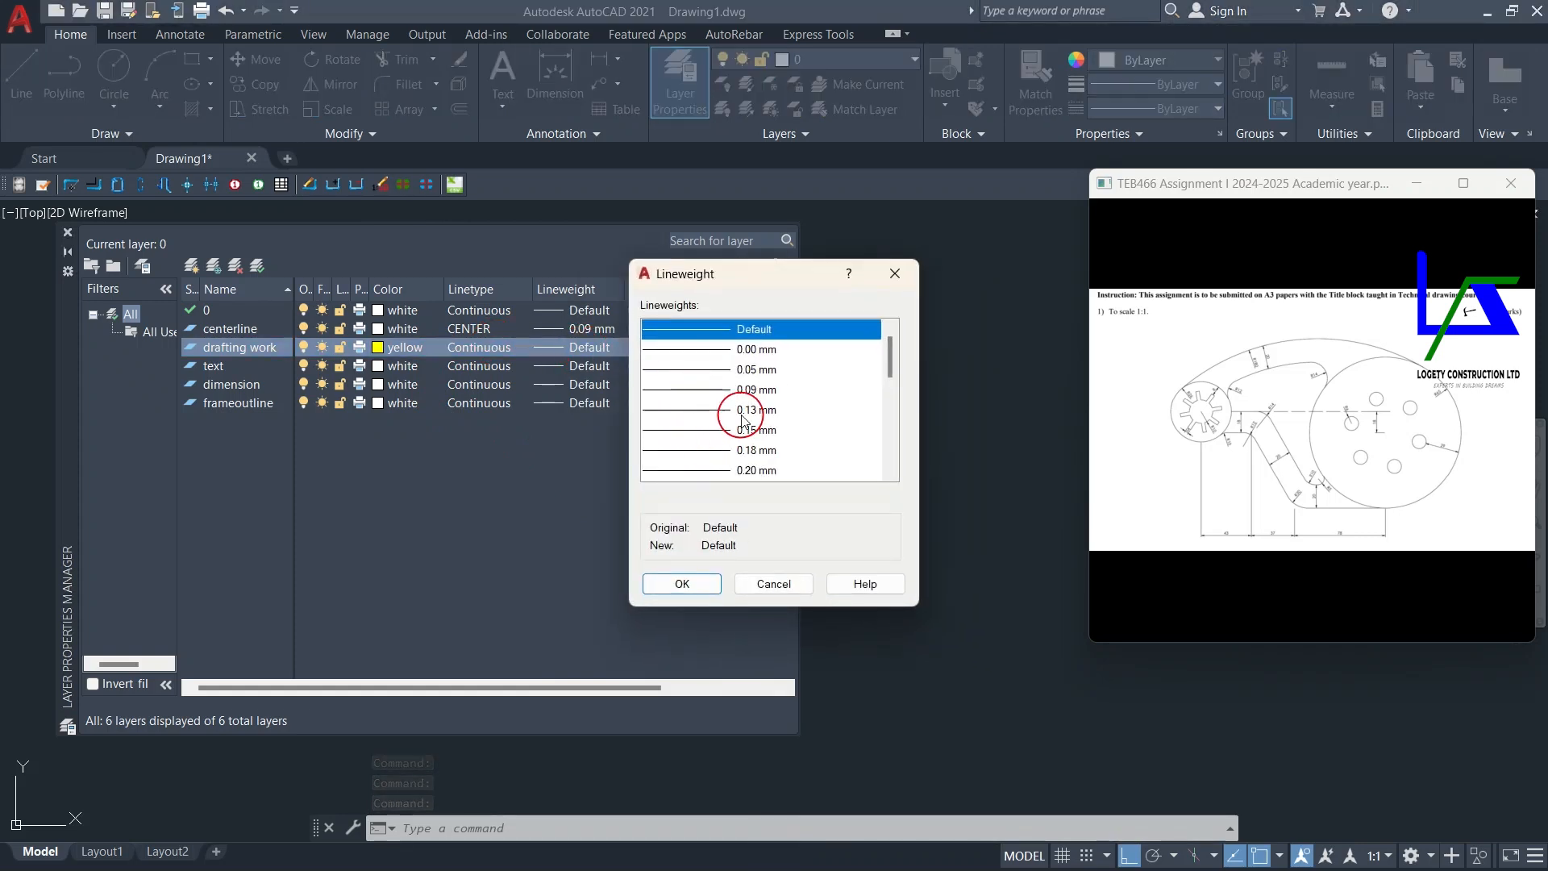
scroll(746, 427, "down", 3)
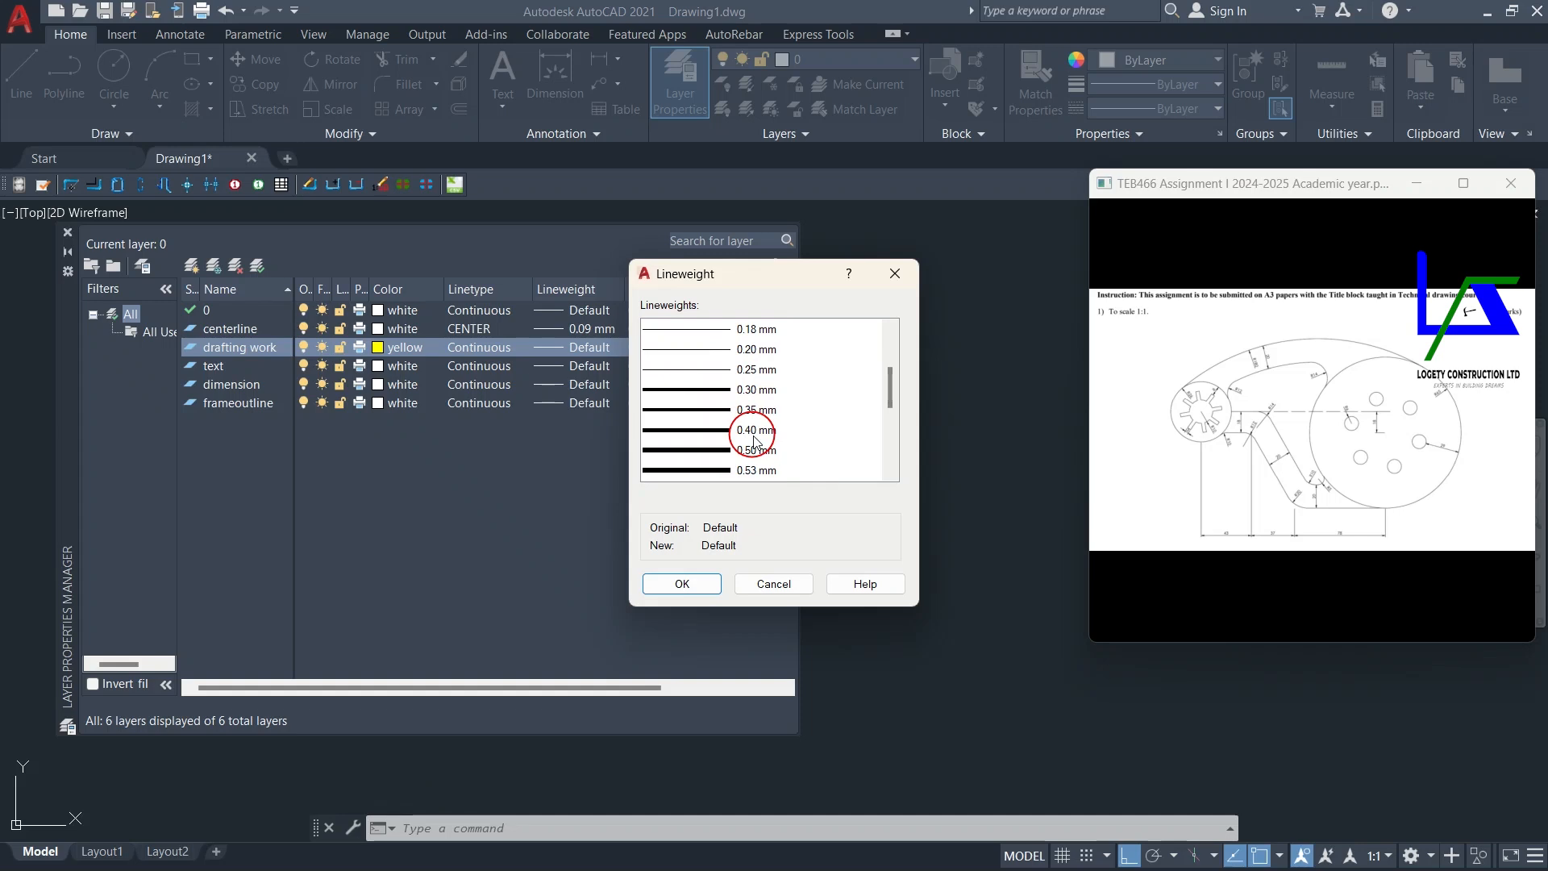
left_click(754, 450)
left_click(695, 582)
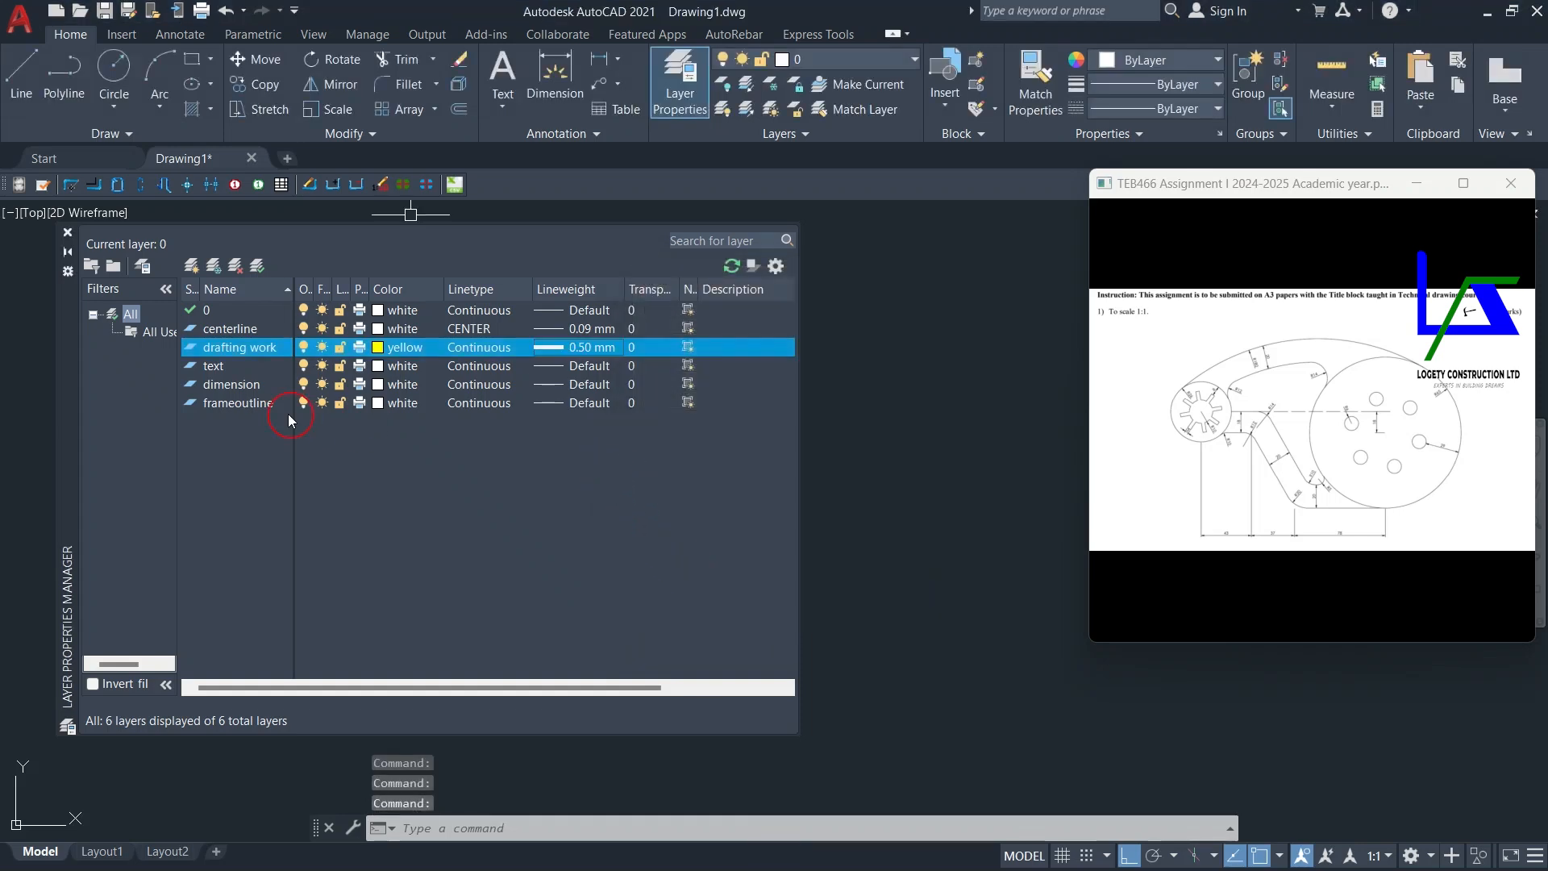
Step: Give the text layer the colour green and a lineweight of 0.13 mm
left_click(248, 368)
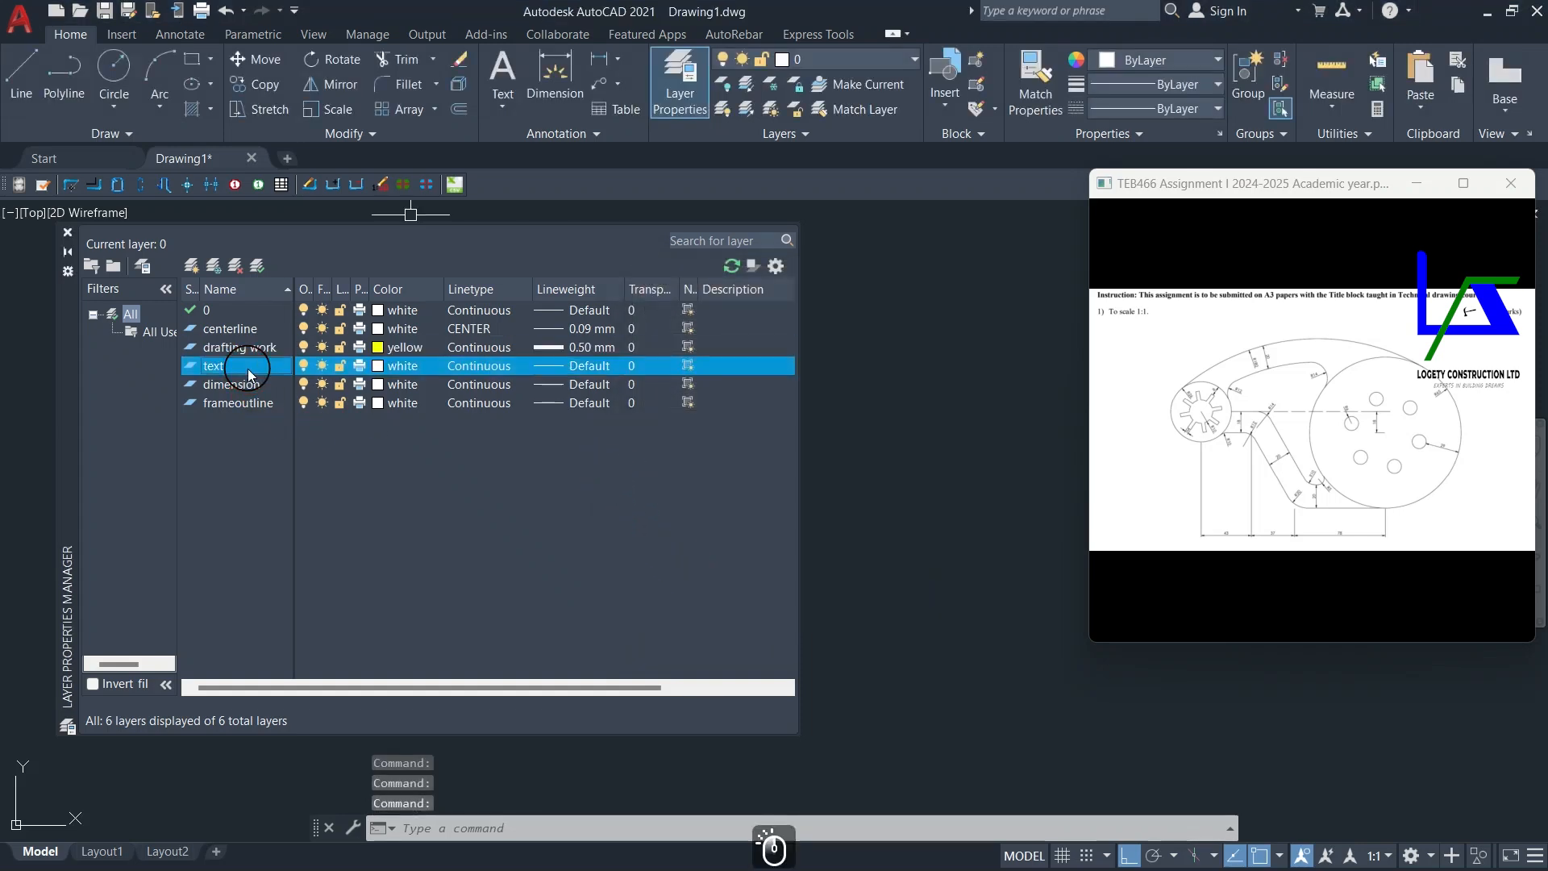
left_click(378, 367)
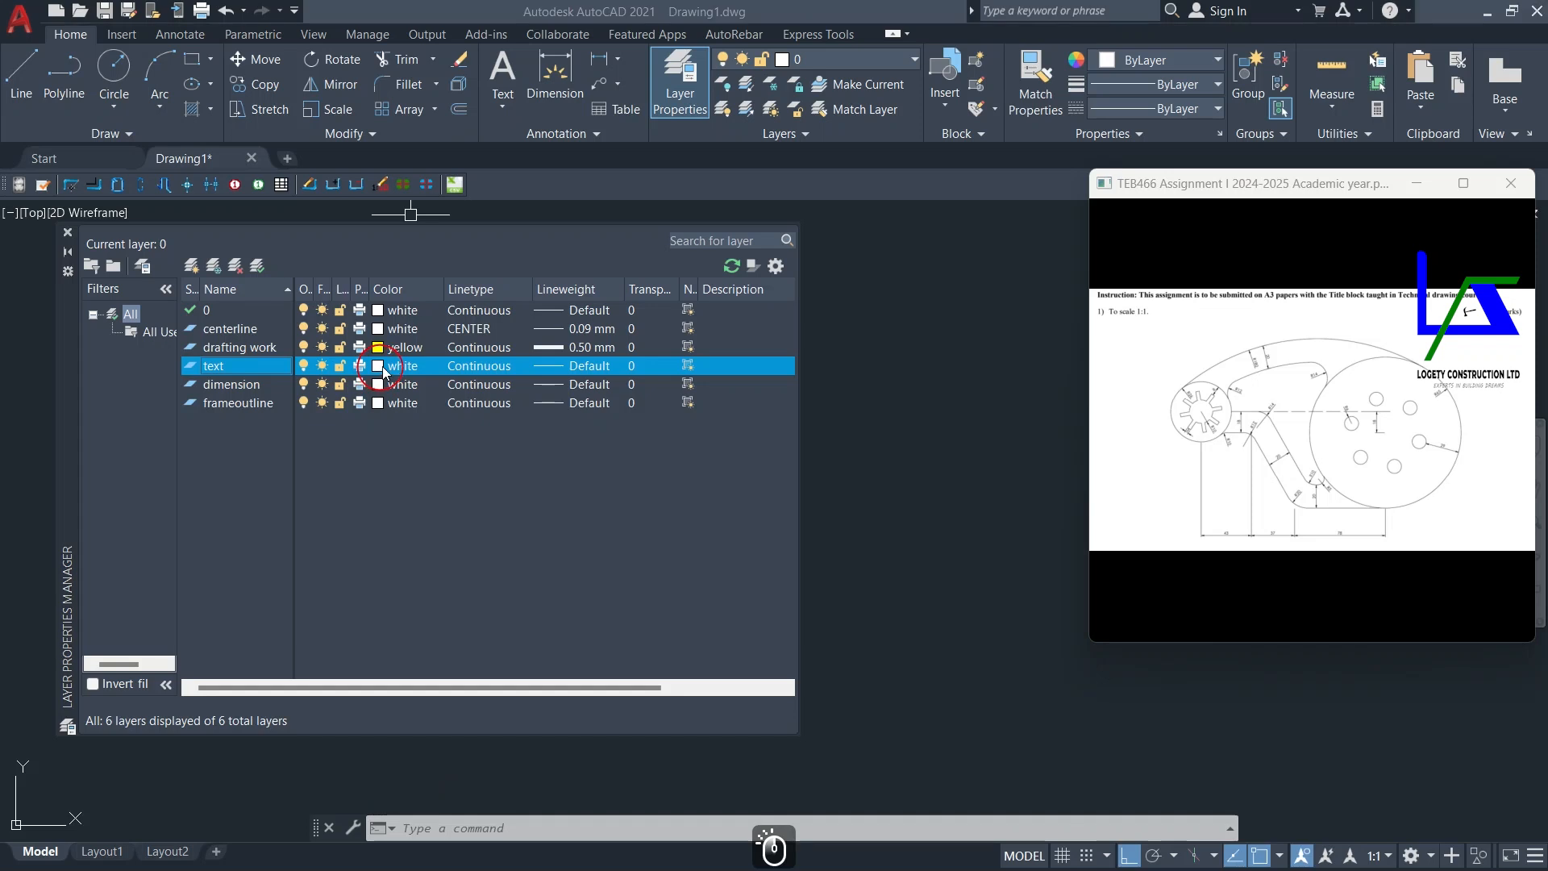
left_click(644, 486)
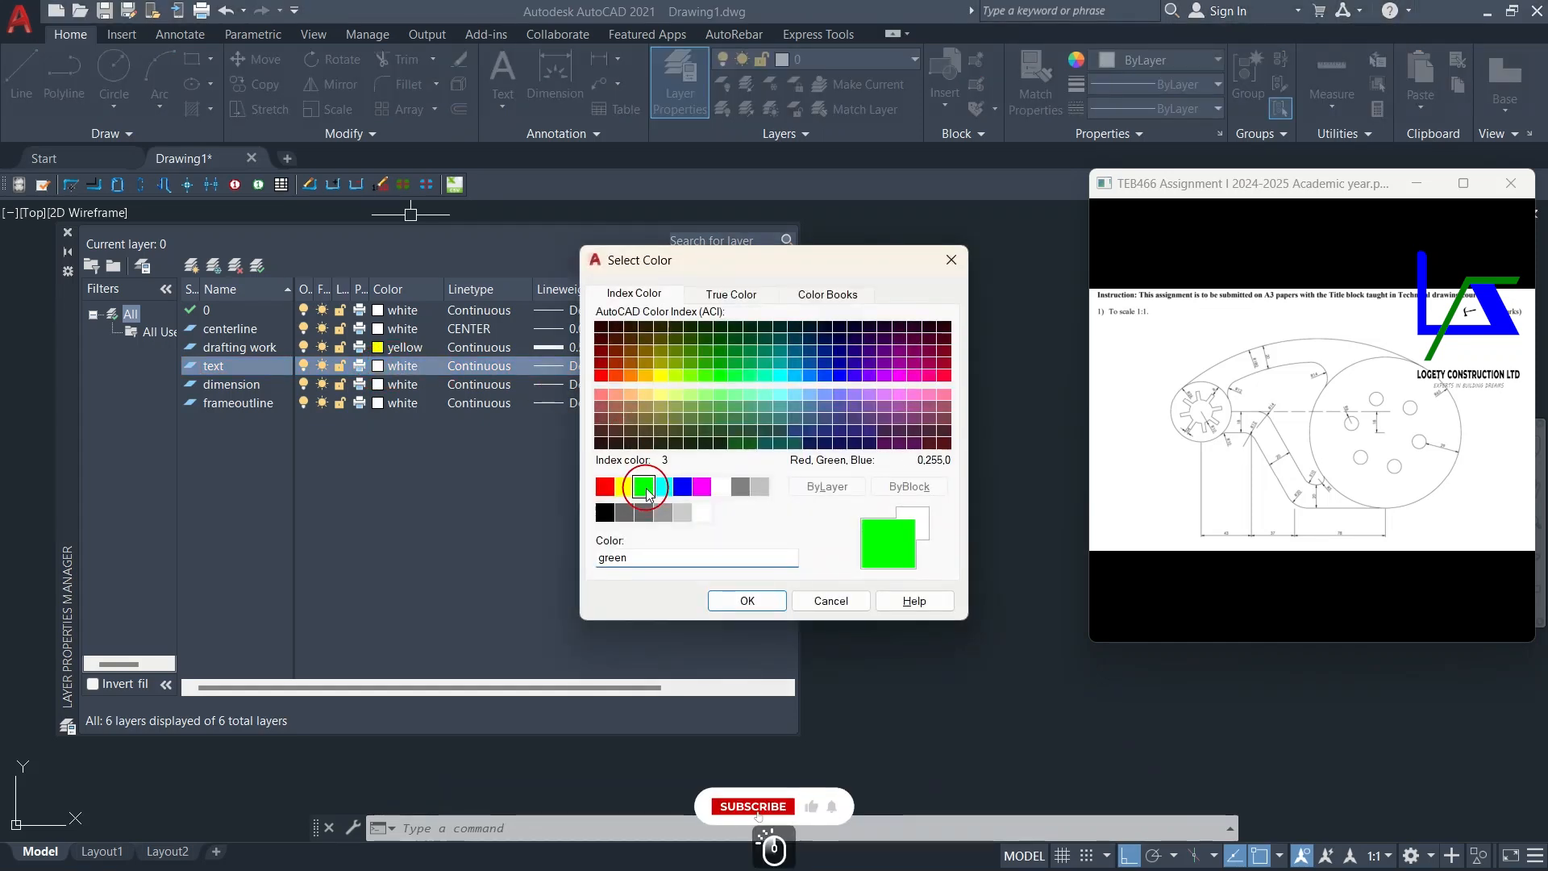
left_click(747, 598)
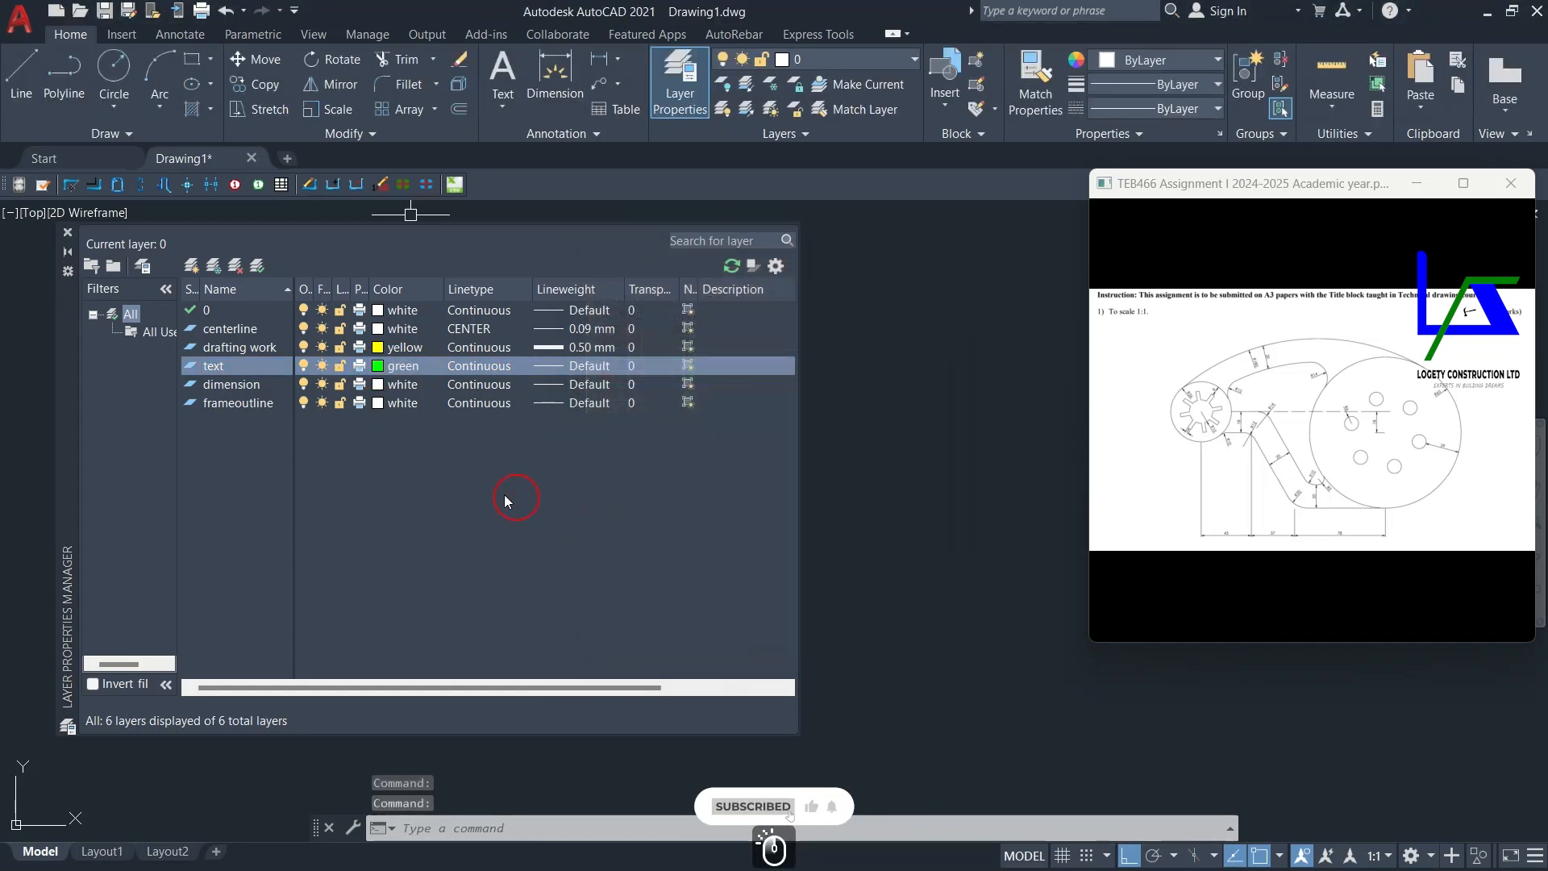
left_click(607, 368)
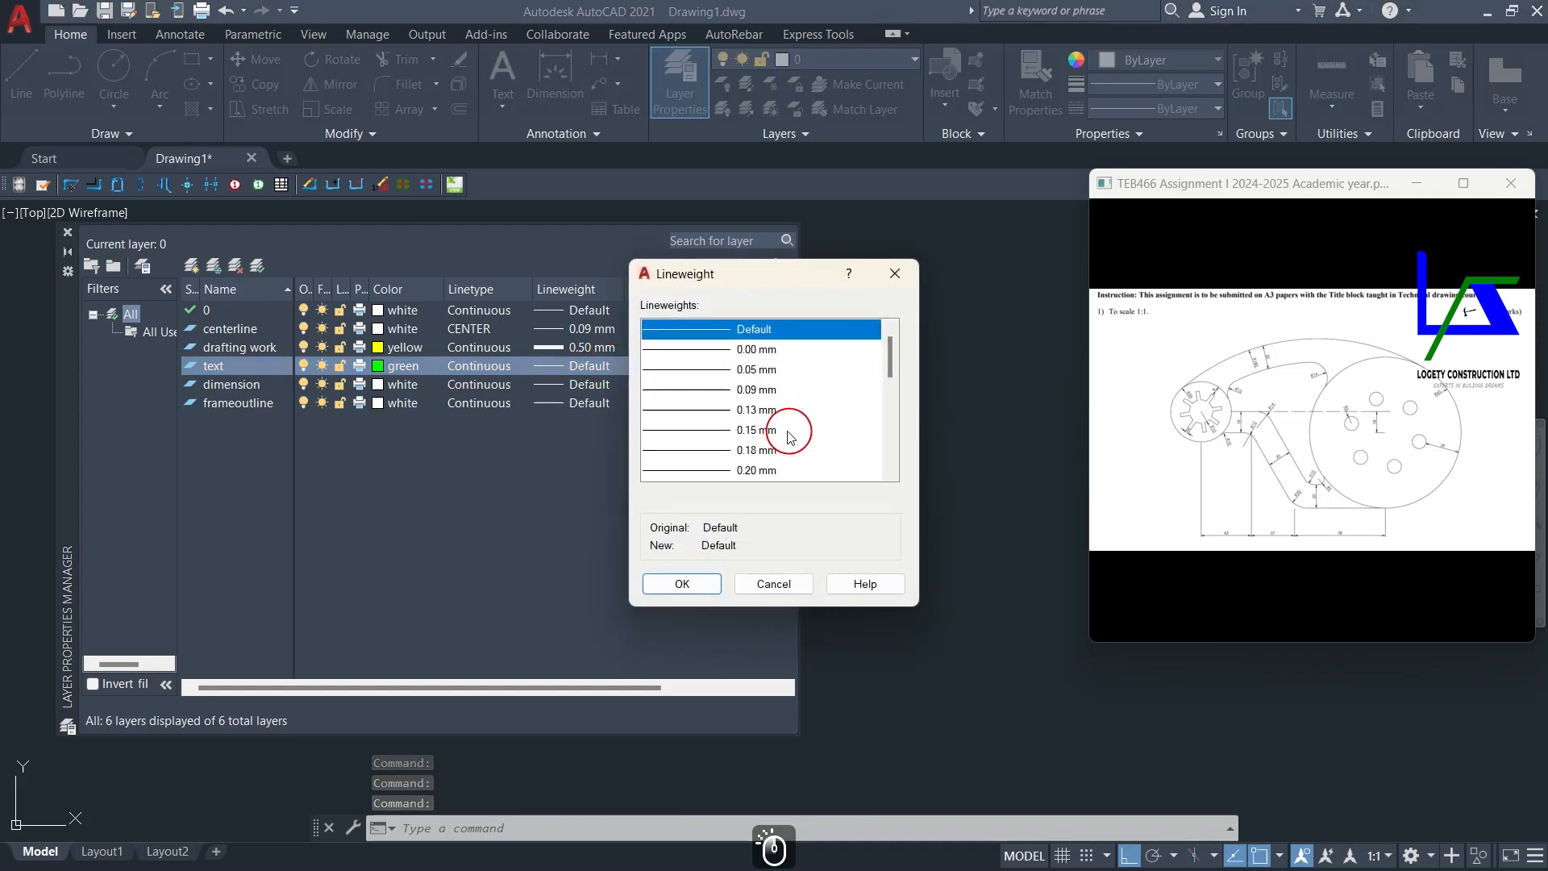
left_click(763, 411)
left_click(710, 584)
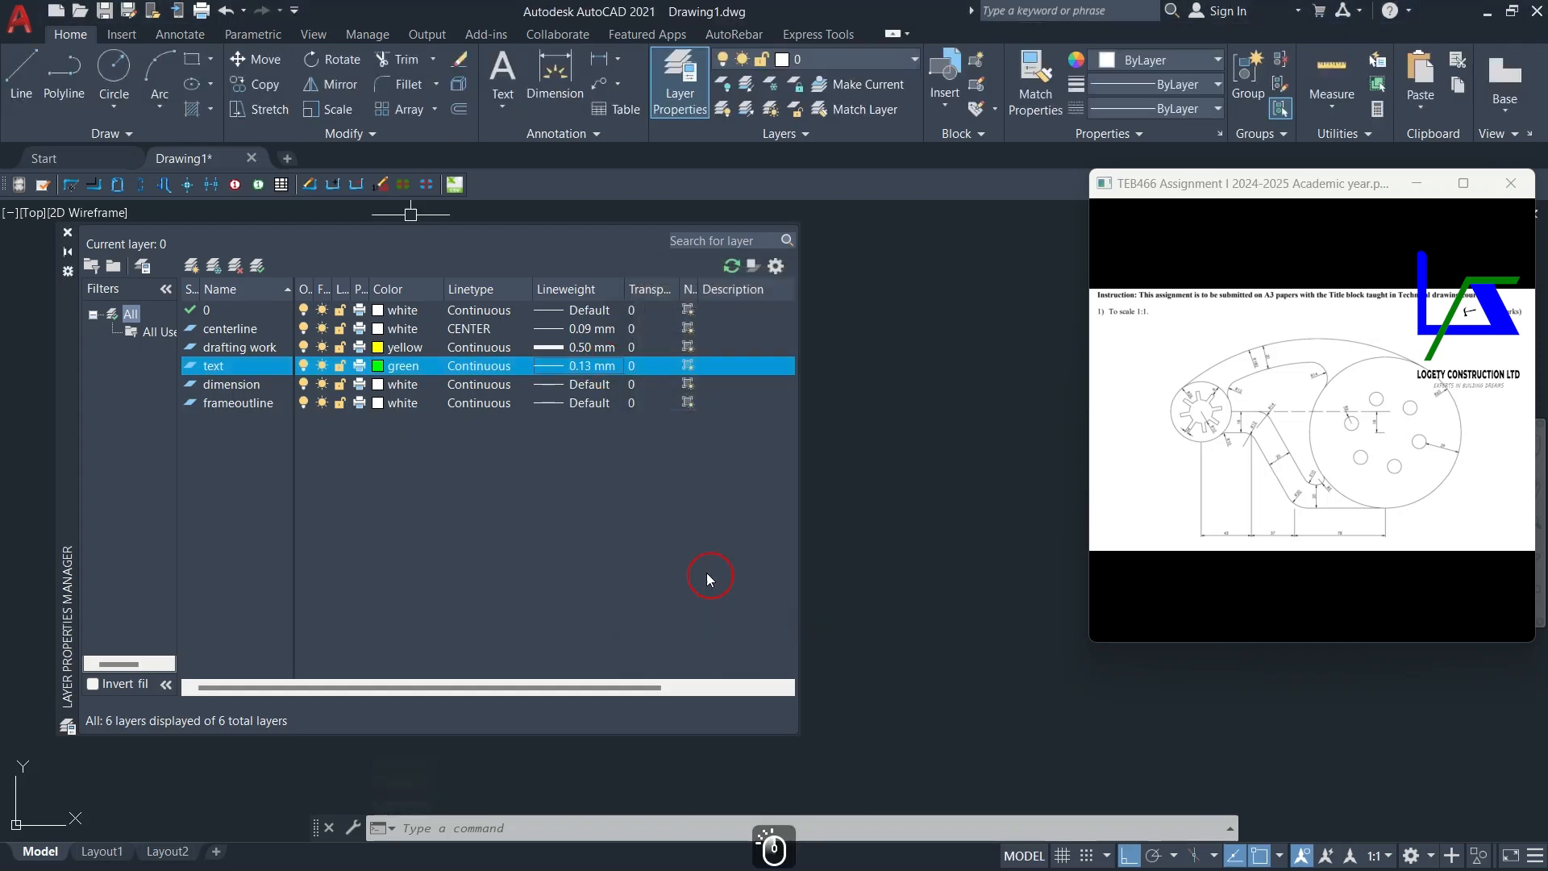
Step: Give the dimension layer the colour cyan and a lineweight of 0.09 mm
left_click(375, 387)
left_click(663, 488)
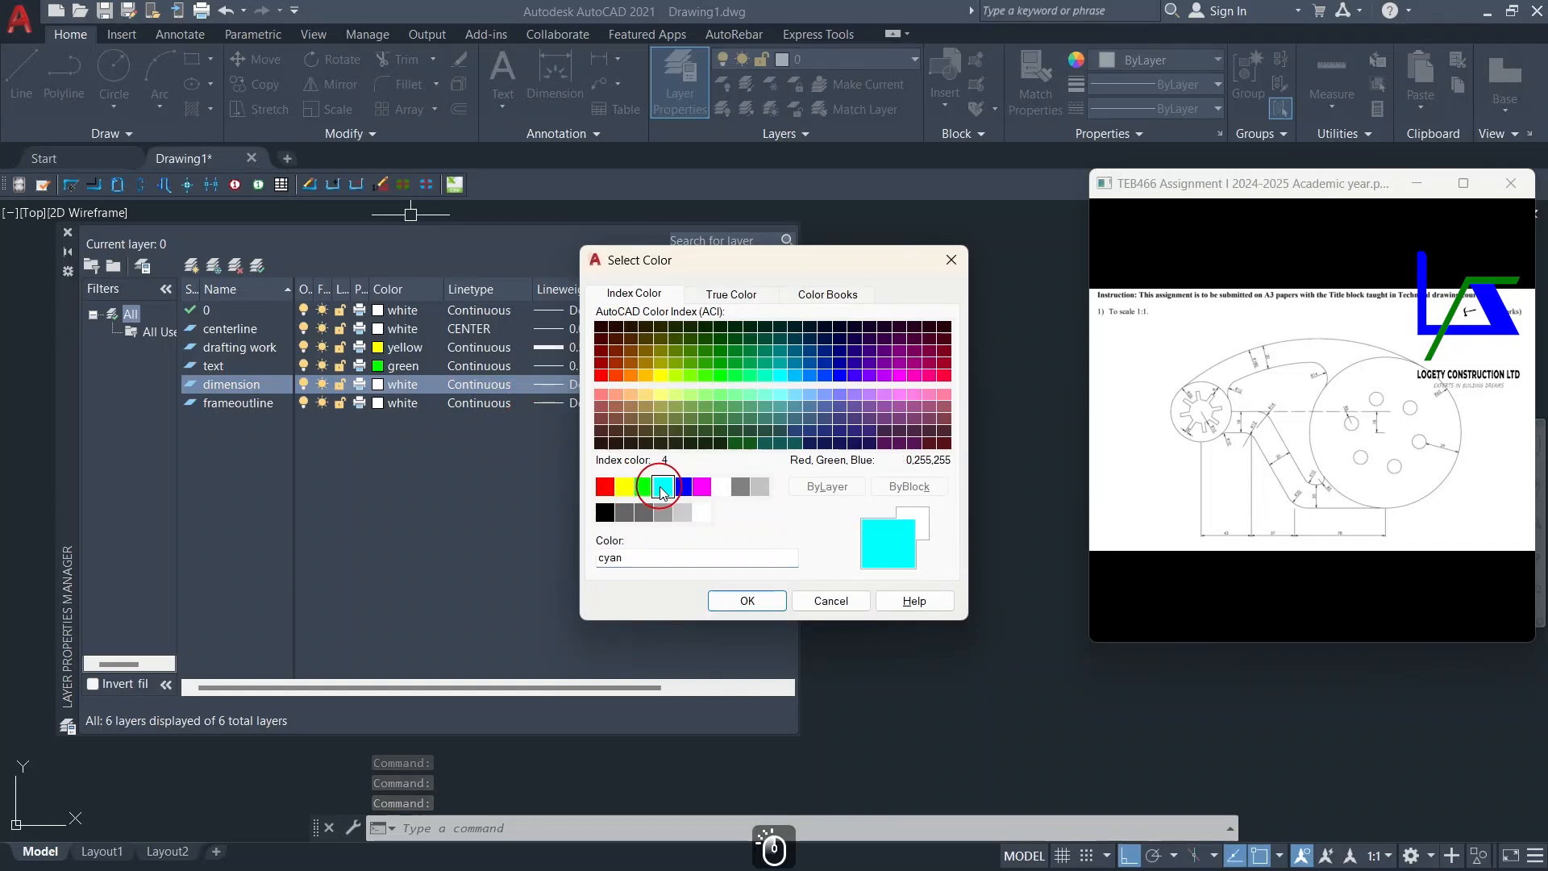
left_click(742, 598)
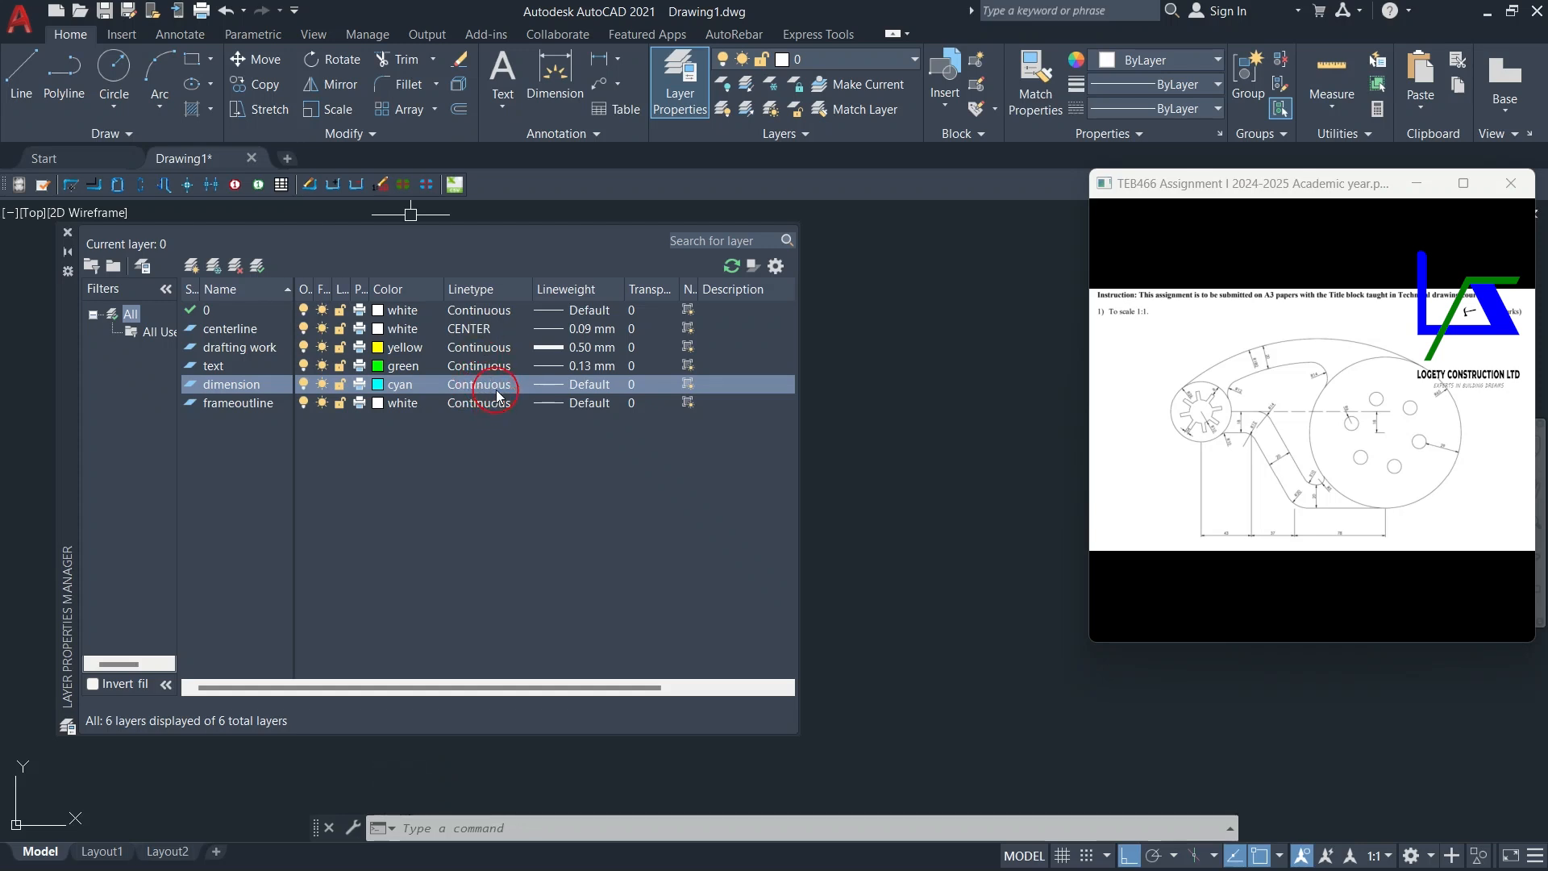
left_click(597, 386)
left_click(736, 390)
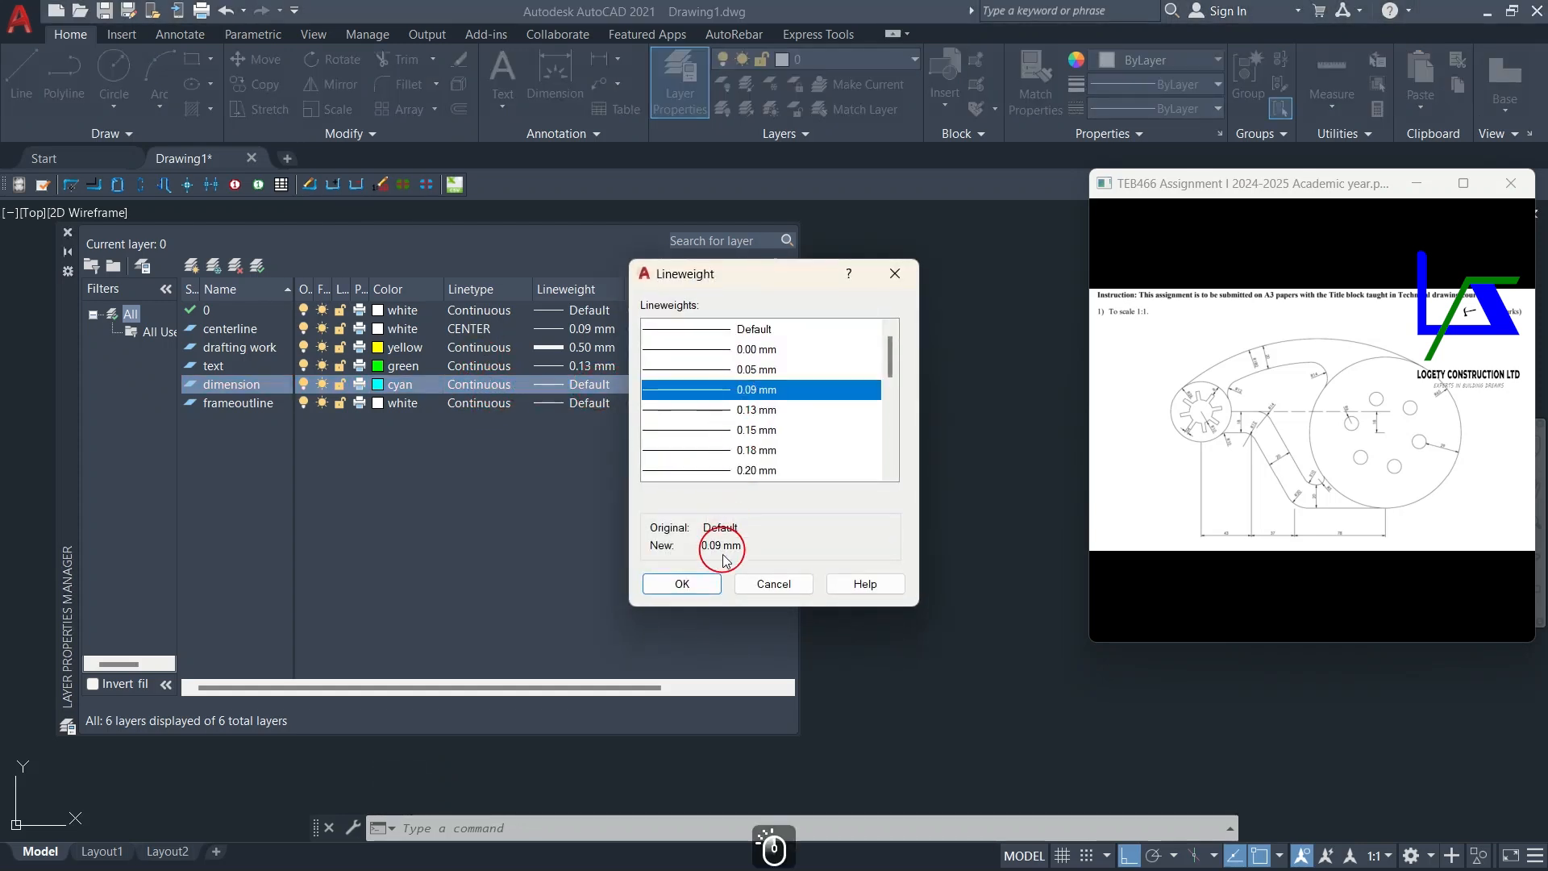
left_click(682, 584)
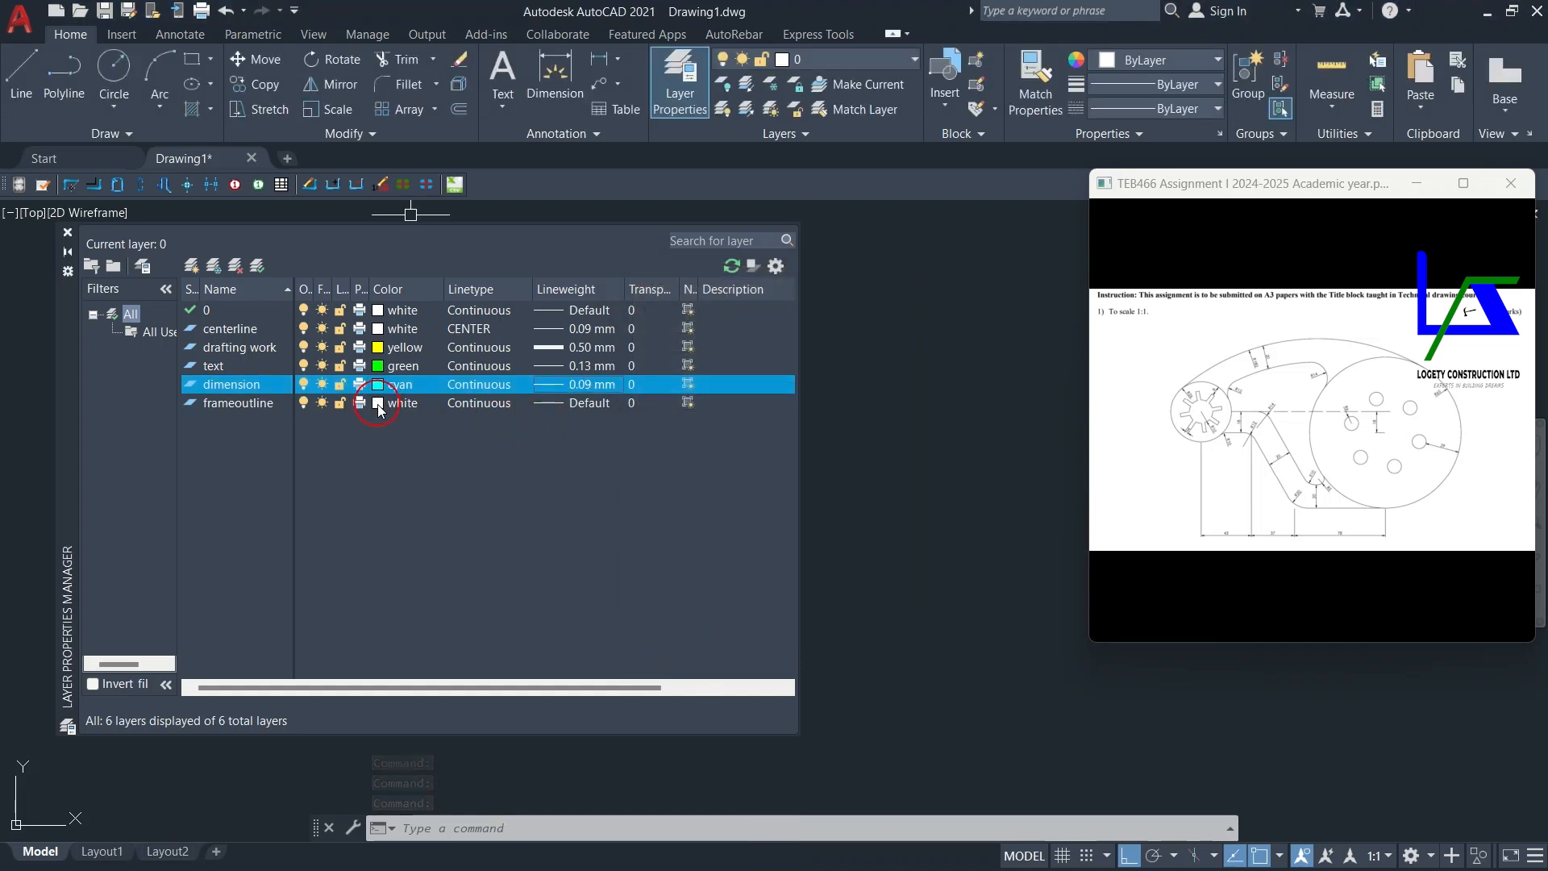
Step: Set the frameoutline layer's lineweight to 0.53 mm
left_click(600, 409)
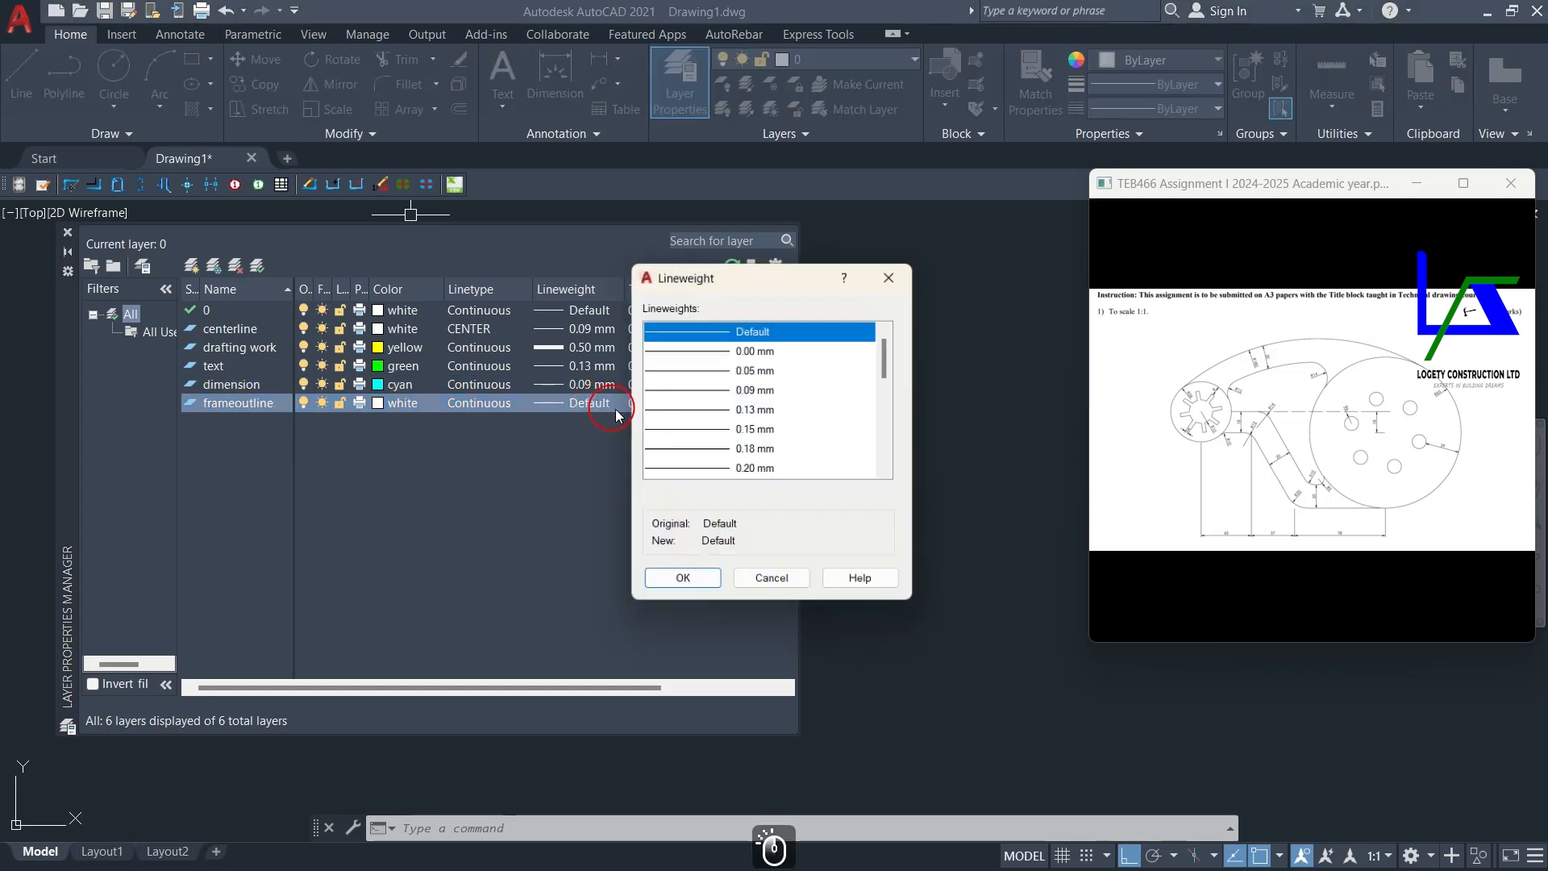
scroll(758, 443, "down", 2)
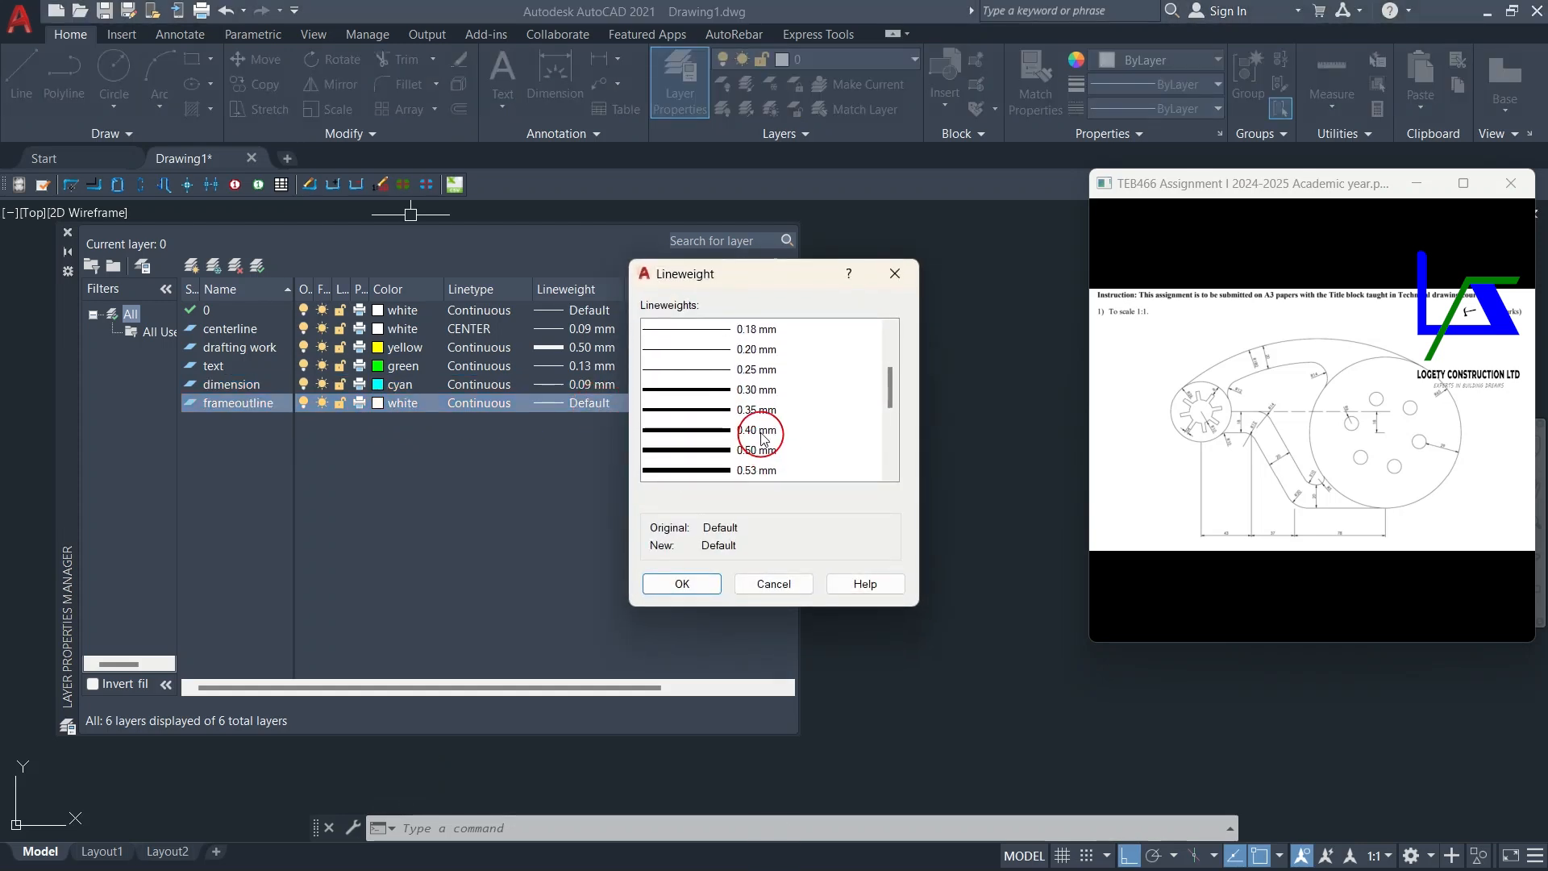
left_click(770, 450)
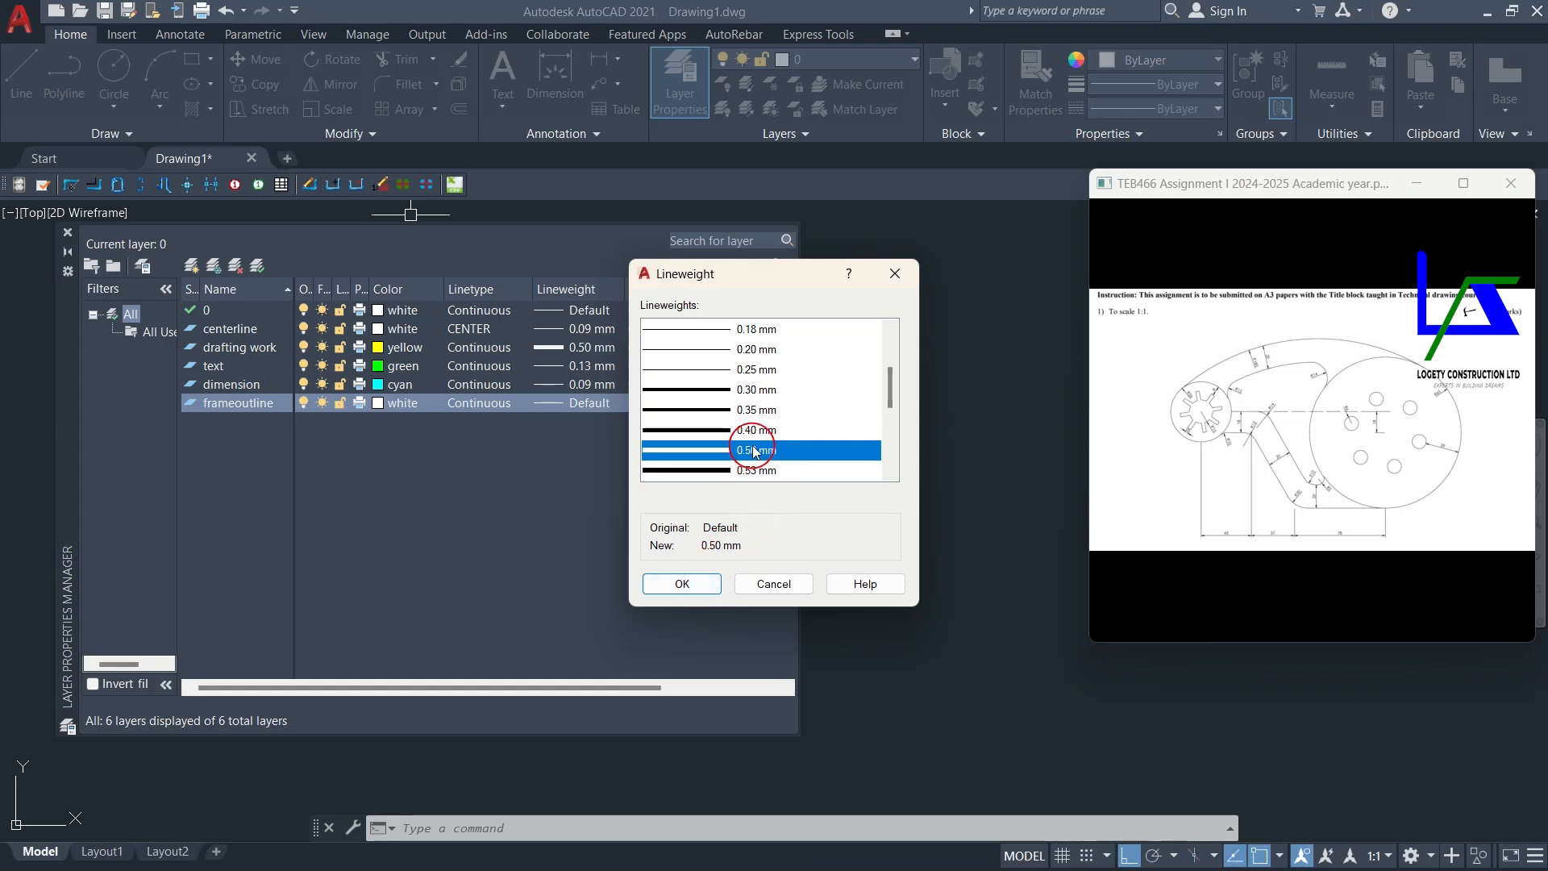
scroll(762, 444, "down", 1)
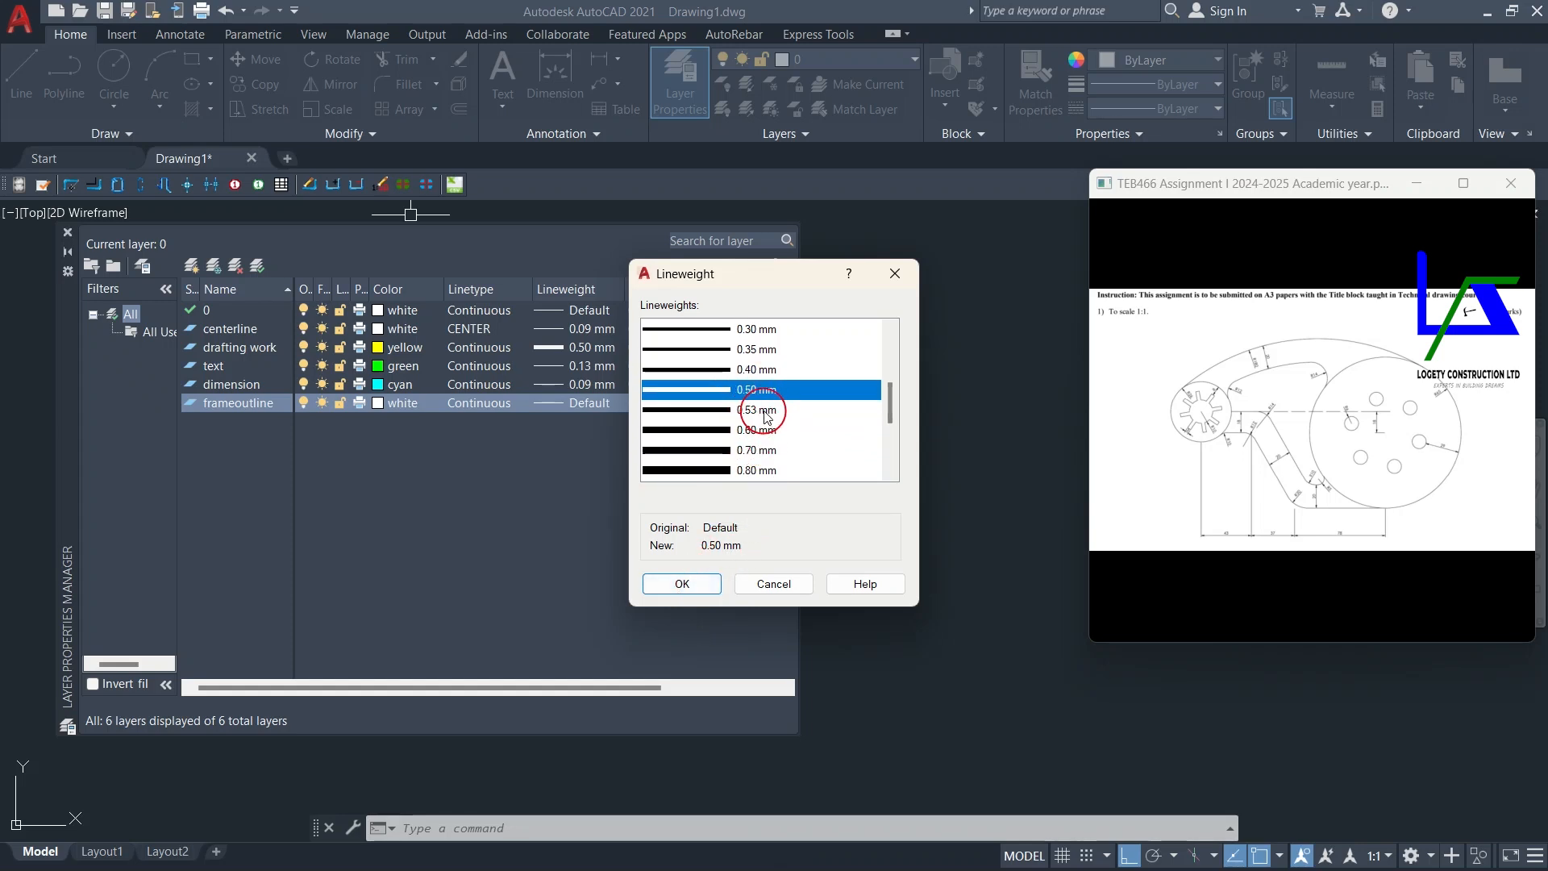
left_click(766, 412)
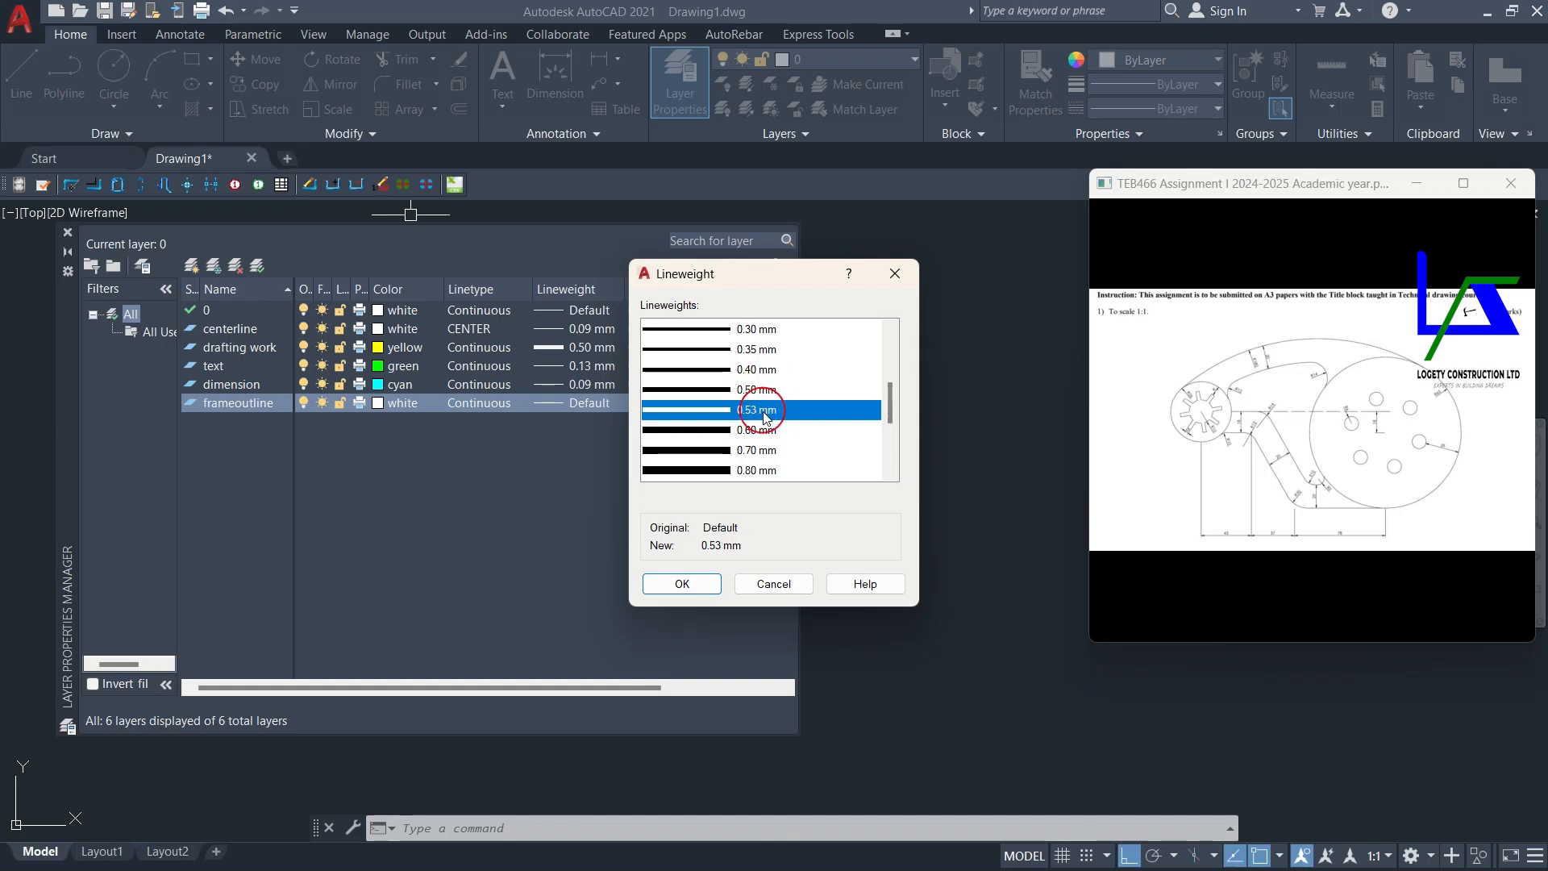
left_click(682, 584)
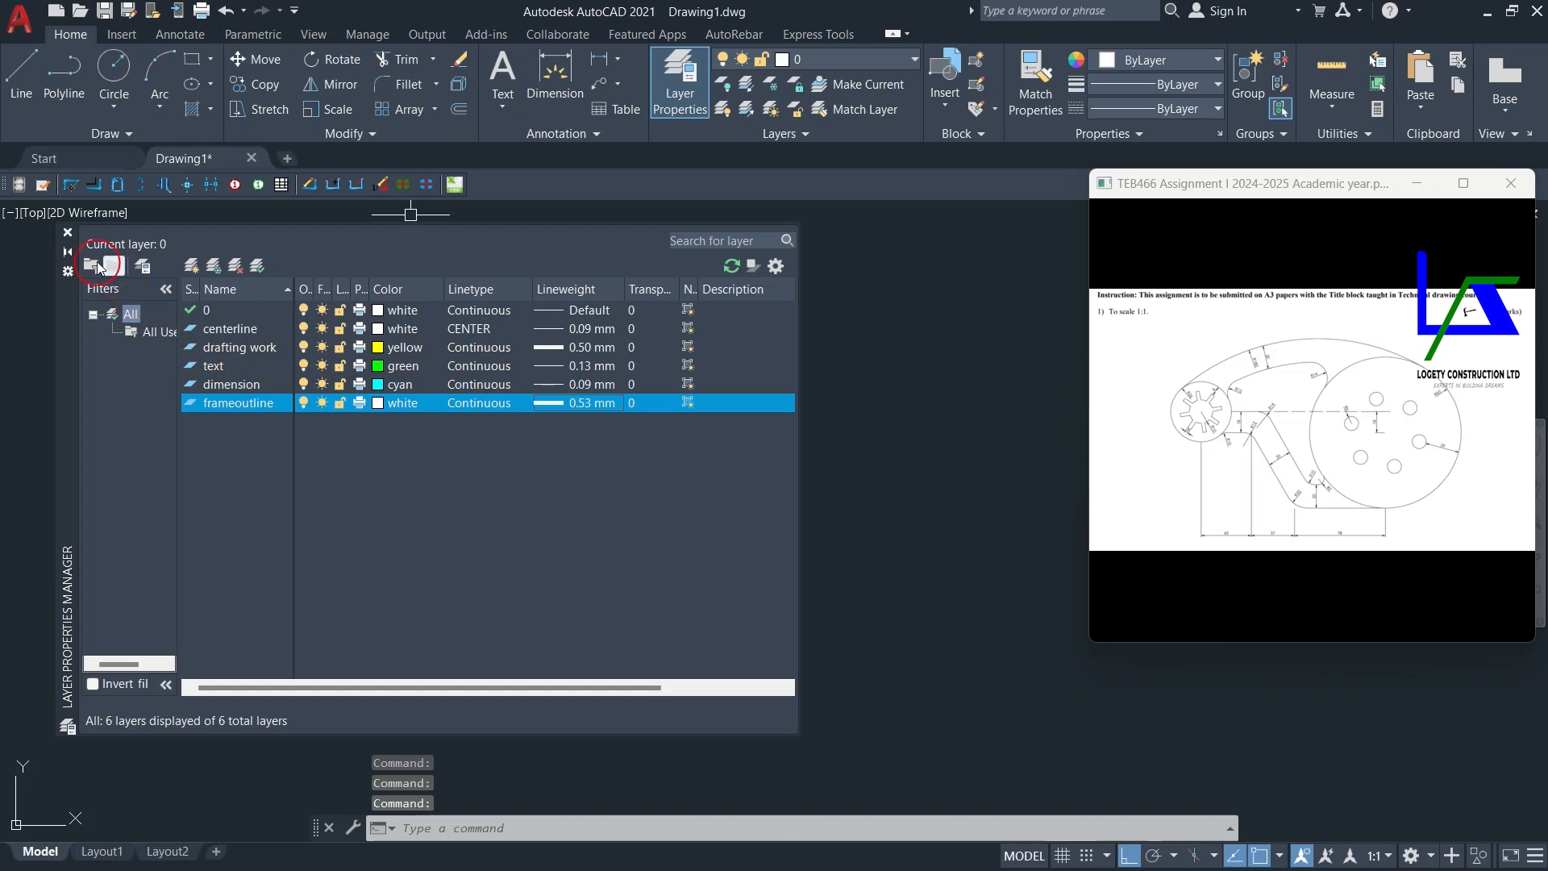
Step: Close the layer manager and make centerline the current layer
left_click(68, 234)
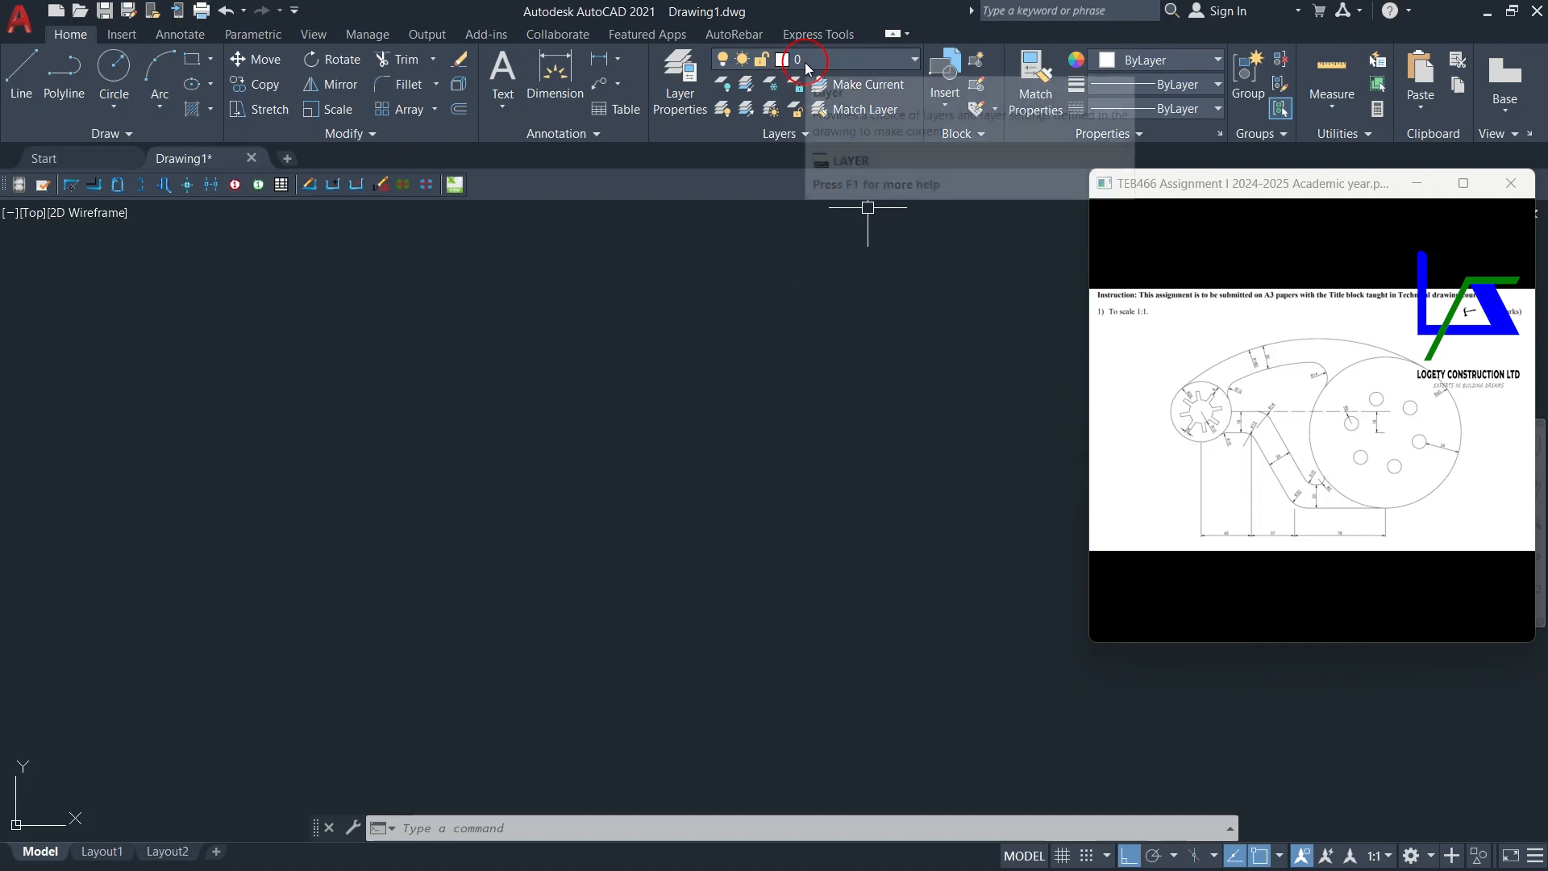
left_click(831, 61)
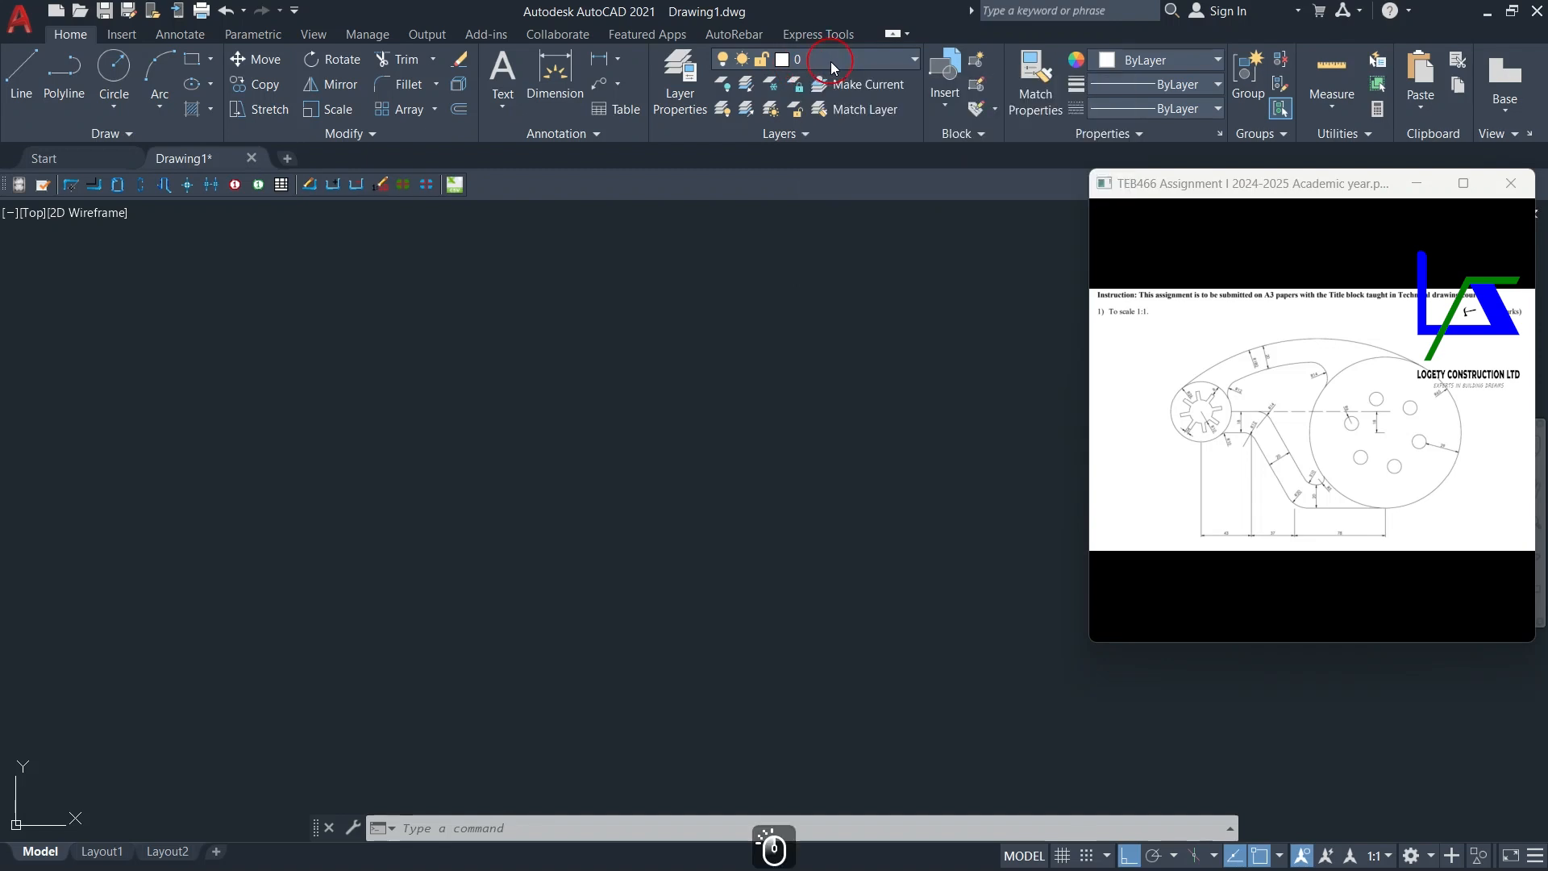
left_click(825, 105)
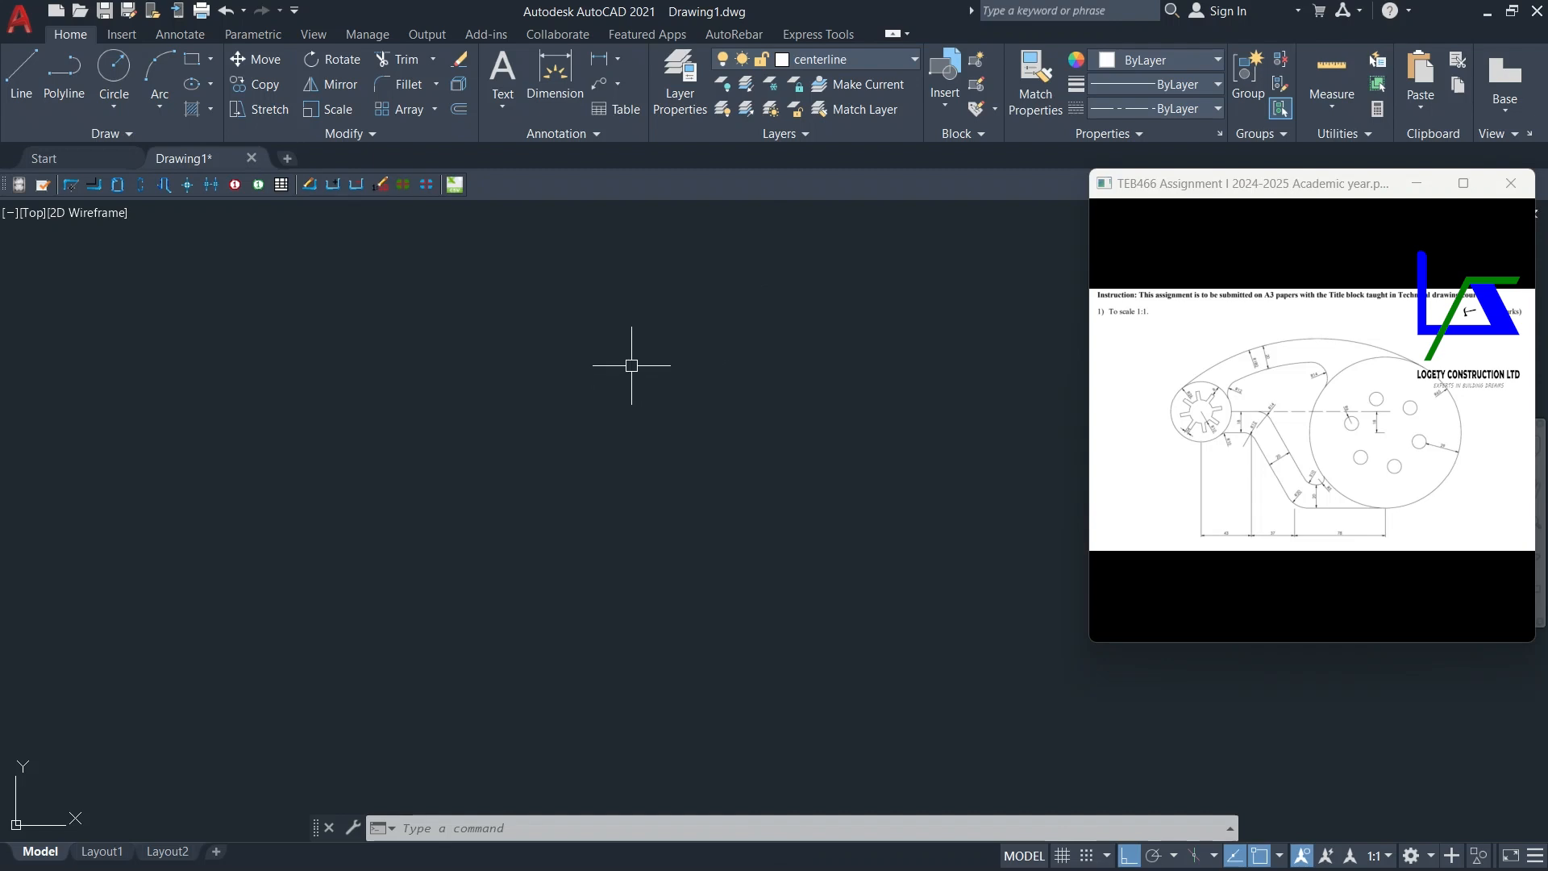
left_click(13, 100)
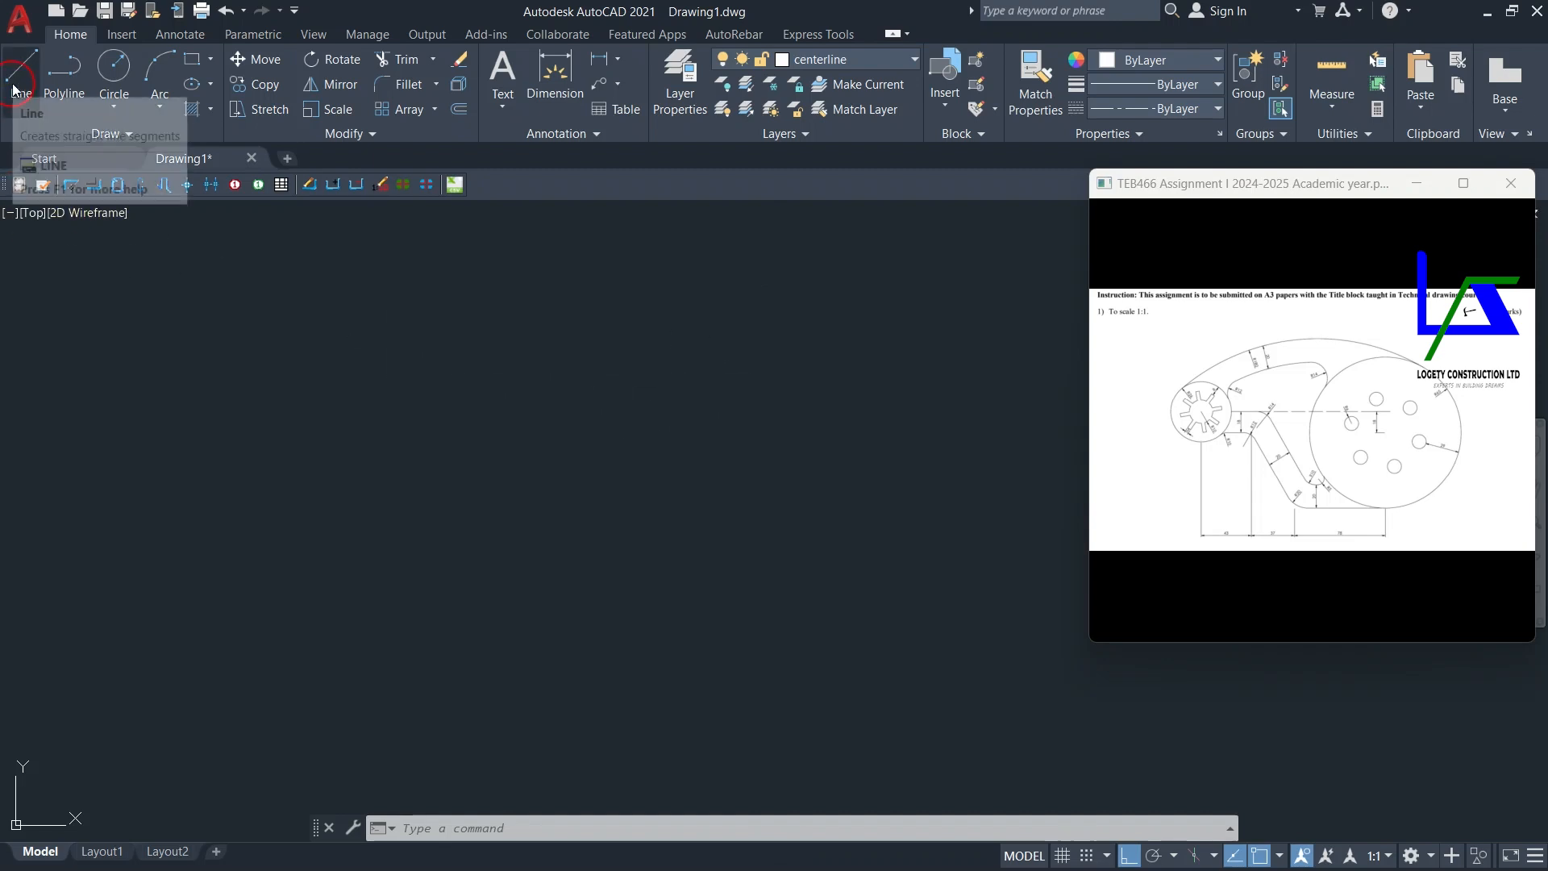
left_click(13, 89)
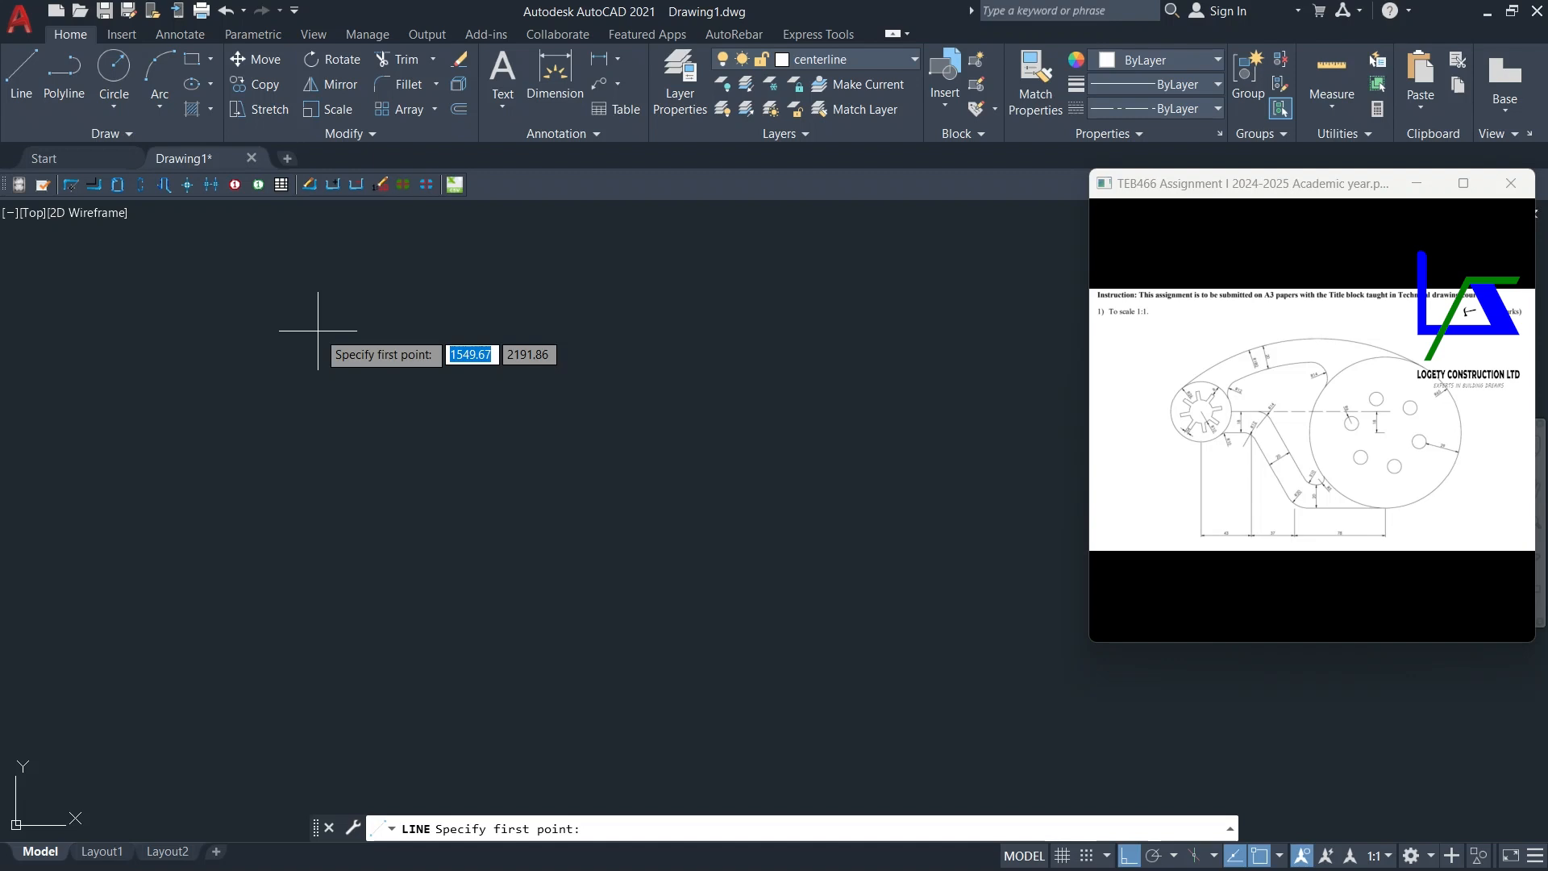
left_click(628, 831)
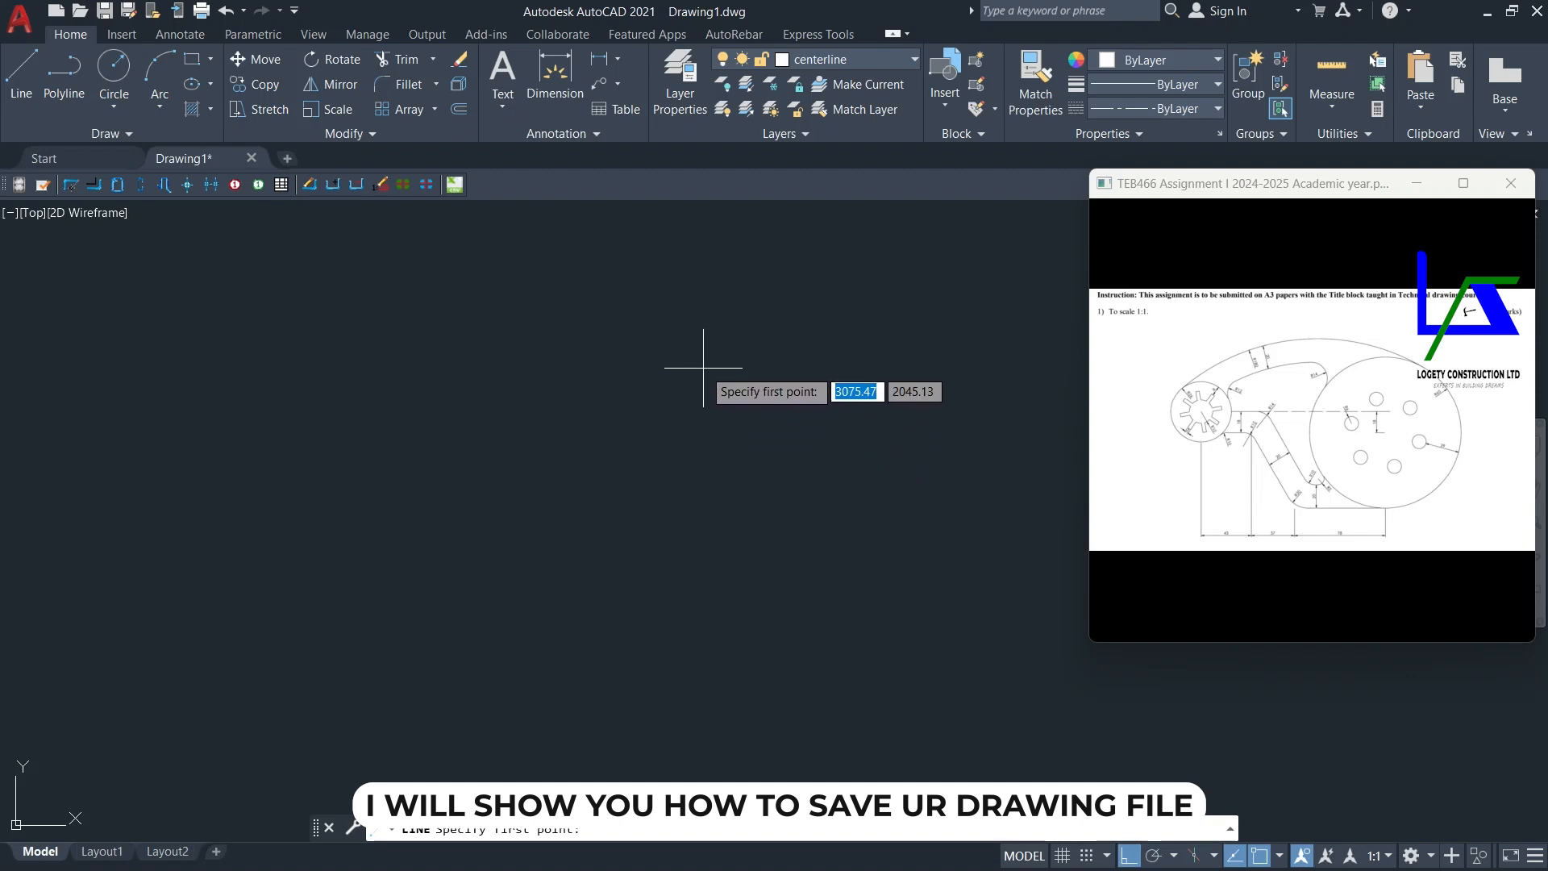
key("Escape")
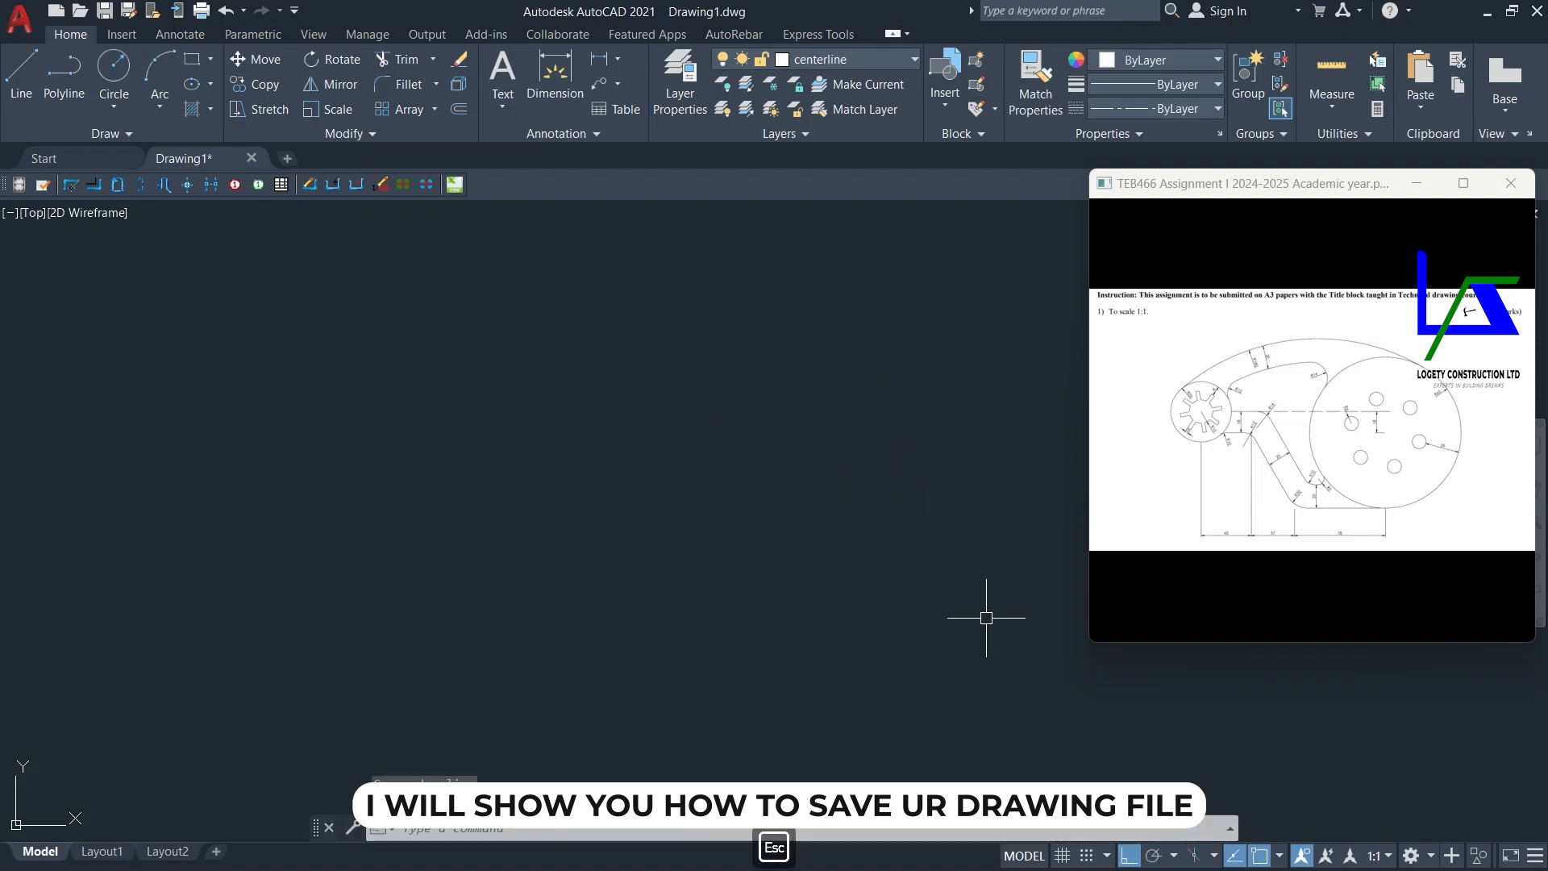
Step: Review the object snap modes and the dynamic input options in the drafting settings
left_click(1282, 851)
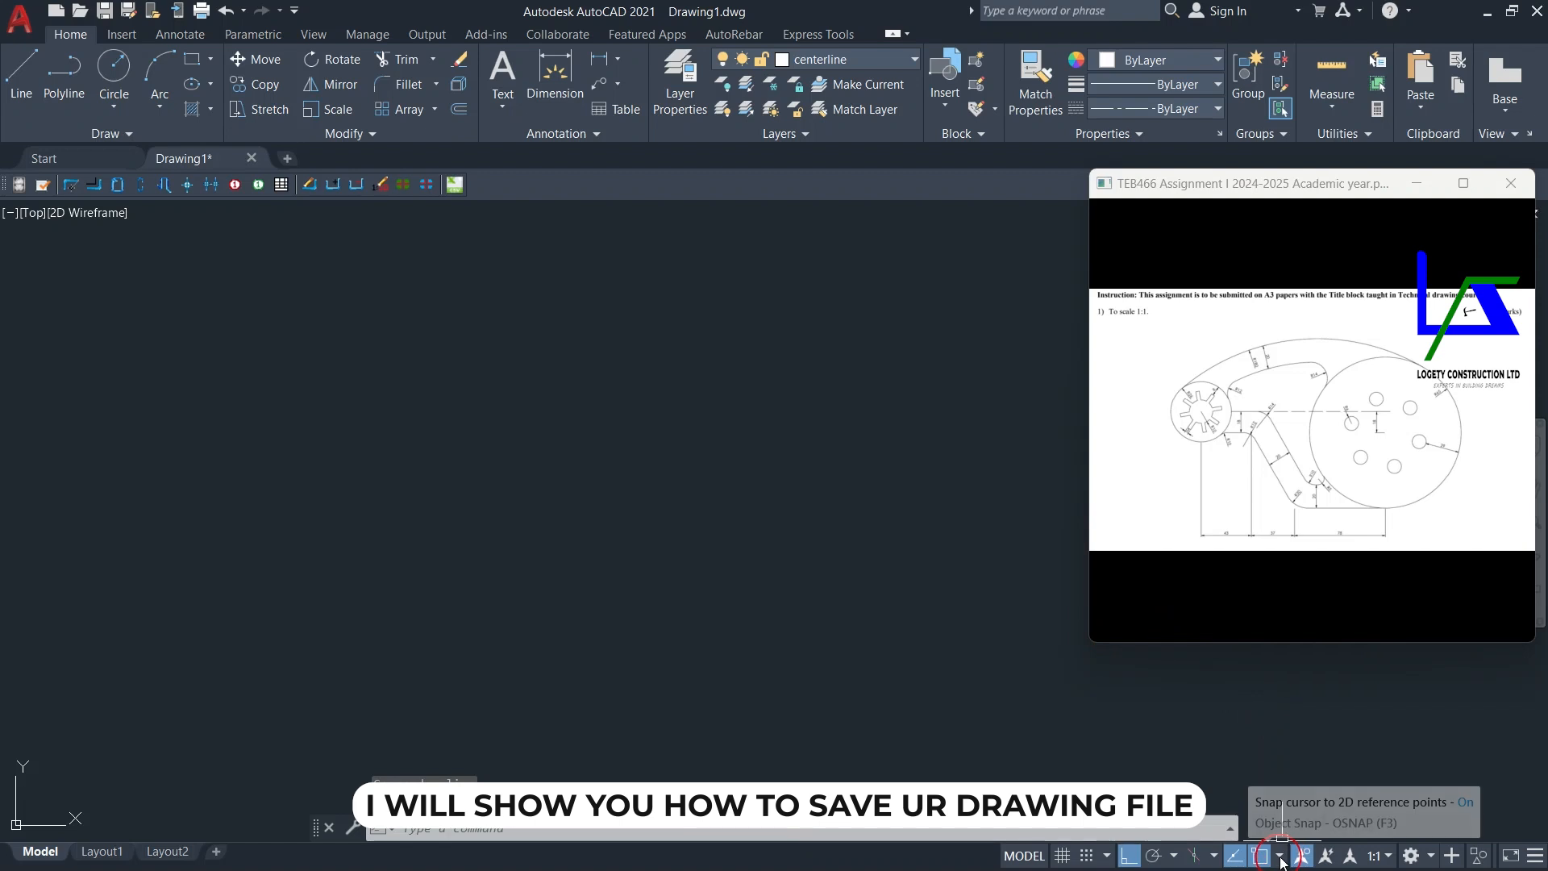
left_click(1281, 858)
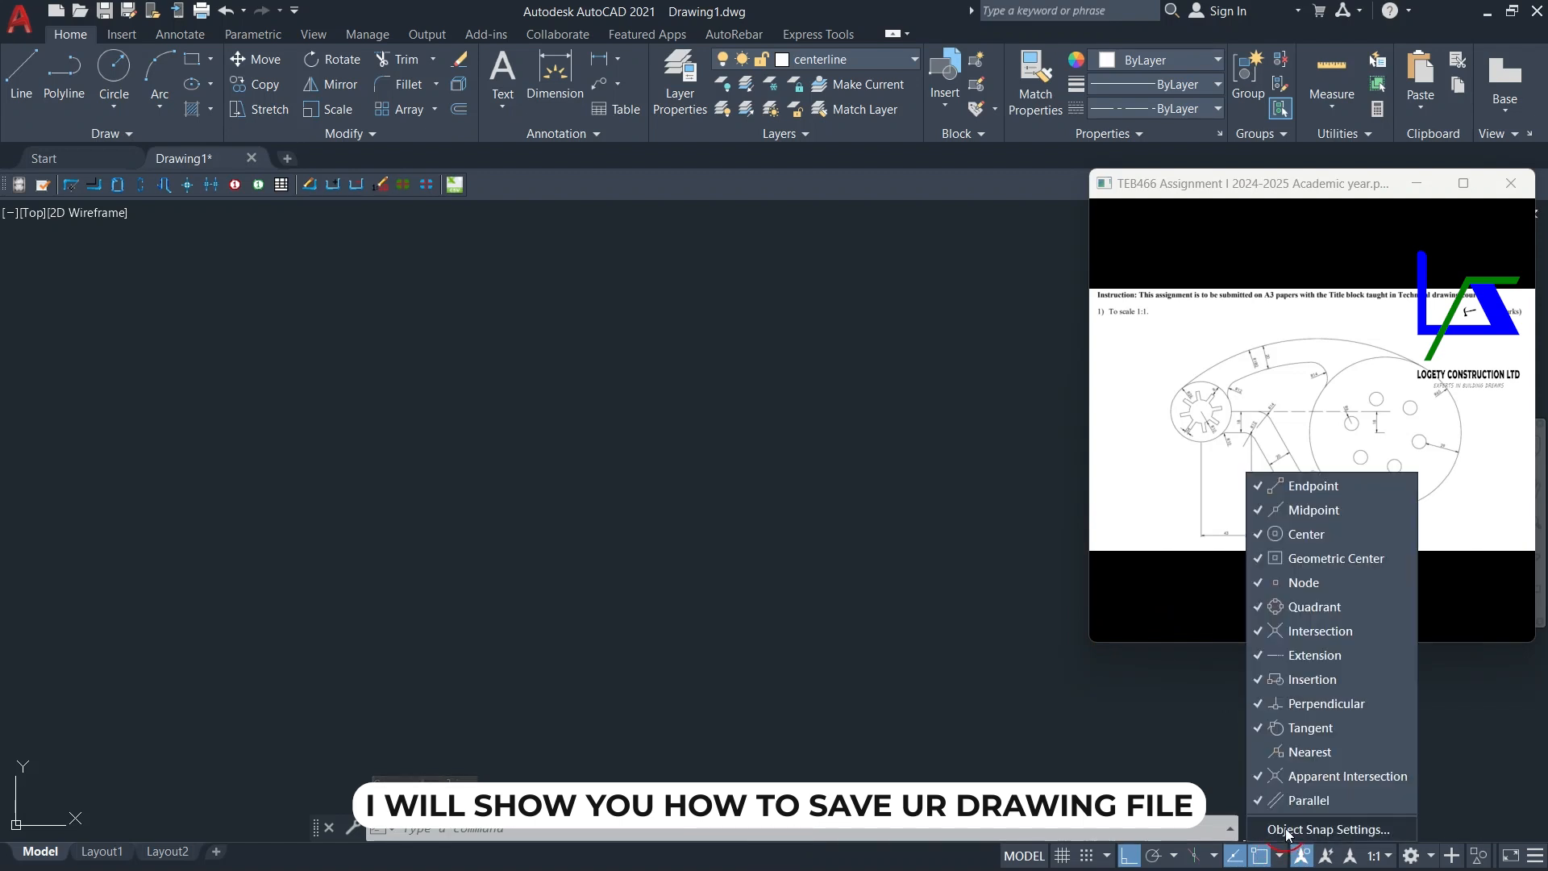
left_click(1284, 830)
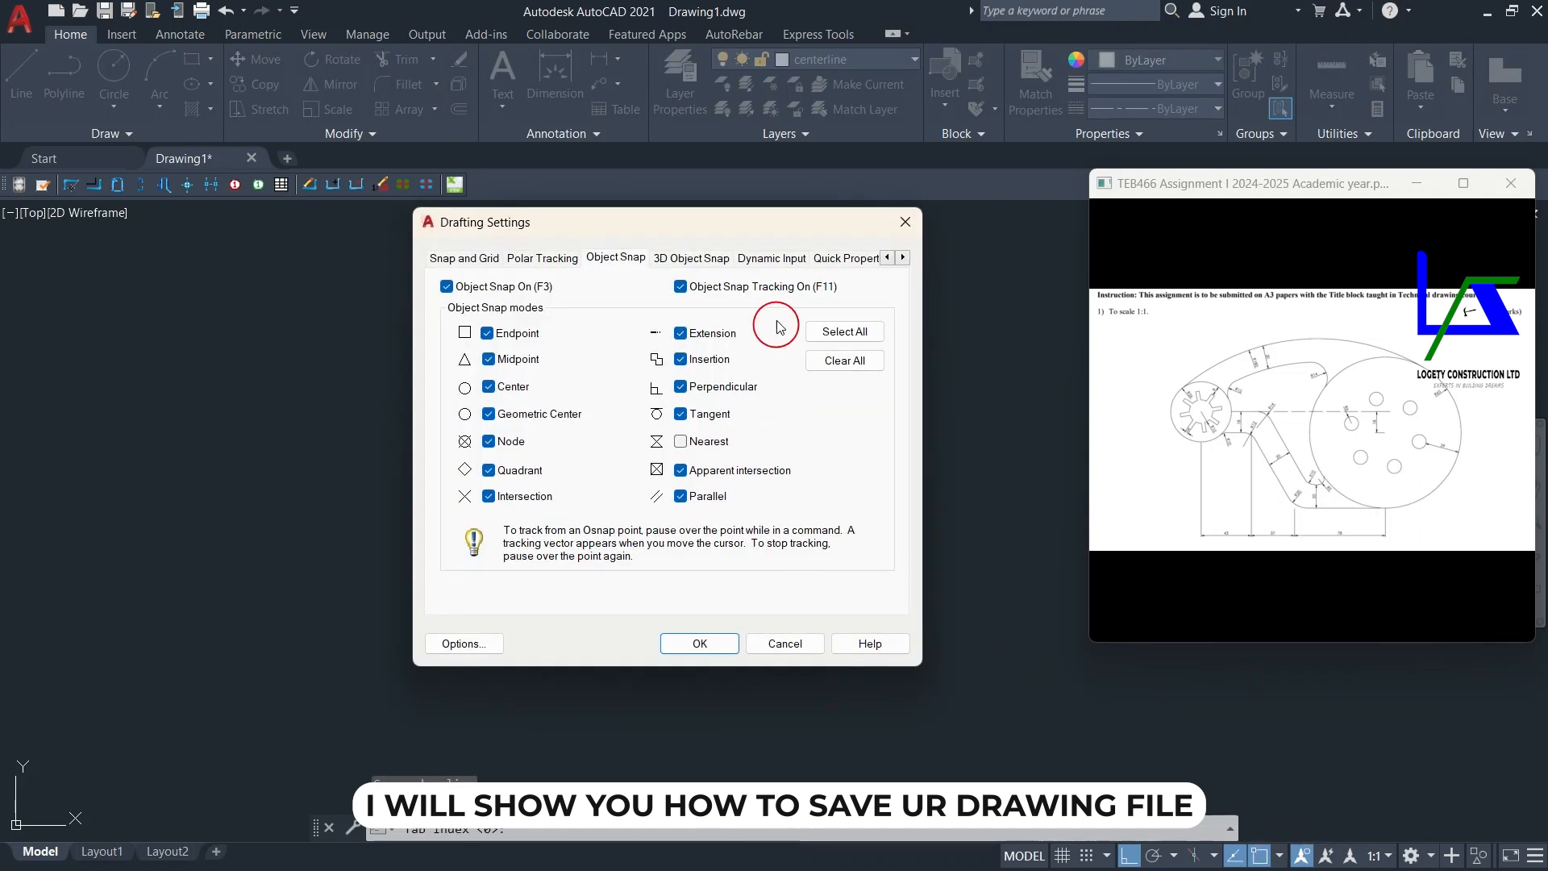
left_click(771, 258)
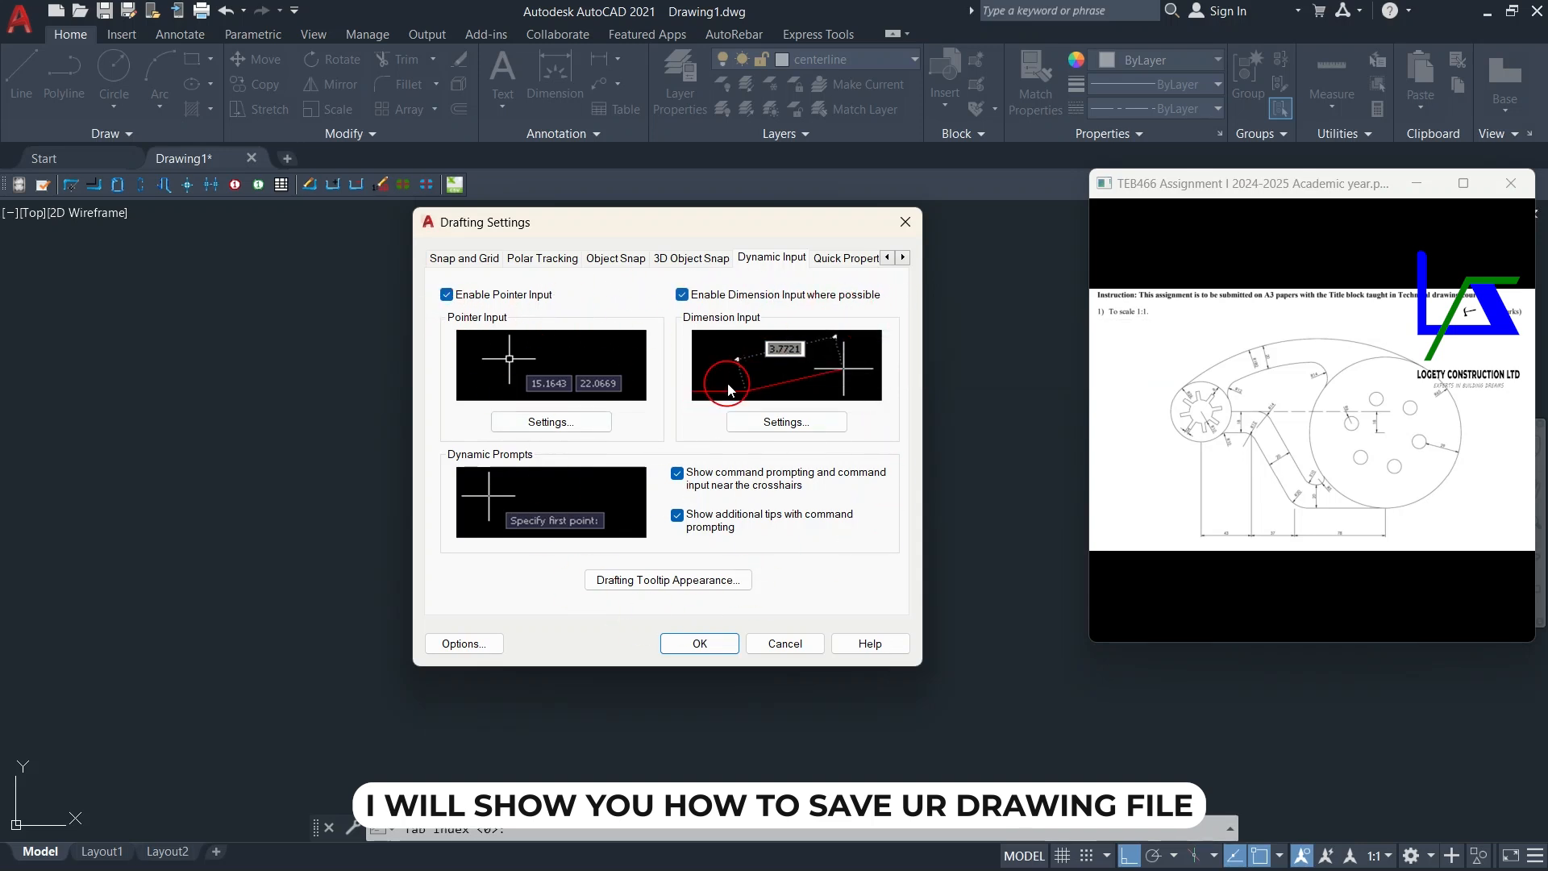
left_click(714, 643)
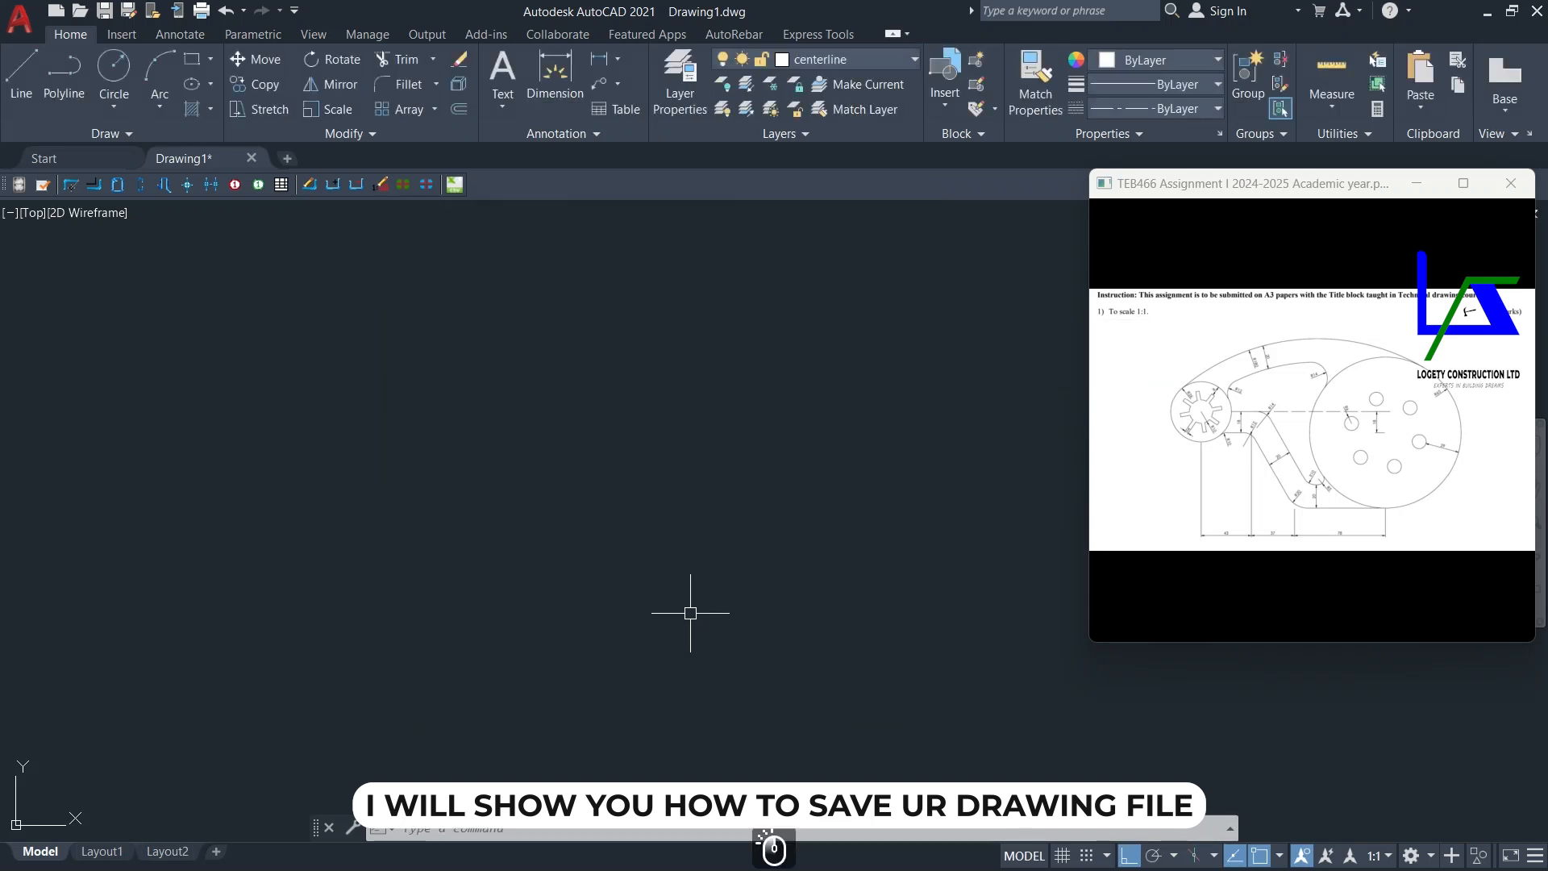
Step: Draw a vertical centerline about 226 mm long in the empty model space
left_click(16, 73)
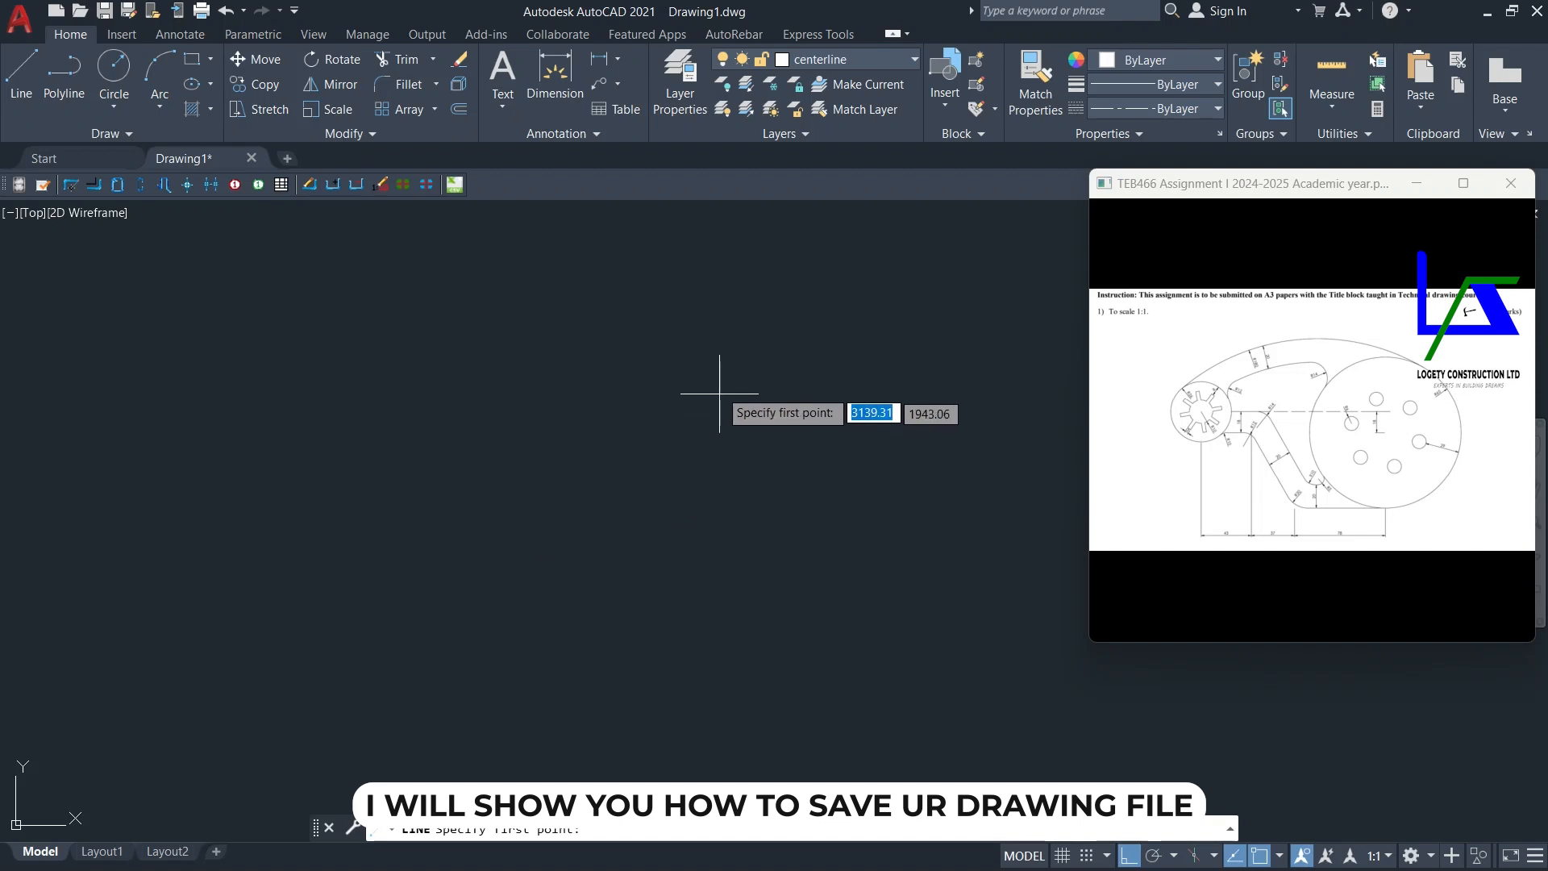
left_click(716, 288)
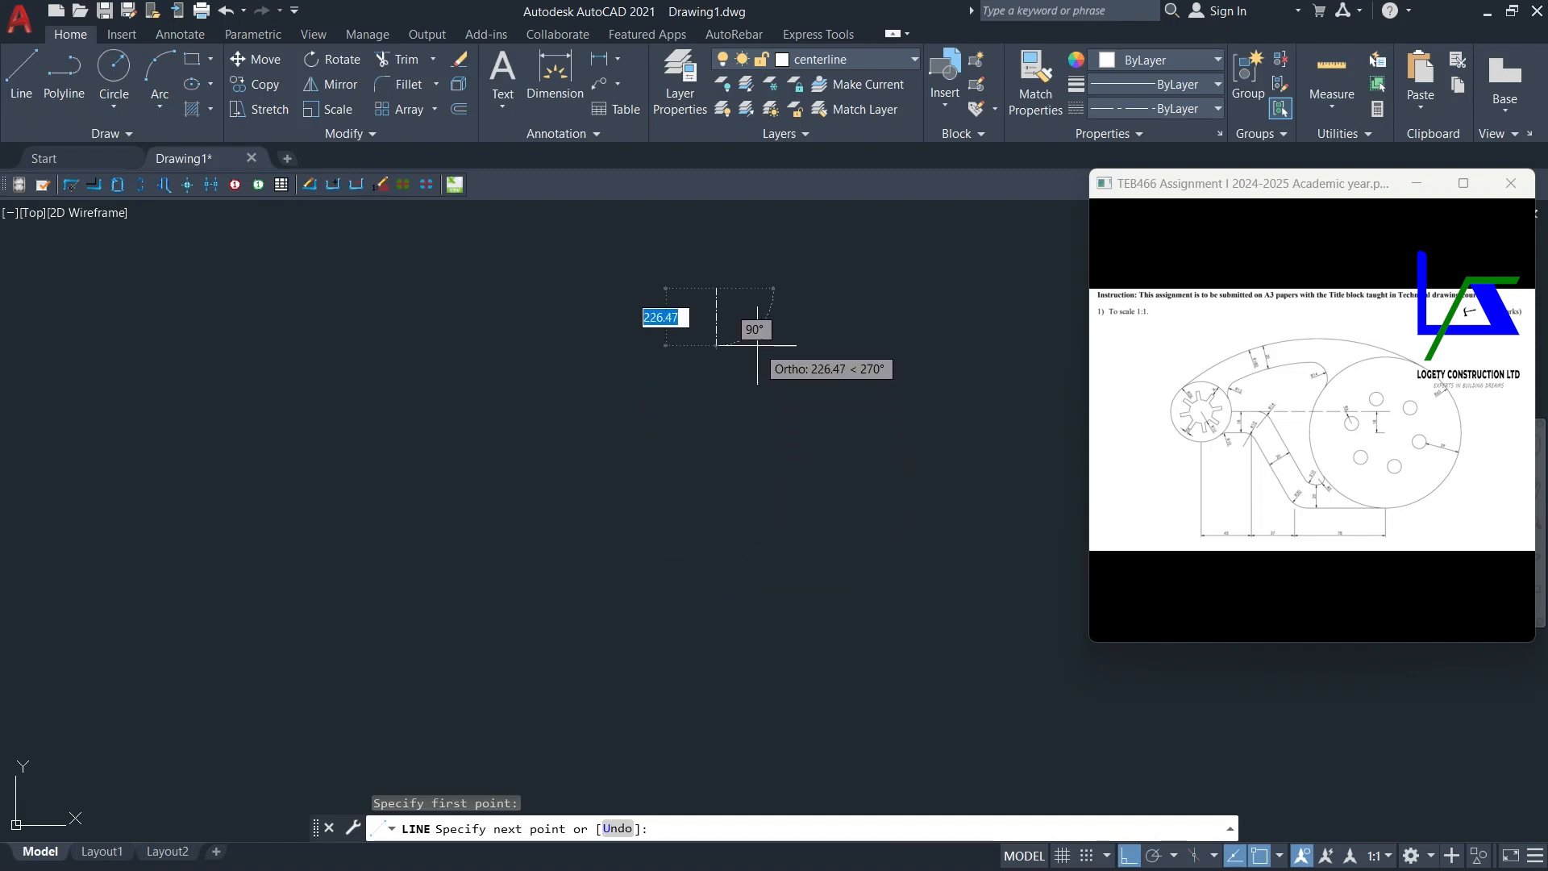
left_click(757, 345)
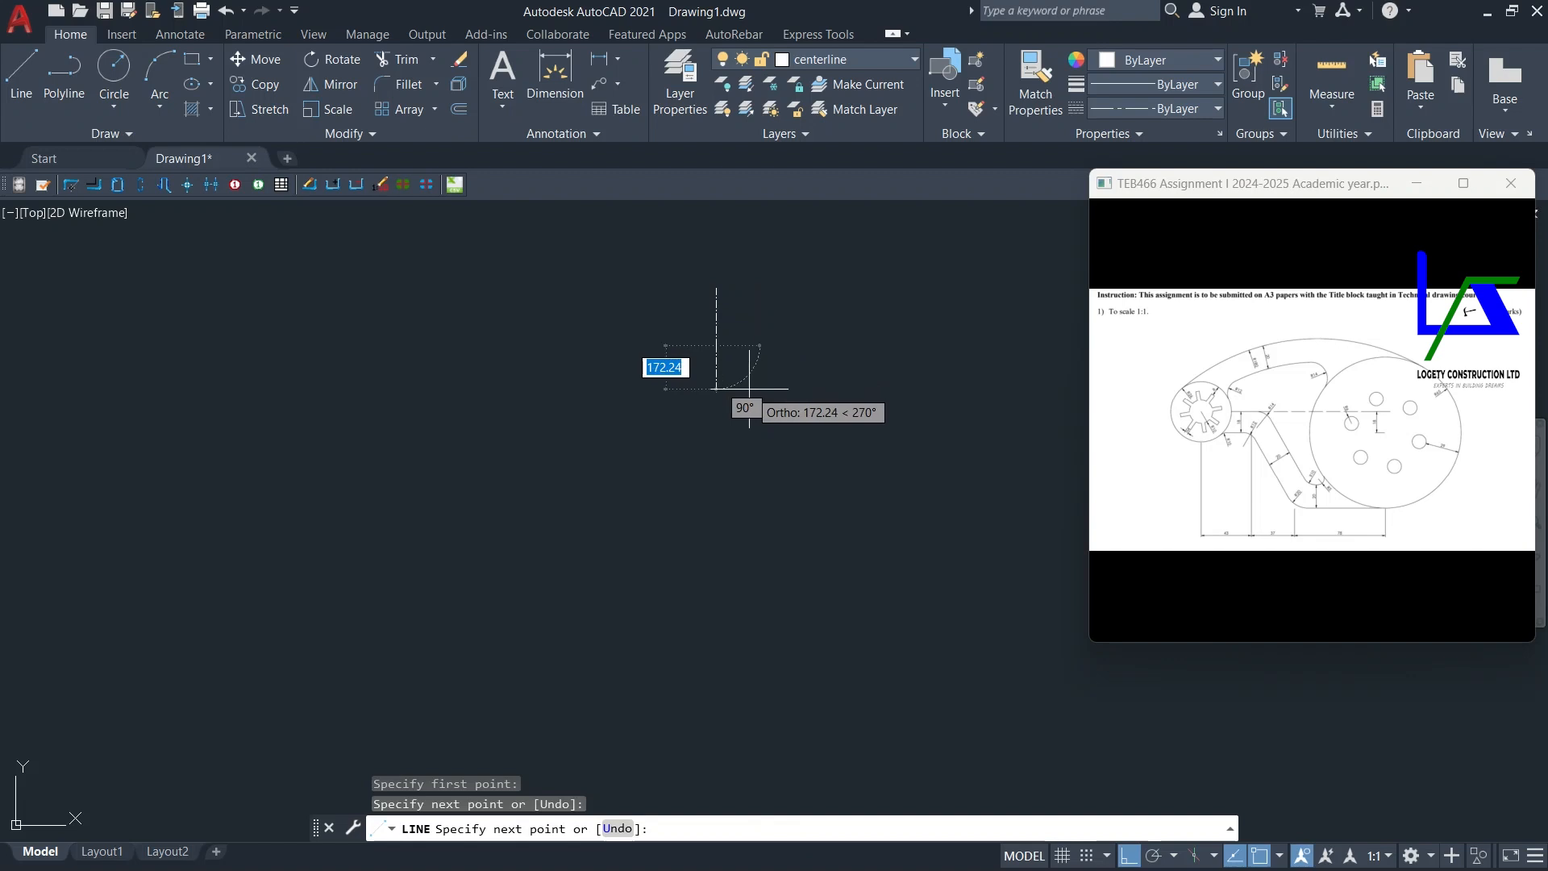
key("Escape")
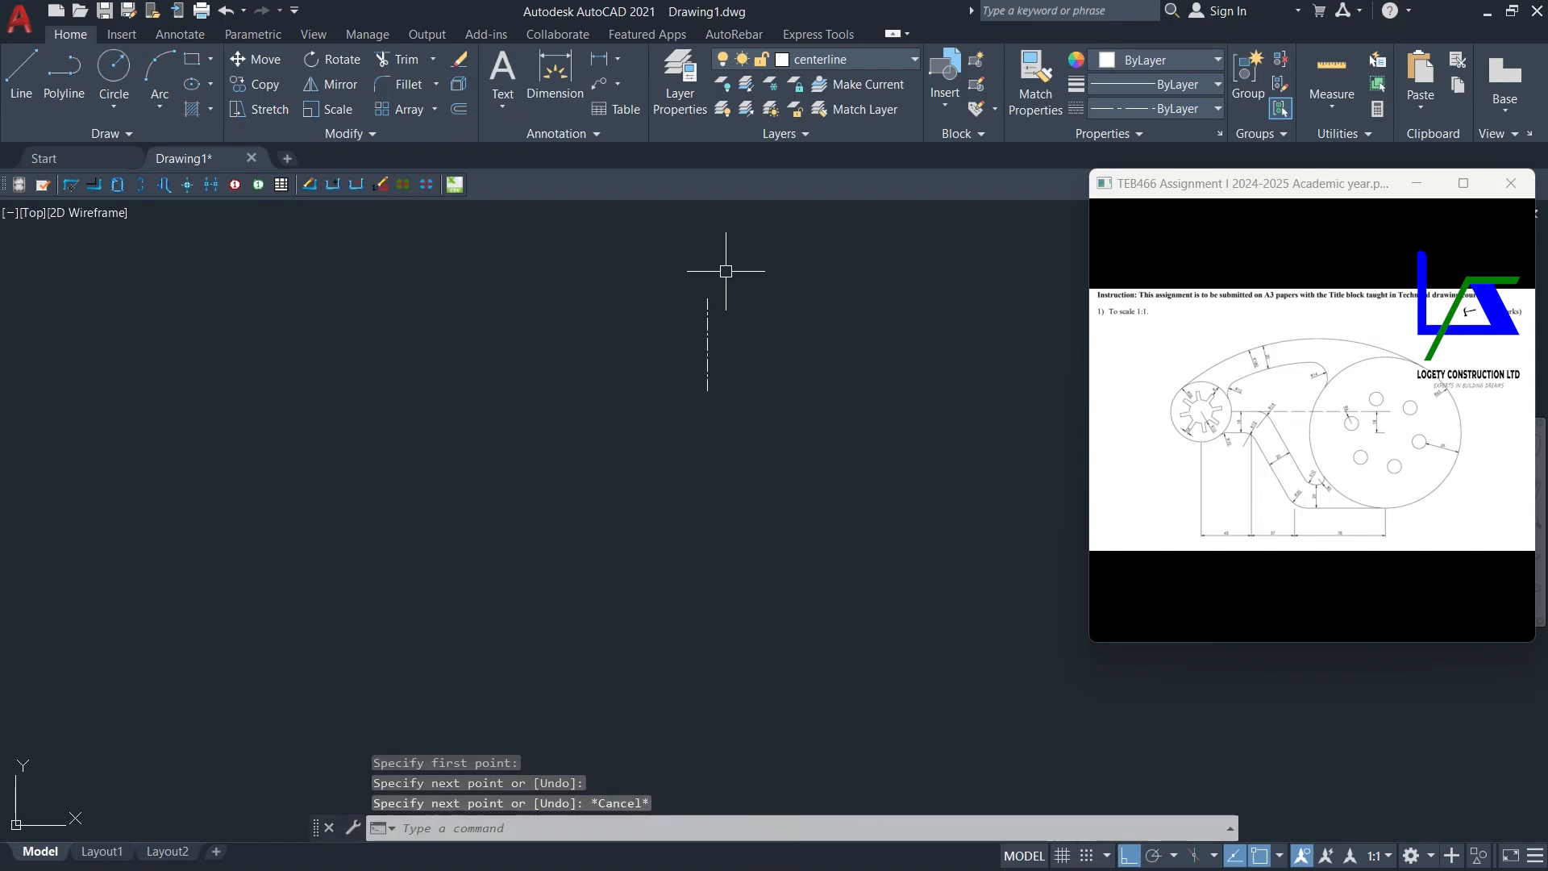
scroll(713, 291, "up", 4)
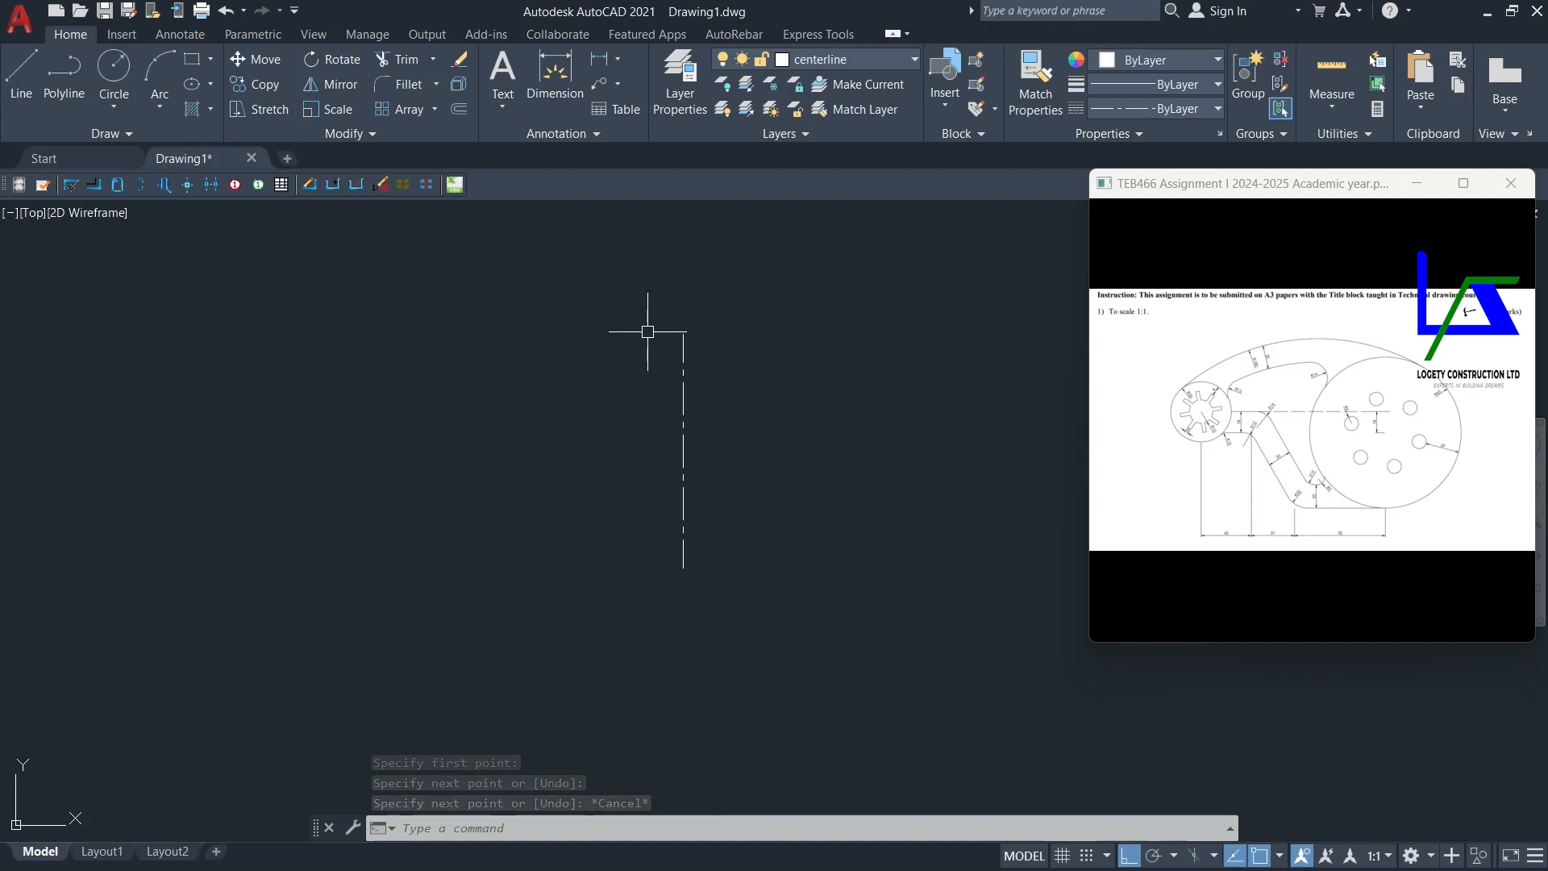
scroll(661, 342, "up", 2)
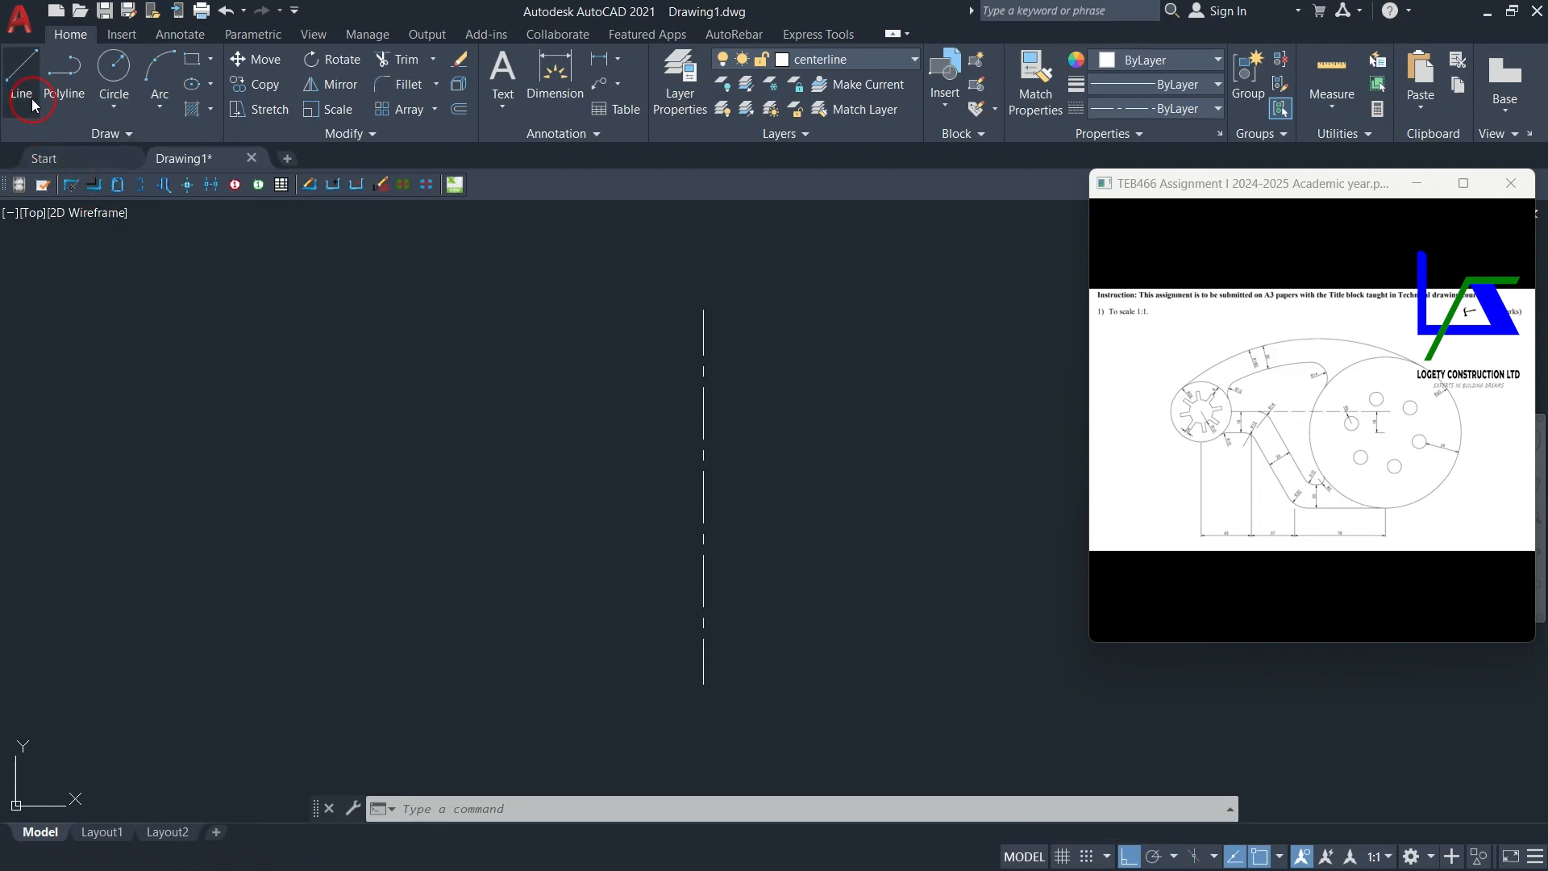
Step: Draw a horizontal centerline about 650 mm long, crossing the vertical centerline near its middle
left_click(22, 81)
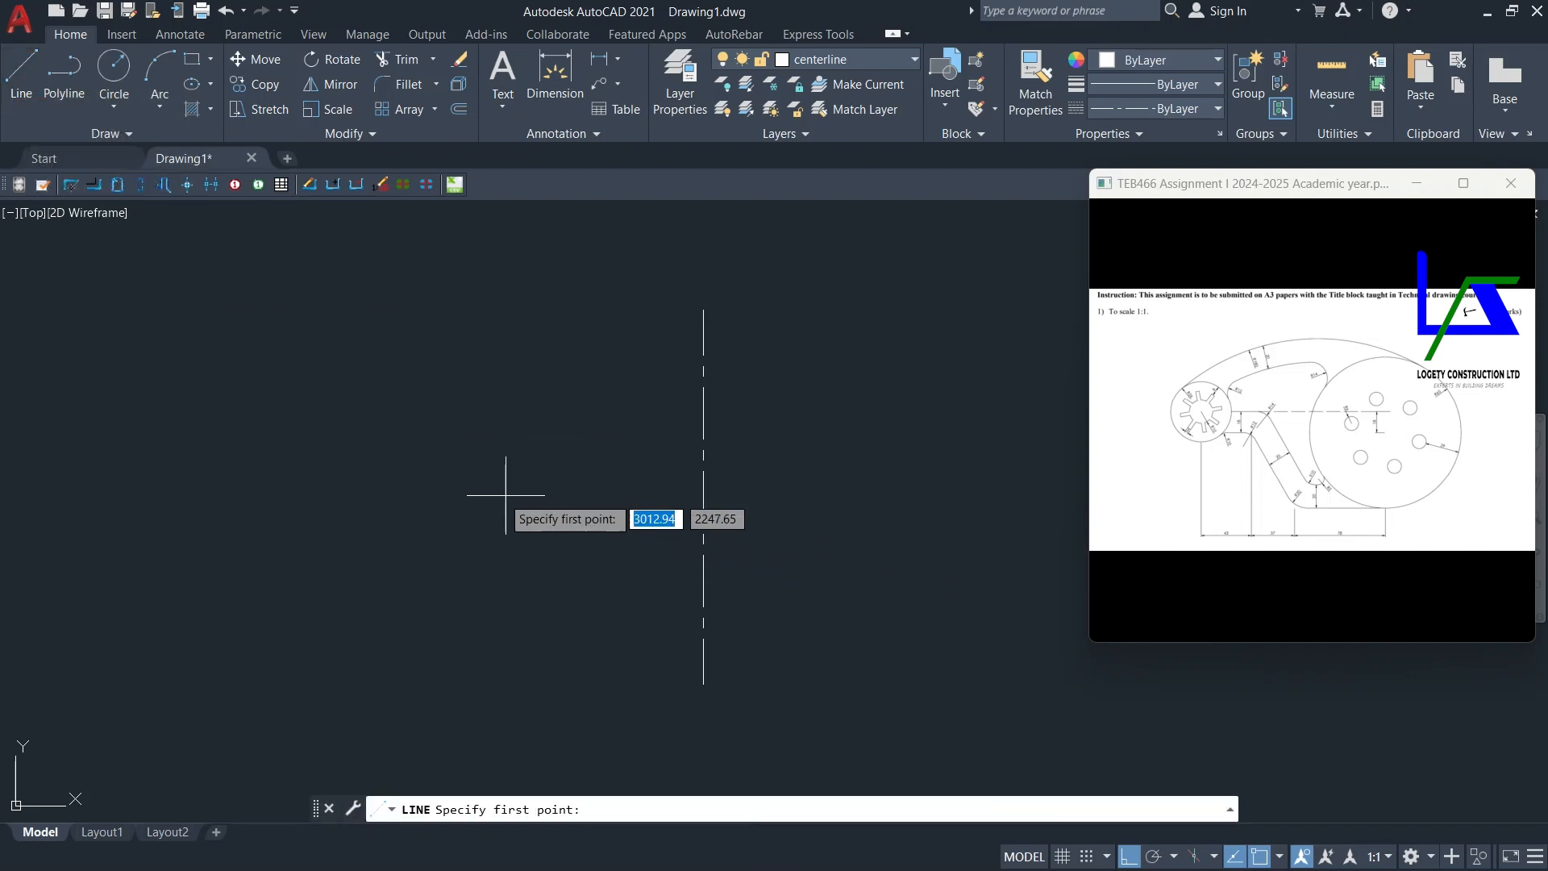
left_click(1016, 492)
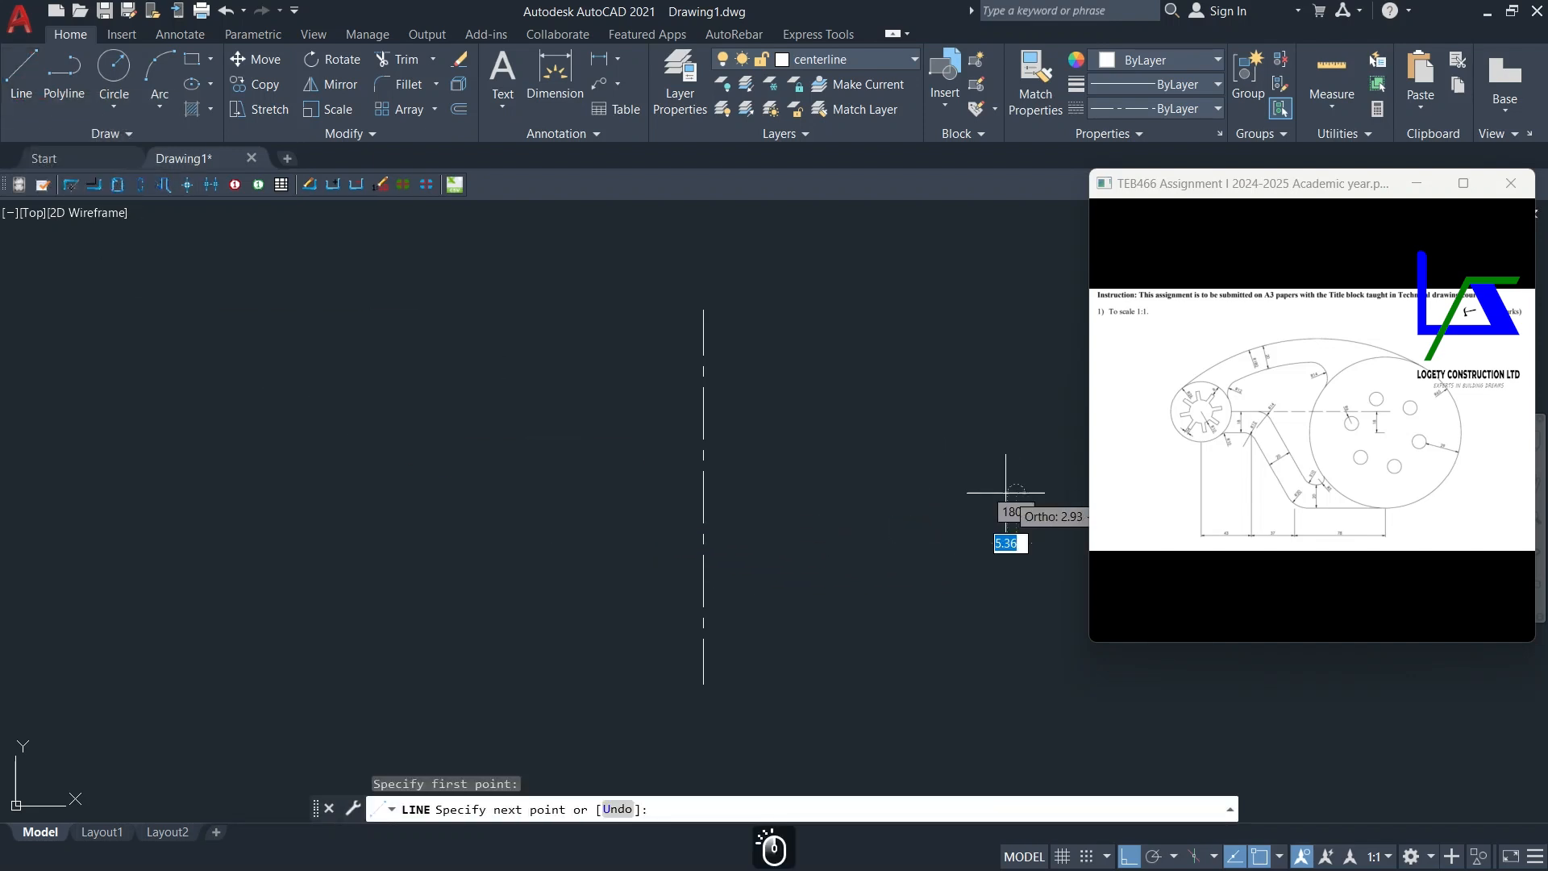
mouse_move(64, 507)
middle_mouse_down()
mouse_move(241, 505)
mouse_move(192, 508)
middle_mouse_up()
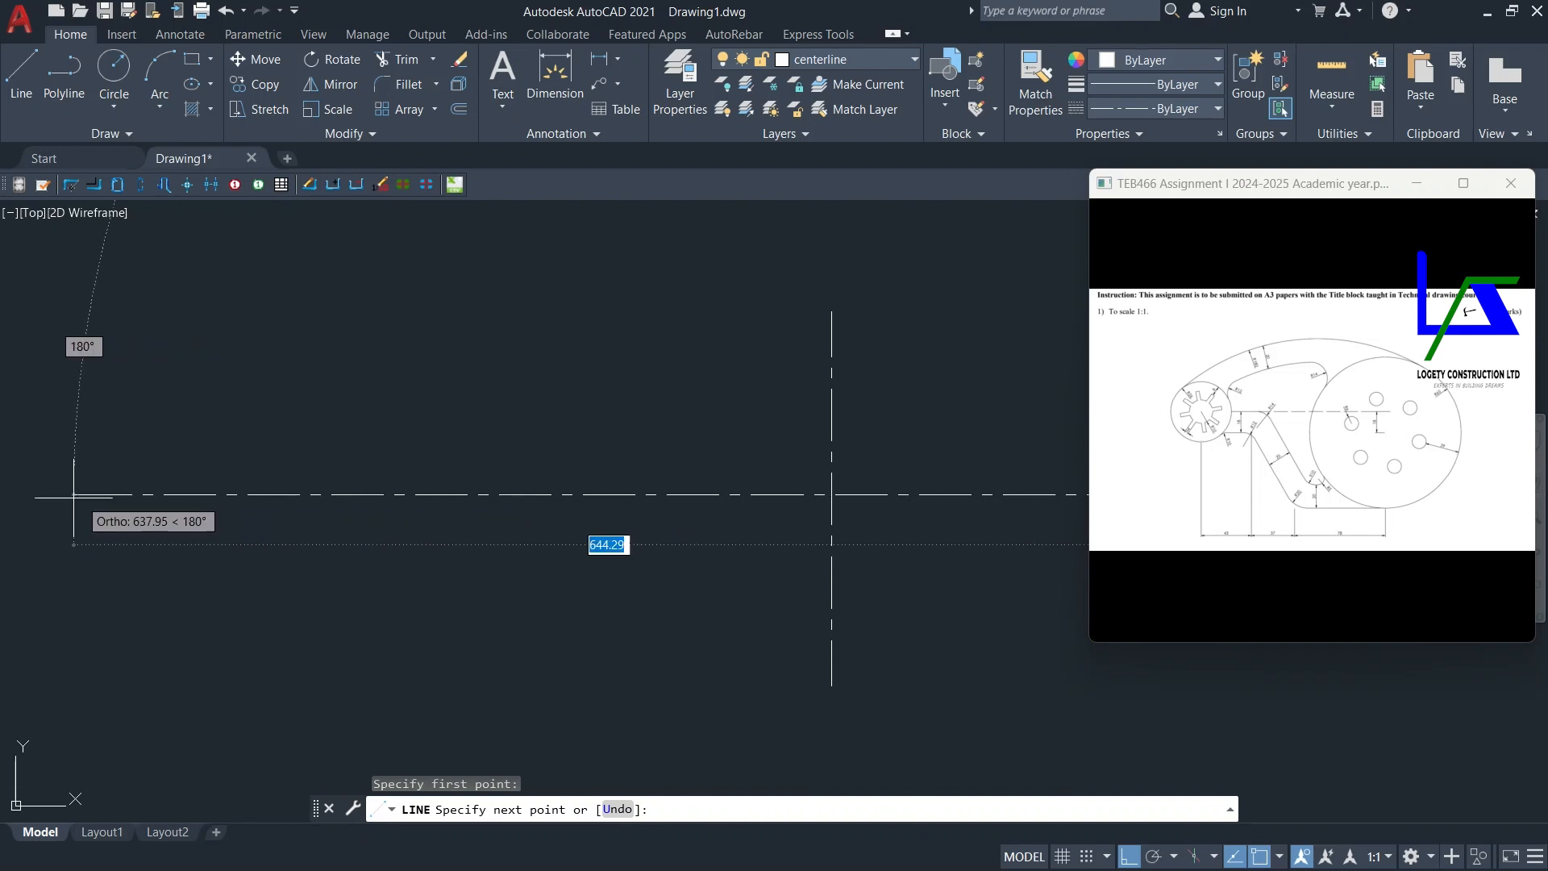
left_click(67, 495)
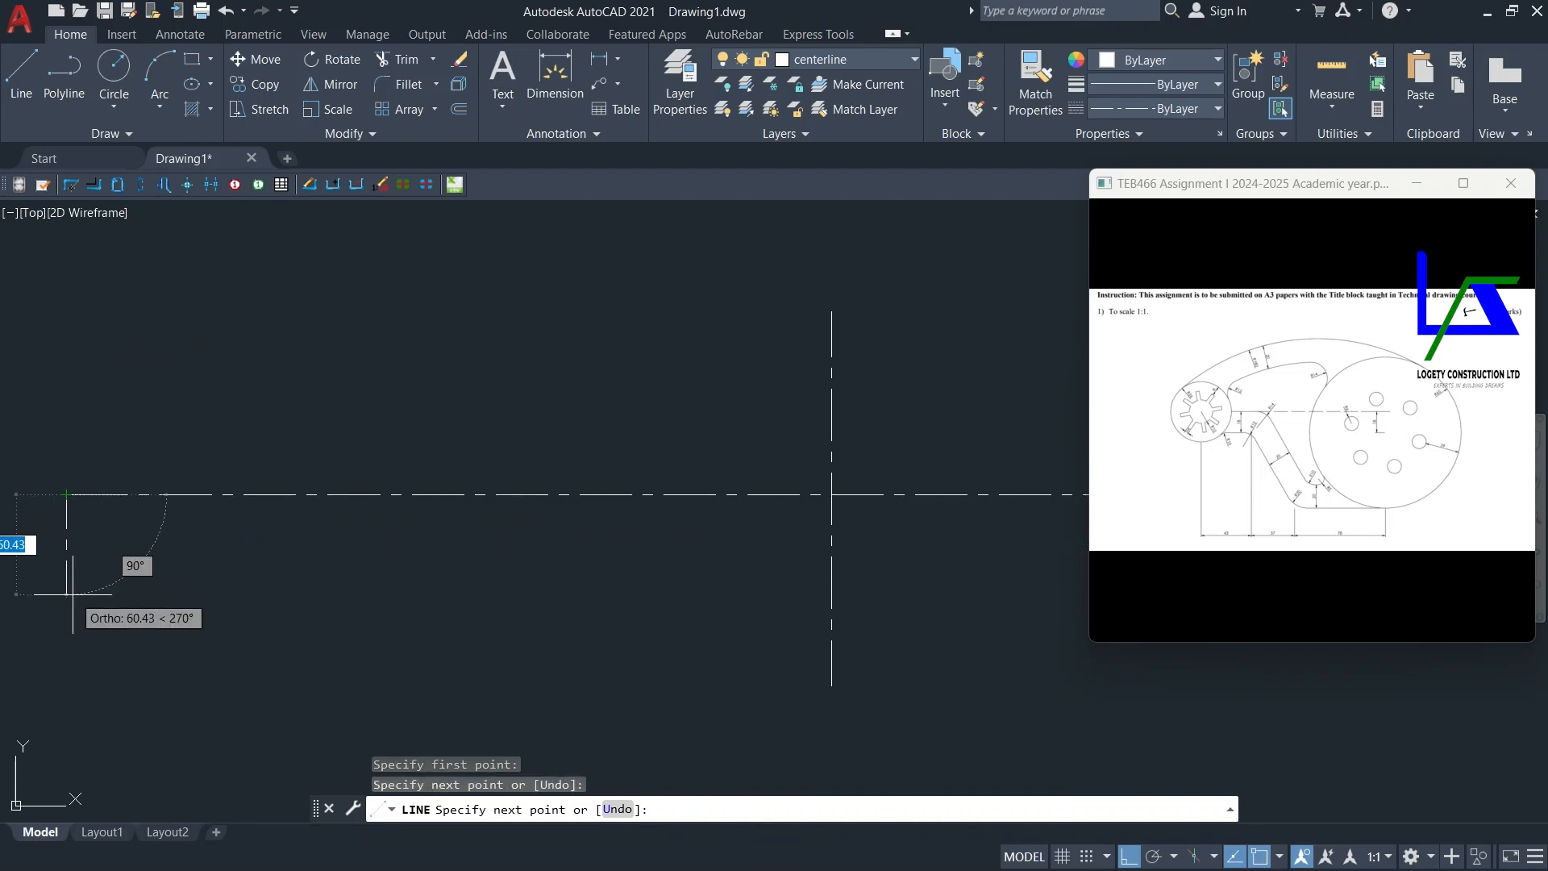
key("Escape")
middle_click_drag(503, 601, 457, 601)
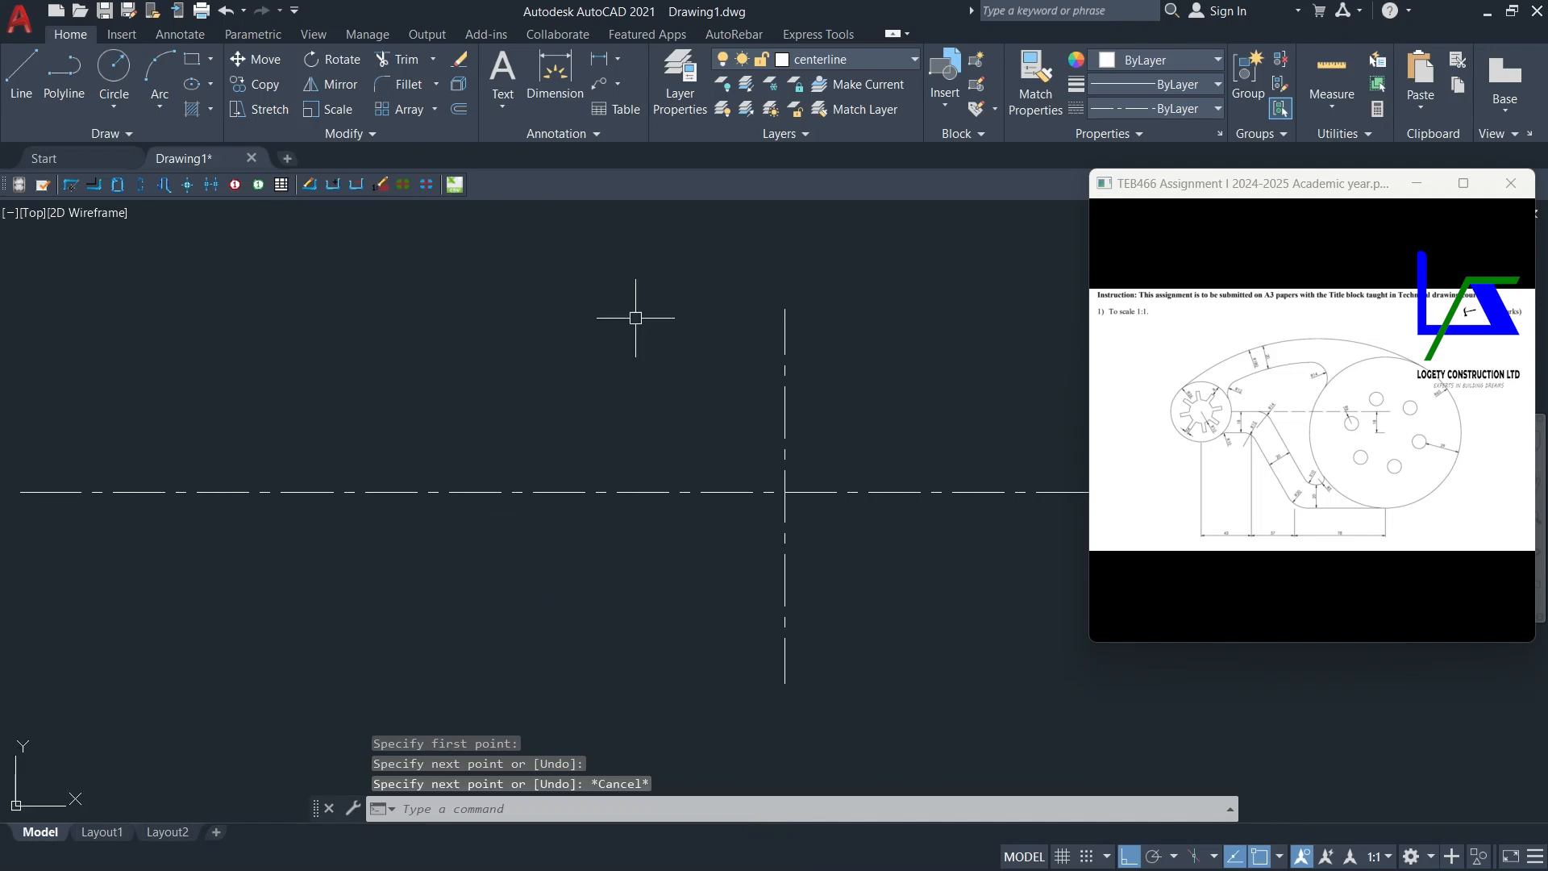
Step: Make drafting work the current layer
left_click(826, 61)
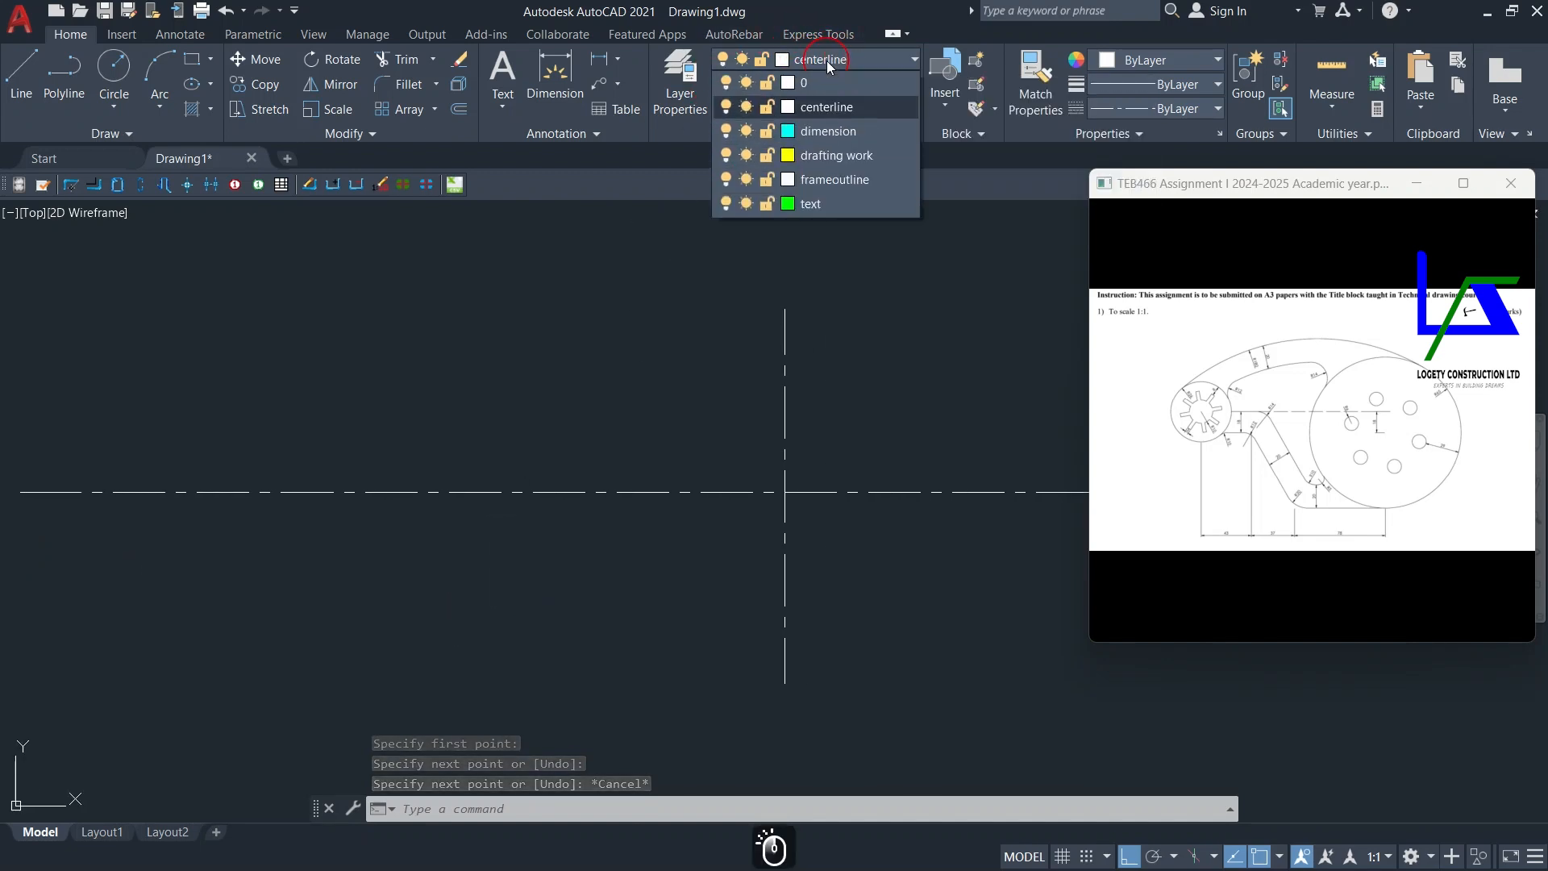
left_click(852, 163)
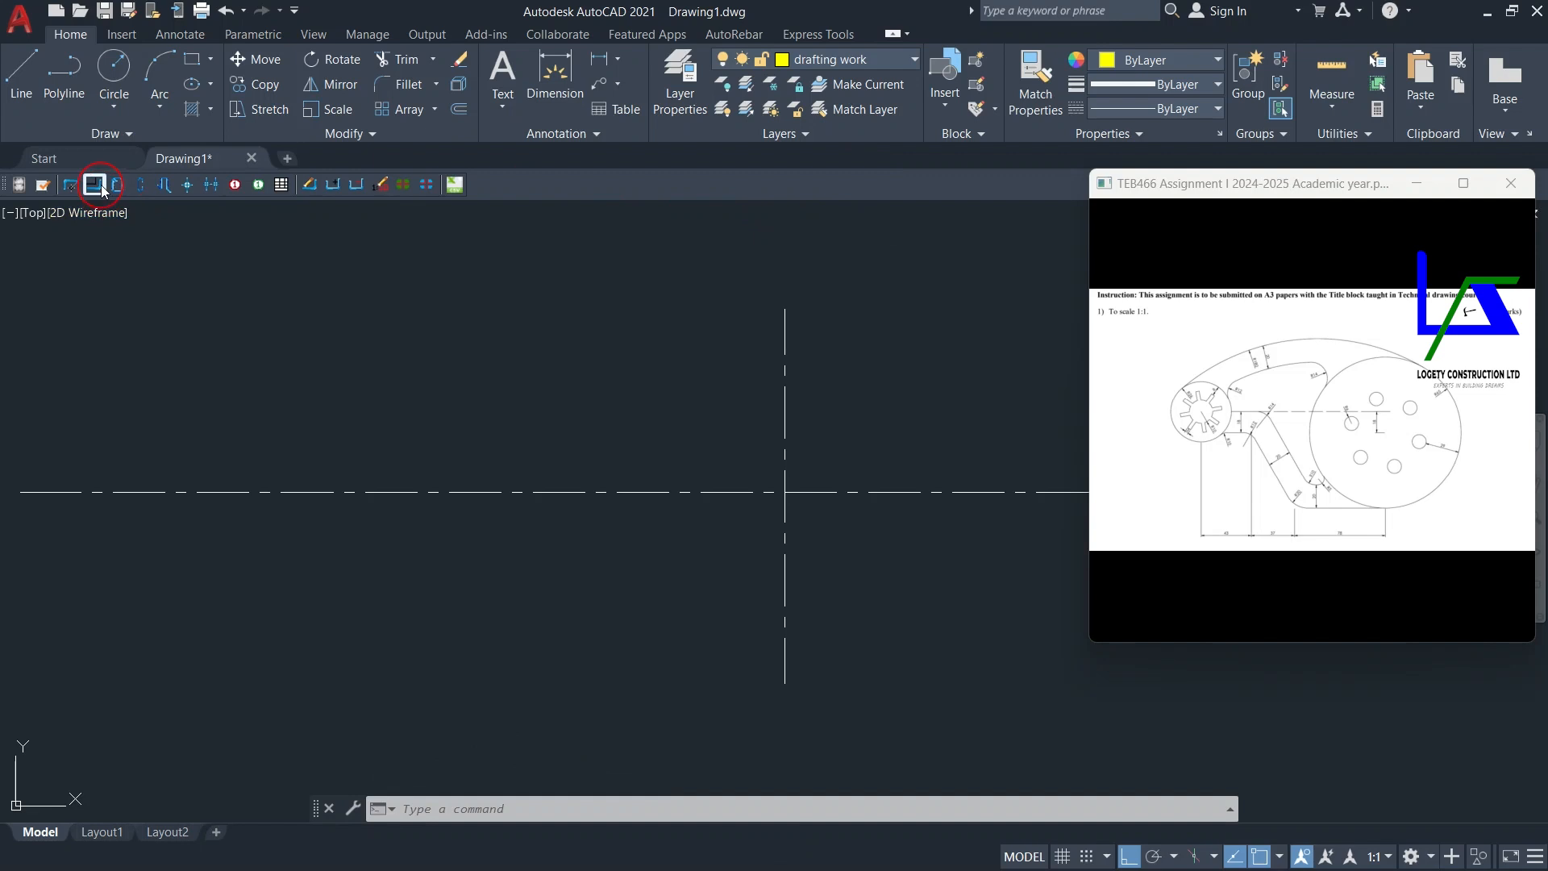
Step: Draw a circle of radius 65 mm centred on the intersection of the two centerlines
left_click(114, 110)
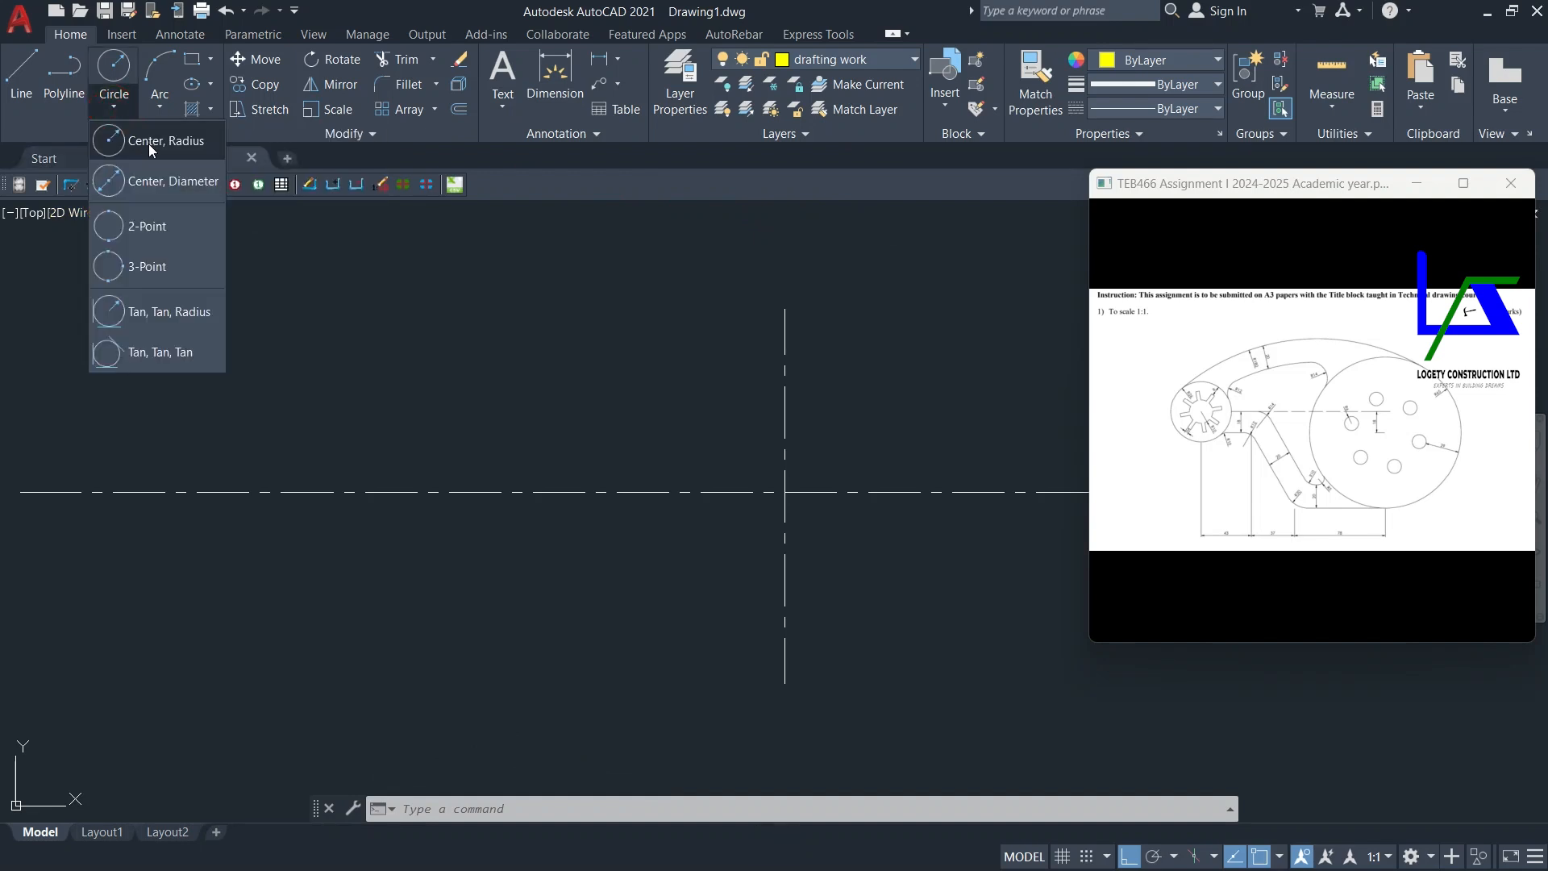
left_click(148, 142)
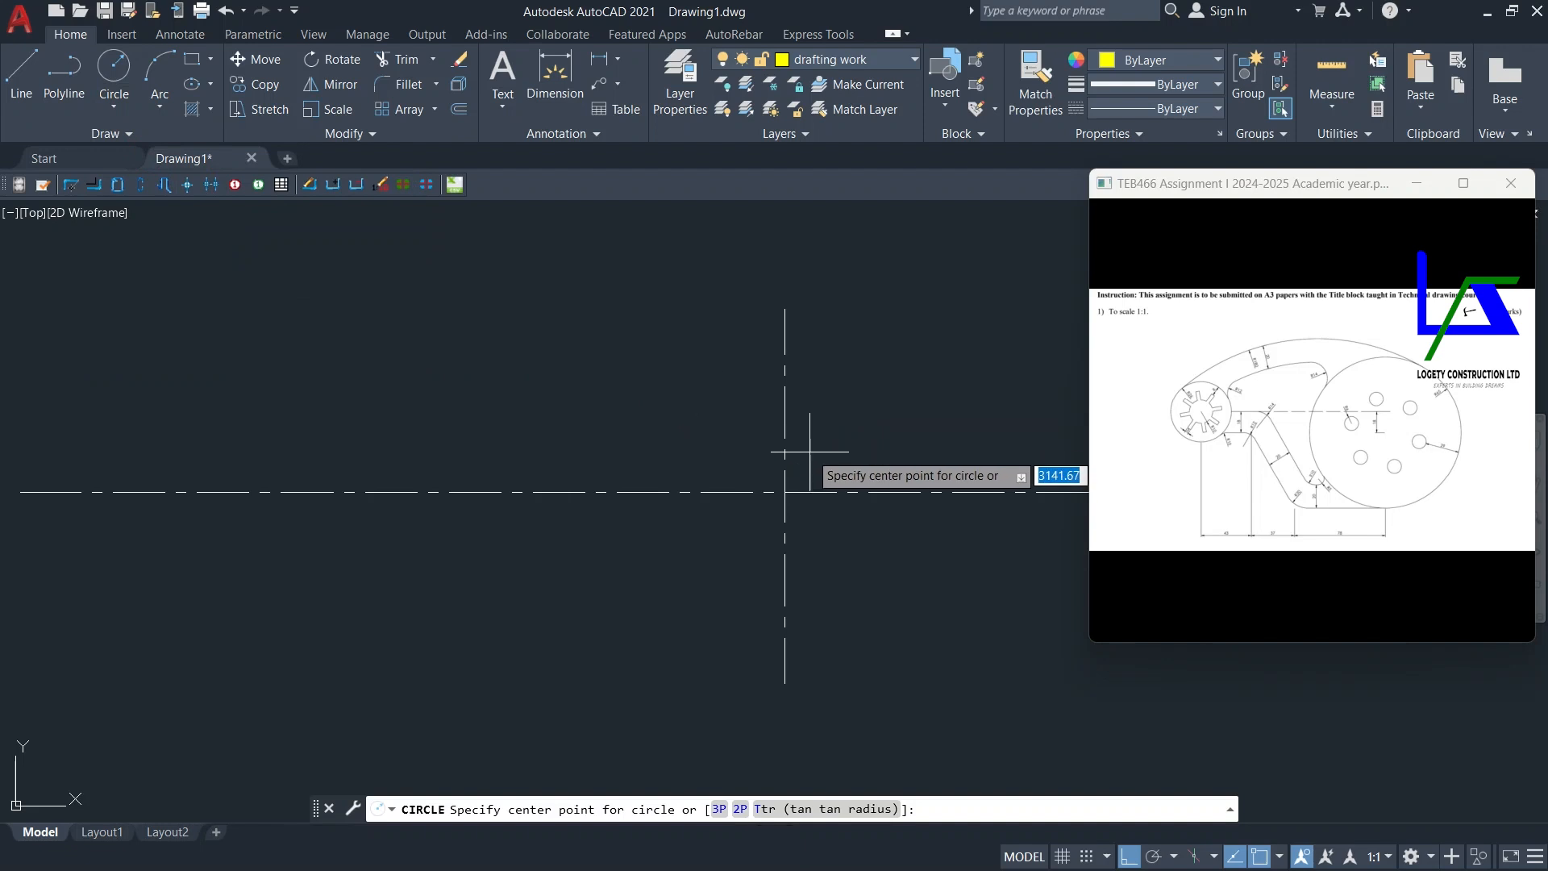
middle_click_drag(801, 467, 791, 465)
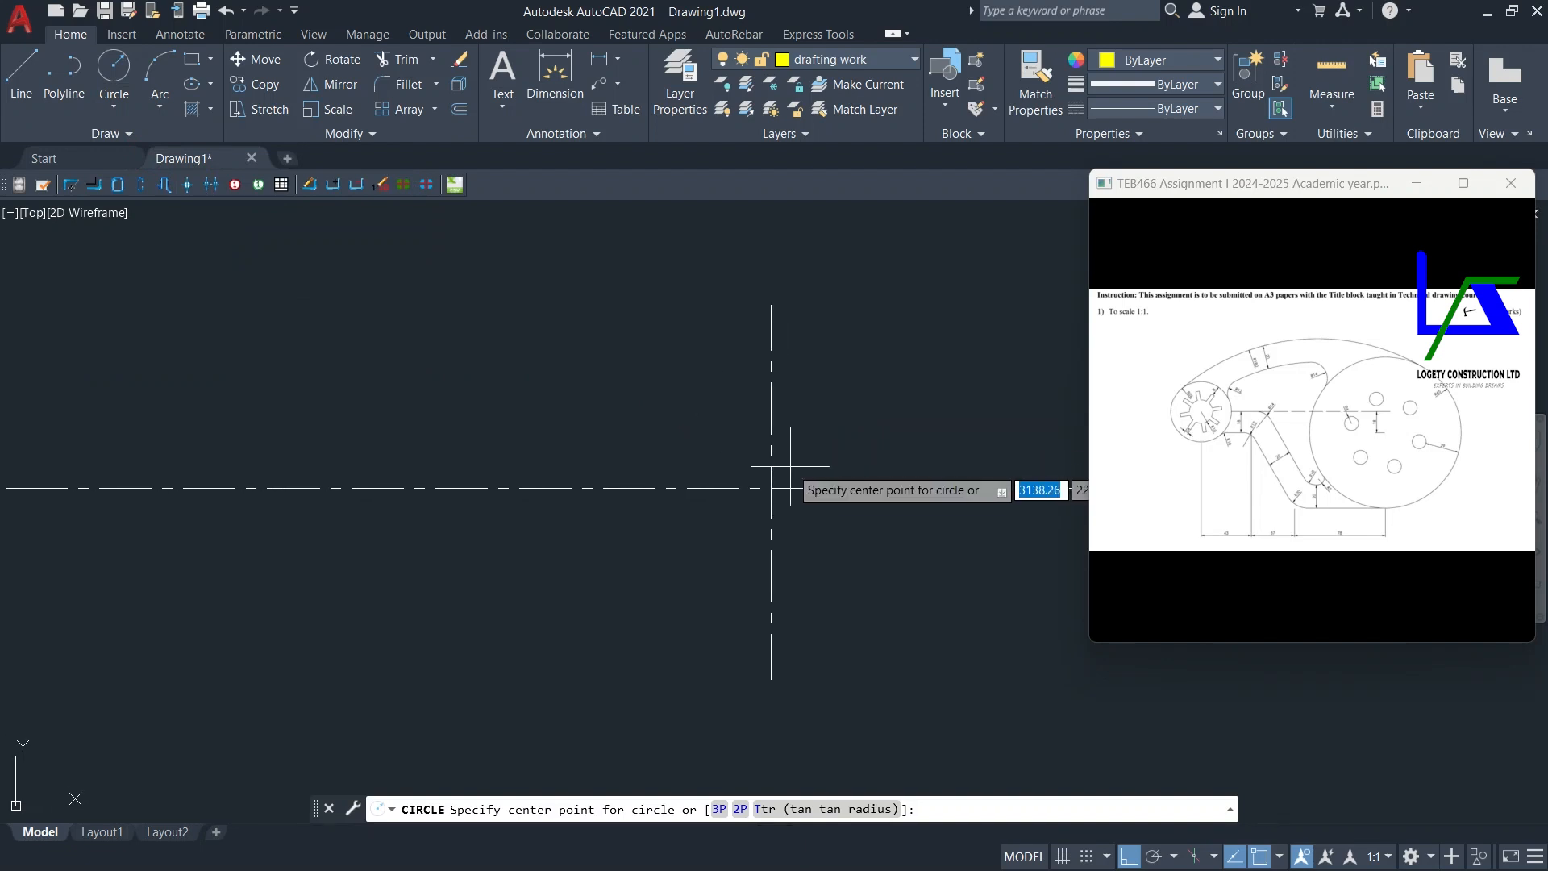
left_click(771, 488)
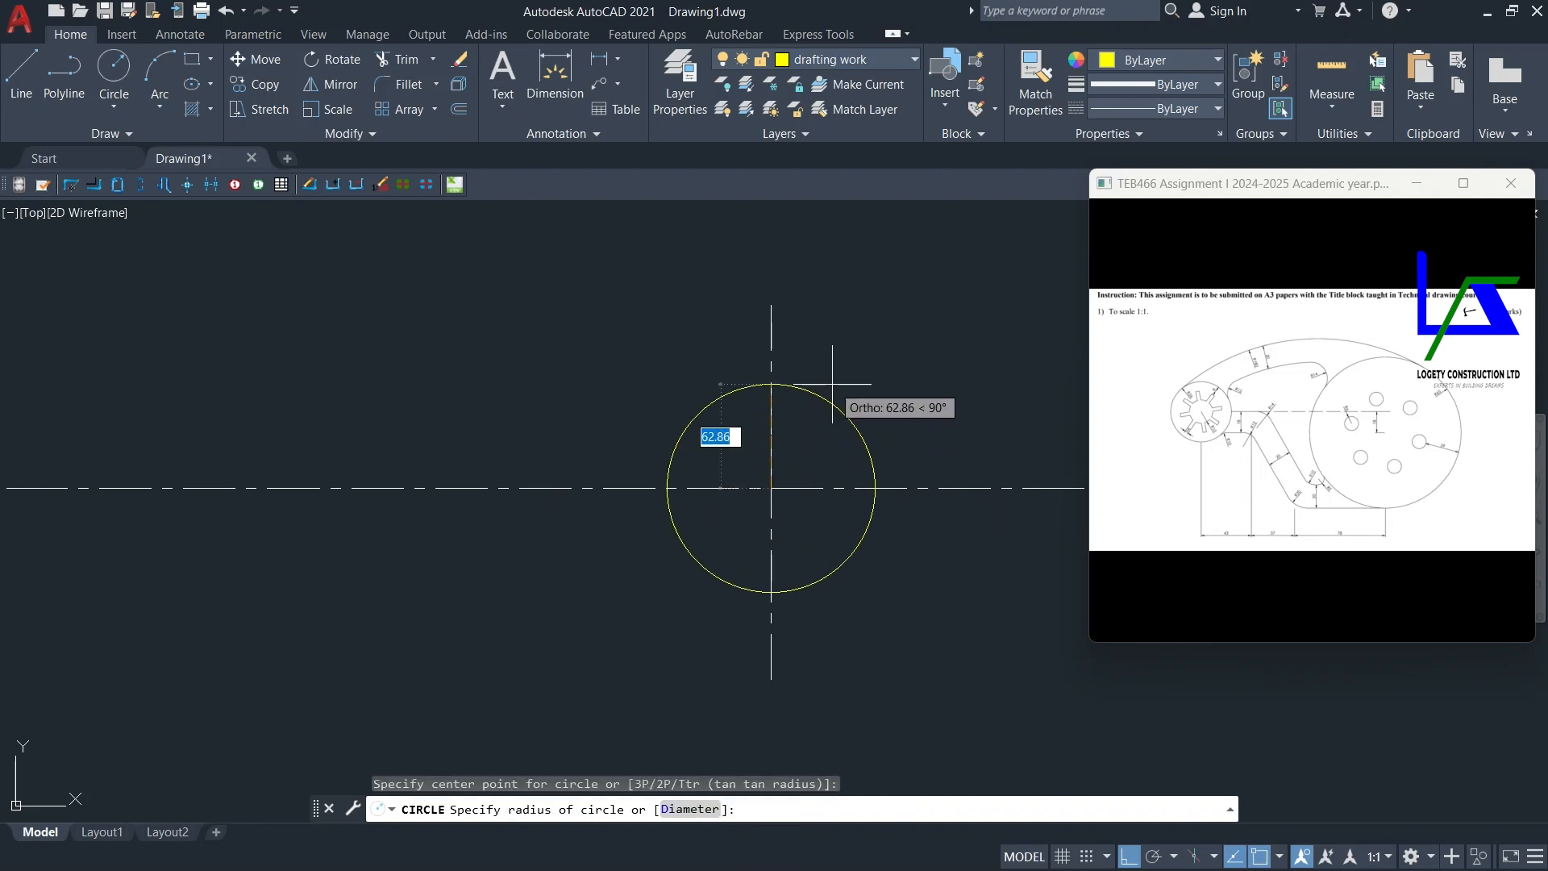
type("65")
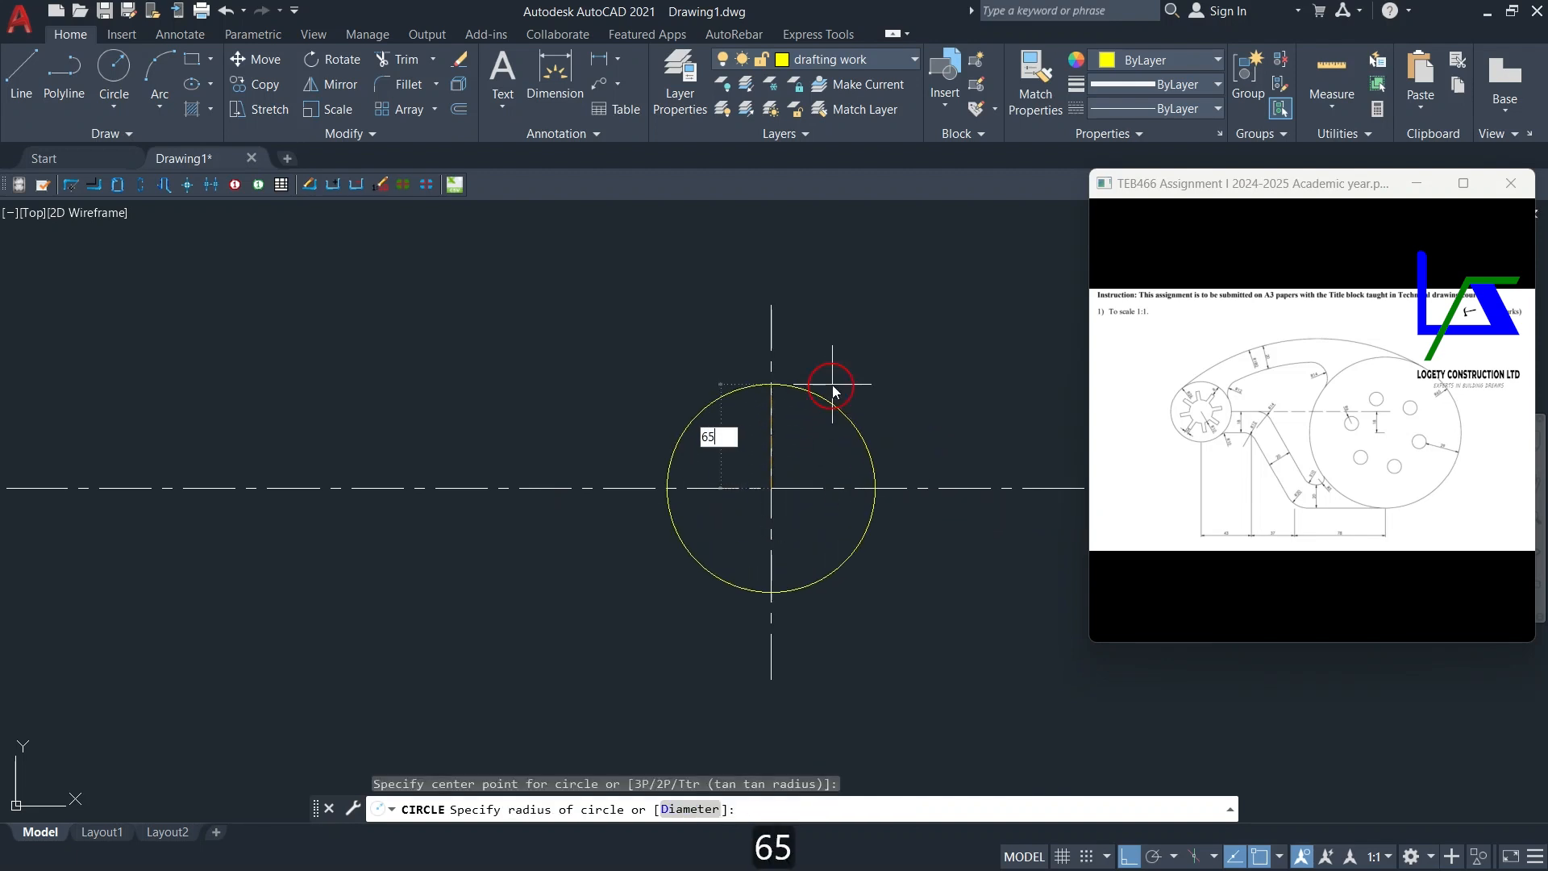
key("Return")
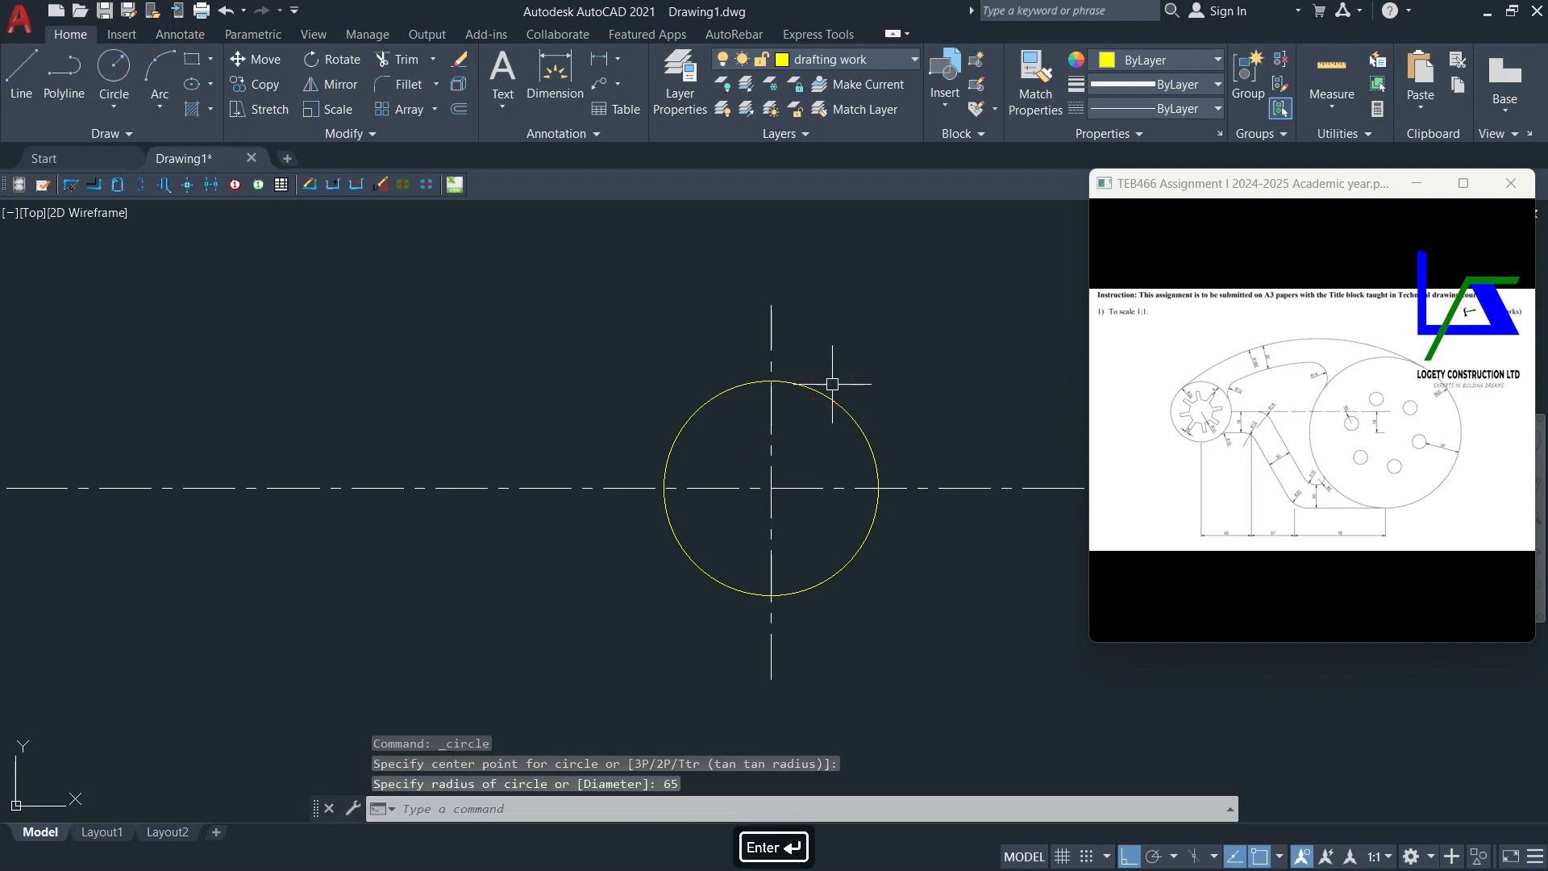
Step: Widen the assignment reference window so its profile and dimensions are displayed larger beside the drawing
left_click(1091, 438)
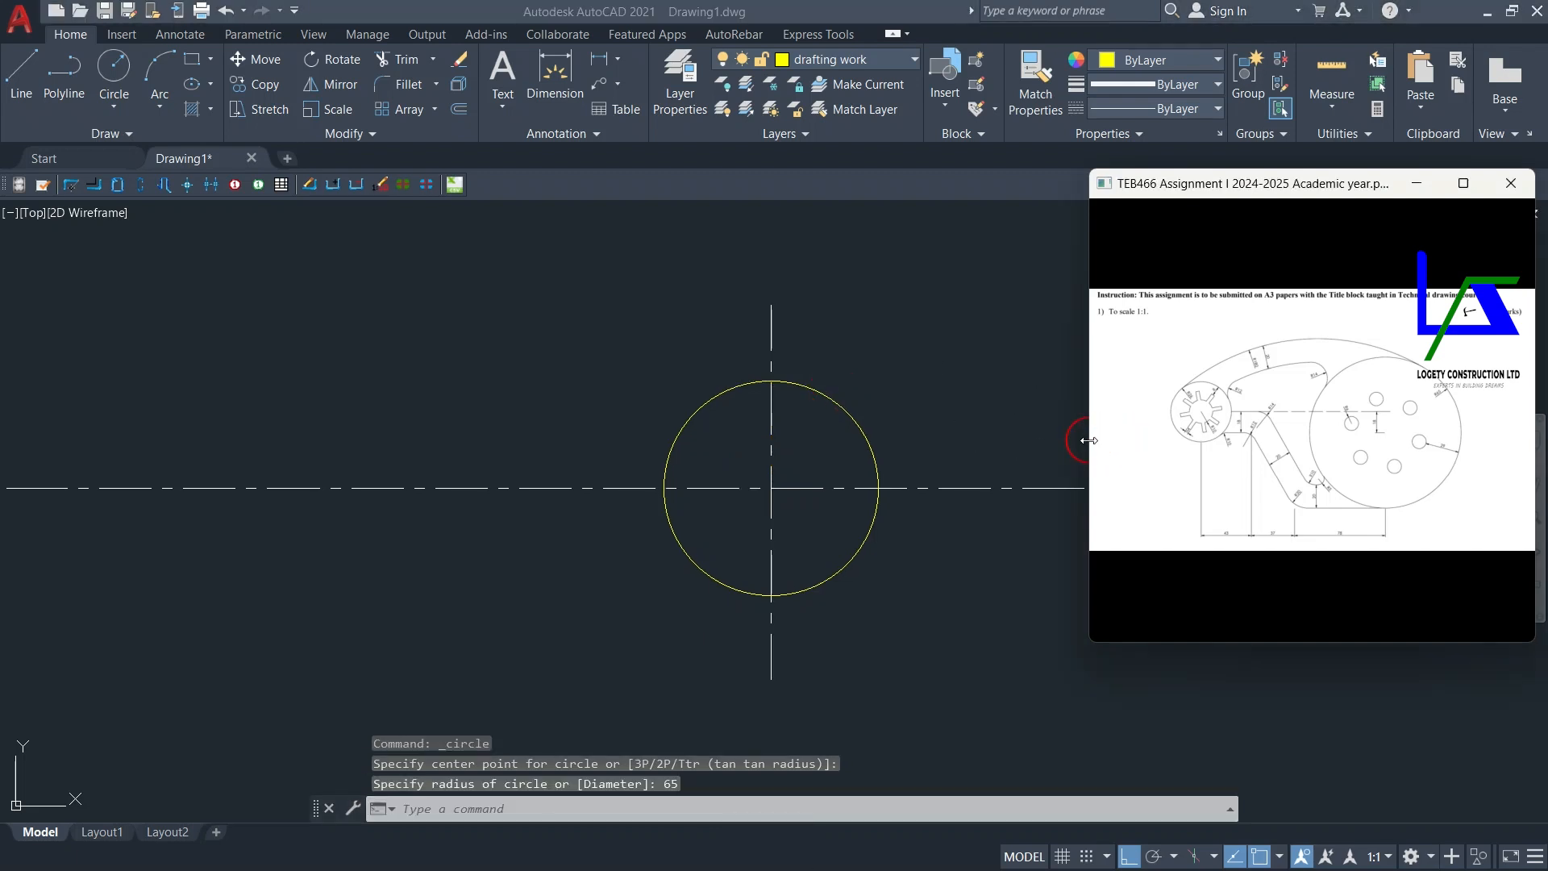
left_click_drag(1088, 440, 883, 449)
left_click(792, 477)
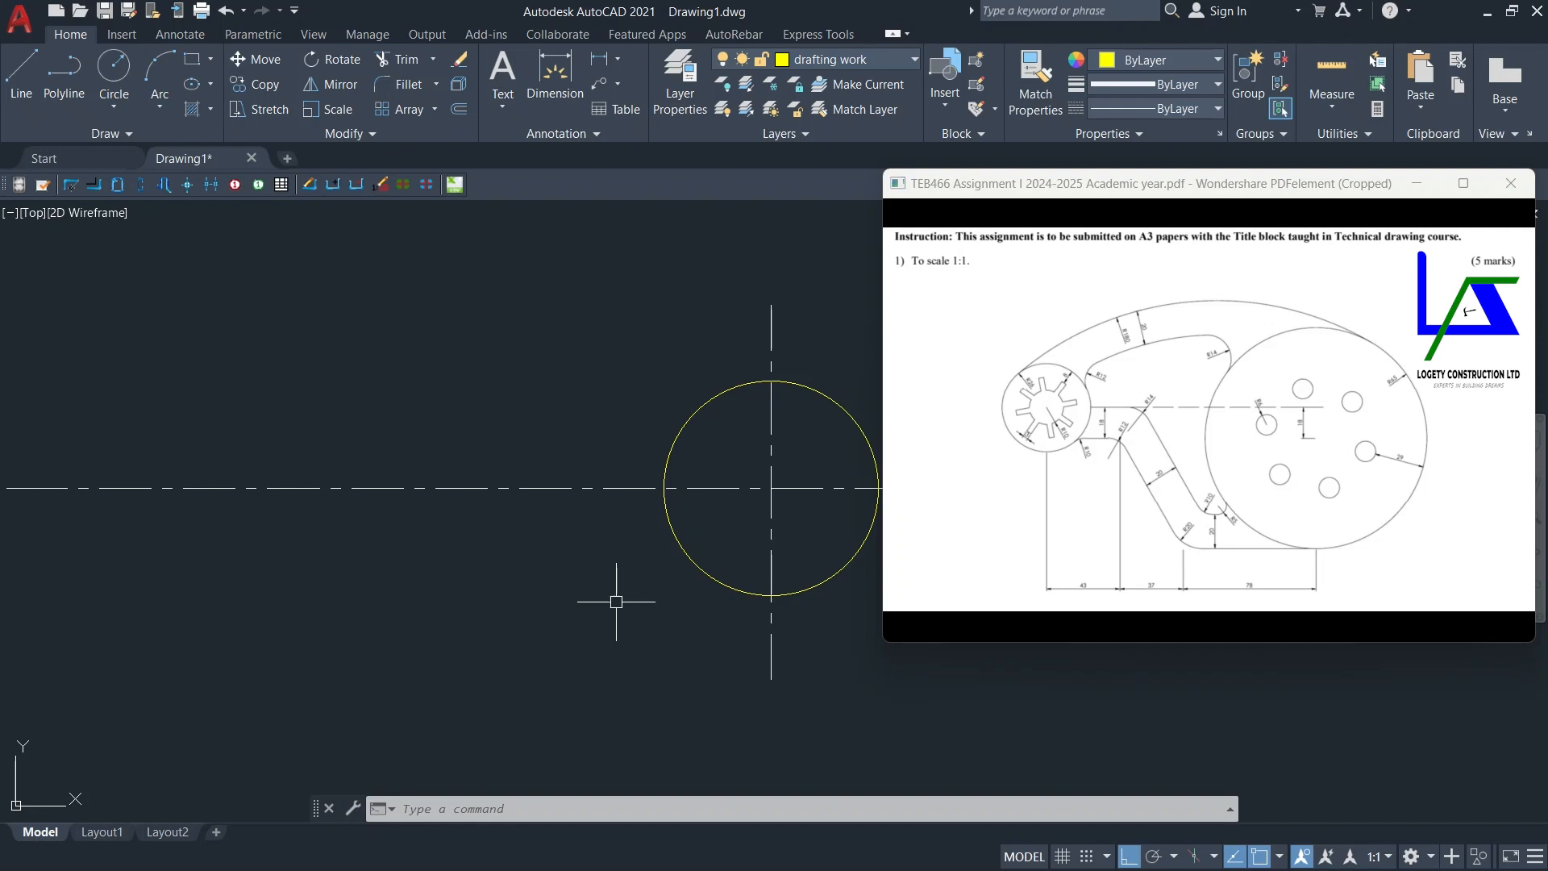
mouse_move(616, 603)
middle_mouse_down()
mouse_move(546, 555)
mouse_move(350, 518)
mouse_move(393, 540)
middle_mouse_up()
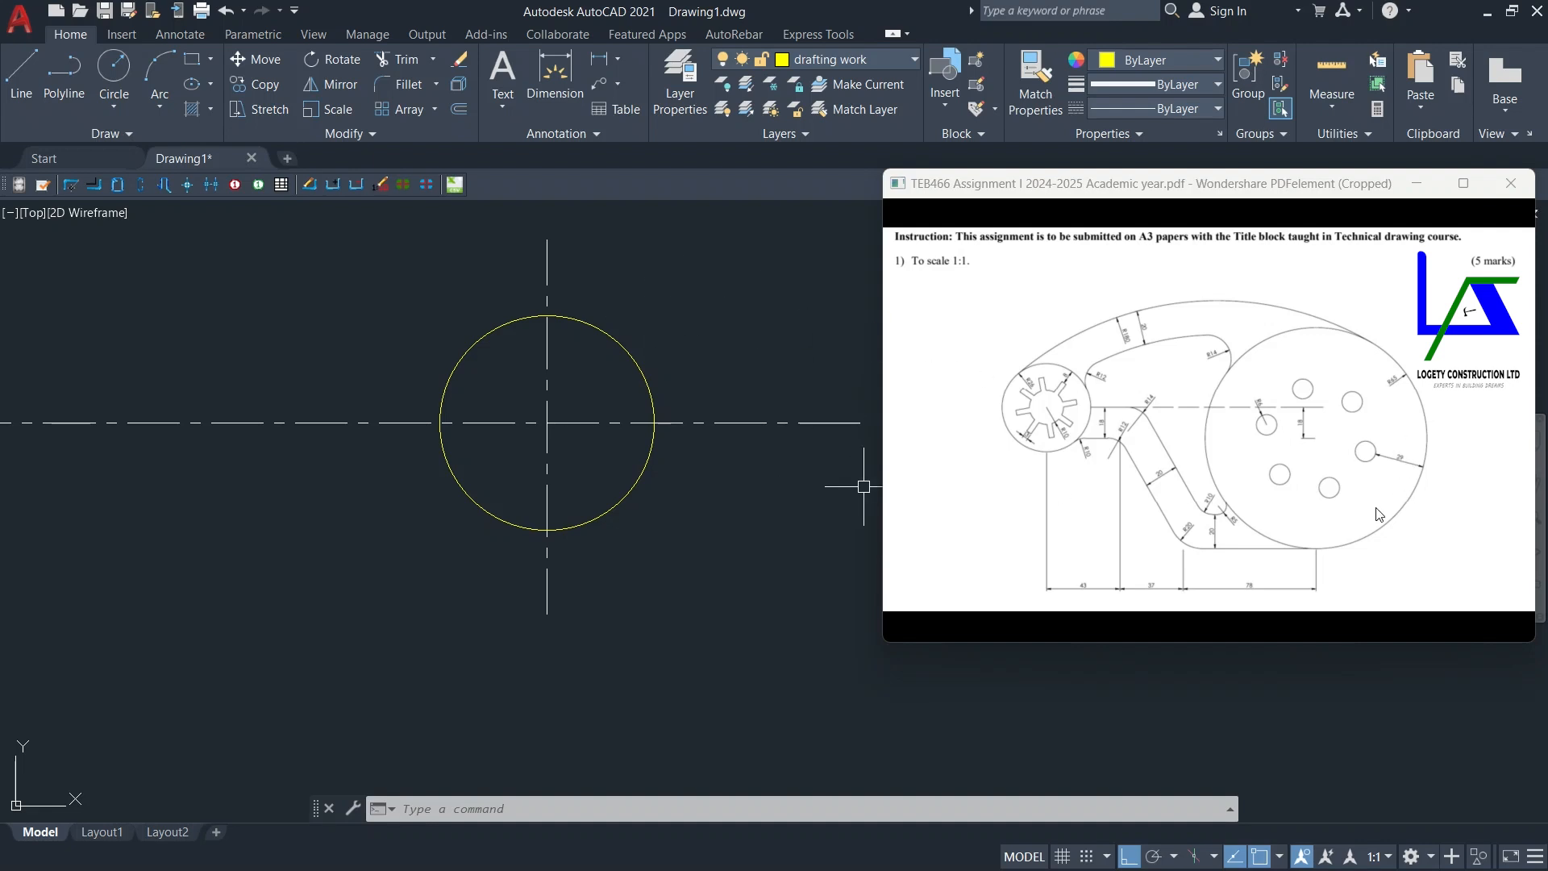
Step: Offset the 65 mm radius circle inward by 29 mm to make a concentric inner circle
left_click(460, 111)
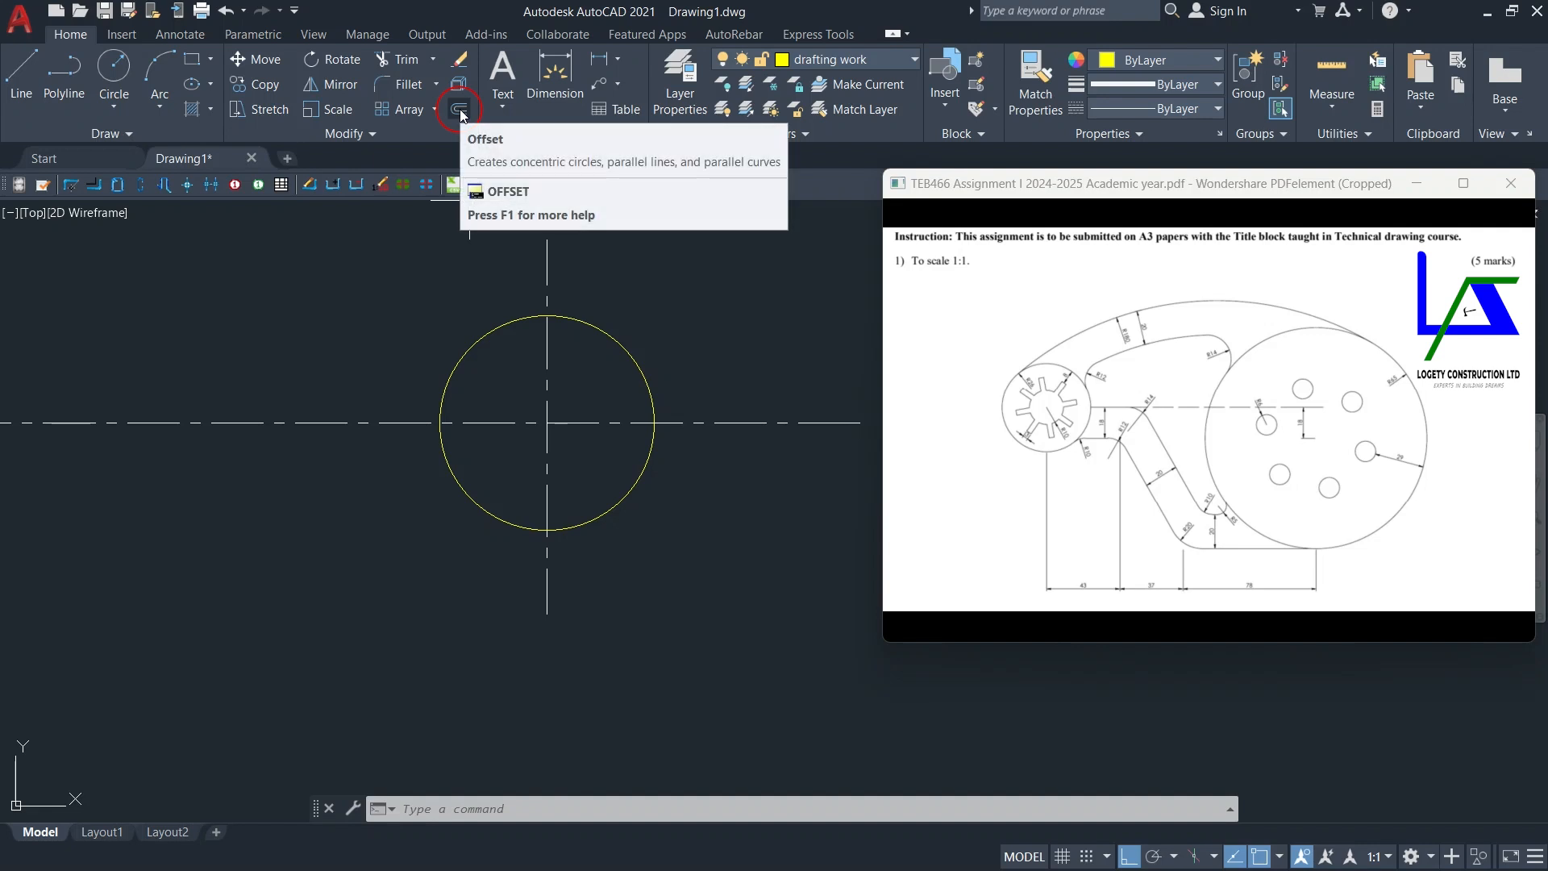
left_click(460, 111)
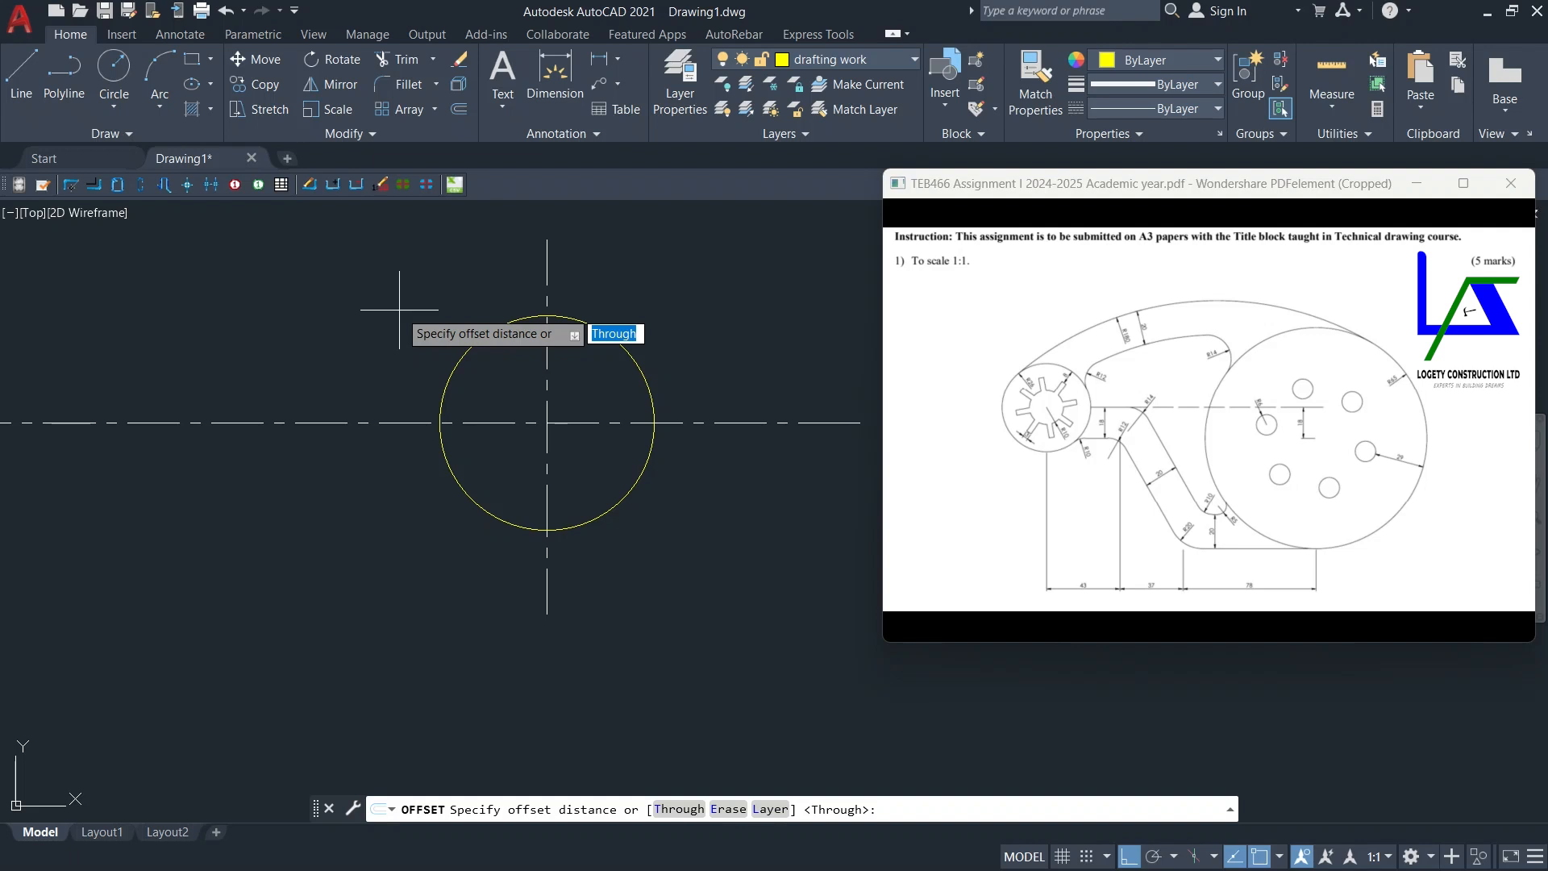
type("29")
key("Return")
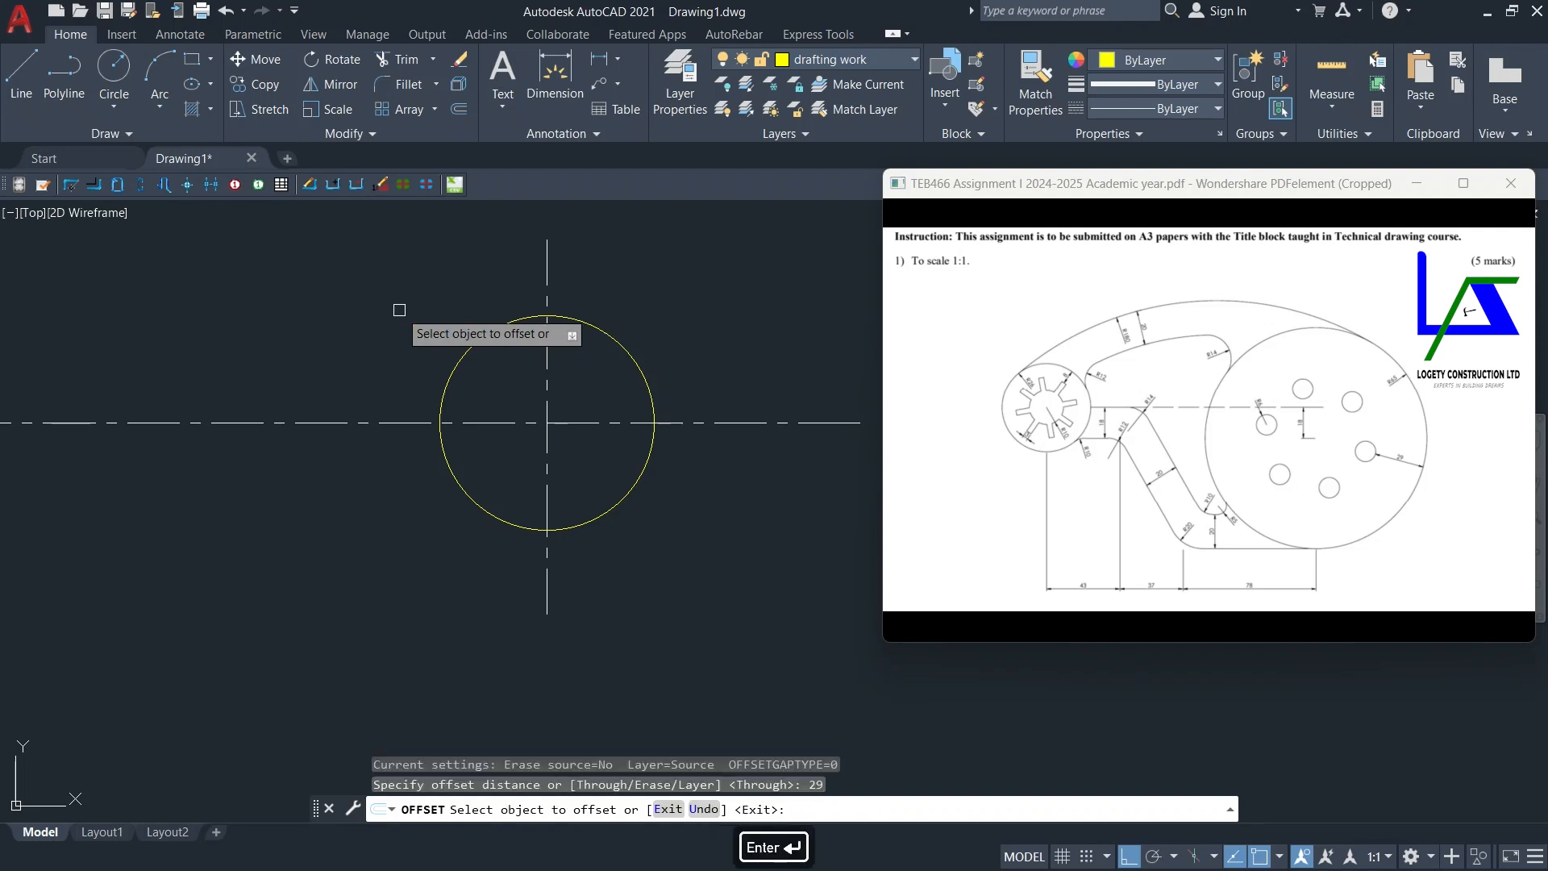
left_click(590, 324)
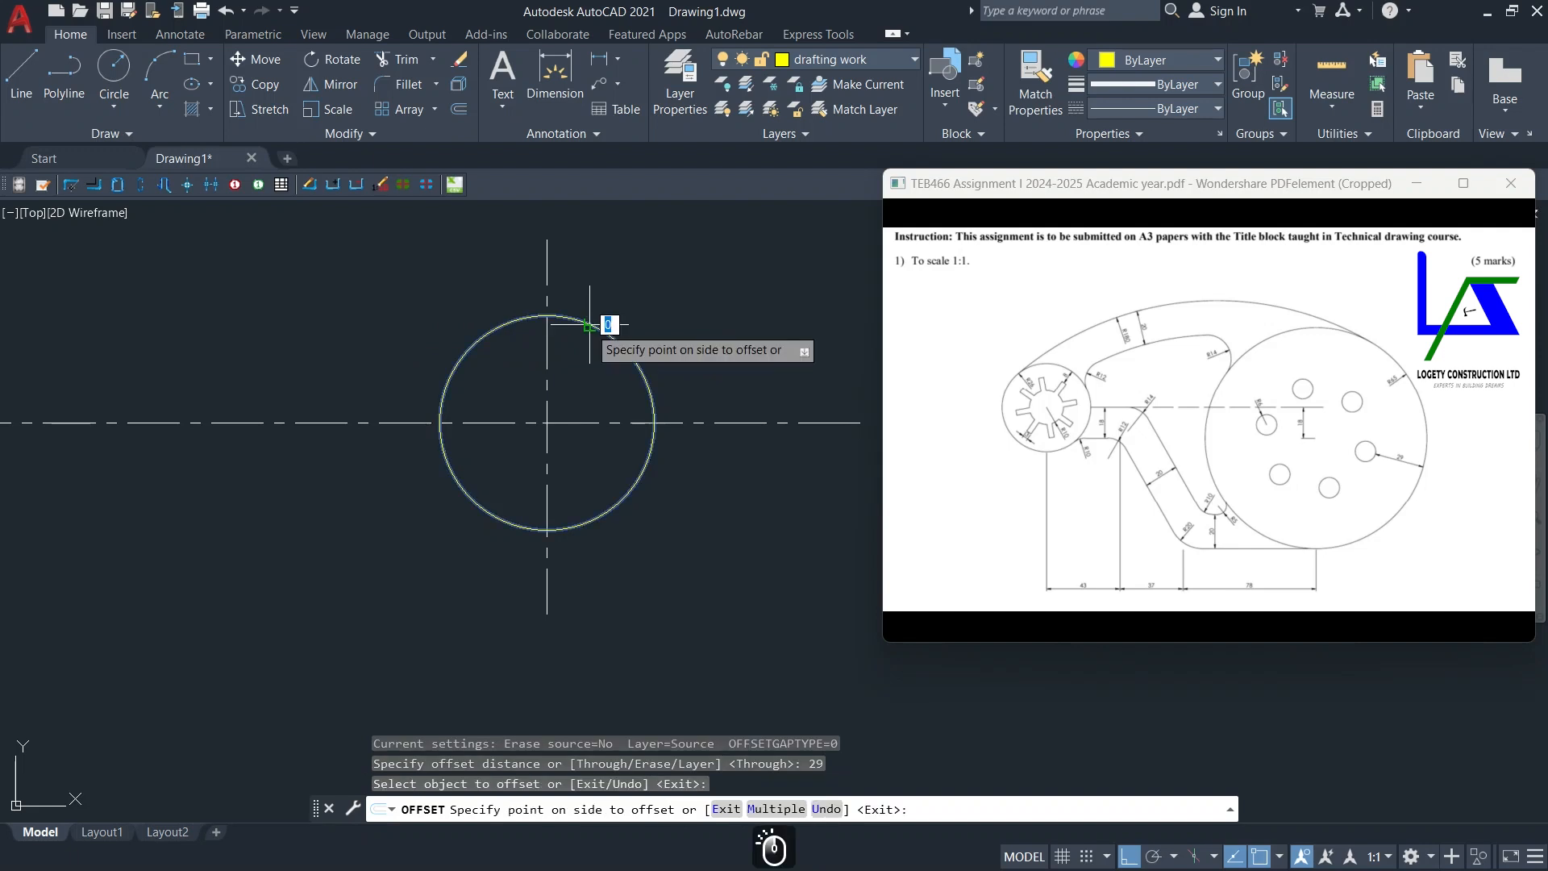
left_click(556, 405)
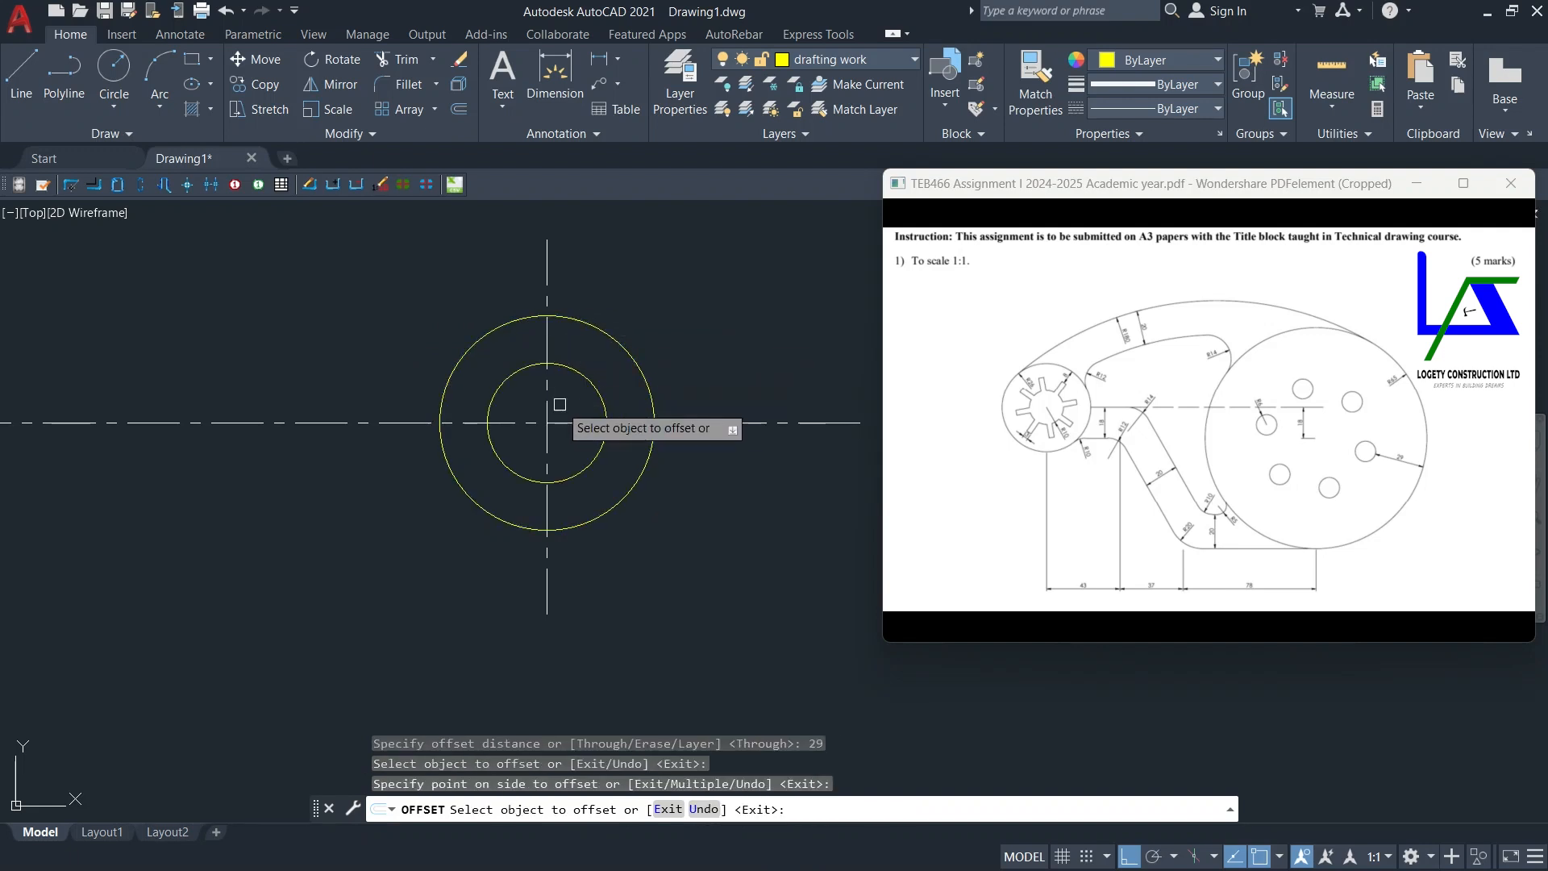
middle_click_drag(560, 405, 569, 383)
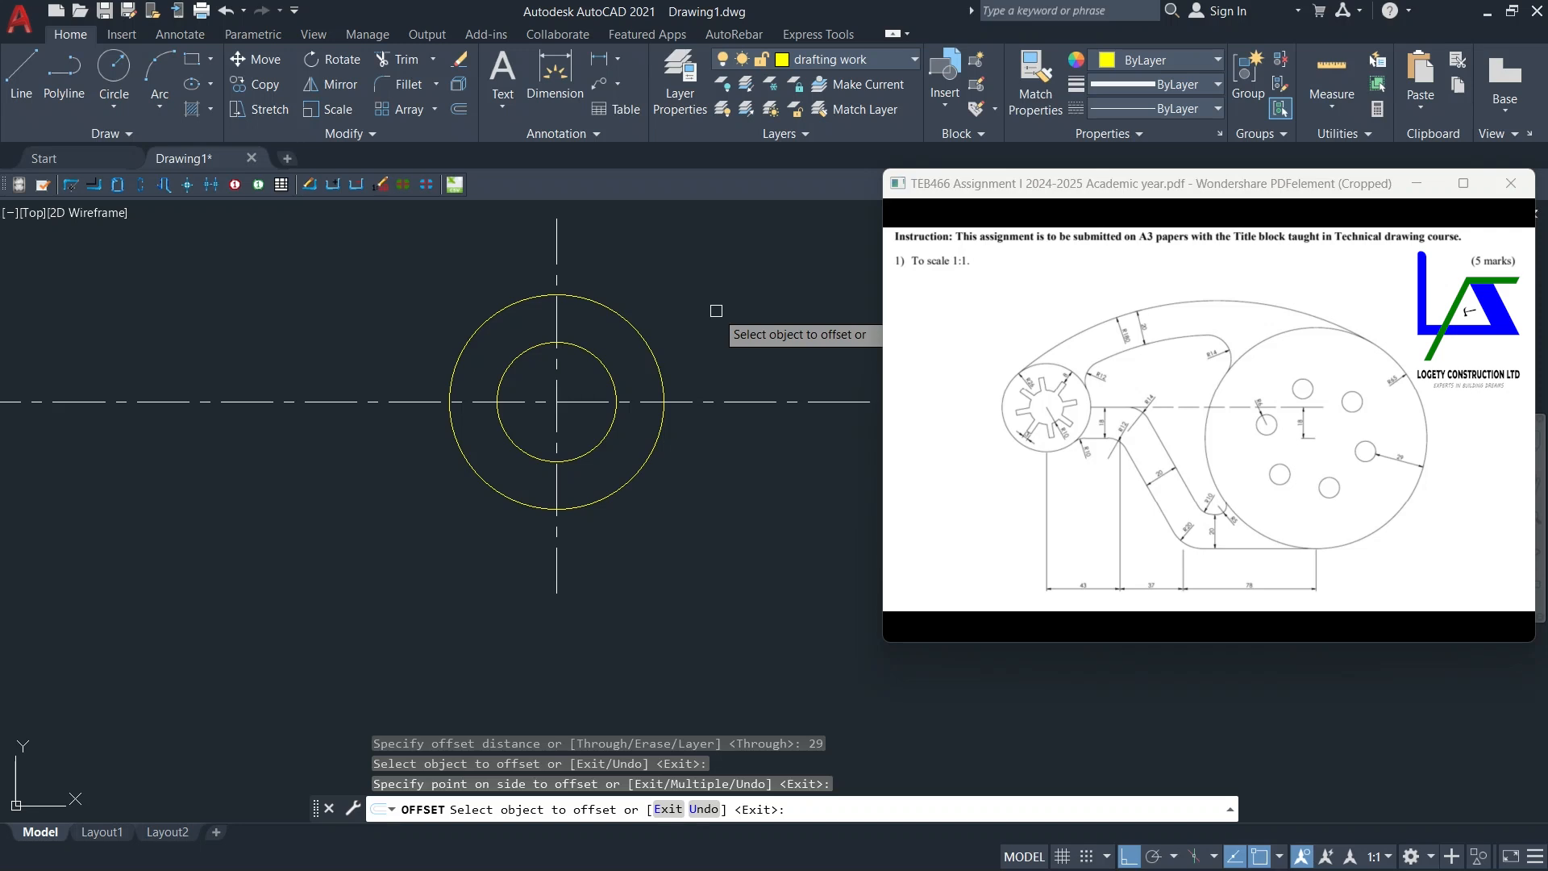
key("Escape")
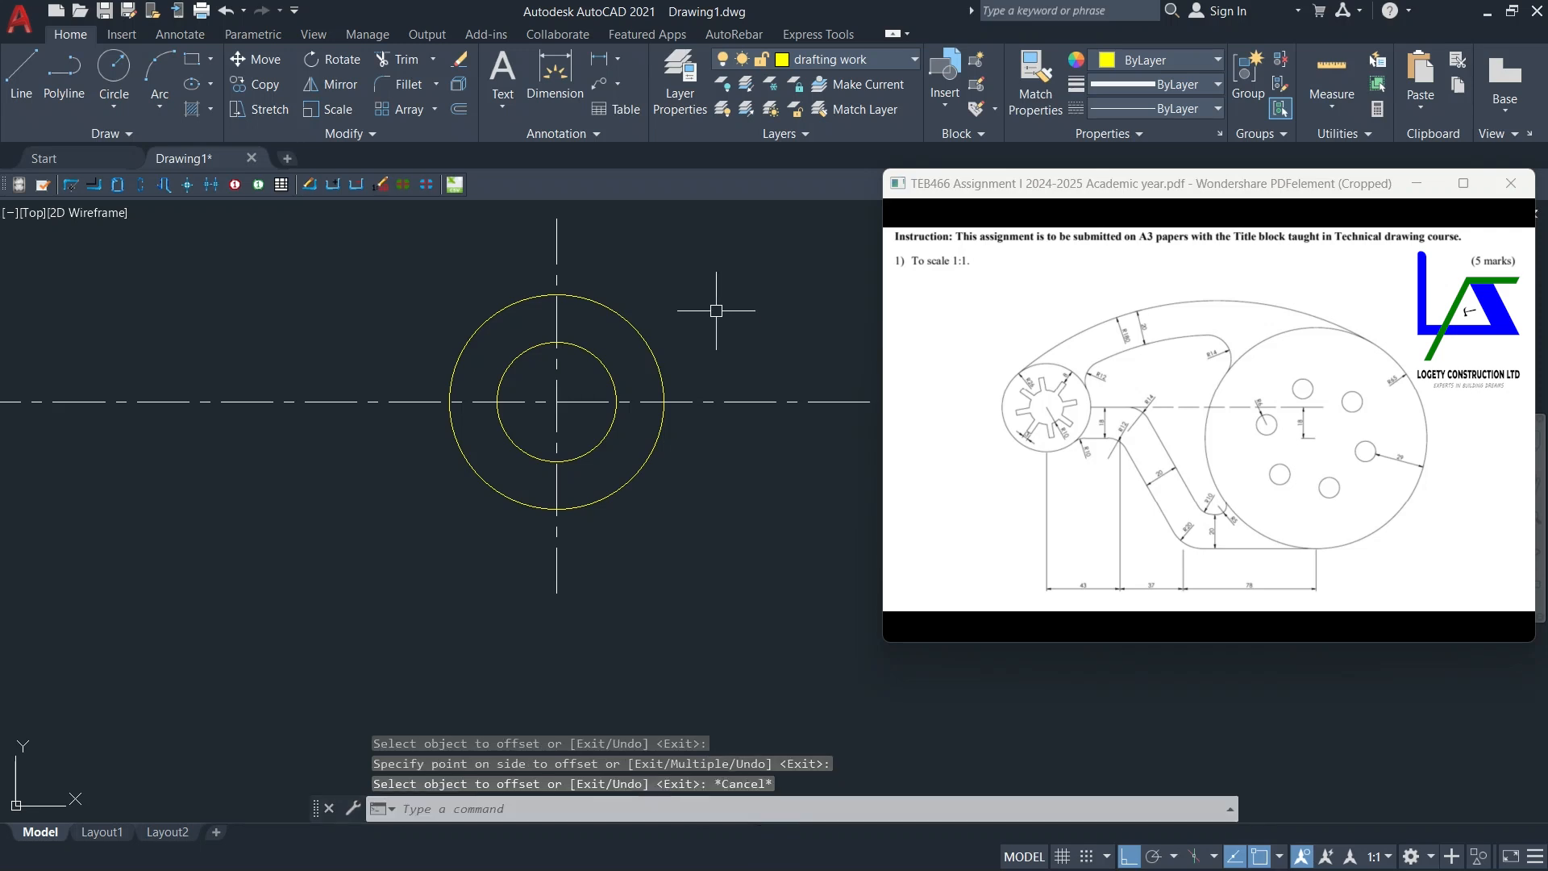
middle_click_drag(696, 316, 705, 329)
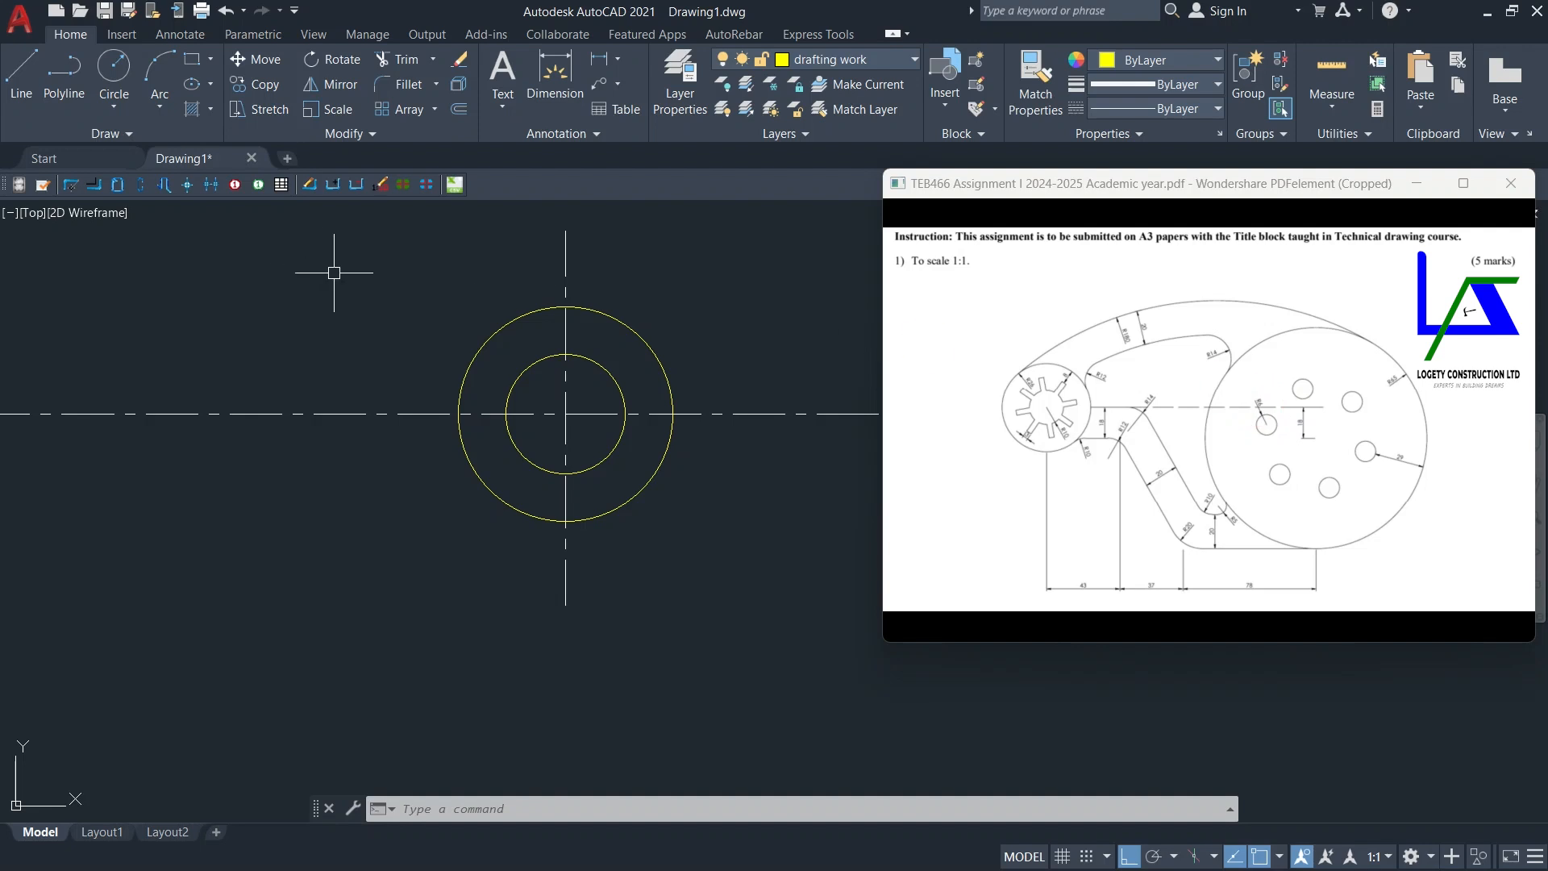
Step: Draw a circle of radius 6 mm centred where the inner circle's top crosses the vertical centerline
left_click(113, 110)
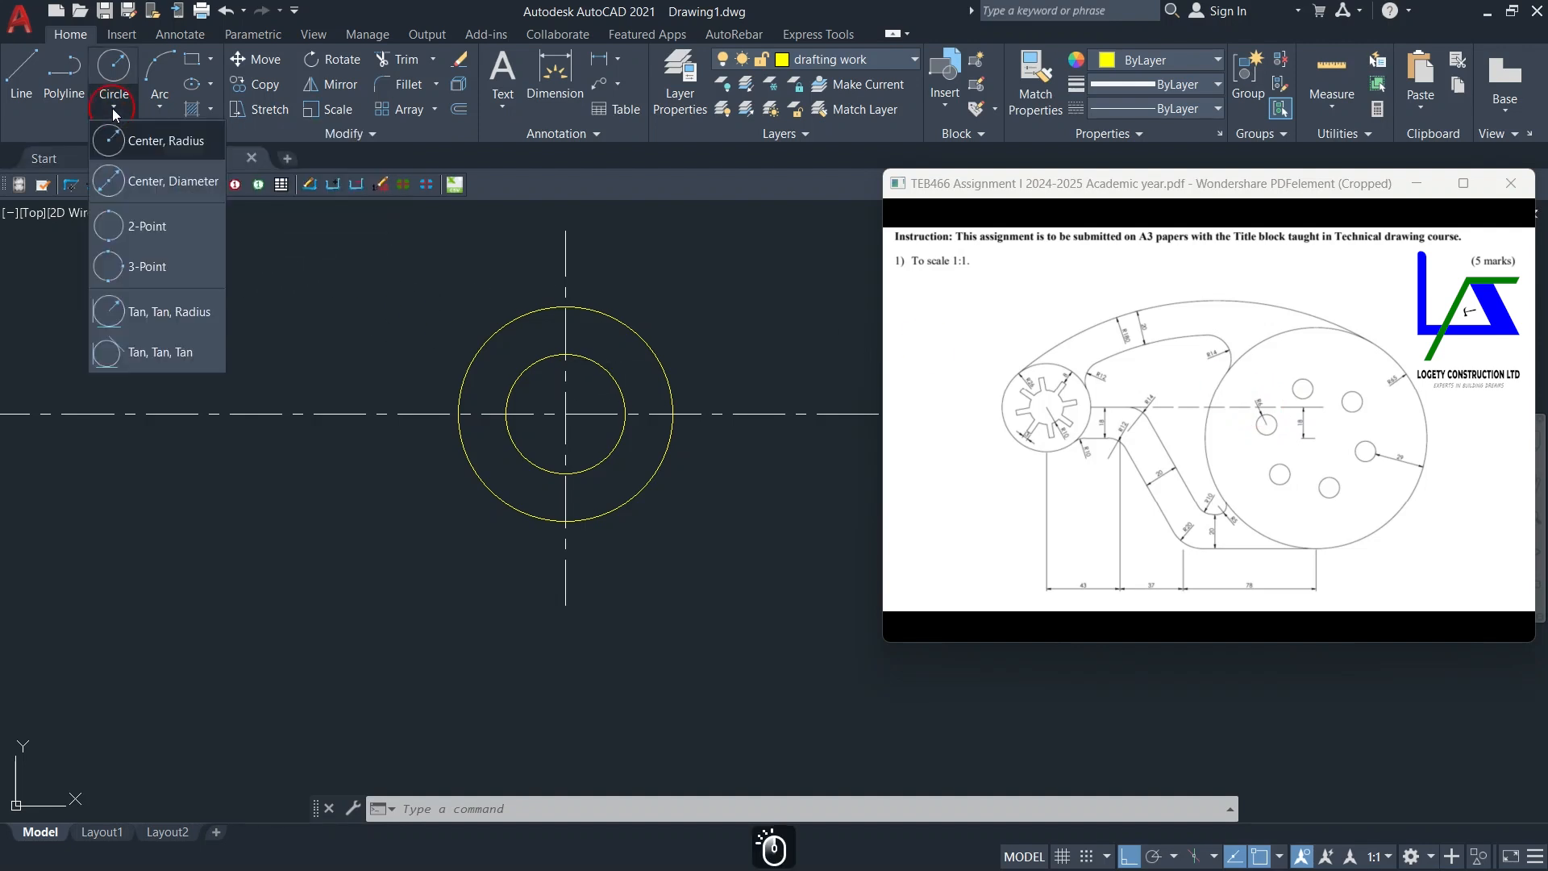
left_click(138, 142)
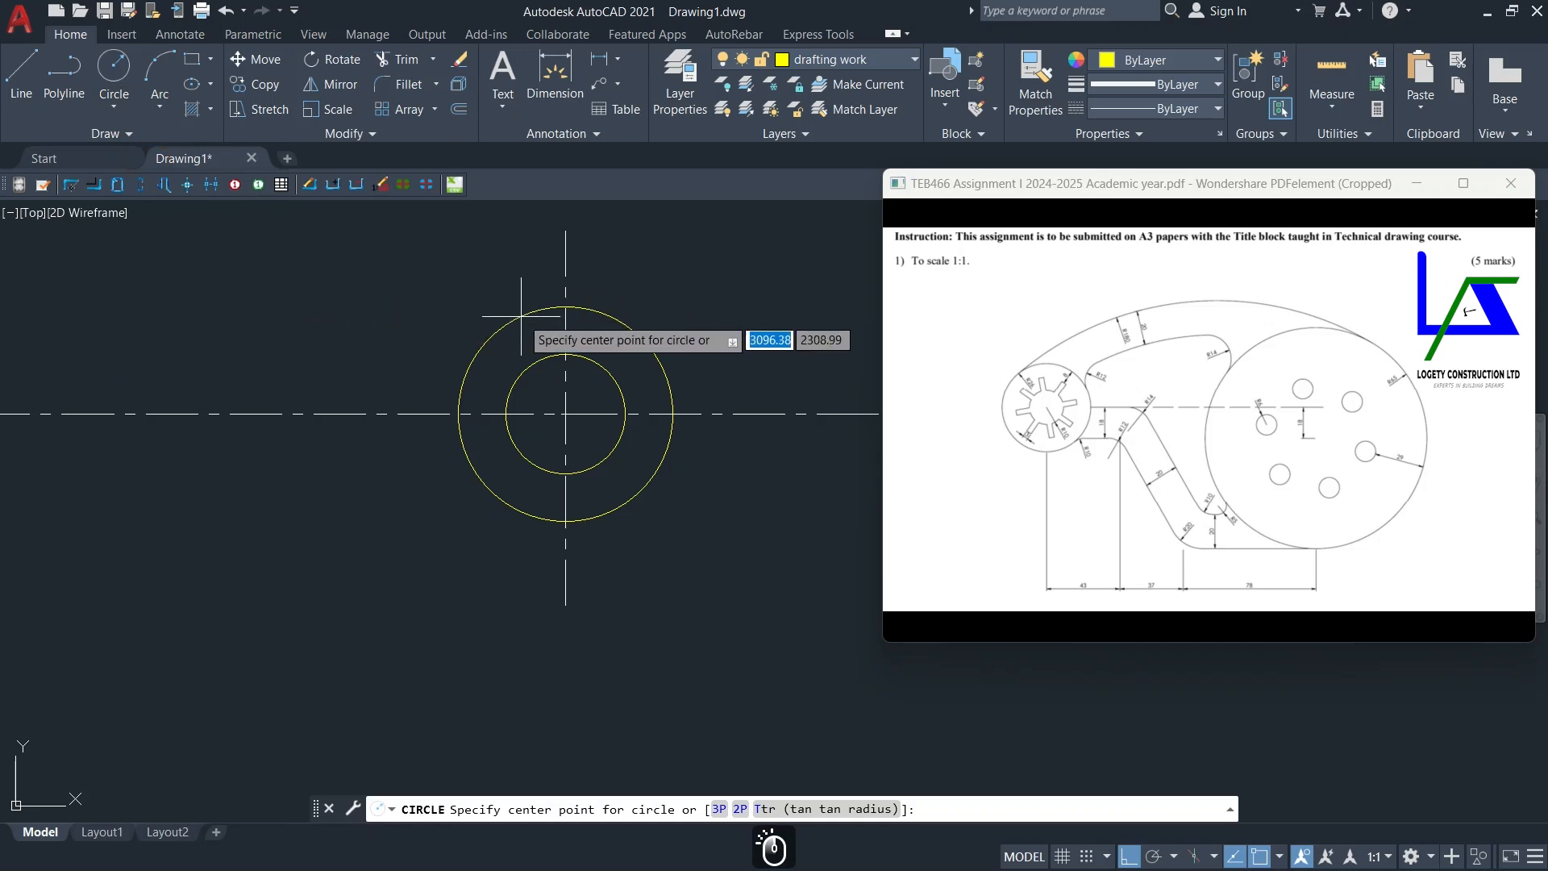
scroll(576, 353, "up", 3)
left_click(527, 356)
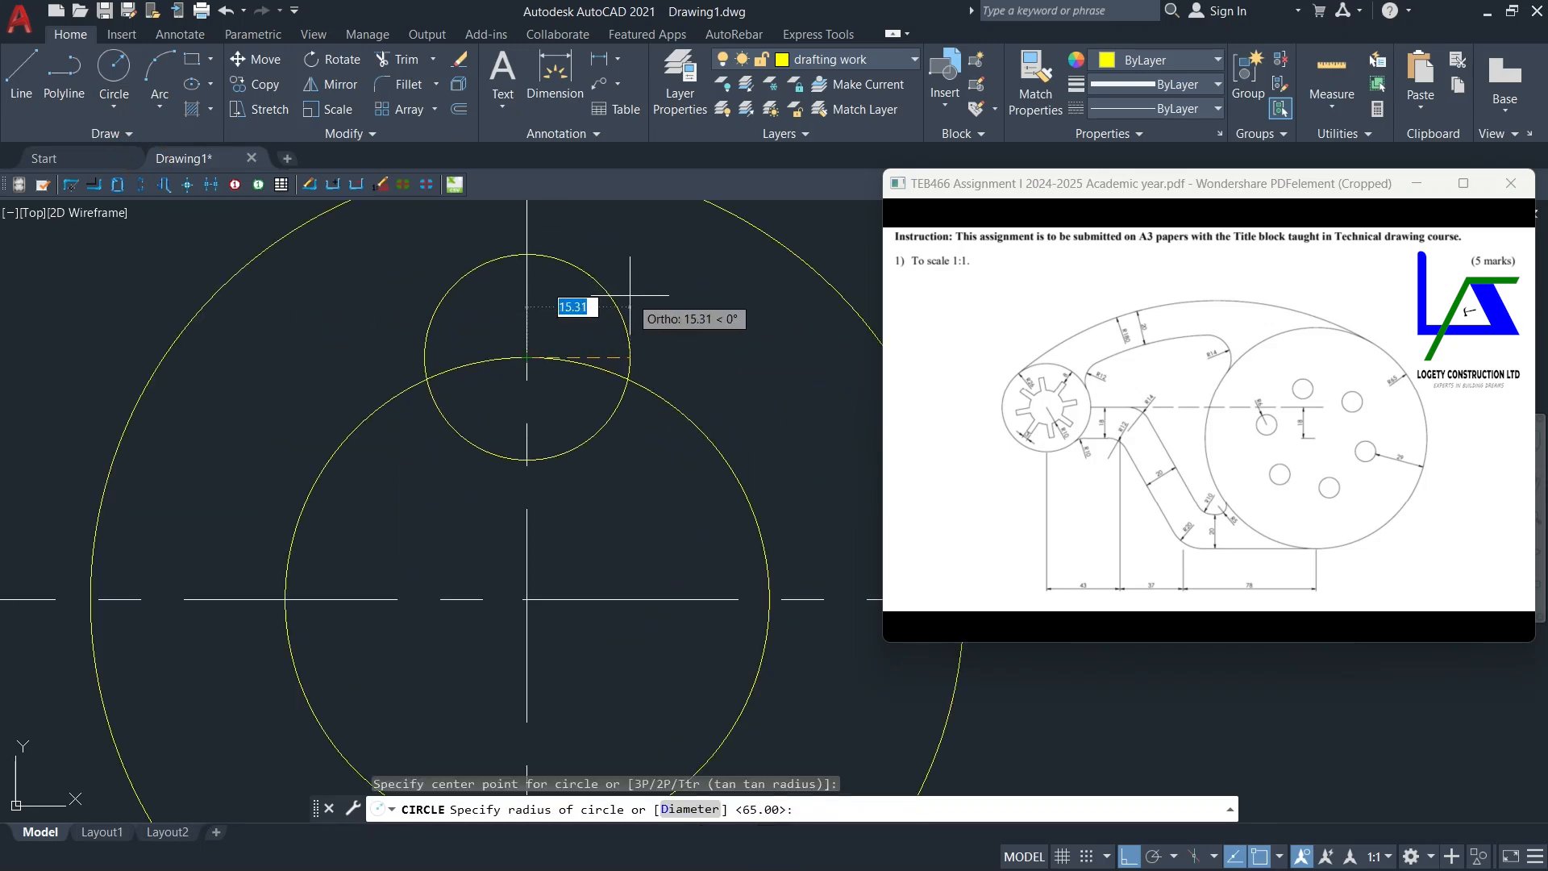
type("6")
key("Return")
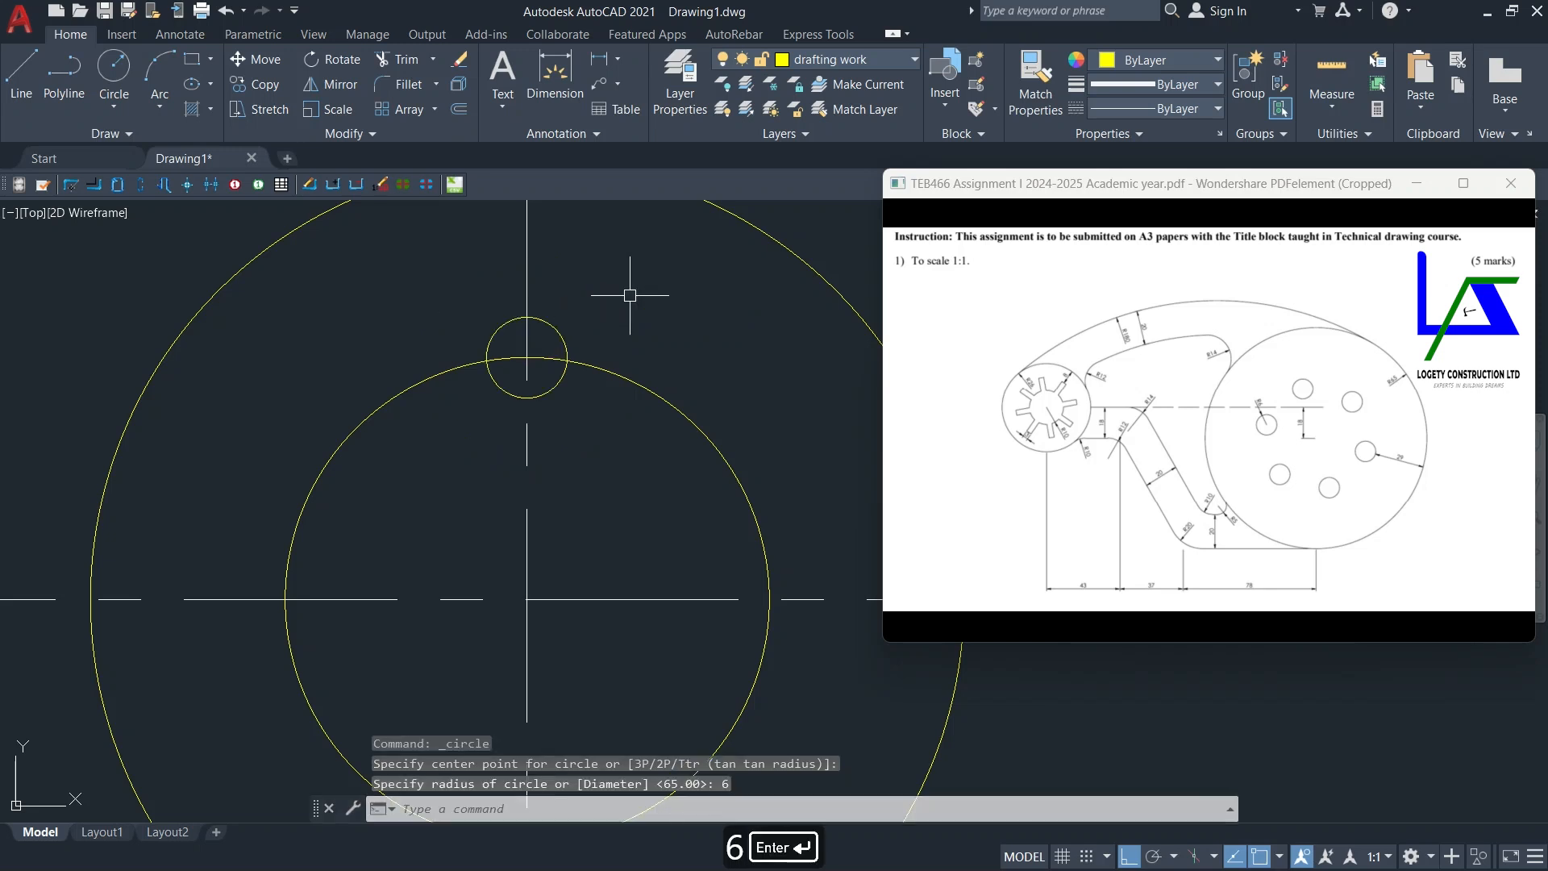
scroll(632, 301, "down", 2)
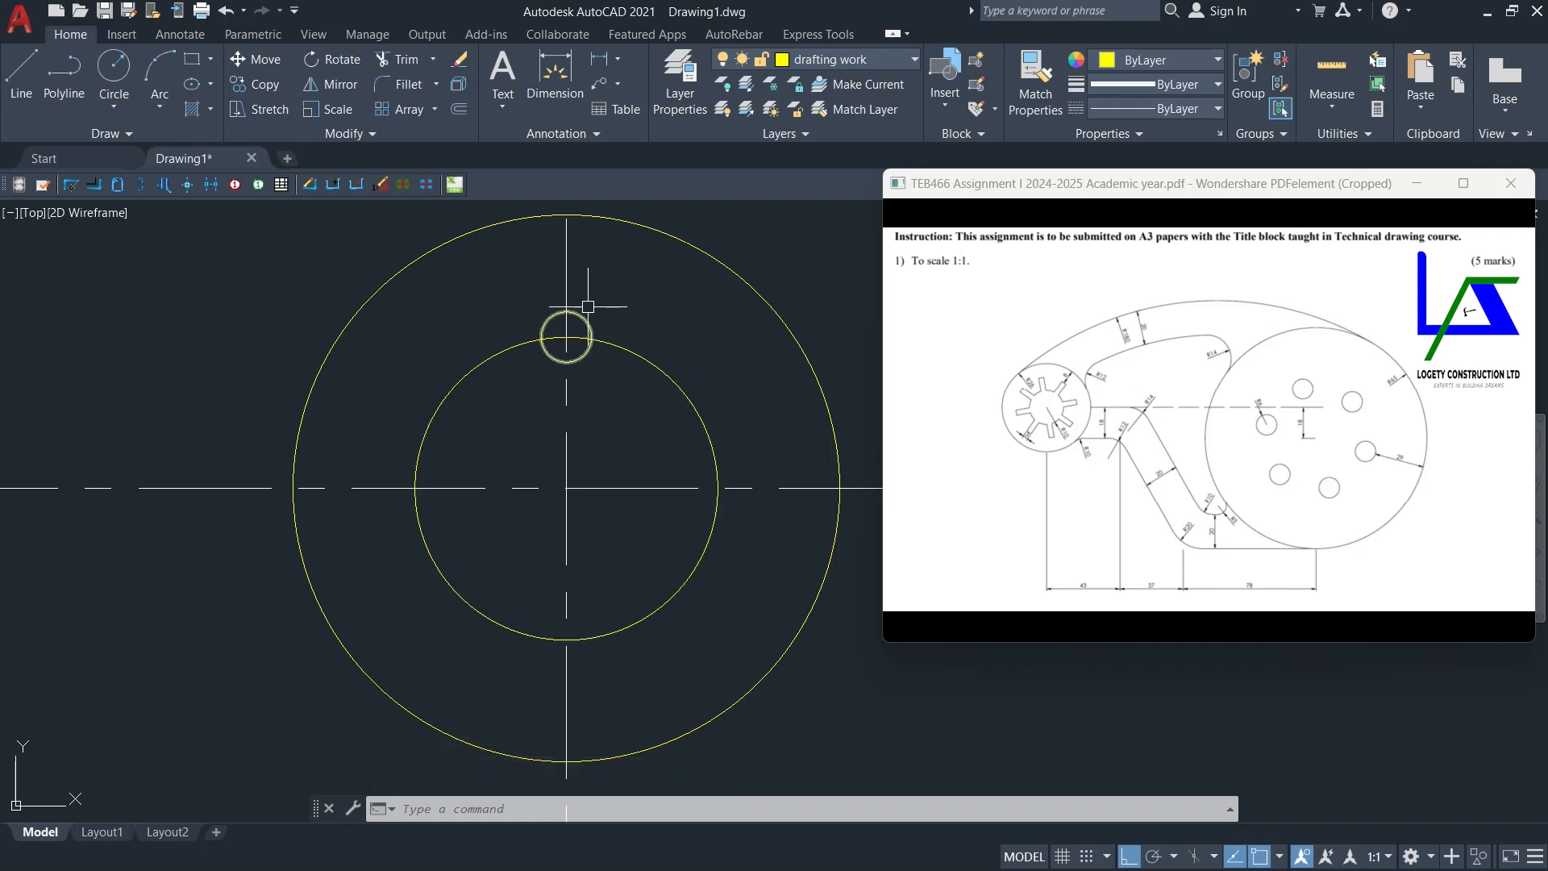
Step: Move the 6 mm radius circle down from its top quadrant to the inner circle's top quadrant, making it internally tangent
scroll(577, 323, "up", 2)
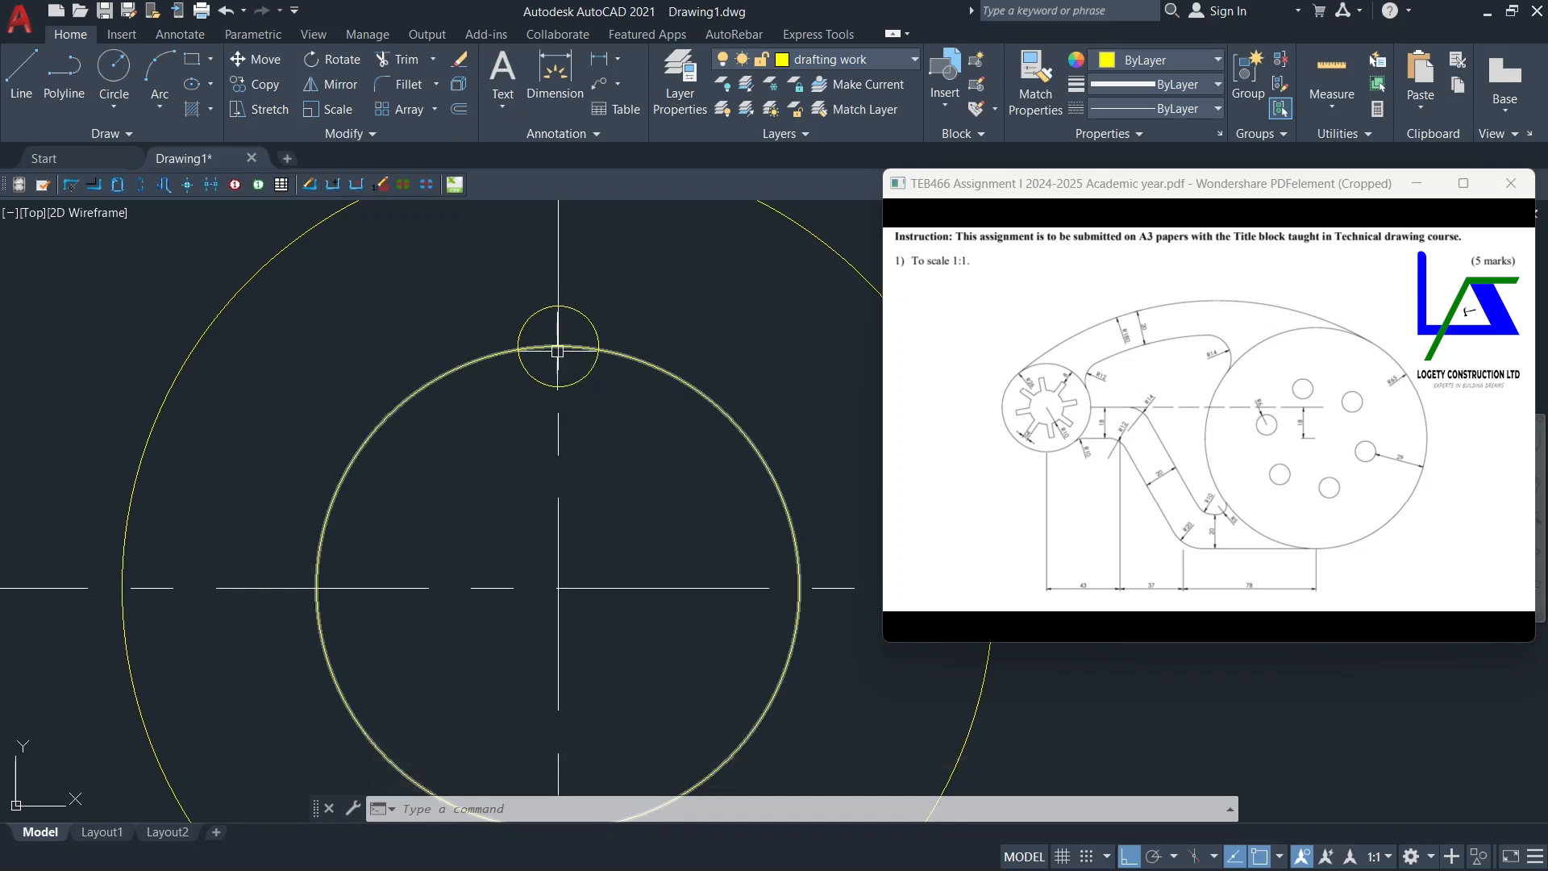
left_click(329, 83)
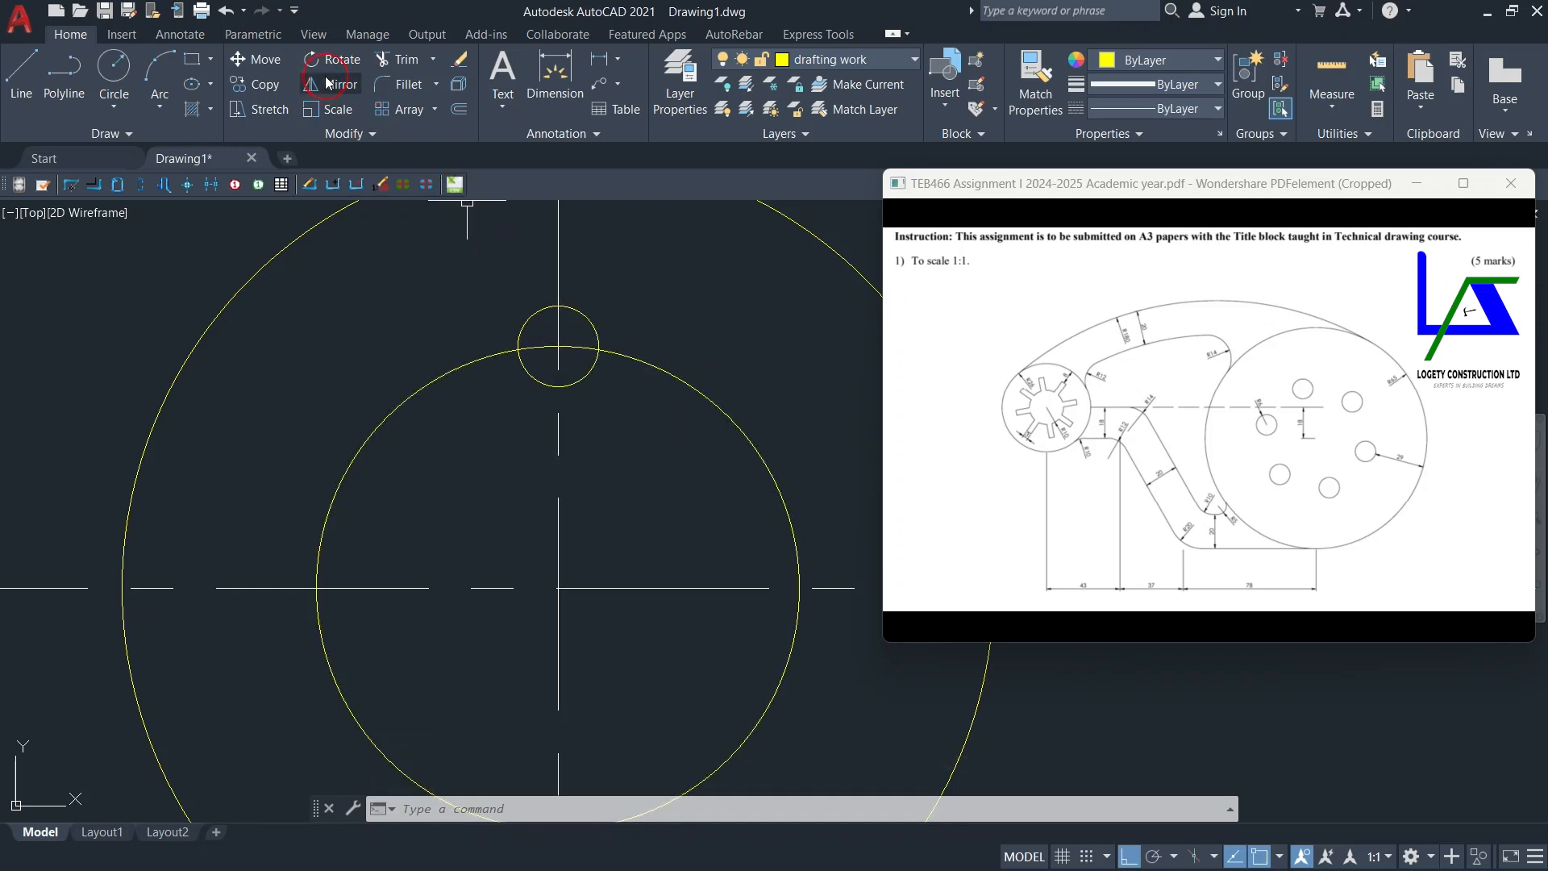
left_click(256, 59)
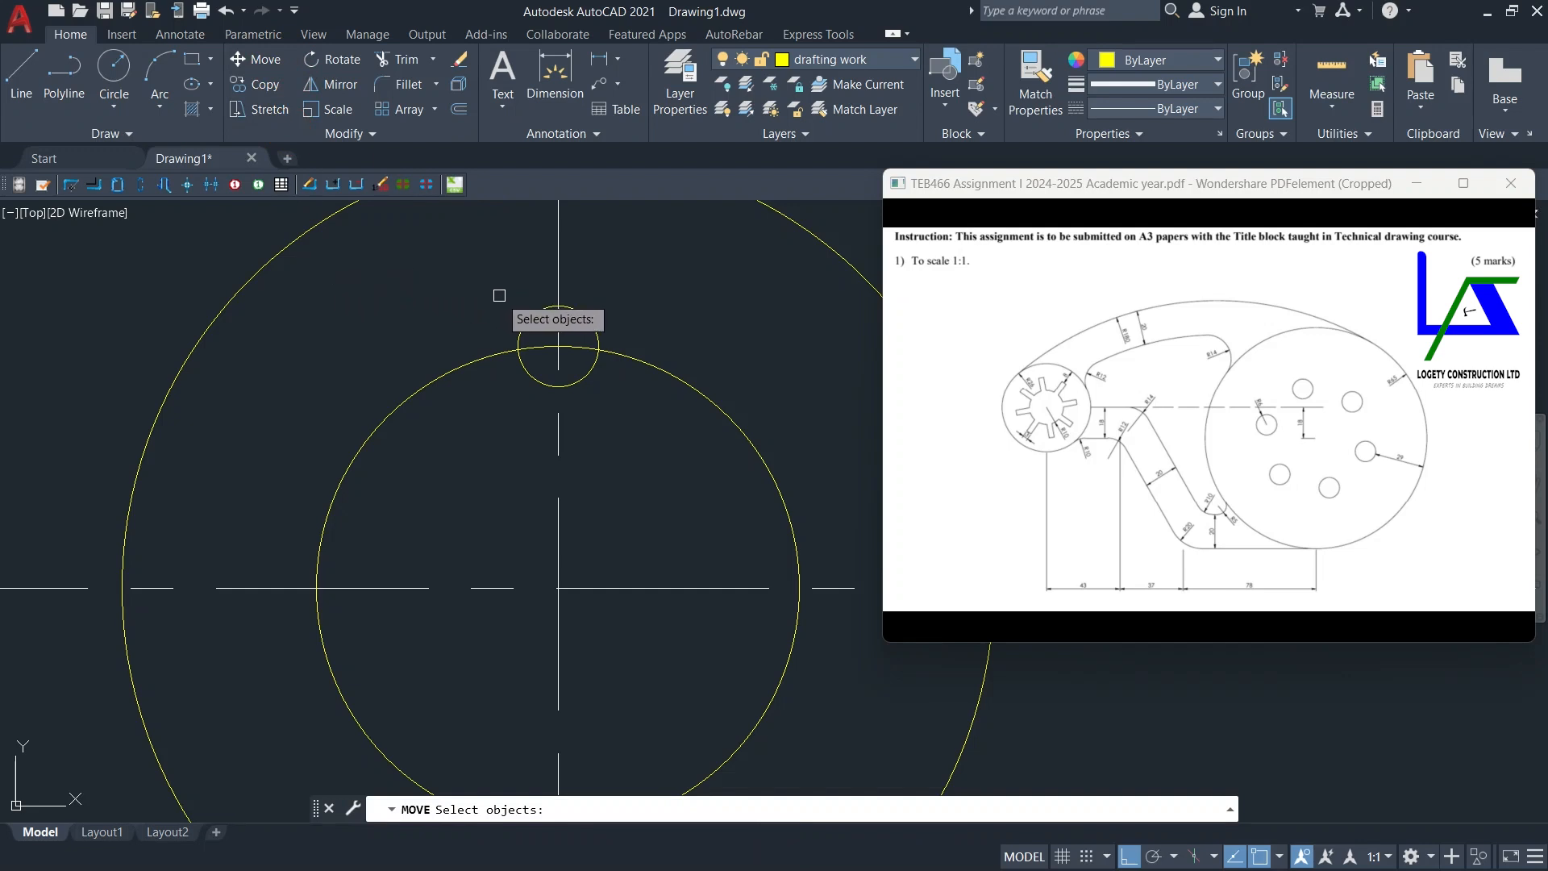
left_click(526, 321)
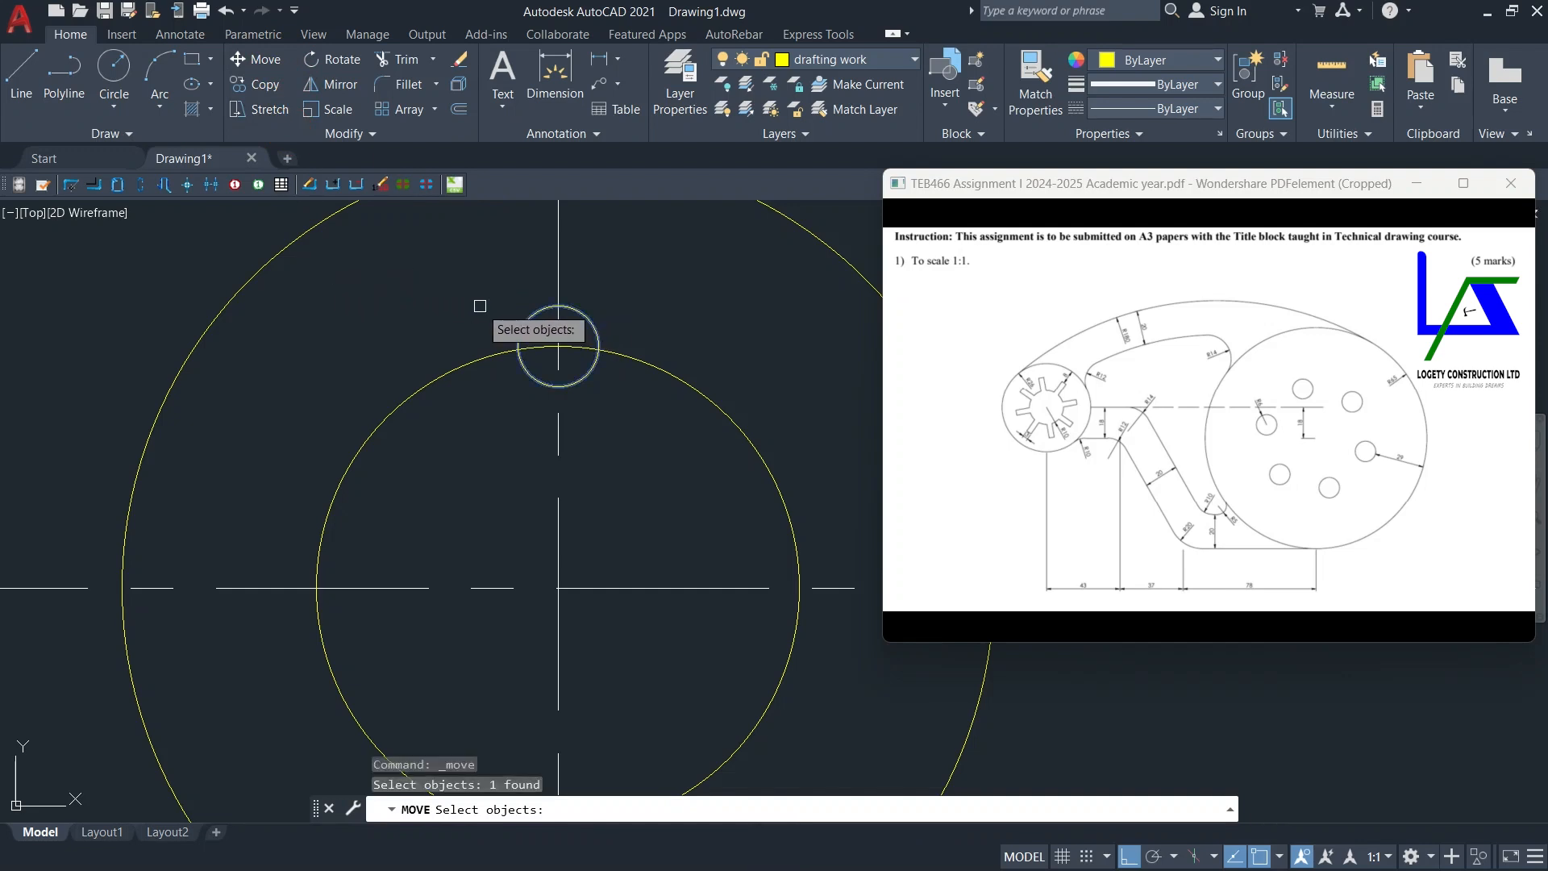
key("Return")
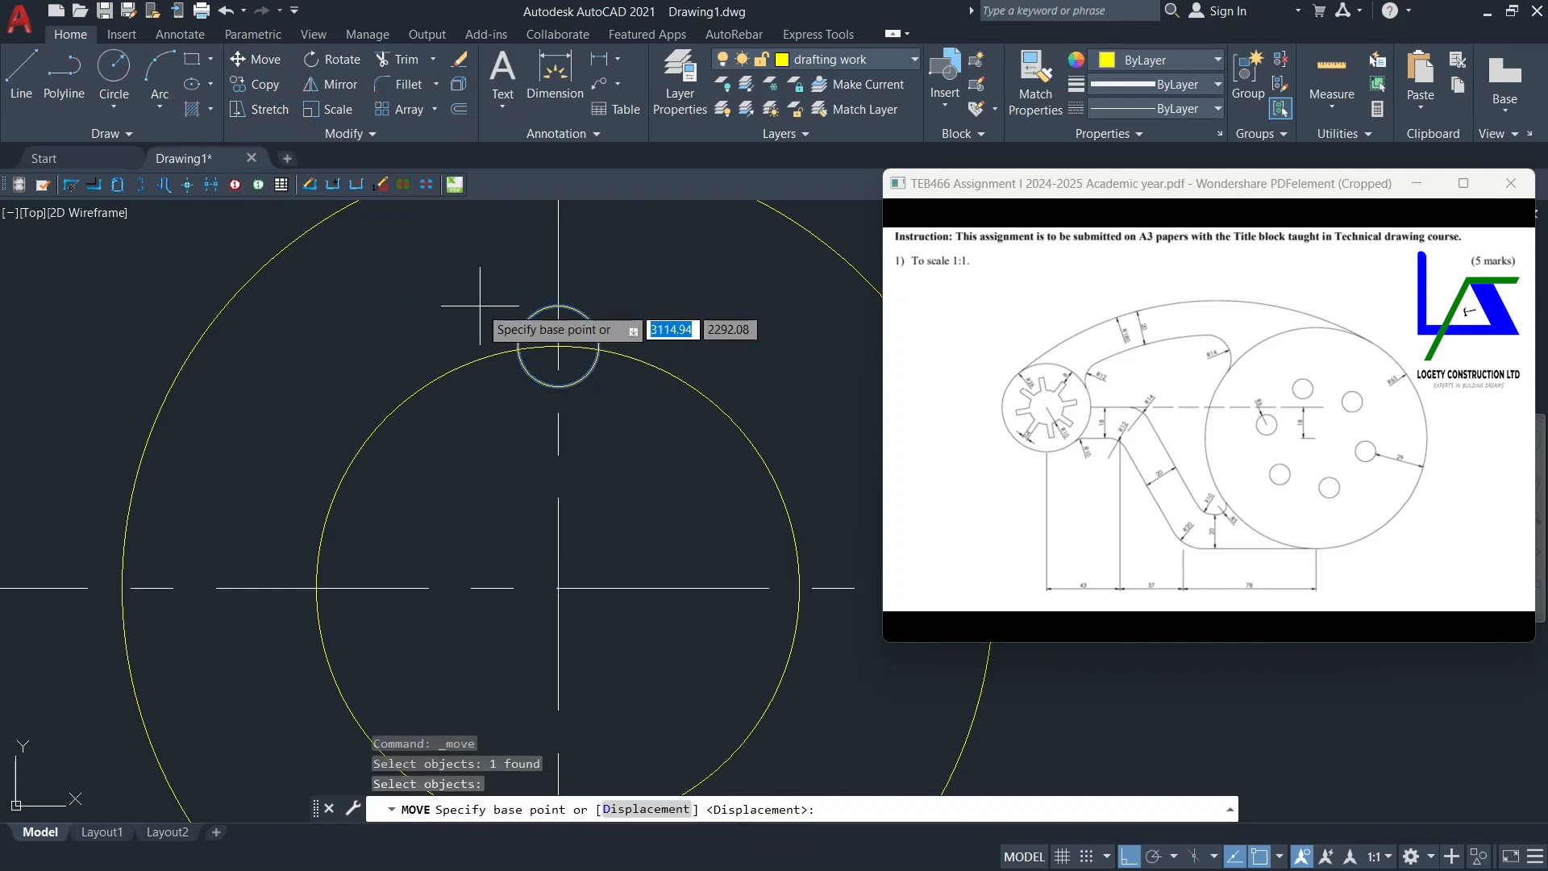
left_click(558, 306)
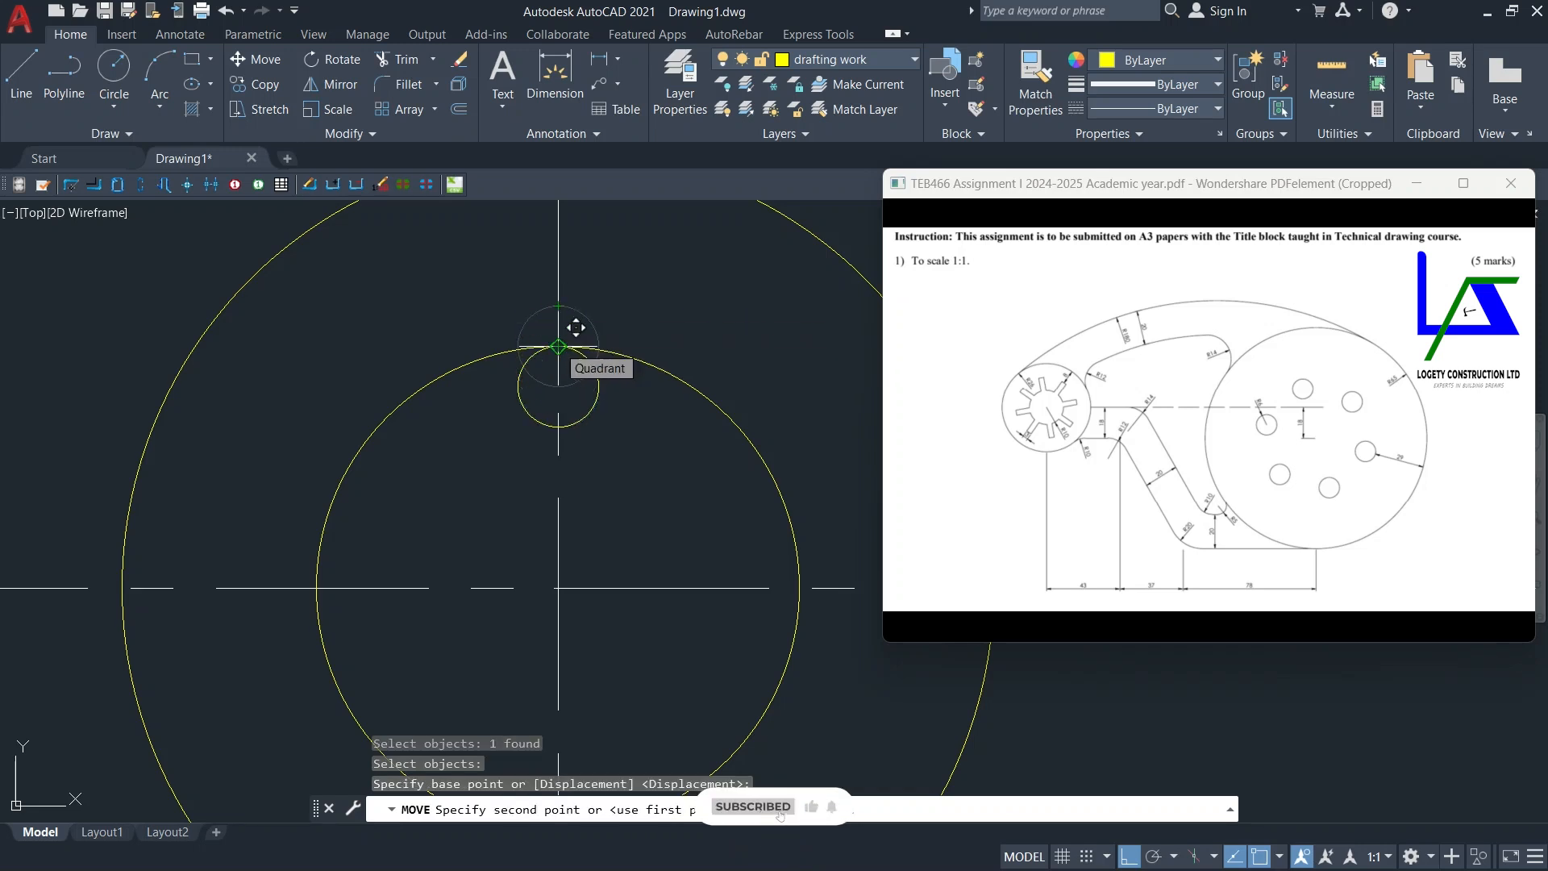
left_click(576, 327)
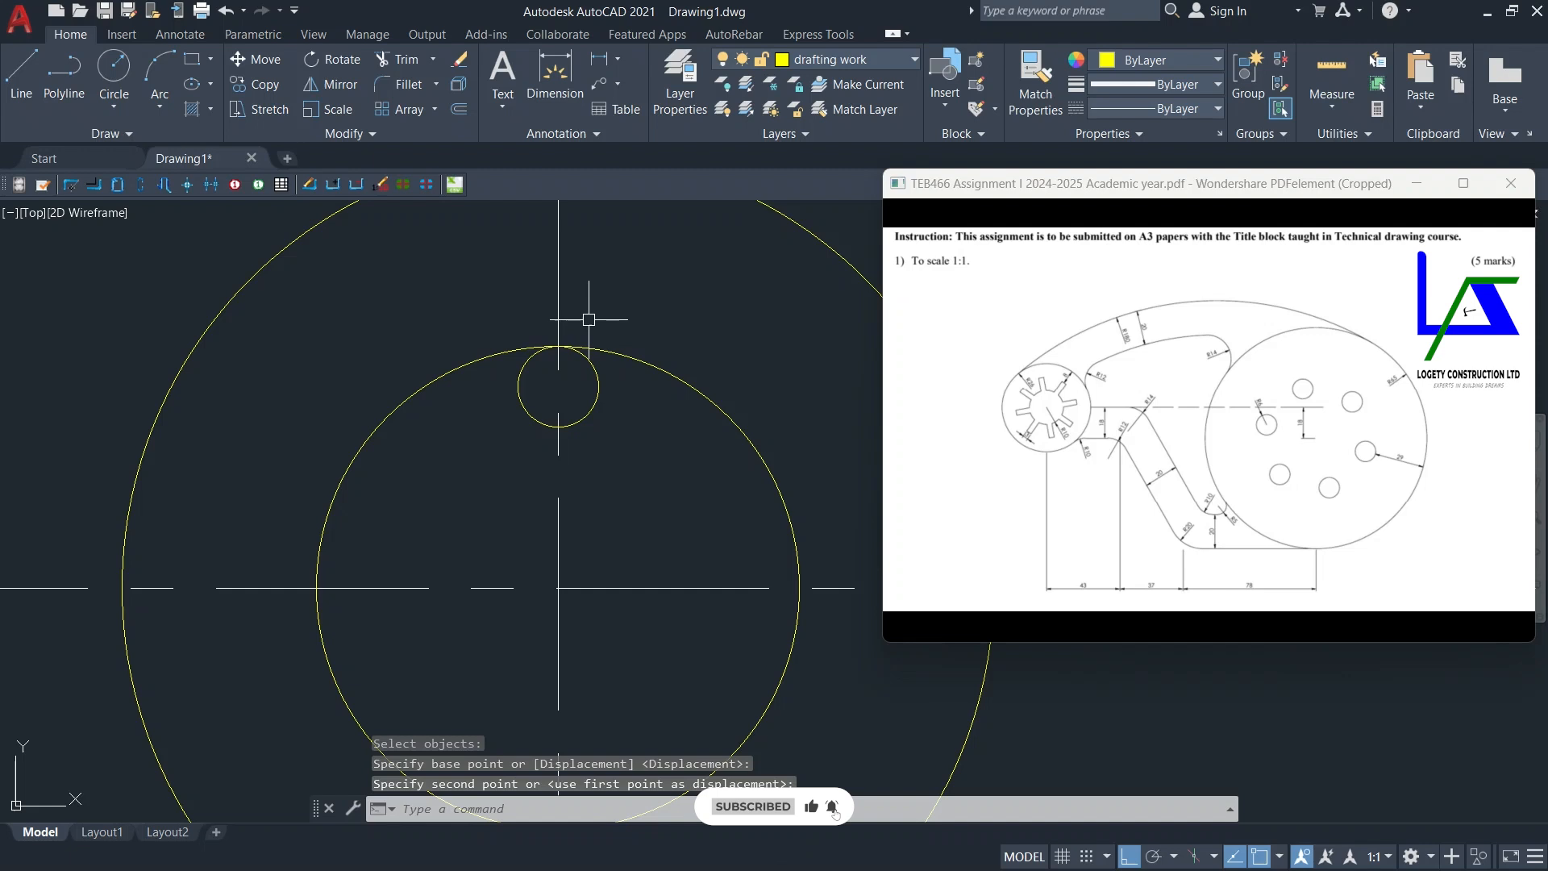
scroll(589, 319, "down", 1)
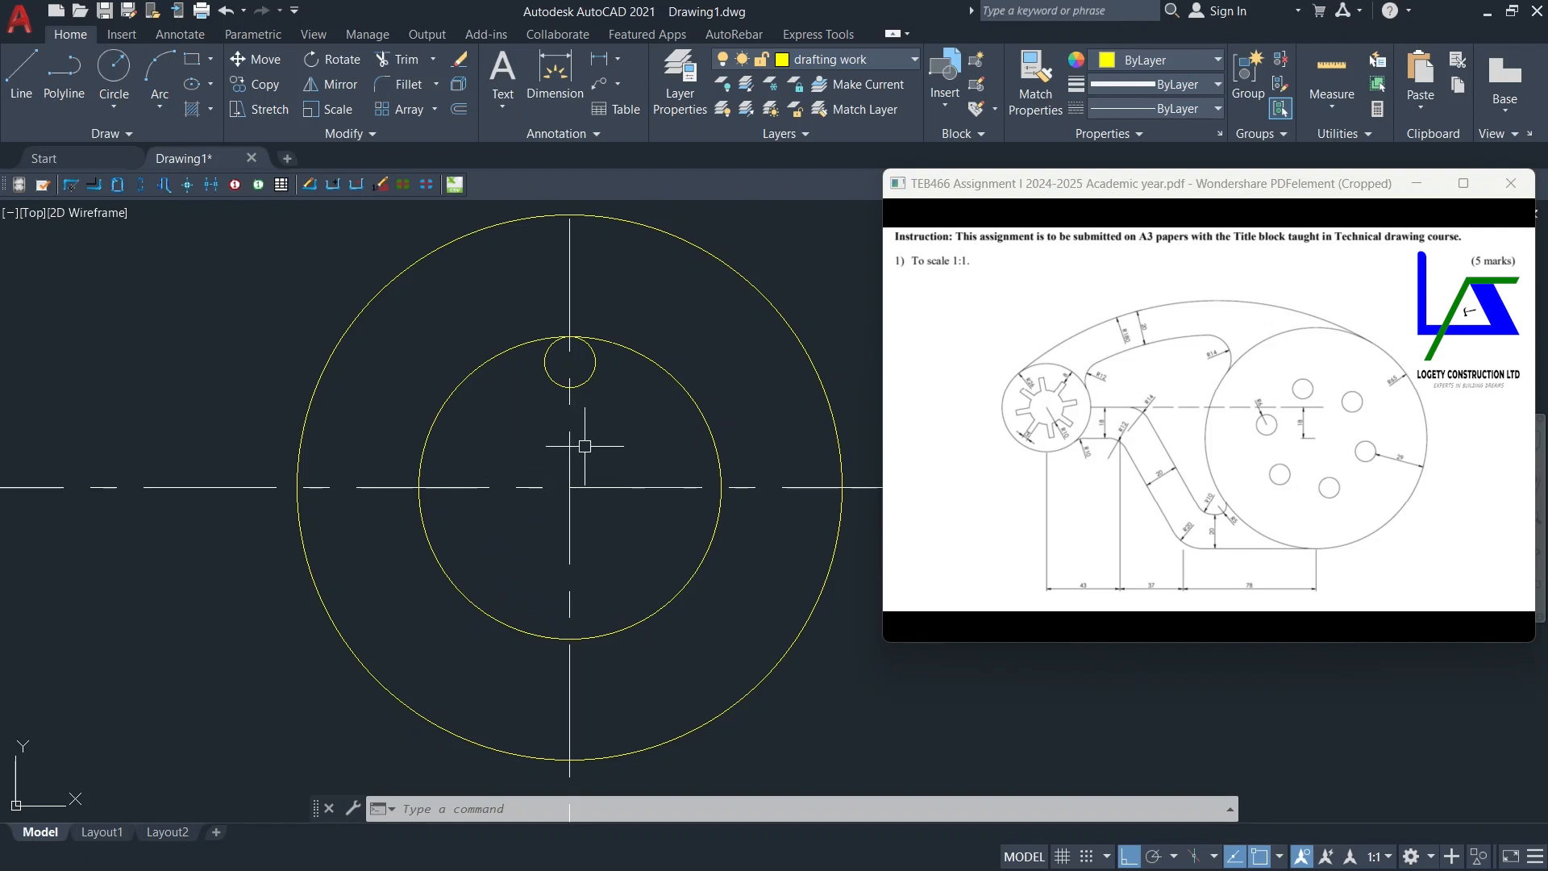
Step: Create a polar array of the 6 mm radius circle about the disc's center with 6 items filling 360 degrees
left_click(434, 110)
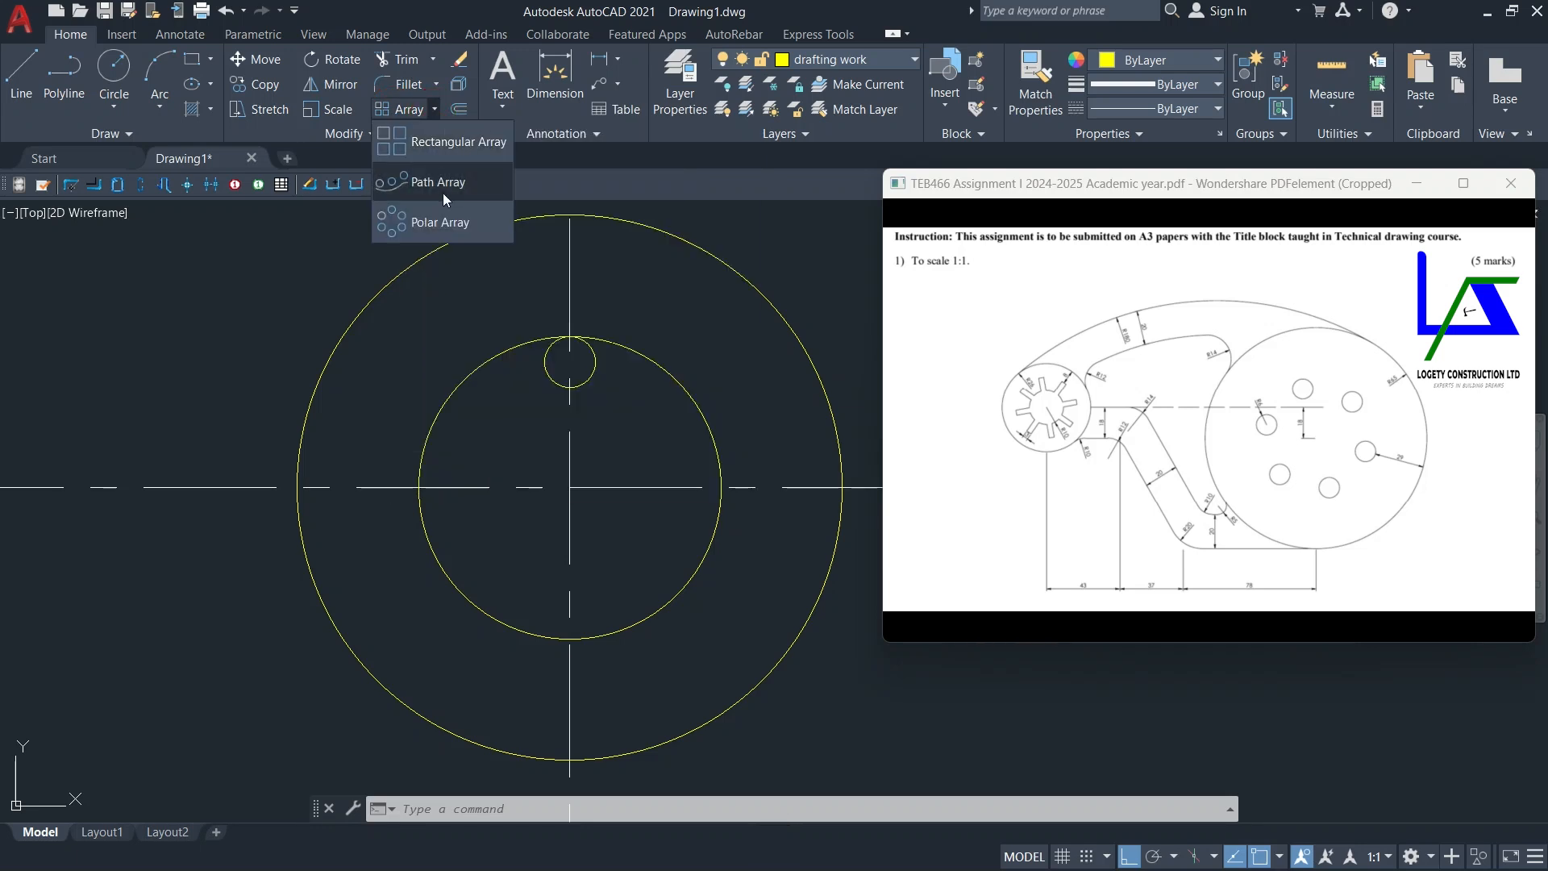
left_click(438, 219)
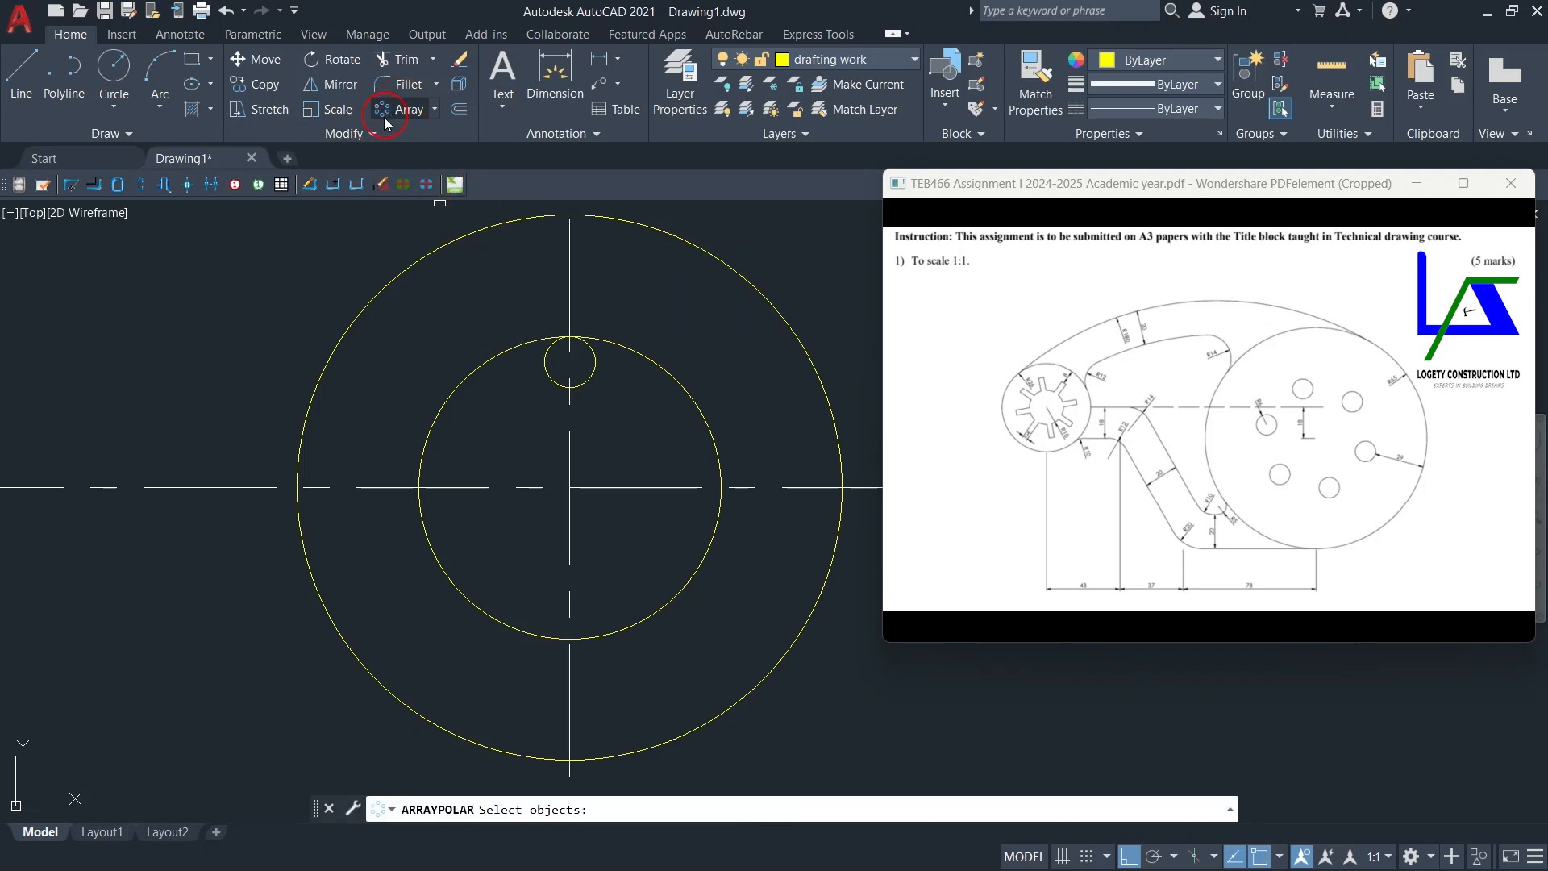
middle_click_drag(622, 416, 609, 408)
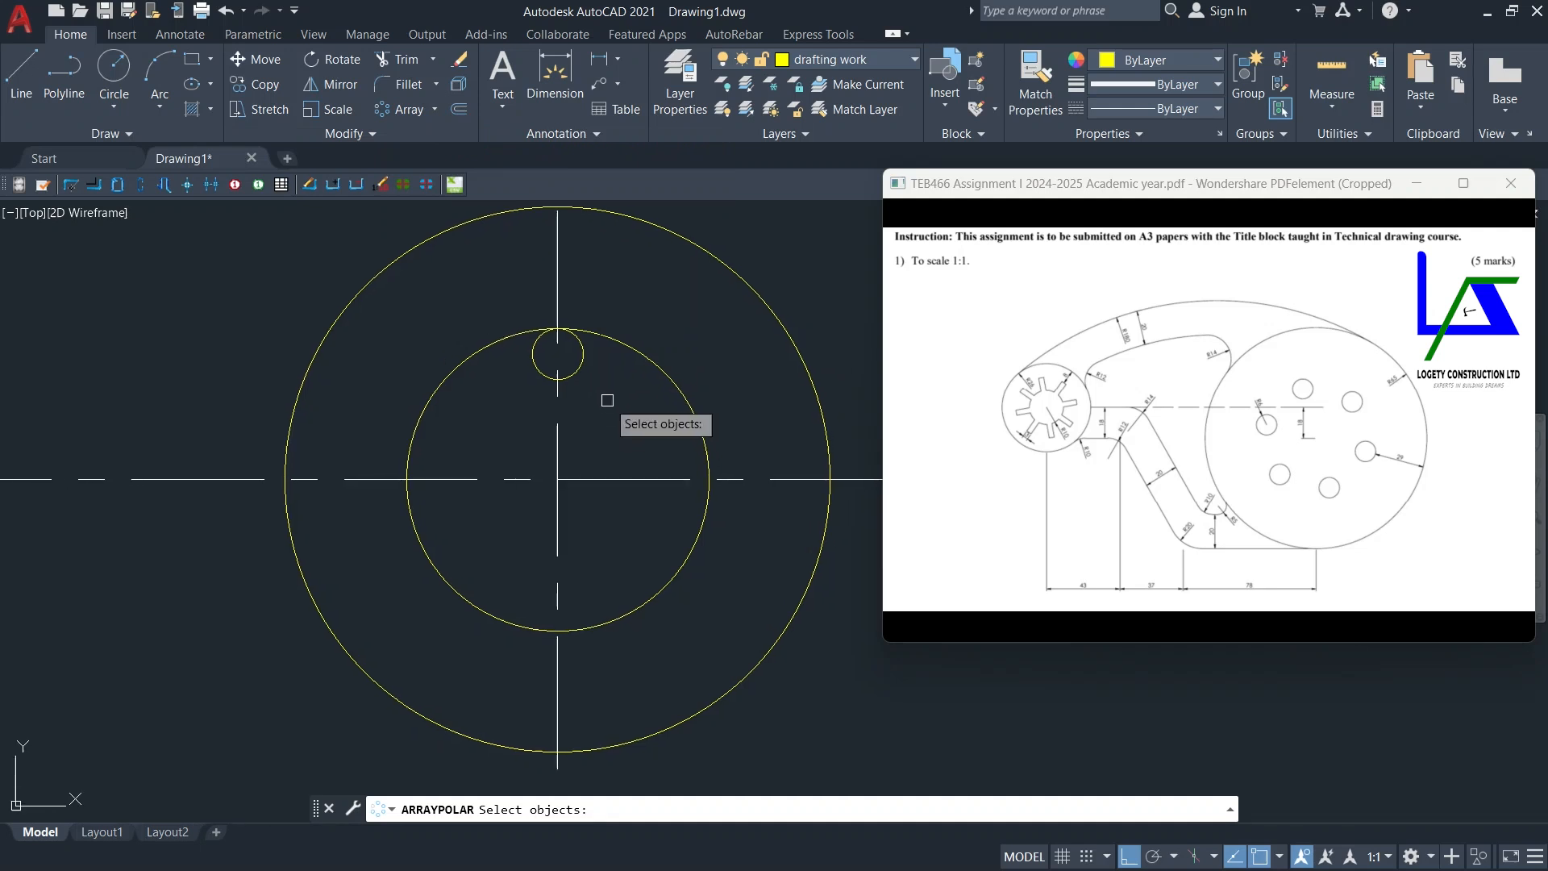
left_click(582, 366)
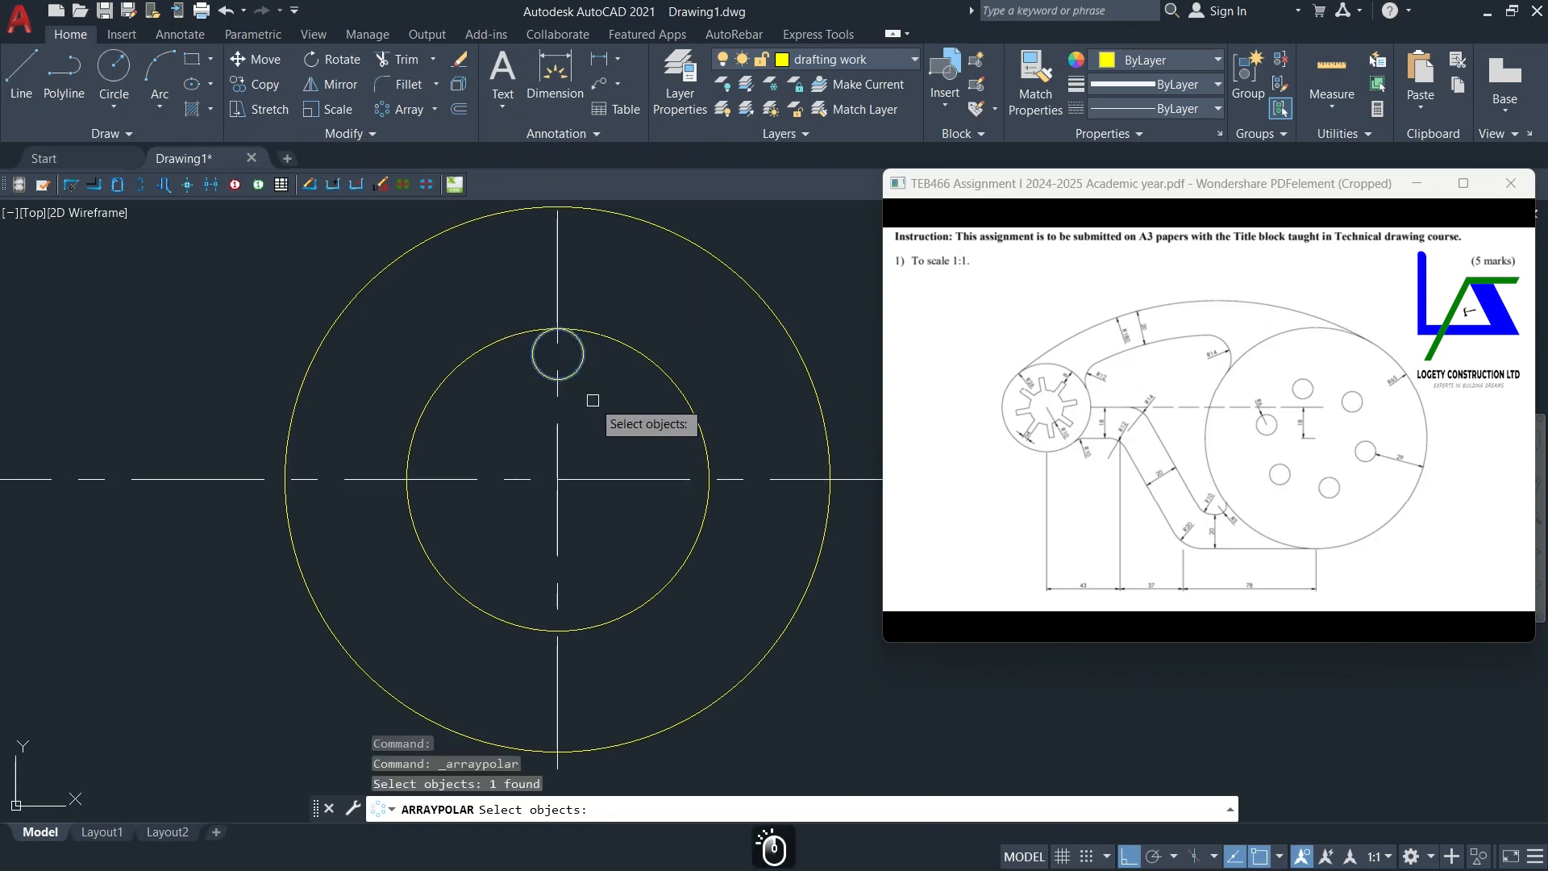
key("Return")
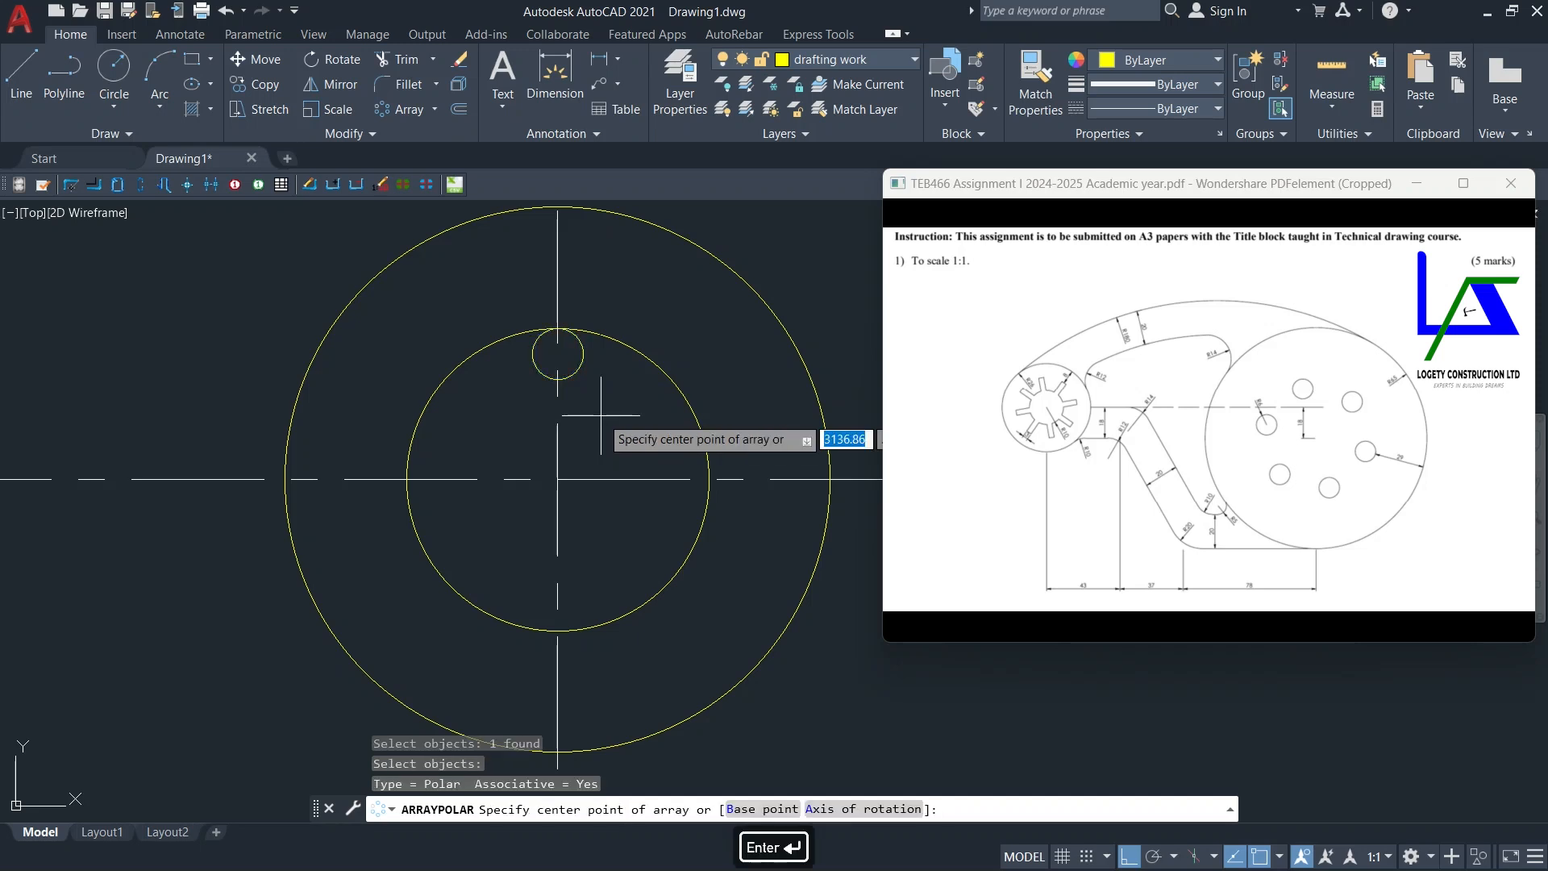
middle_click_drag(601, 415, 589, 405)
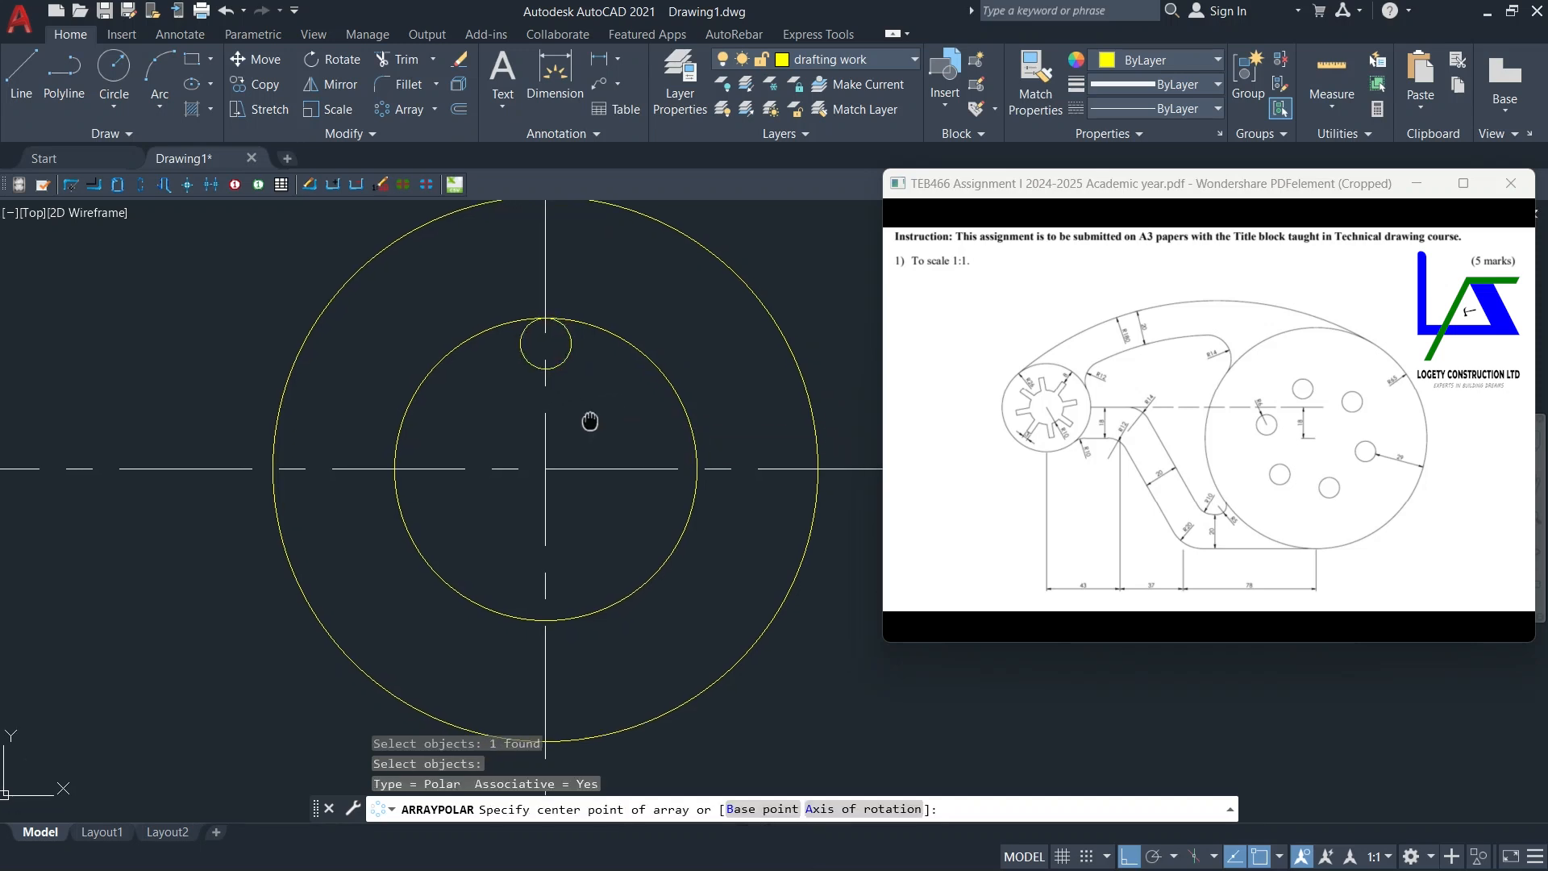
left_click(545, 468)
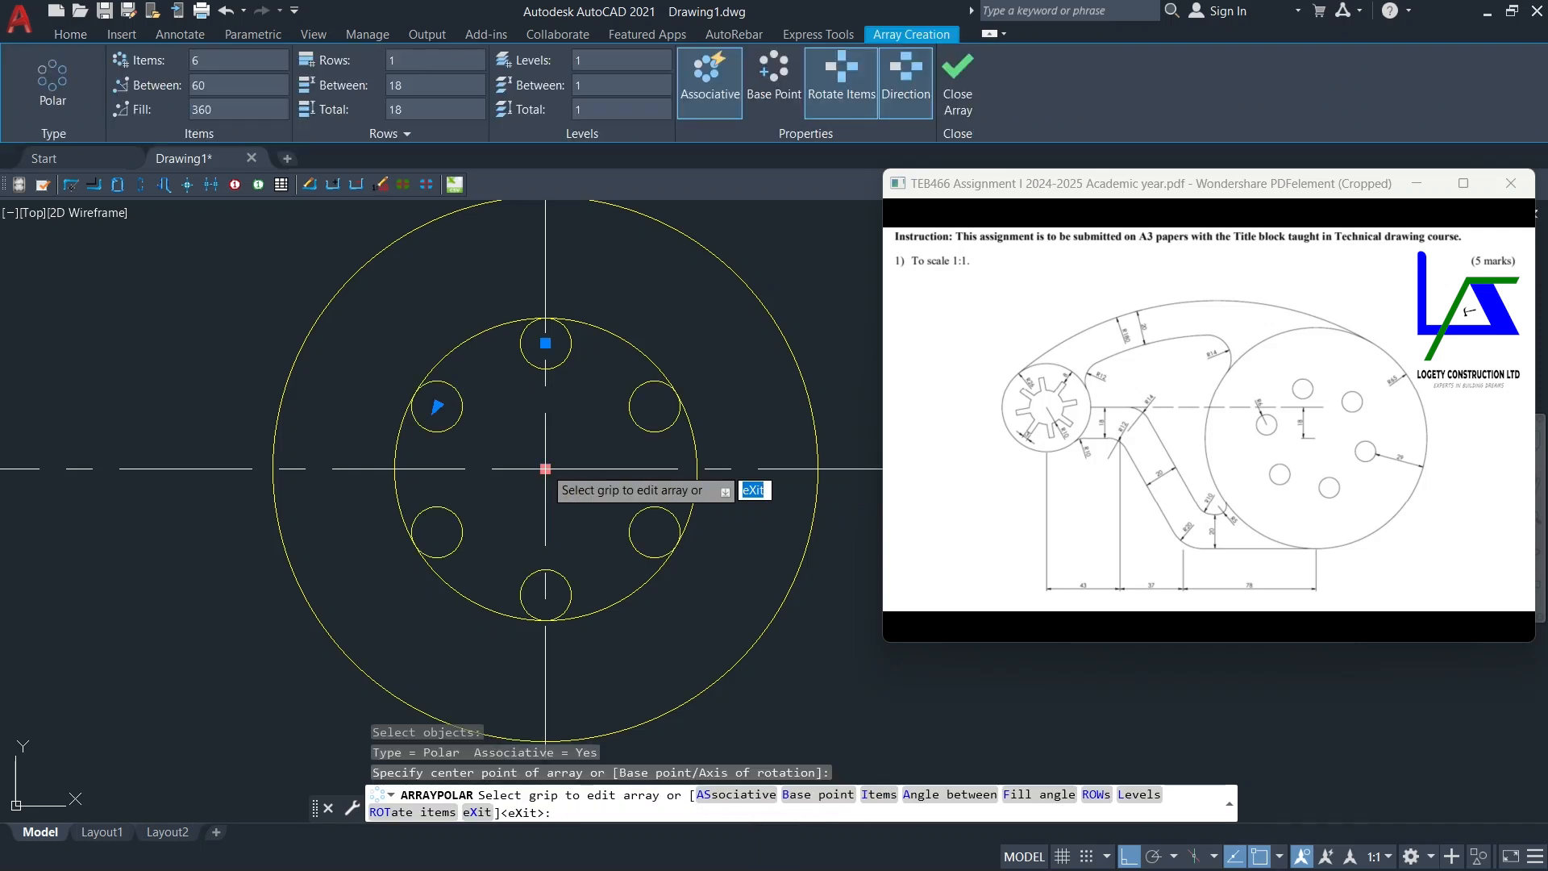
left_click(218, 63)
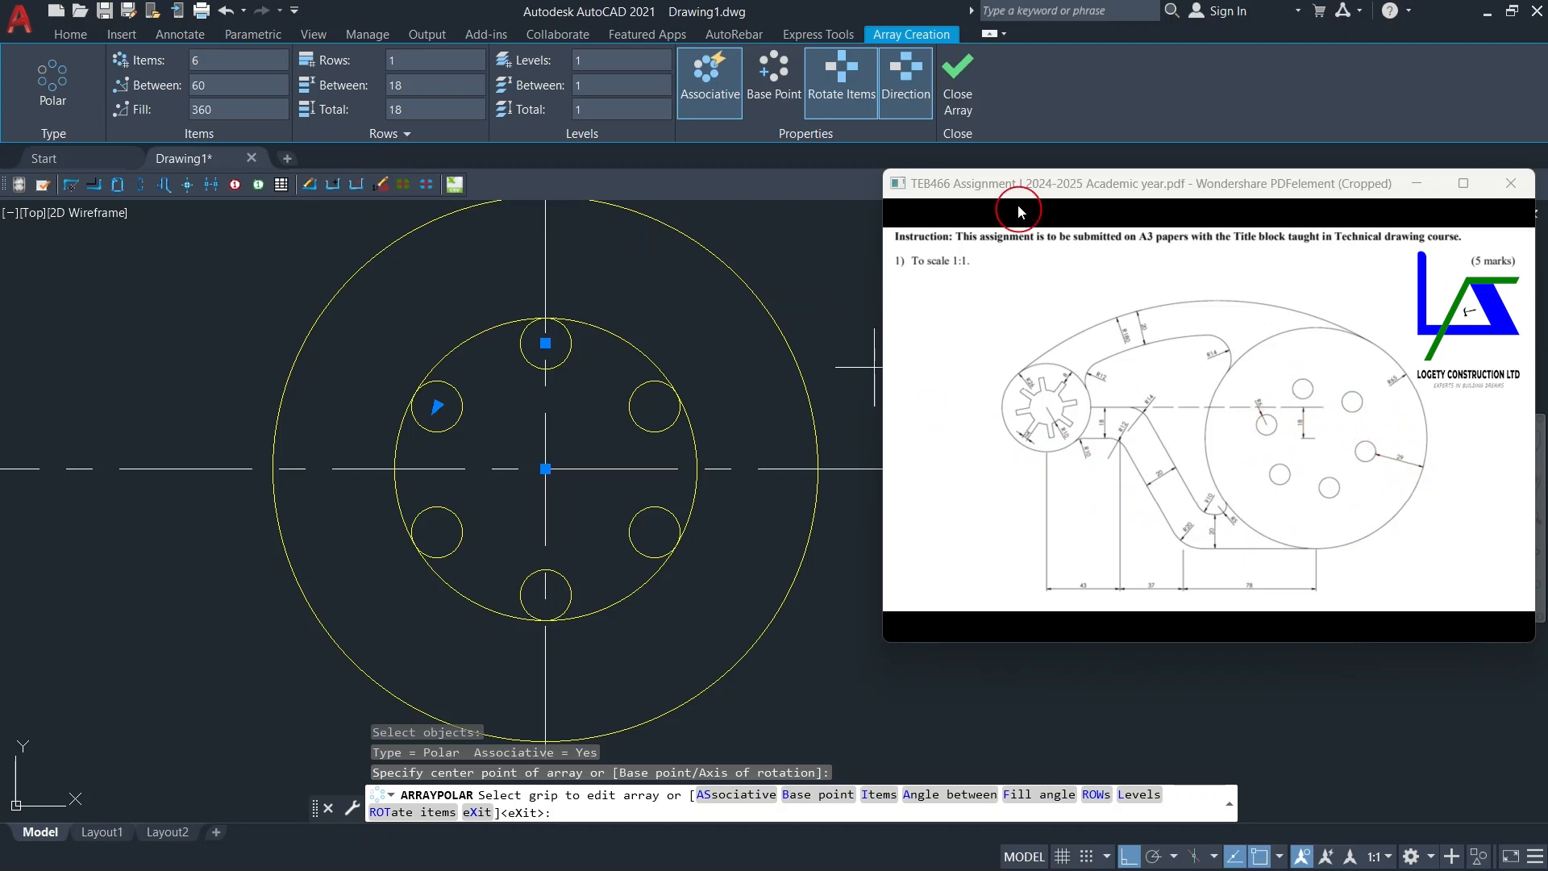
left_click(969, 92)
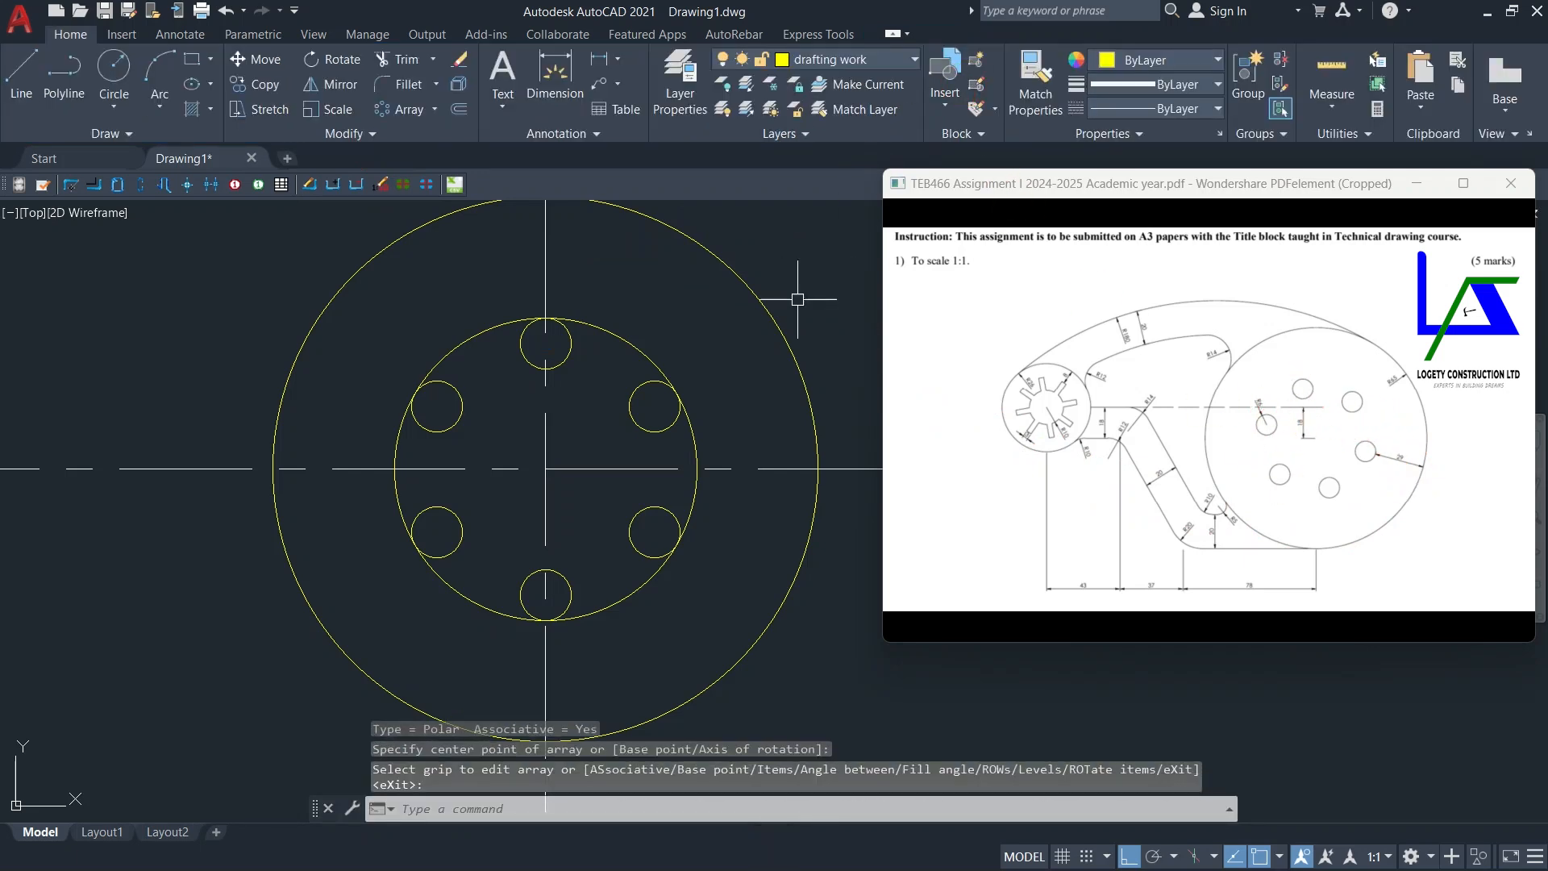
Step: Offset the disc's horizontal centerline 18 mm upward
scroll(704, 365, "down", 2)
middle_click_drag(661, 371, 773, 354)
scroll(774, 355, "down", 2)
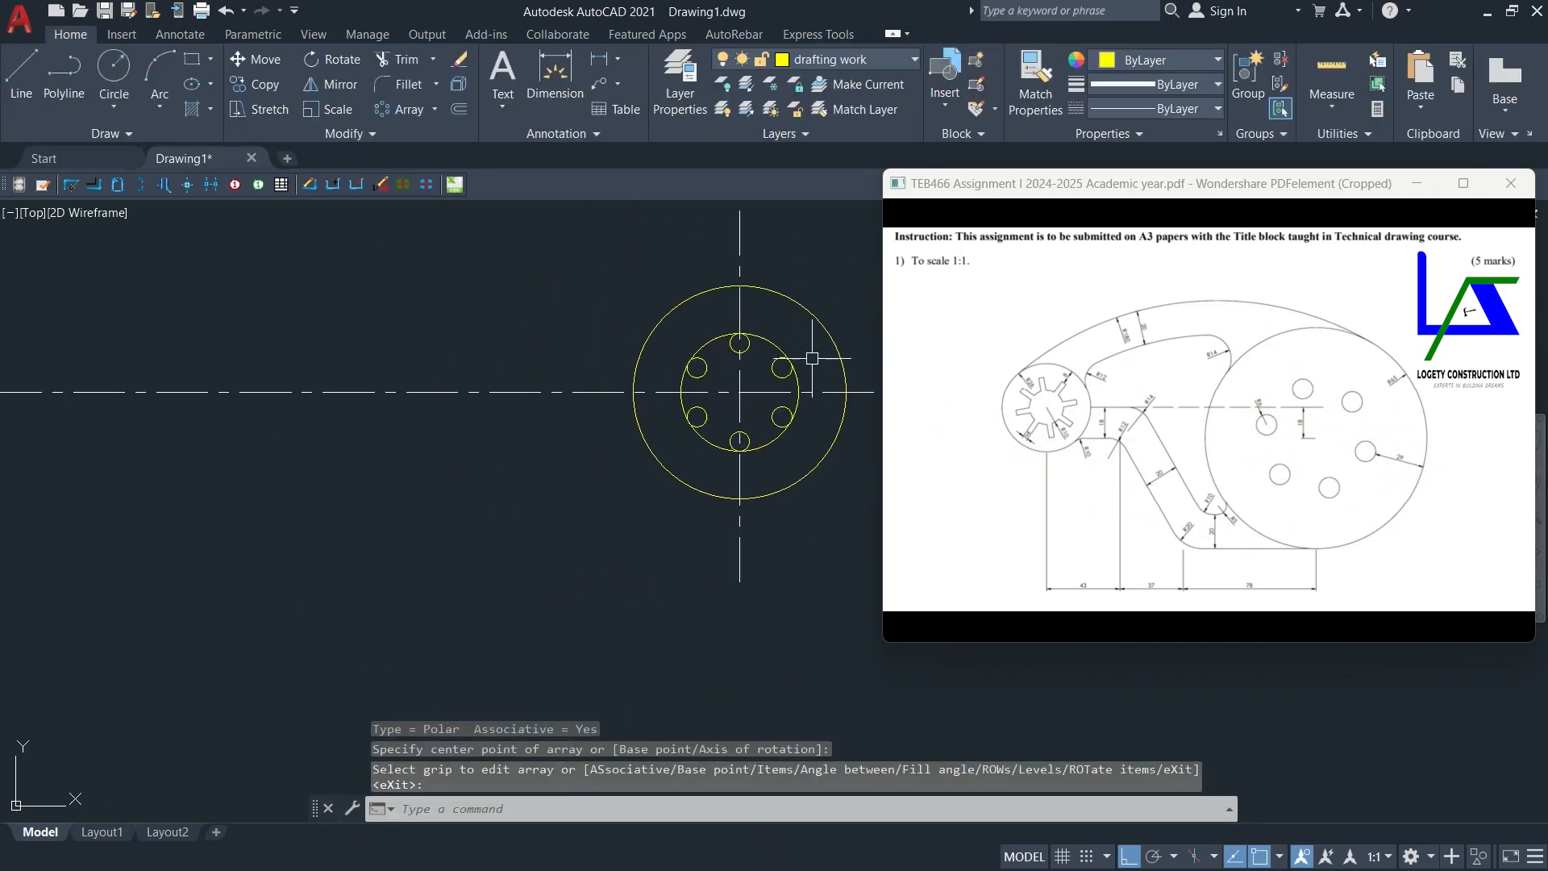
middle_click_drag(686, 391, 701, 430)
scroll(658, 442, "down", 2)
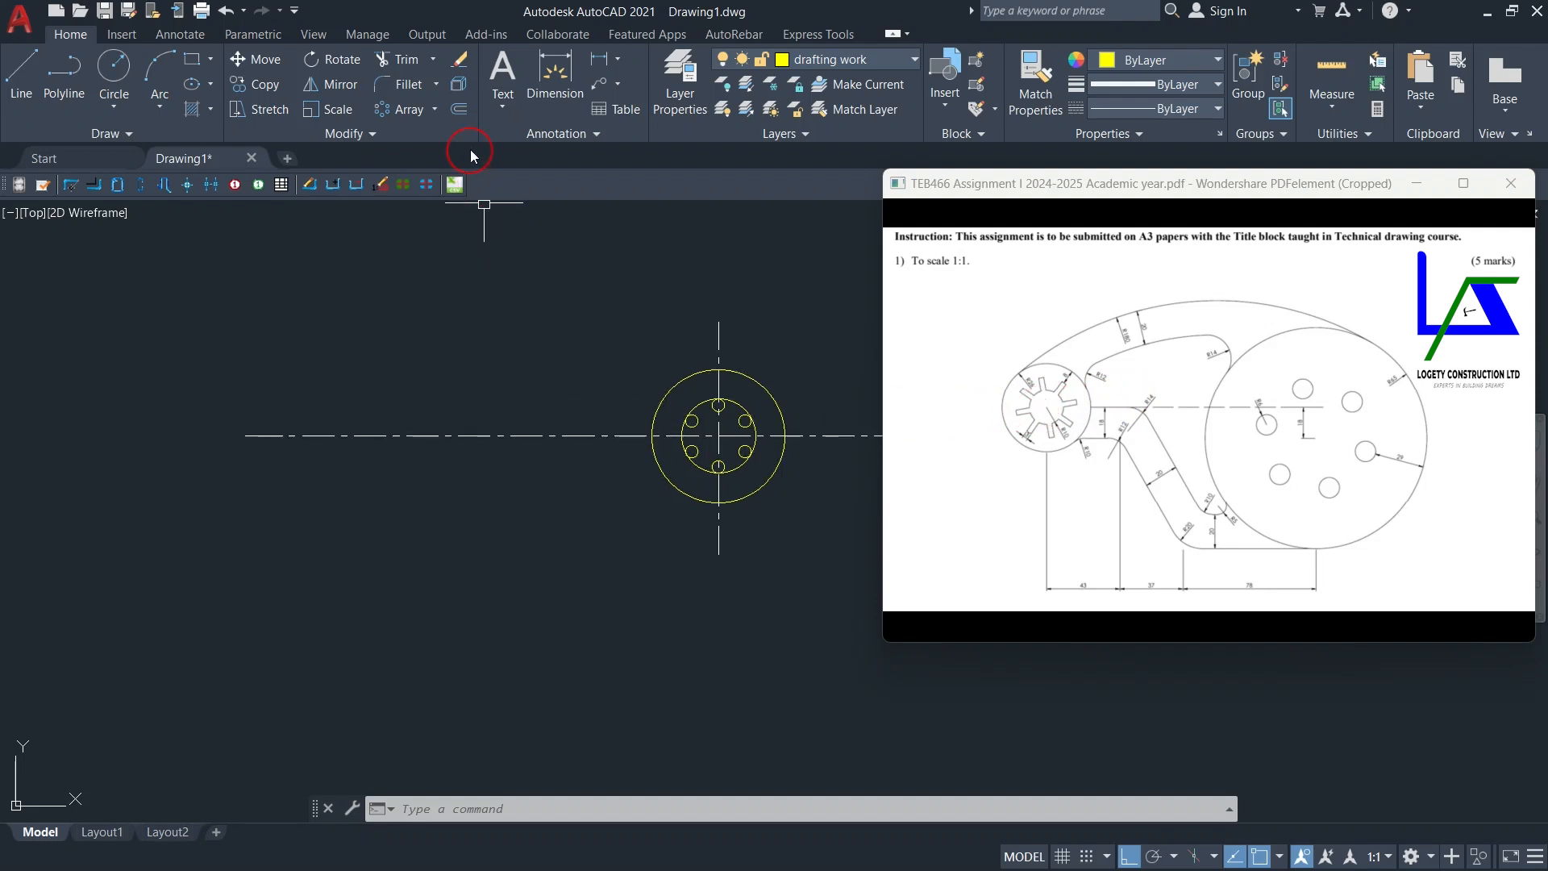
left_click(459, 109)
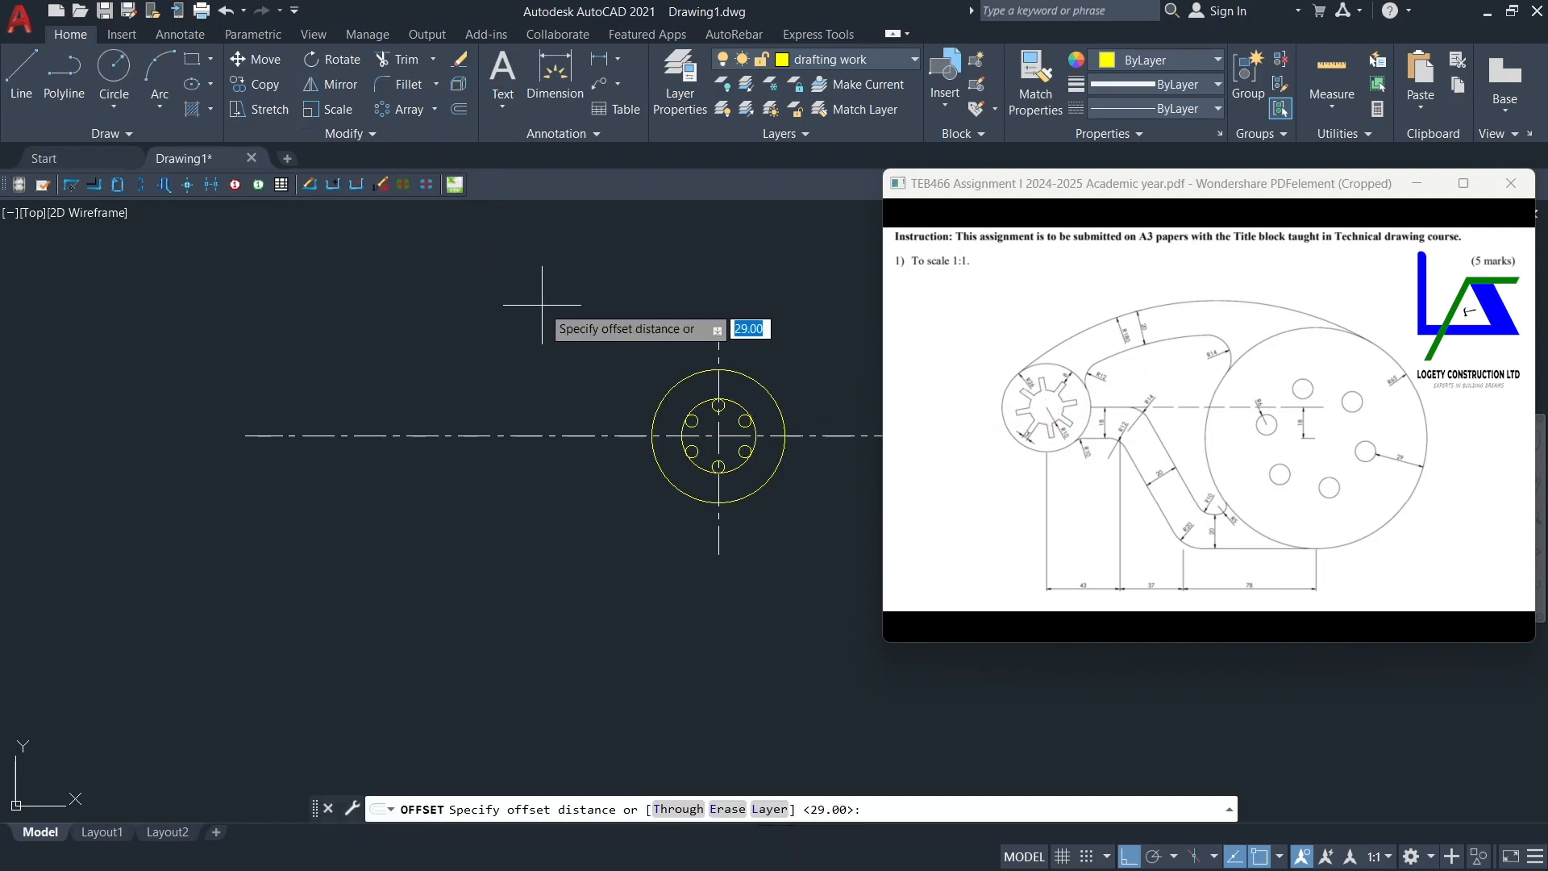
type("18")
key("Return")
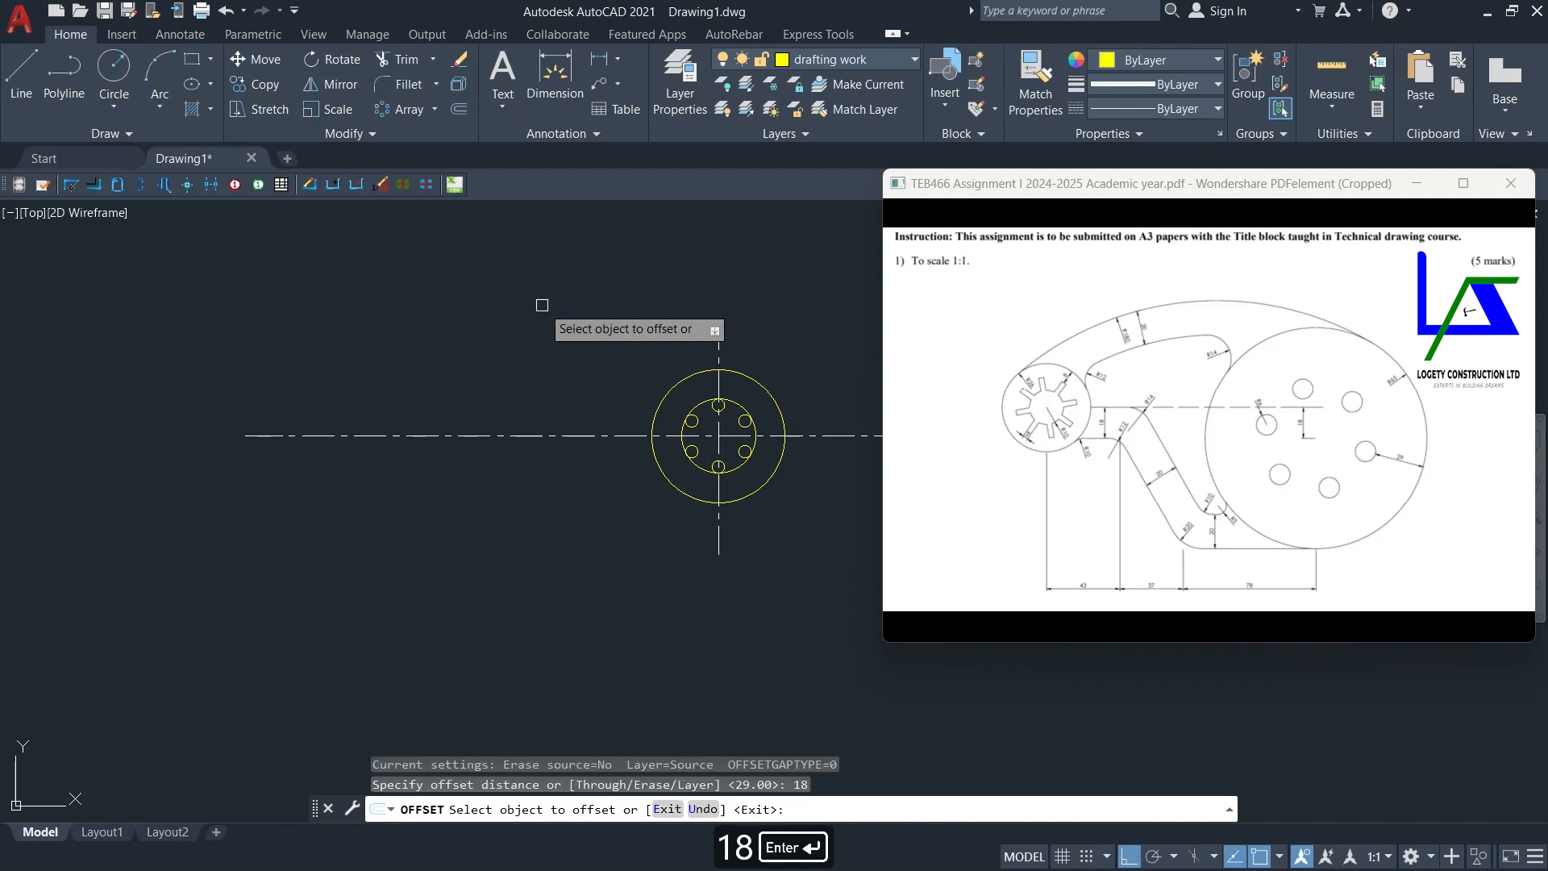
left_click(578, 436)
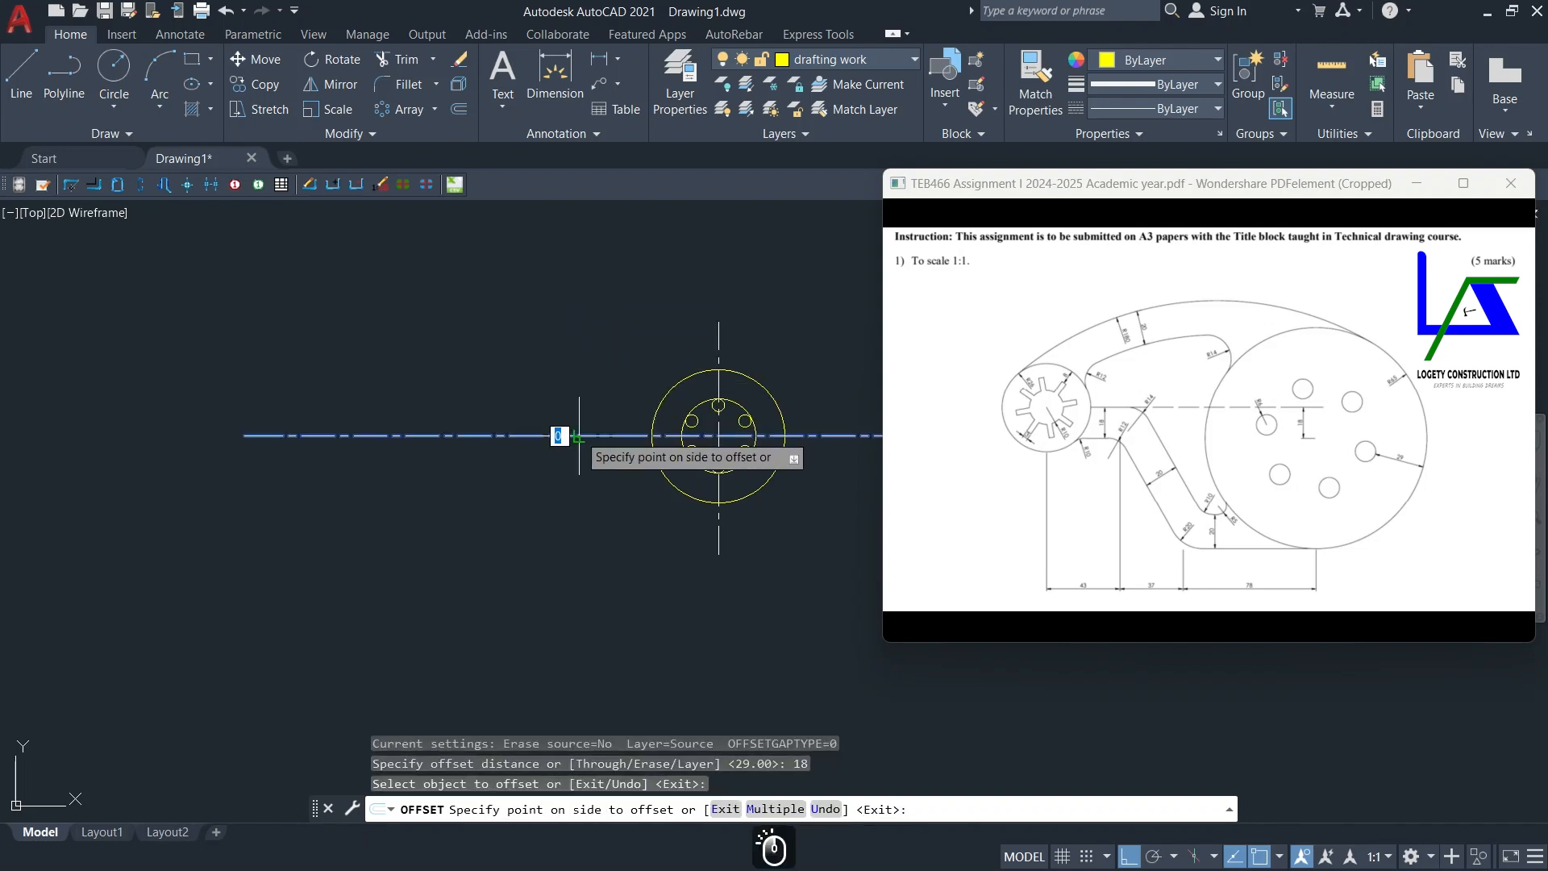
left_click(584, 372)
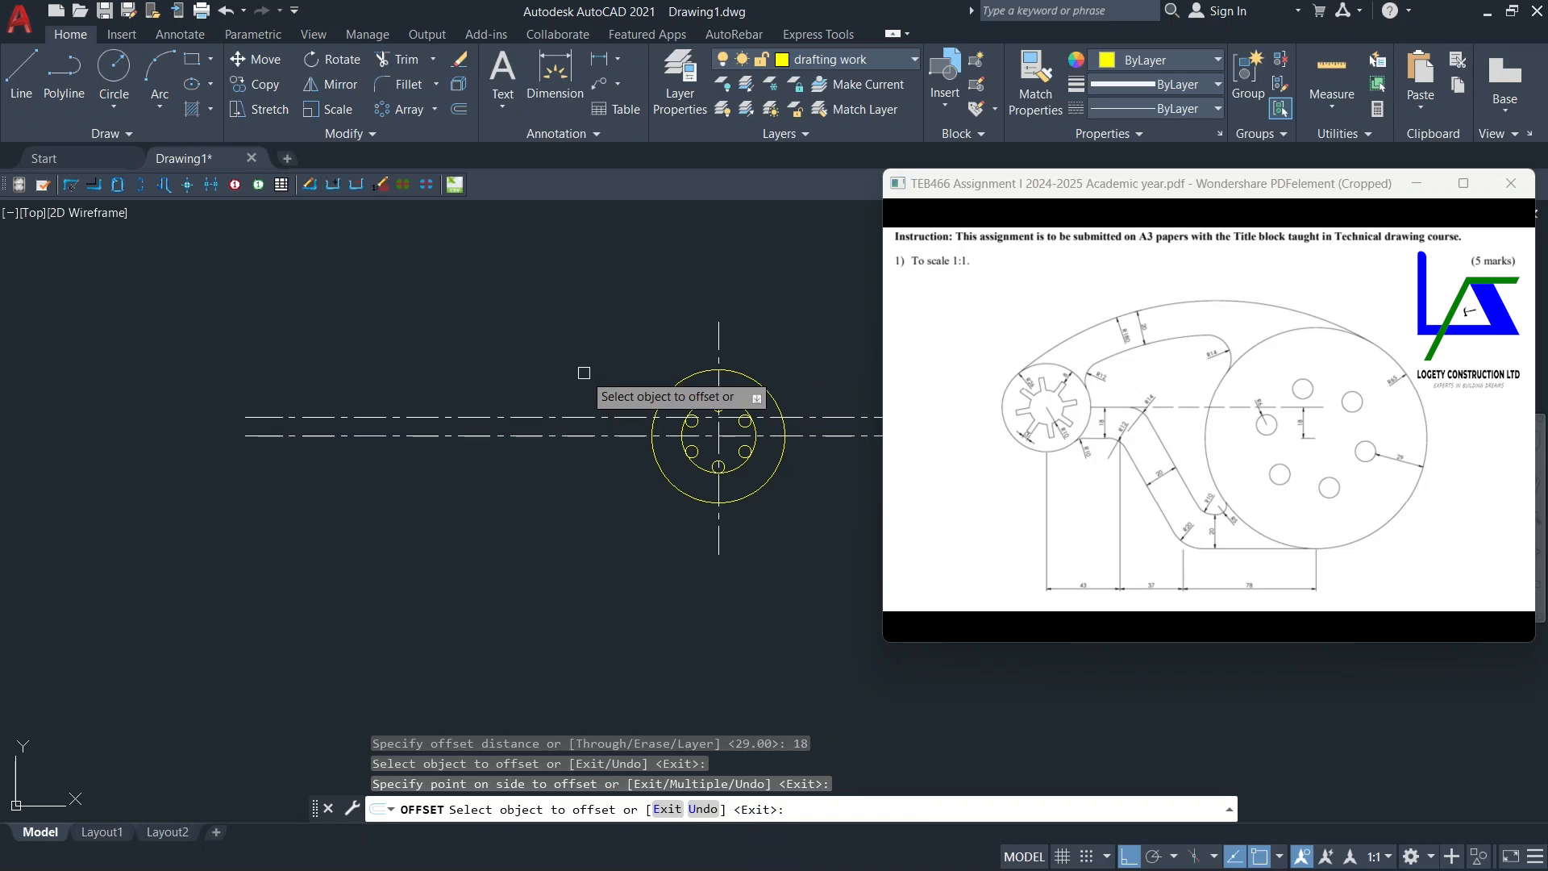
key("Escape")
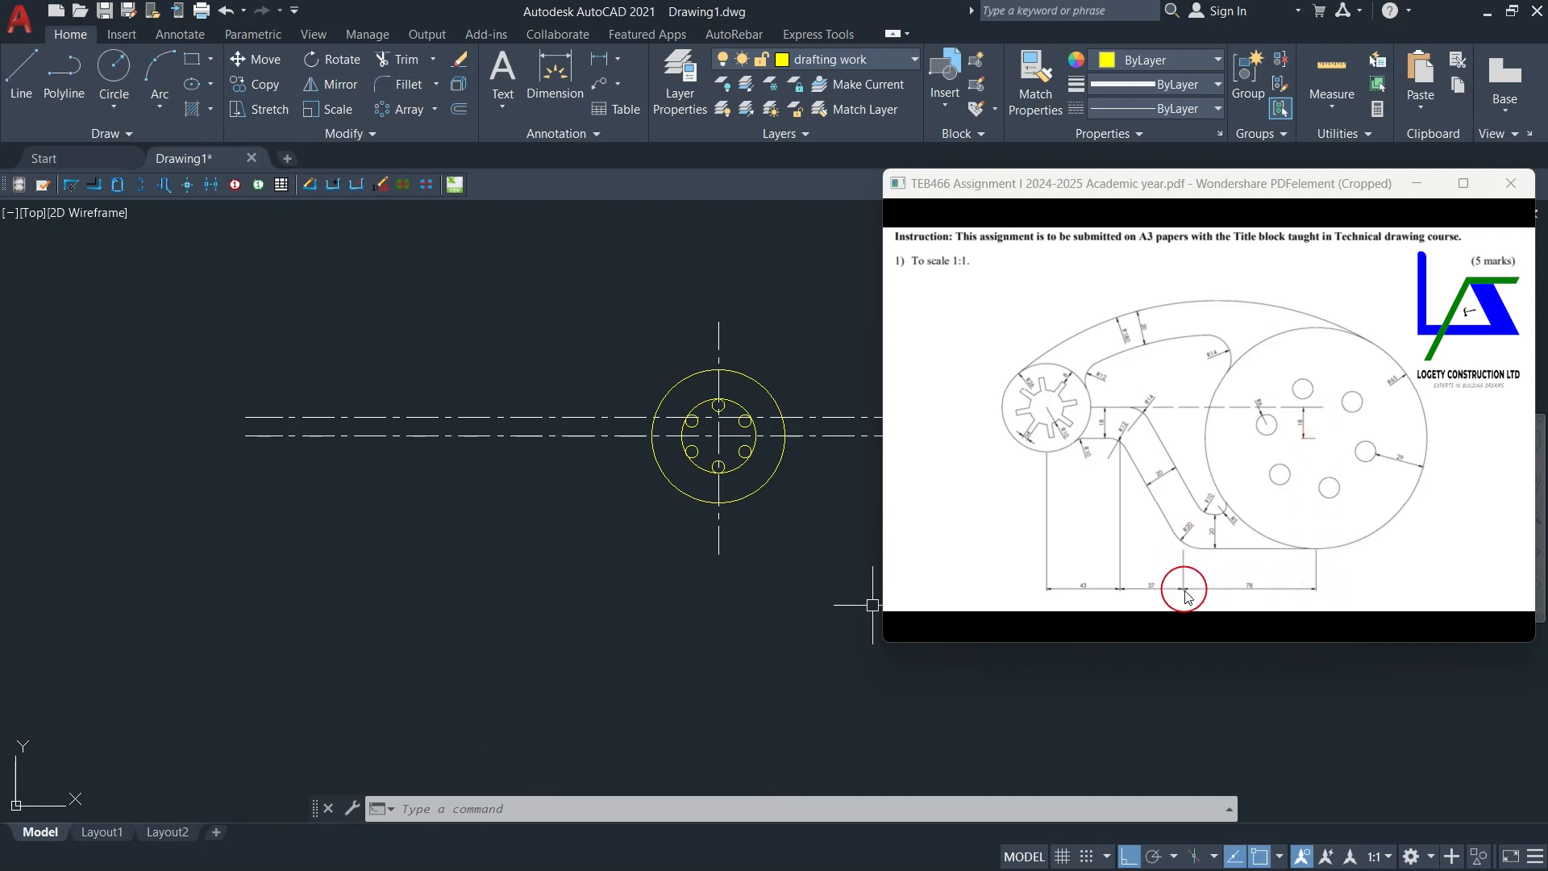
Step: Widen the assignment reference window slightly and offset the disc's vertical centerline 78 mm to the left
left_click_drag(878, 510, 853, 508)
left_click(731, 524)
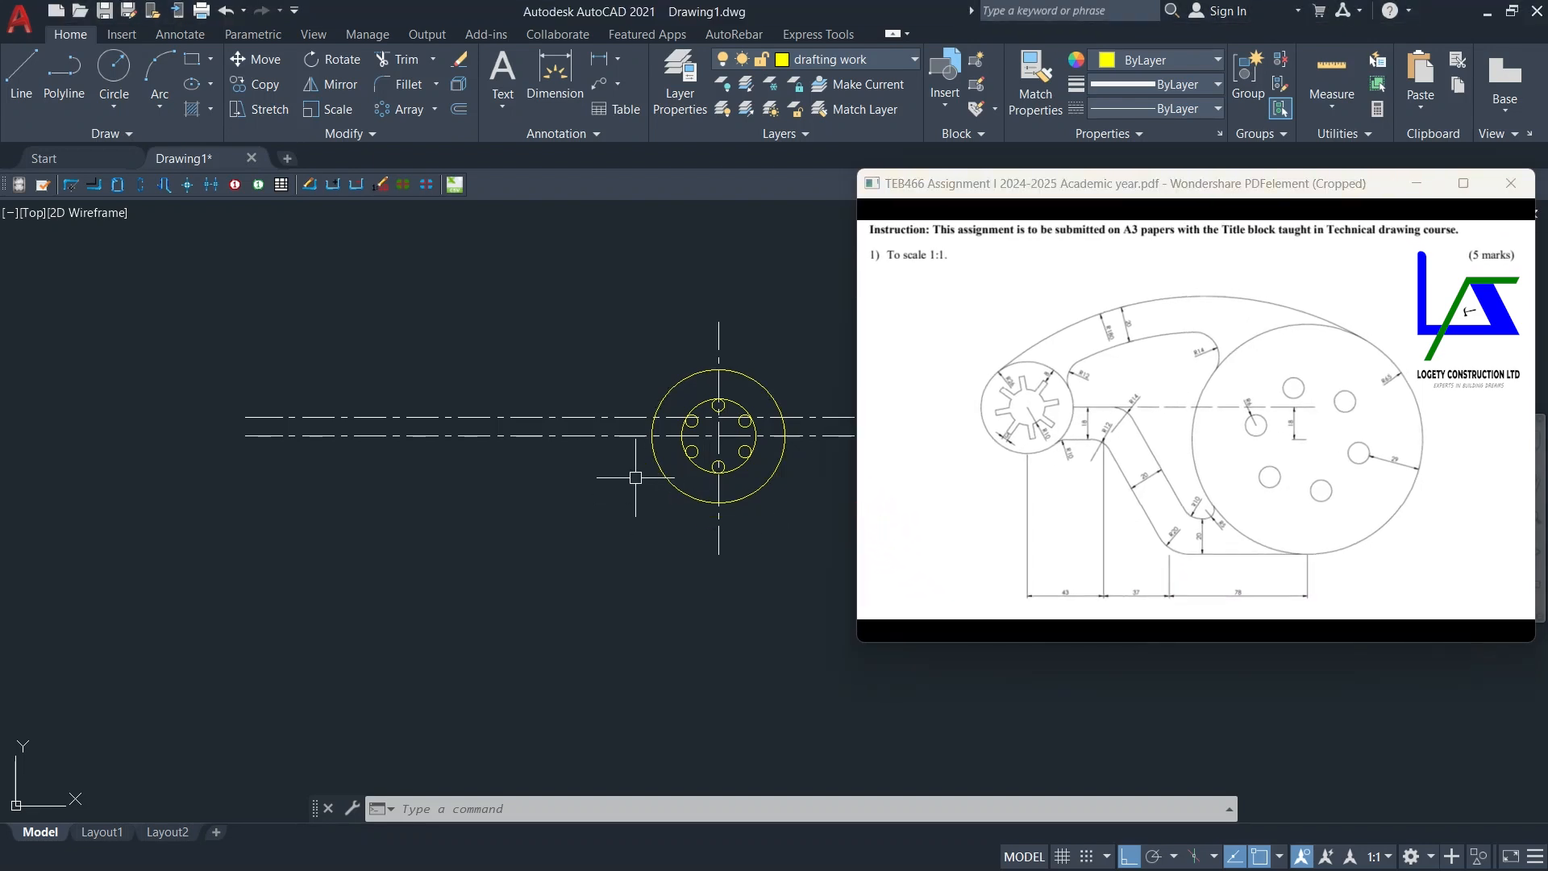
left_click(458, 110)
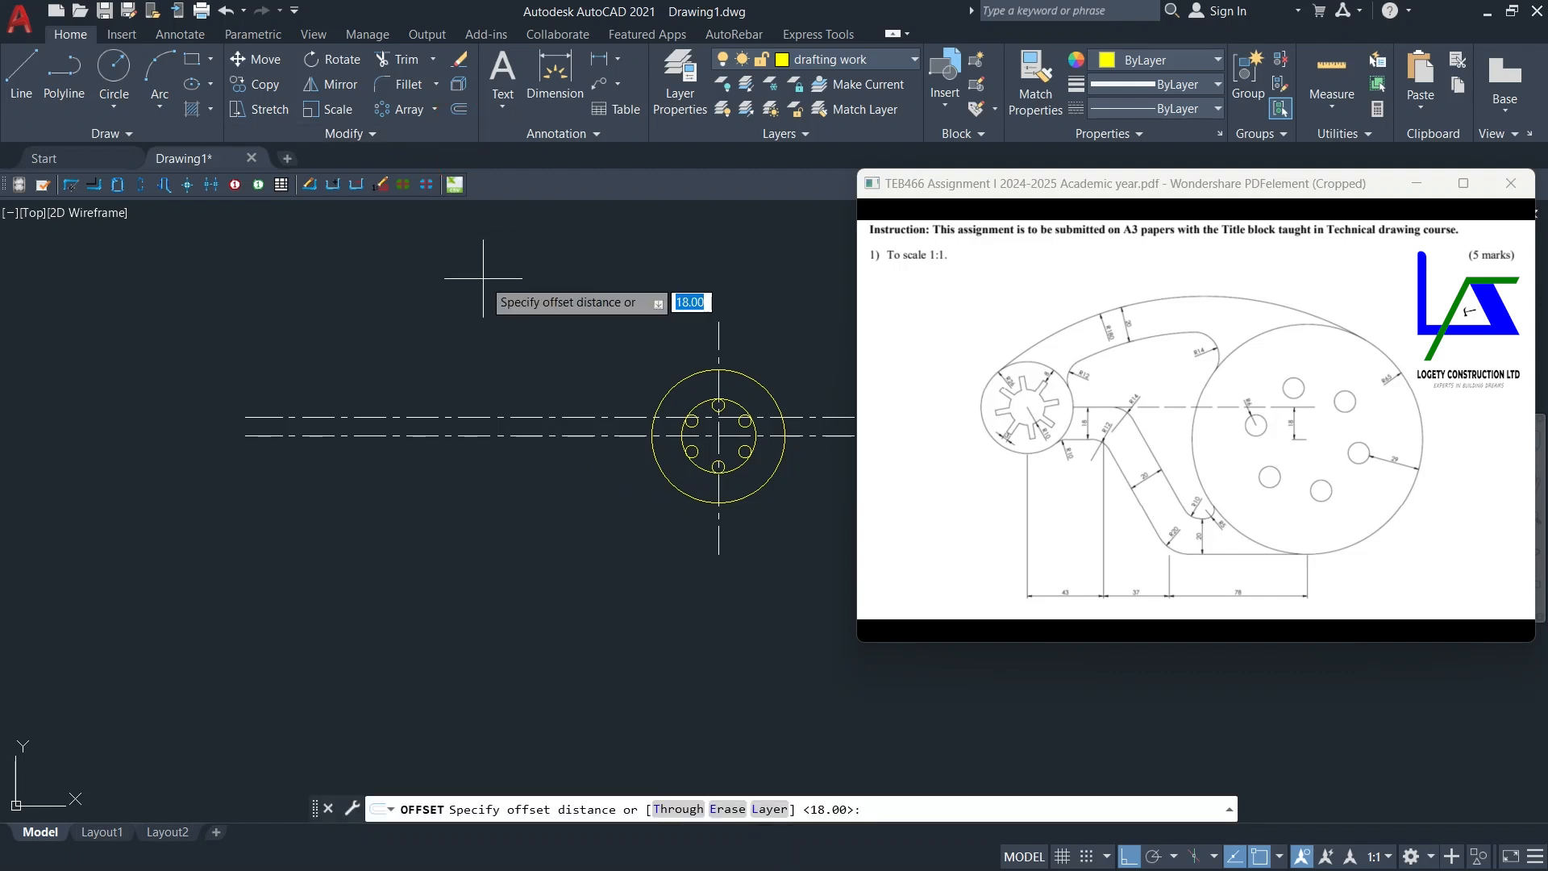
type("78")
key("Return")
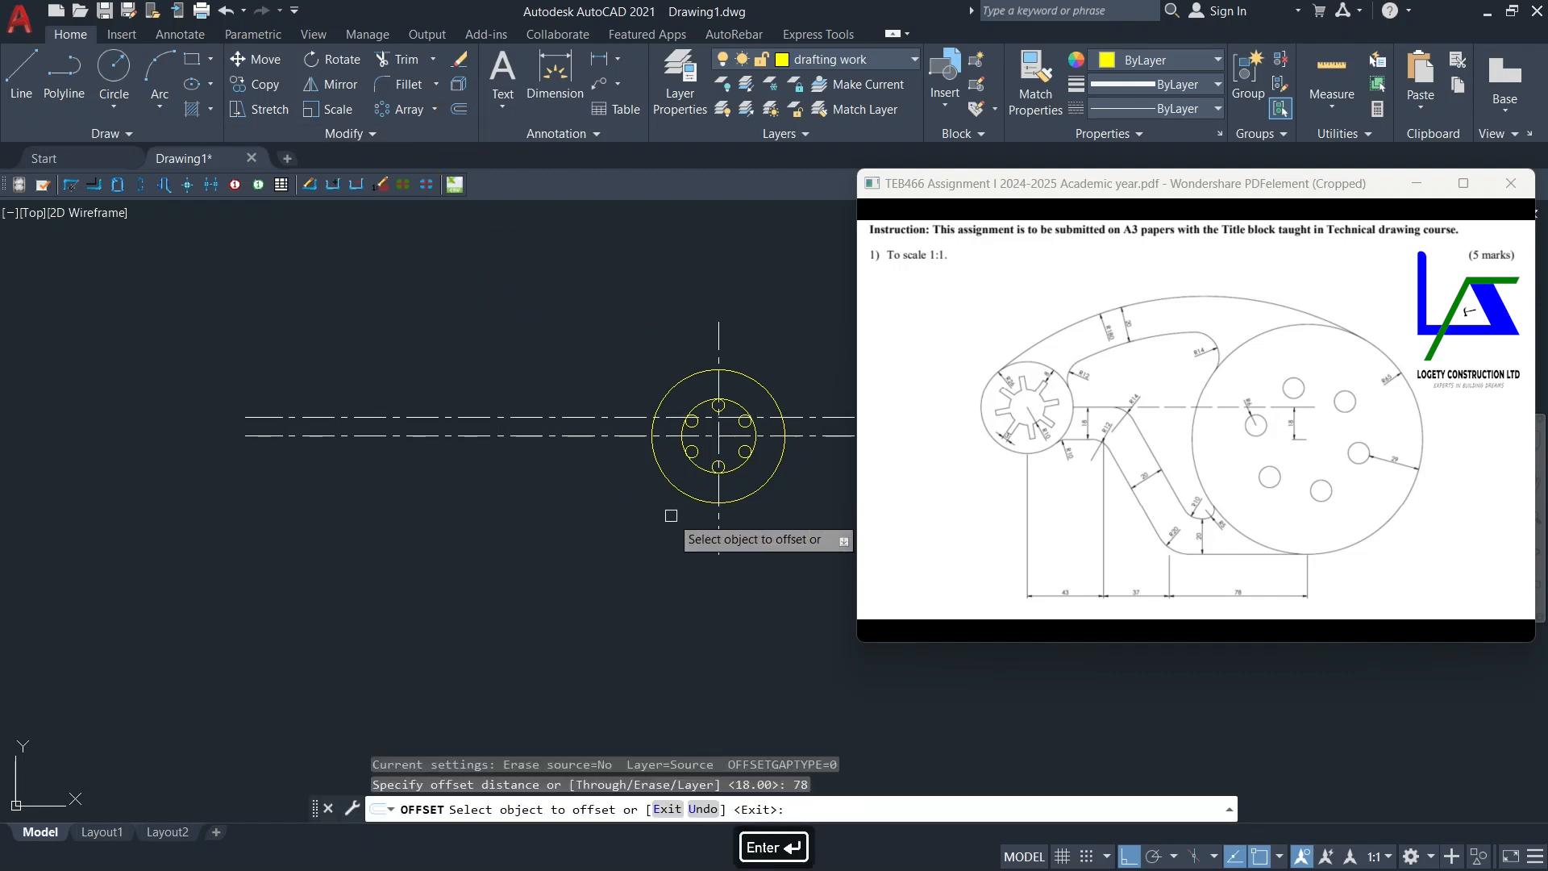
left_click(719, 534)
left_click(544, 520)
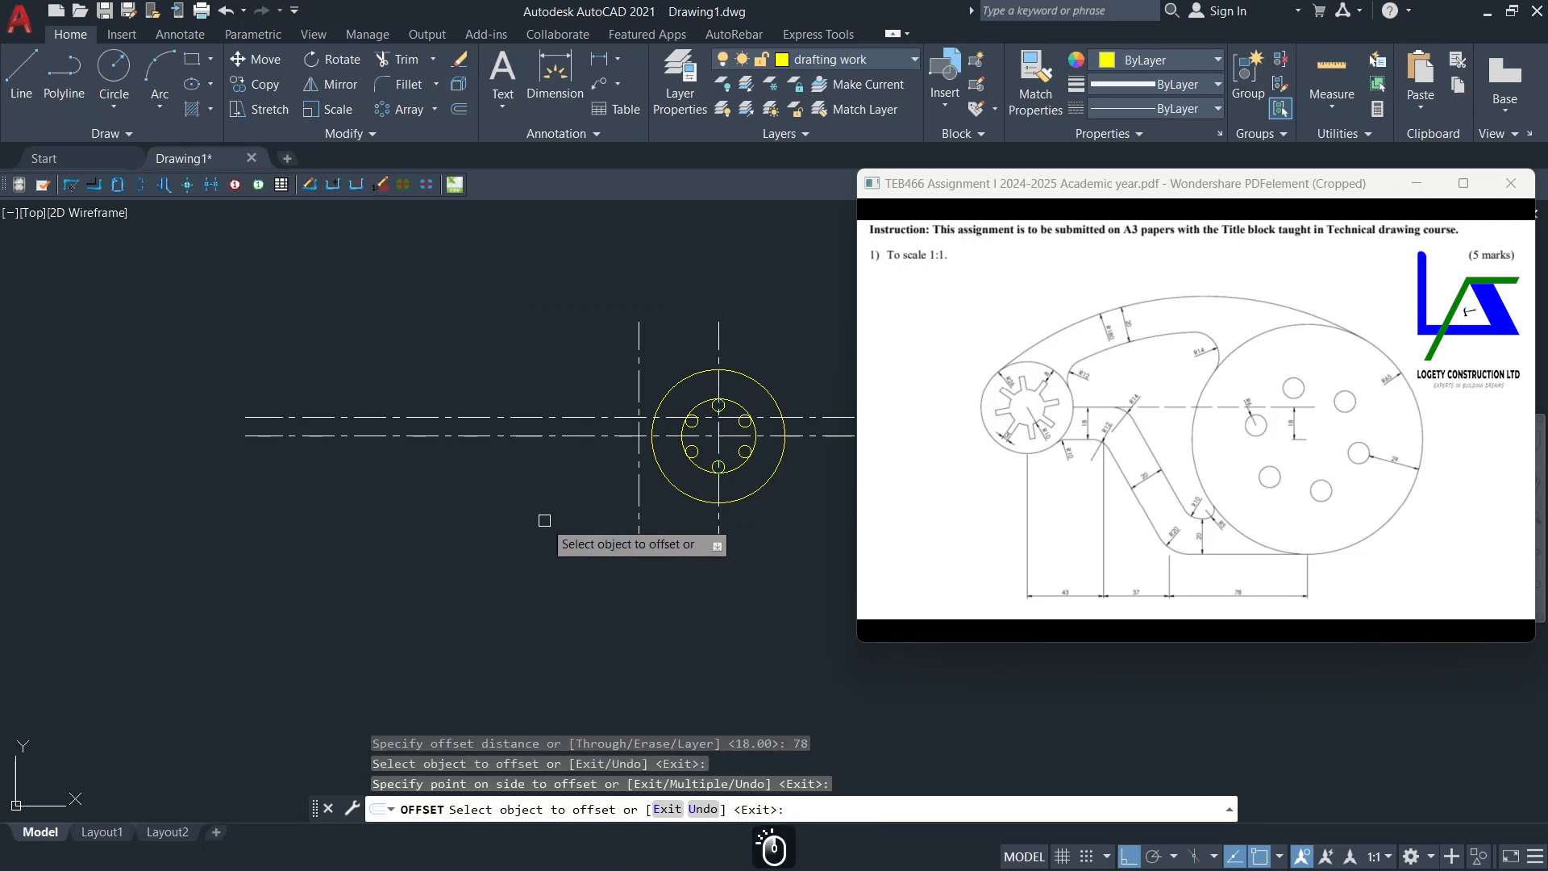
Step: Add two more vertical centerlines by offsetting 37 mm left of the newest one and a further 43 mm left
left_click(639, 528)
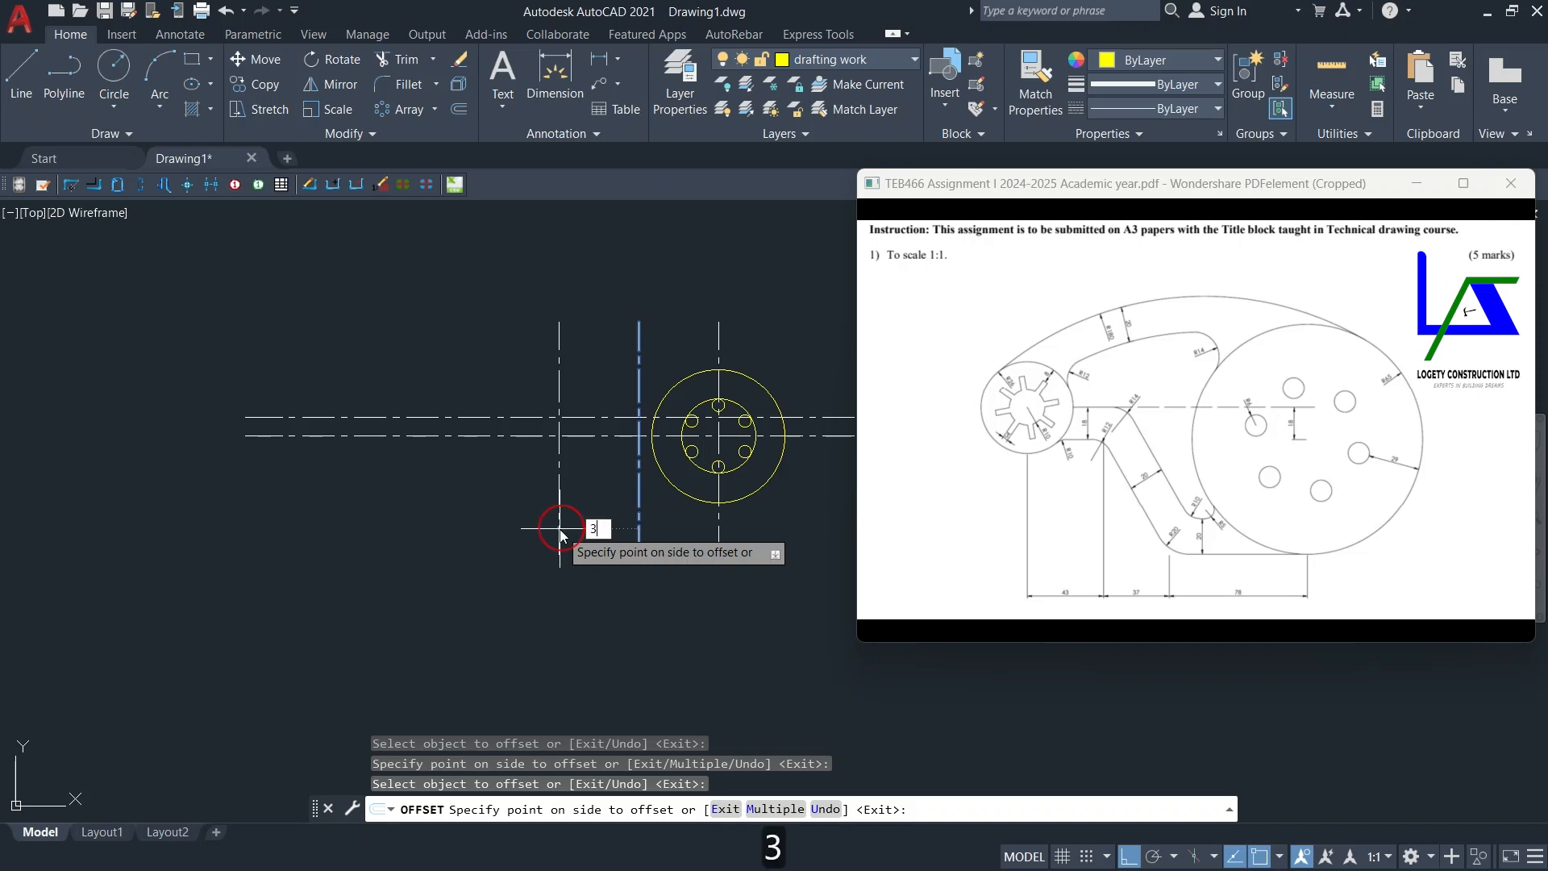
key("Return")
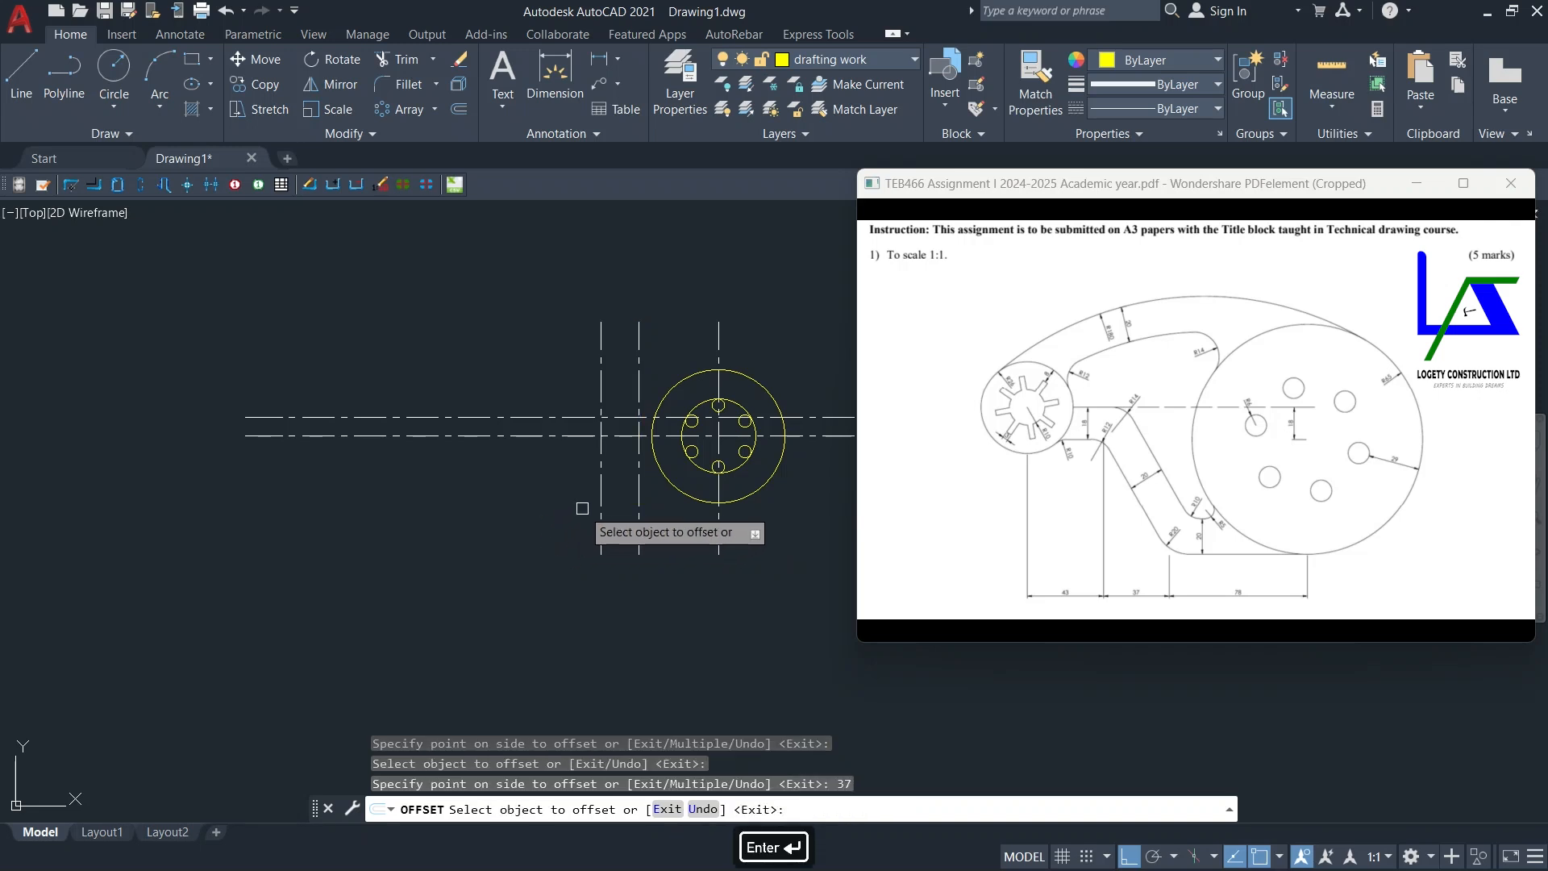
left_click(602, 516)
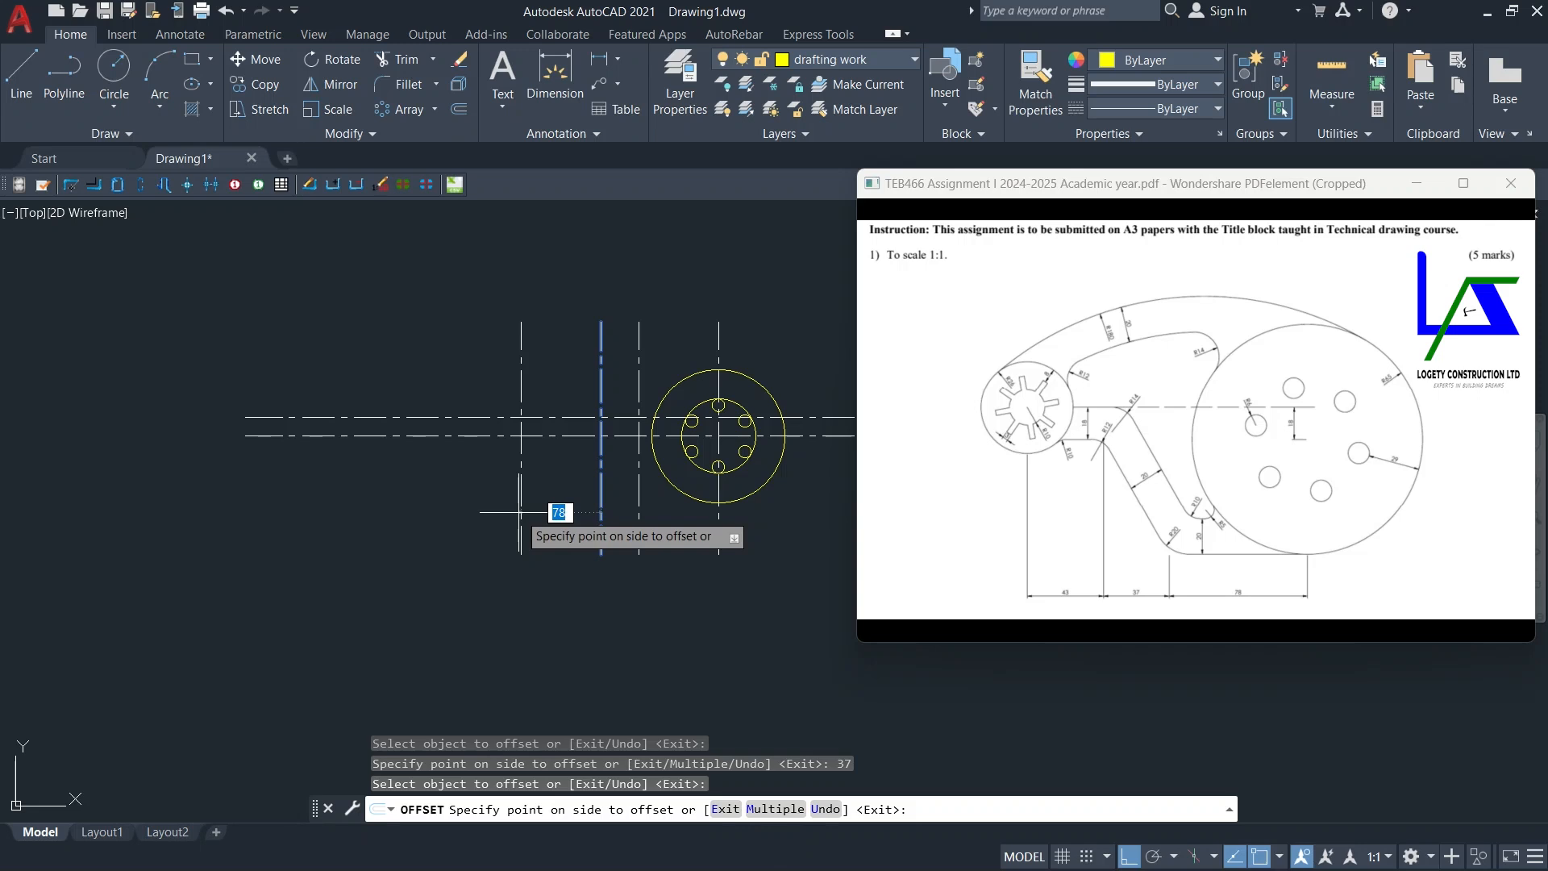
key("Return")
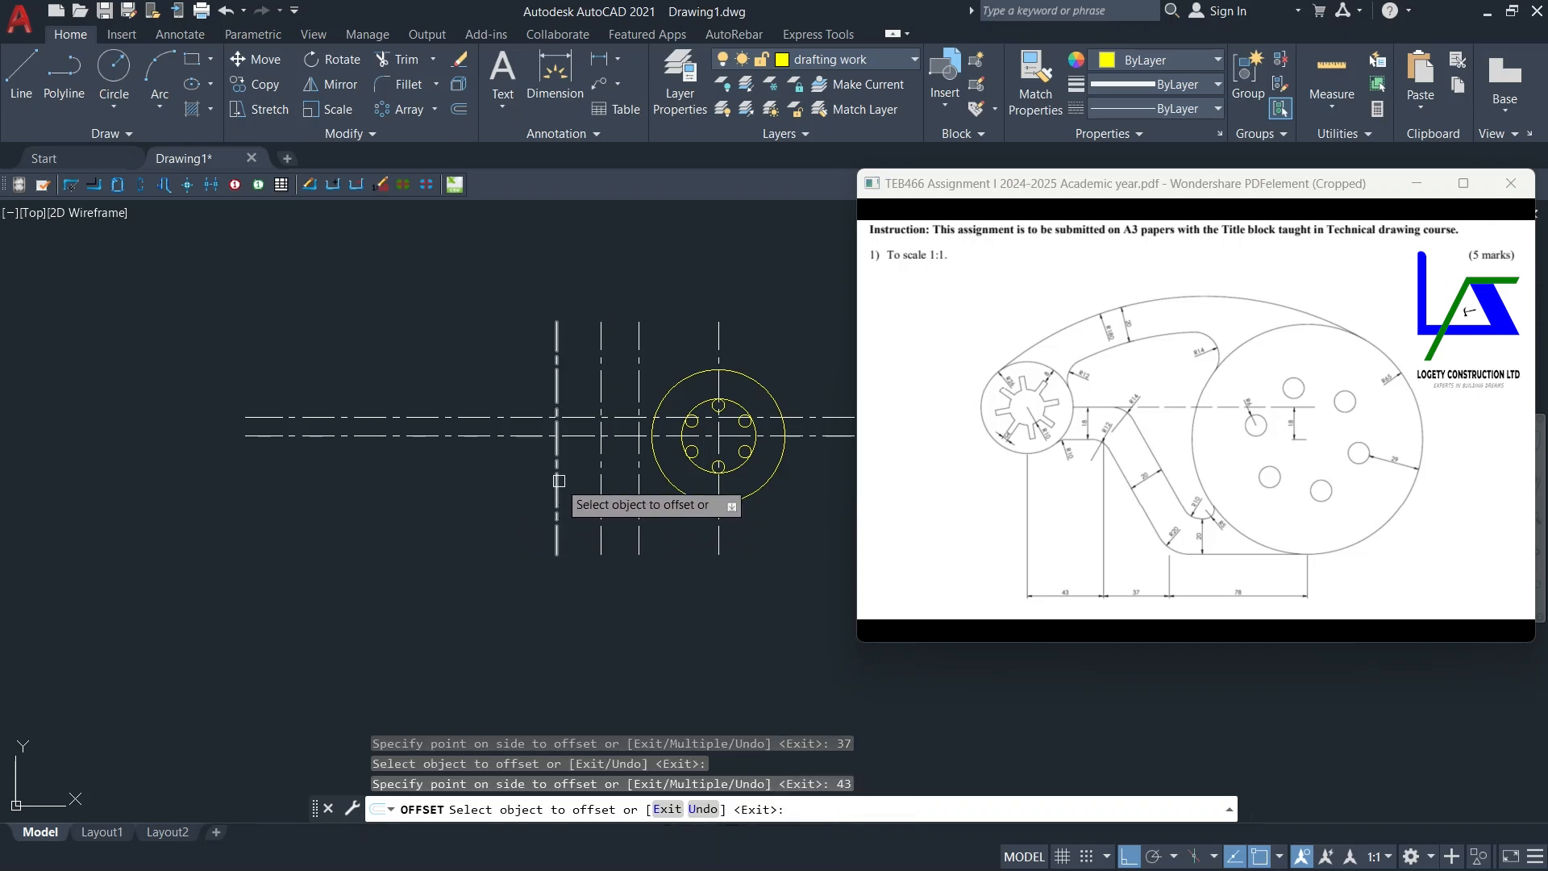
key("Escape")
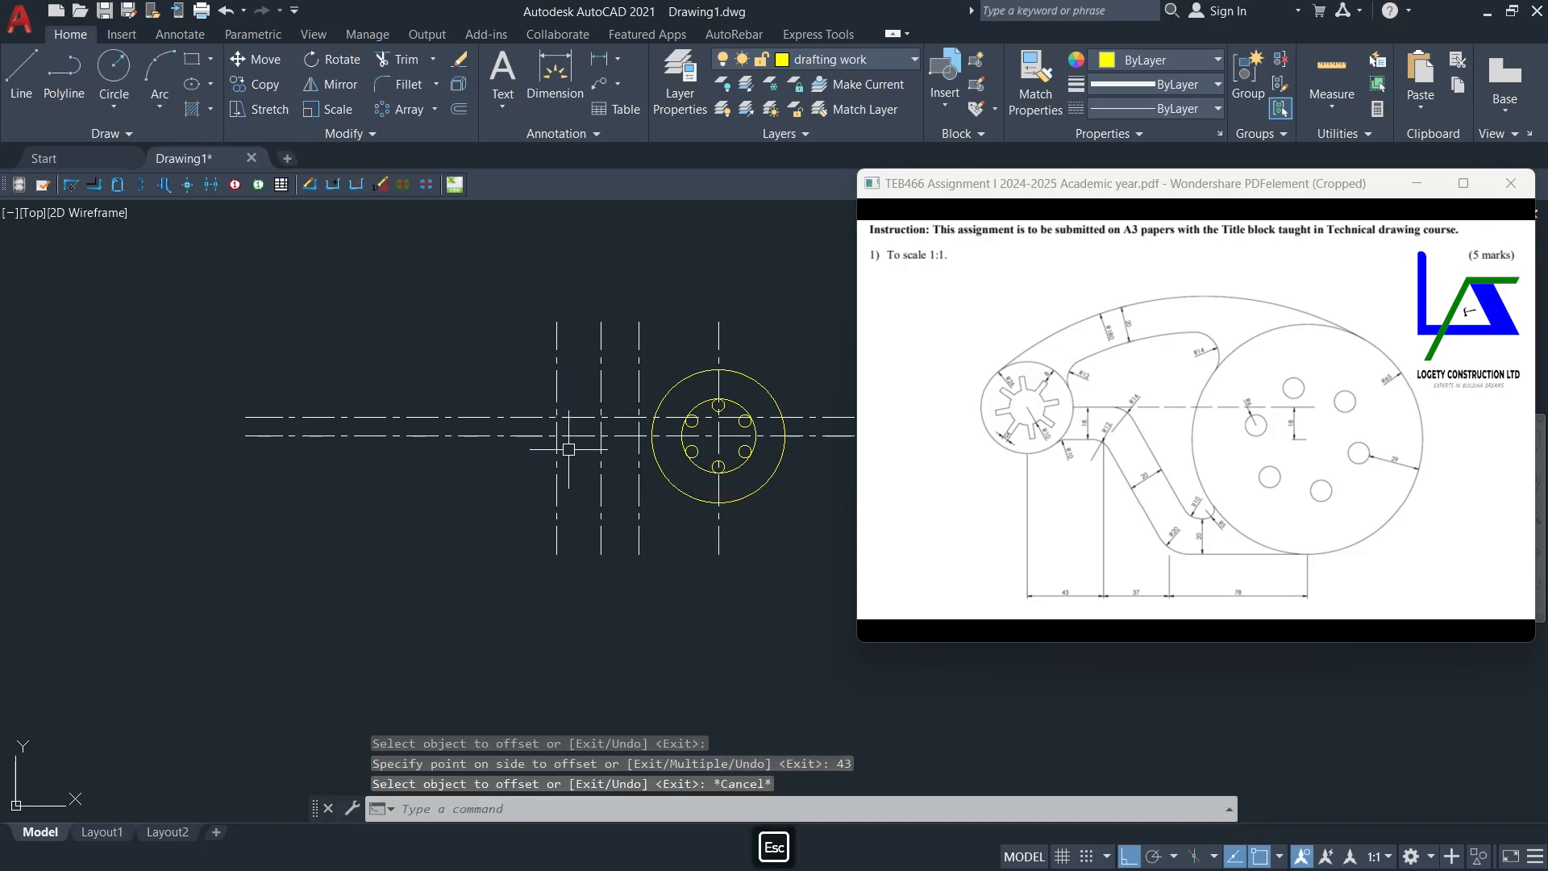
Step: Trim the part of the lower horizontal centerline that extends left beyond the leftmost vertical centerline
scroll(561, 419, "up", 2)
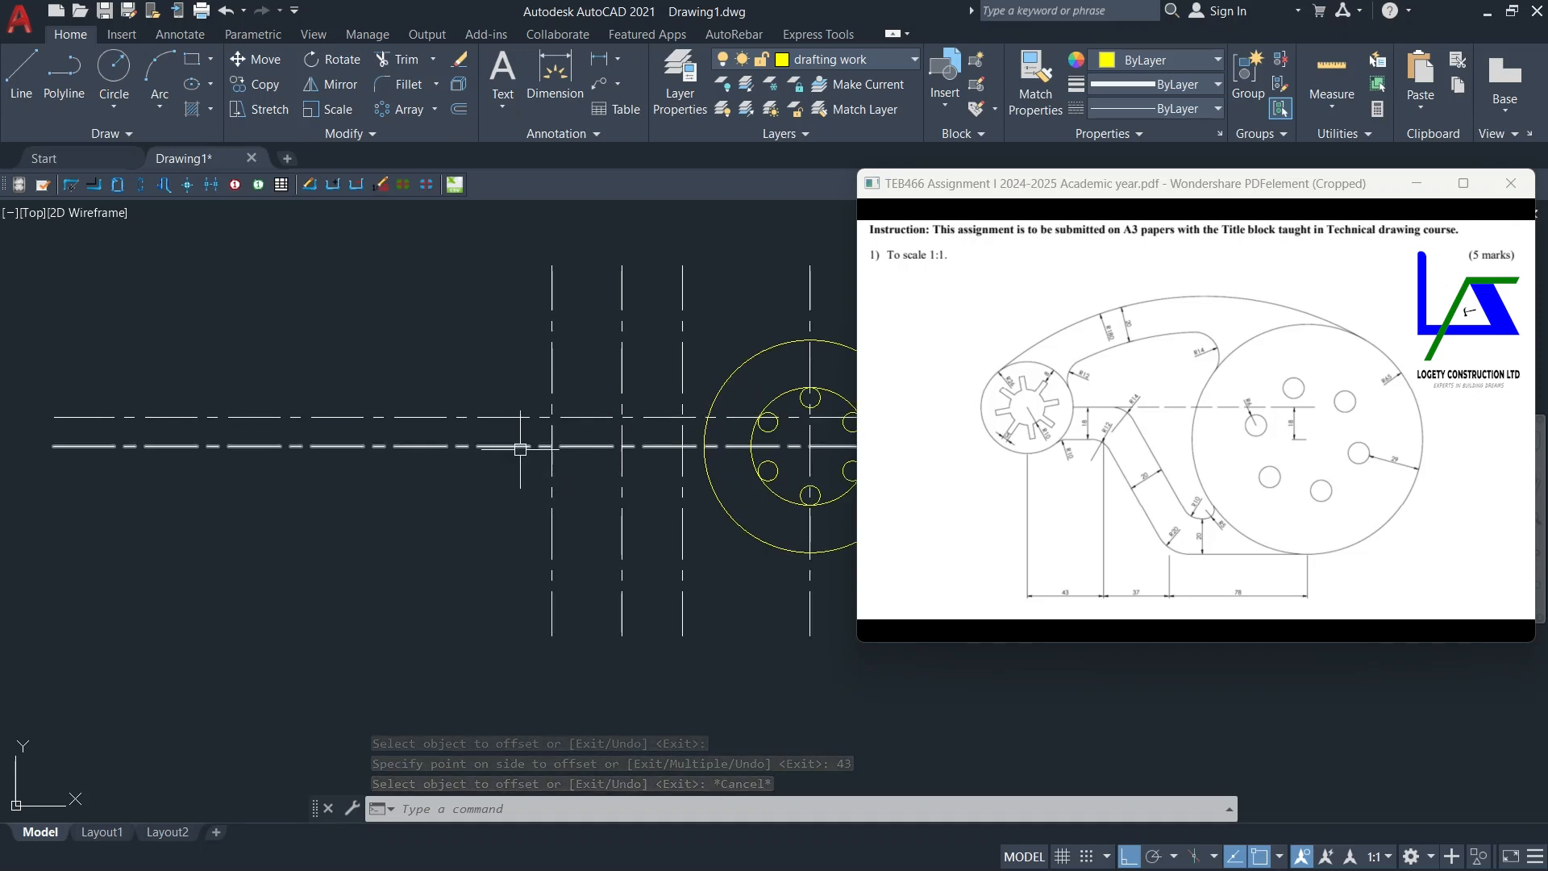
middle_click_drag(531, 443, 500, 443)
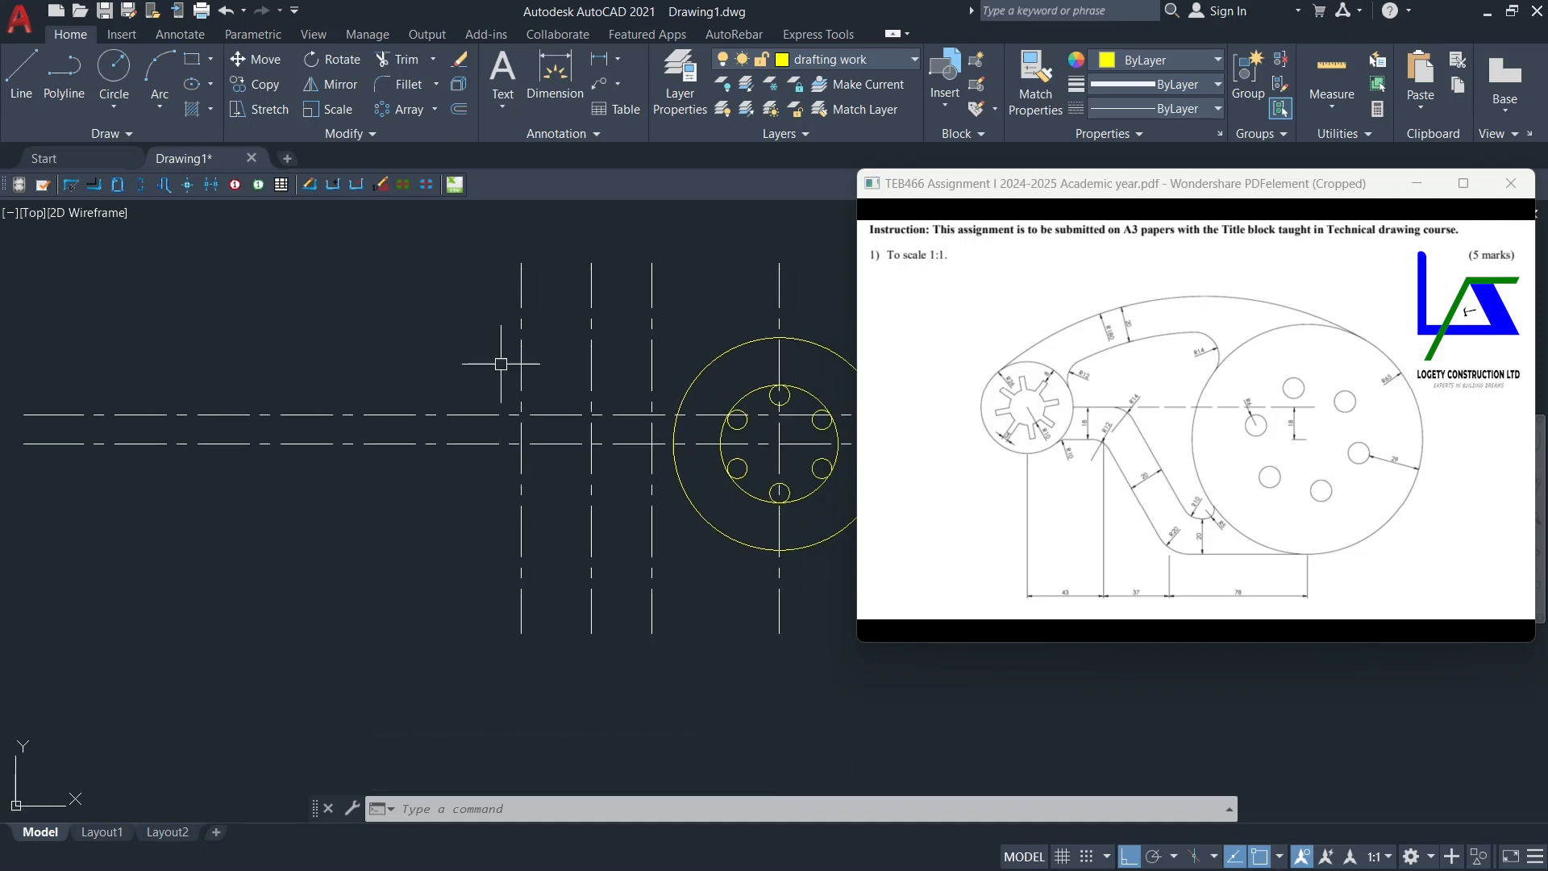
left_click(402, 60)
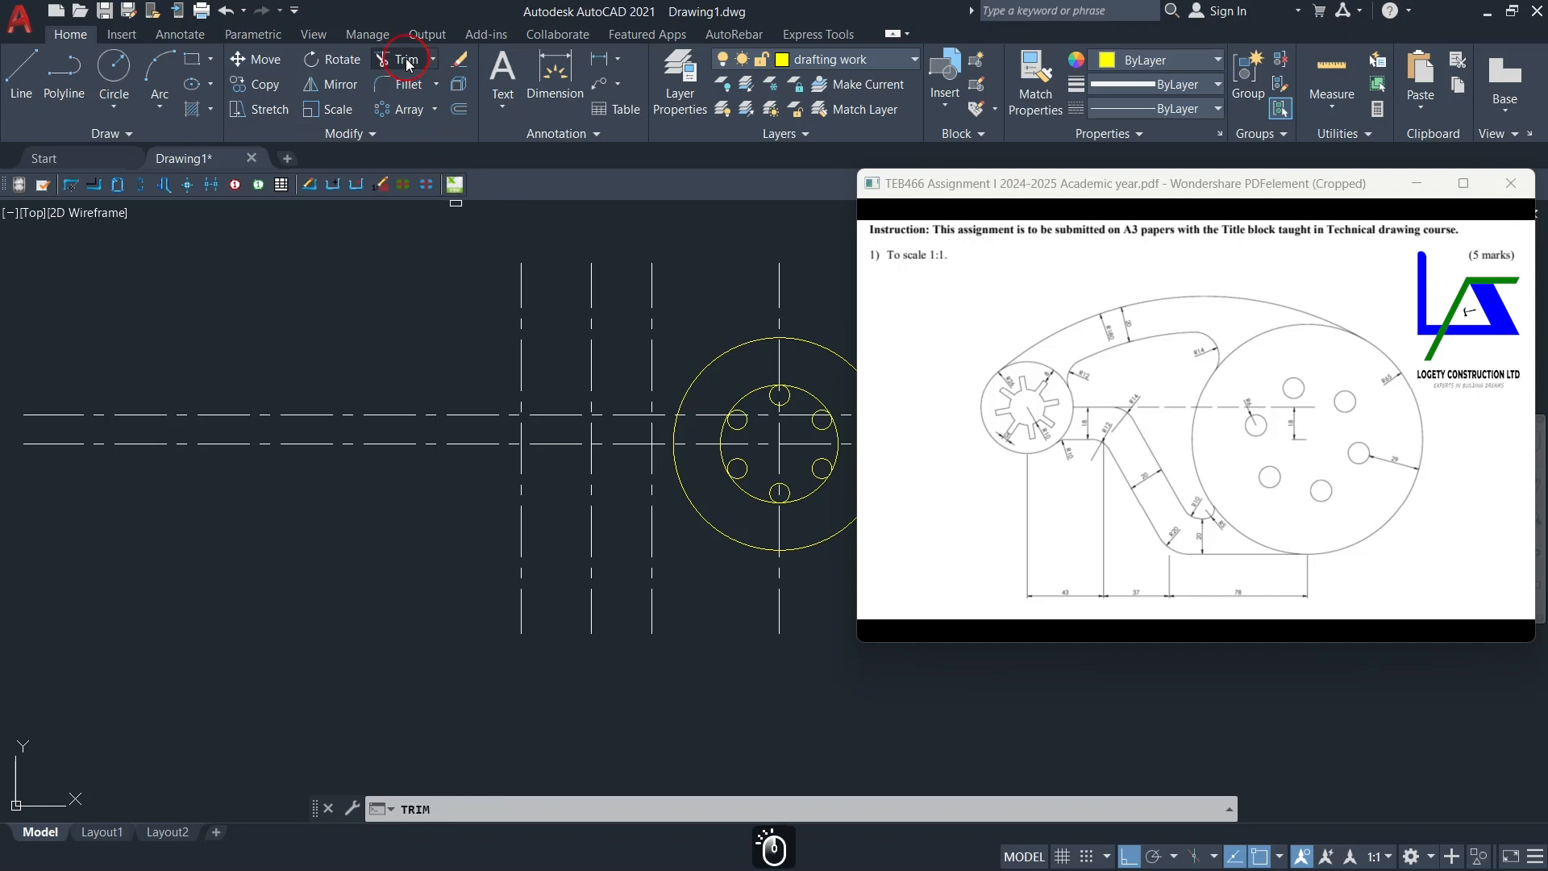
left_click(418, 446)
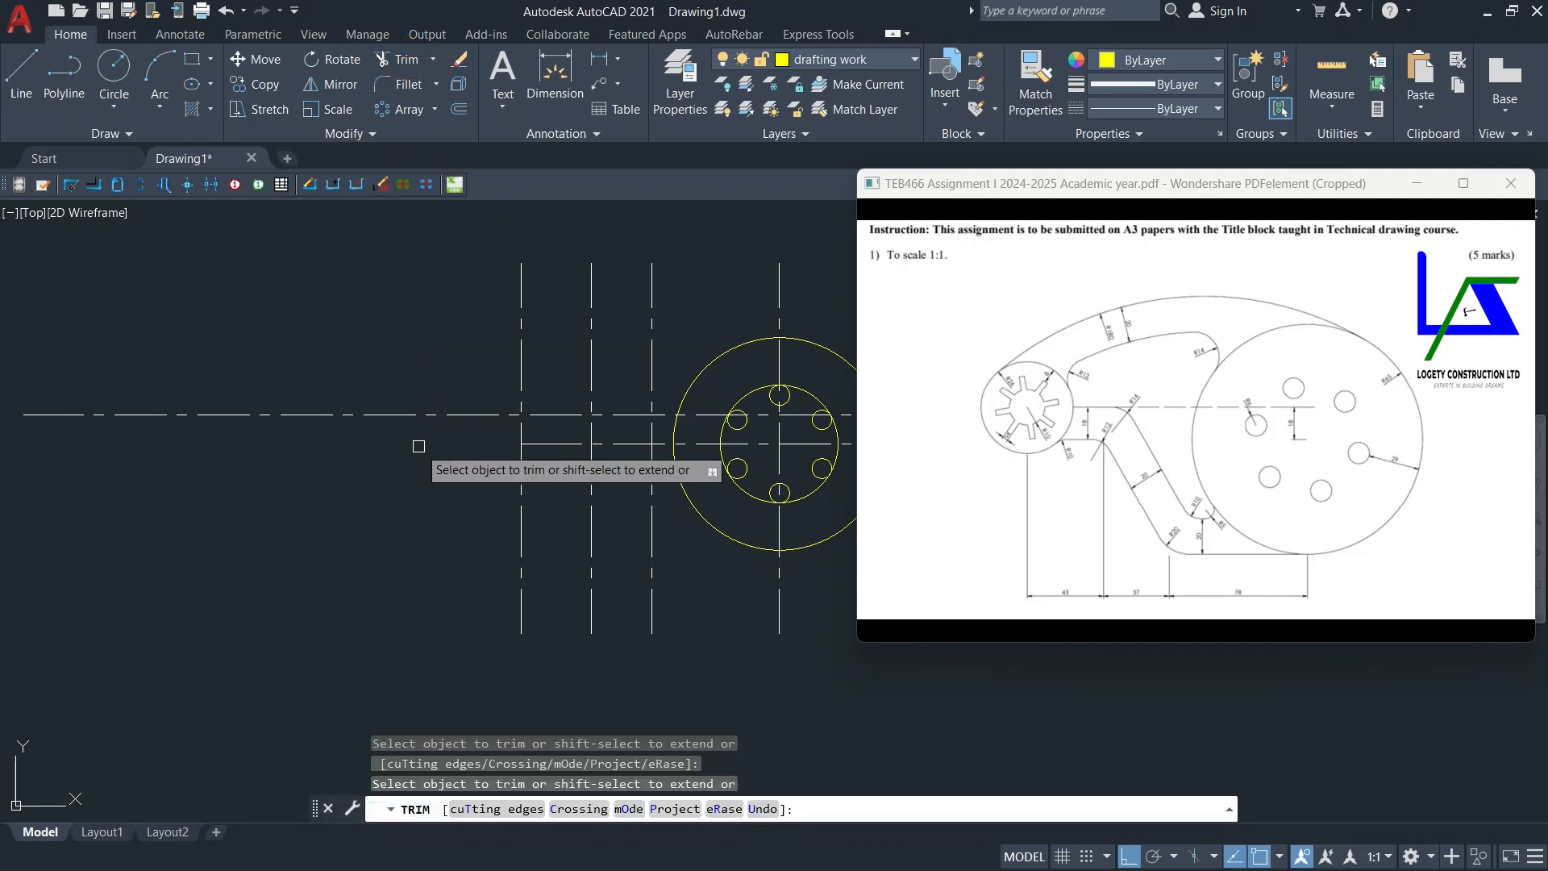
key("Escape")
Step: Draw a circle of radius 26 mm centered where the upper horizontal centerline crosses the leftmost vertical centerline
scroll(520, 413, "up", 4)
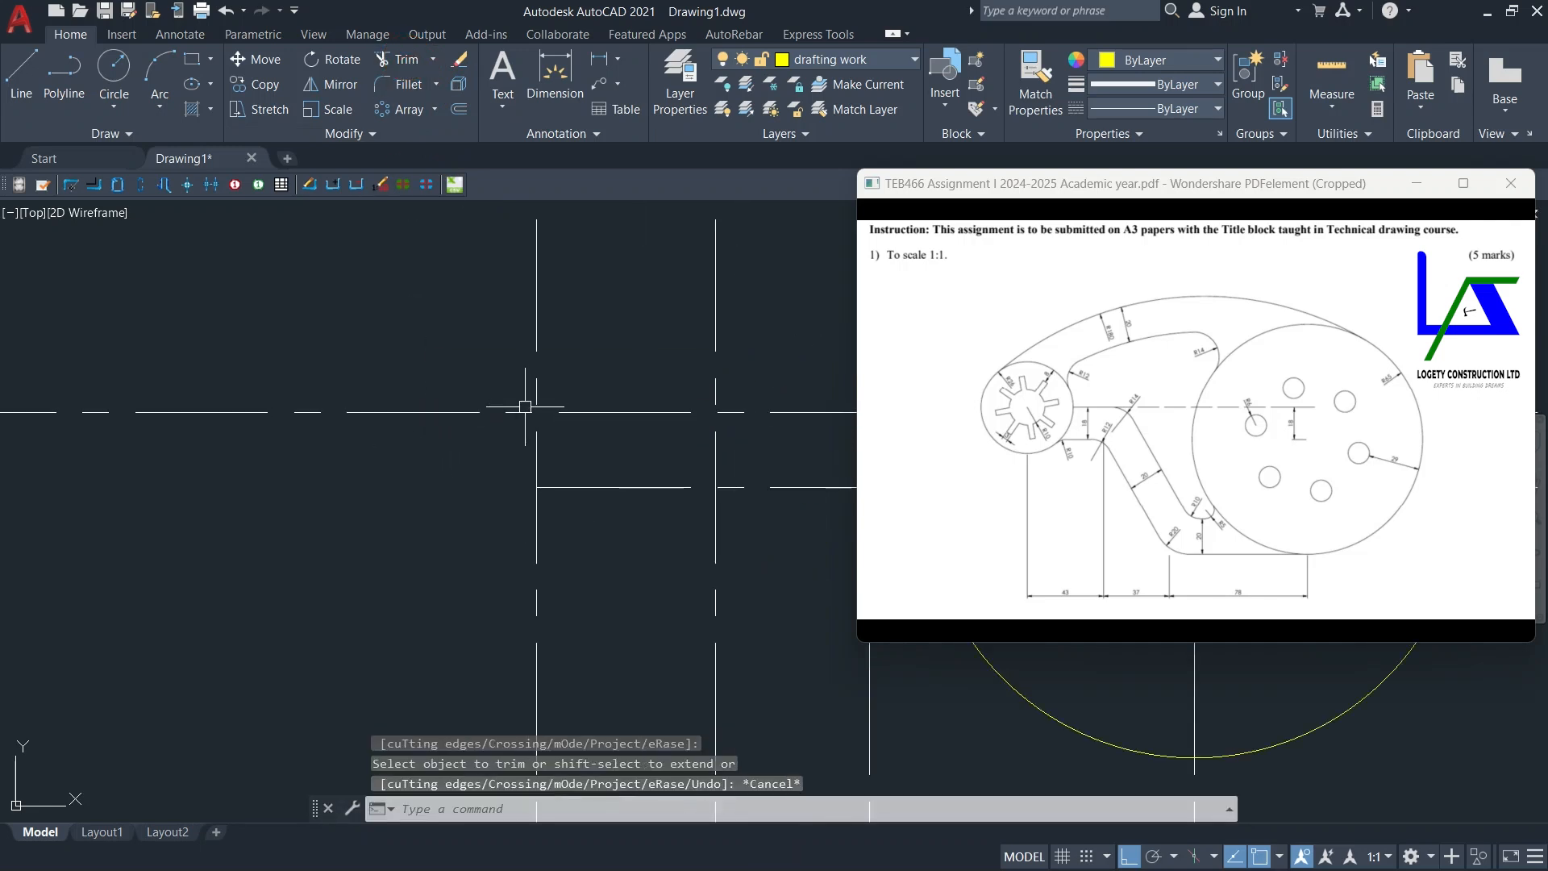
middle_click_drag(527, 413, 457, 437)
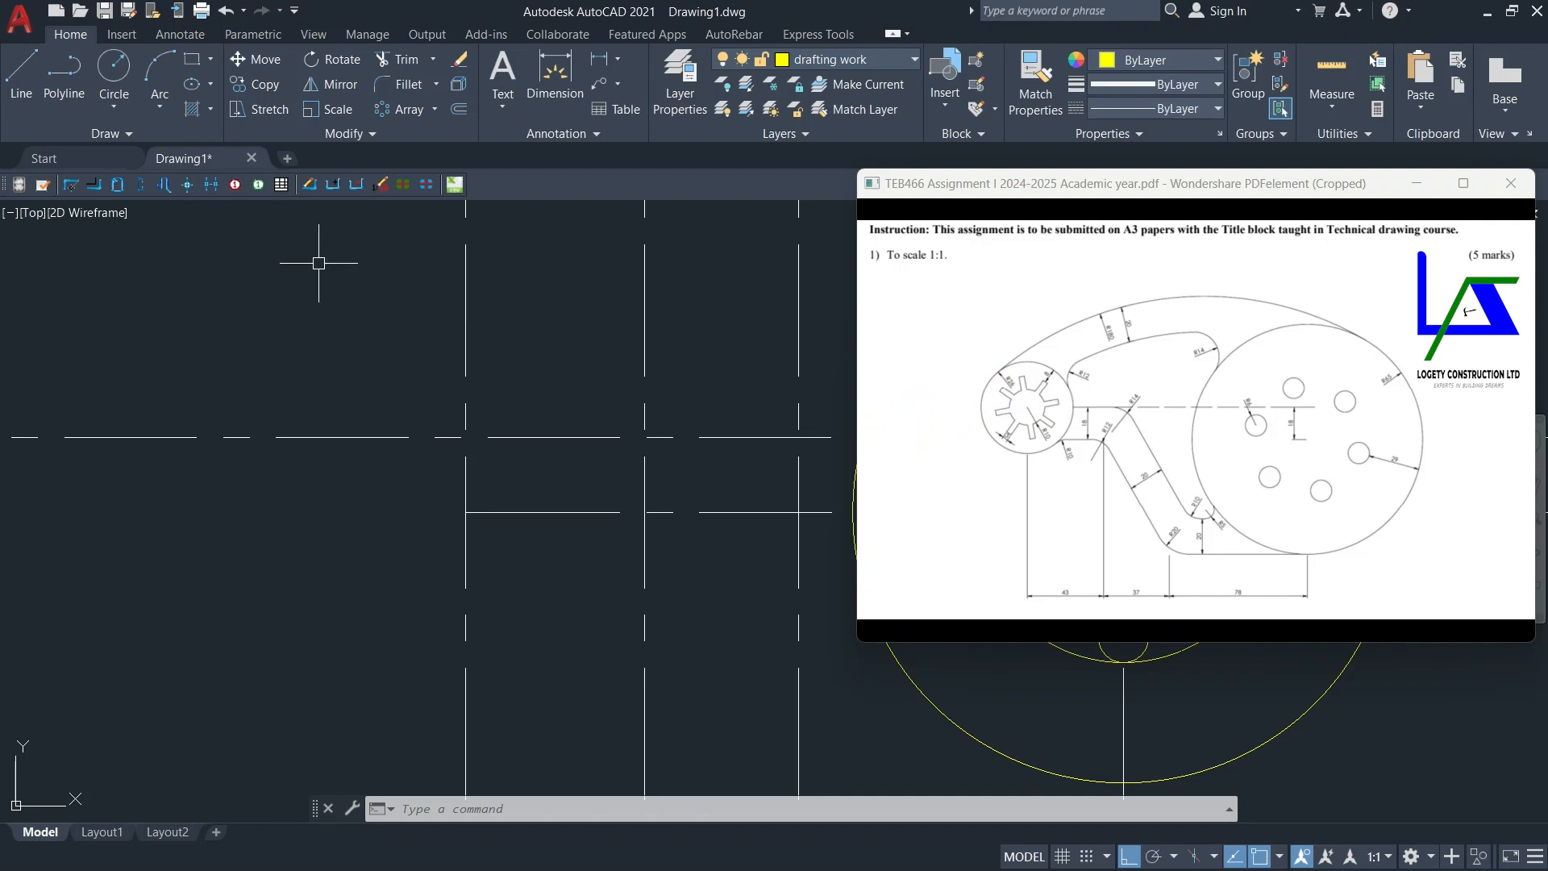
left_click(119, 110)
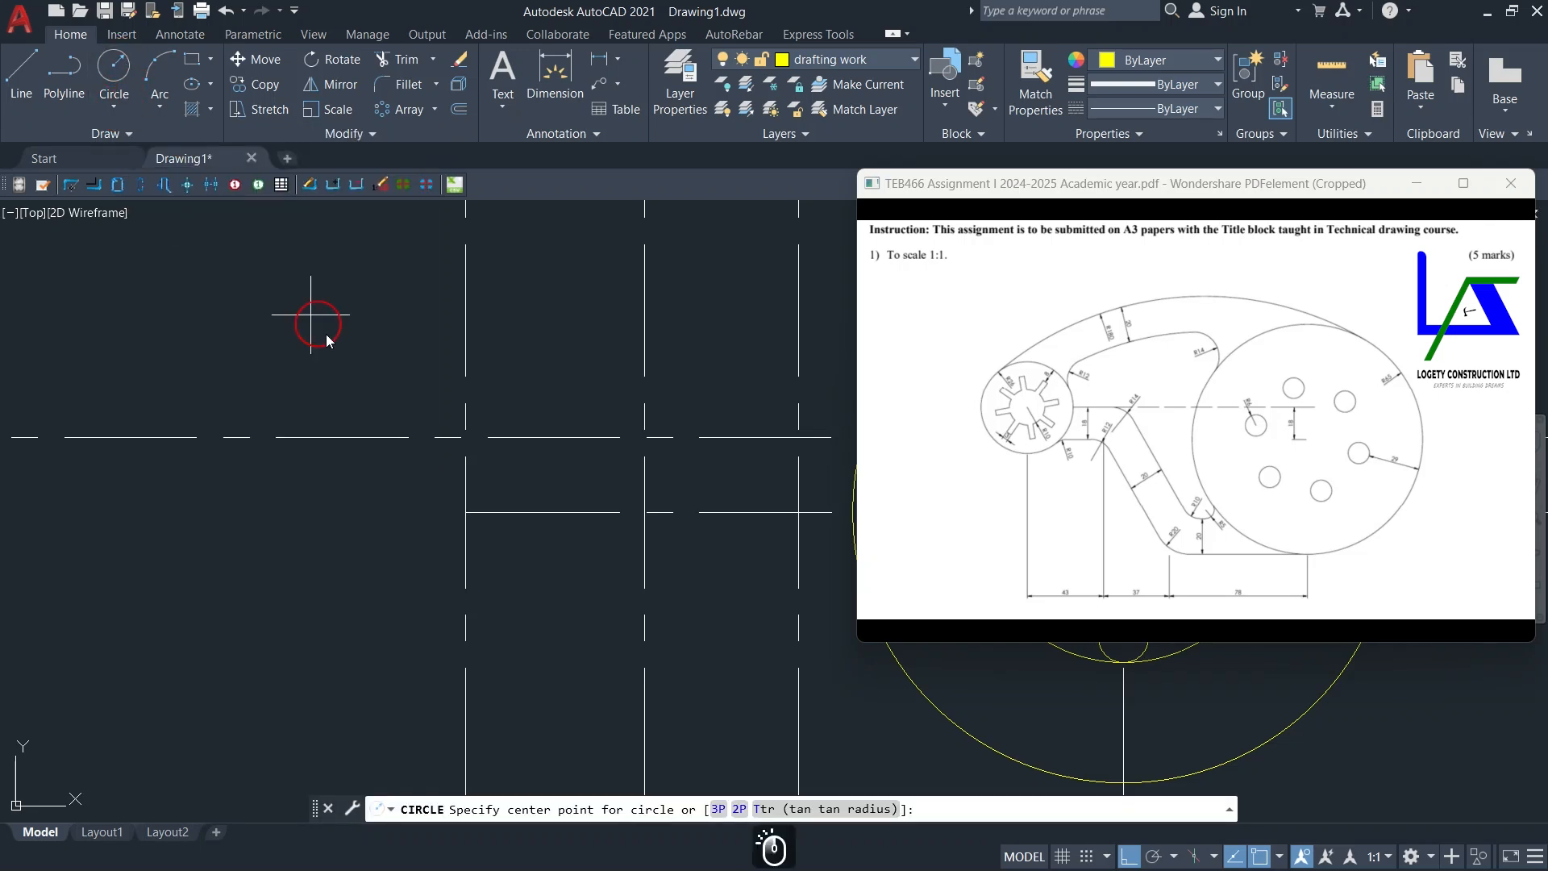
left_click(466, 437)
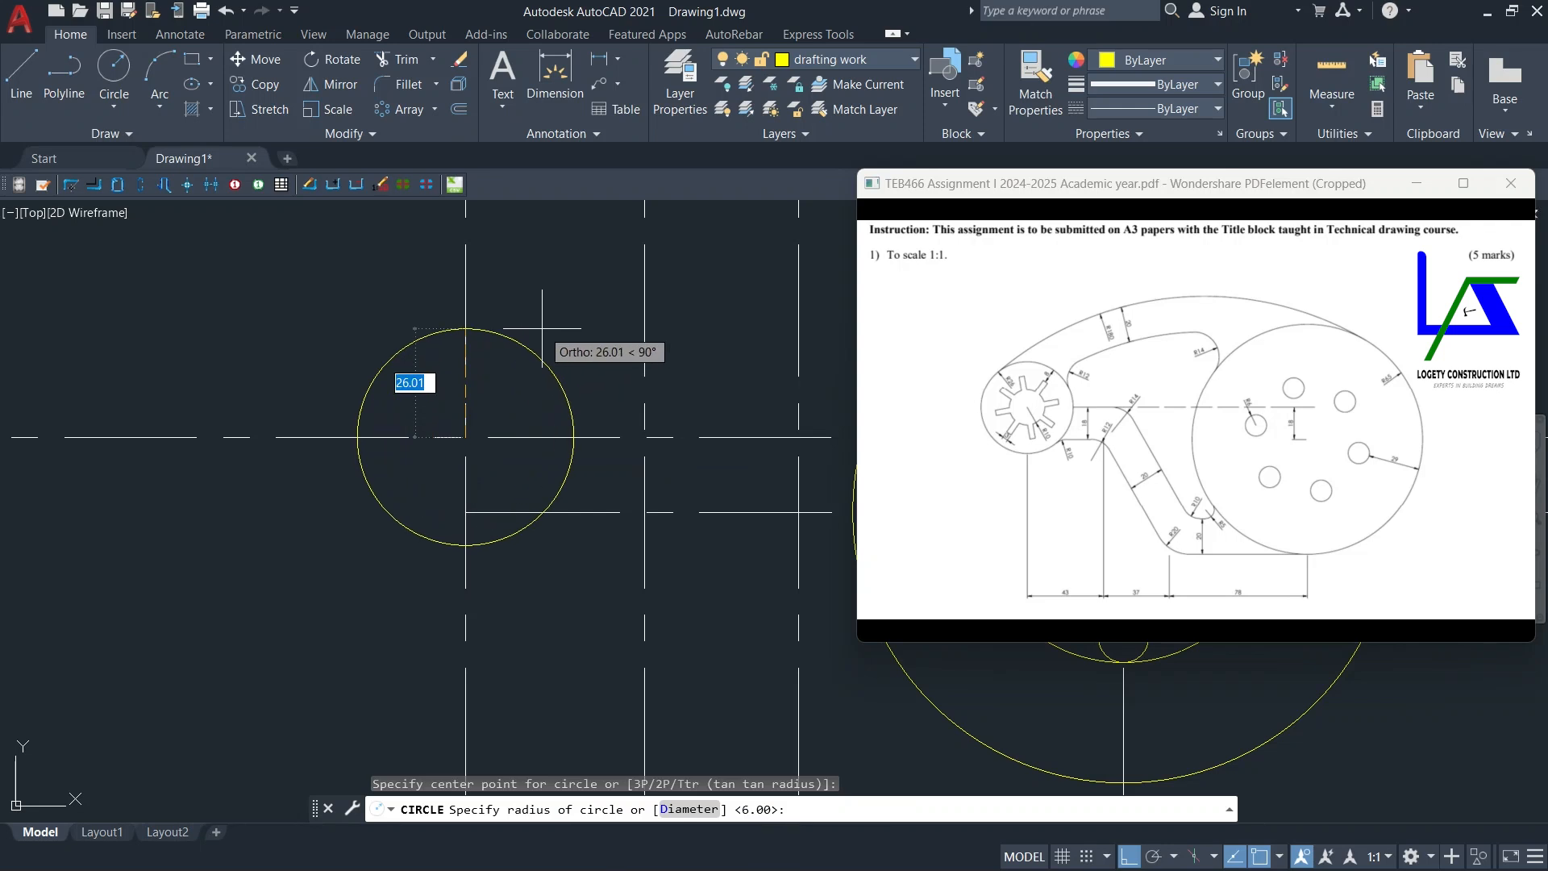
type("26")
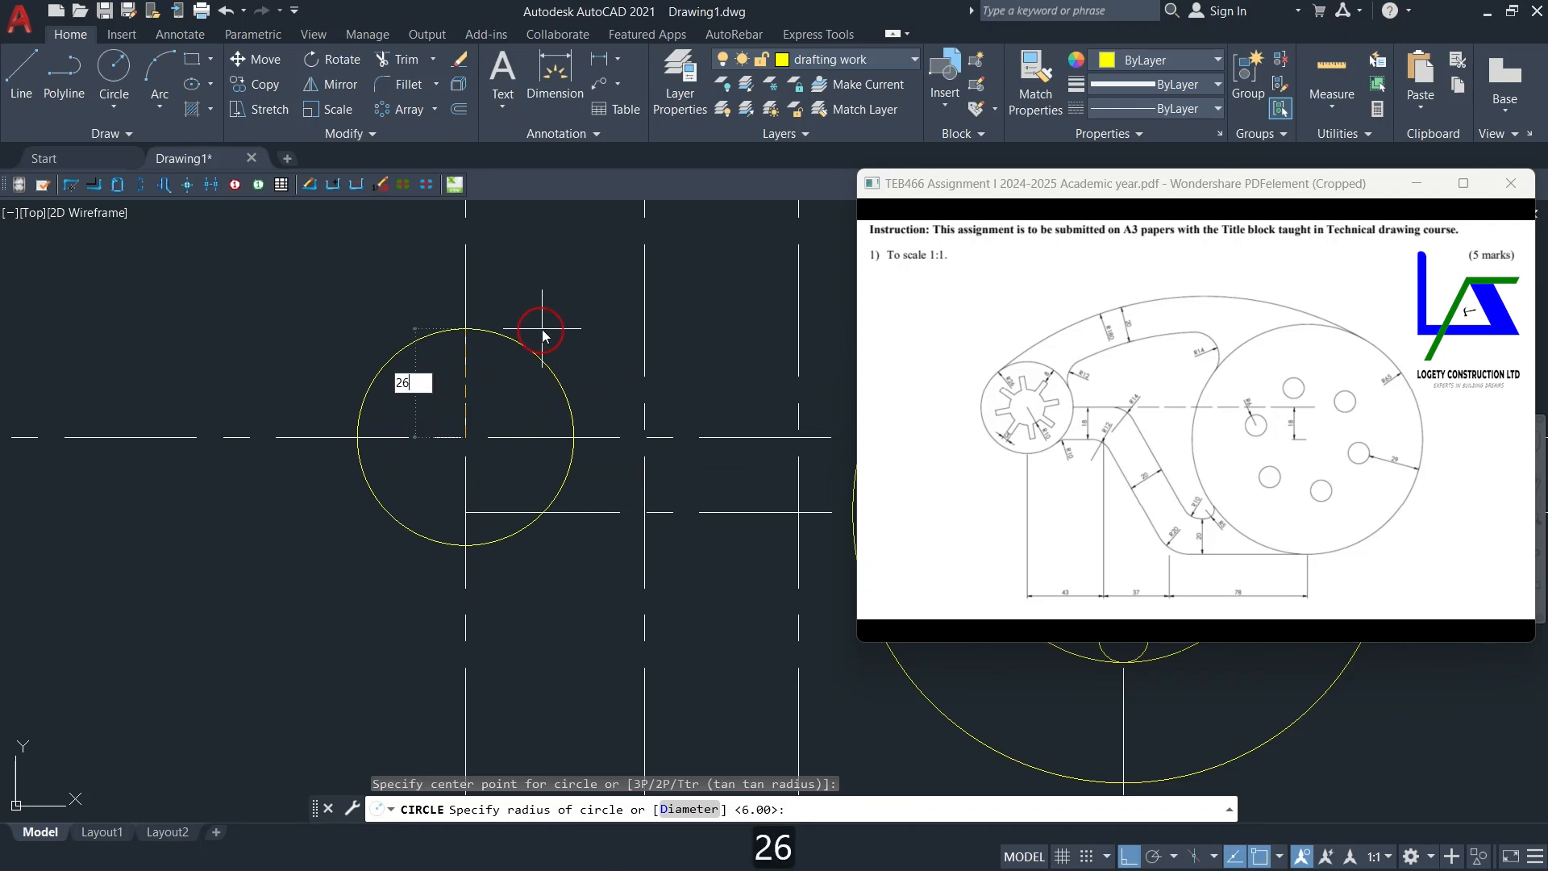
key("Return")
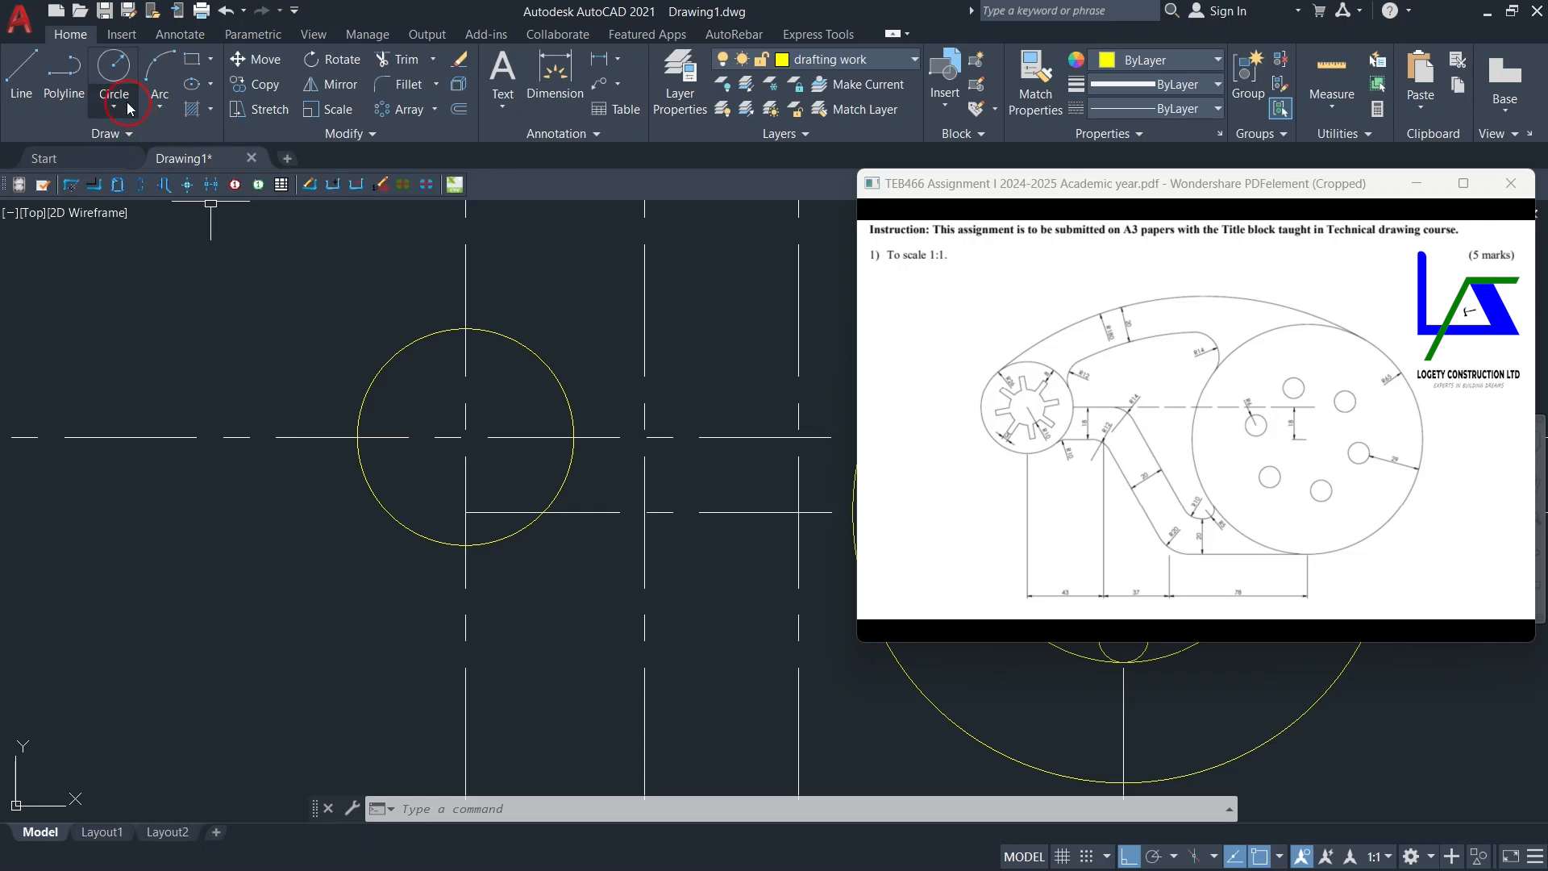
Step: Draw a circle of radius 10 mm concentric with the 26 mm radius circle of the small left disc
left_click(113, 65)
scroll(465, 436, "up", 2)
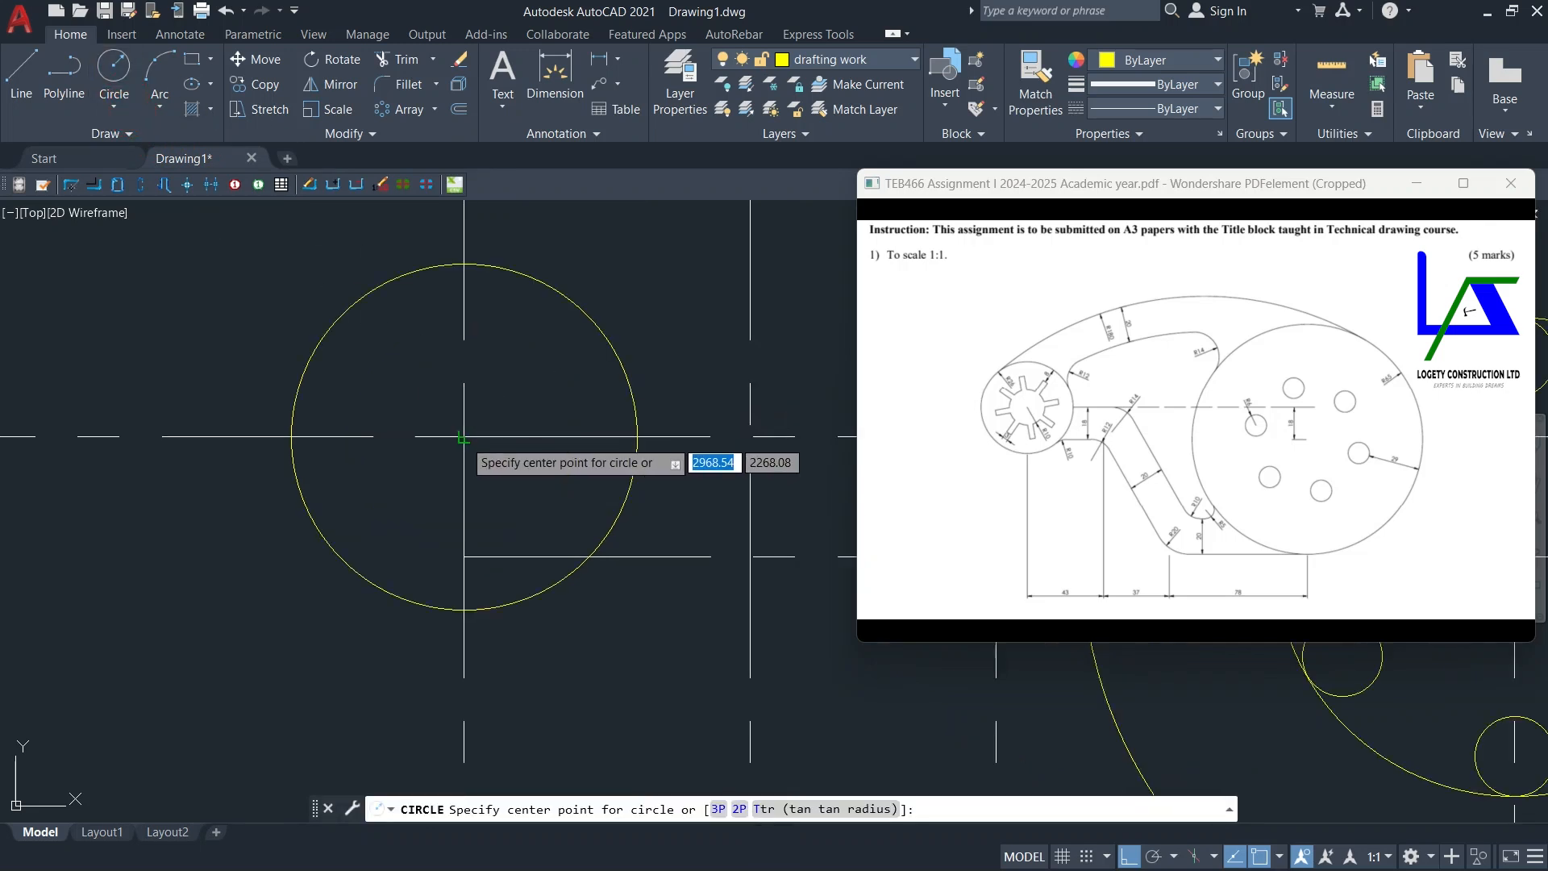
left_click(465, 437)
type("10")
key("Return")
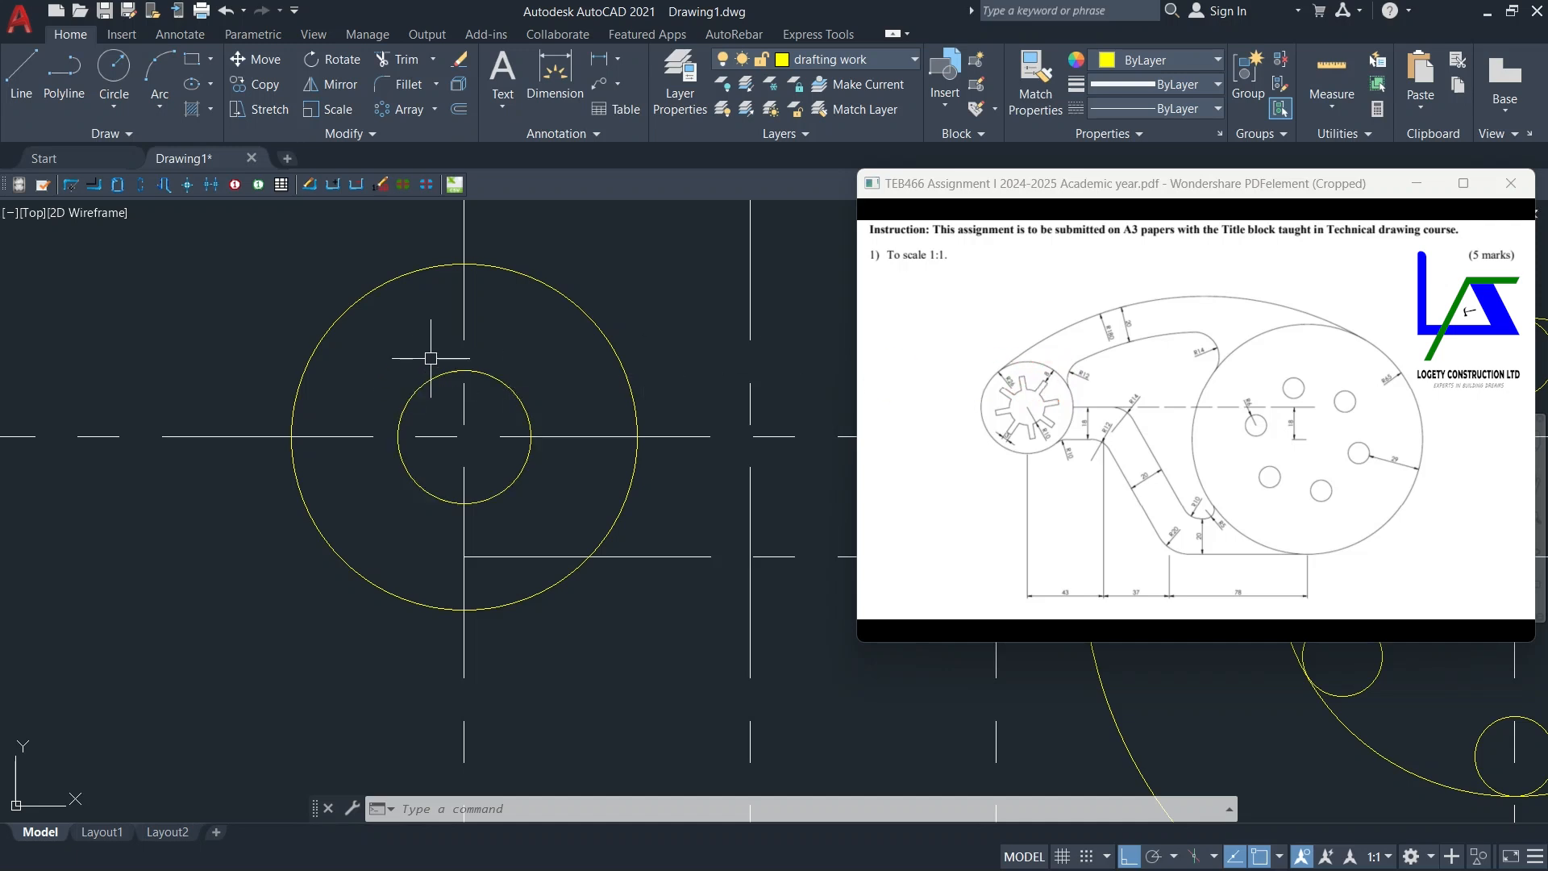
Step: Offset the small disc's outer circle 8 mm inward
left_click(459, 109)
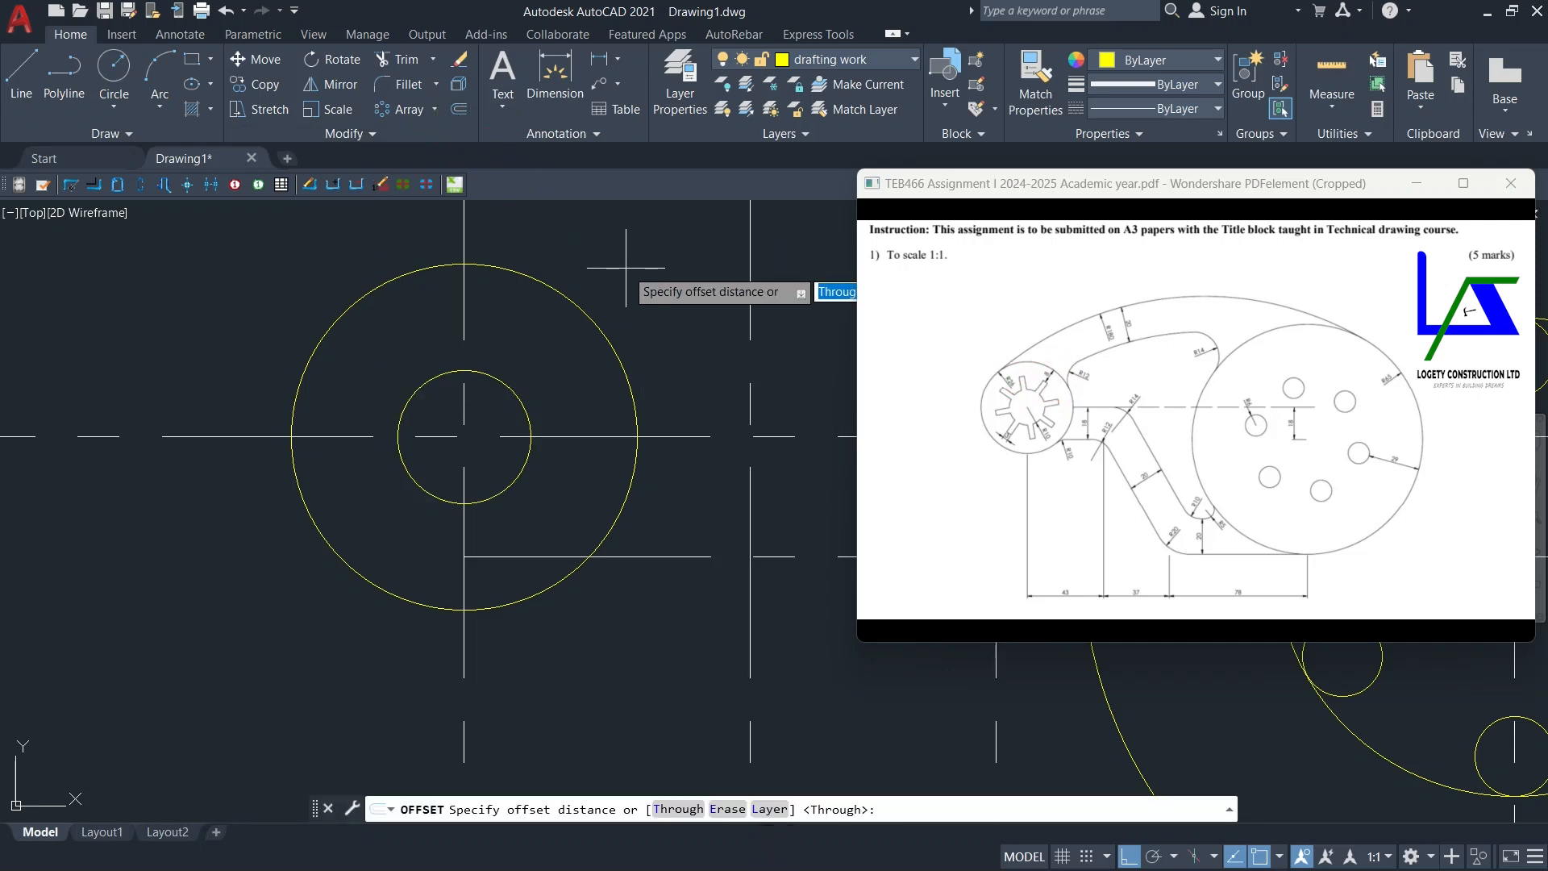
type("8")
key("Return")
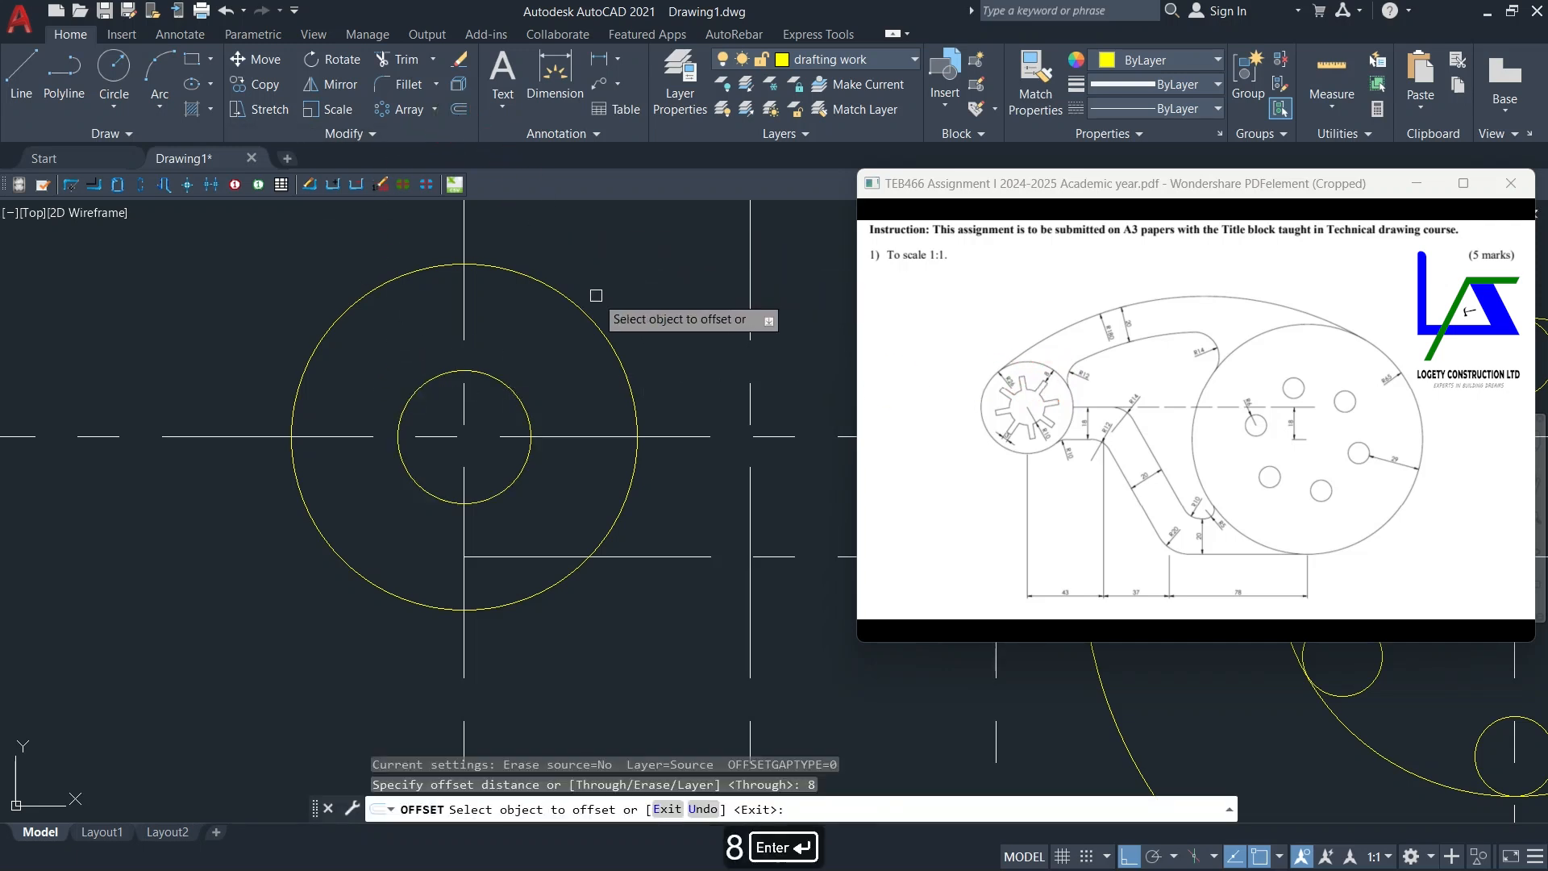
left_click(587, 315)
left_click(555, 367)
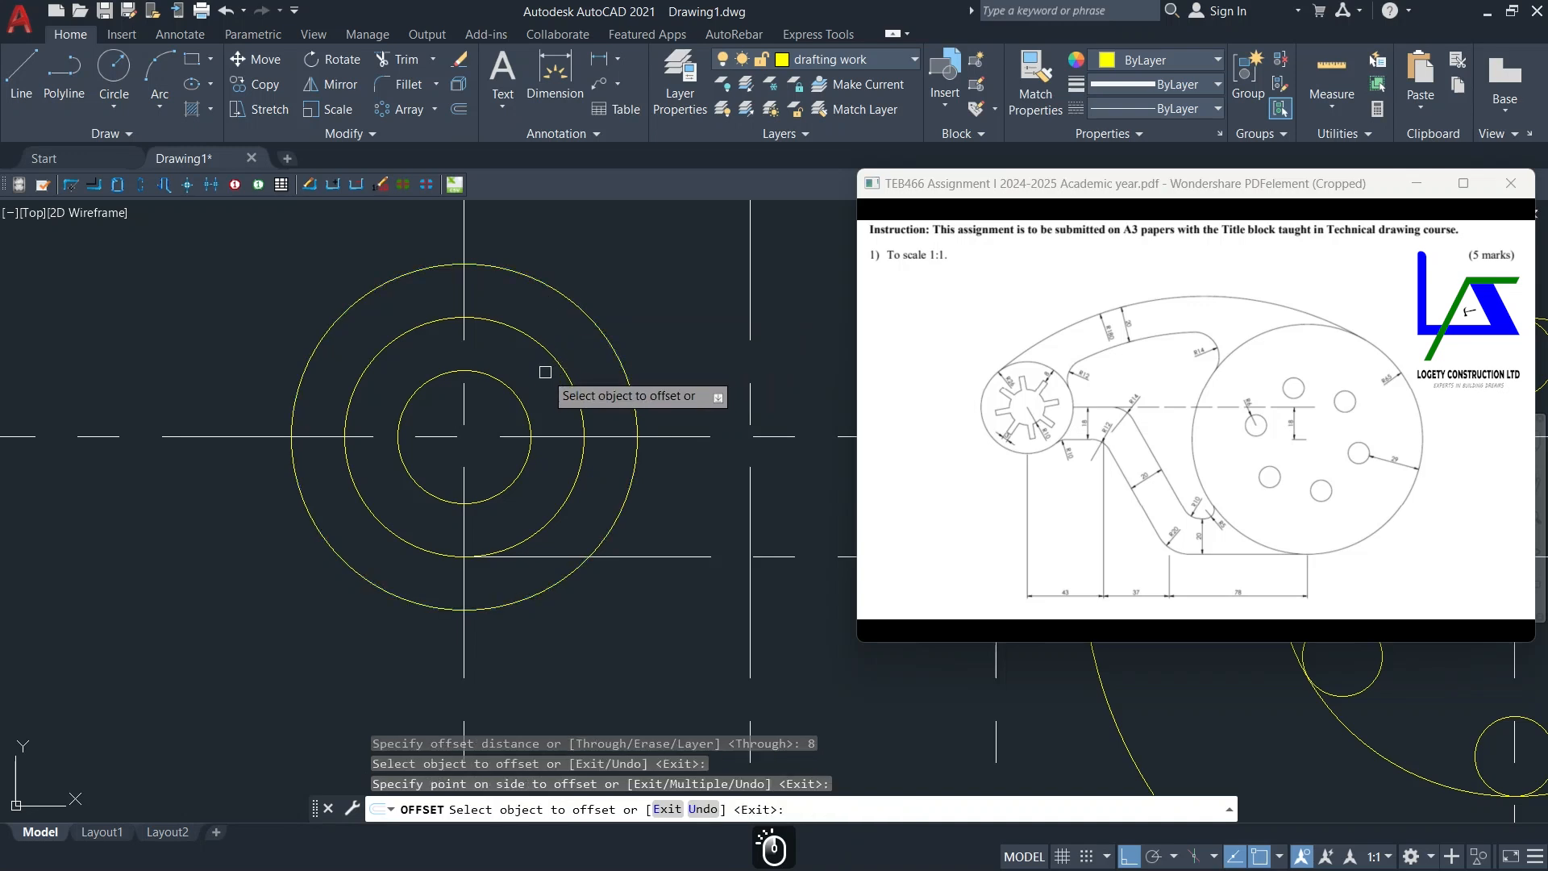
key("Escape")
middle_click_drag(541, 371, 554, 391)
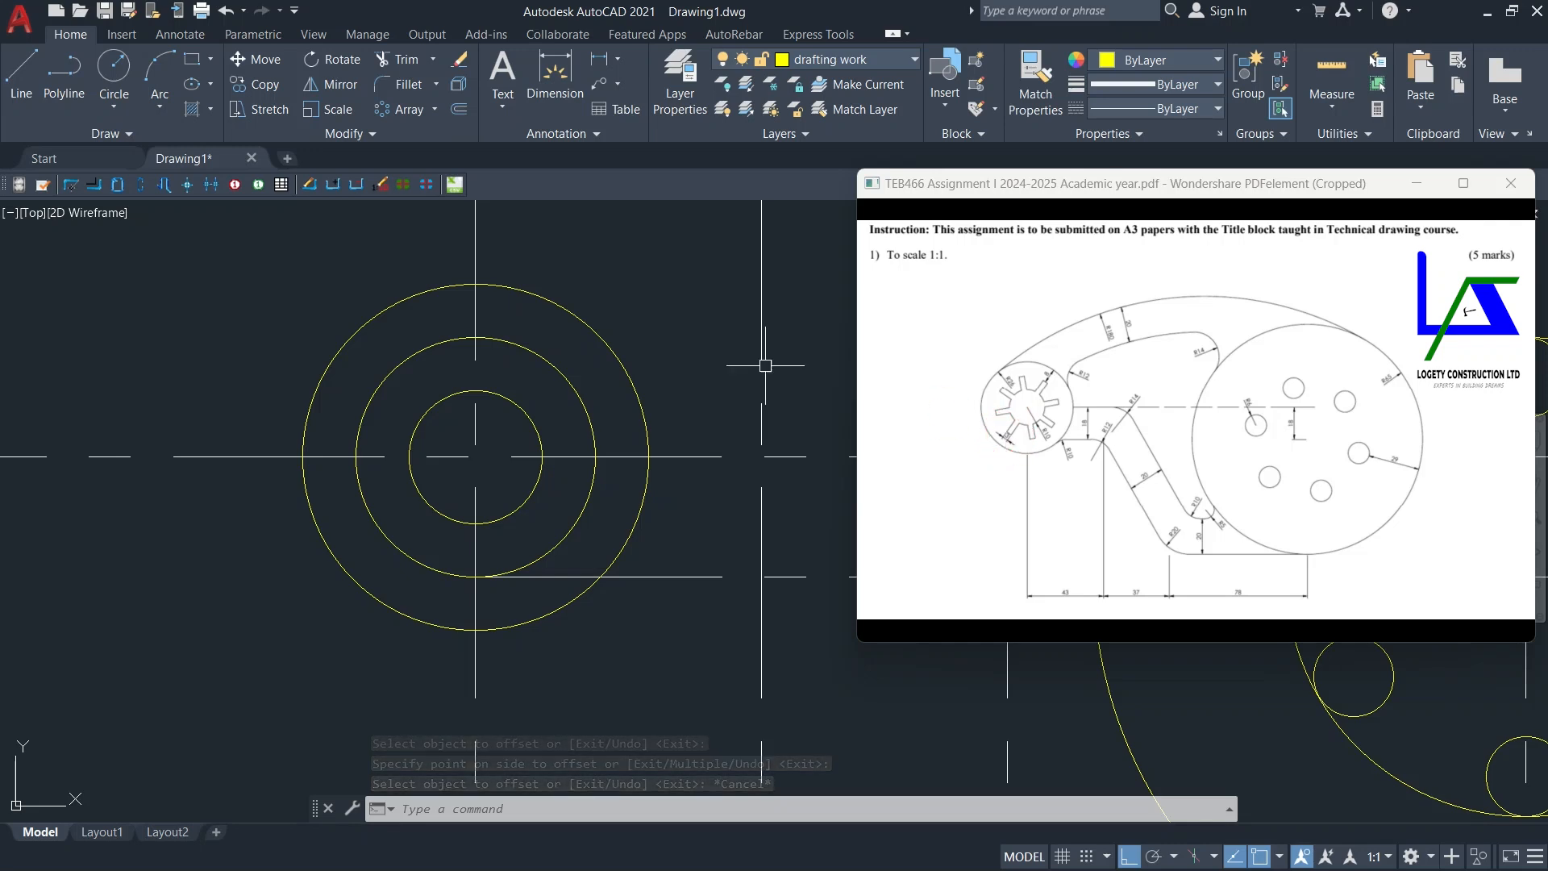
Step: Draw a rectangle 3 mm wide and about 25 mm tall, rising rightward of the vertical centerline from the inner circle's top point
left_click(192, 59)
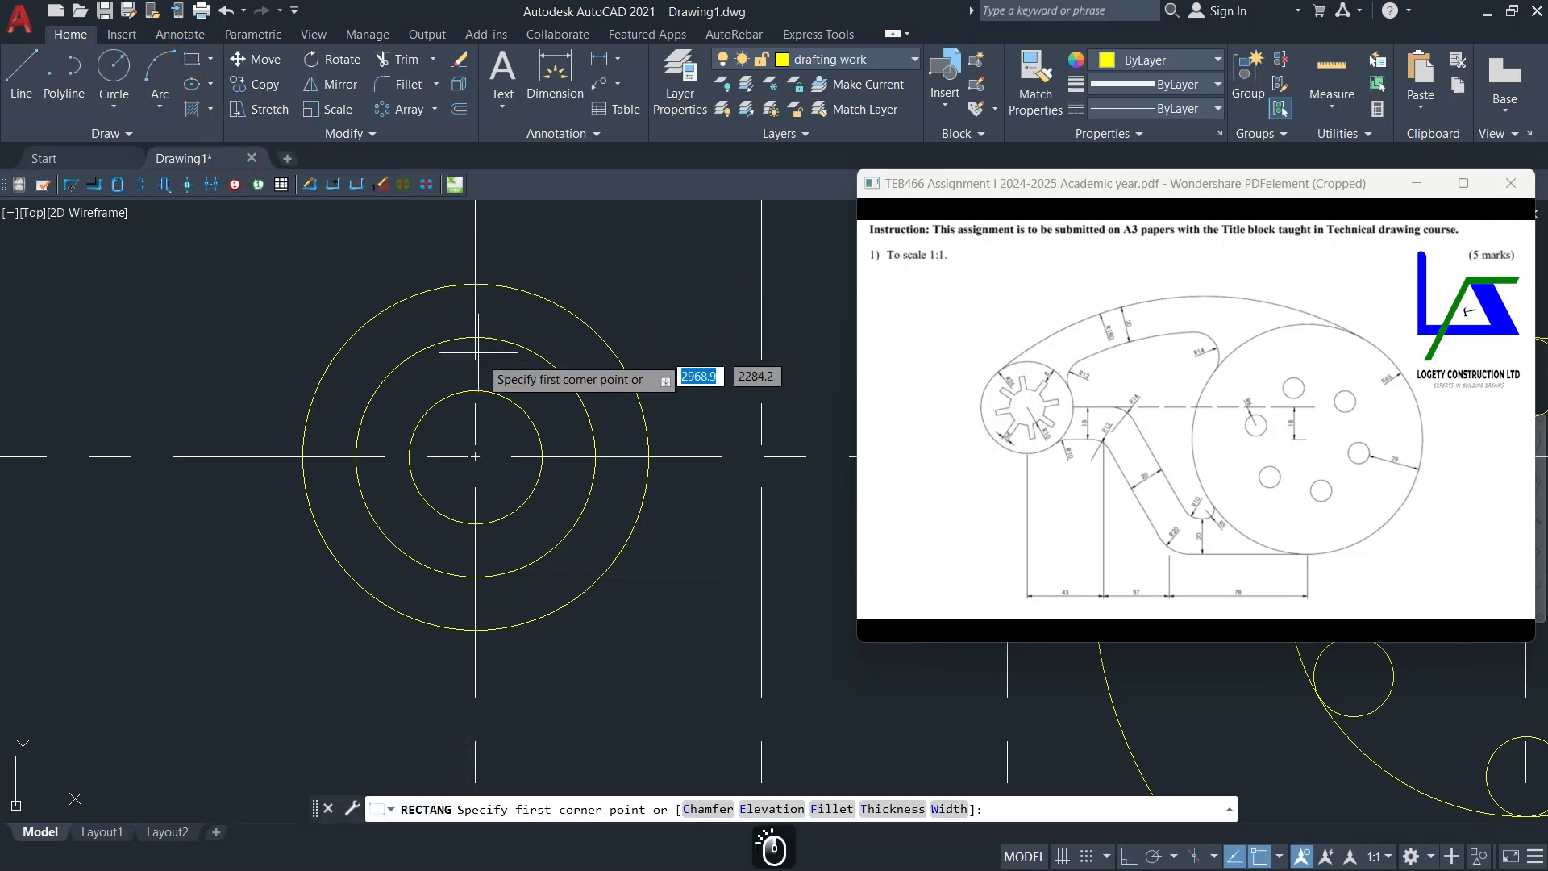
left_click(476, 390)
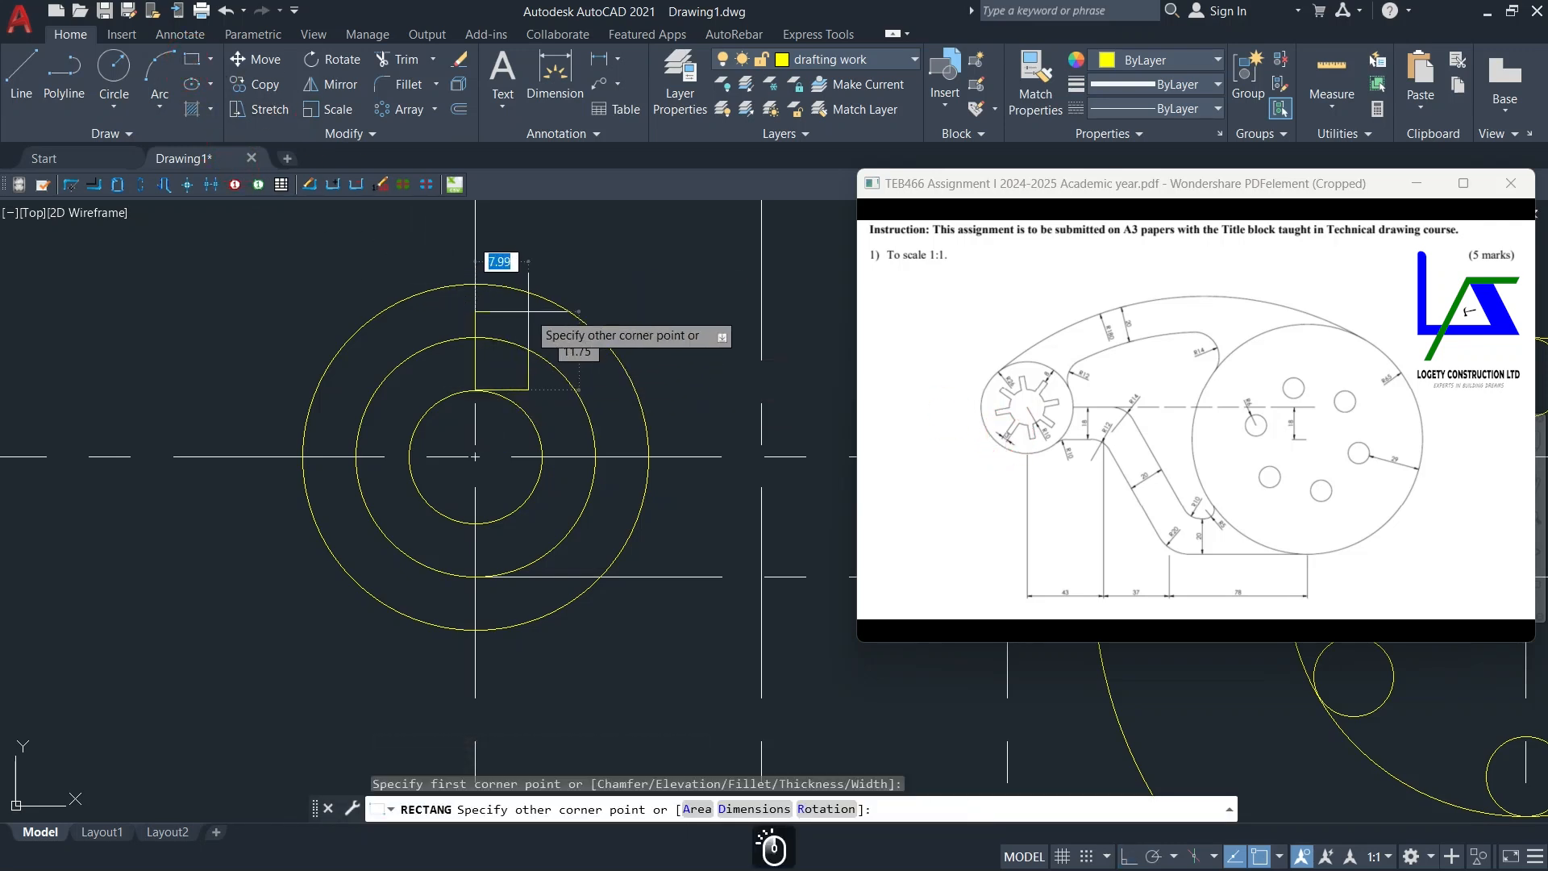
middle_click_drag(529, 312, 501, 365)
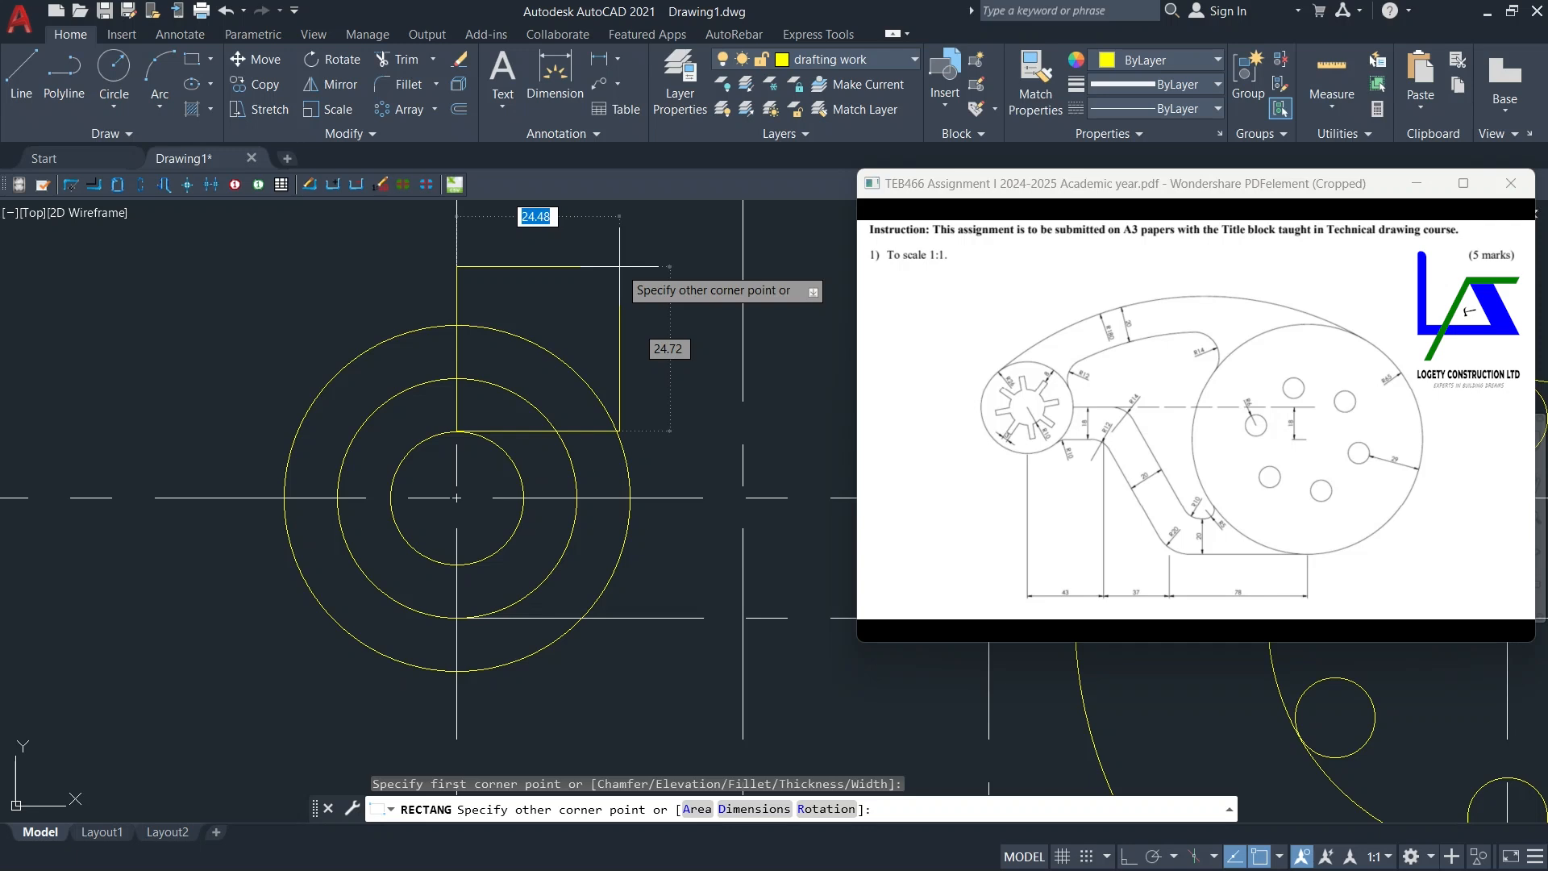
key("Return")
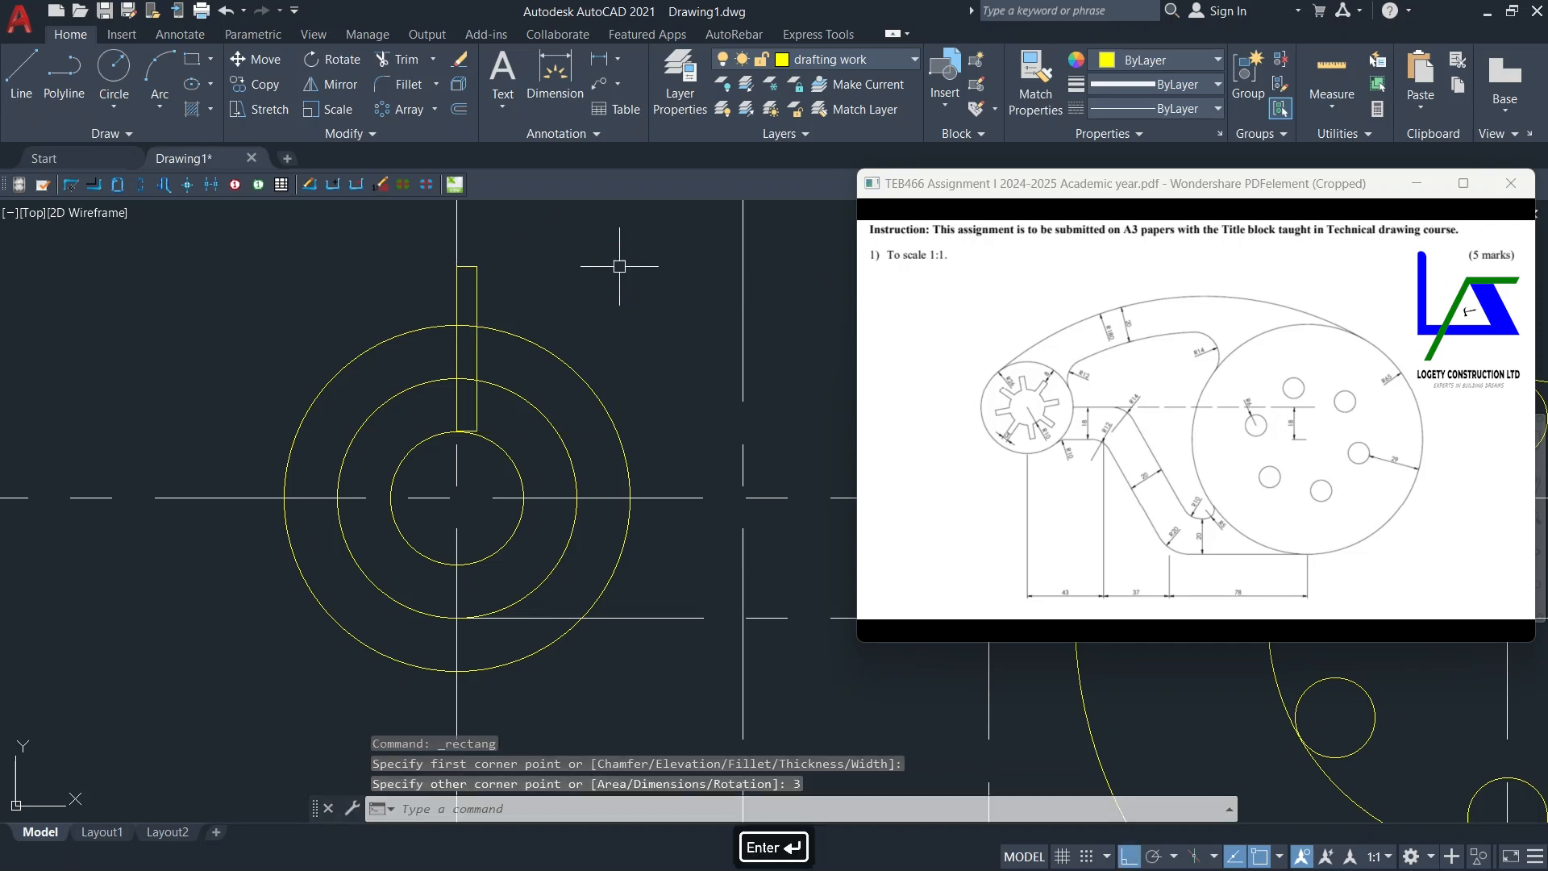
Step: Trim away the parts of the narrow rectangle that lie above the middle circle, including its top edge
scroll(483, 340, "up", 2)
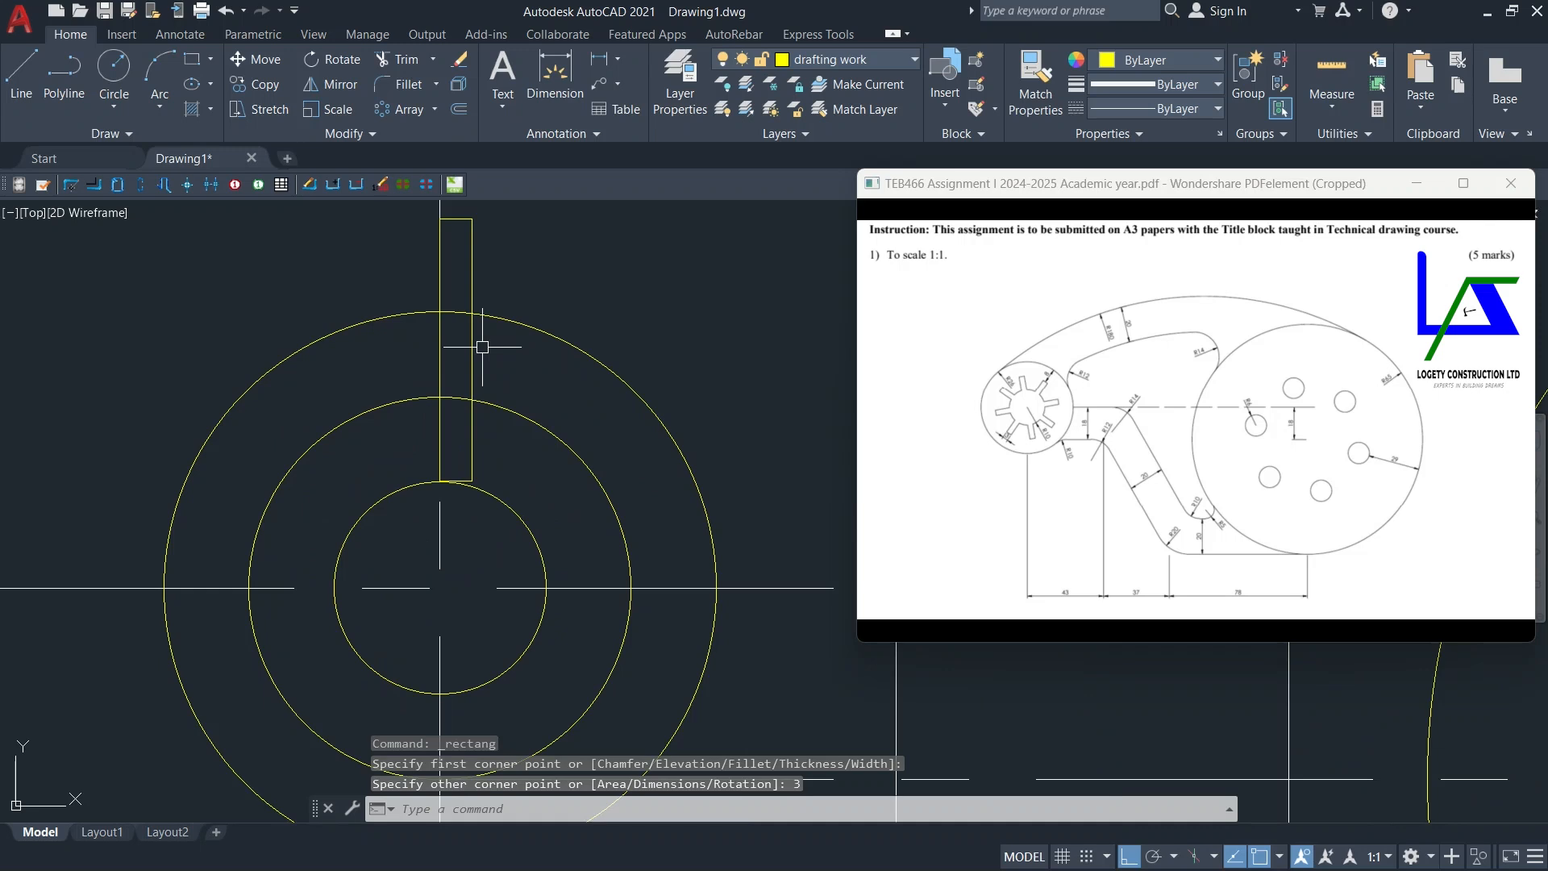
middle_click_drag(537, 348, 523, 398)
left_click(425, 58)
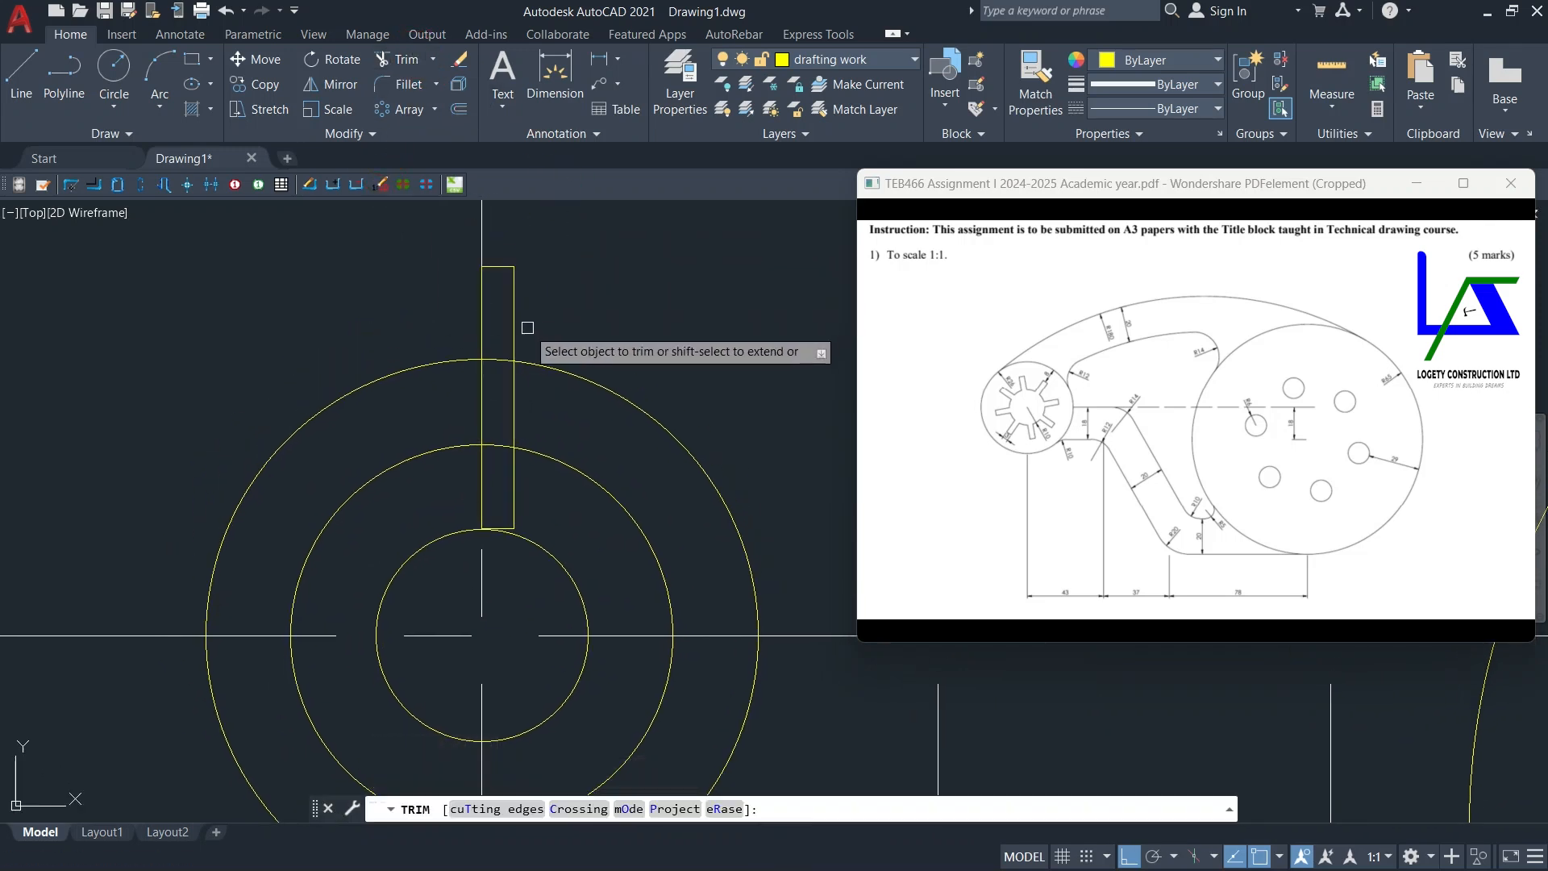
left_click(516, 327)
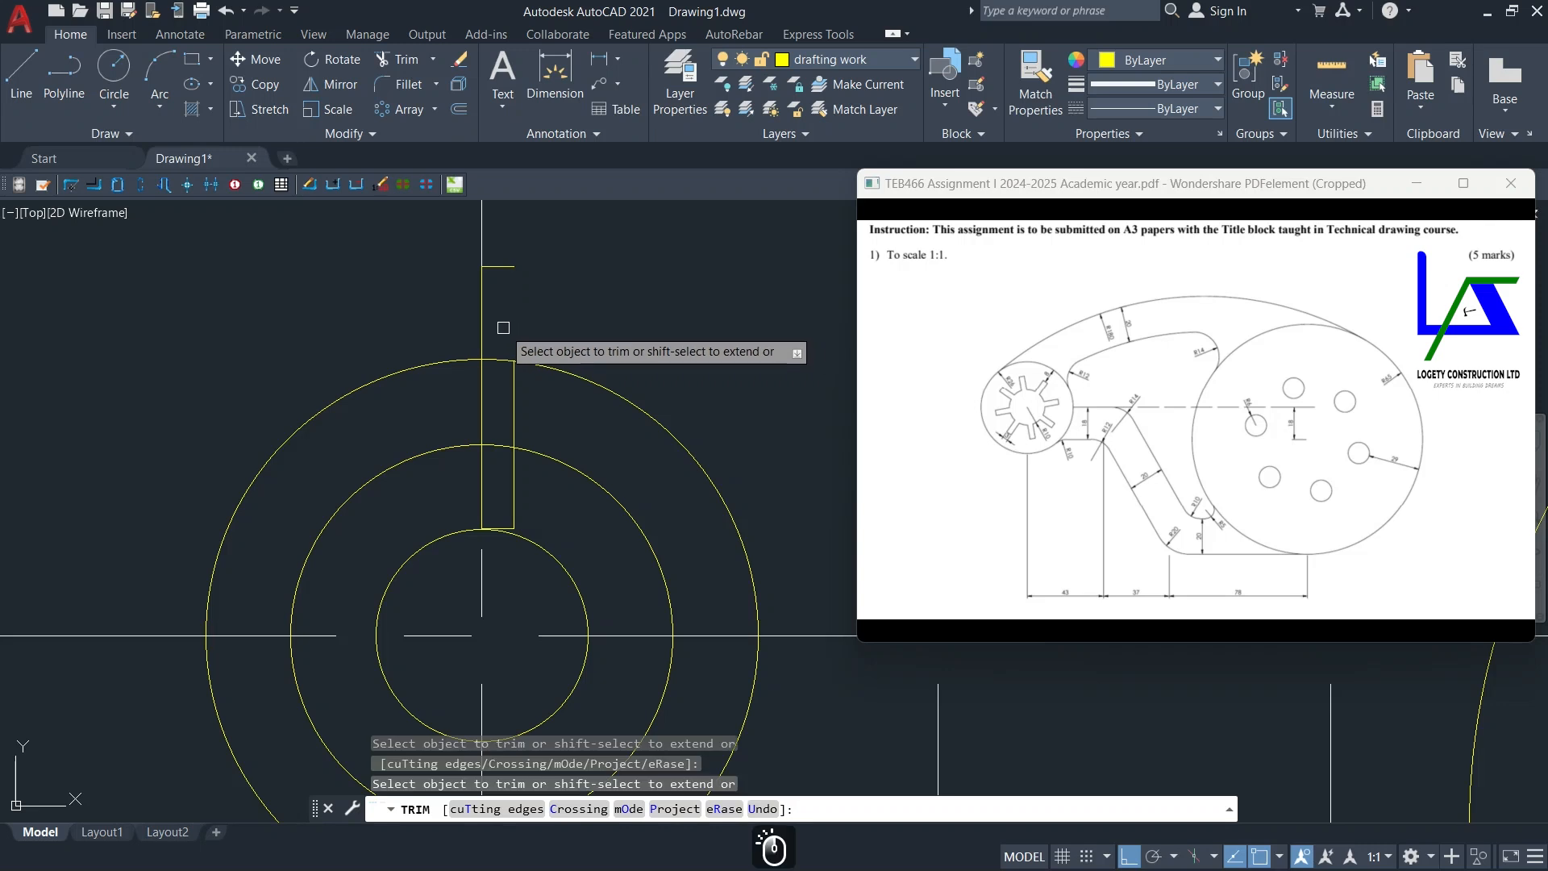
left_click(486, 314)
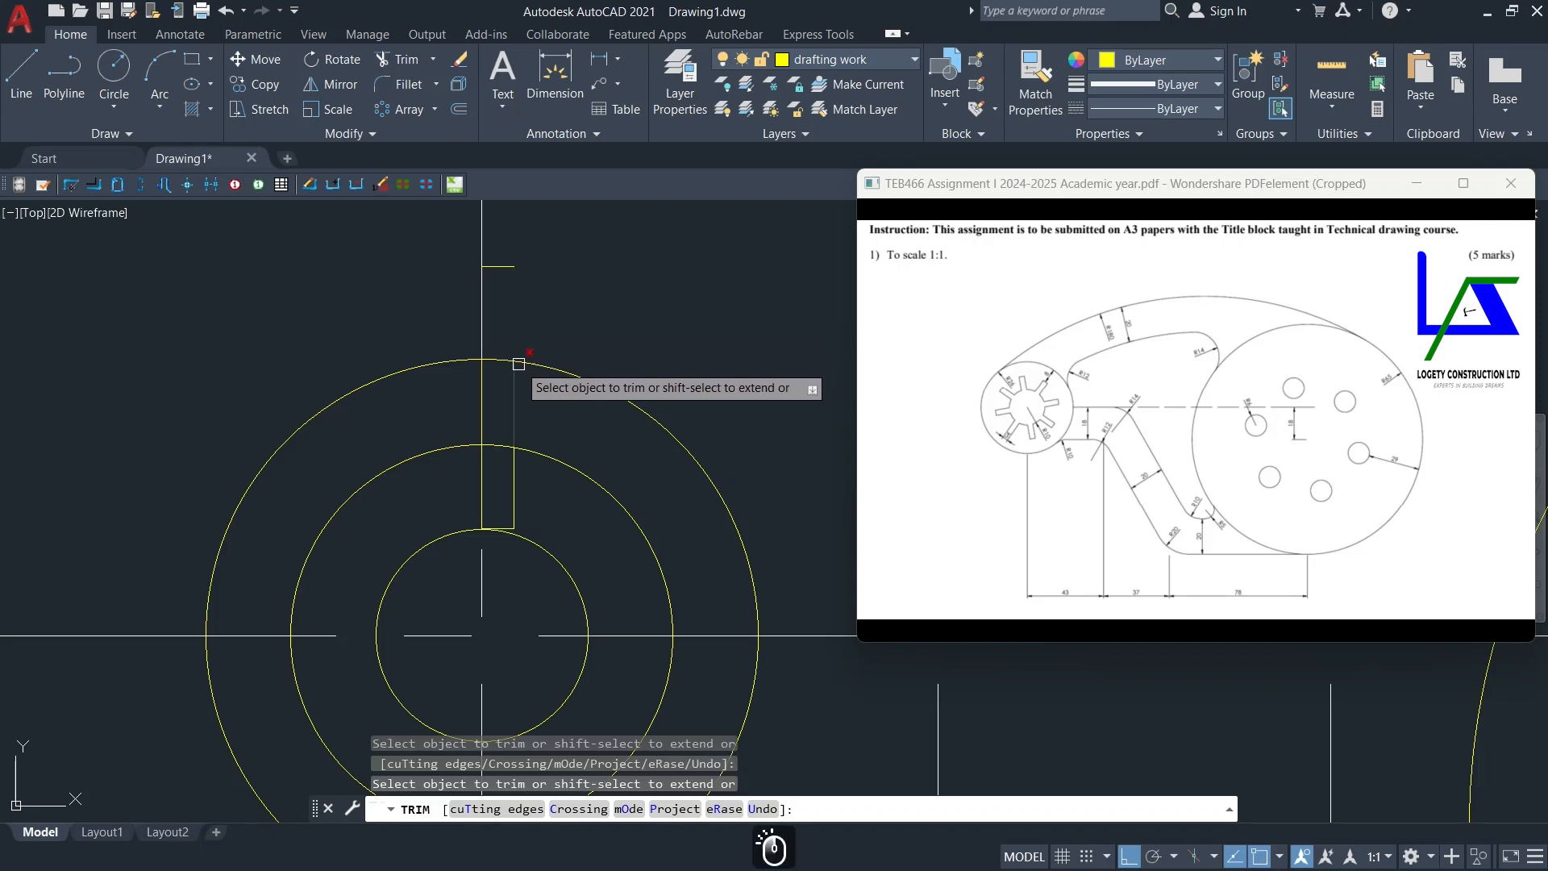
left_click(484, 403)
left_click(515, 404)
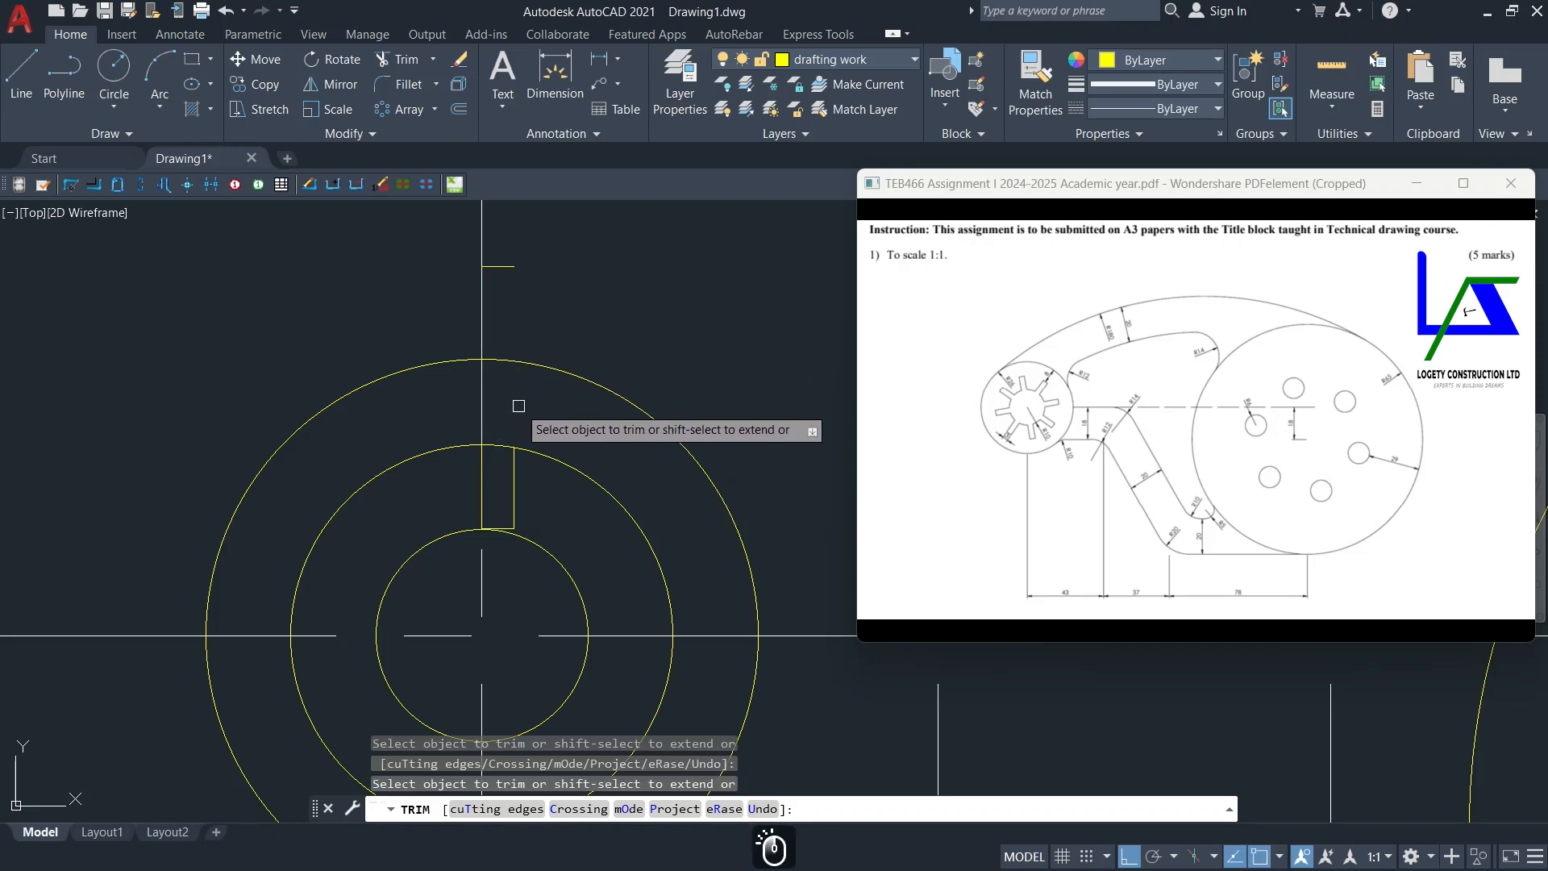
left_click(510, 266)
scroll(516, 597, "up", 4)
scroll(524, 441, "up", 2)
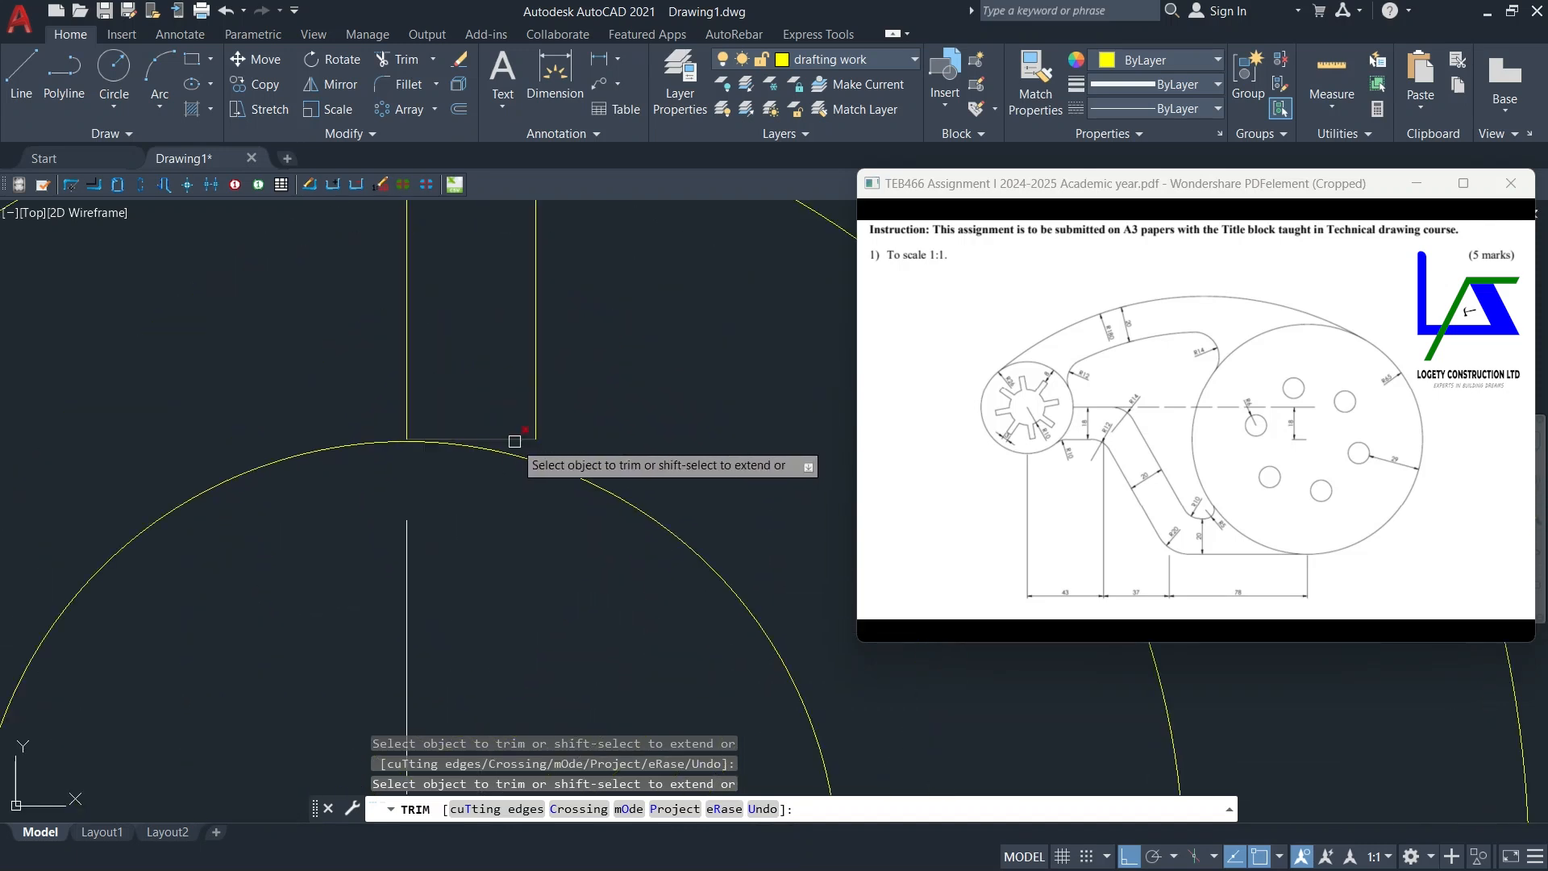
scroll(556, 428, "down", 3)
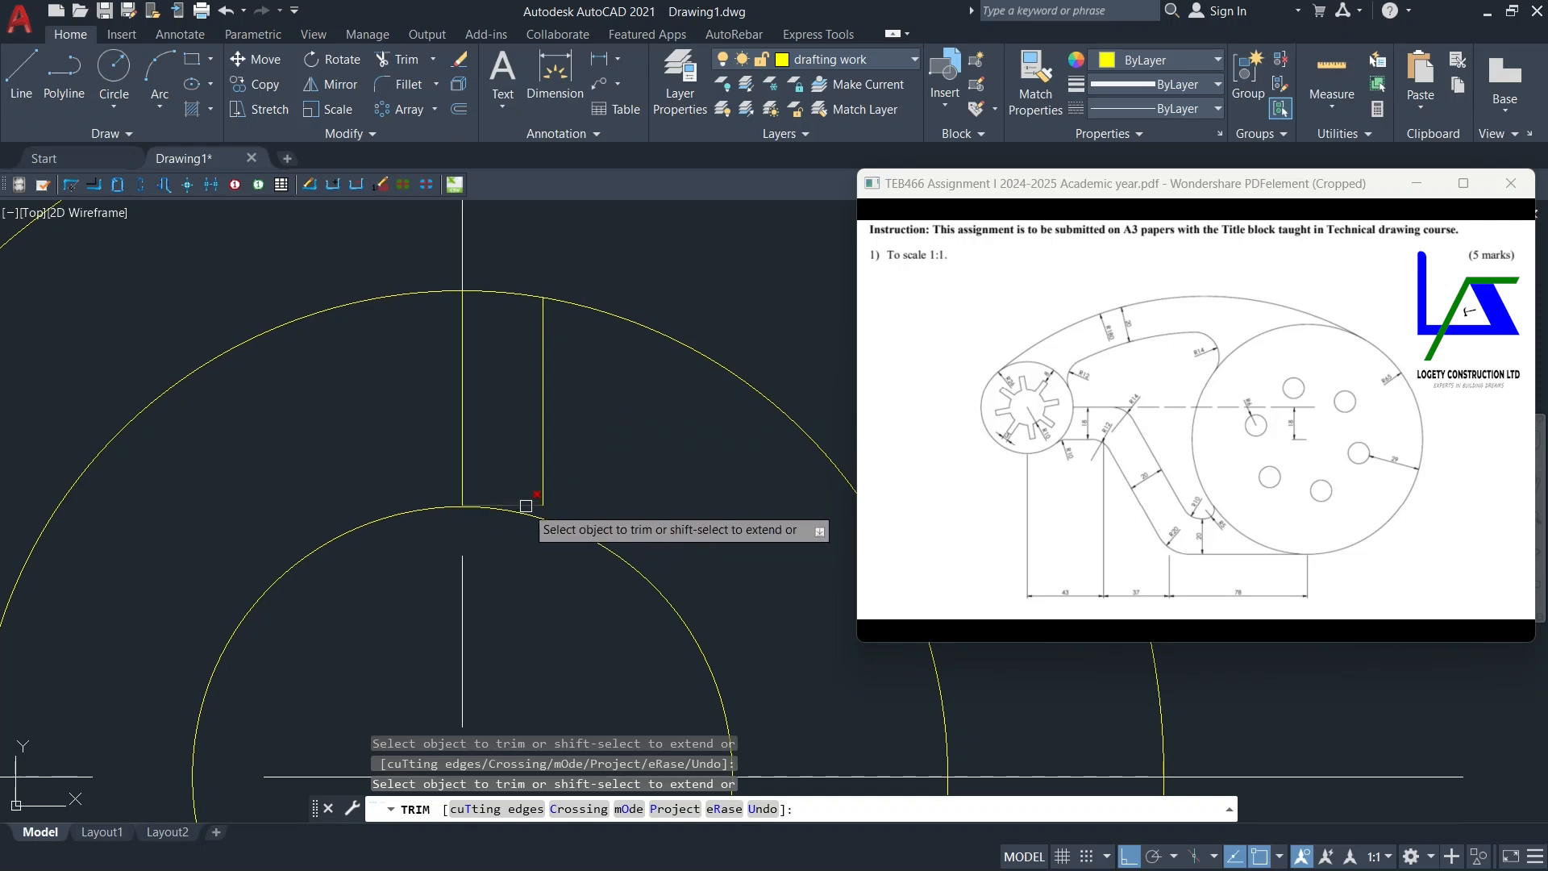
key("Escape")
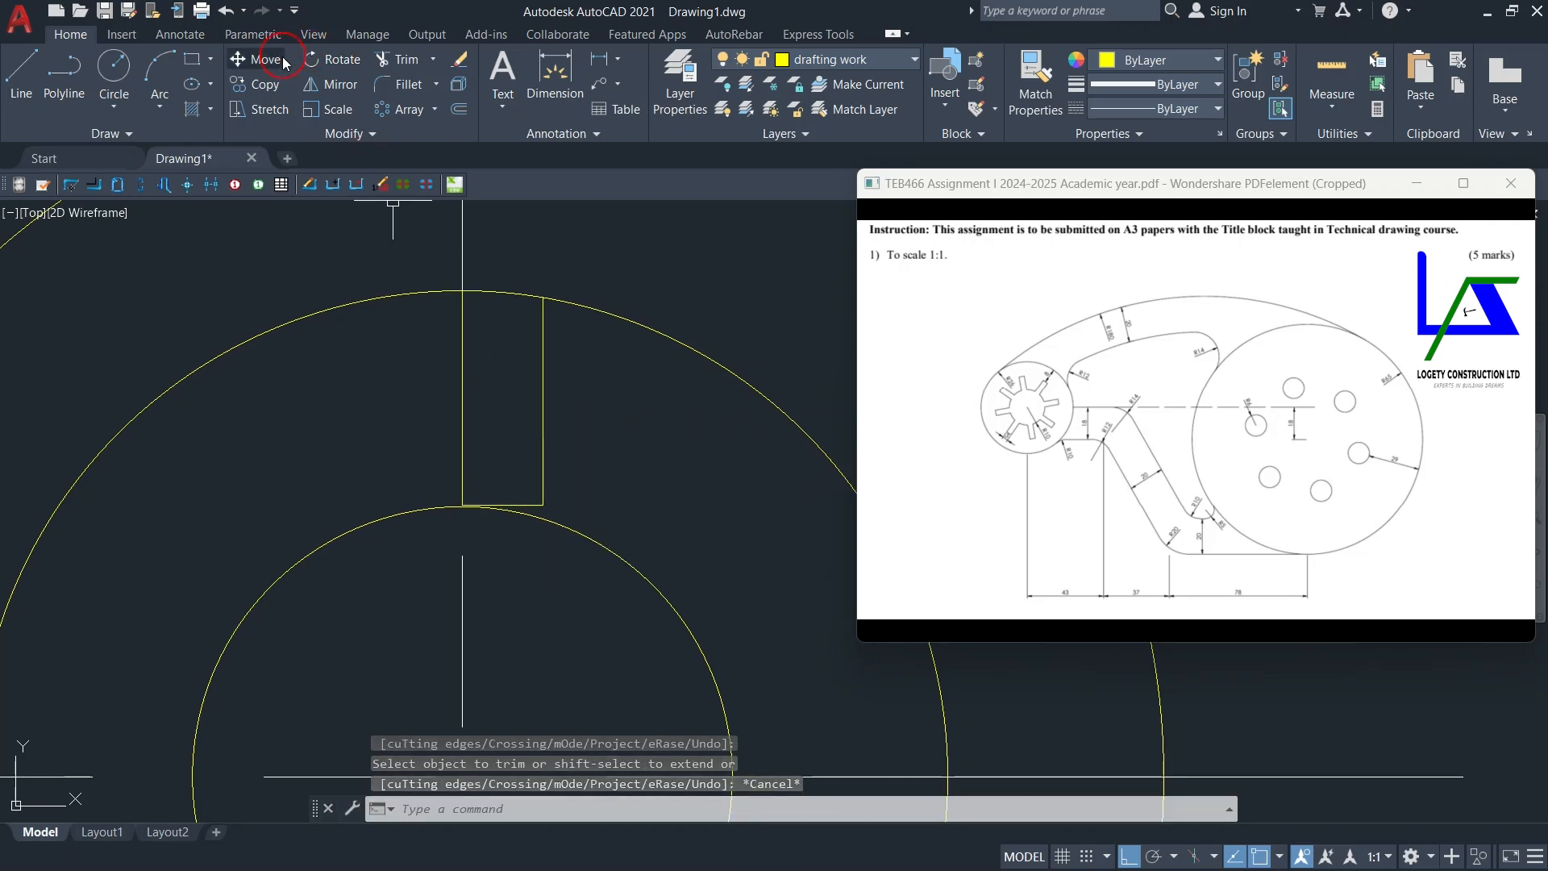
Step: Move the trimmed rectangle by its bottom edge's midpoint onto the inner circle's top point to center it on the vertical centerline
left_click(259, 59)
left_click(539, 429)
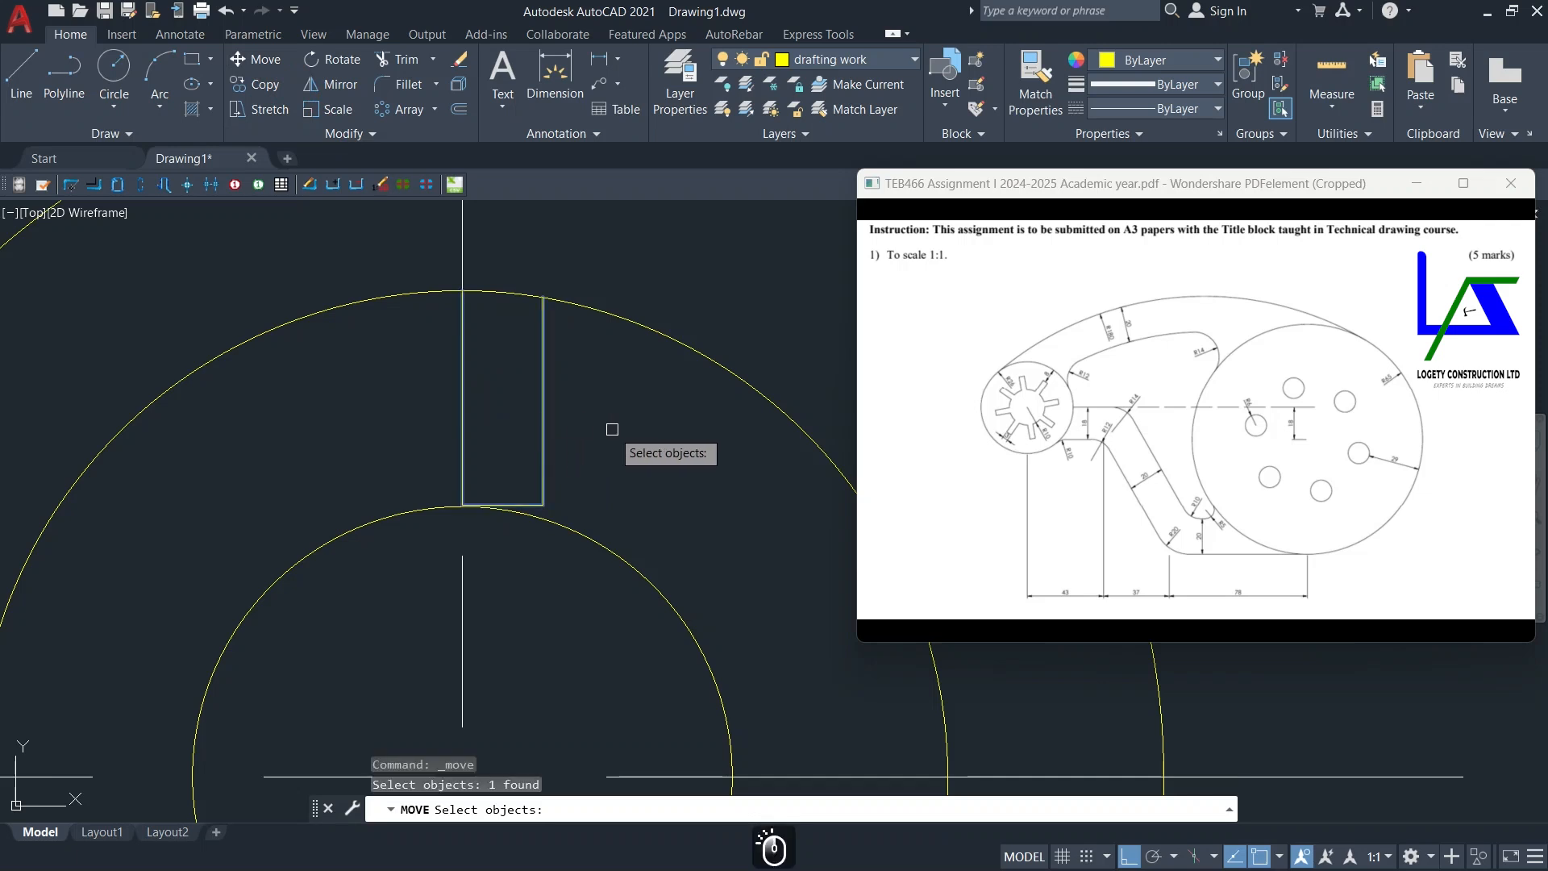
key("Return")
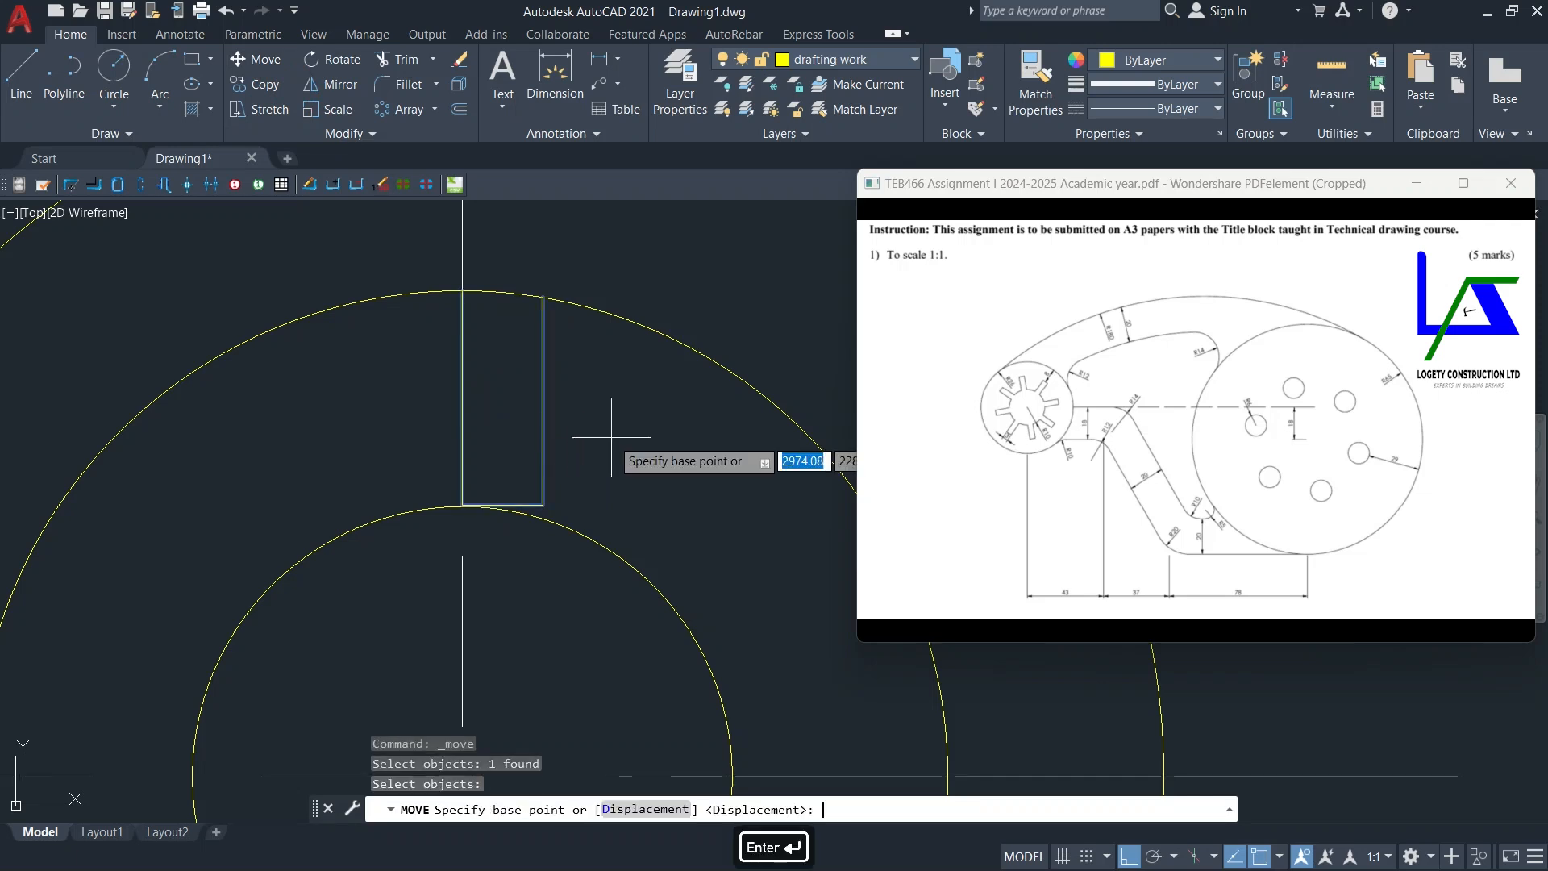
left_click(502, 505)
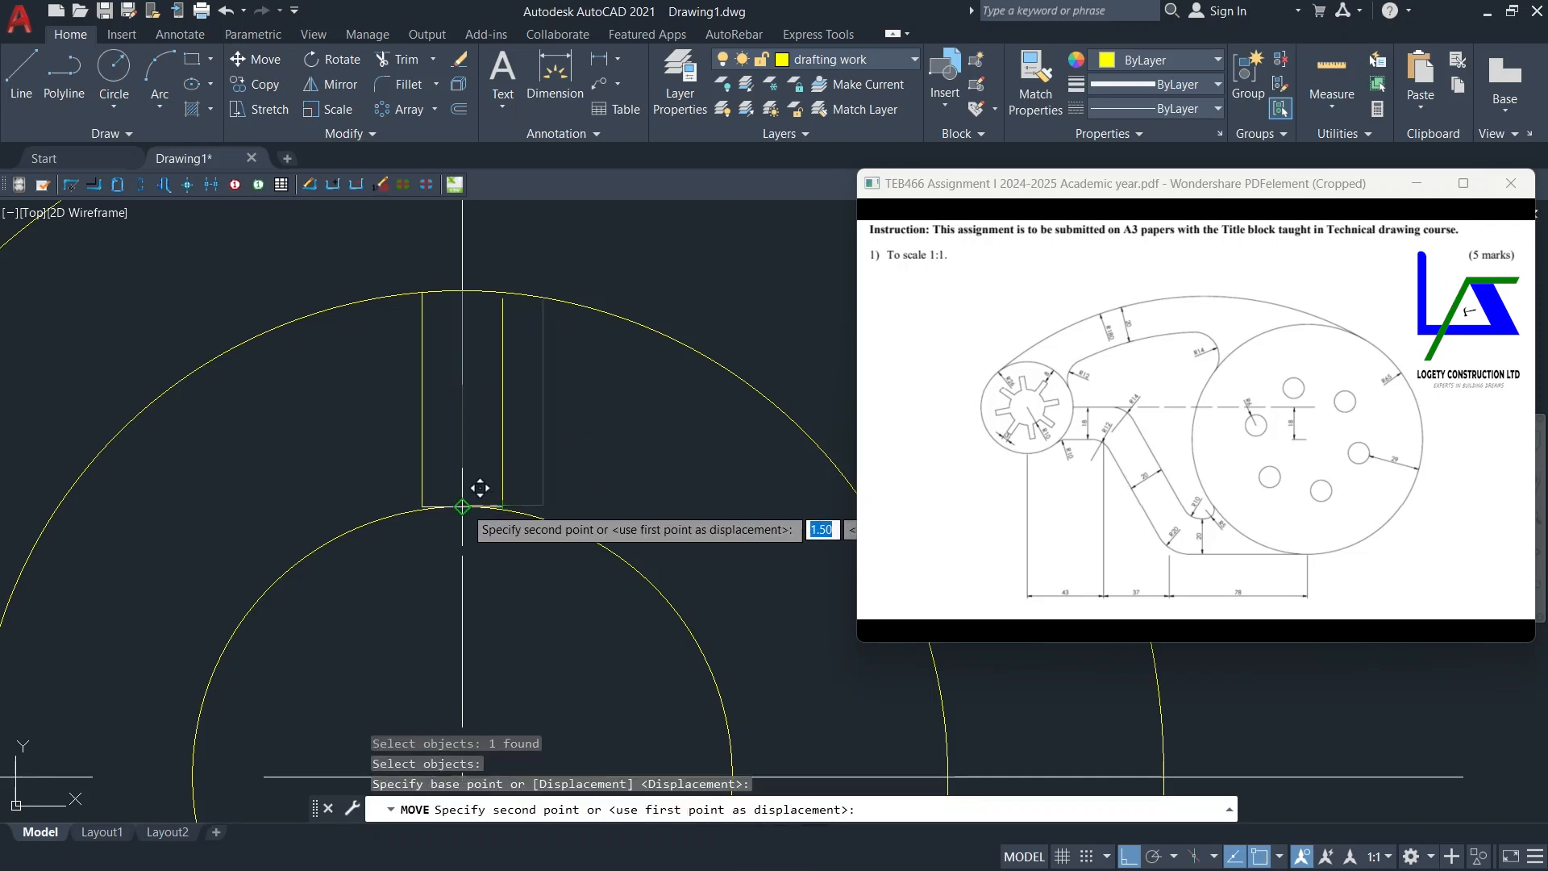
left_click(480, 488)
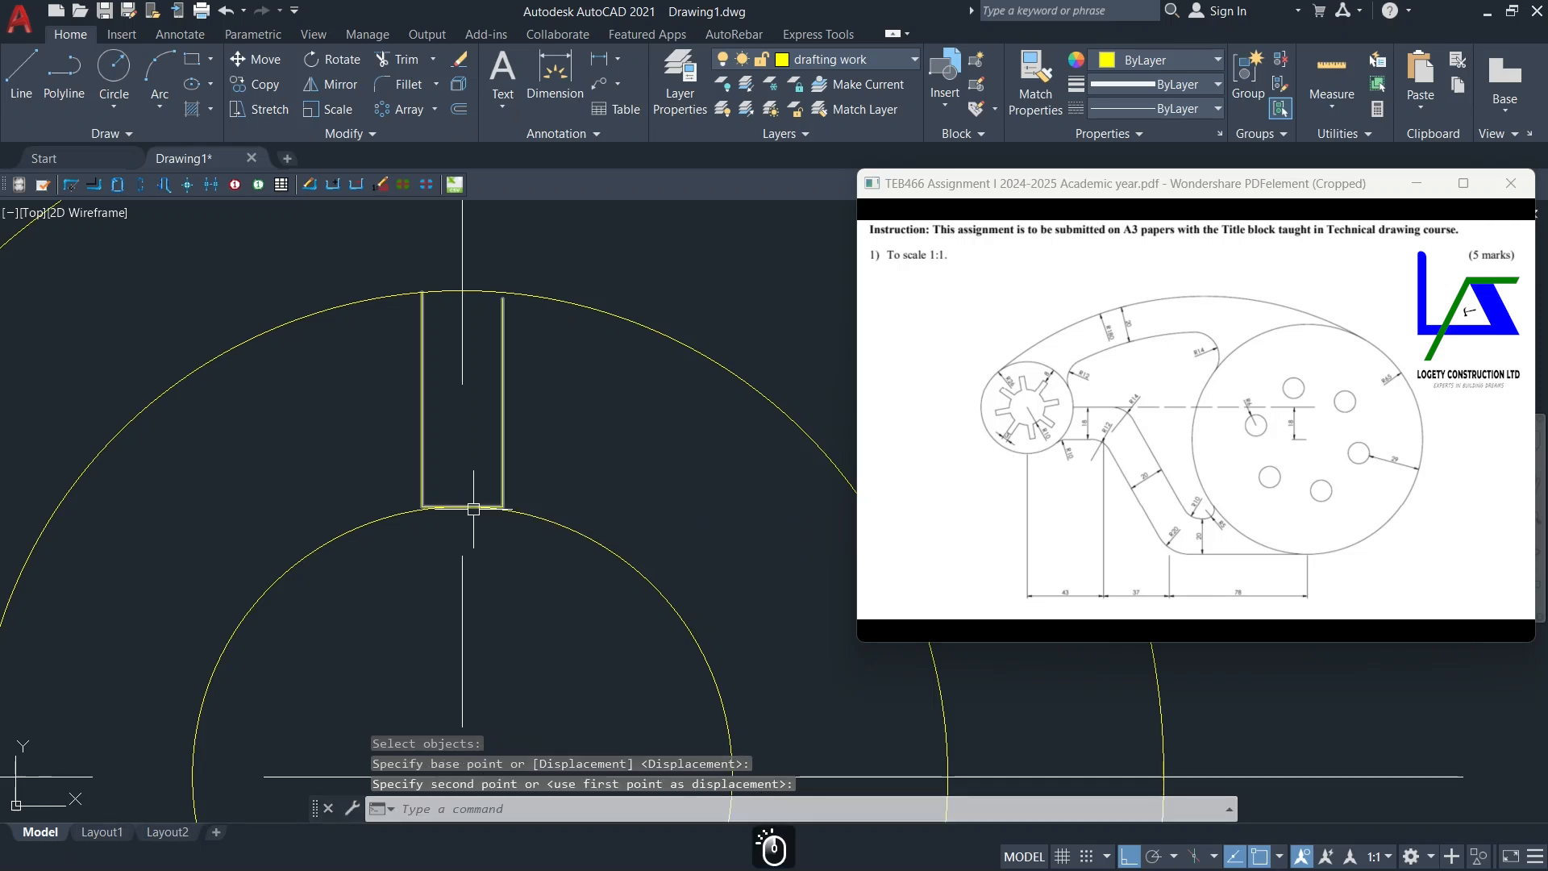
Step: Trim away the bottom edge of the narrow slot where it touches the top of the inner circle
scroll(501, 373, "up", 2)
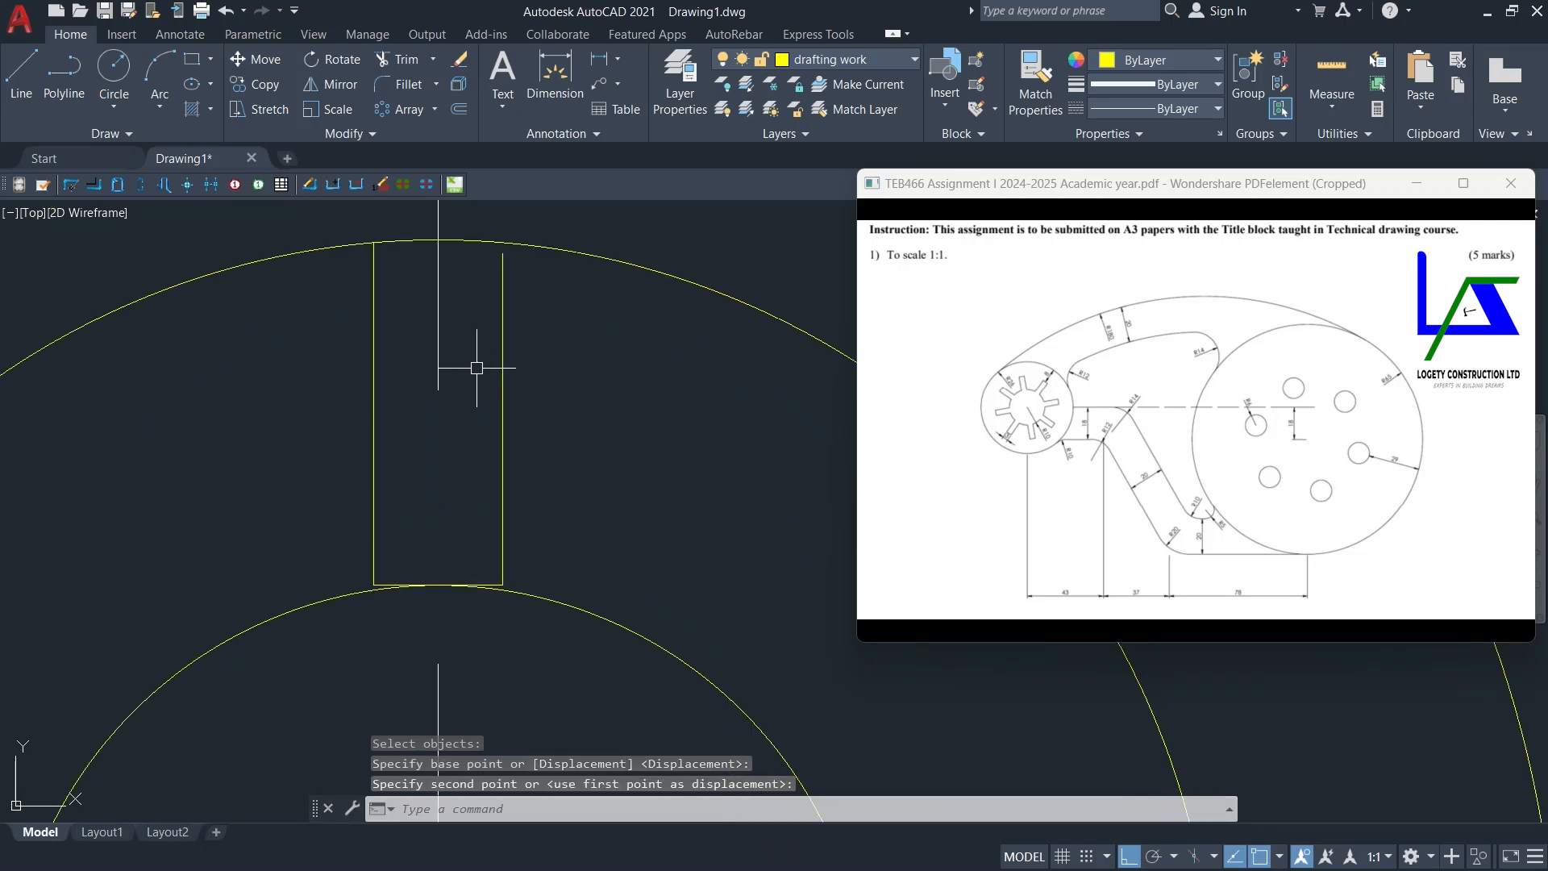
left_click(401, 62)
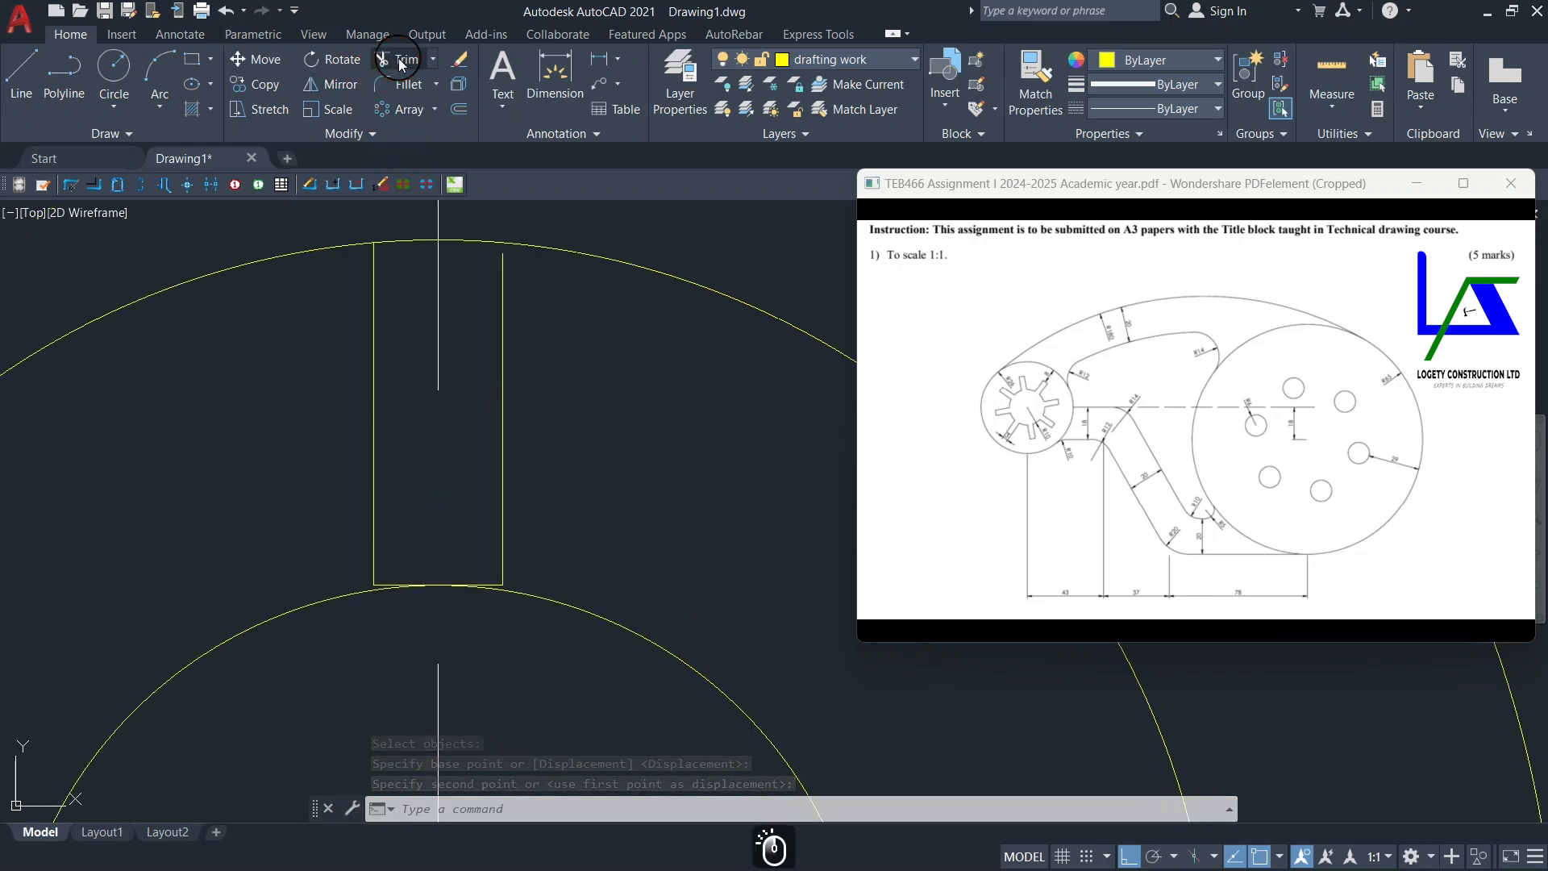
scroll(470, 601, "up", 5)
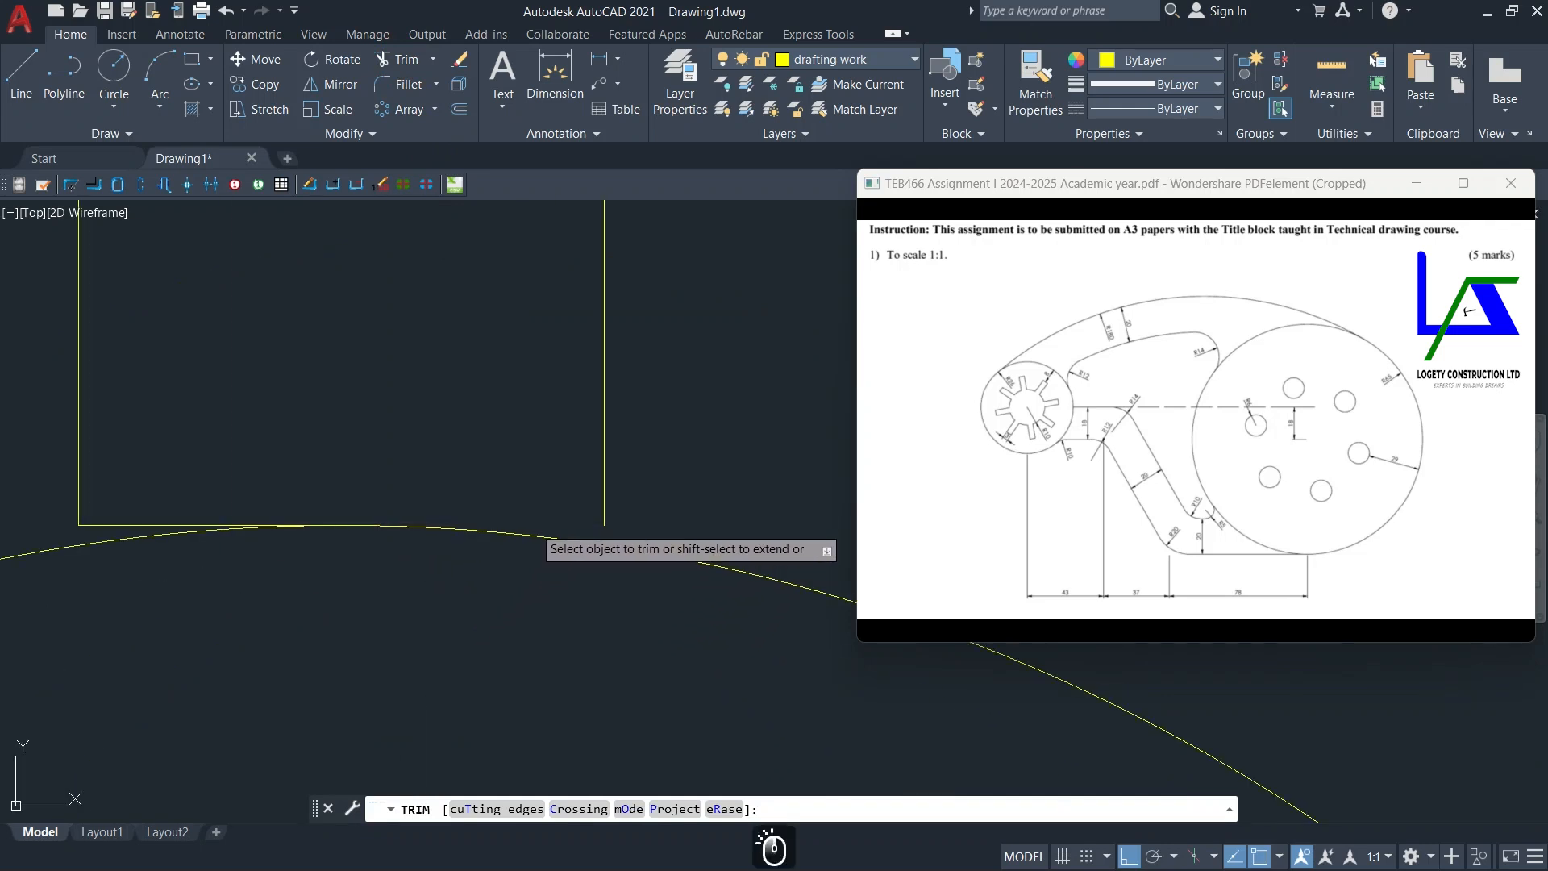
left_click(533, 526)
scroll(289, 446, "down", 3)
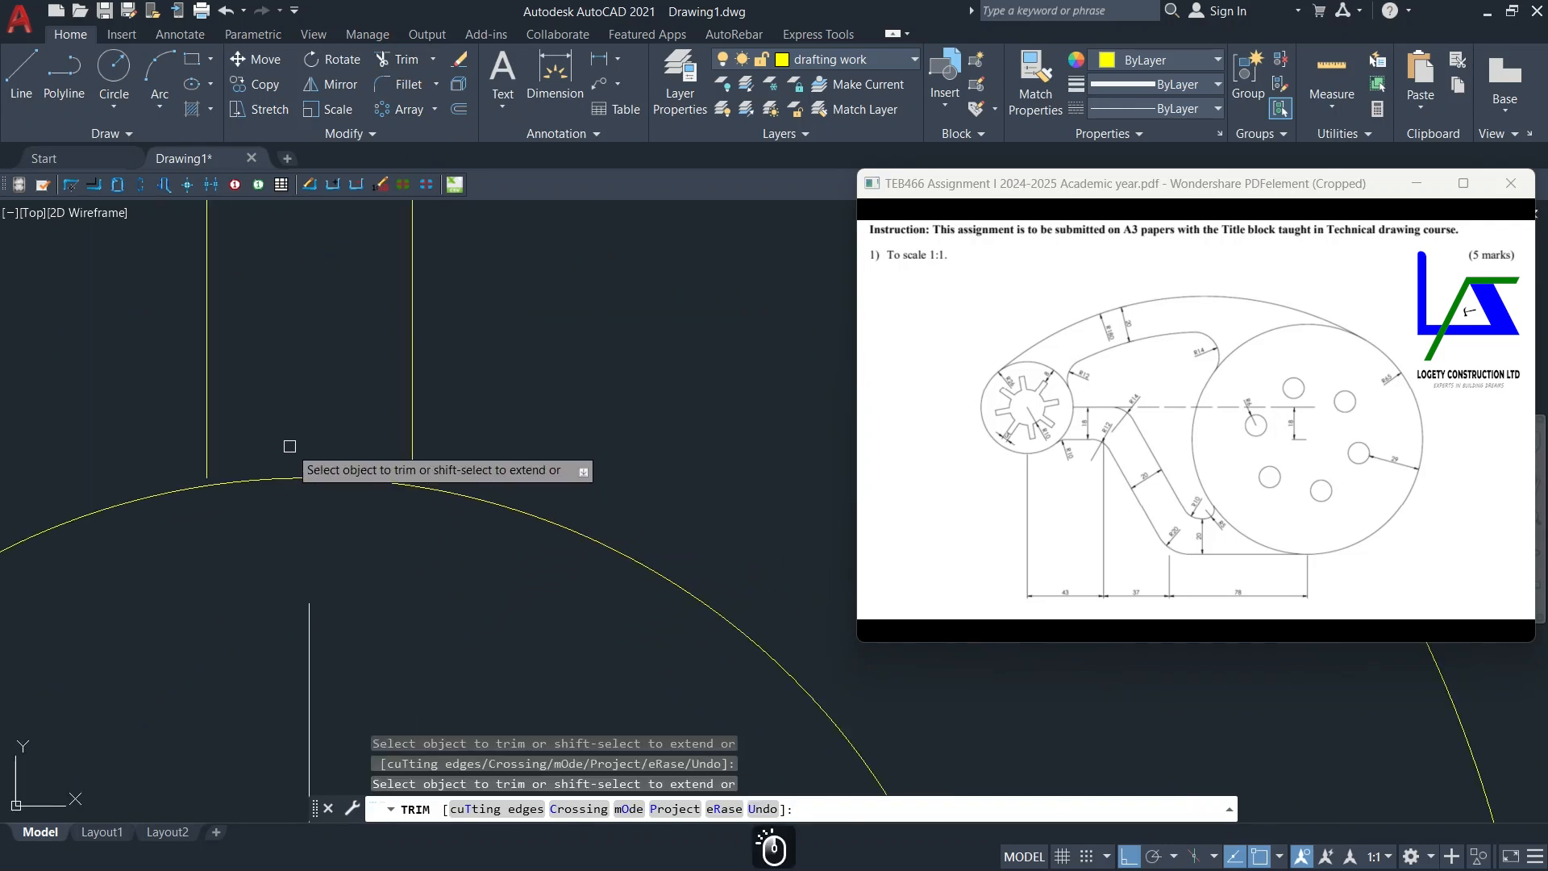
middle_click_drag(290, 446, 320, 621)
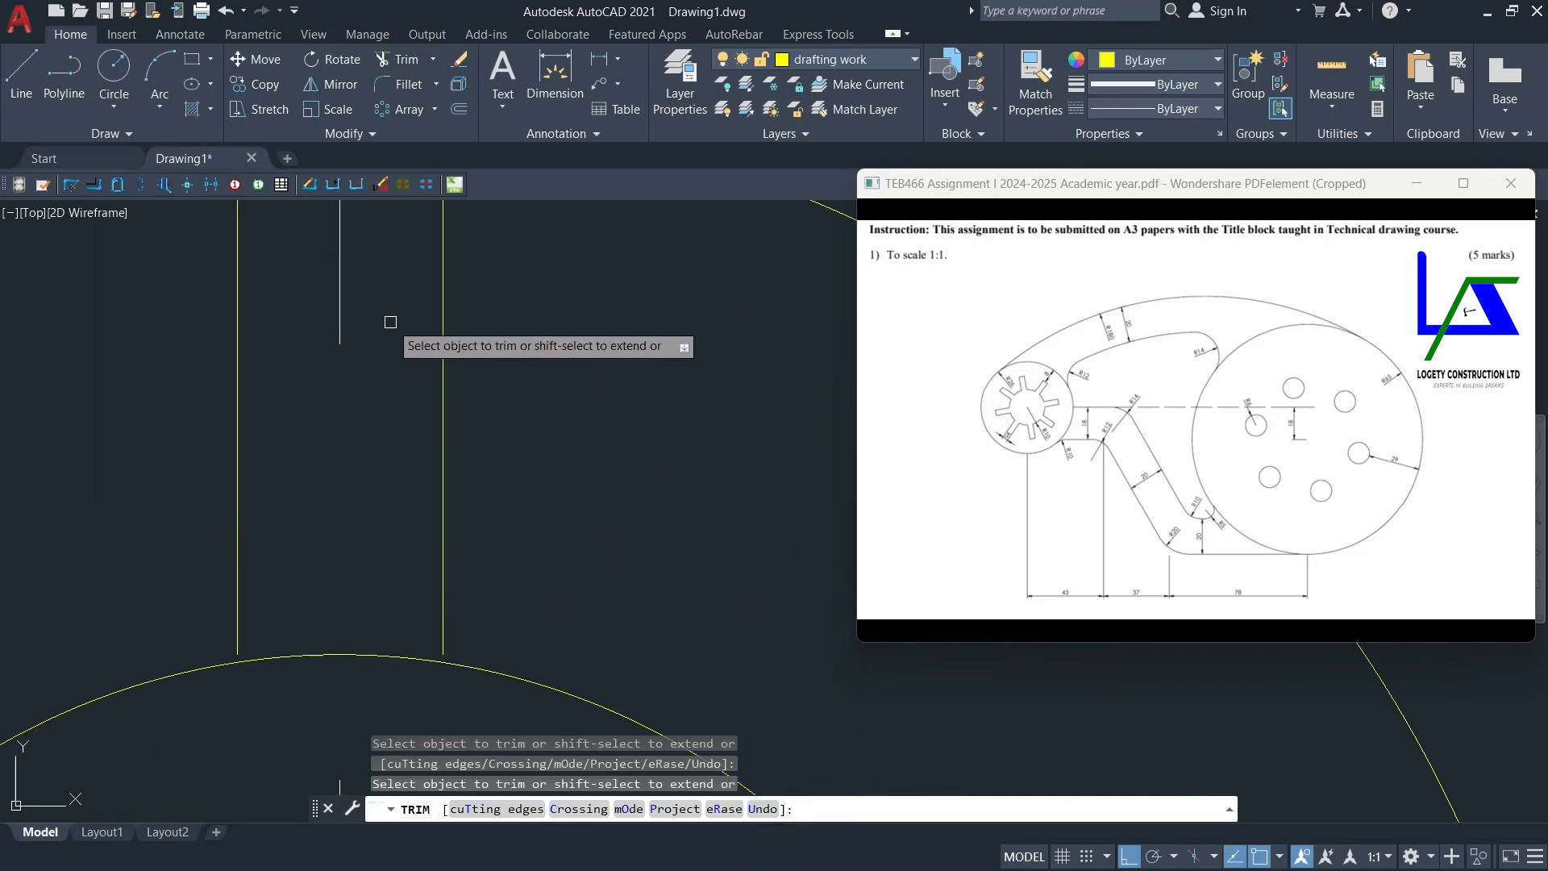
Step: Extend both slot sides down to the inner circle and the right side up to the middle circle
left_click(432, 58)
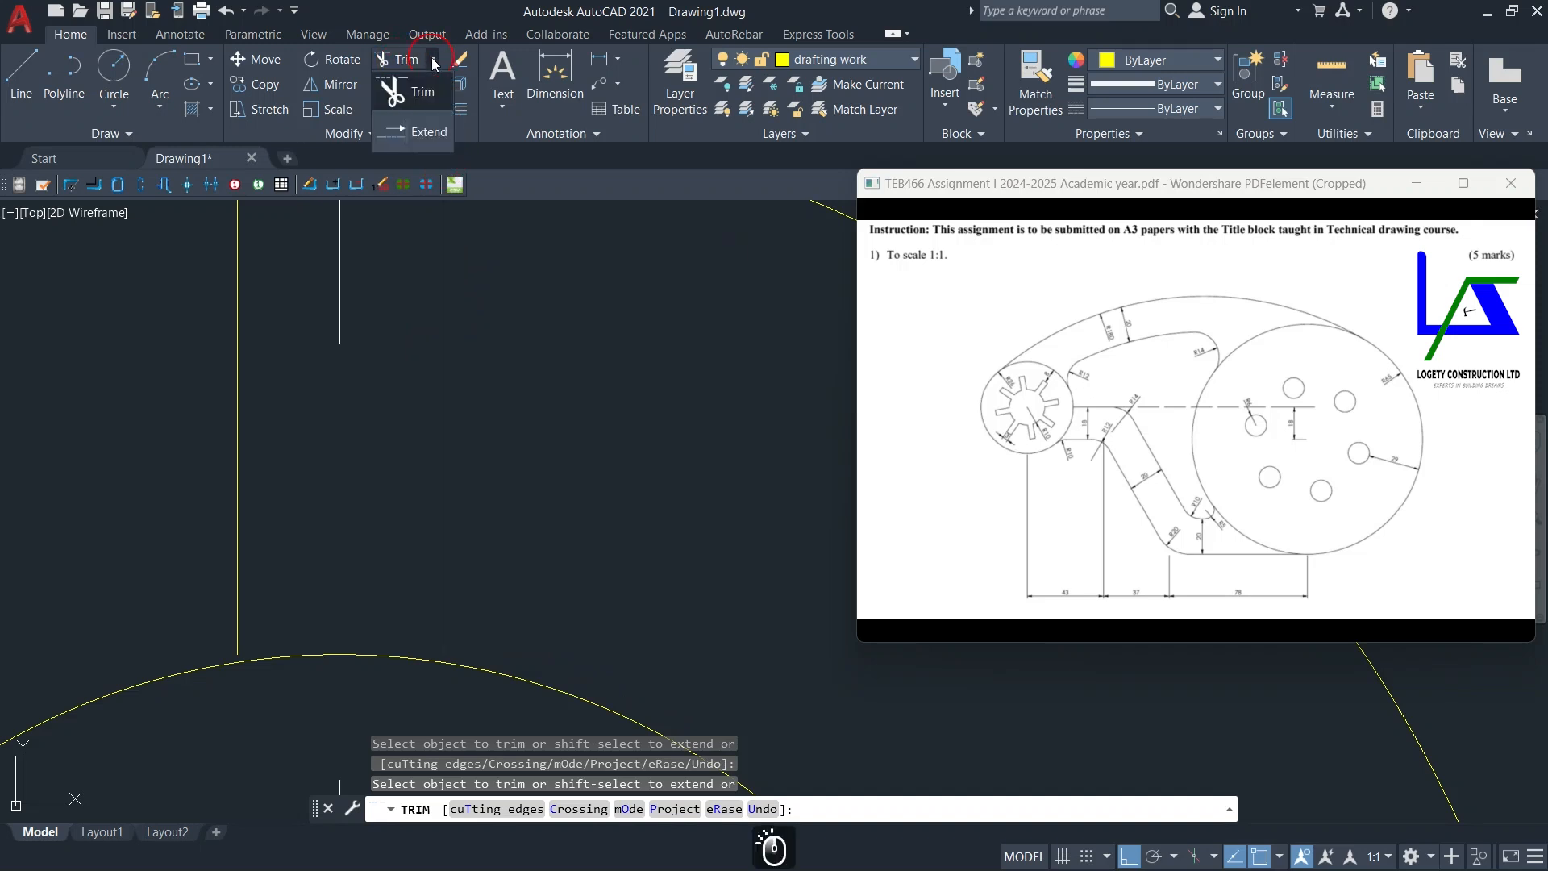
left_click(406, 142)
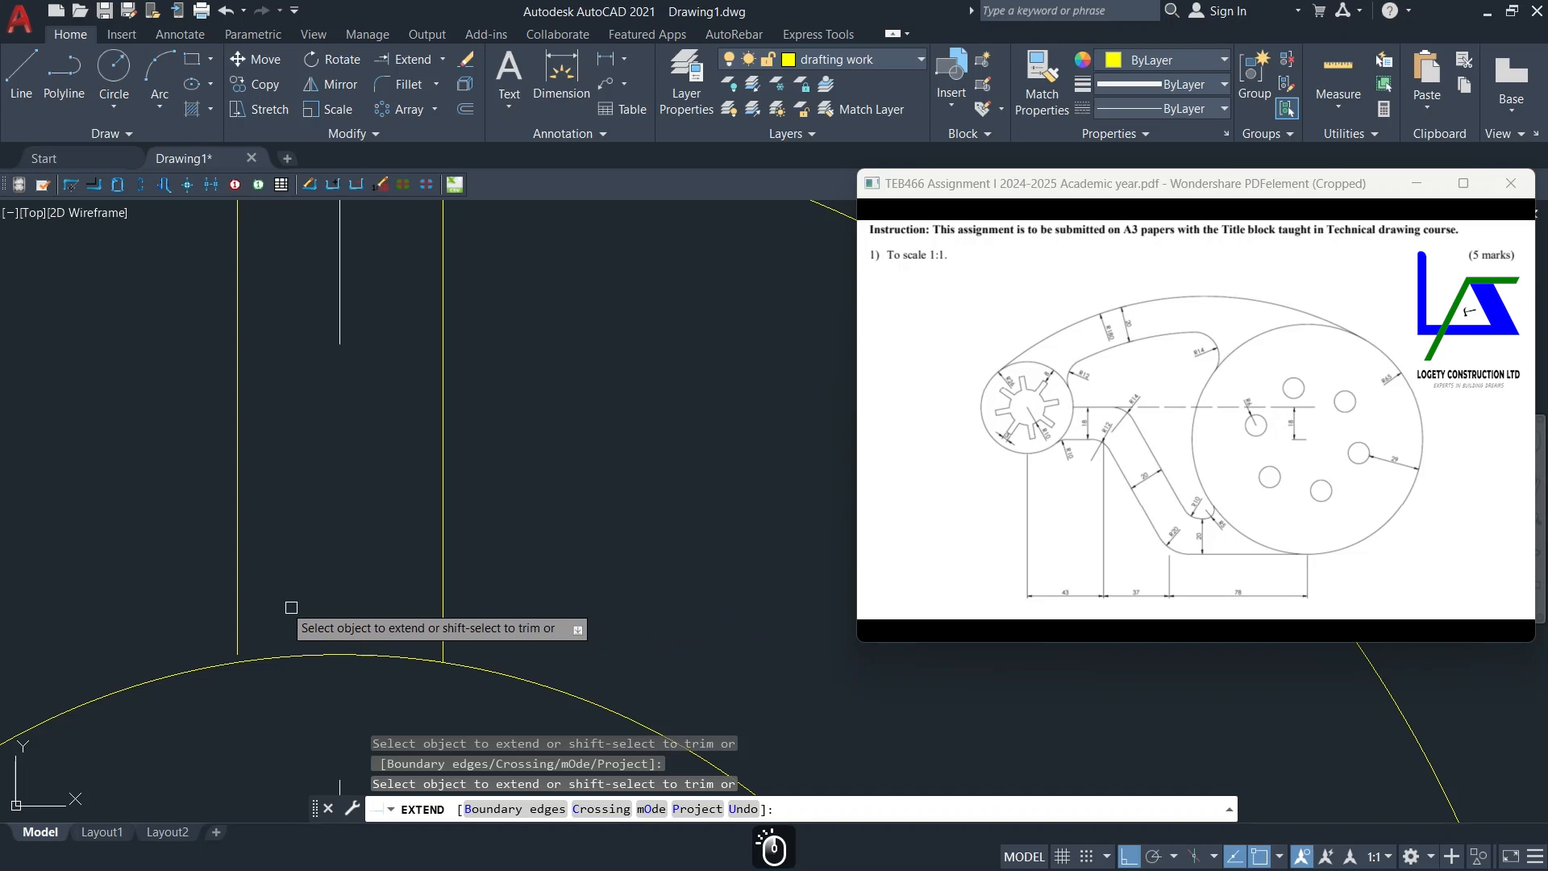
left_click(241, 617)
middle_click_drag(384, 466, 383, 710)
scroll(466, 388, "up", 2)
left_click(428, 387)
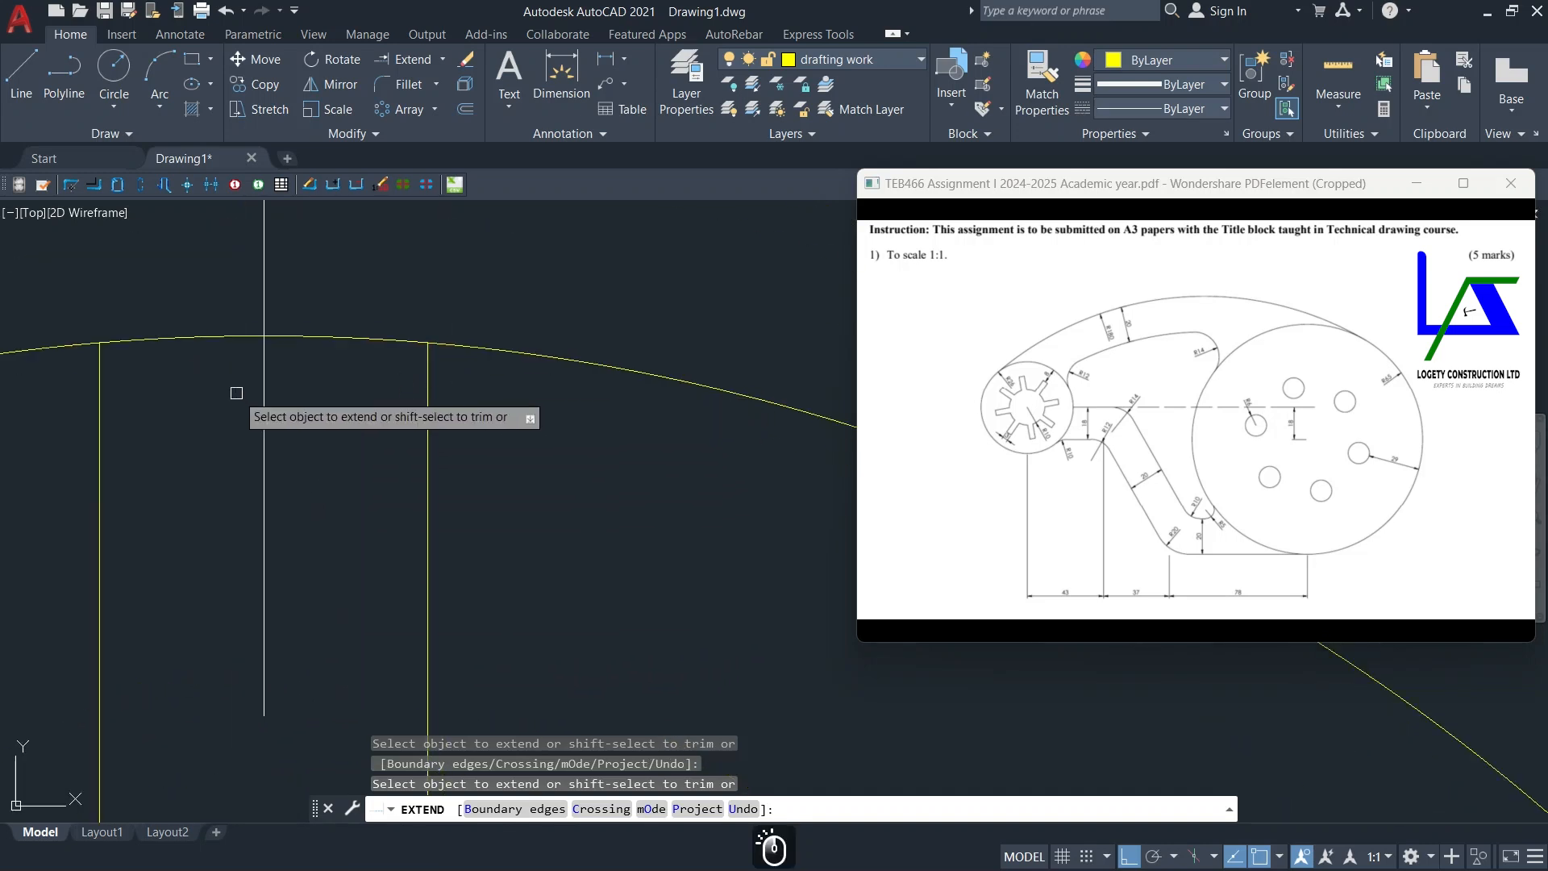
scroll(102, 360, "up", 6)
middle_click_drag(107, 357, 356, 428)
scroll(344, 337, "up", 6)
Step: Trim the short overhang of the slot's left side beyond the middle circle
left_click(427, 64)
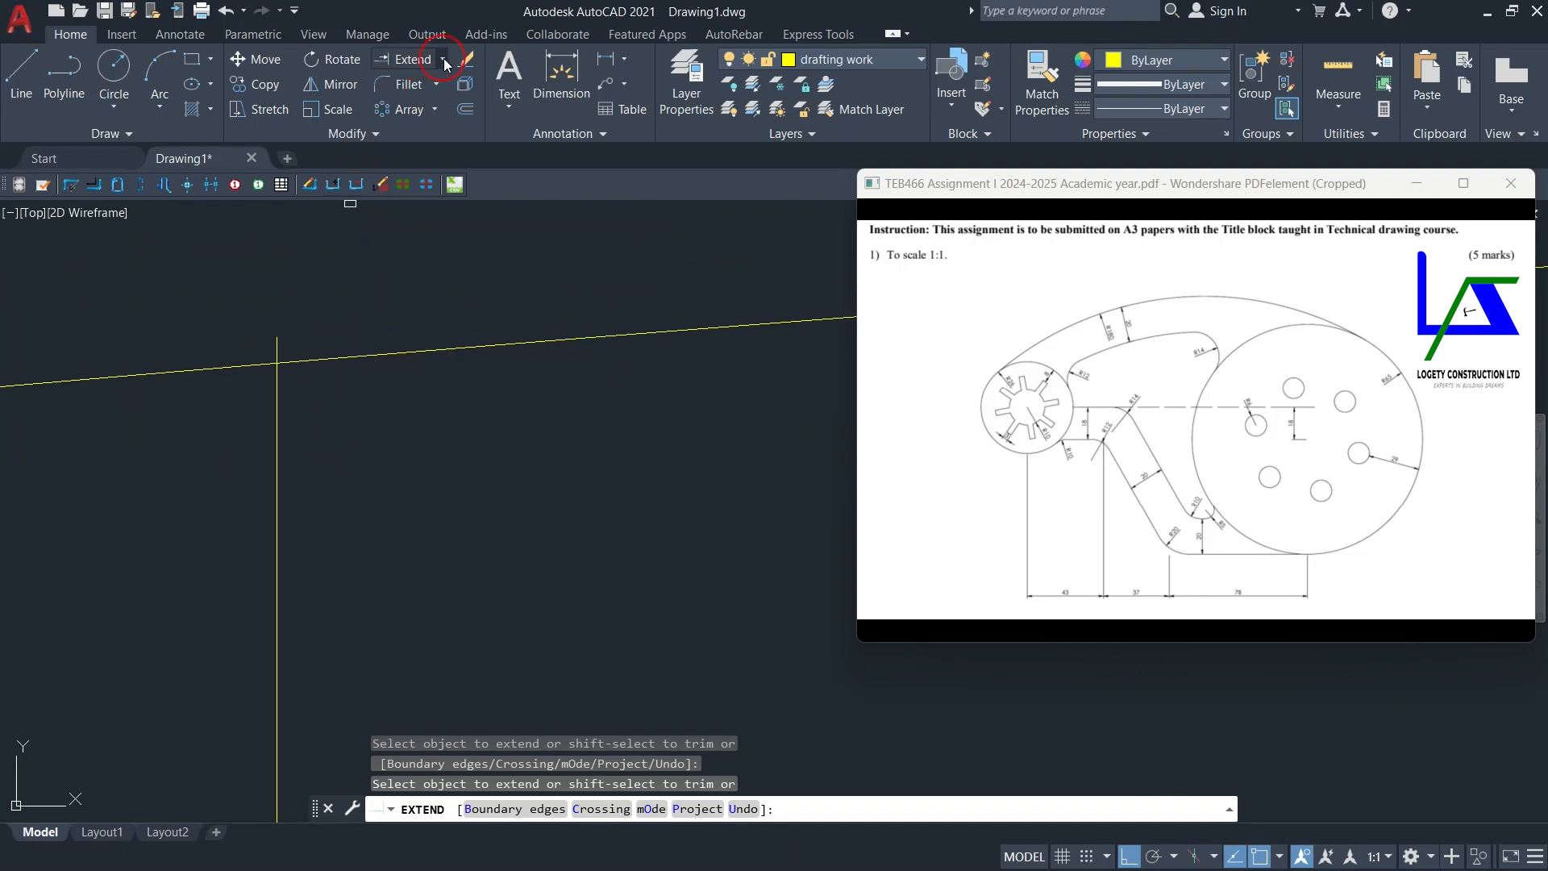
left_click(393, 91)
scroll(273, 347, "down", 4)
key("Escape")
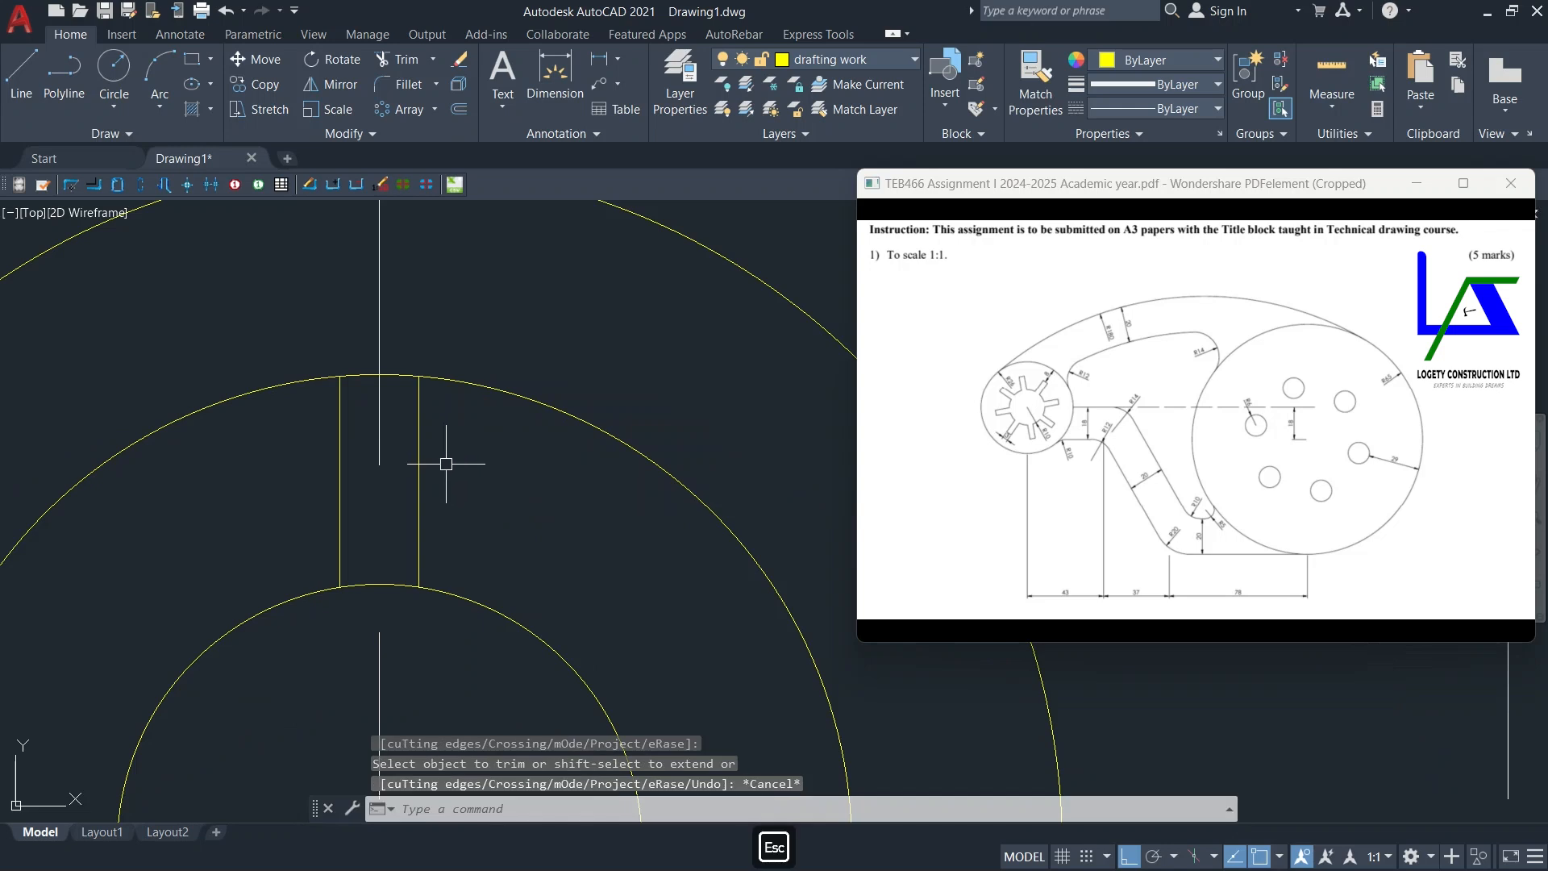
middle_click_drag(456, 460, 469, 396)
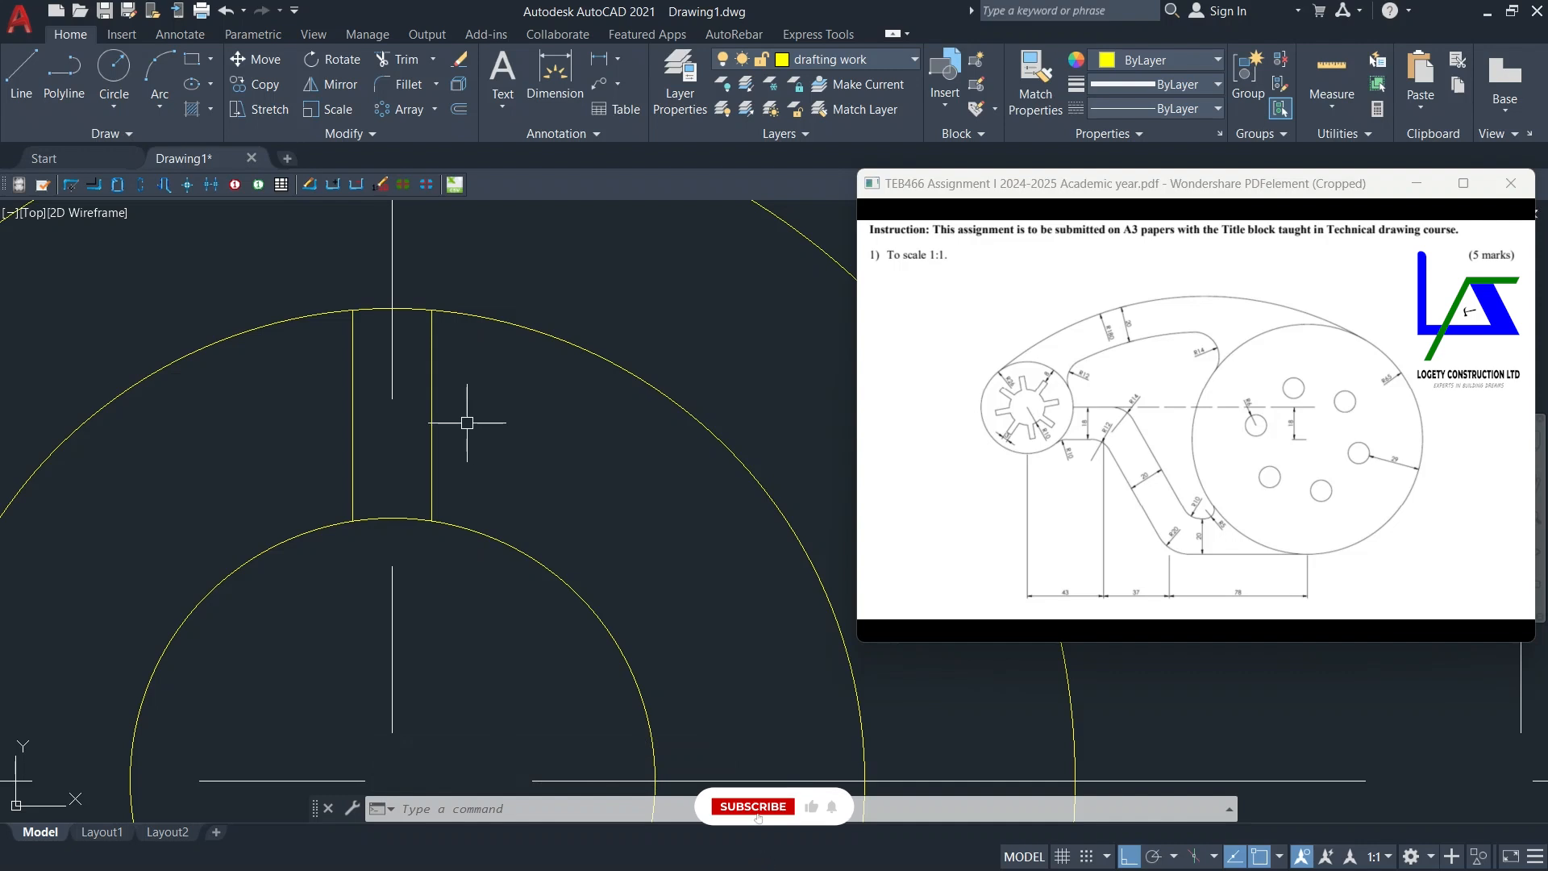
scroll(461, 423, "down", 3)
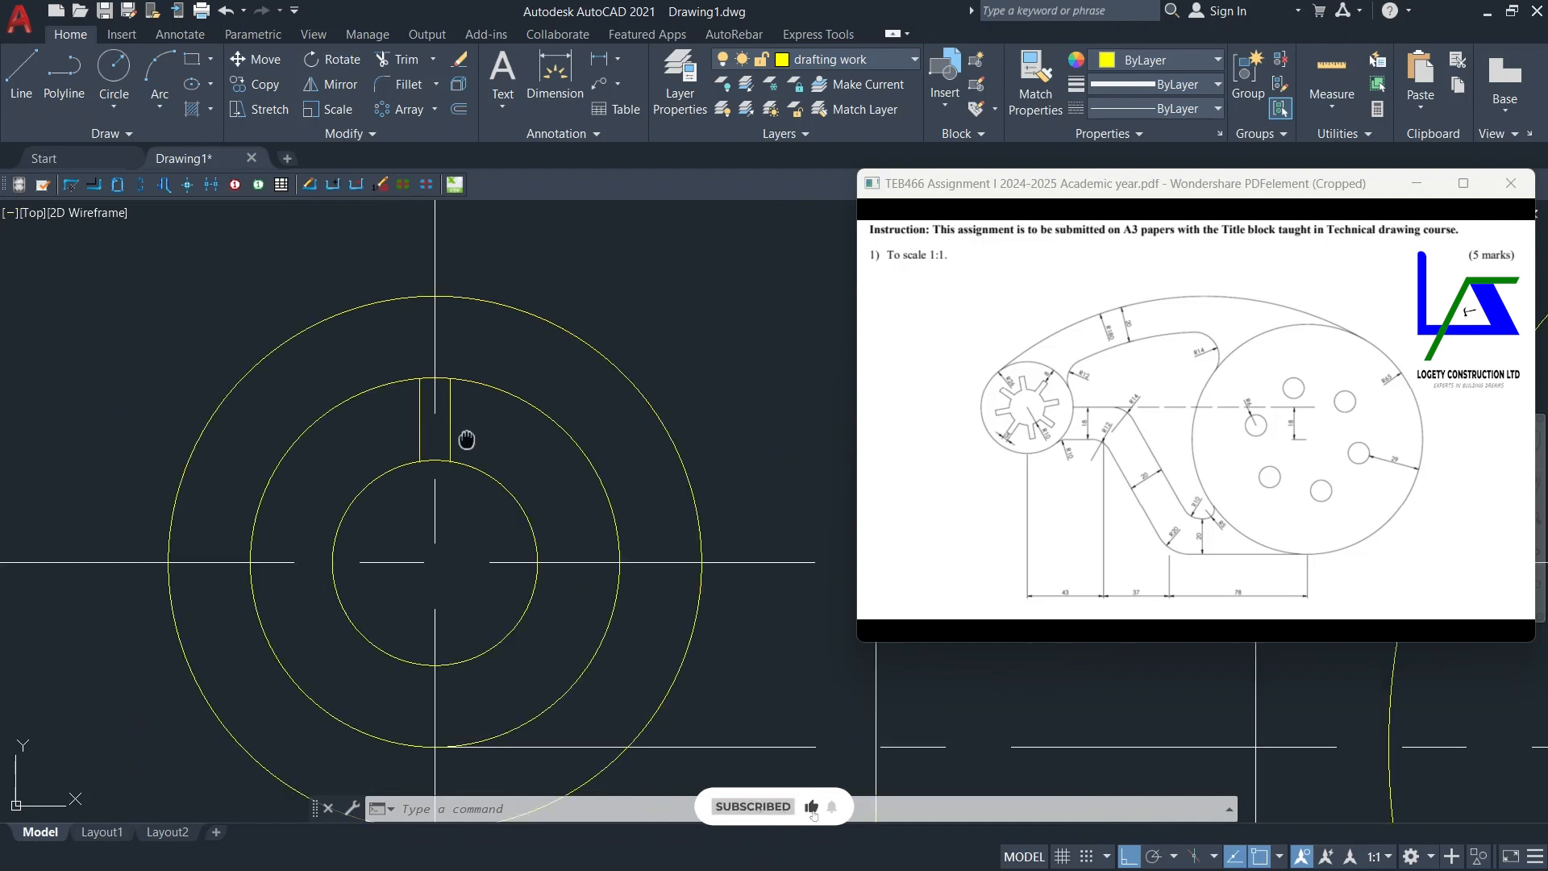
middle_click_drag(467, 439, 474, 382)
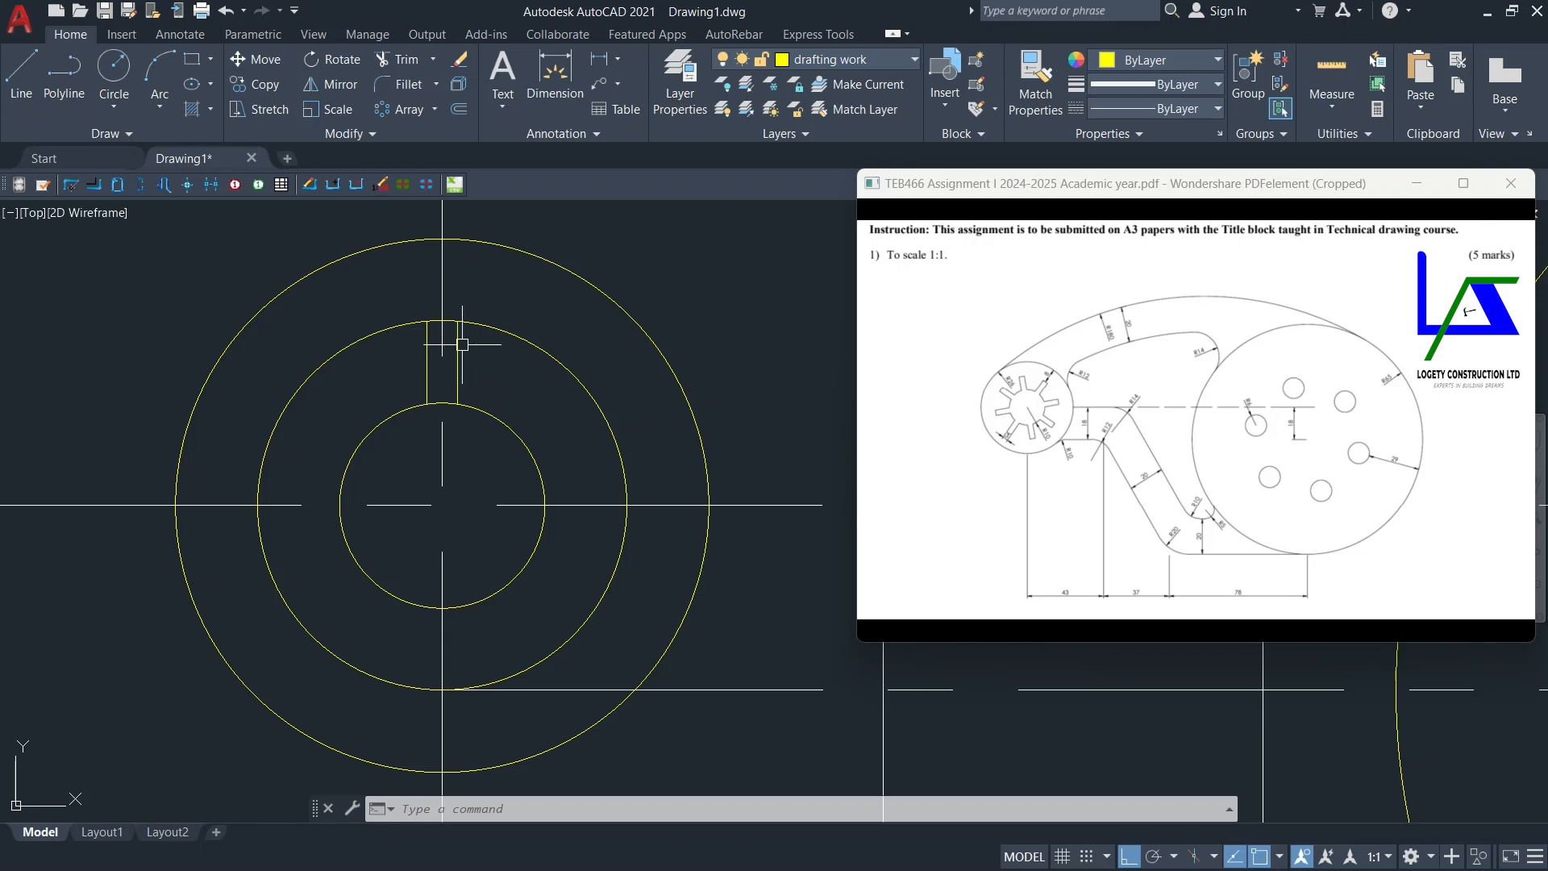
Step: Create a polar array of the two slot side lines around the small disc's centre, with 8 items over 360 degrees
left_click(400, 112)
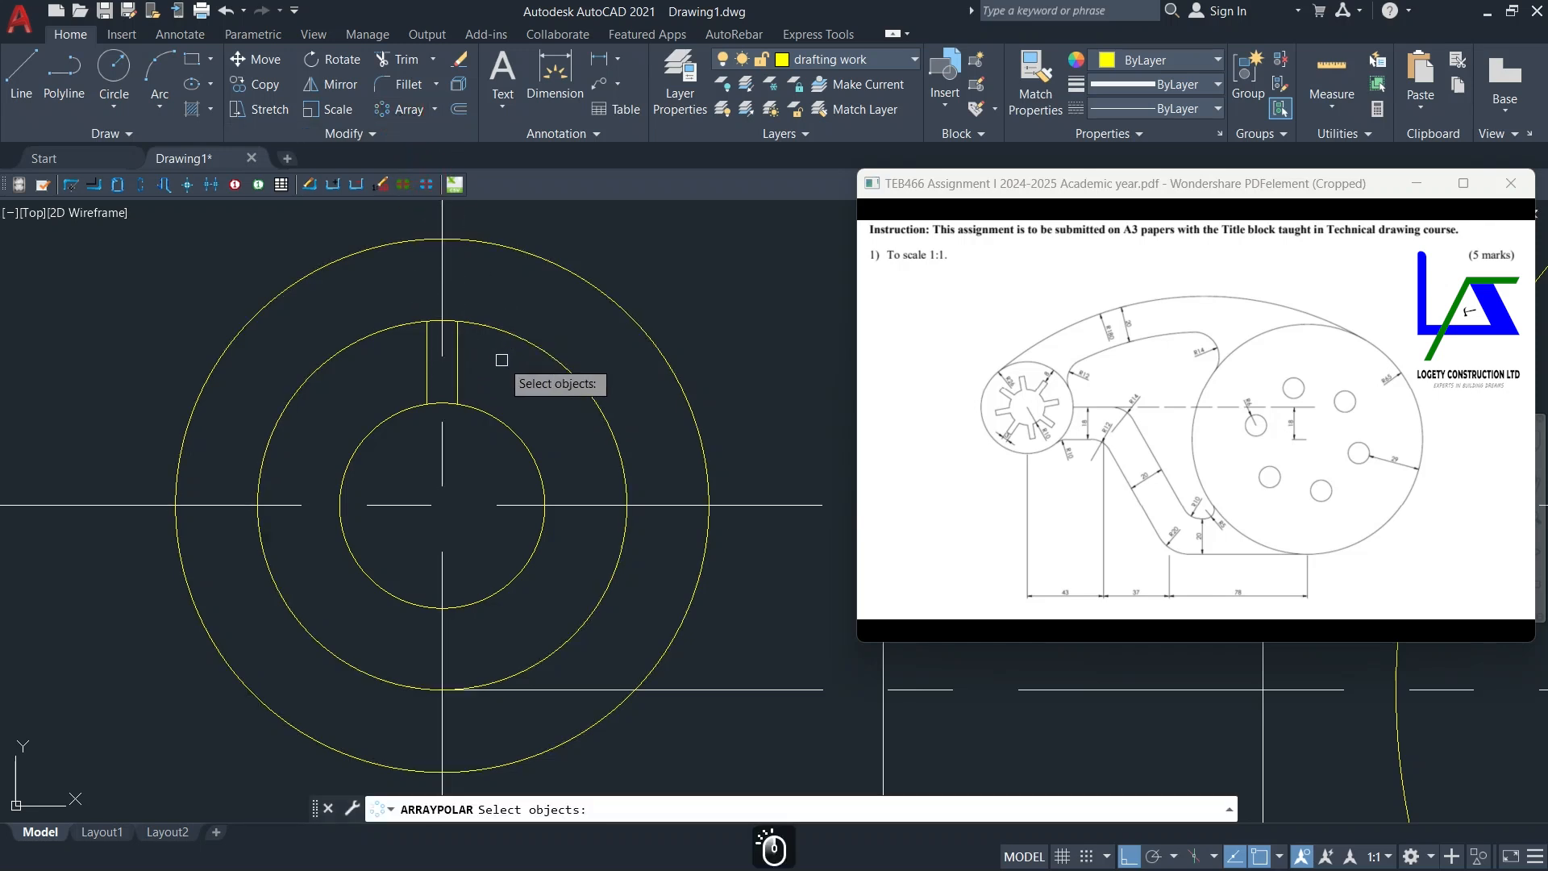
left_click(457, 371)
left_click(427, 371)
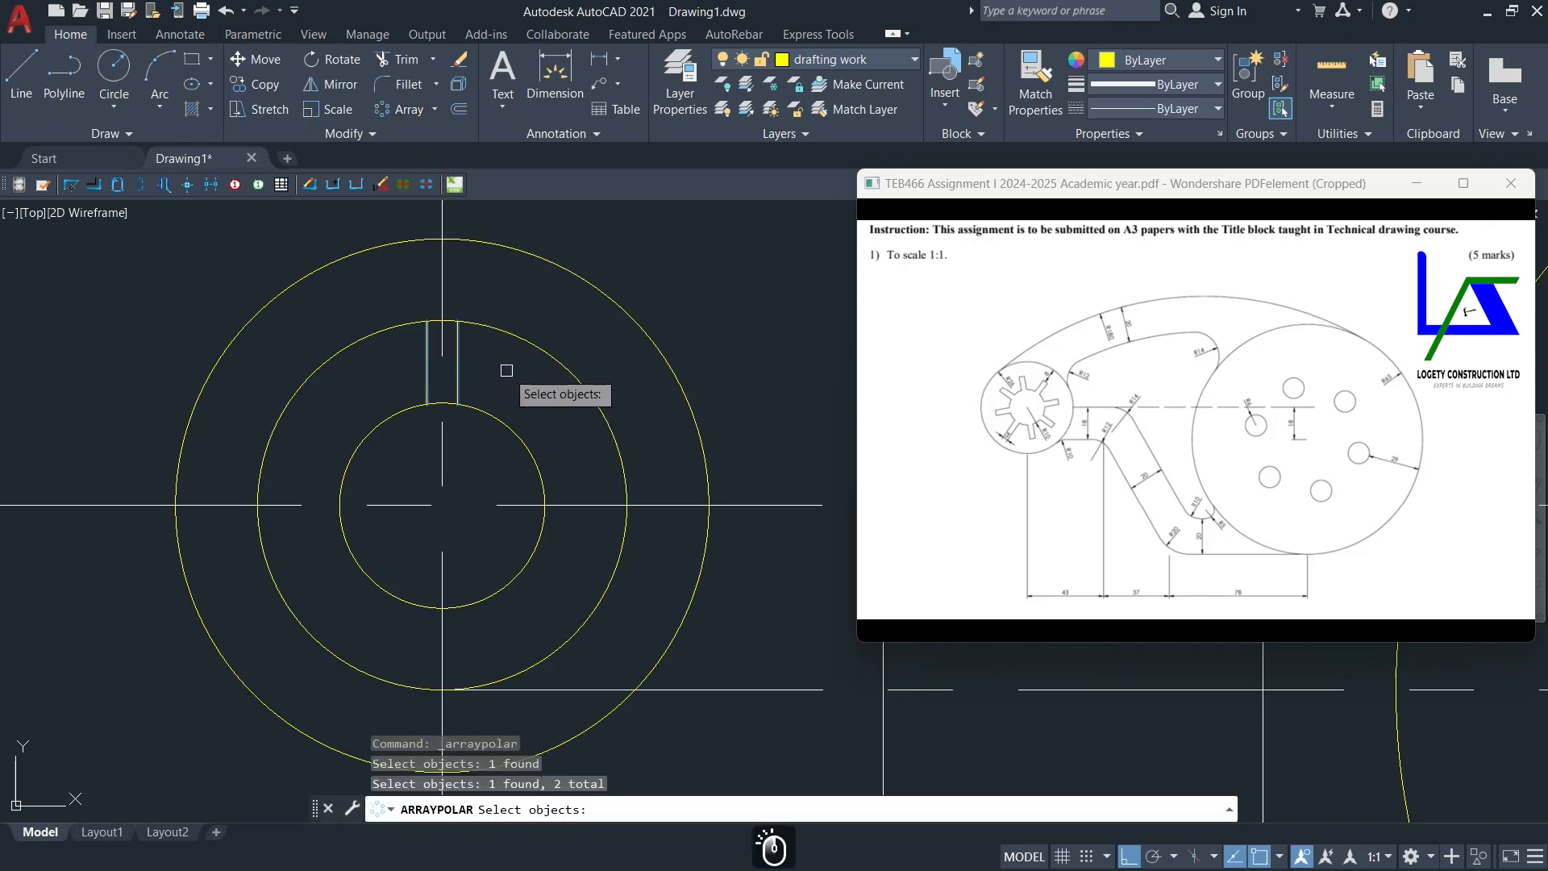
key("Return")
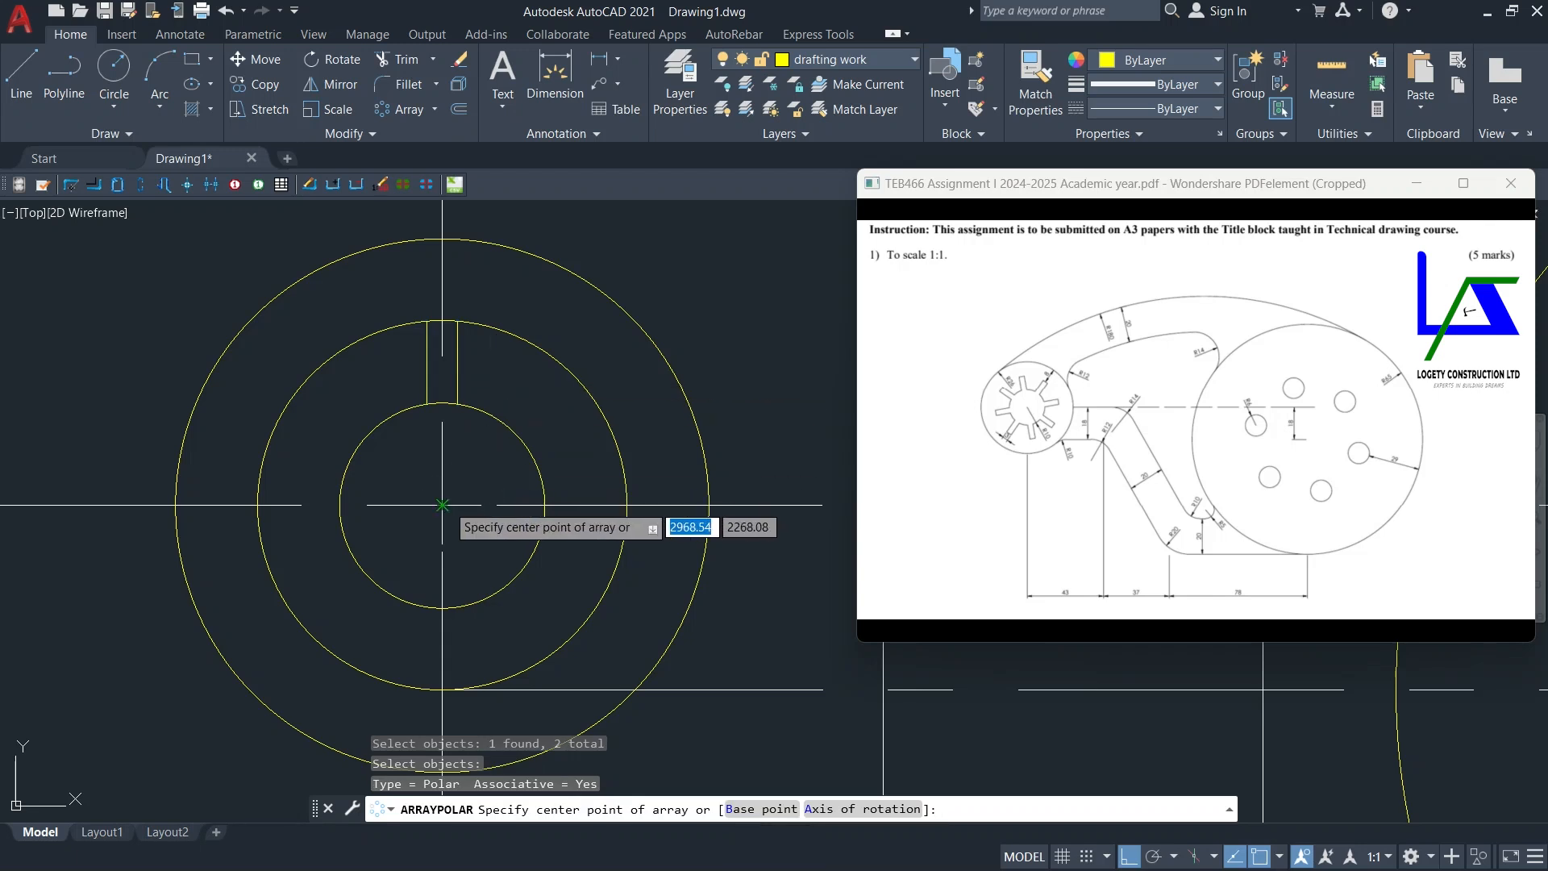
left_click(442, 505)
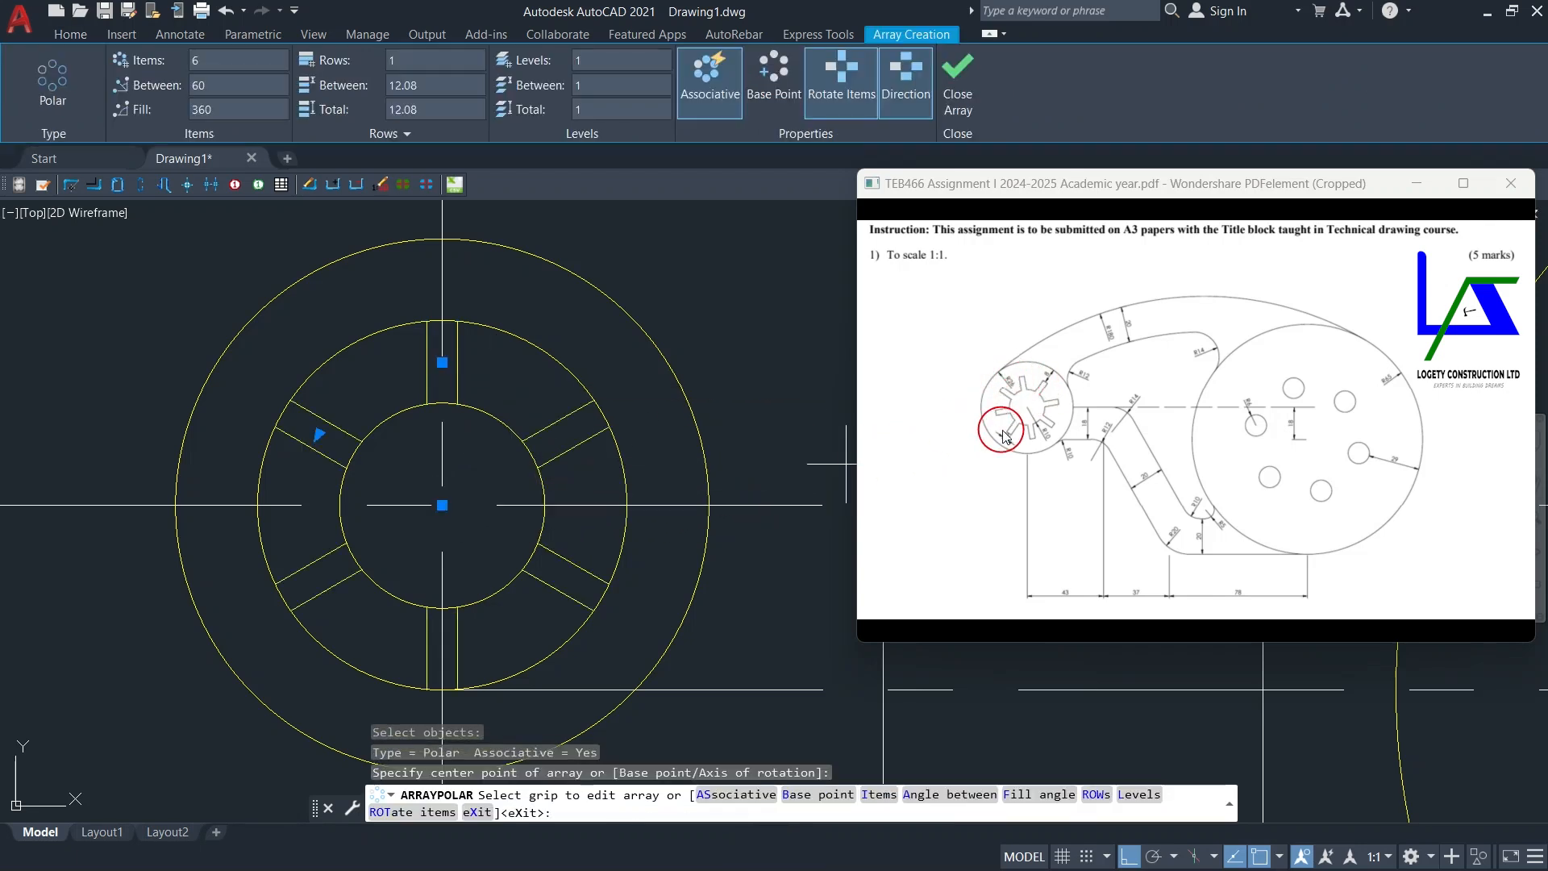
left_click(217, 66)
left_click(210, 80)
type("8")
key("Return")
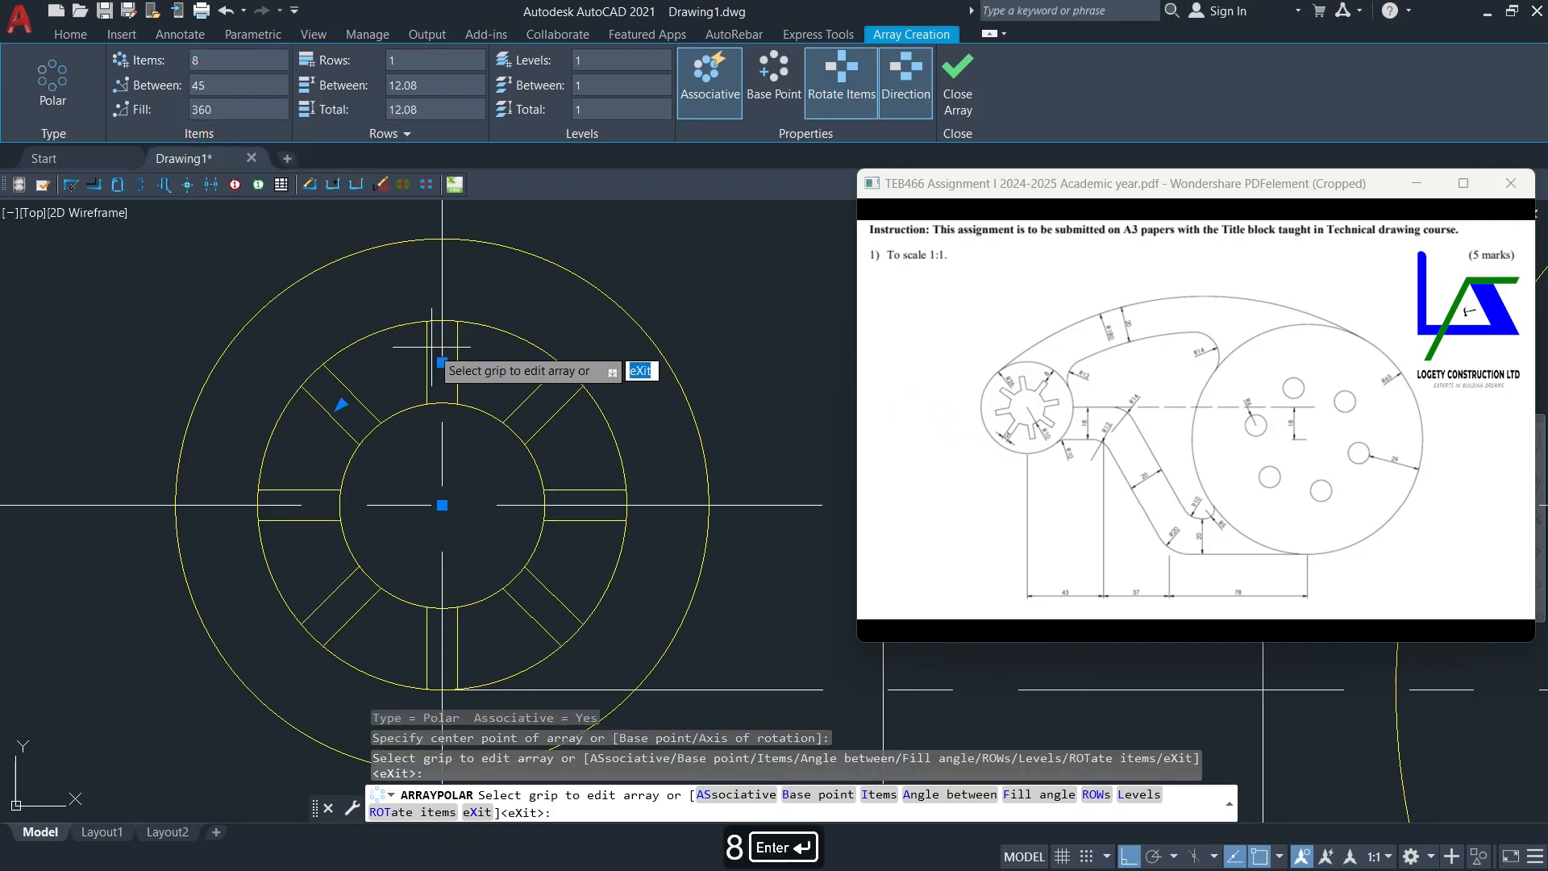
left_click(959, 80)
Step: Examine the arrayed slots and the overall layout against the reference drawing's large upper arc
scroll(414, 315, "up", 3)
scroll(414, 315, "up", 2)
scroll(349, 439, "up", 2)
scroll(291, 449, "up", 2)
scroll(276, 453, "up", 2)
scroll(276, 453, "down", 6)
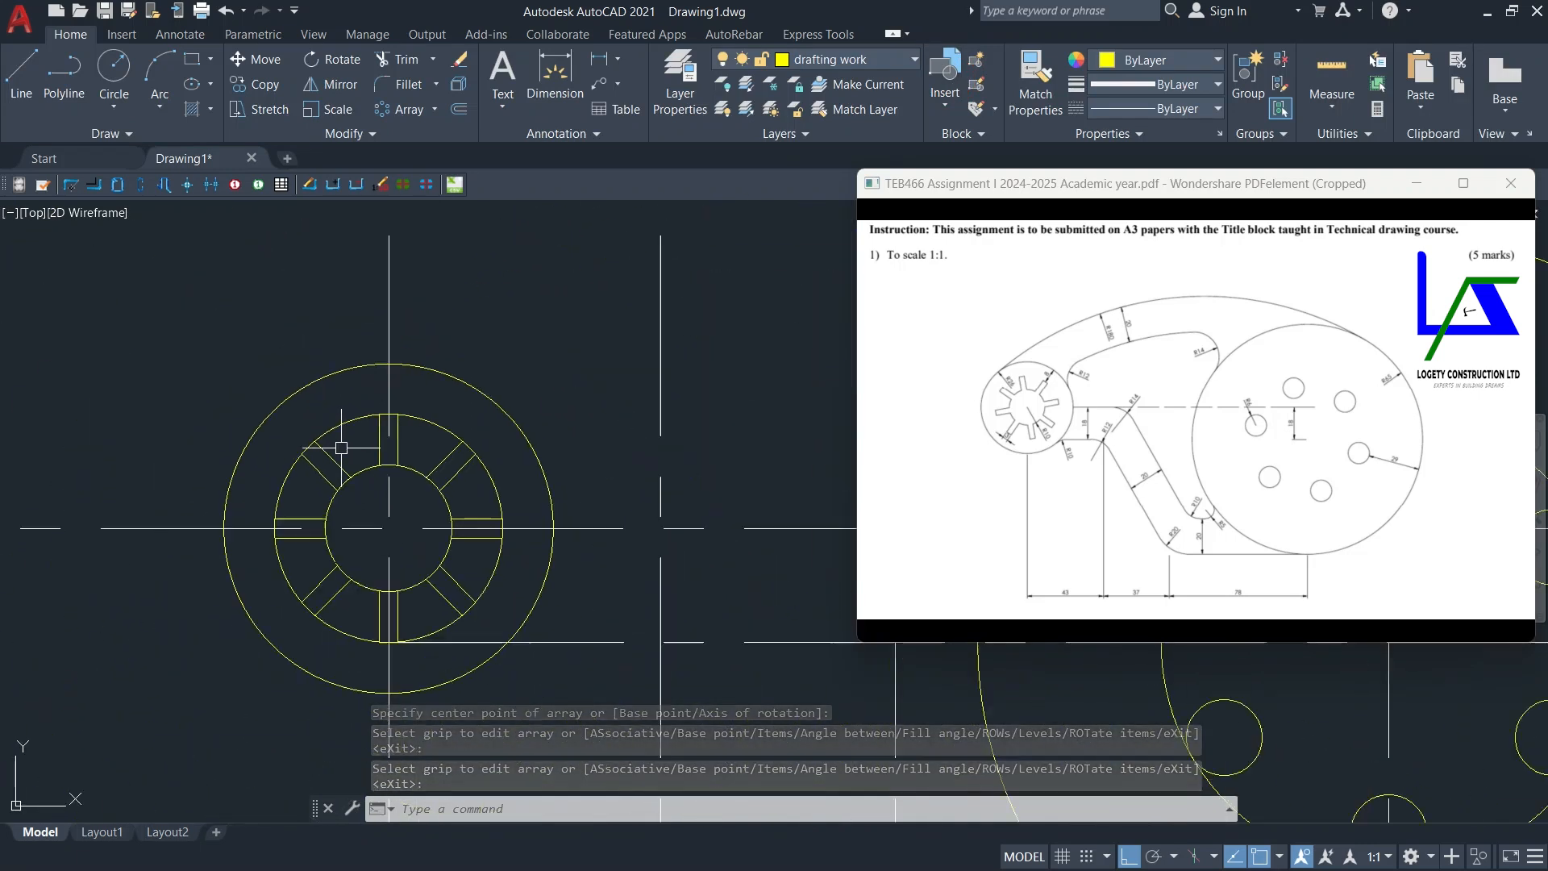
middle_click_drag(499, 640, 264, 424)
scroll(346, 398, "down", 2)
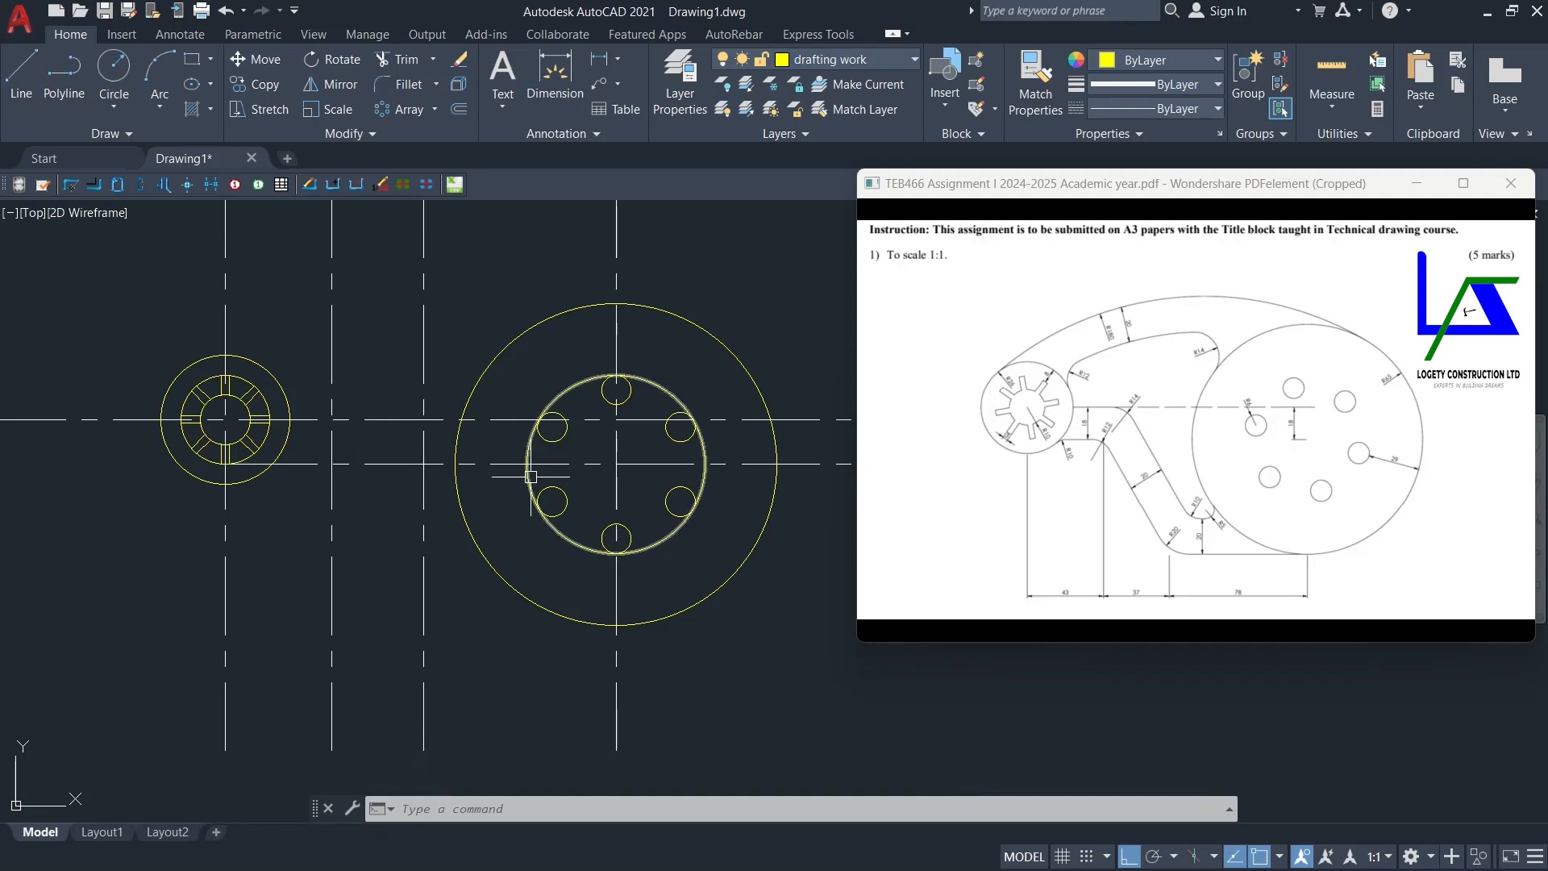
mouse_move(407, 529)
middle_mouse_down()
mouse_move(522, 522)
mouse_move(467, 554)
middle_mouse_up()
mouse_move(578, 520)
middle_mouse_down()
mouse_move(526, 502)
mouse_move(517, 524)
middle_mouse_up()
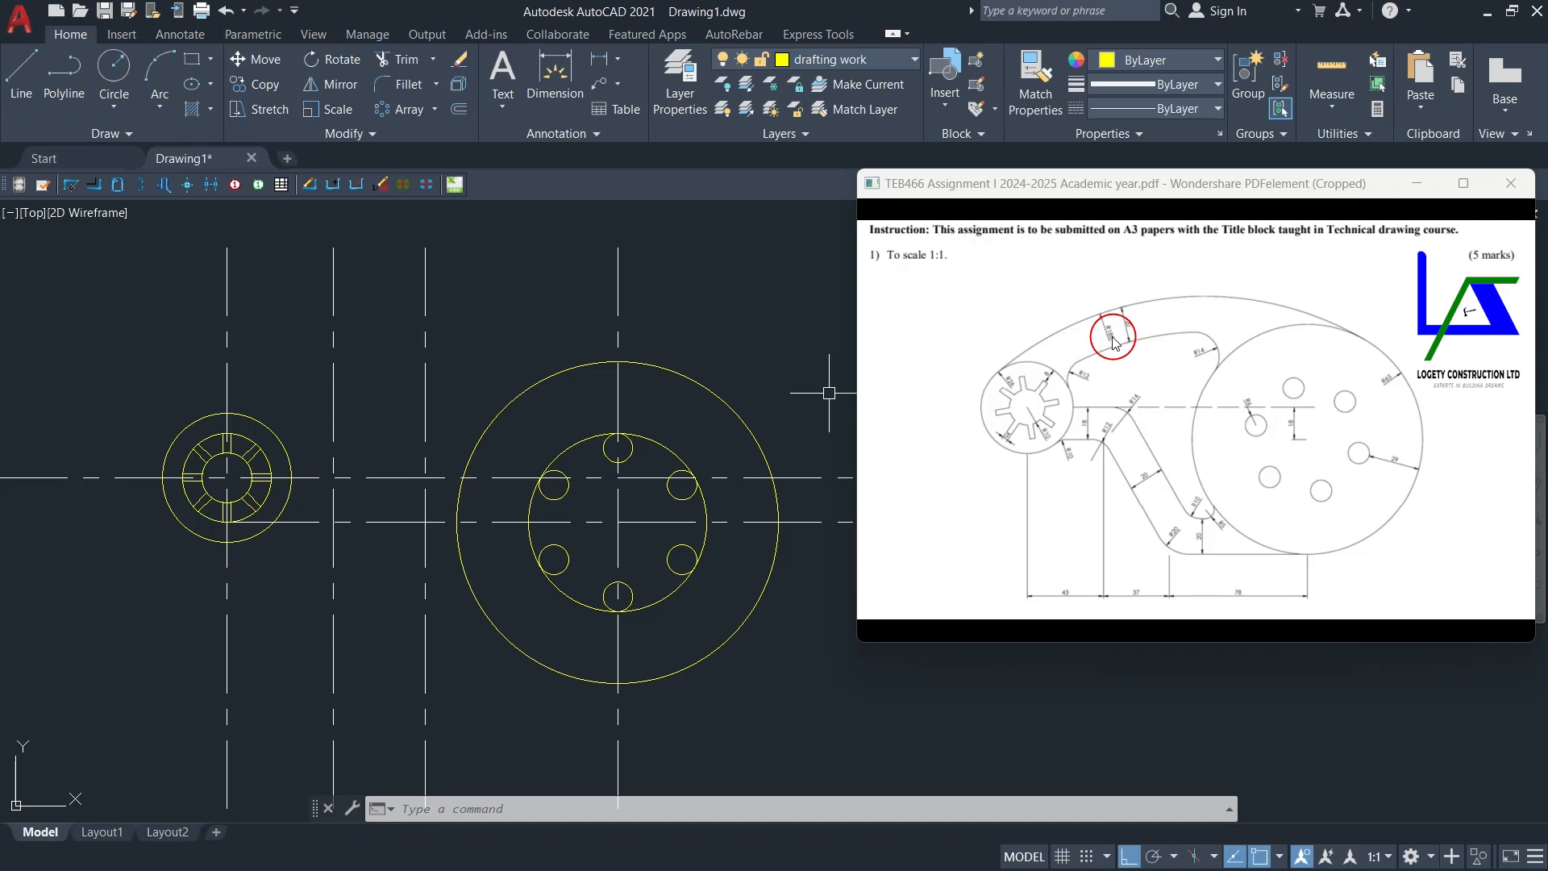
mouse_move(527, 461)
middle_mouse_down()
mouse_move(556, 450)
mouse_move(532, 439)
mouse_move(548, 439)
middle_mouse_up()
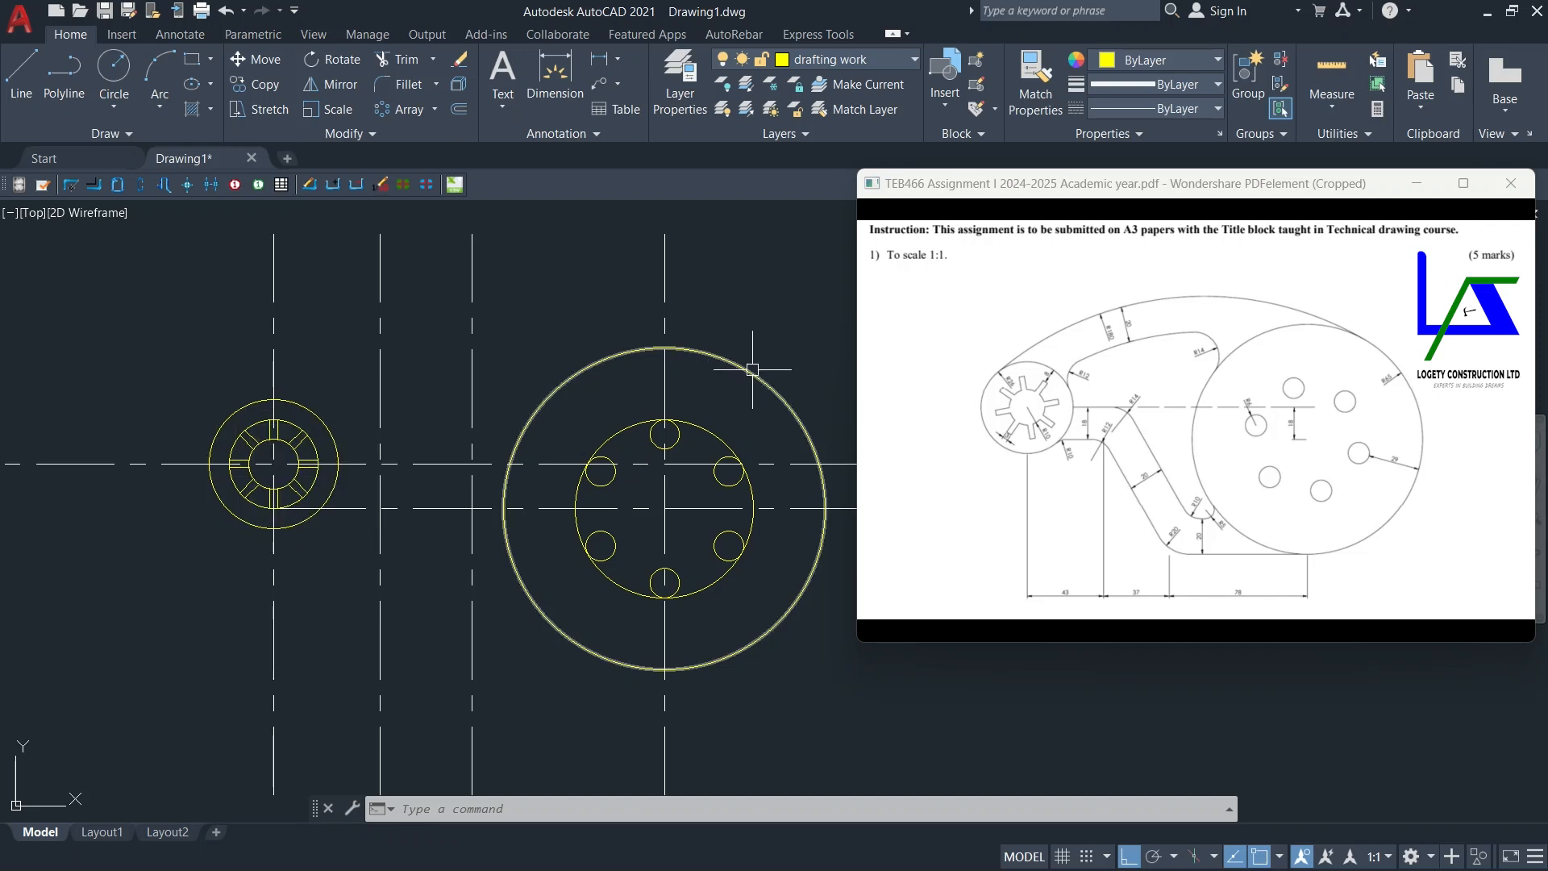
Step: Draw a circle of radius 180 tangent to the outer circles of the small left disc and the large right disc
left_click(116, 112)
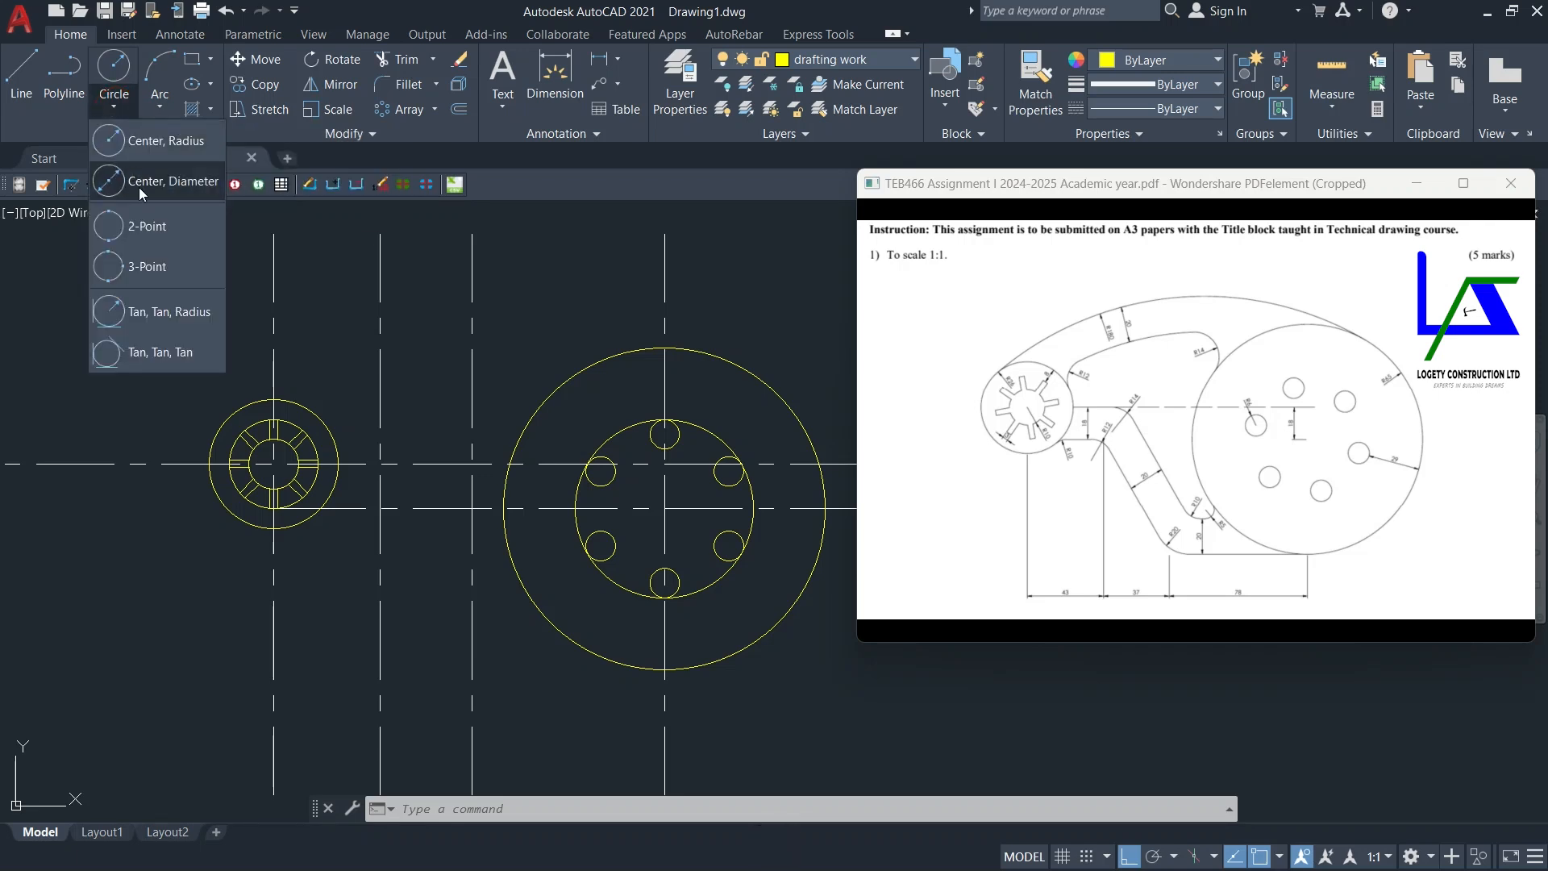
left_click(162, 310)
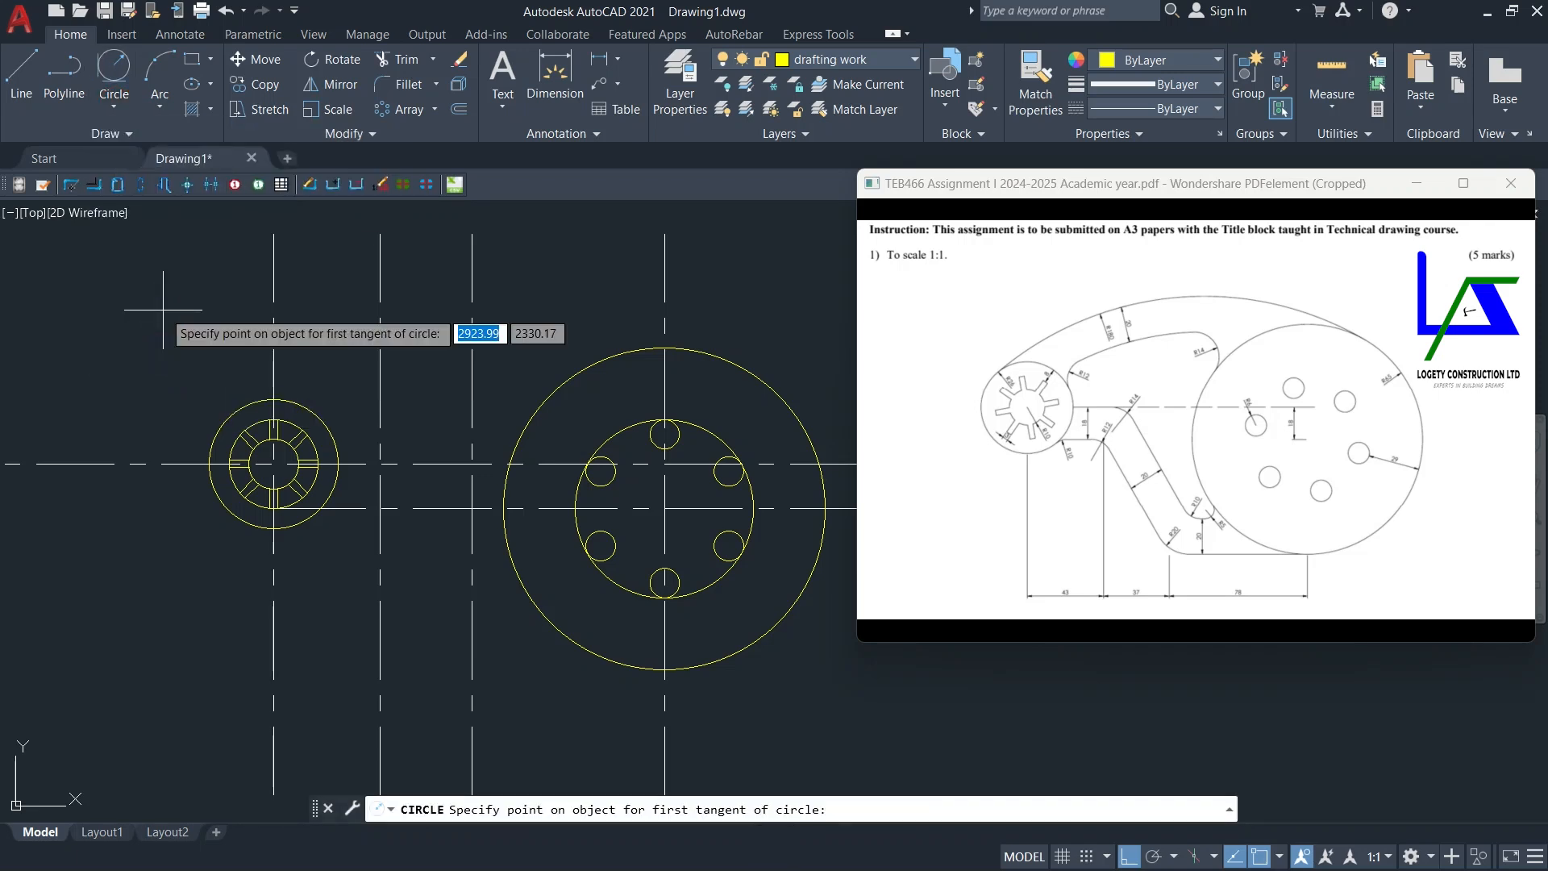
middle_click_drag(163, 309, 98, 324)
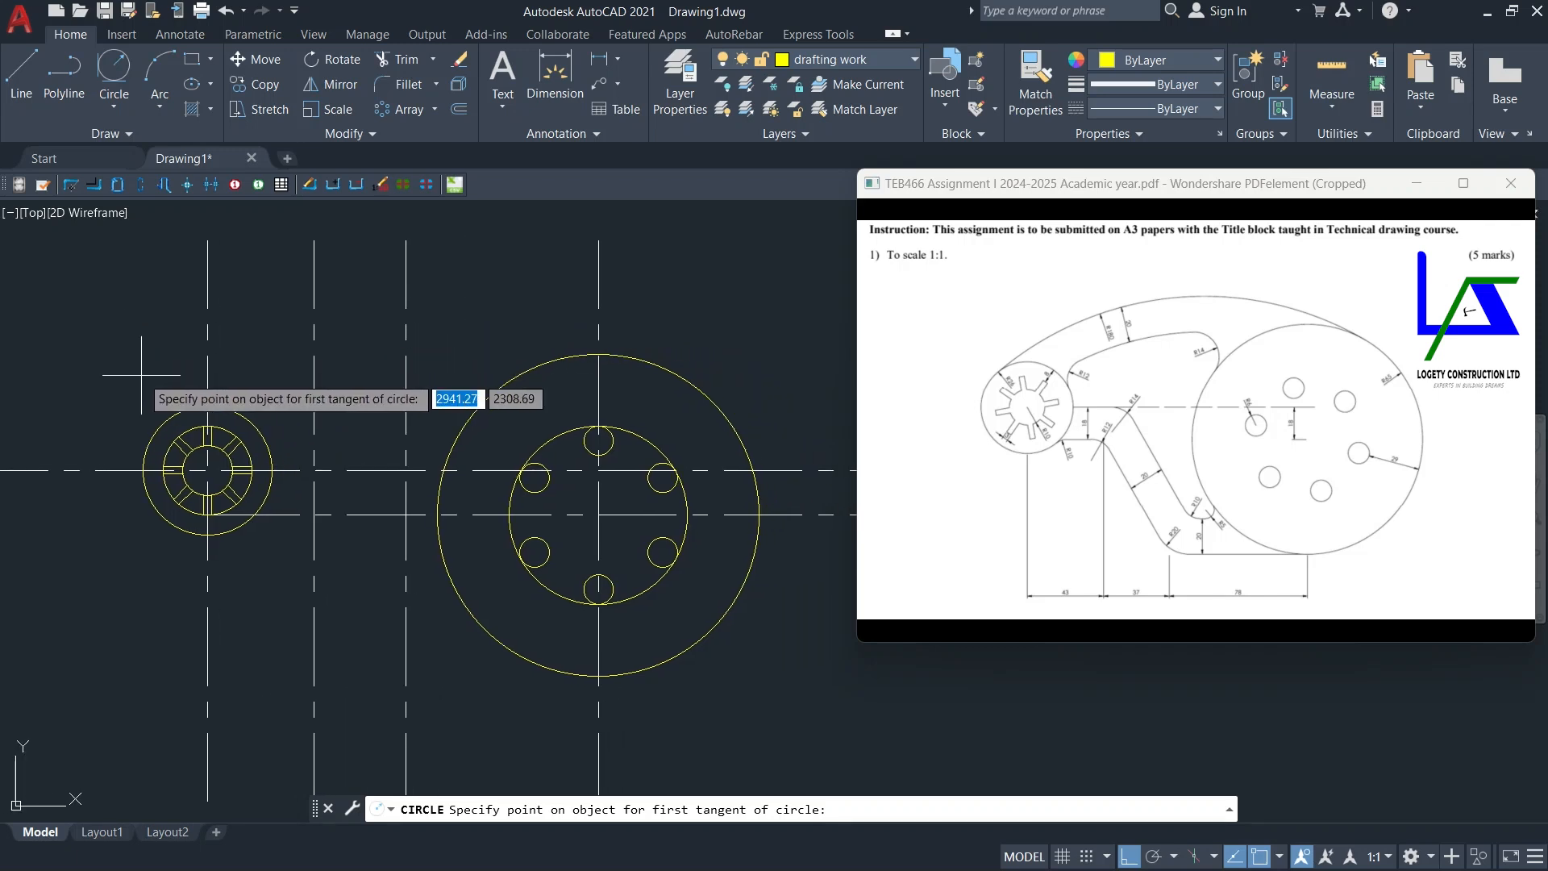
left_click(170, 416)
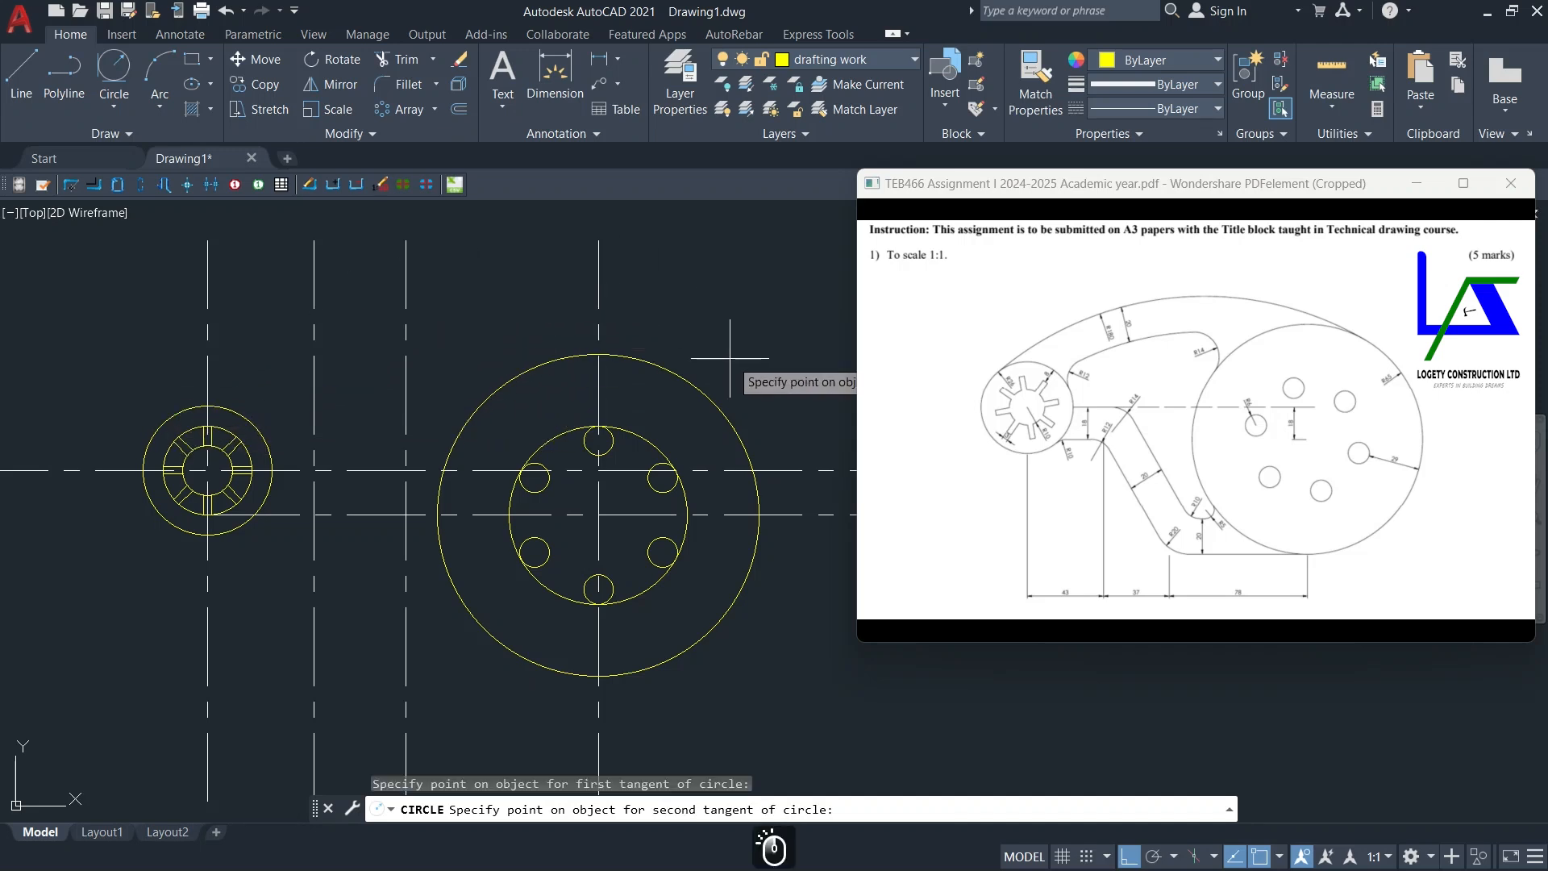
left_click(701, 386)
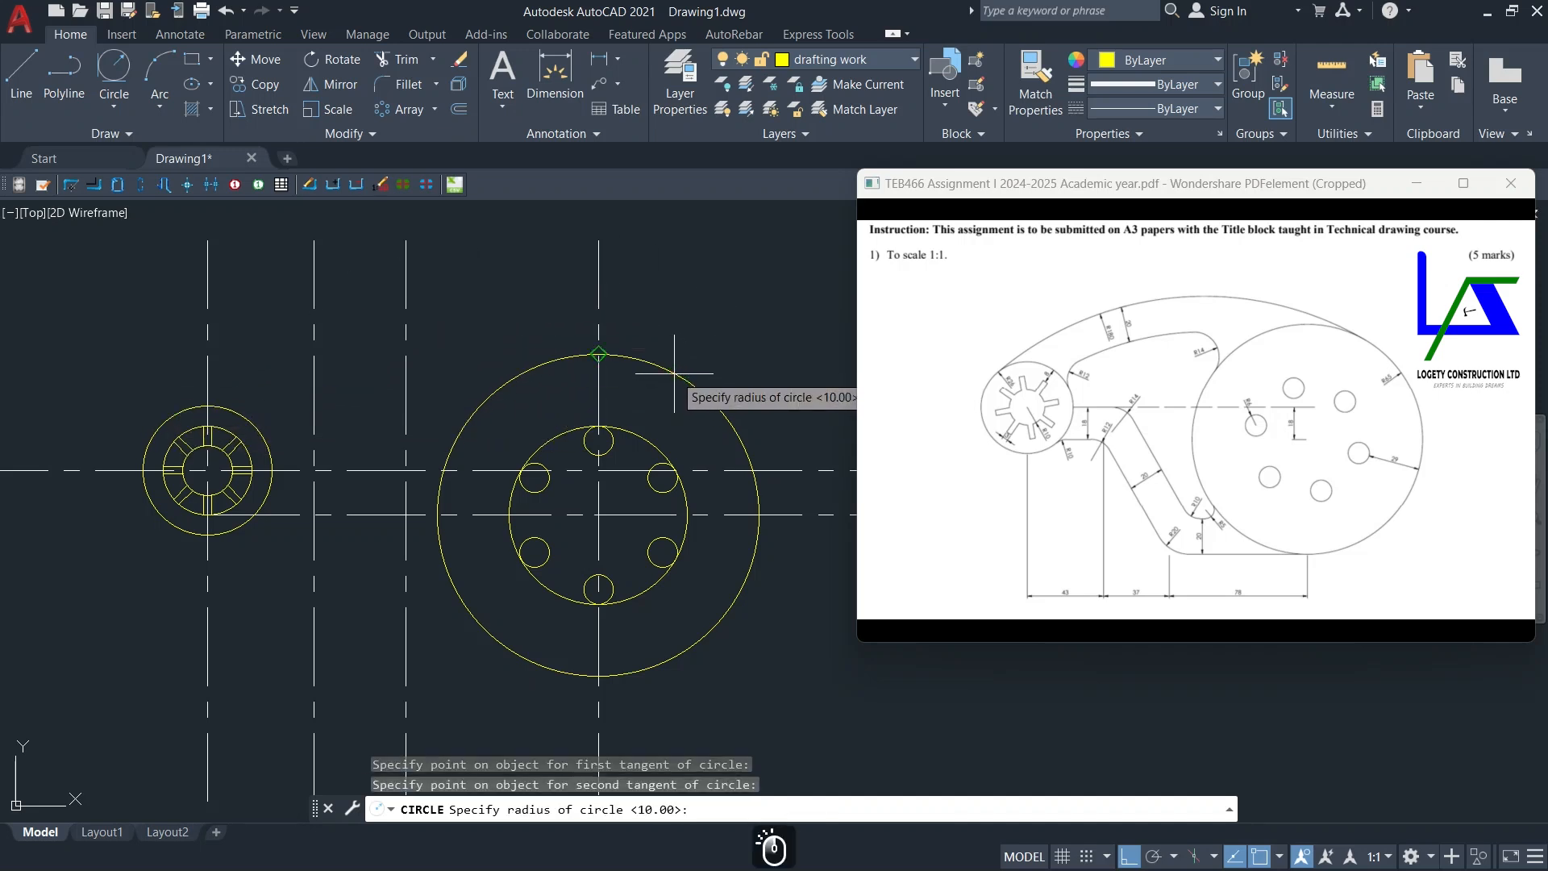
middle_click_drag(458, 330, 406, 332)
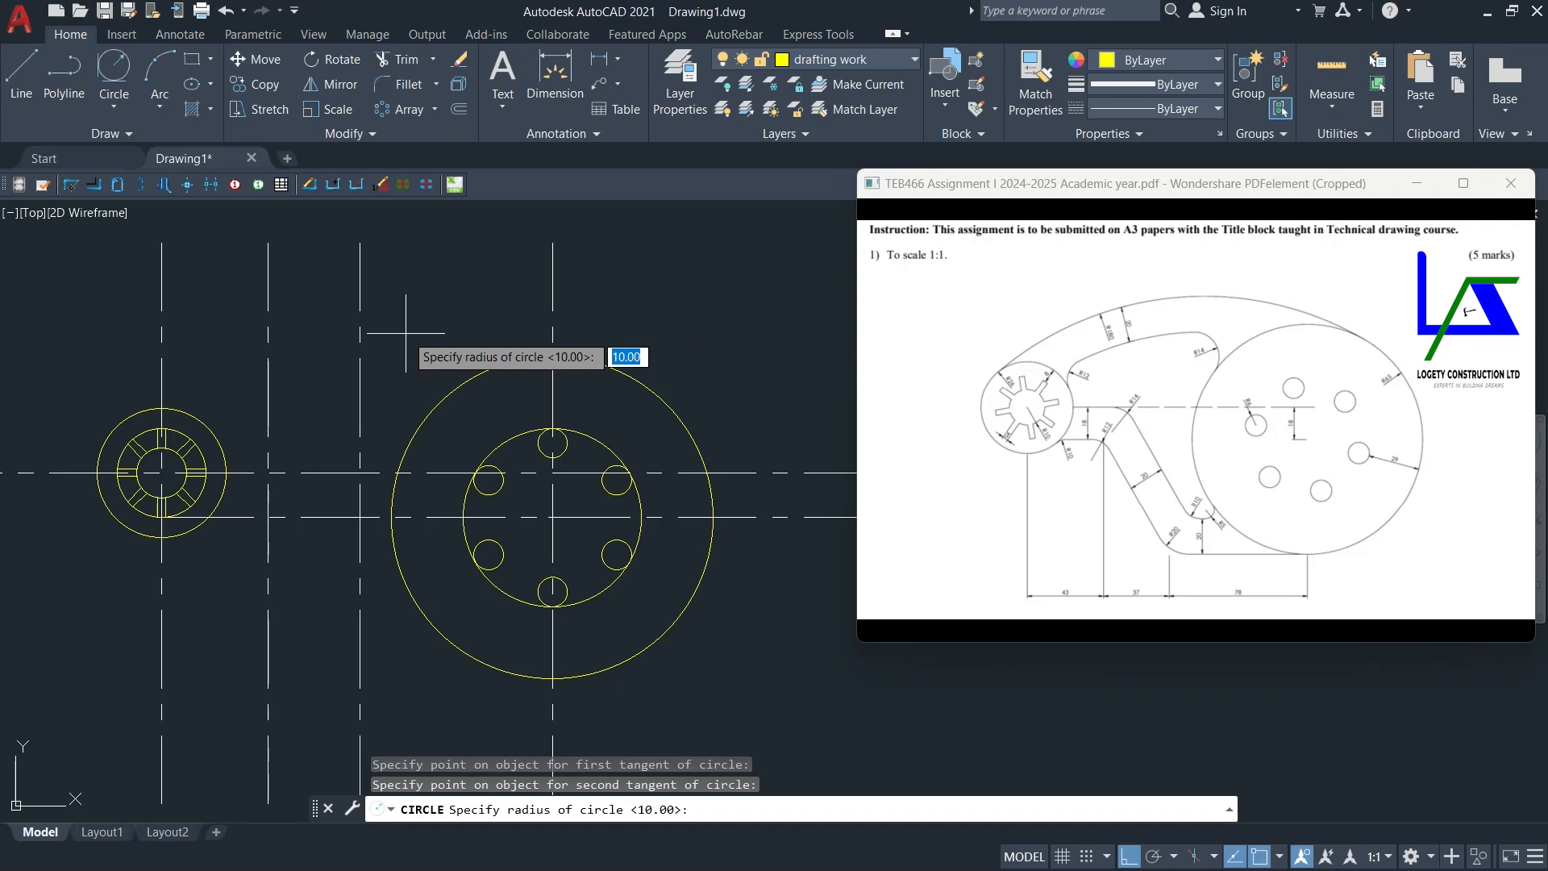
type("180")
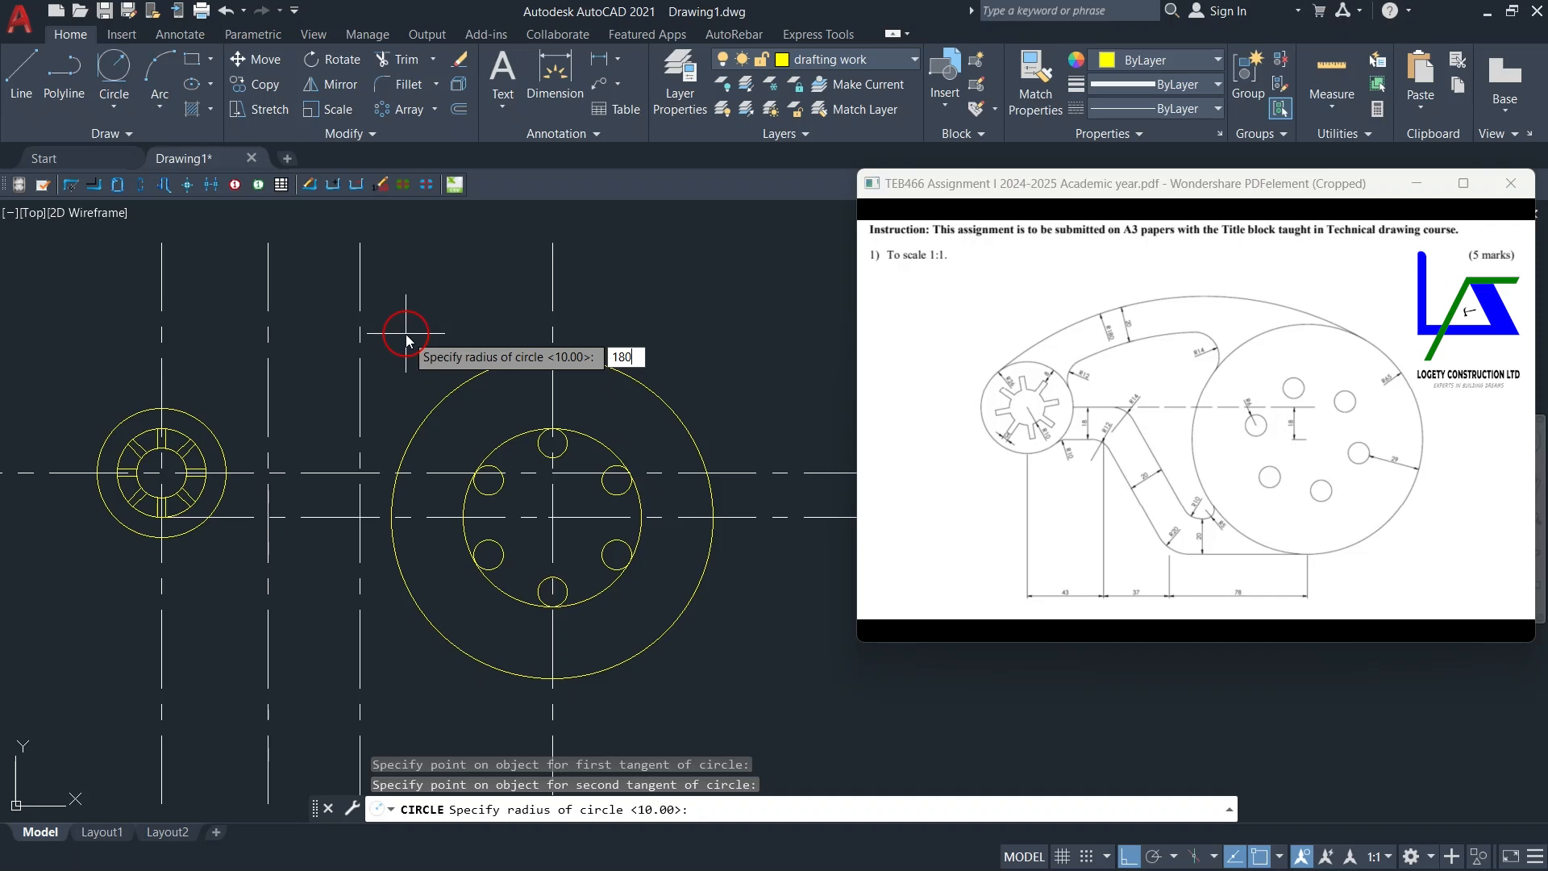
key("Return")
Step: Trim the large tangent circle so only its upper arc between the two discs' tangent points remains
scroll(405, 333, "down", 2)
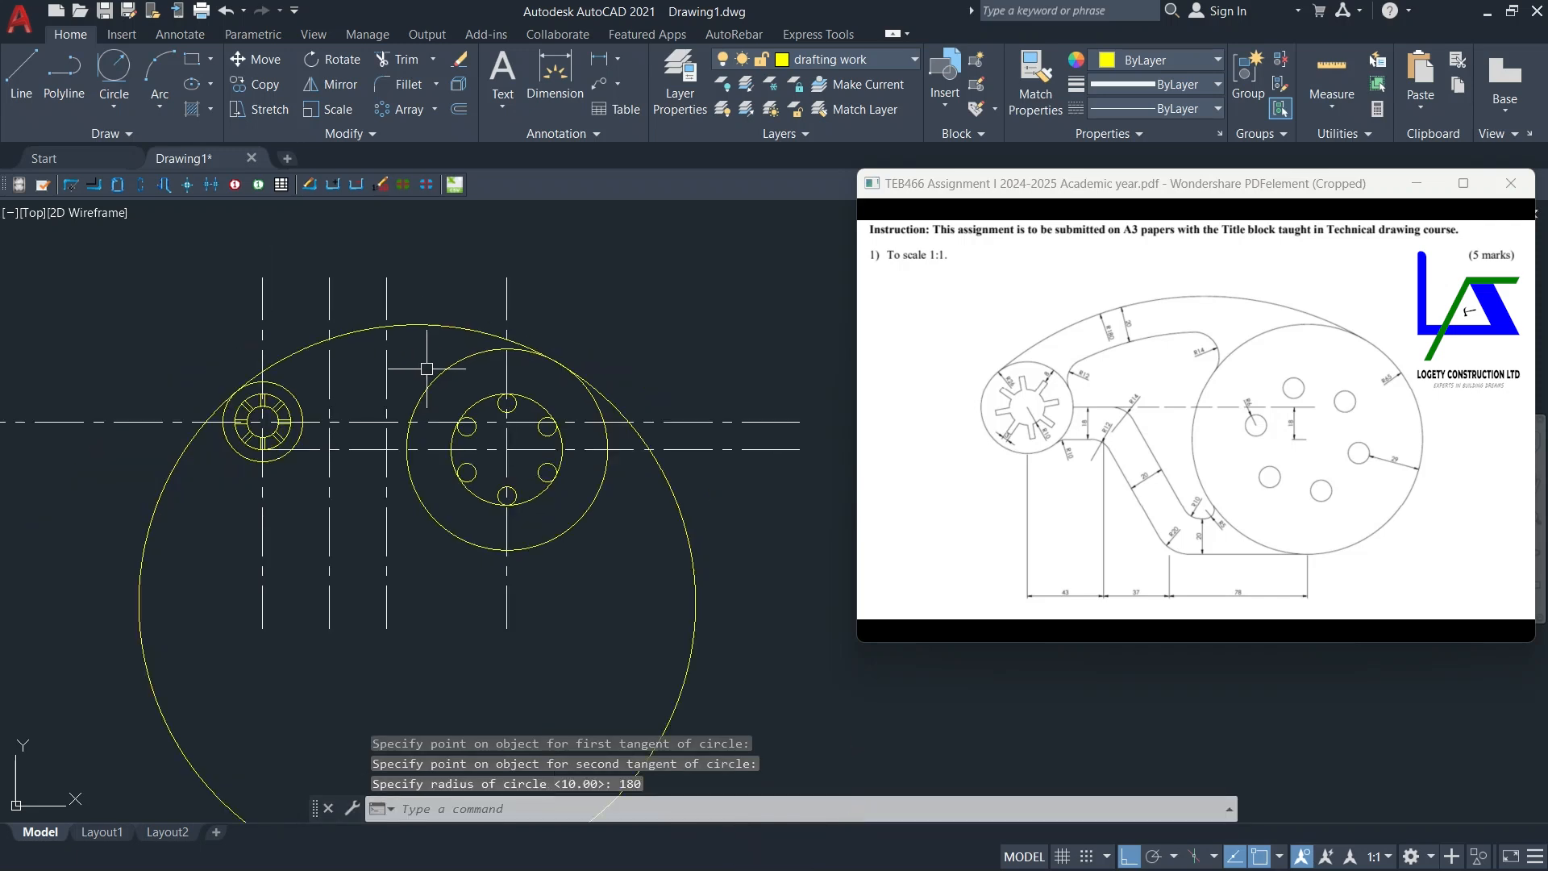
left_click(391, 64)
left_click(186, 442)
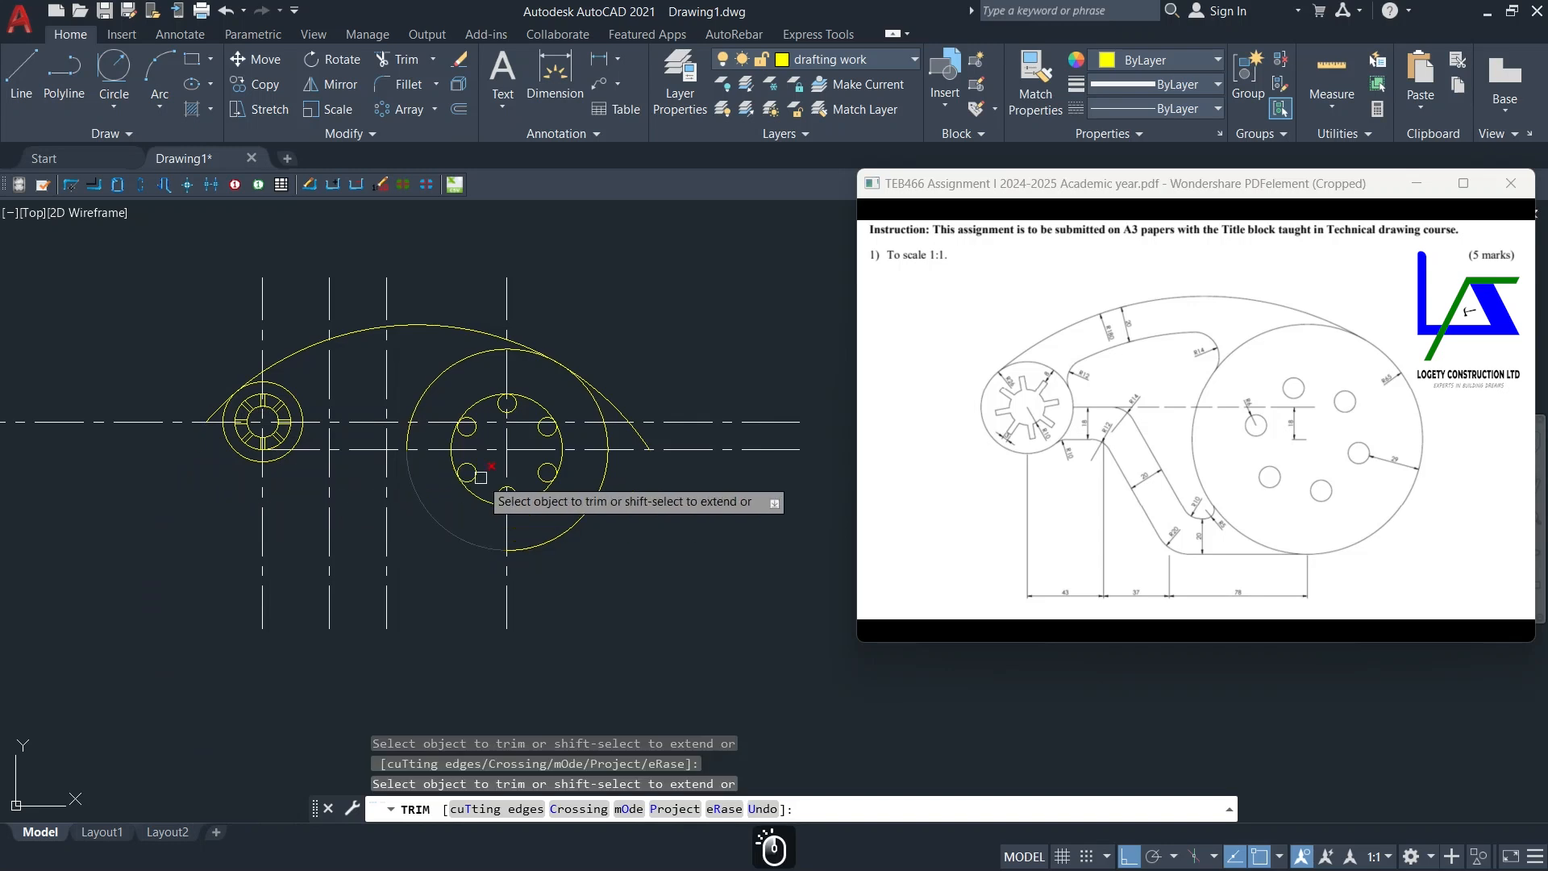
scroll(609, 407, "up", 2)
left_click(615, 401)
left_click(667, 451)
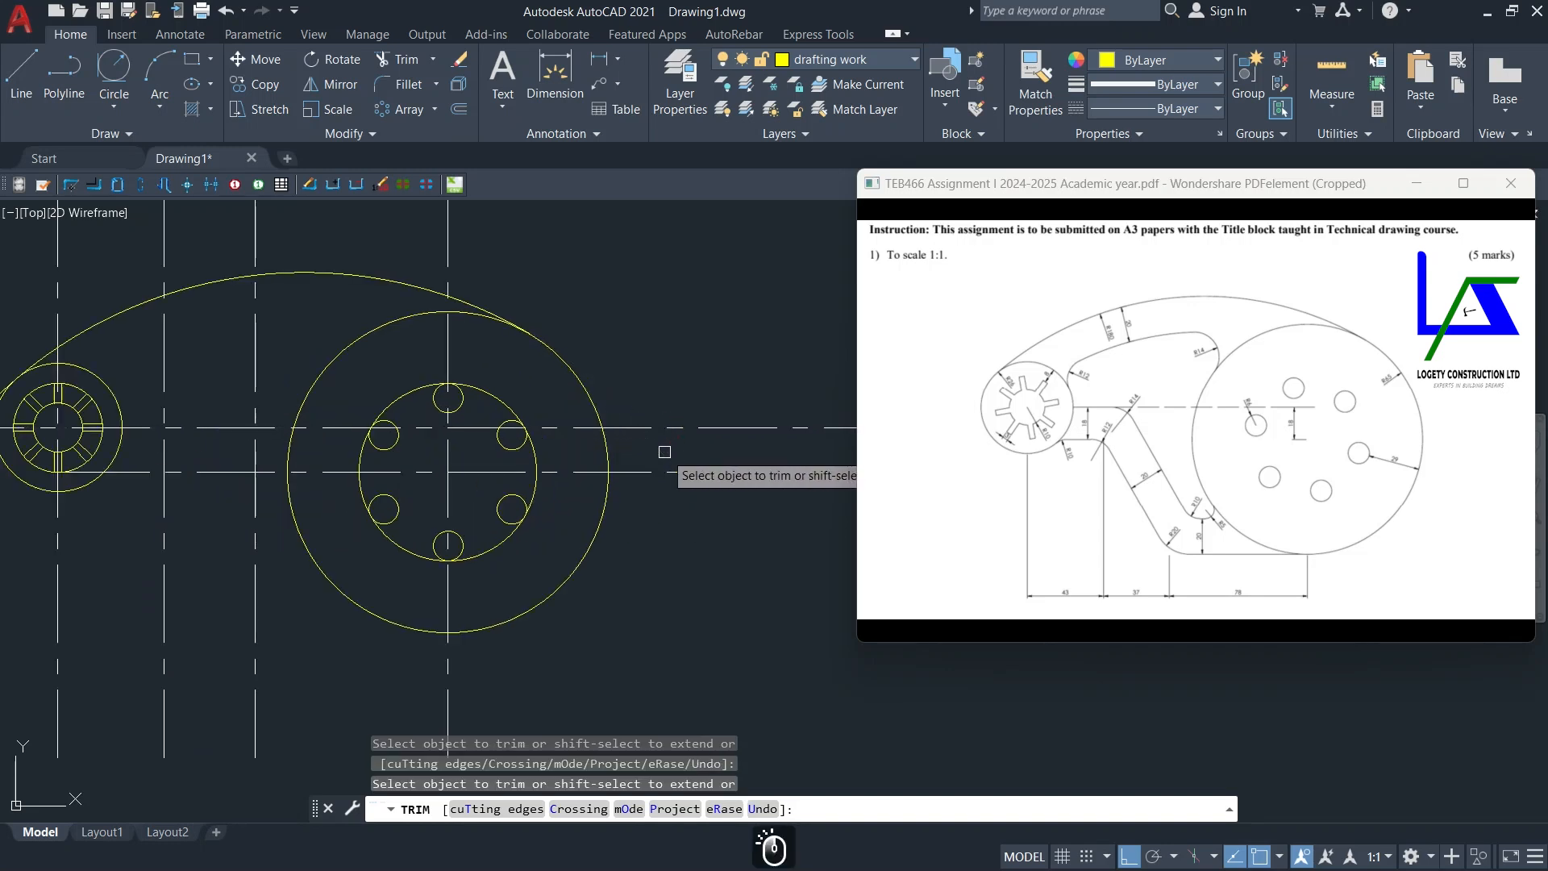
middle_click_drag(342, 441, 687, 422)
scroll(407, 405, "up", 3)
scroll(323, 404, "down", 3)
scroll(386, 392, "down", 2)
key("Escape")
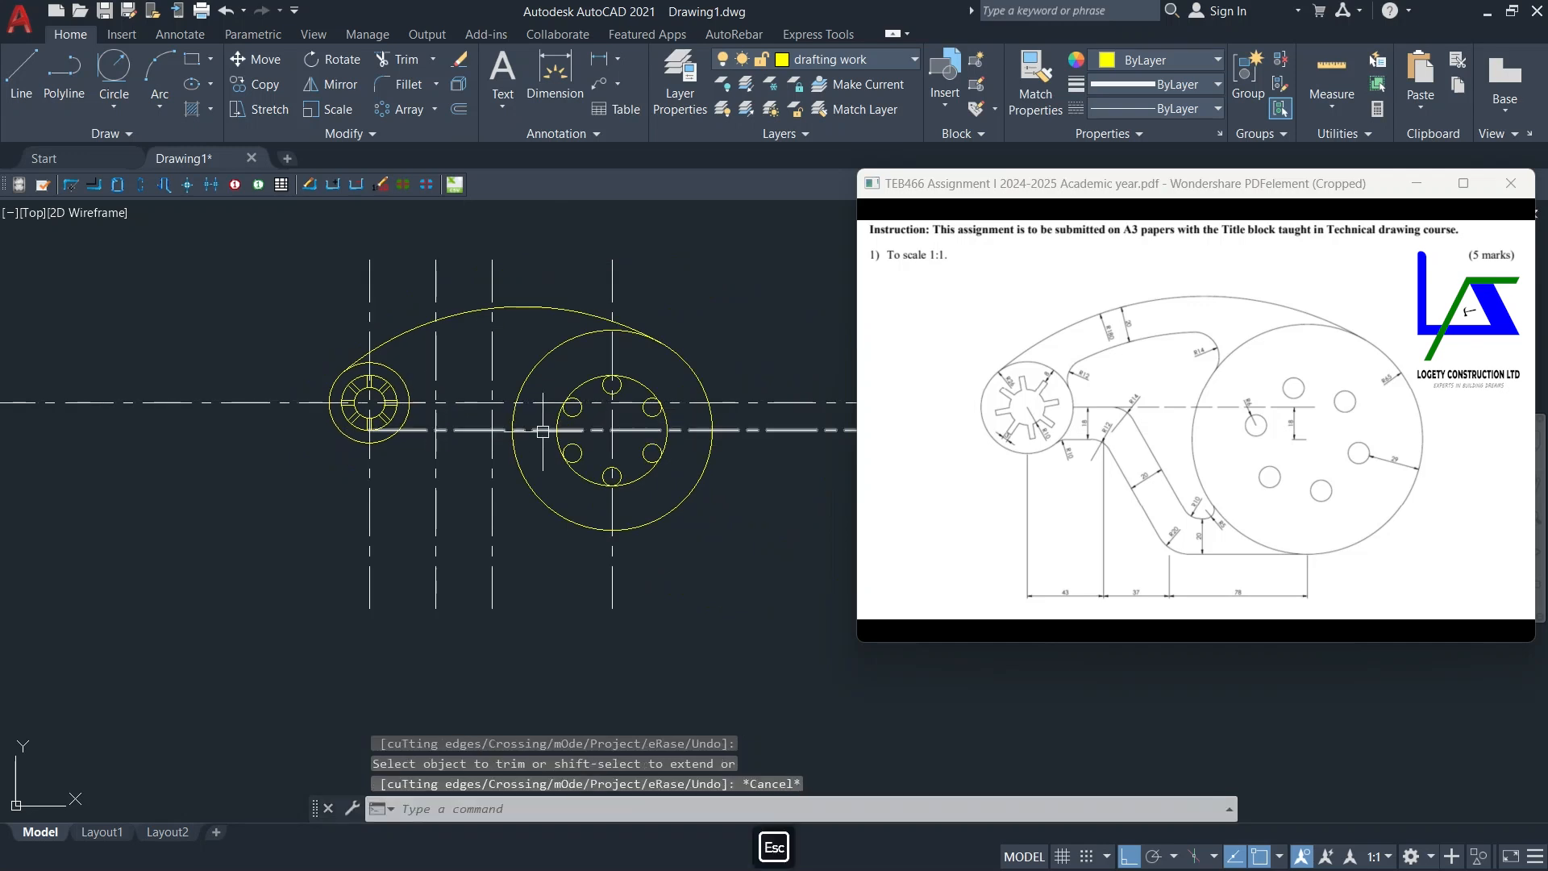
Step: Offset the upper tangent arc 20 inward, below the original
scroll(555, 324, "up", 2)
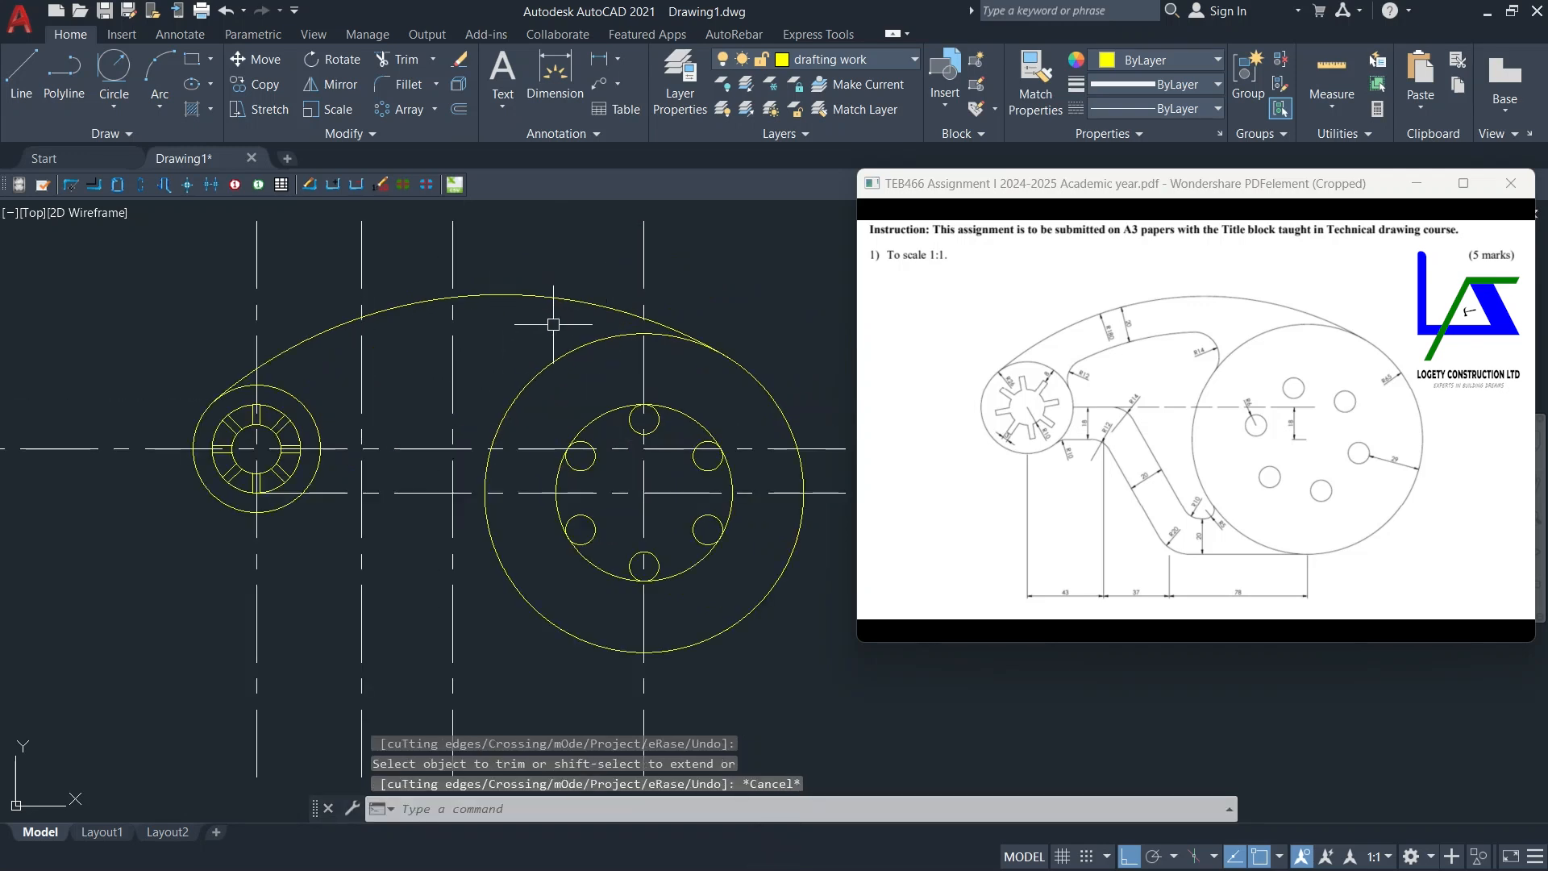
middle_click_drag(540, 336, 524, 332)
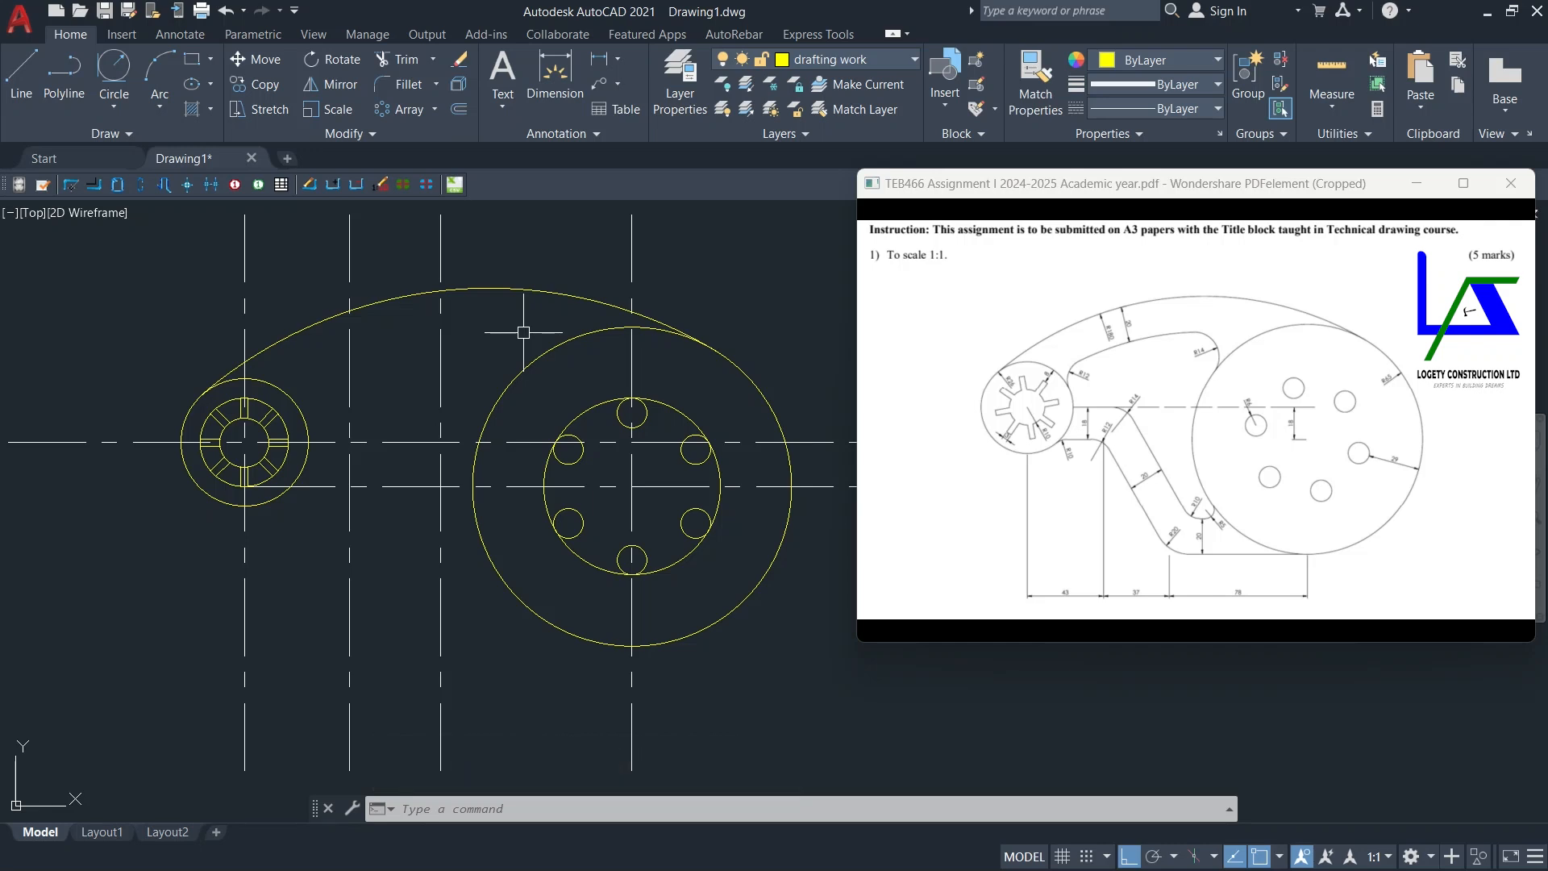
middle_click_drag(435, 346, 446, 352)
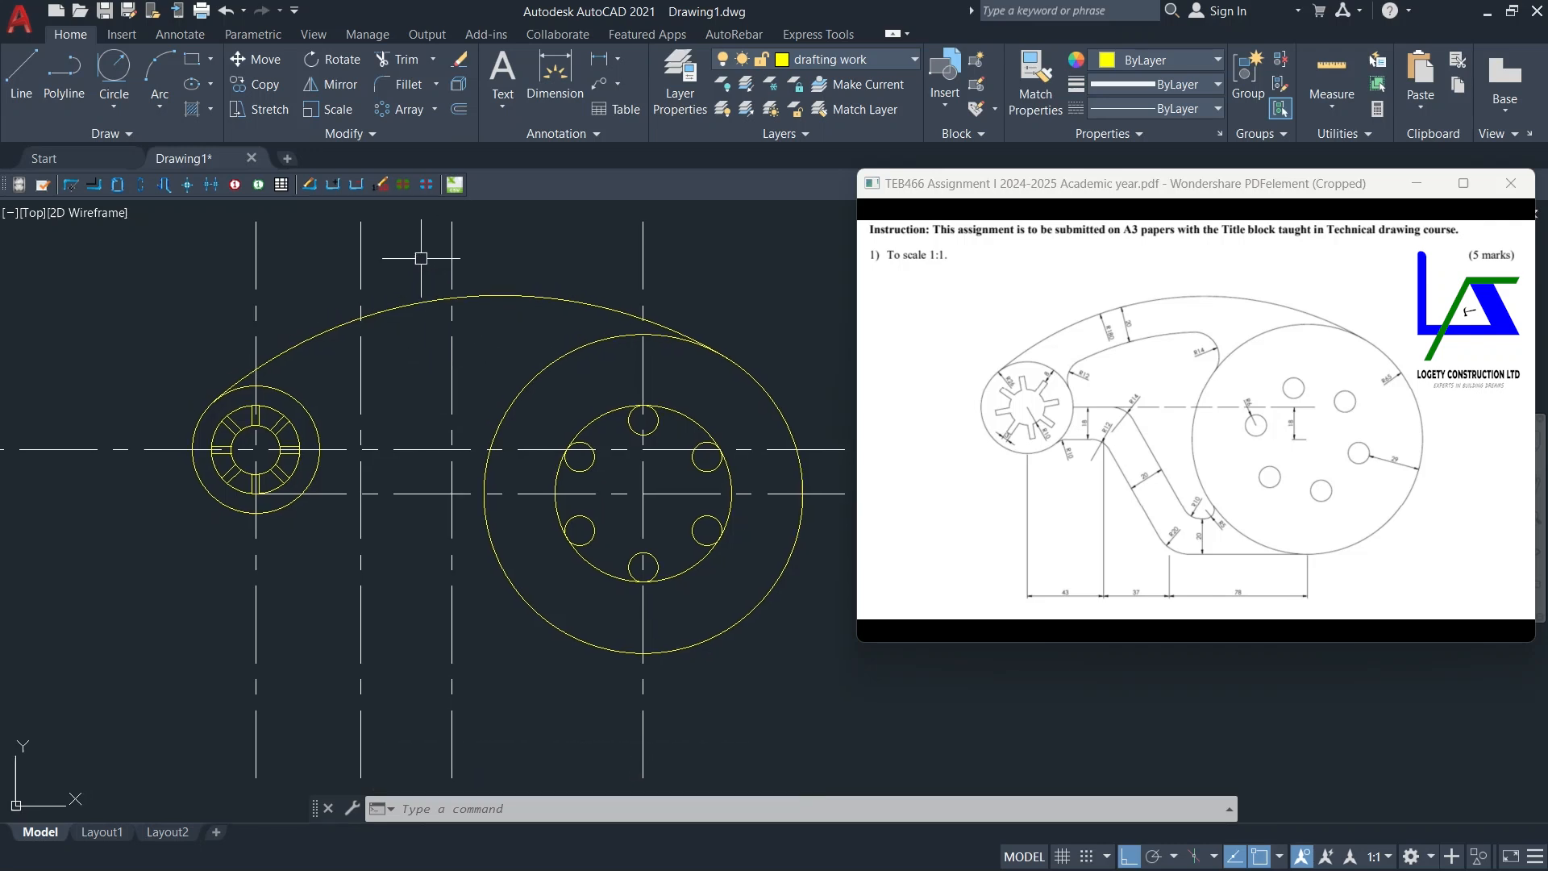
left_click(459, 109)
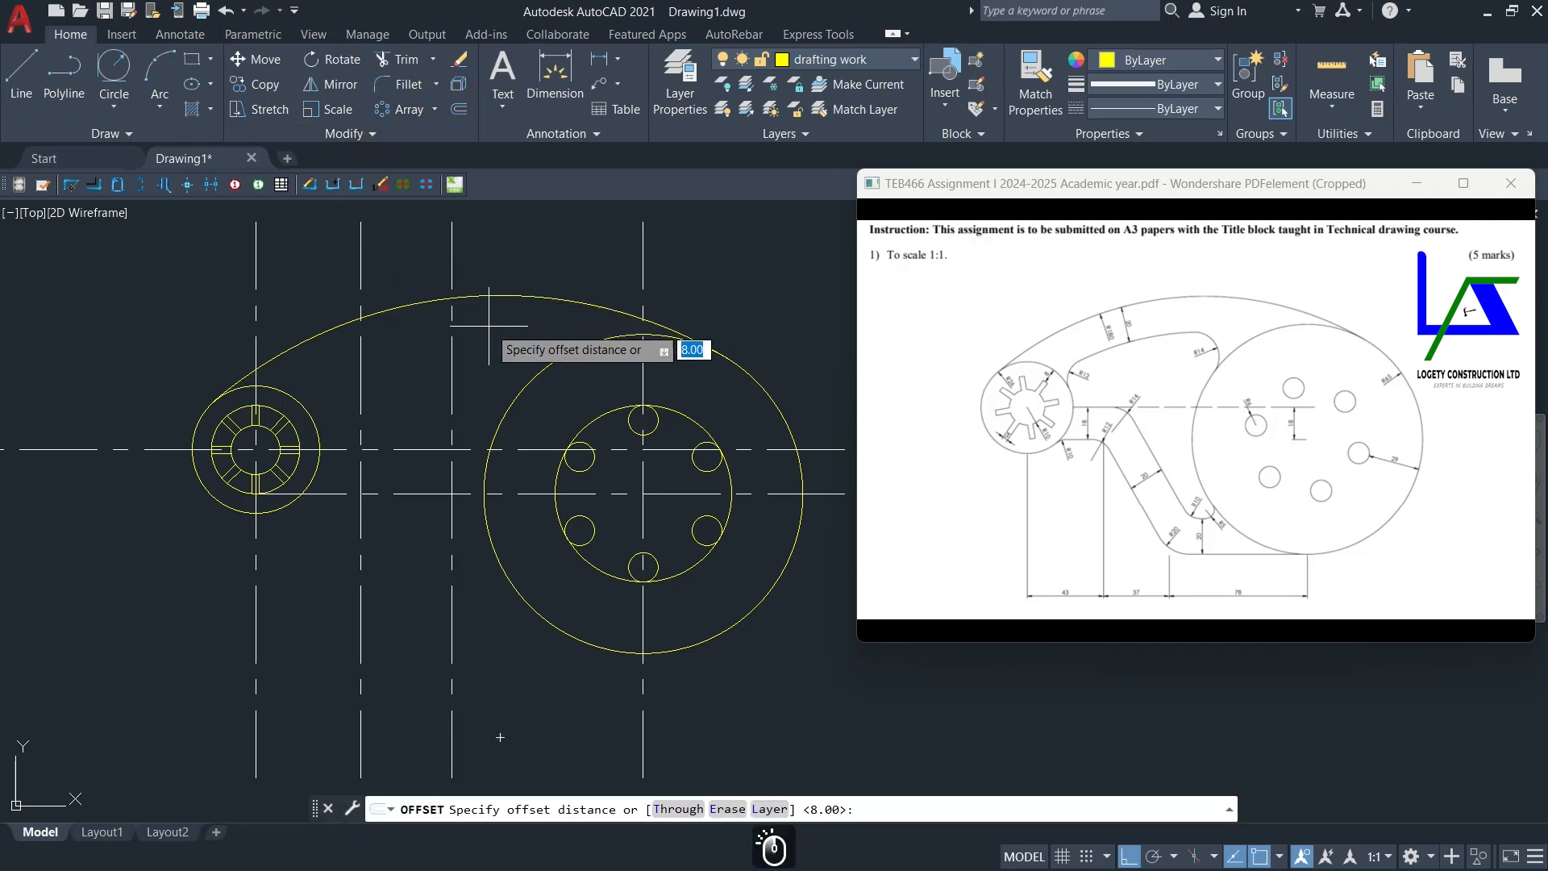
type("20")
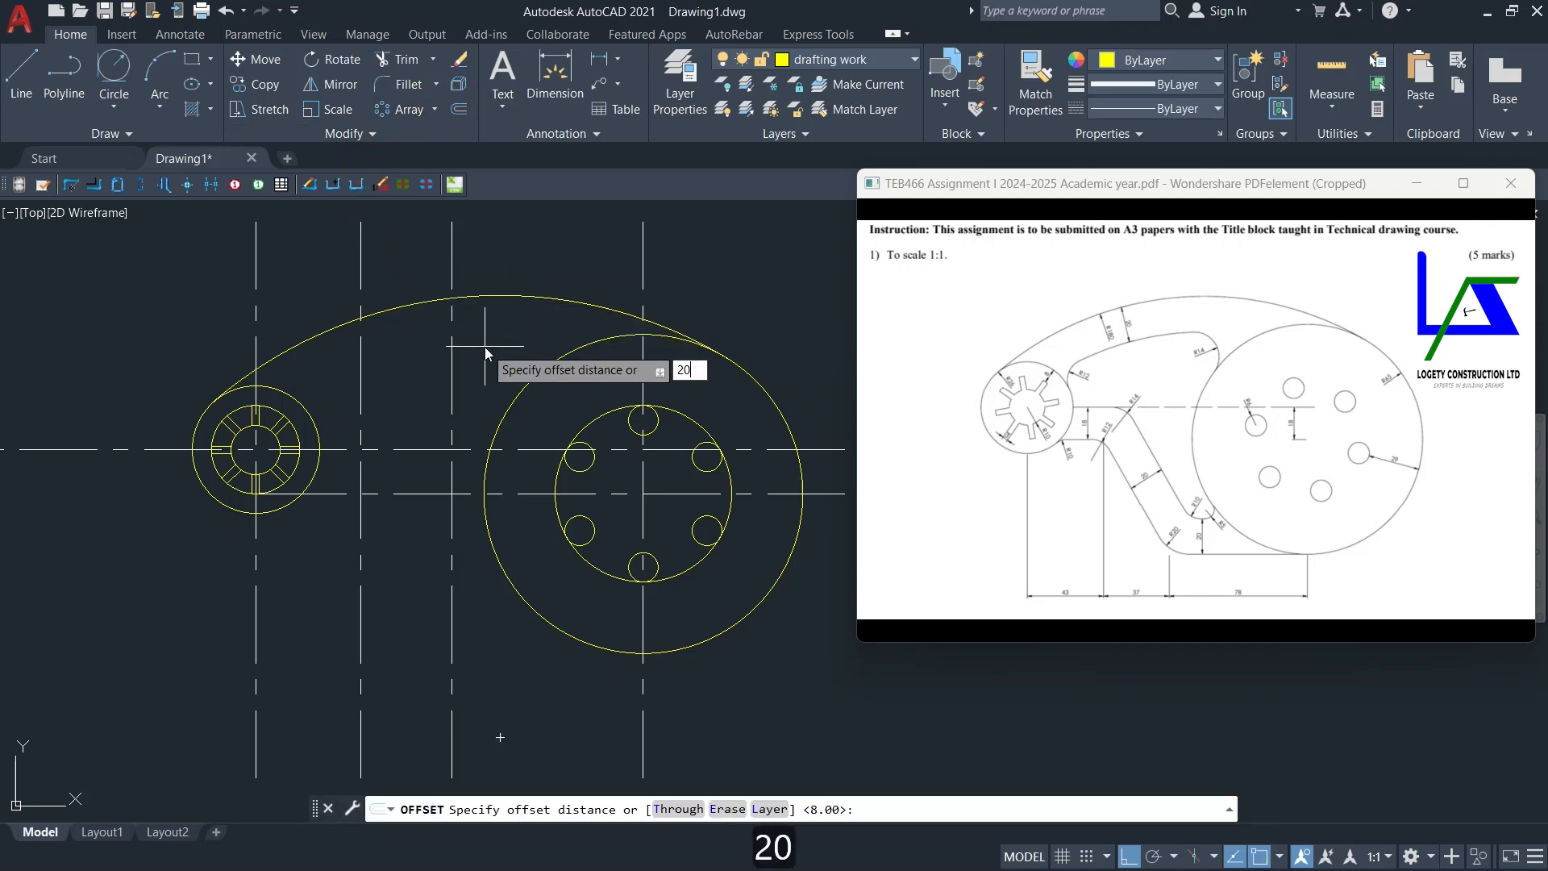
key("Return")
left_click(480, 305)
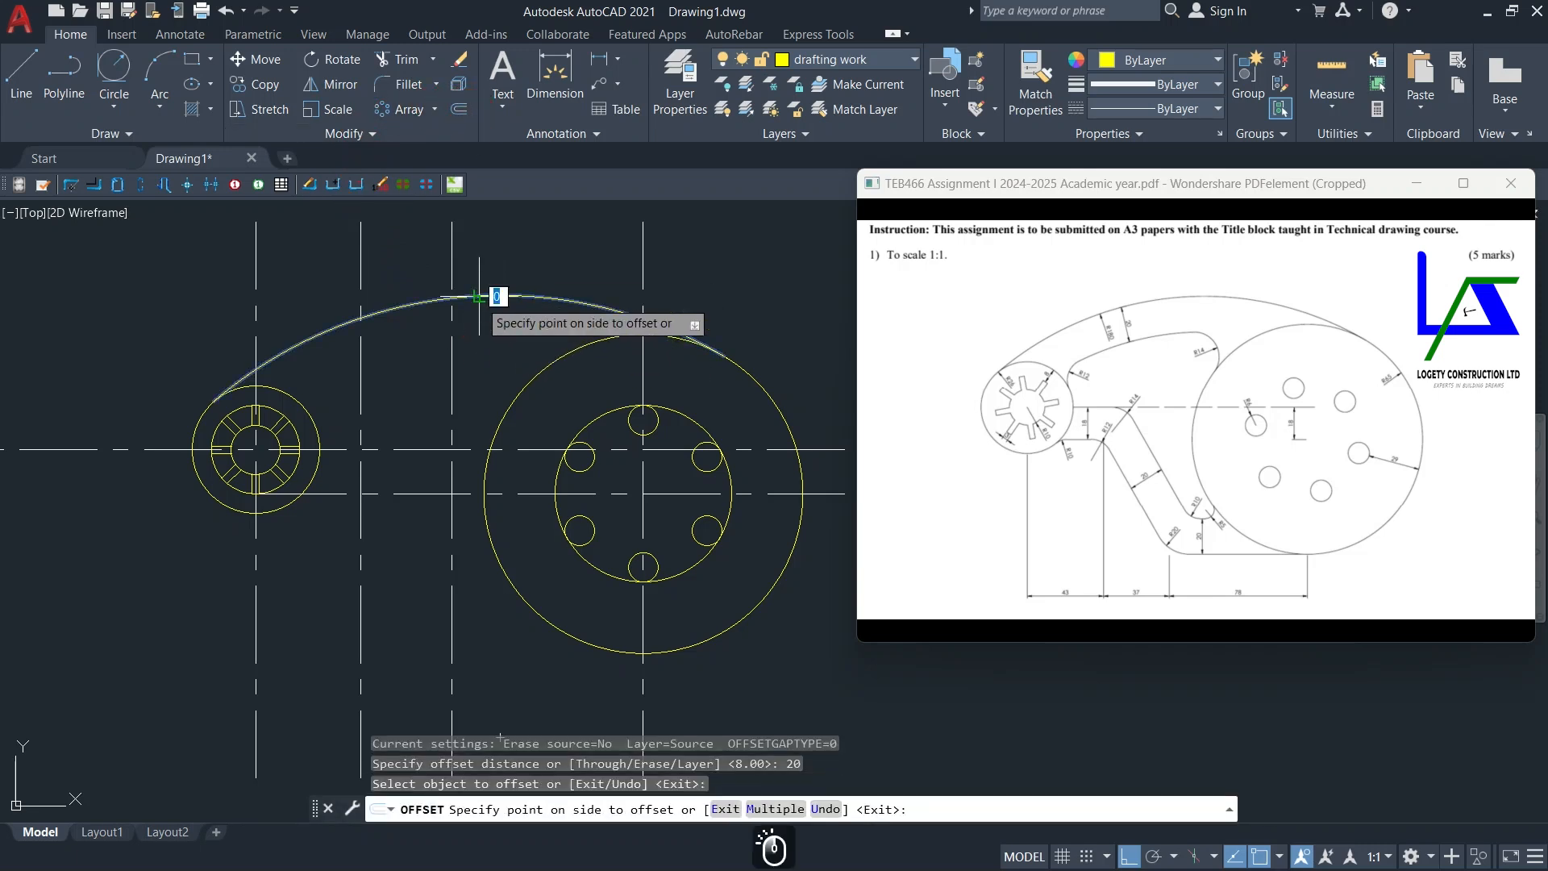
left_click(478, 371)
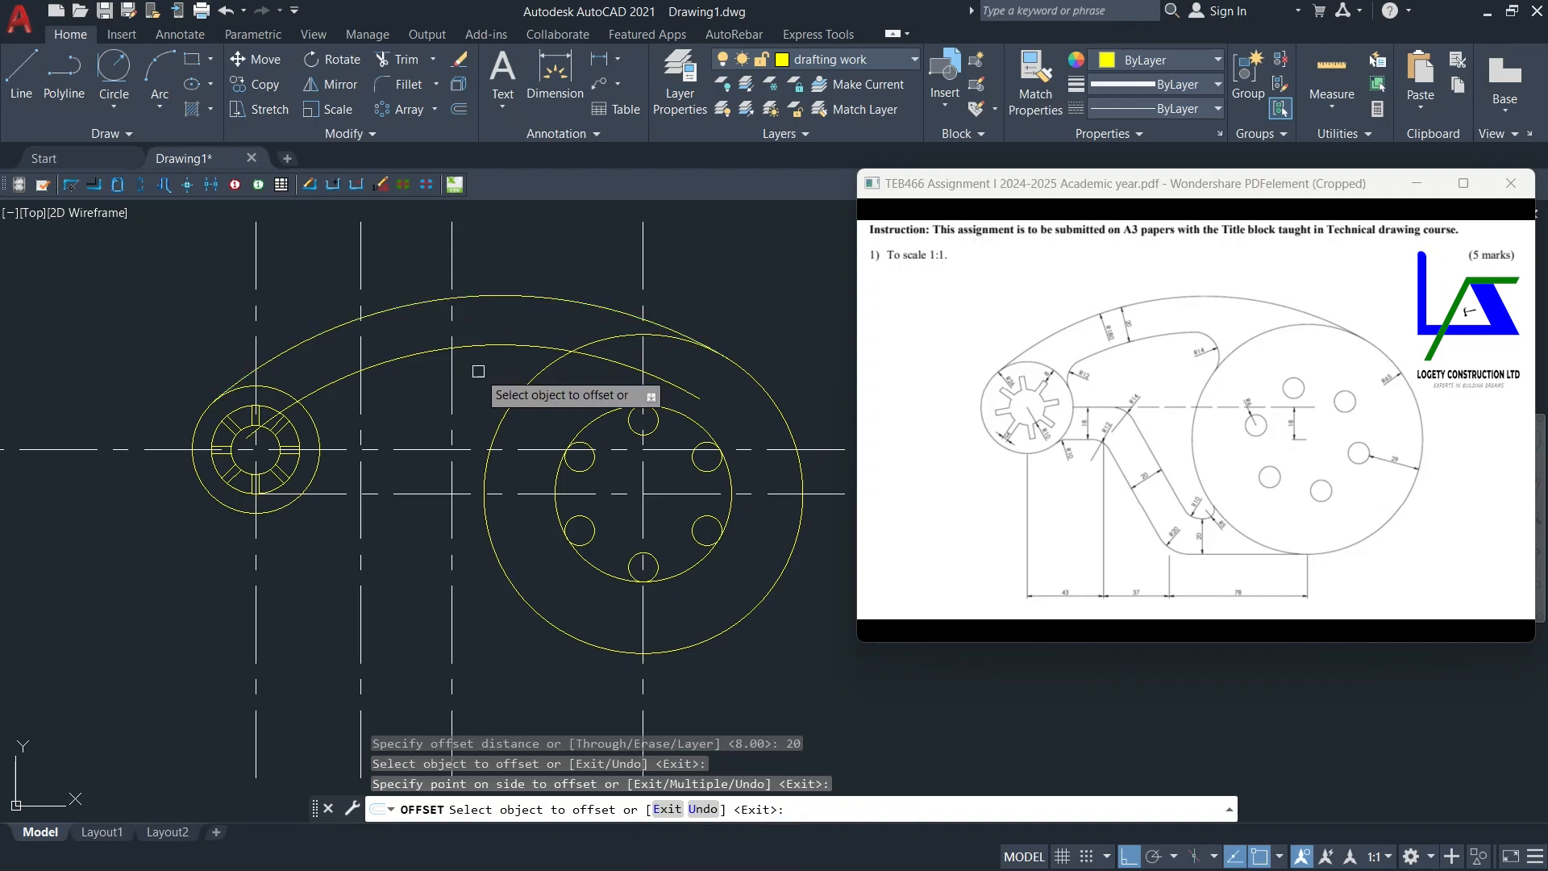
key("Escape")
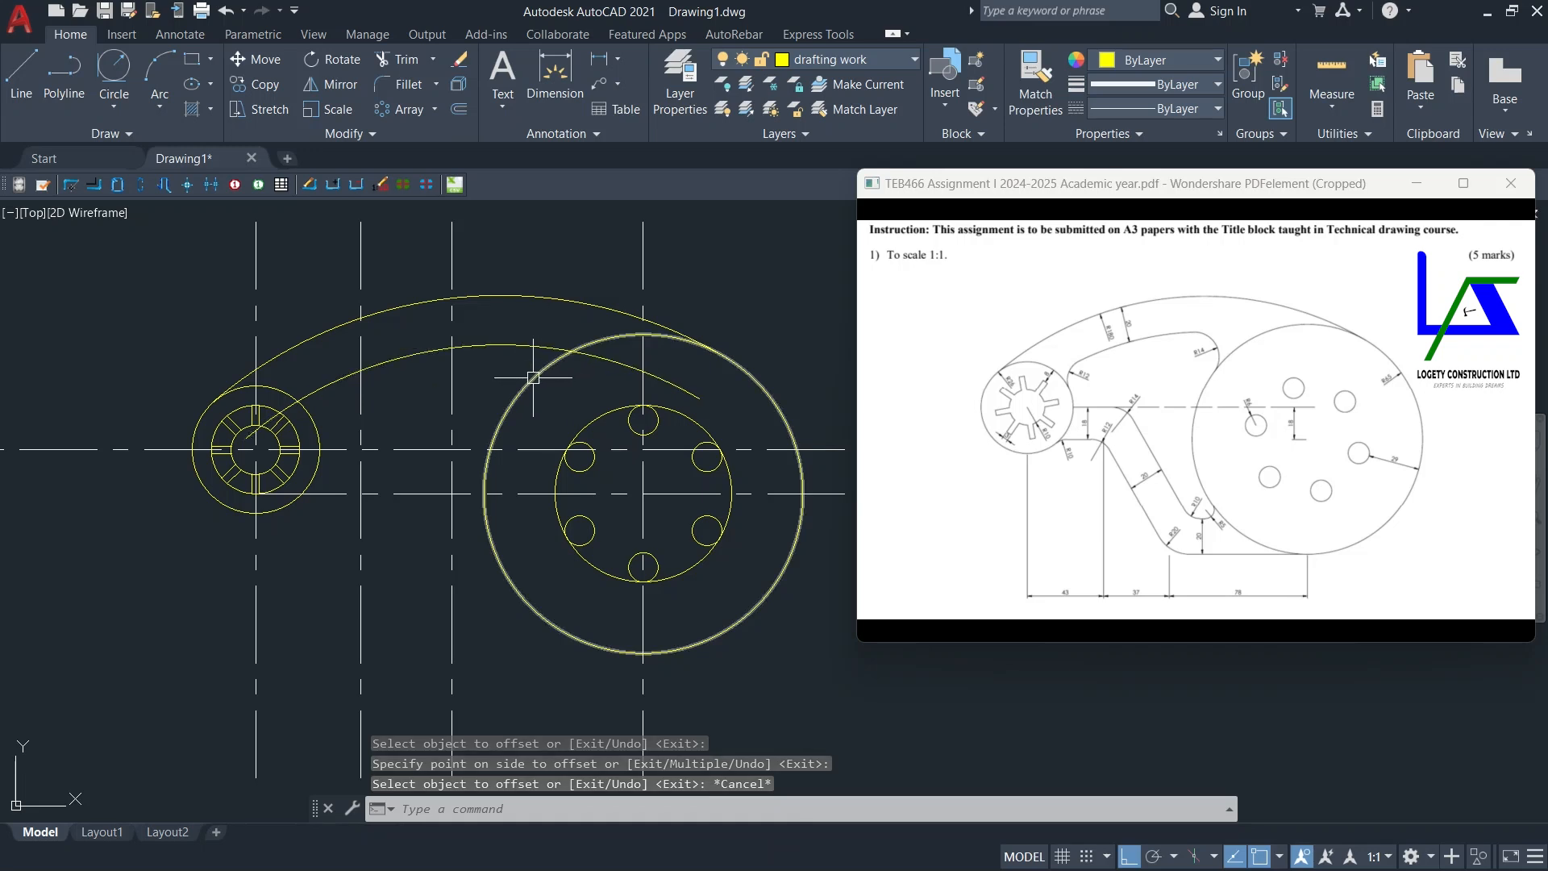
Step: Fillet the inner offset arc to the large disc's outer circle with a radius of 14
middle_click_drag(500, 395, 535, 397)
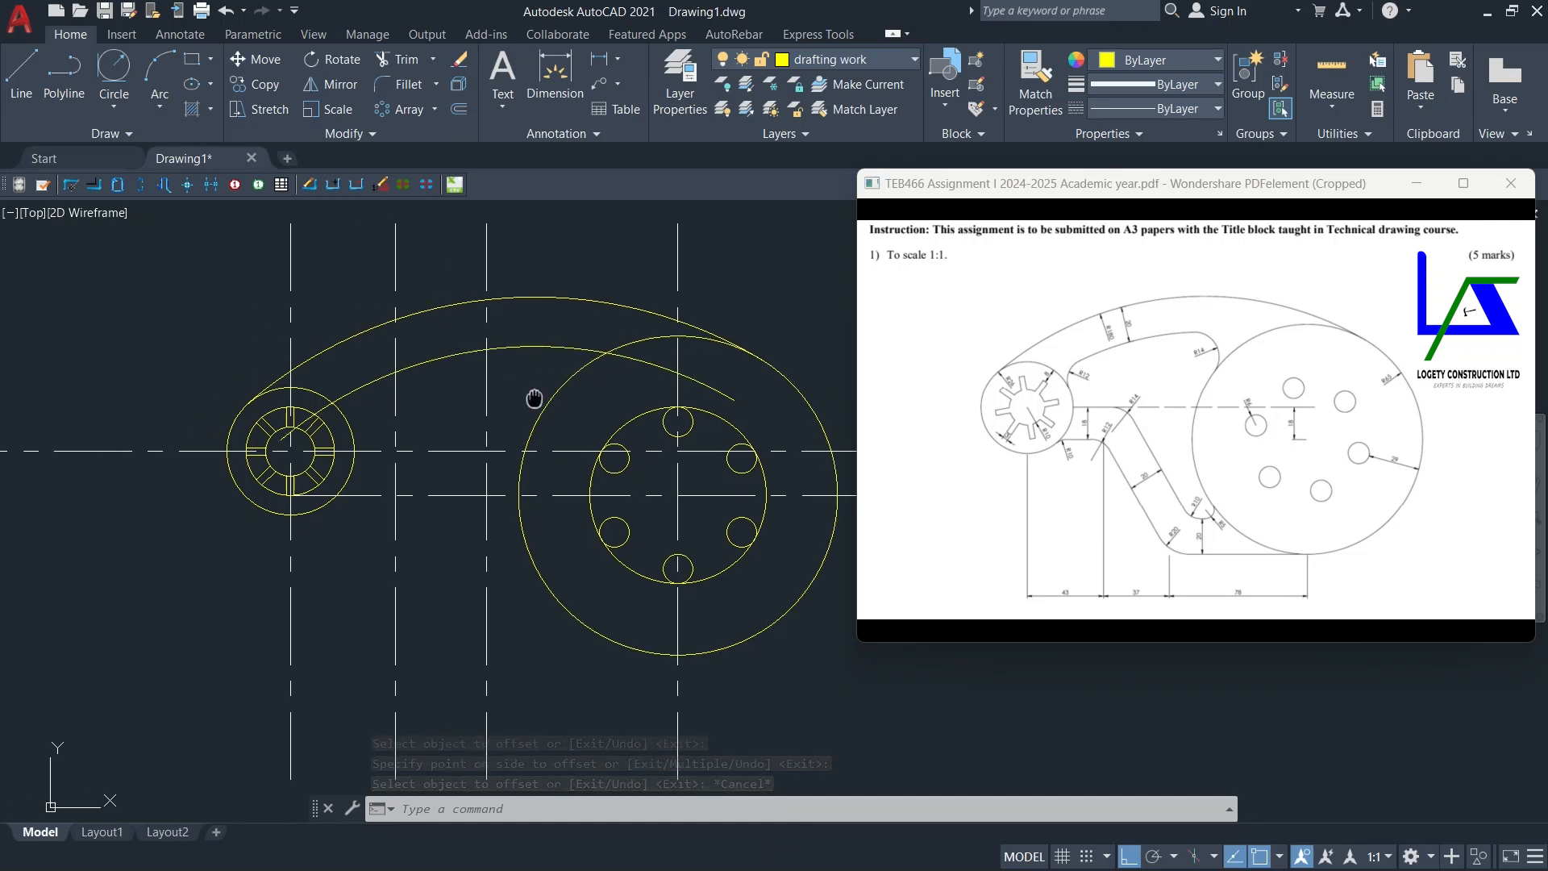
left_click(410, 87)
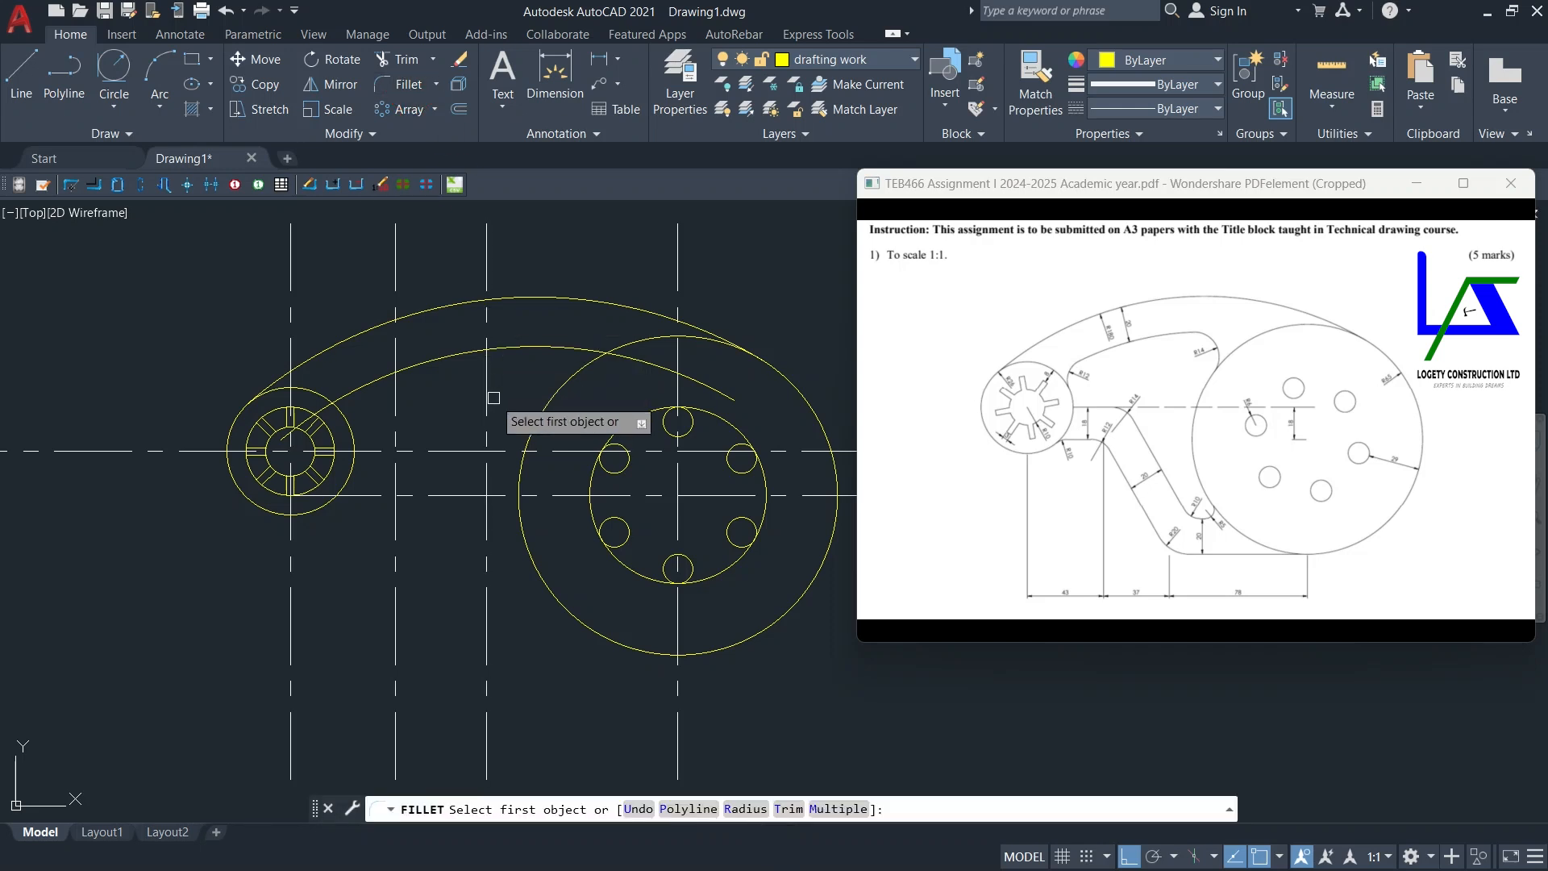
mouse_move(494, 399)
middle_mouse_down()
mouse_move(438, 362)
mouse_move(449, 334)
middle_mouse_up()
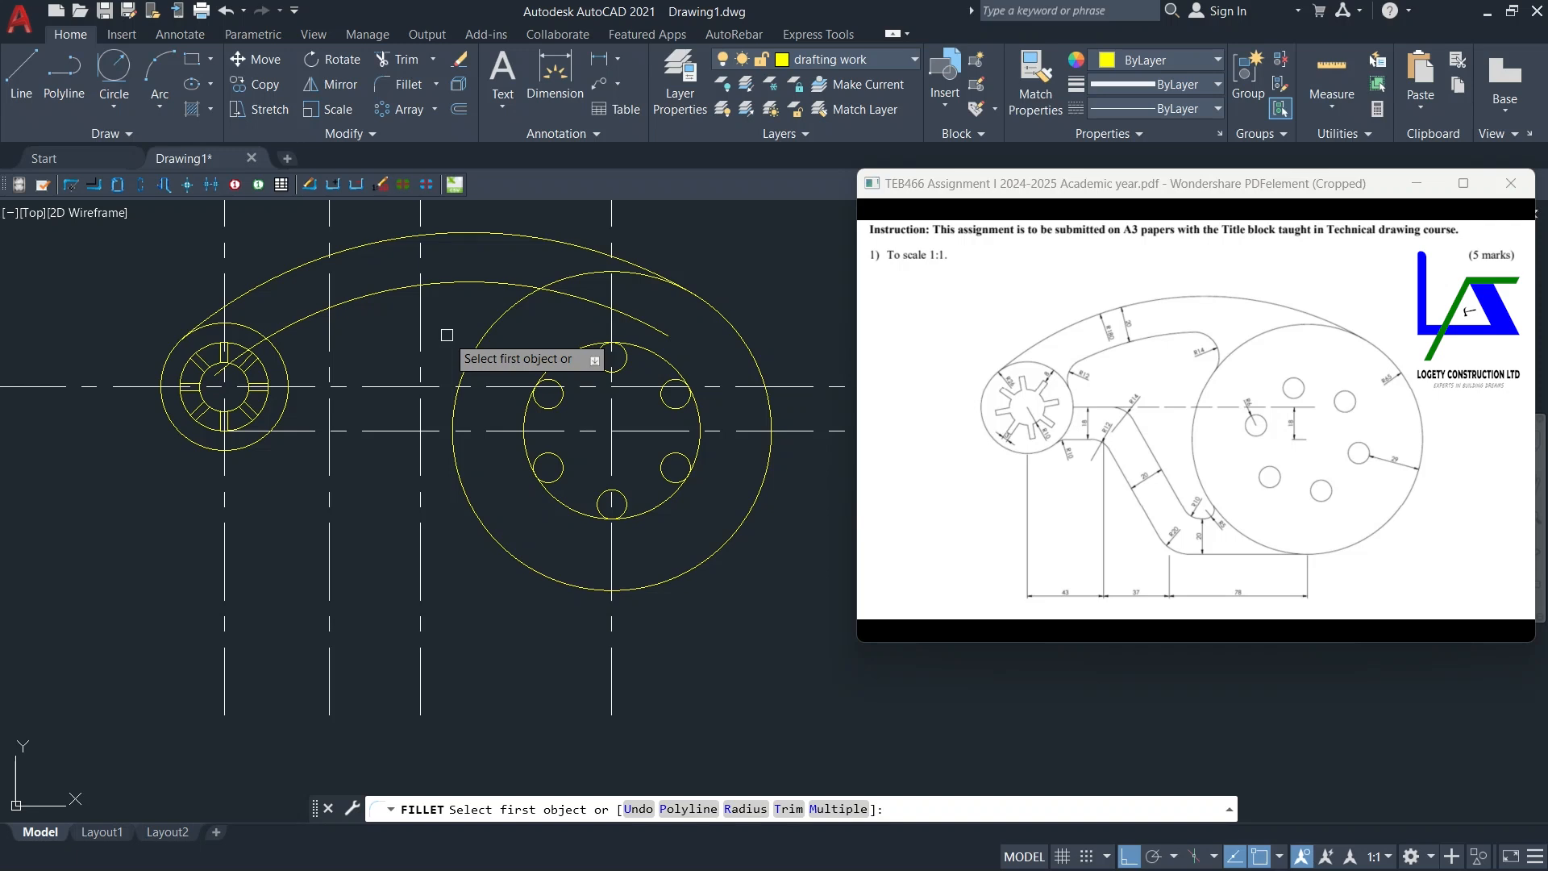
left_click(750, 808)
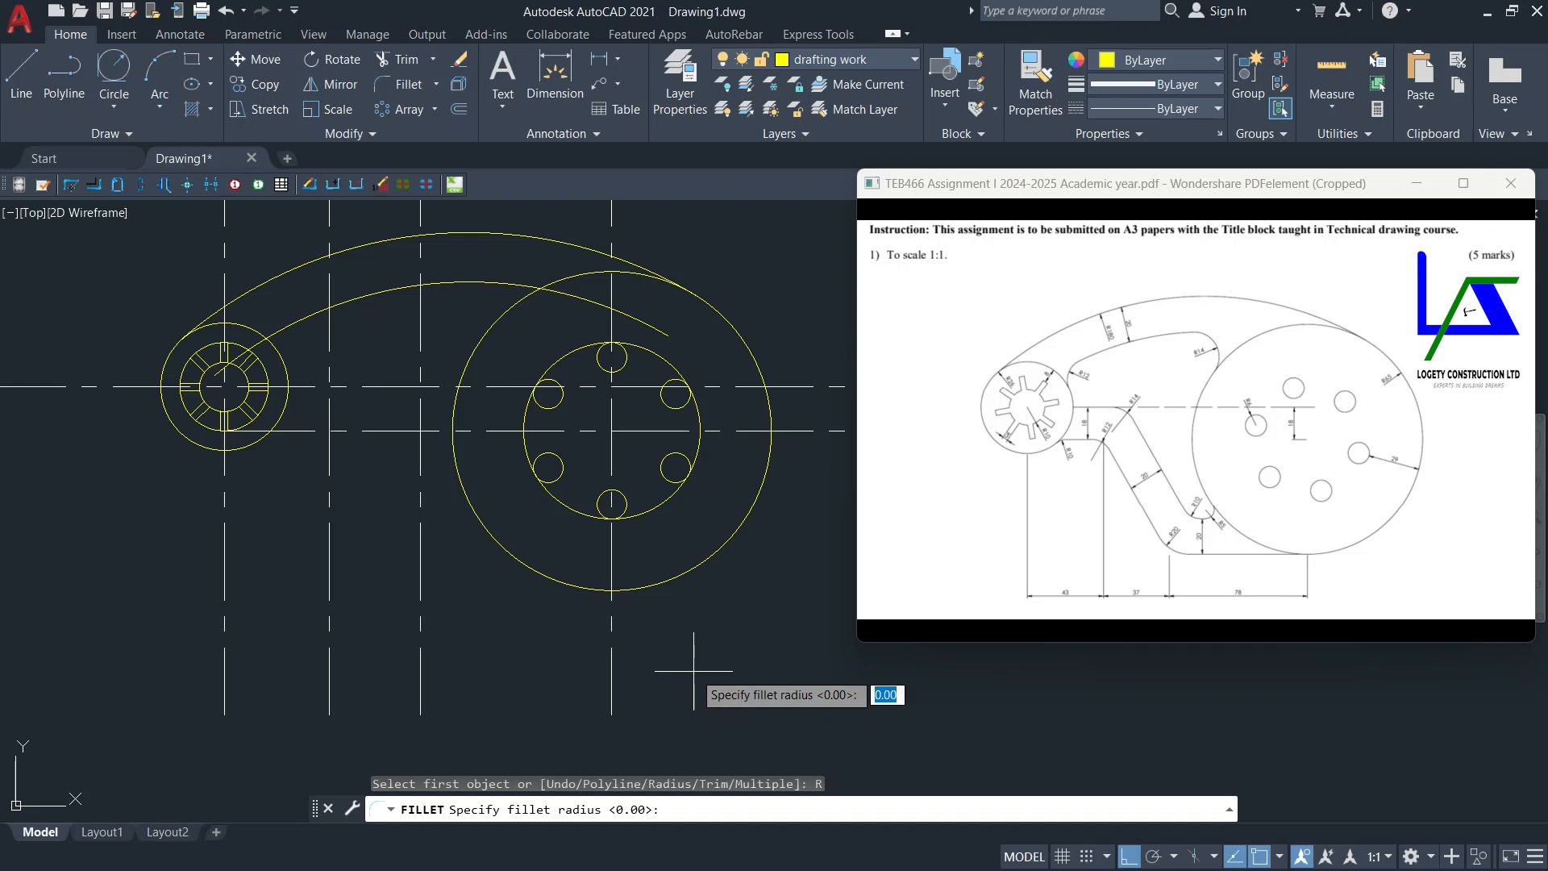
type("14")
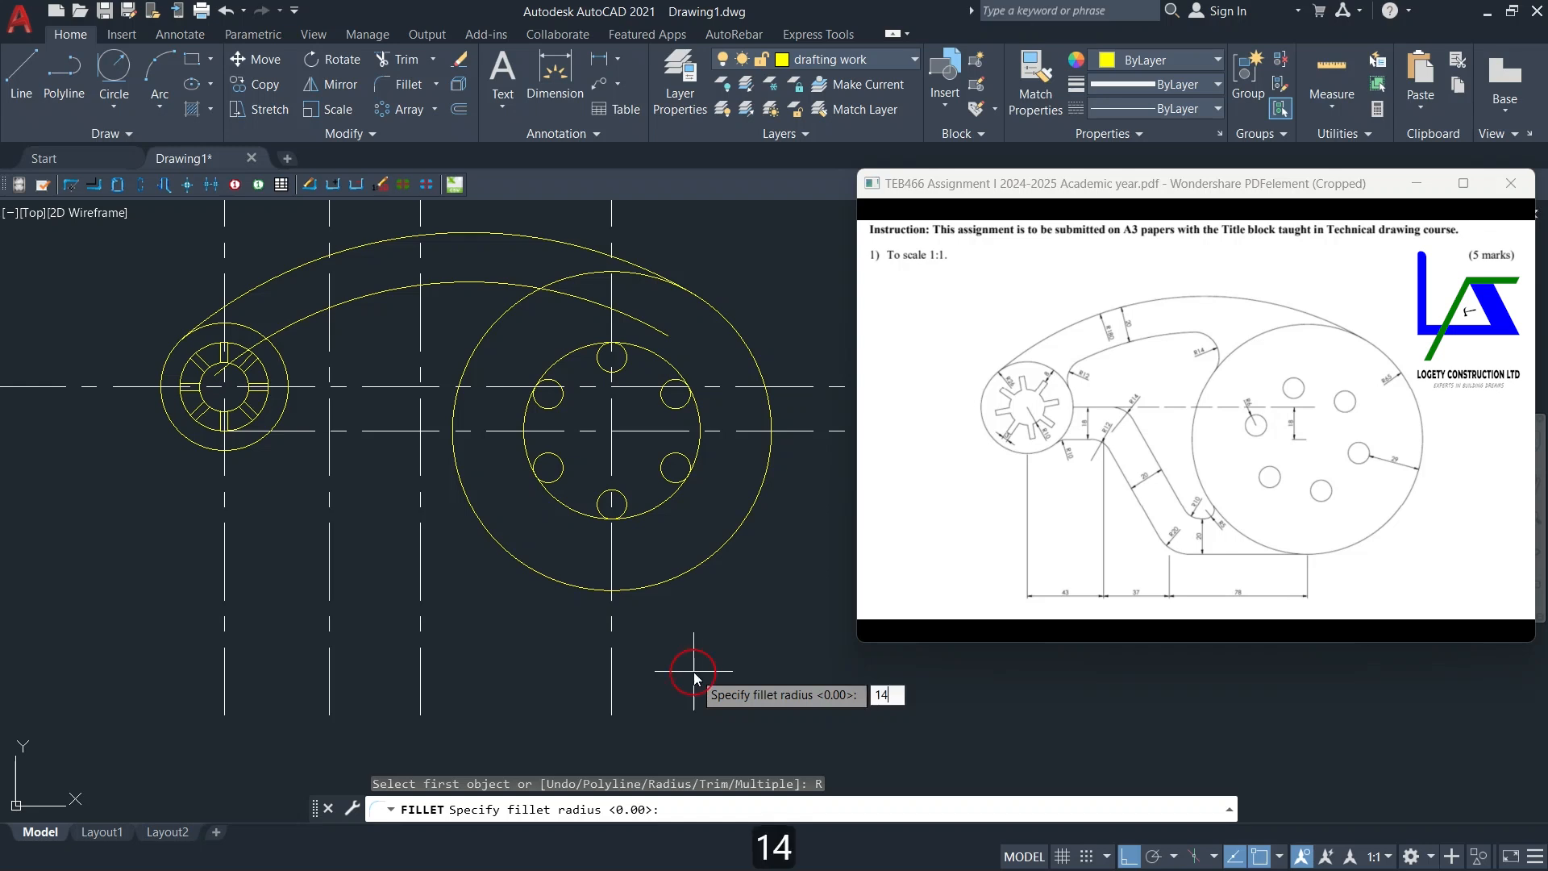
key("Return")
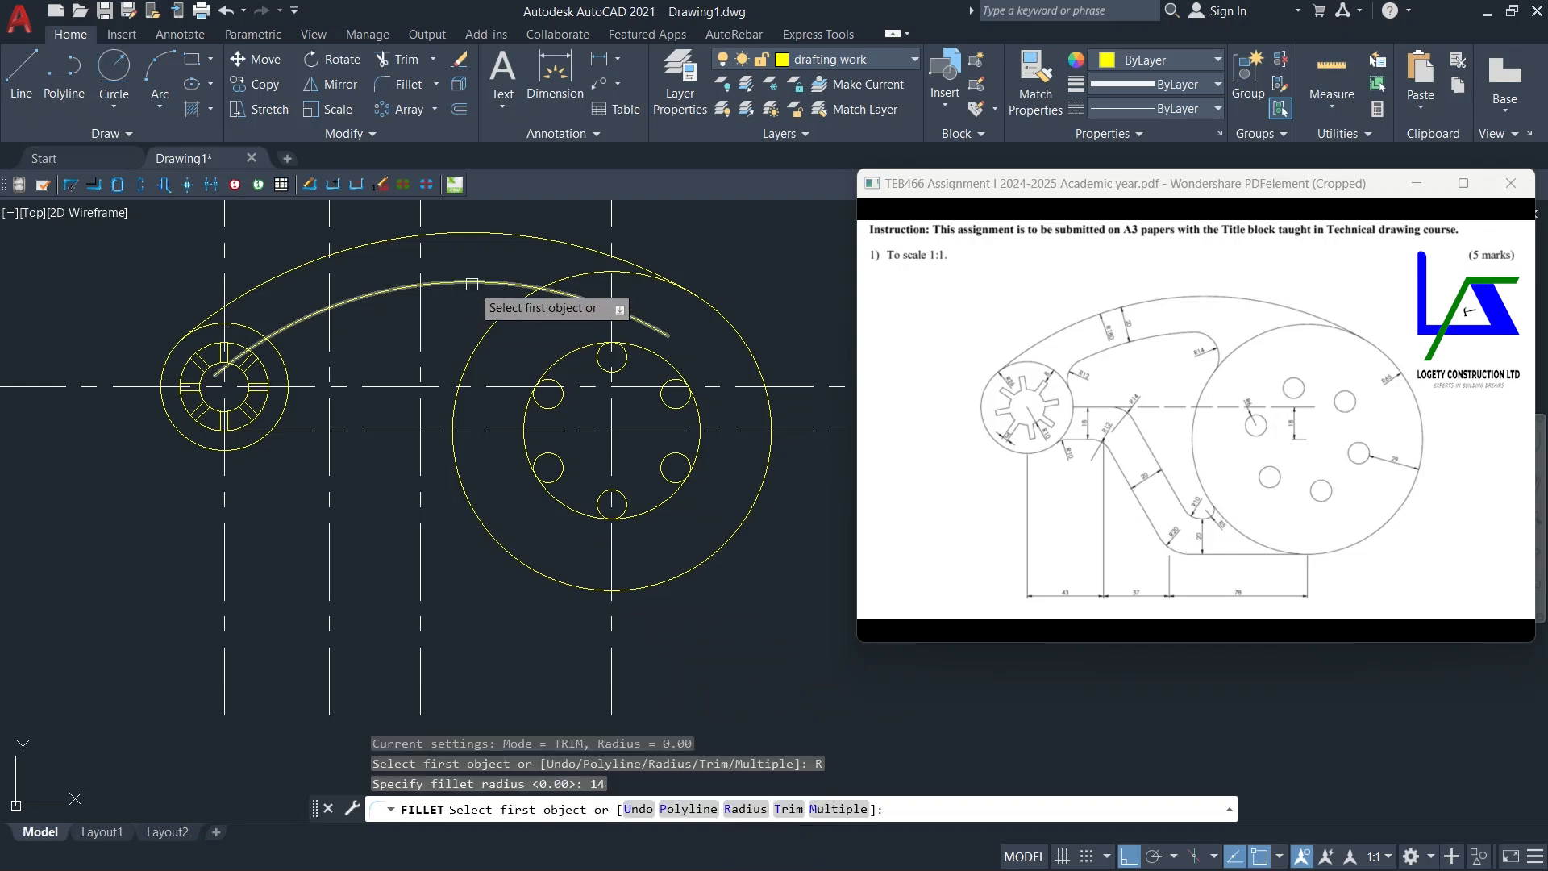
left_click(473, 282)
left_click(488, 331)
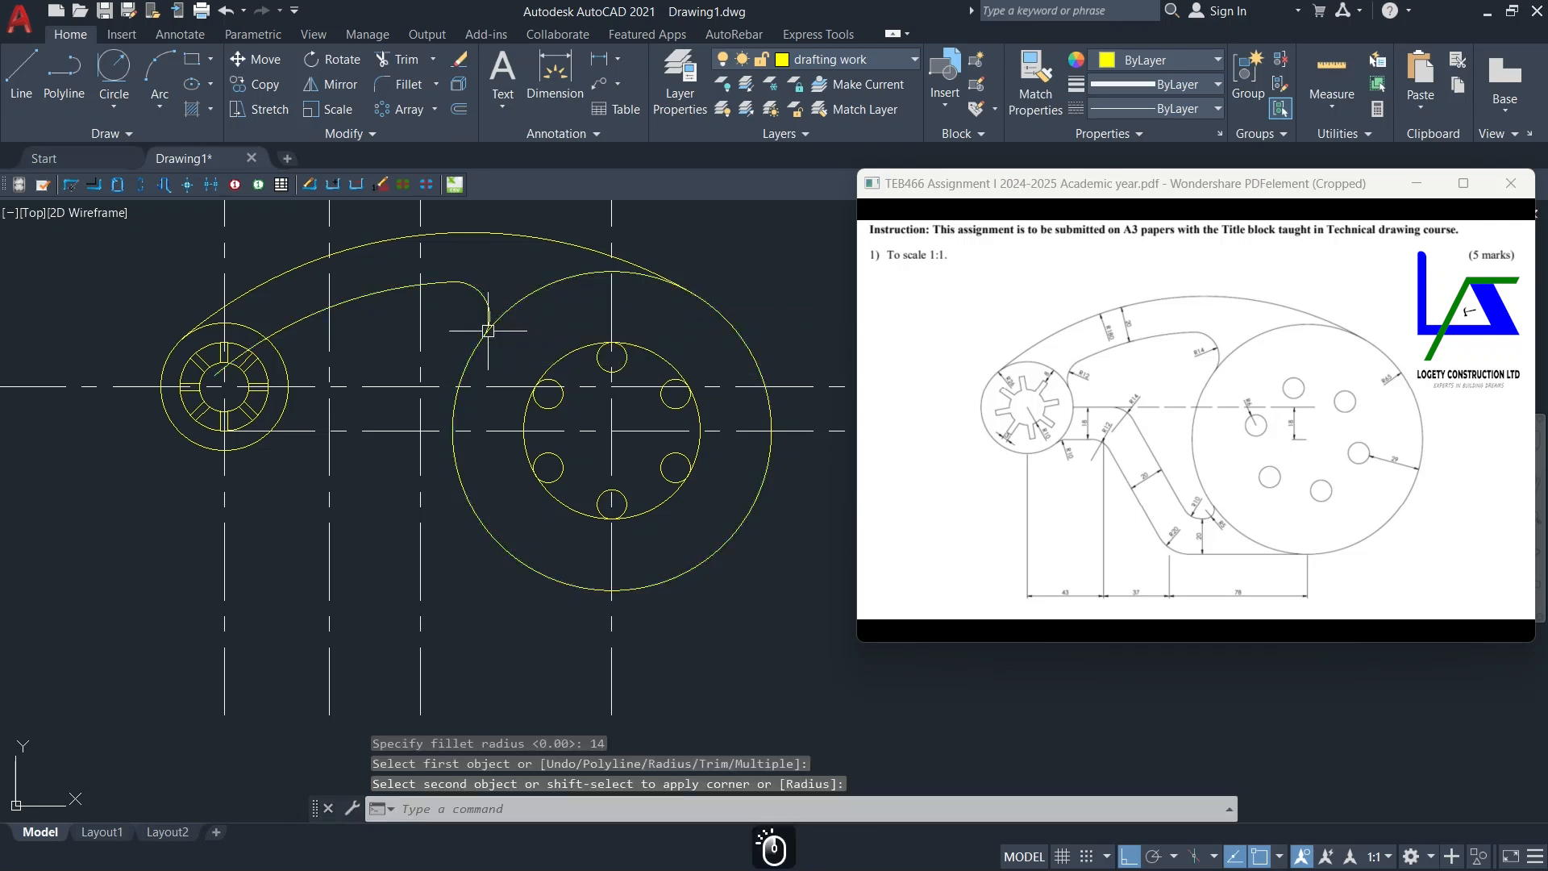
Step: Fillet the inner offset arc to the small left disc's outer circle with a radius of 12
left_click(400, 86)
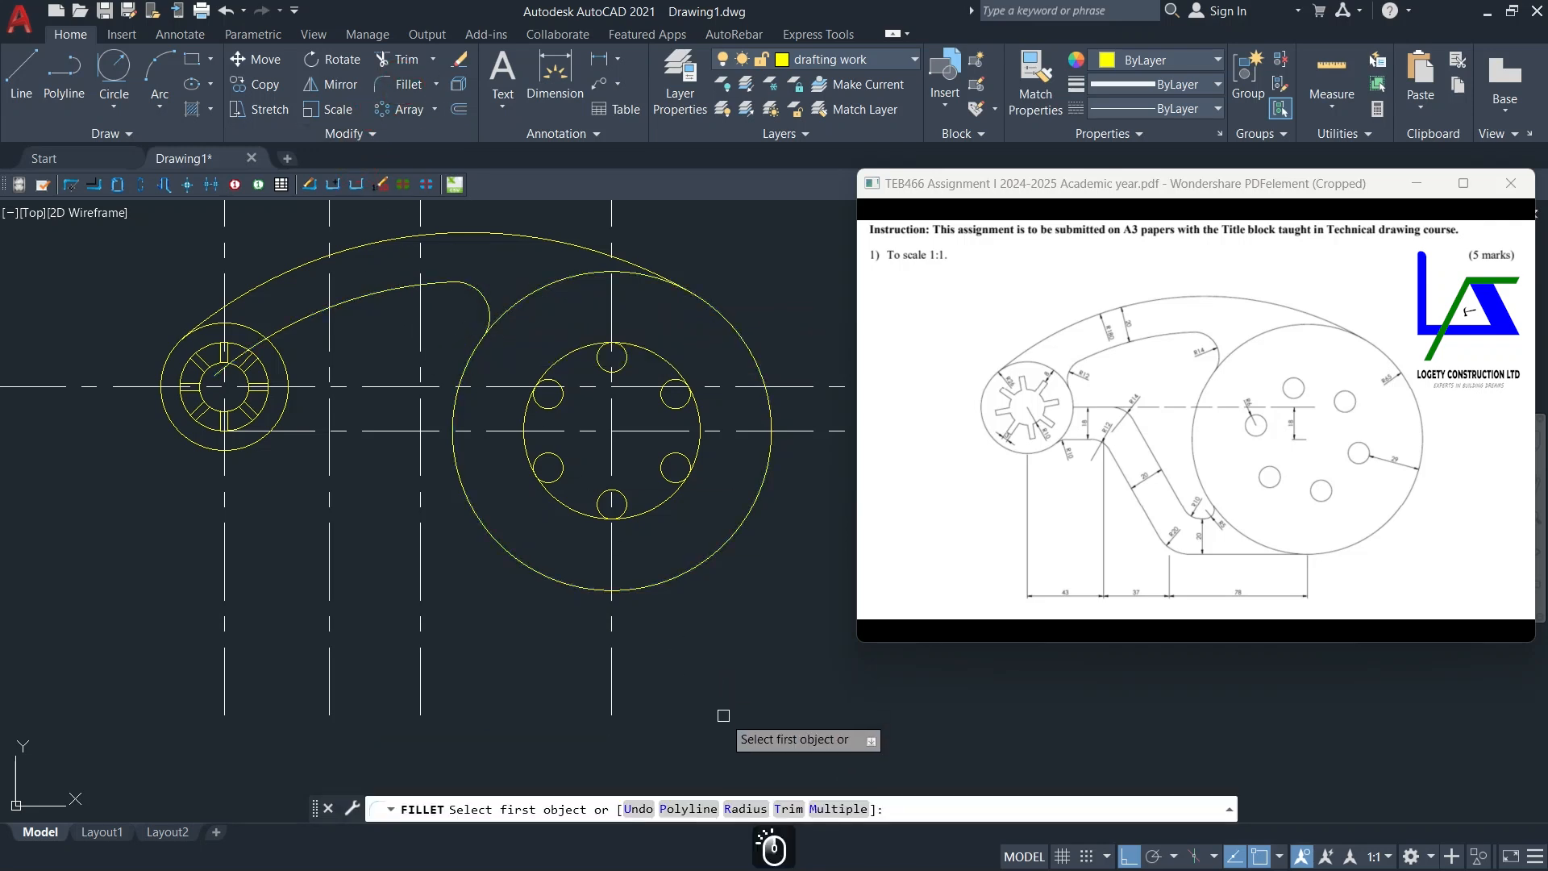
left_click(747, 799)
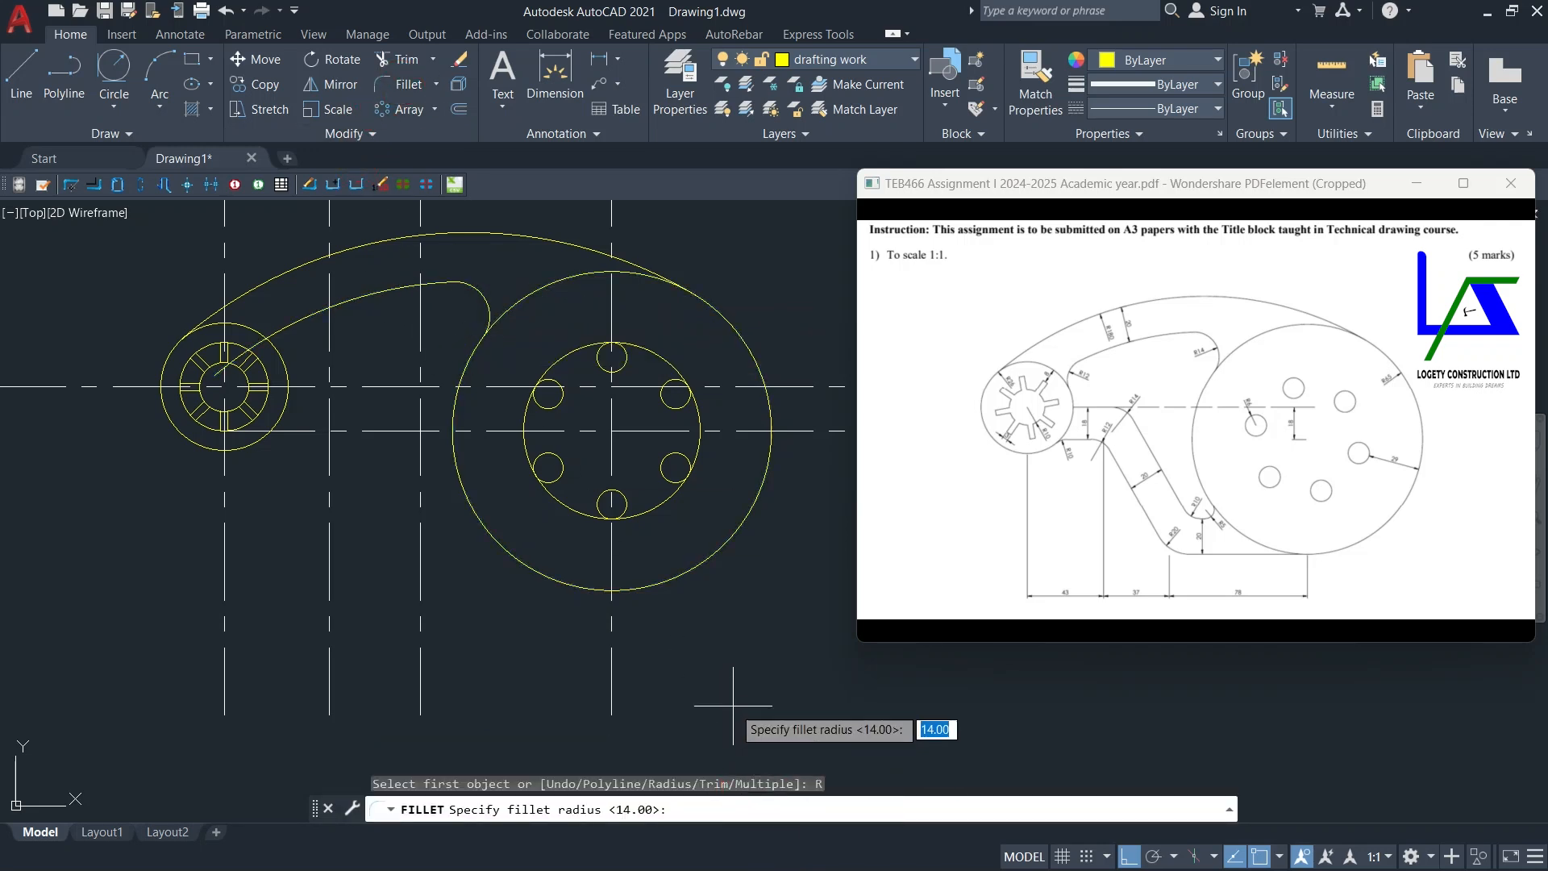
type("12")
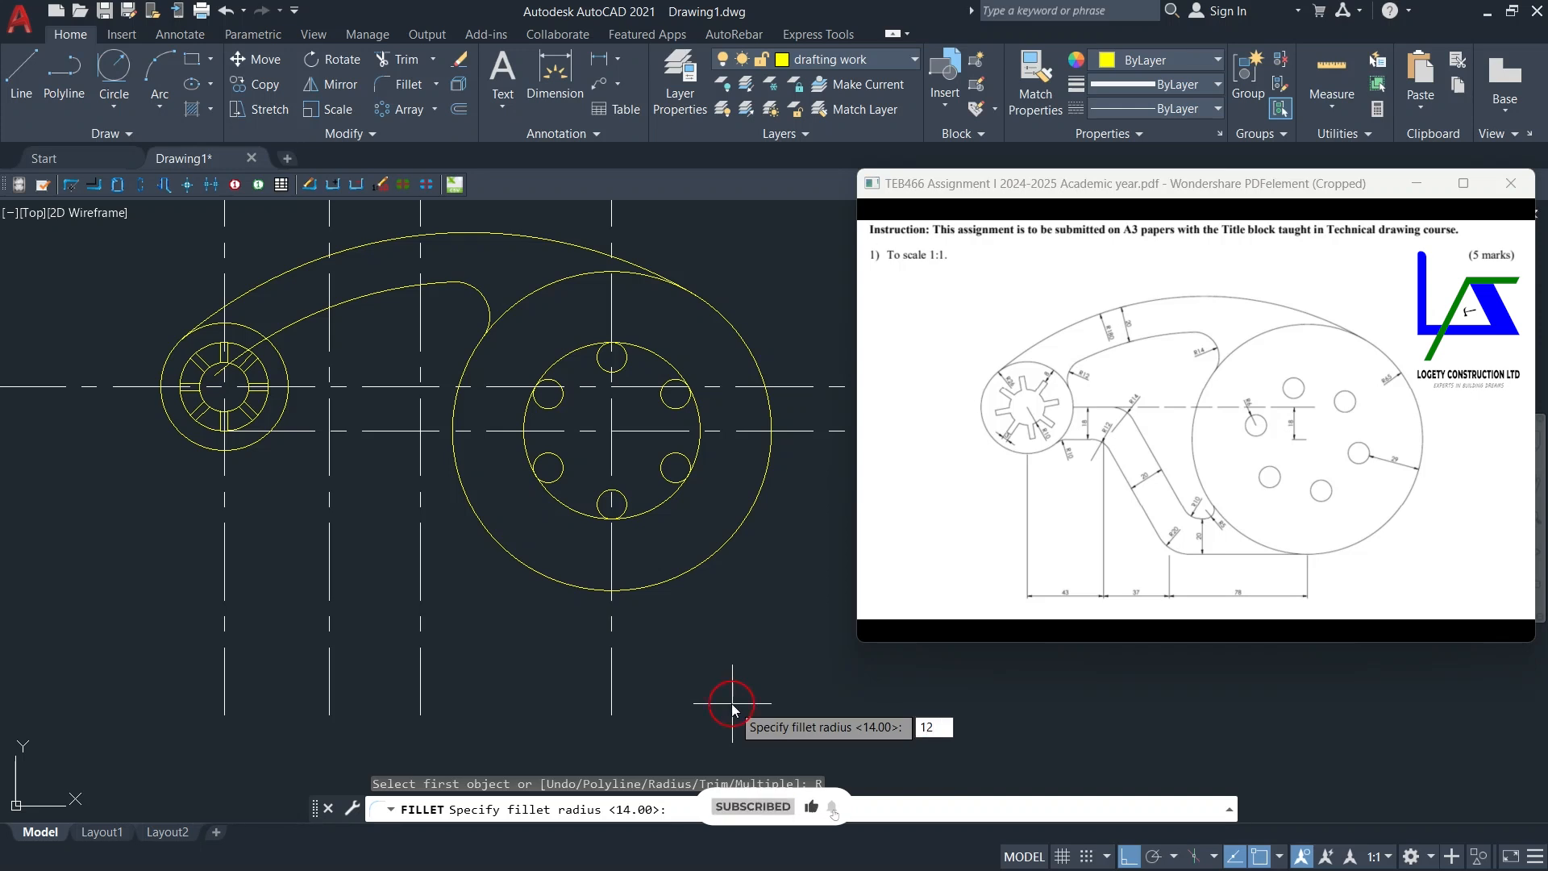
key("Return")
scroll(249, 355, "up", 4)
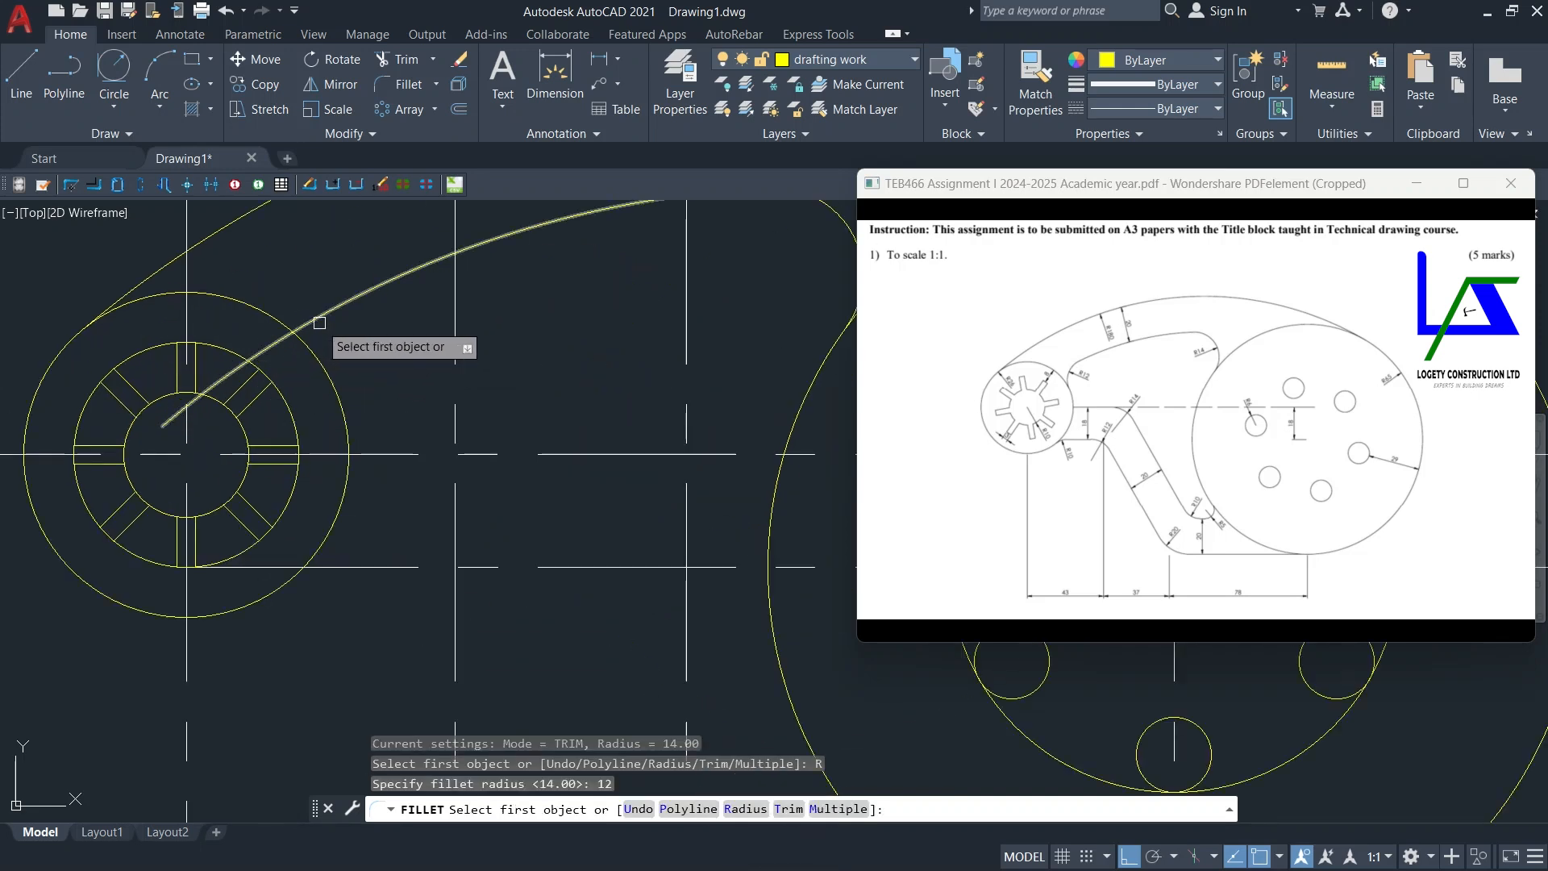
left_click(319, 322)
left_click(322, 361)
scroll(359, 378, "down", 4)
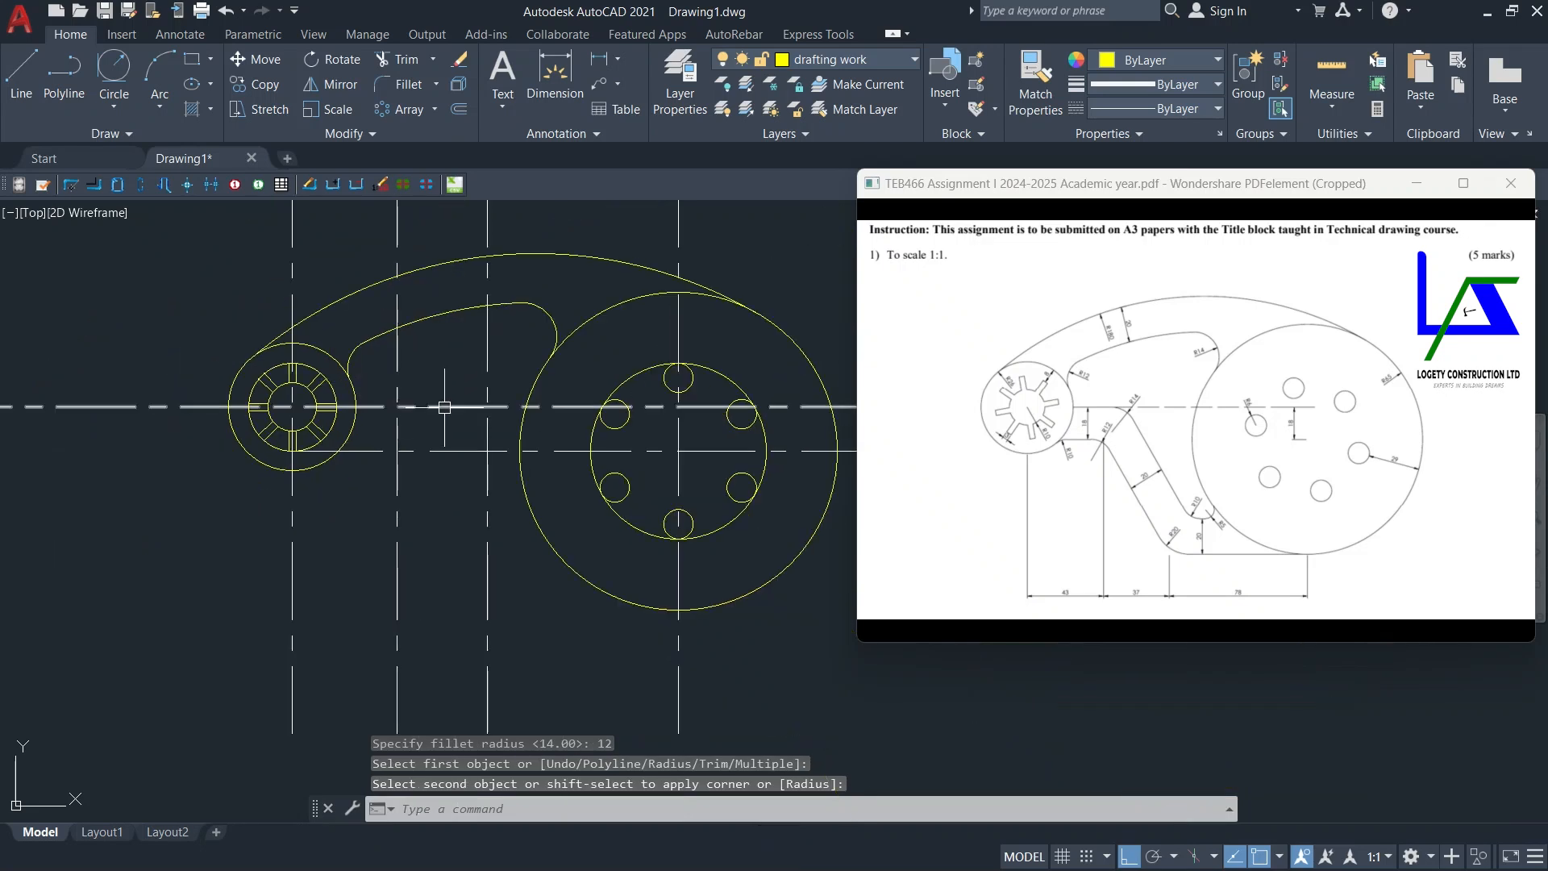
Step: Draw a horizontal line about 94 mm long leftward from the bottom quadrant of the large disc's outer circle
mouse_move(429, 408)
middle_mouse_down()
mouse_move(390, 421)
mouse_move(365, 362)
middle_mouse_up()
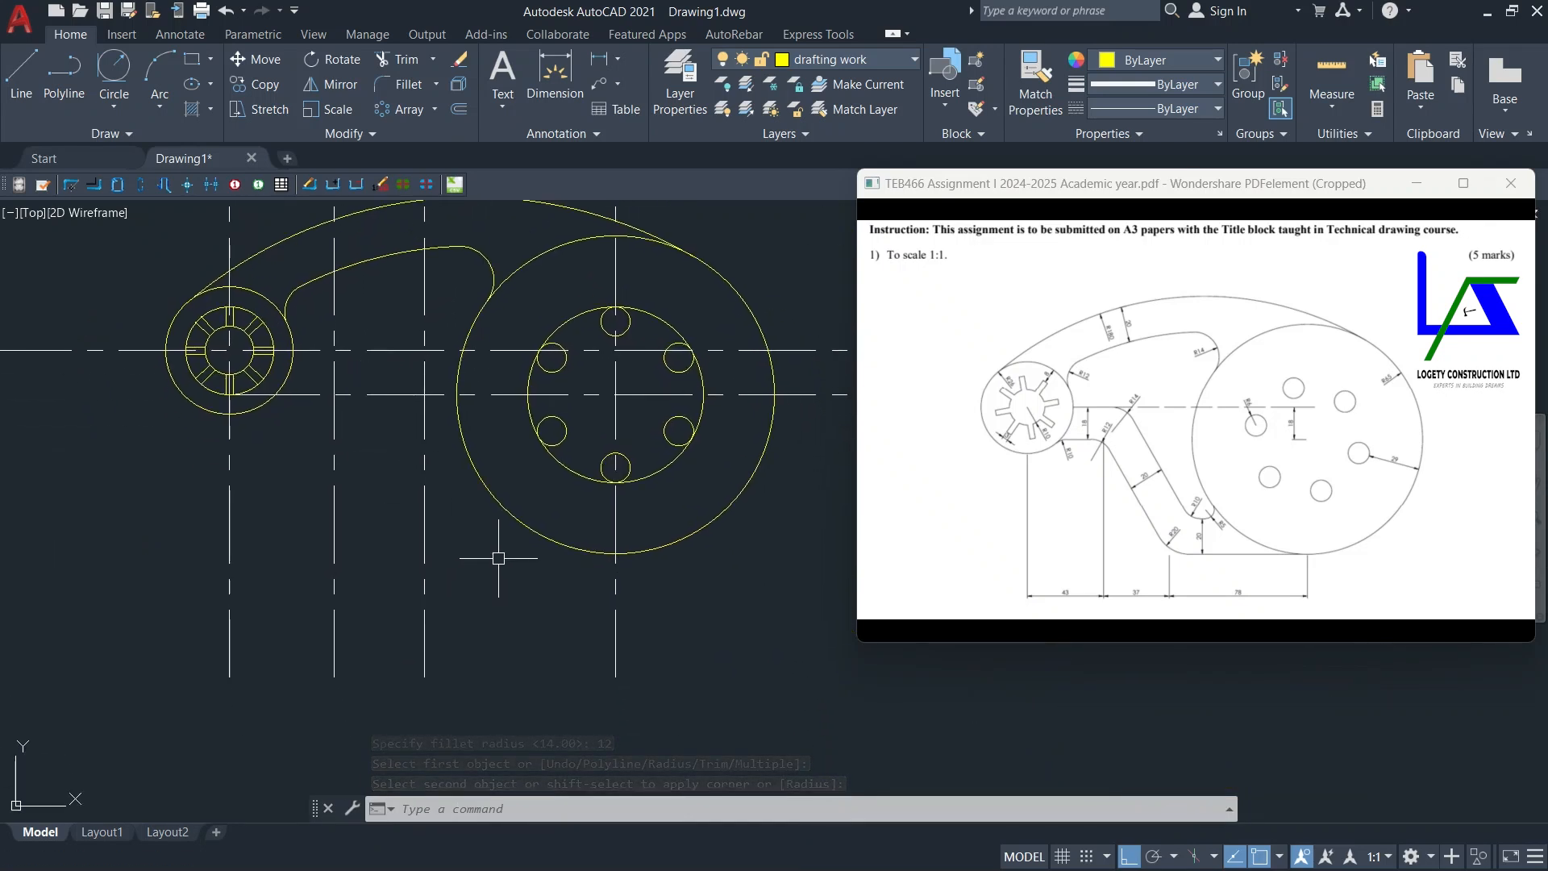
left_click(20, 77)
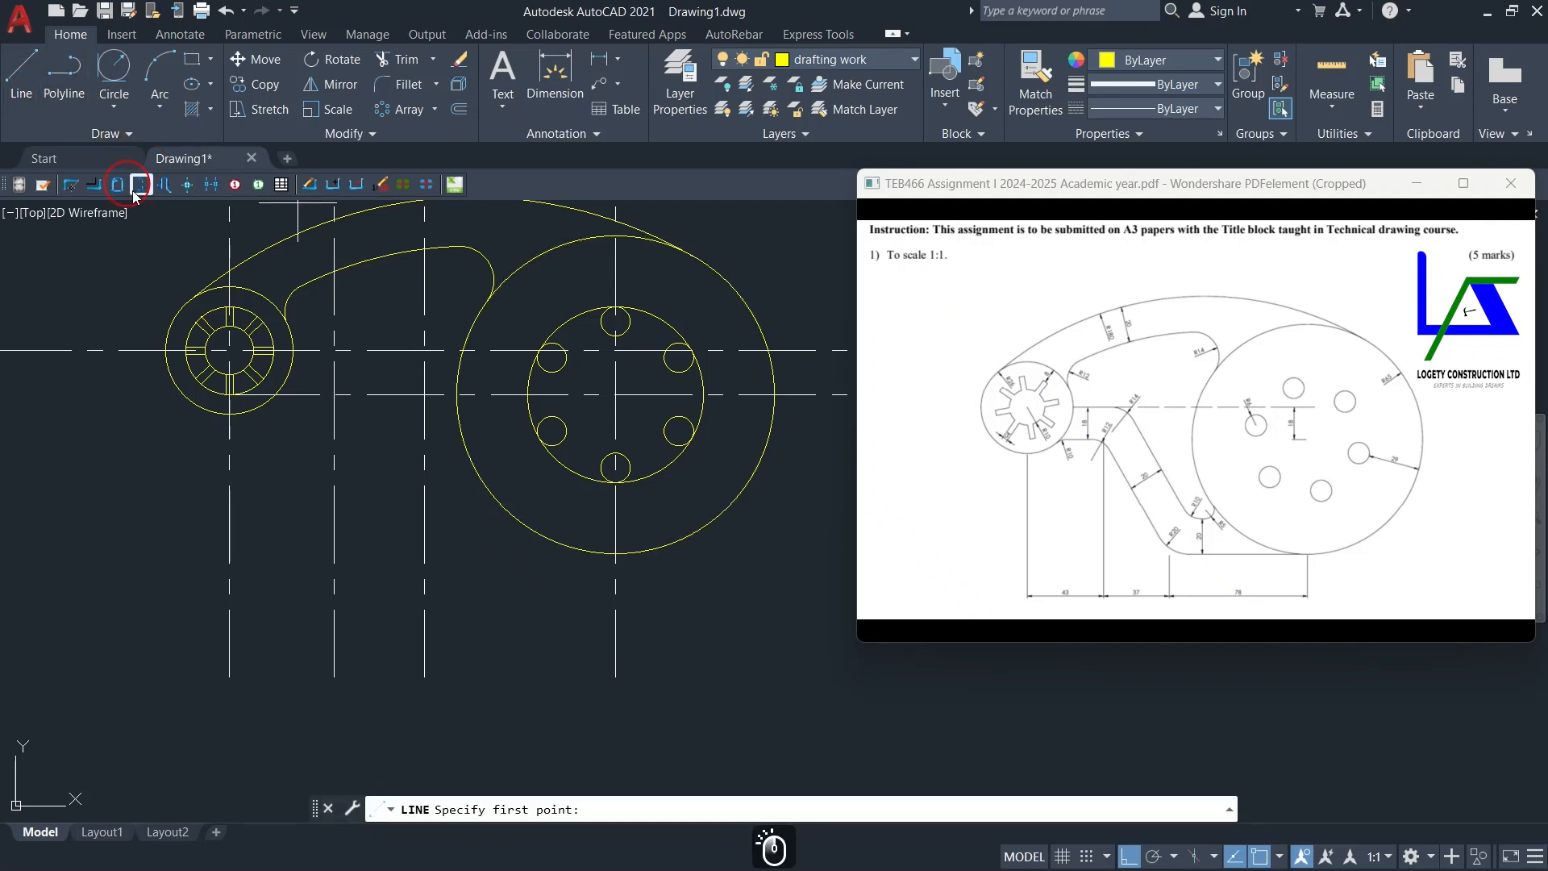
left_click(616, 554)
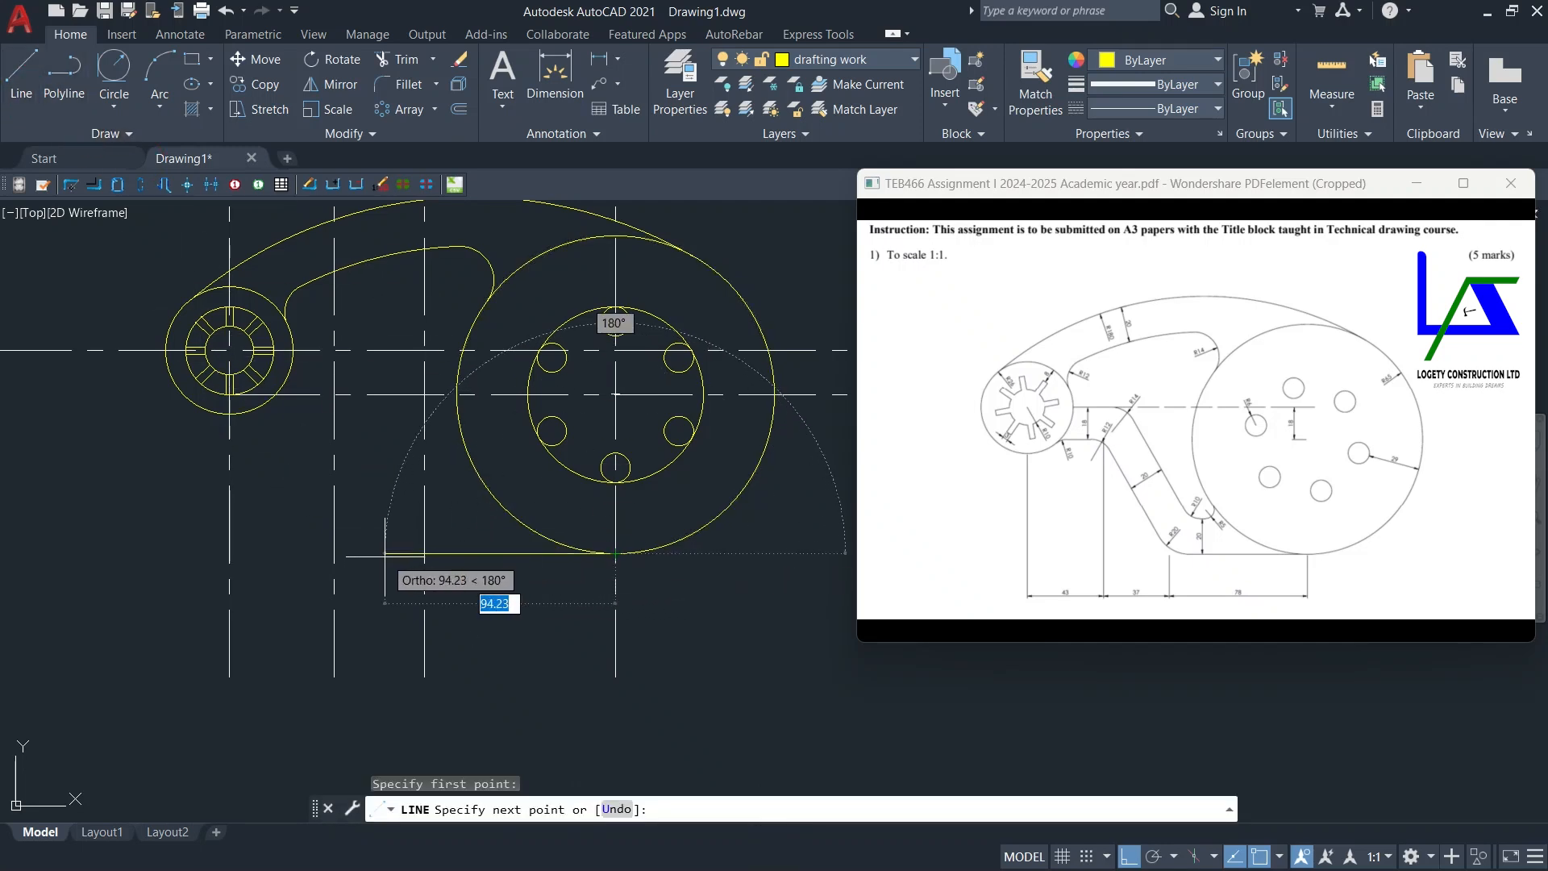
left_click(384, 556)
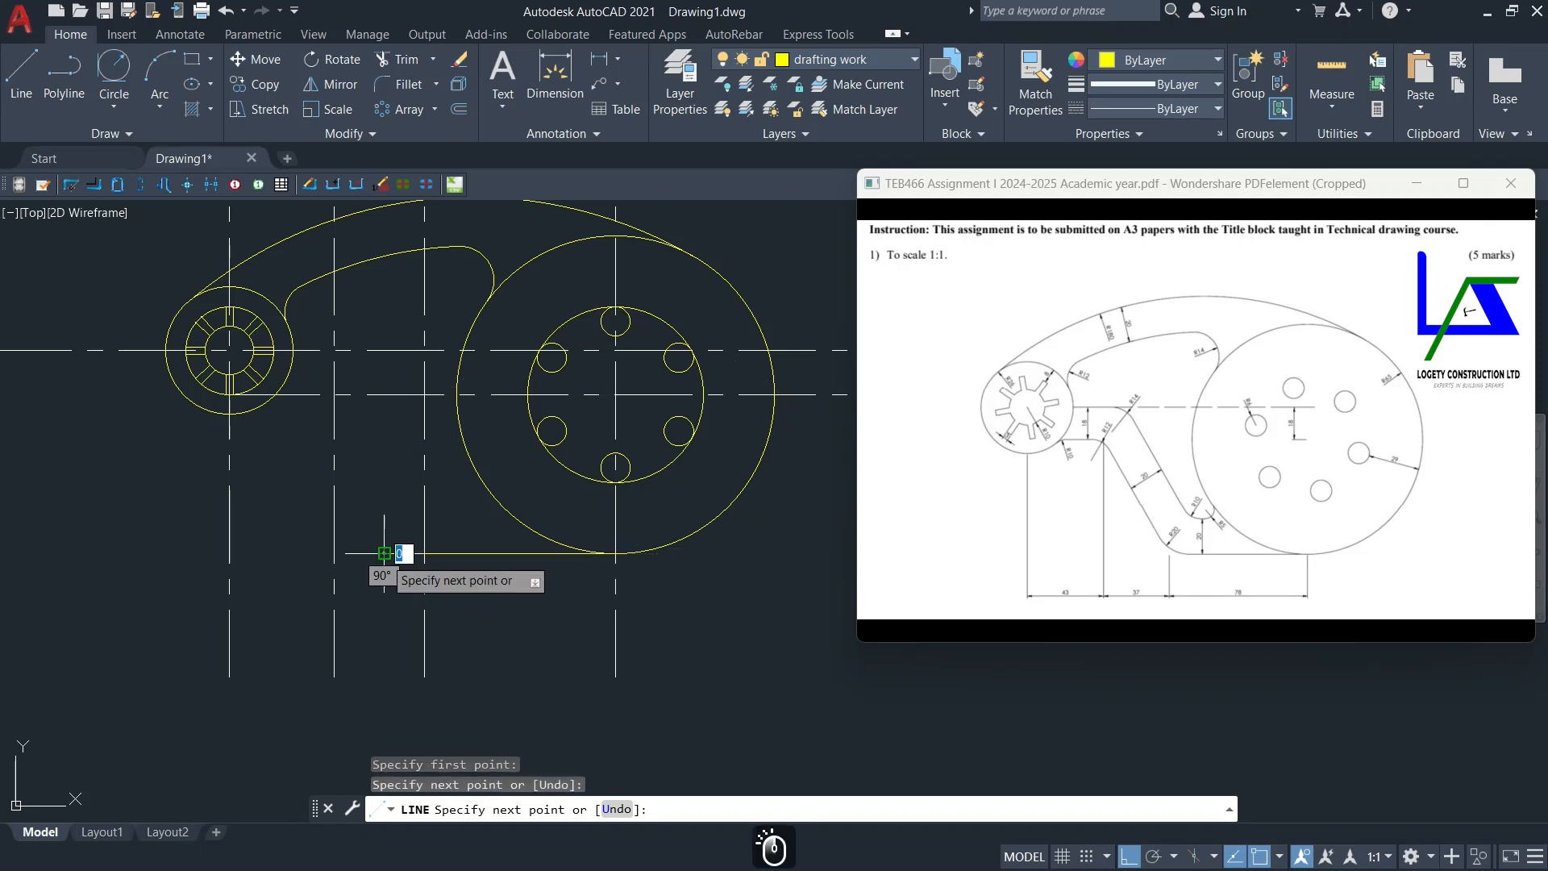
key("Escape")
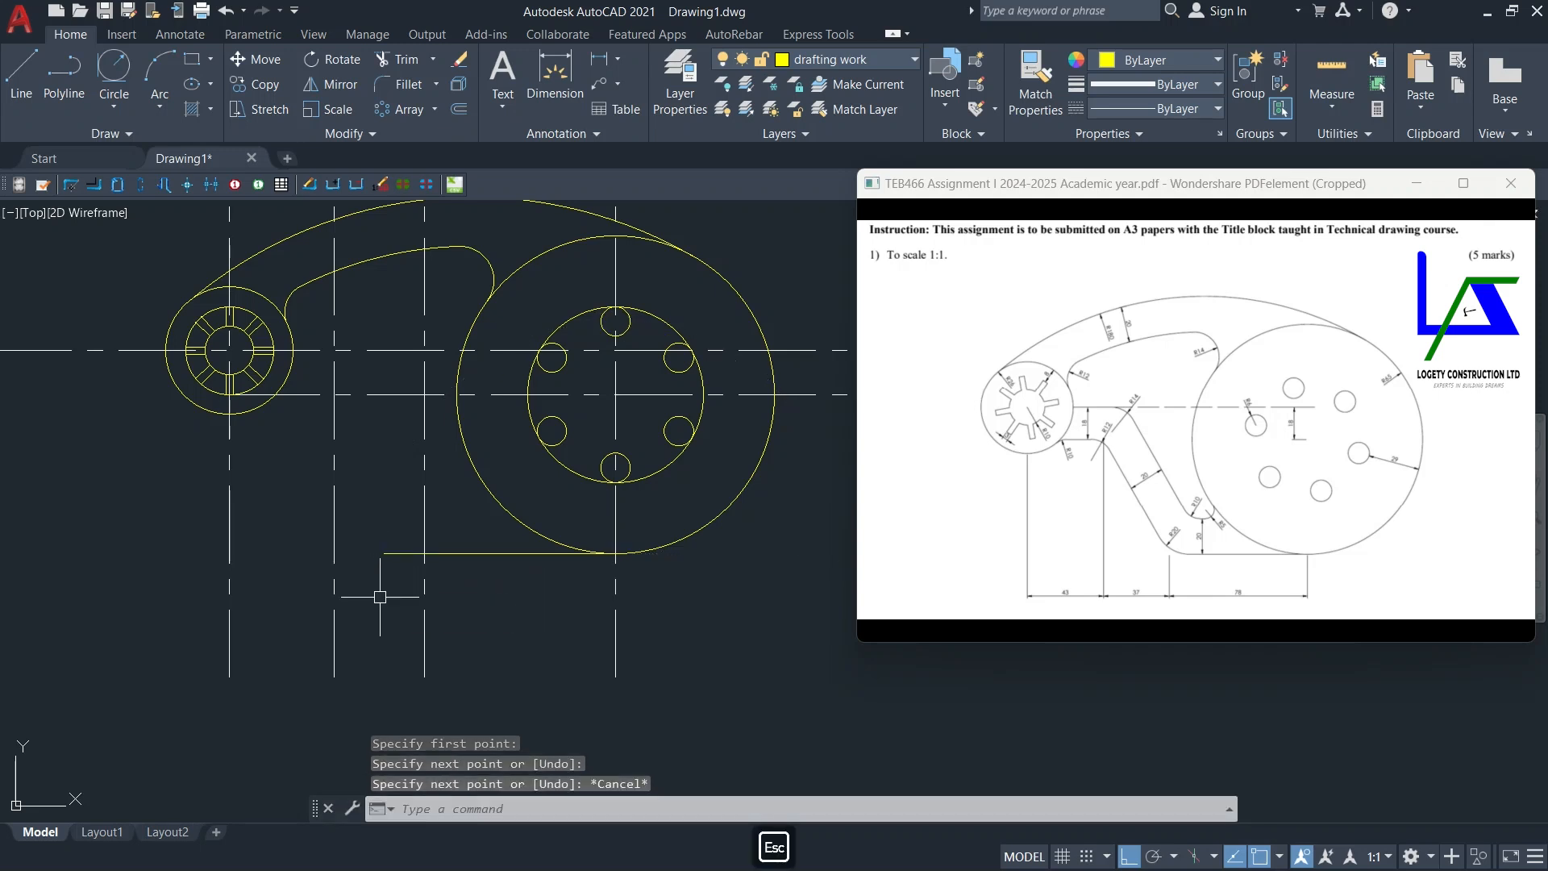
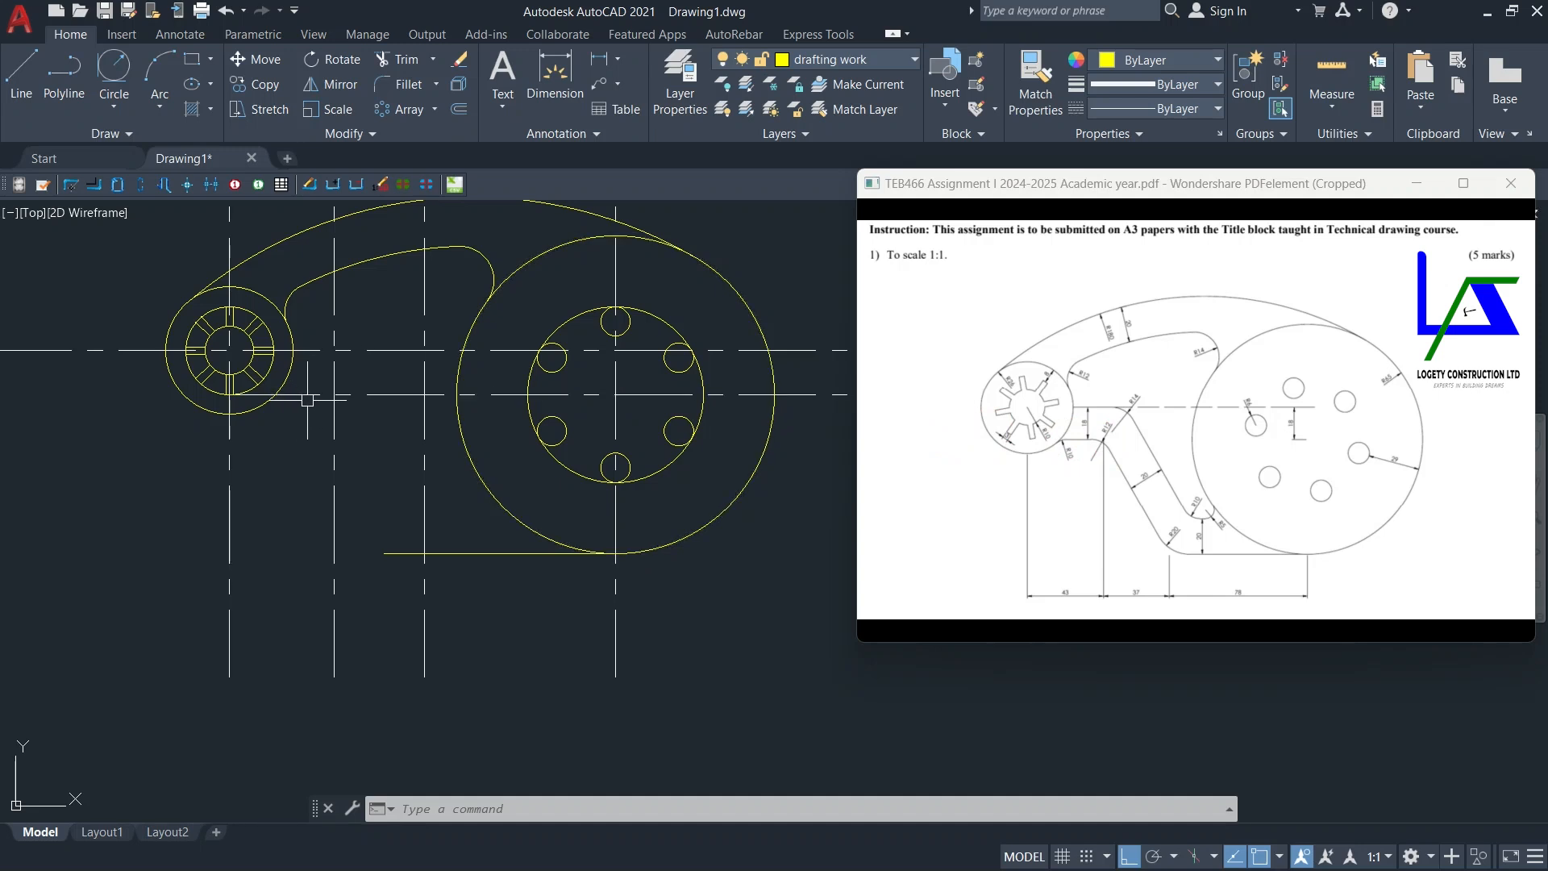
Step: Measure the vertical distance between the two horizontal centrelines along the second vertical centreline
scroll(330, 352, "up", 2)
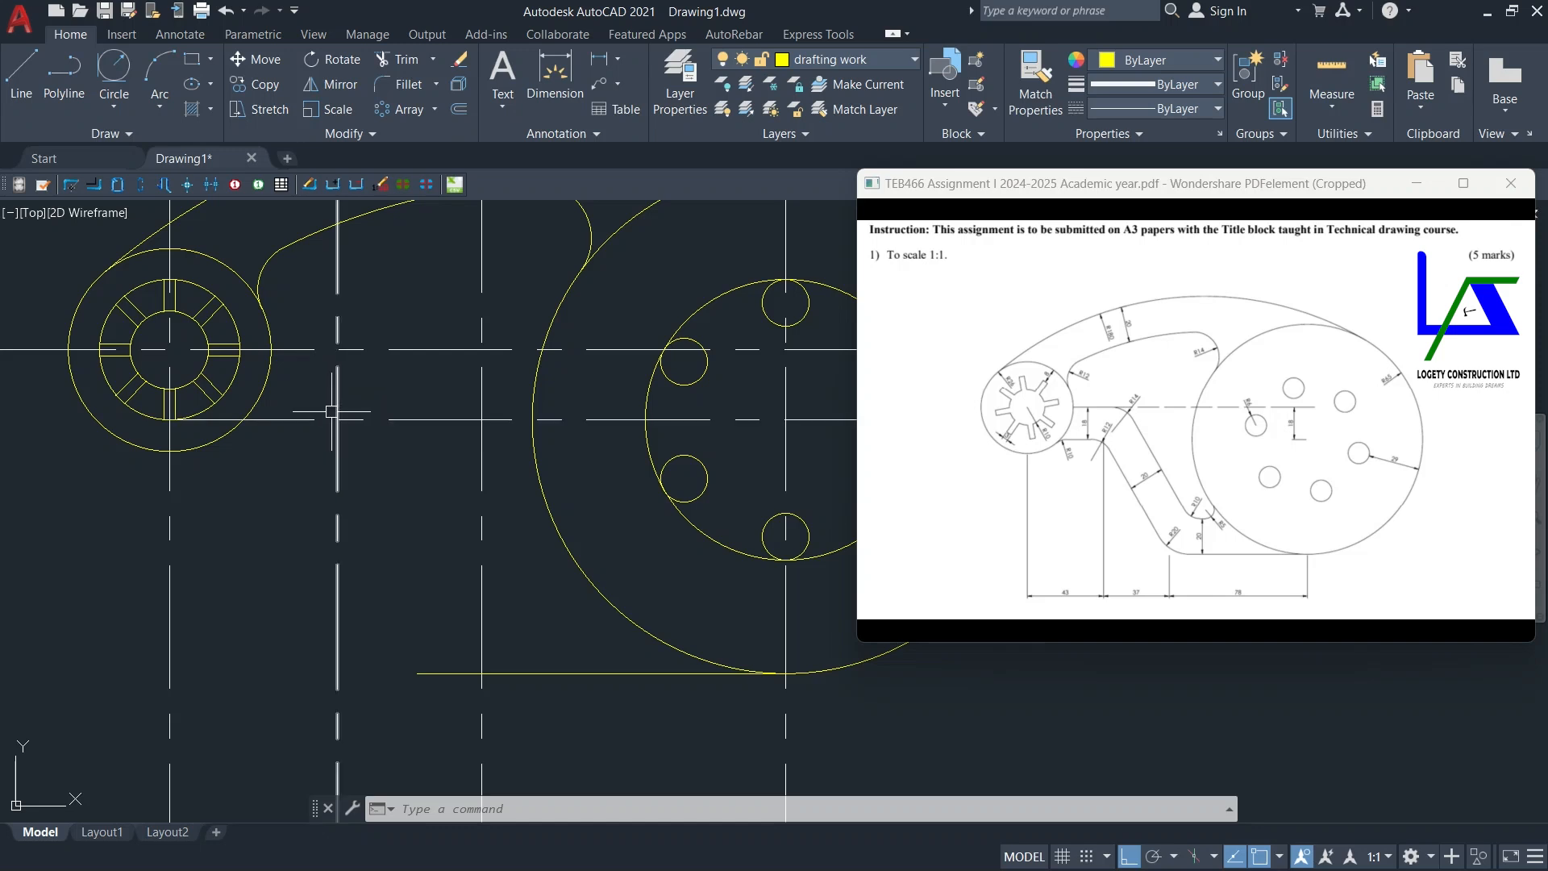
left_click(1342, 111)
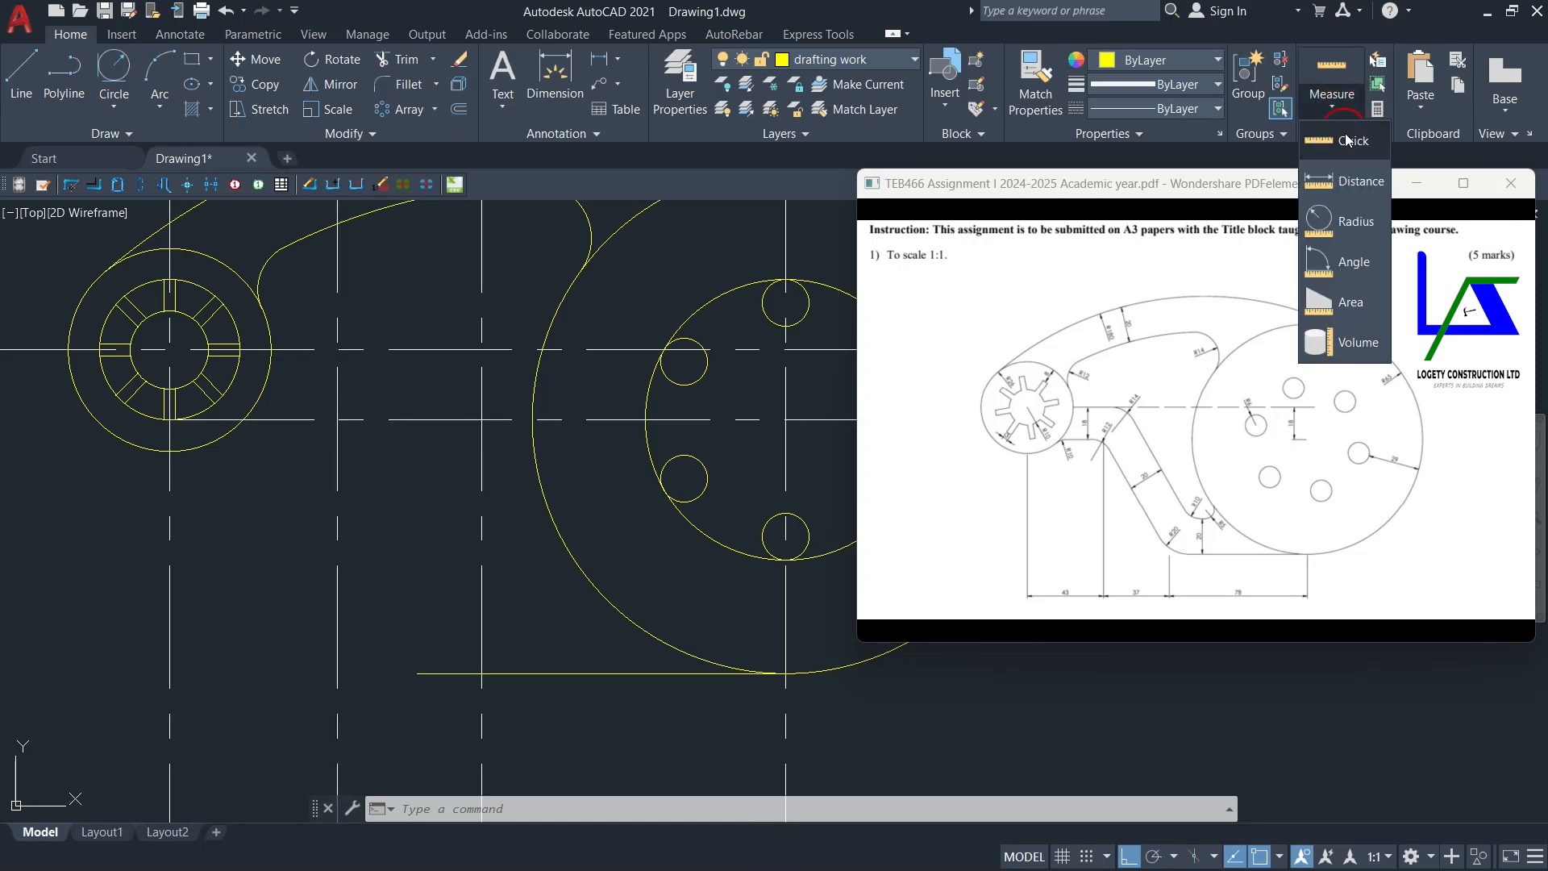
left_click(1336, 116)
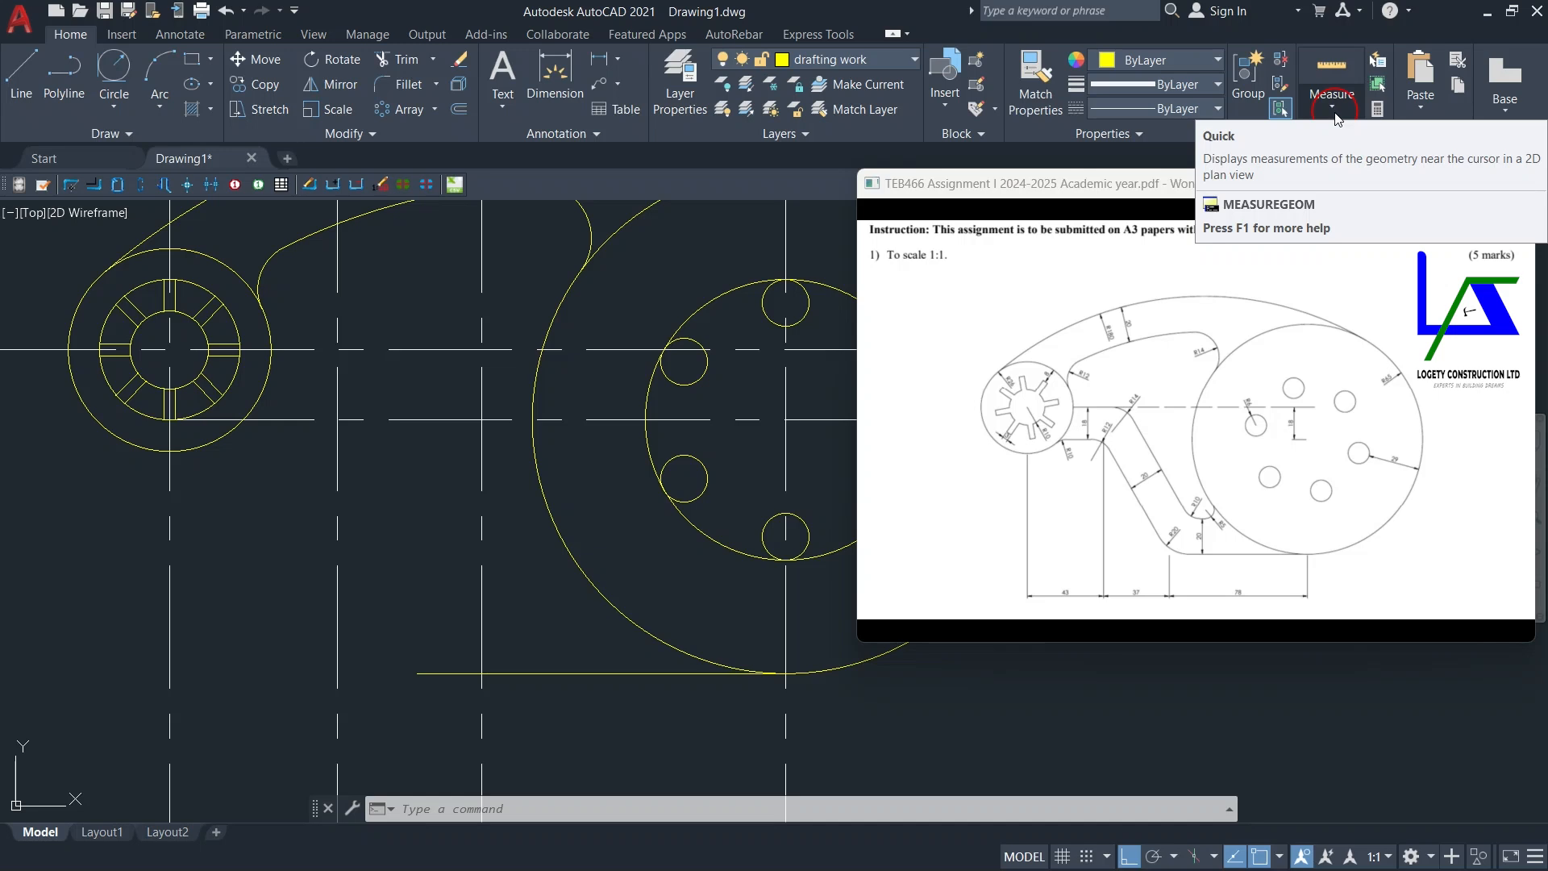
left_click(566, 810)
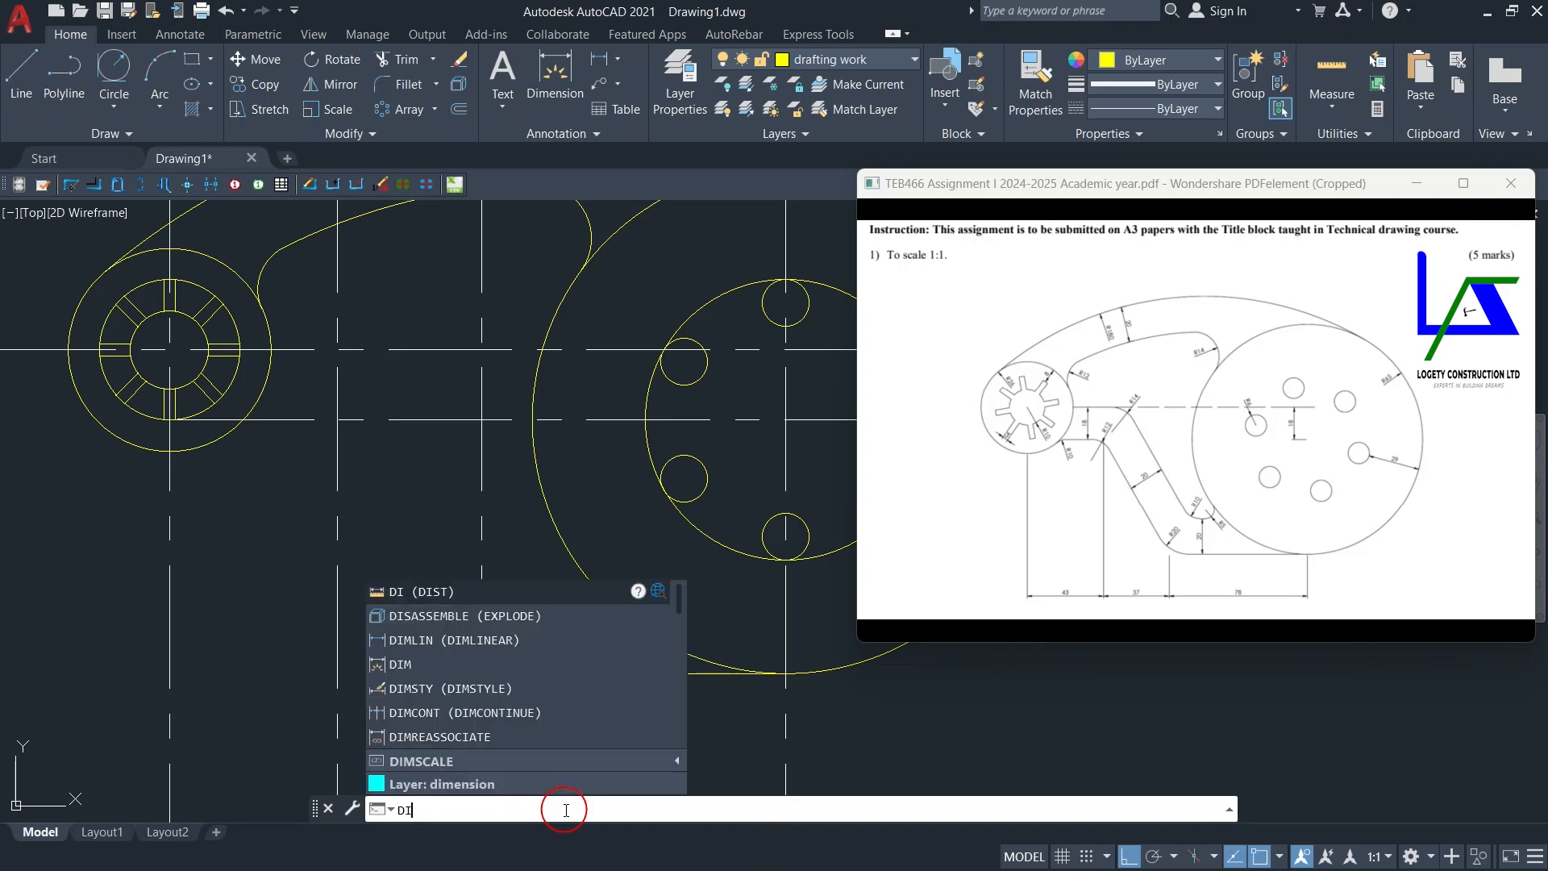
key("Return")
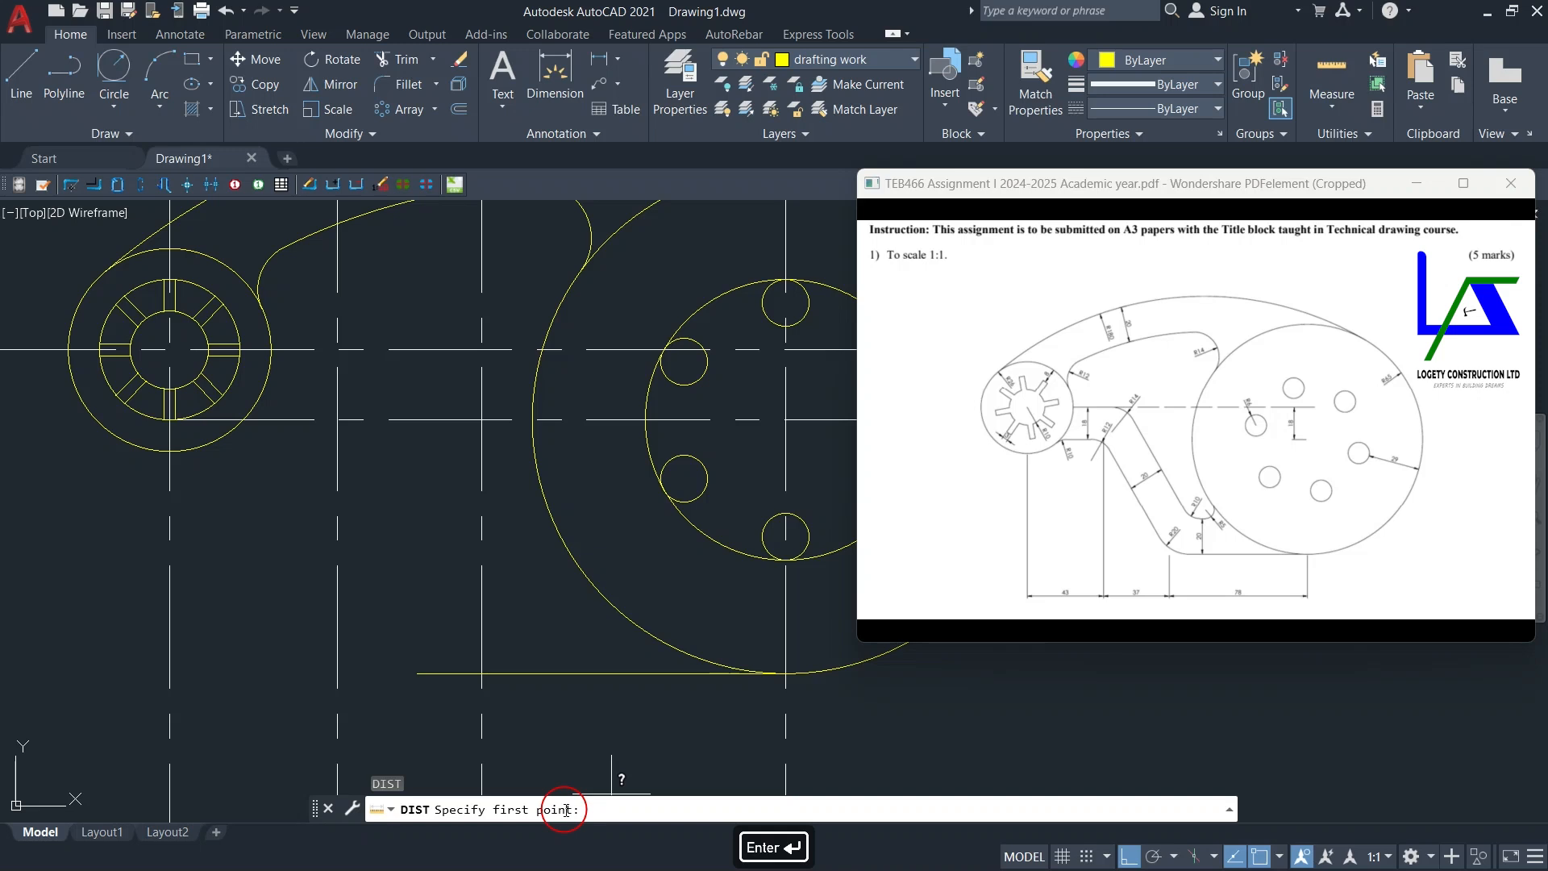
scroll(336, 345, "up", 2)
left_click(337, 342)
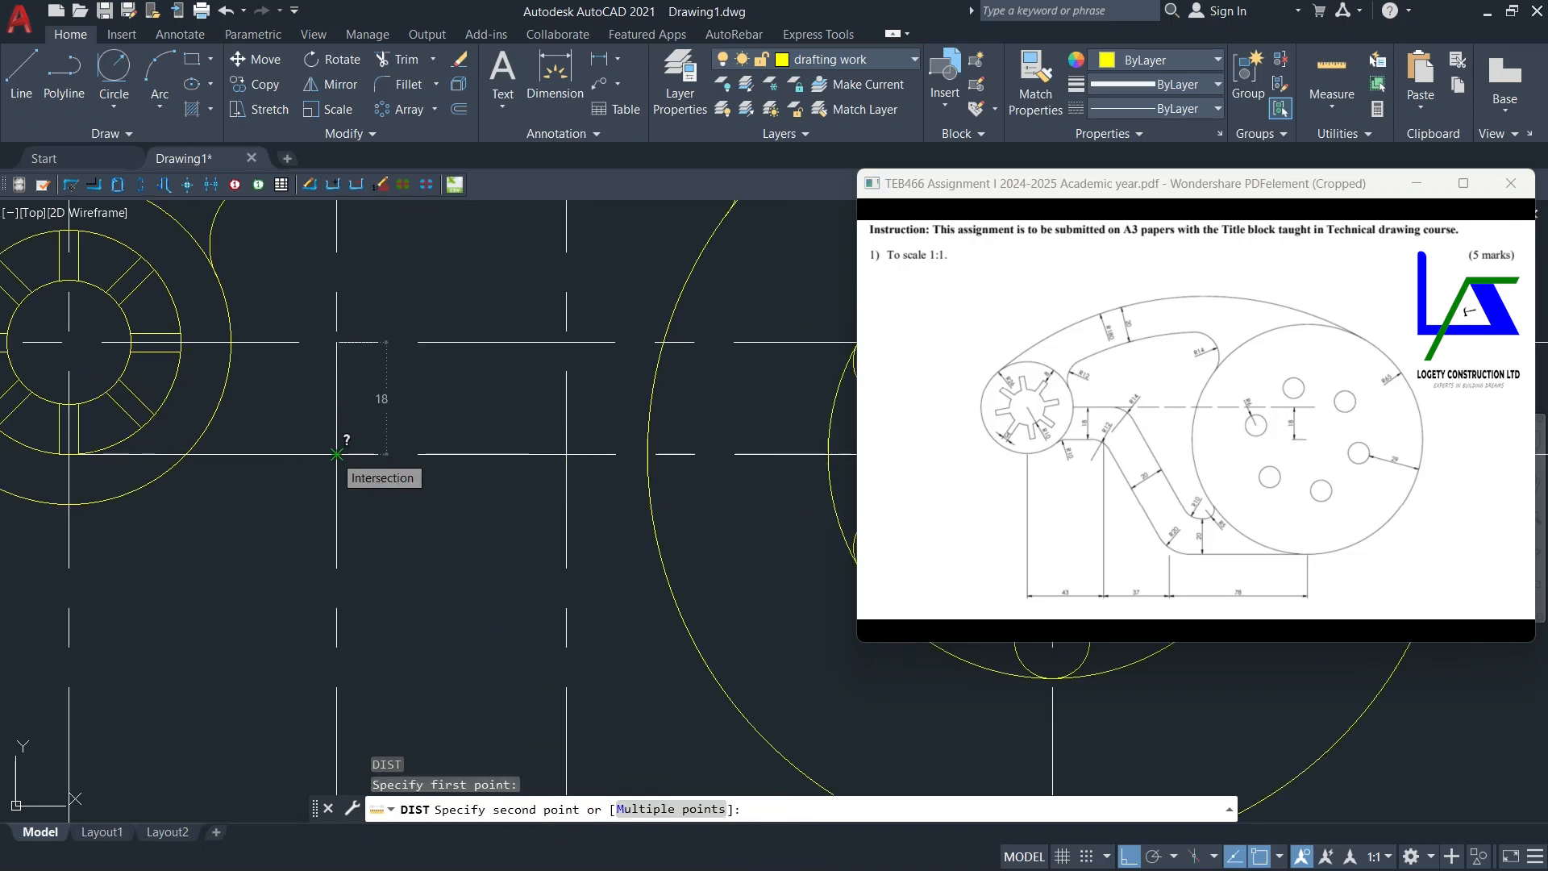
key("Escape")
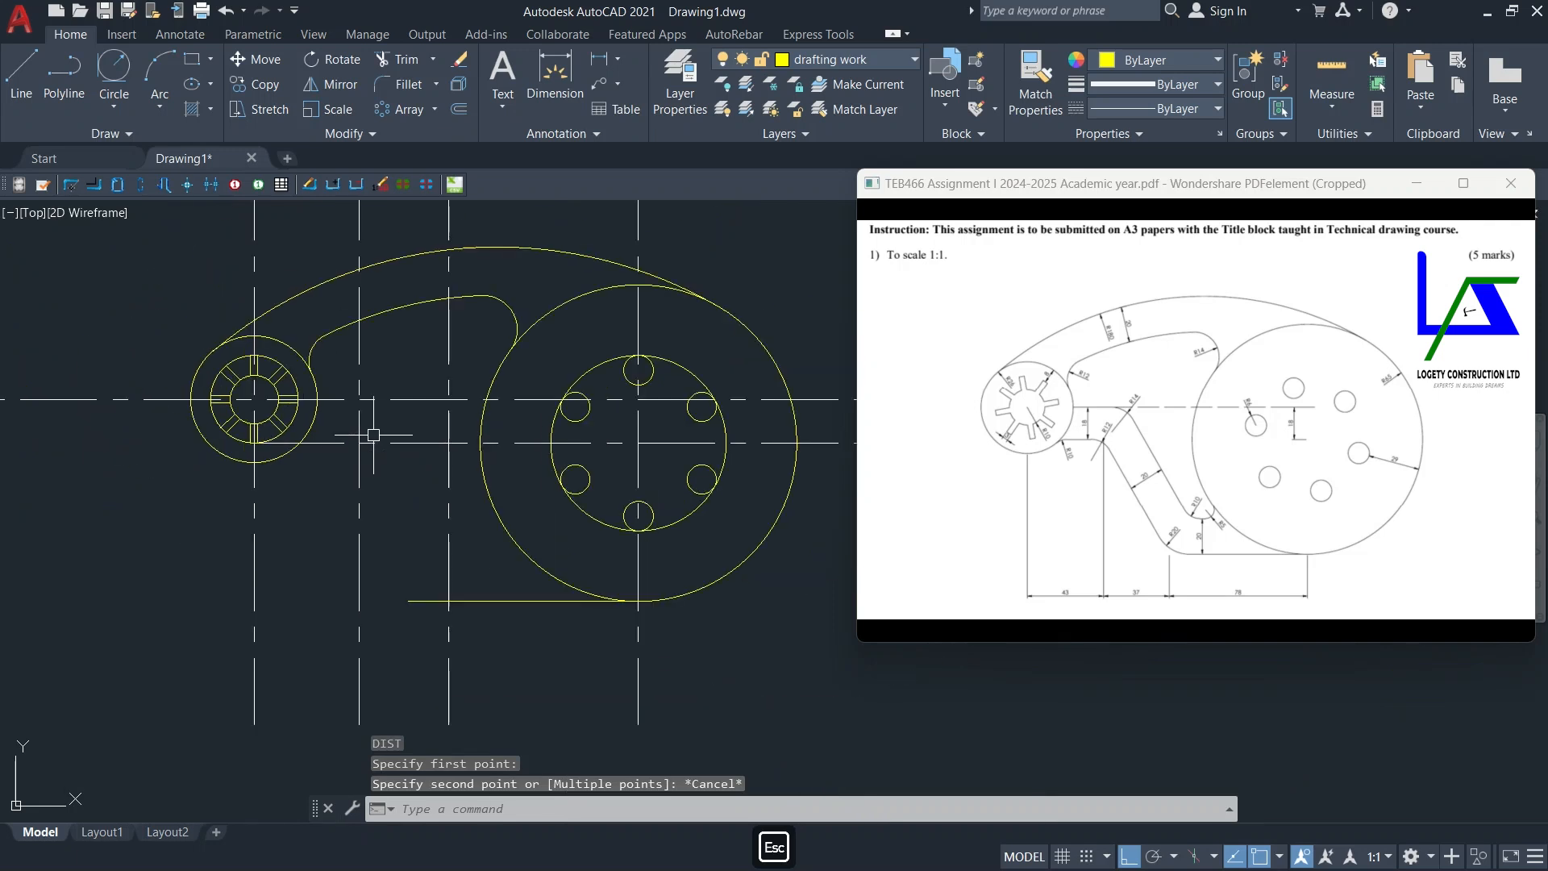
Step: With Ortho off, draw a sloped line from the bottom line's intersection with the third vertical centreline to the intersection of the second vertical and lower horizontal centrelines
scroll(367, 440, "down", 3)
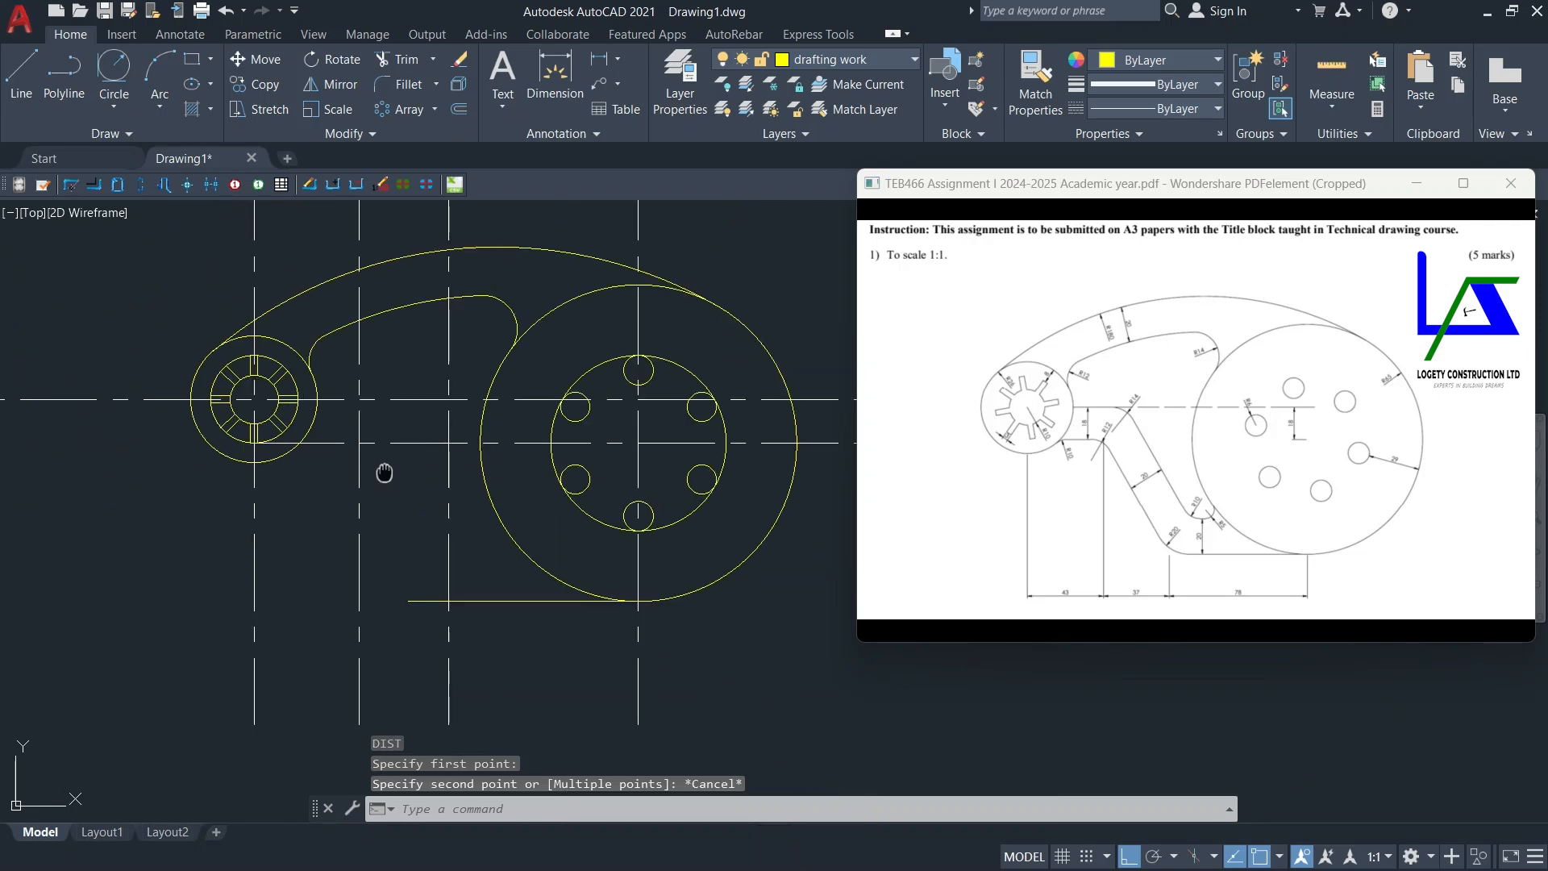
middle_click_drag(397, 518, 421, 516)
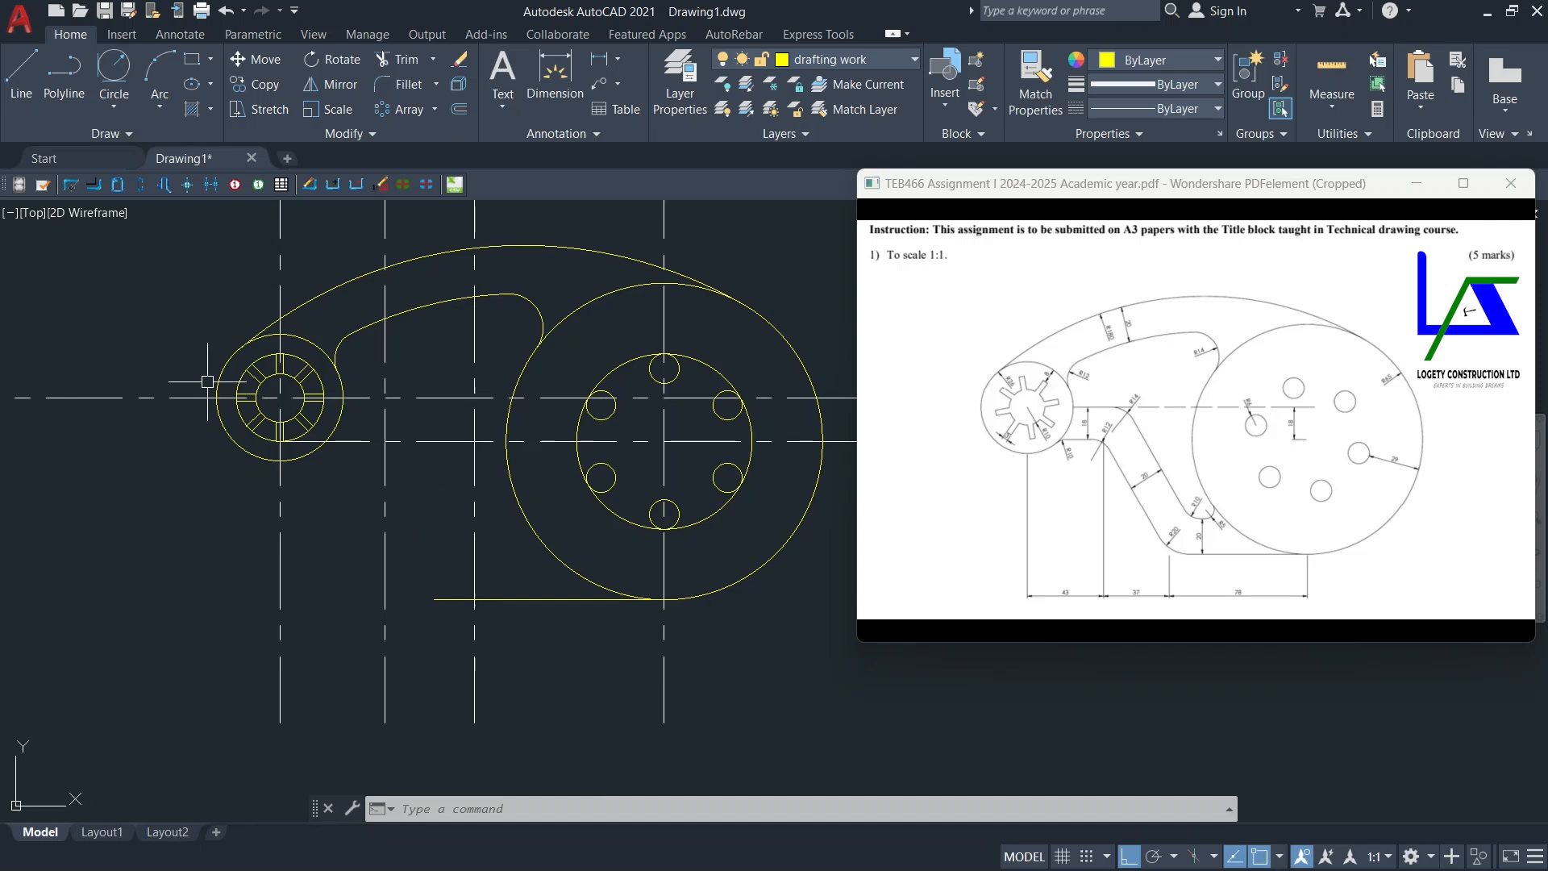
left_click(21, 75)
scroll(428, 577, "up", 2)
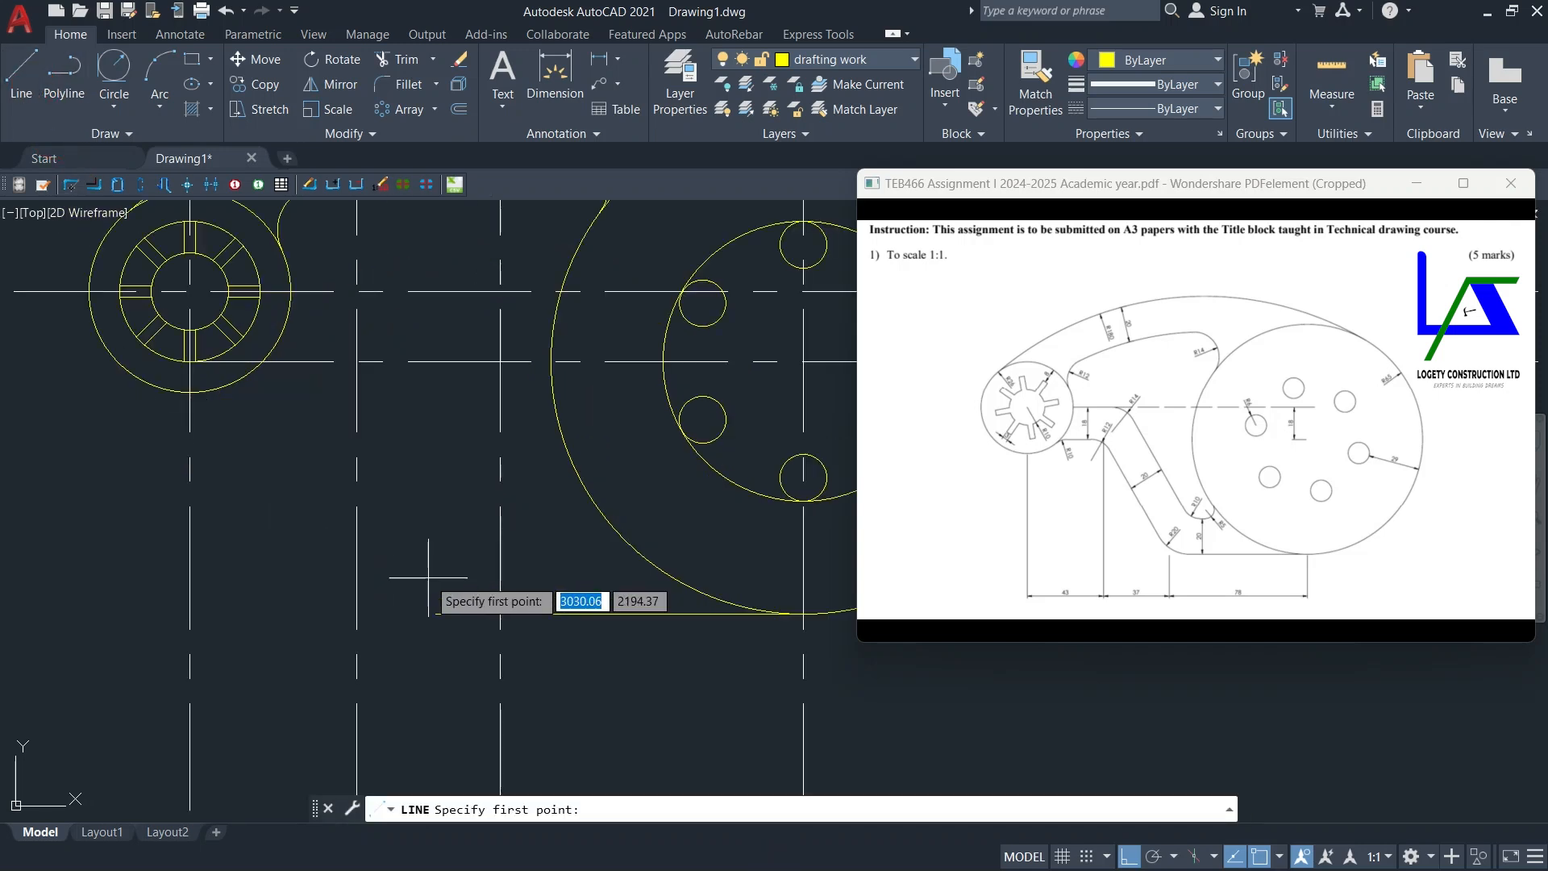
left_click(501, 613)
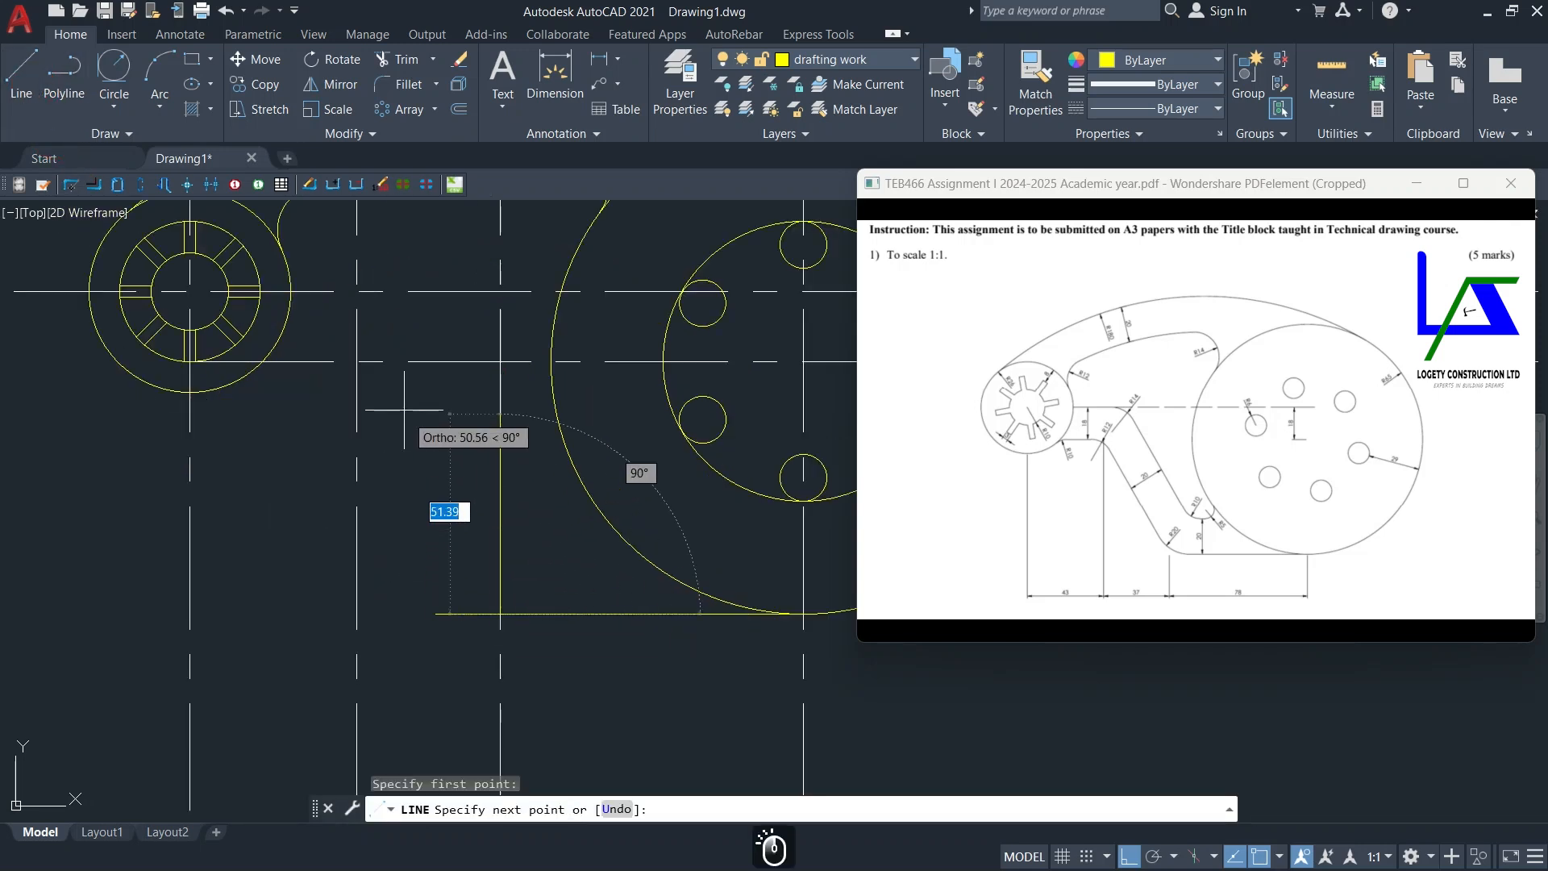
left_click(1131, 858)
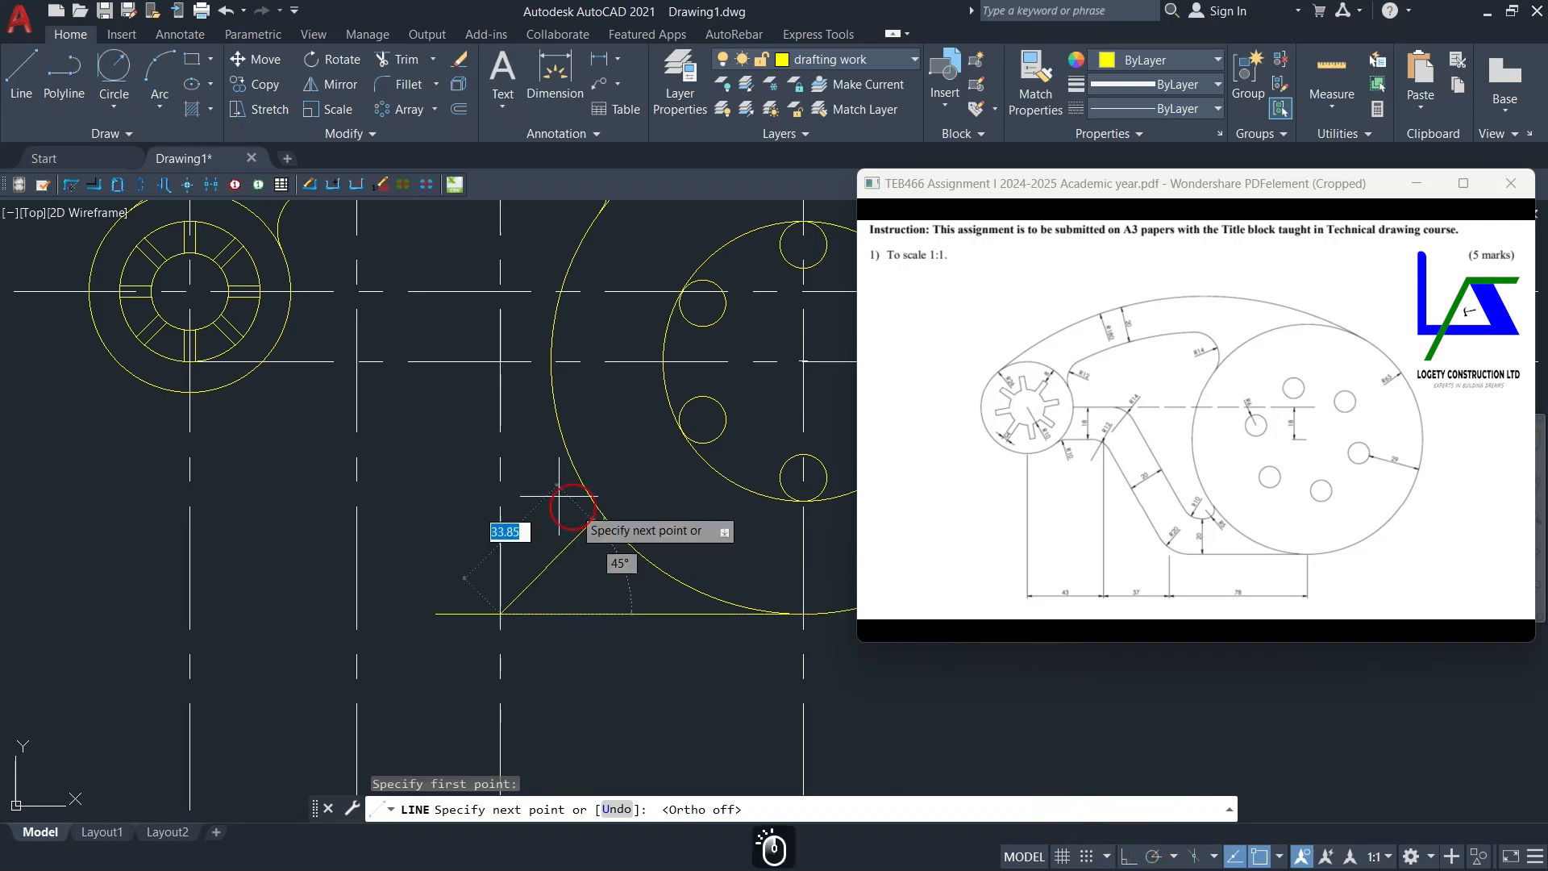
left_click(357, 361)
key("Escape")
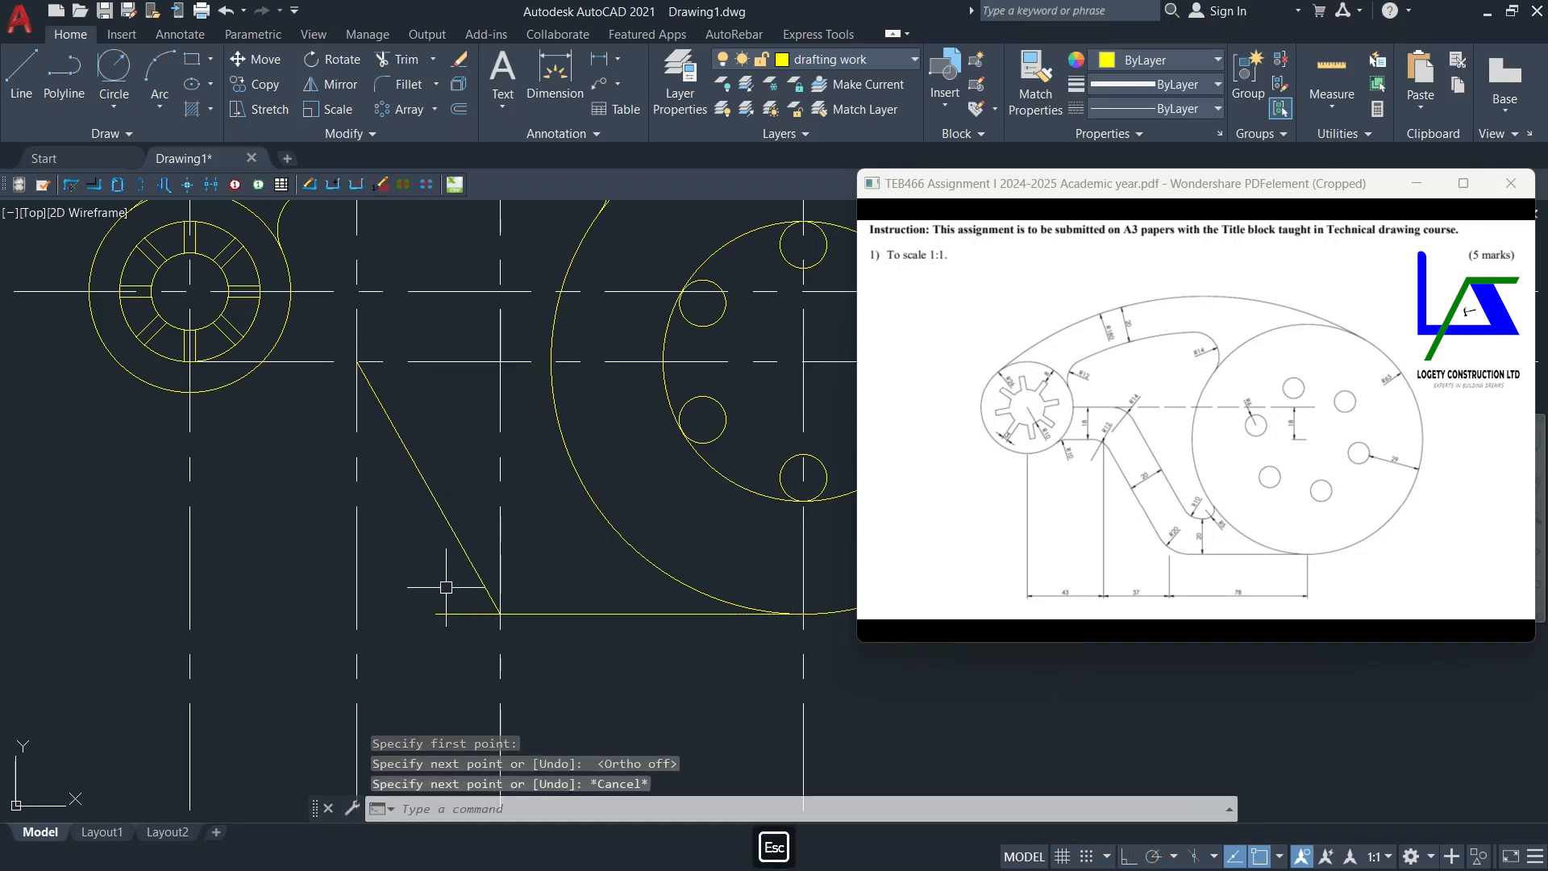
Step: Trim the part of the bottom horizontal line that overhangs beyond the sloped line's lower end
middle_click_drag(446, 588, 420, 572)
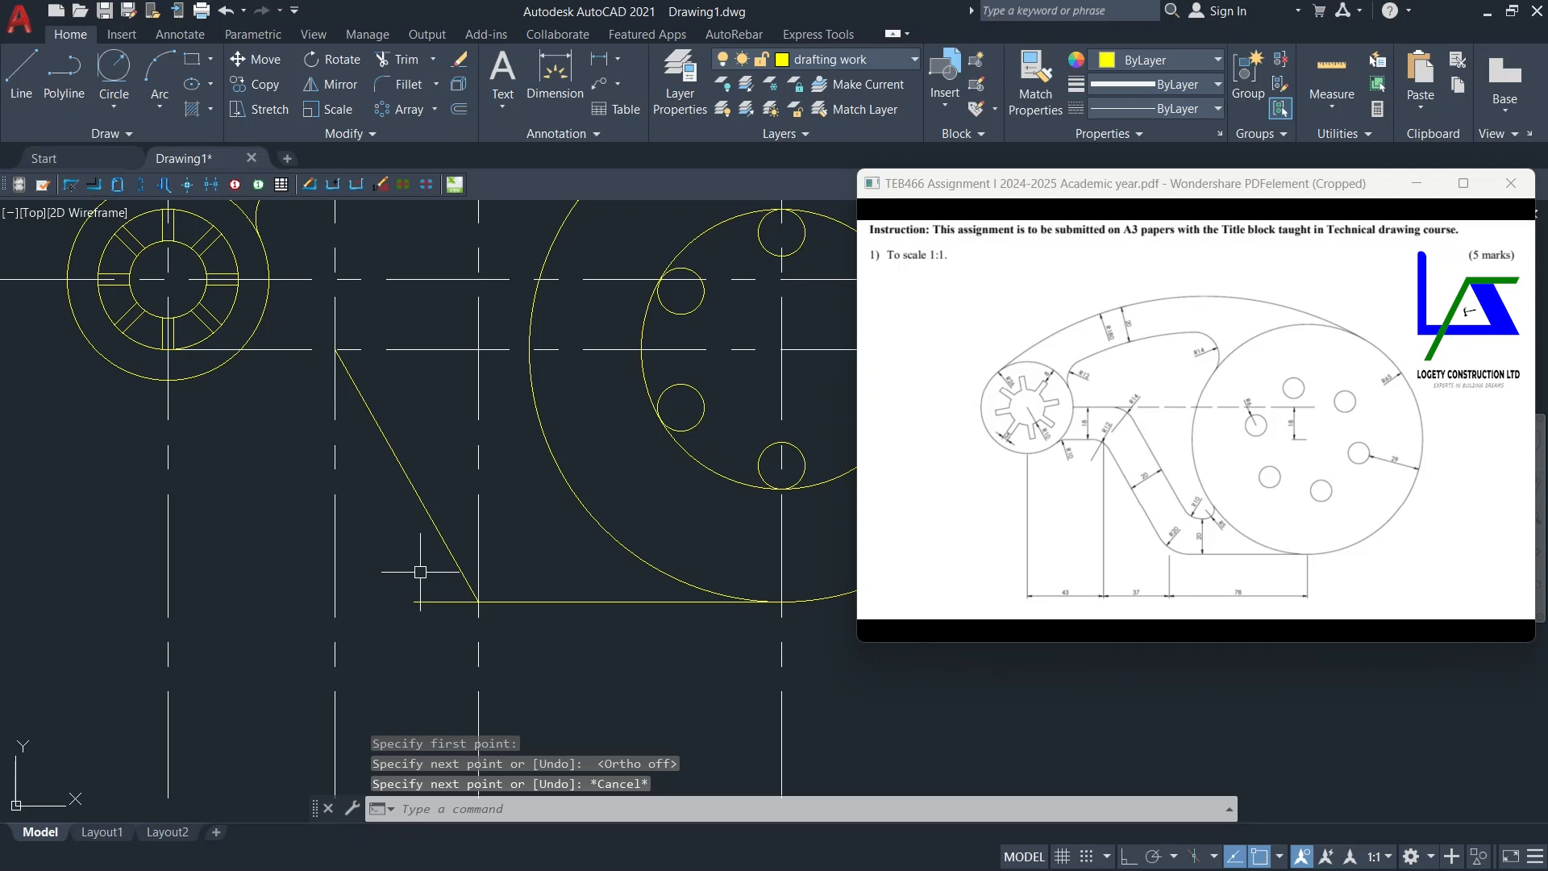
left_click(383, 94)
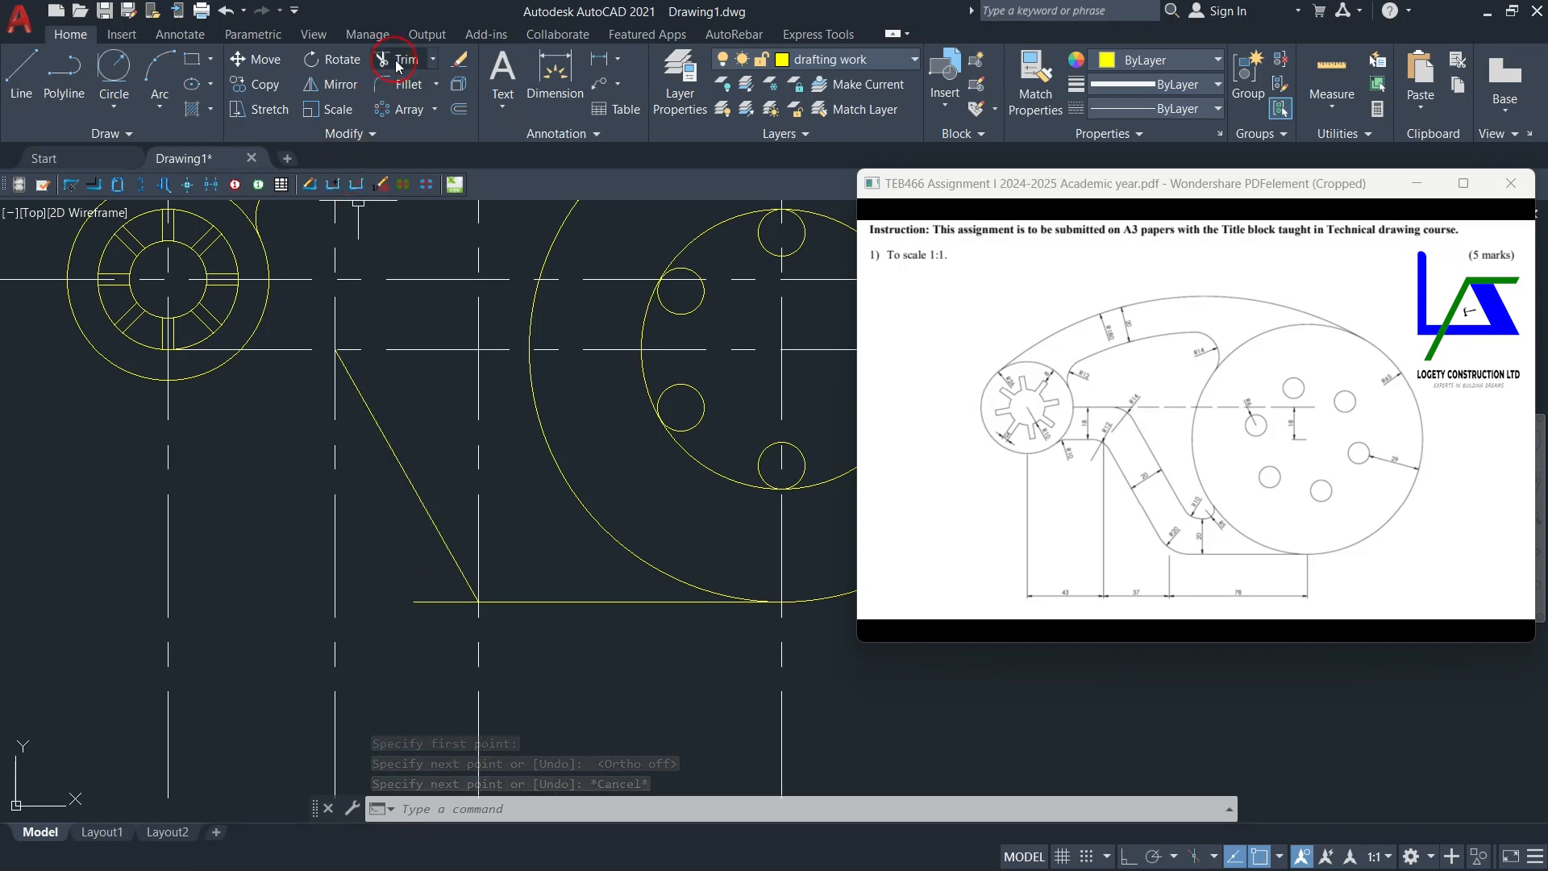
left_click(396, 61)
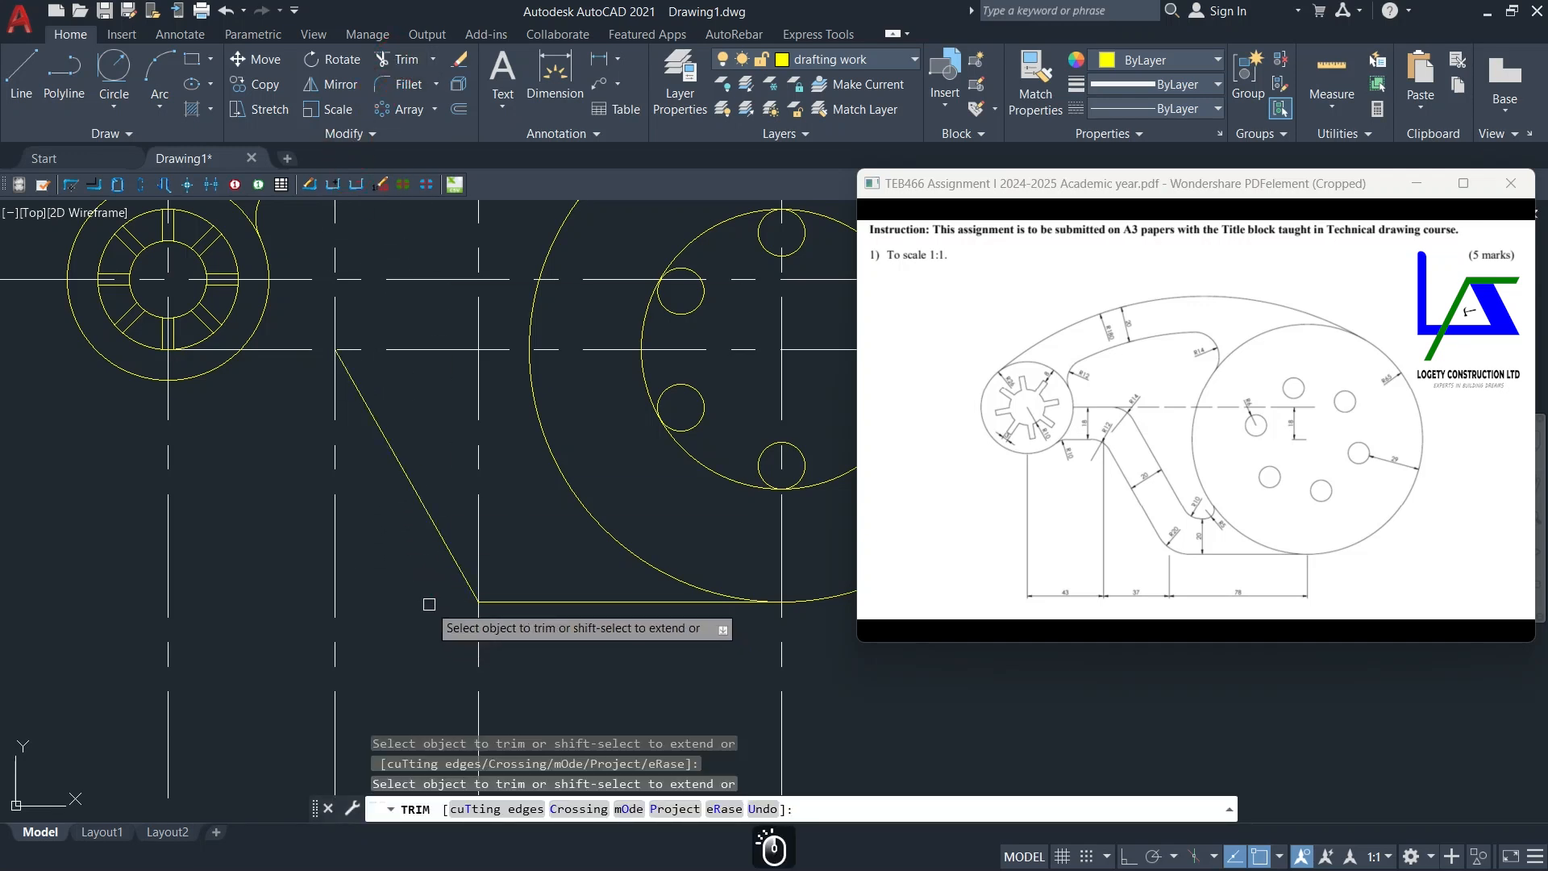
key("Escape")
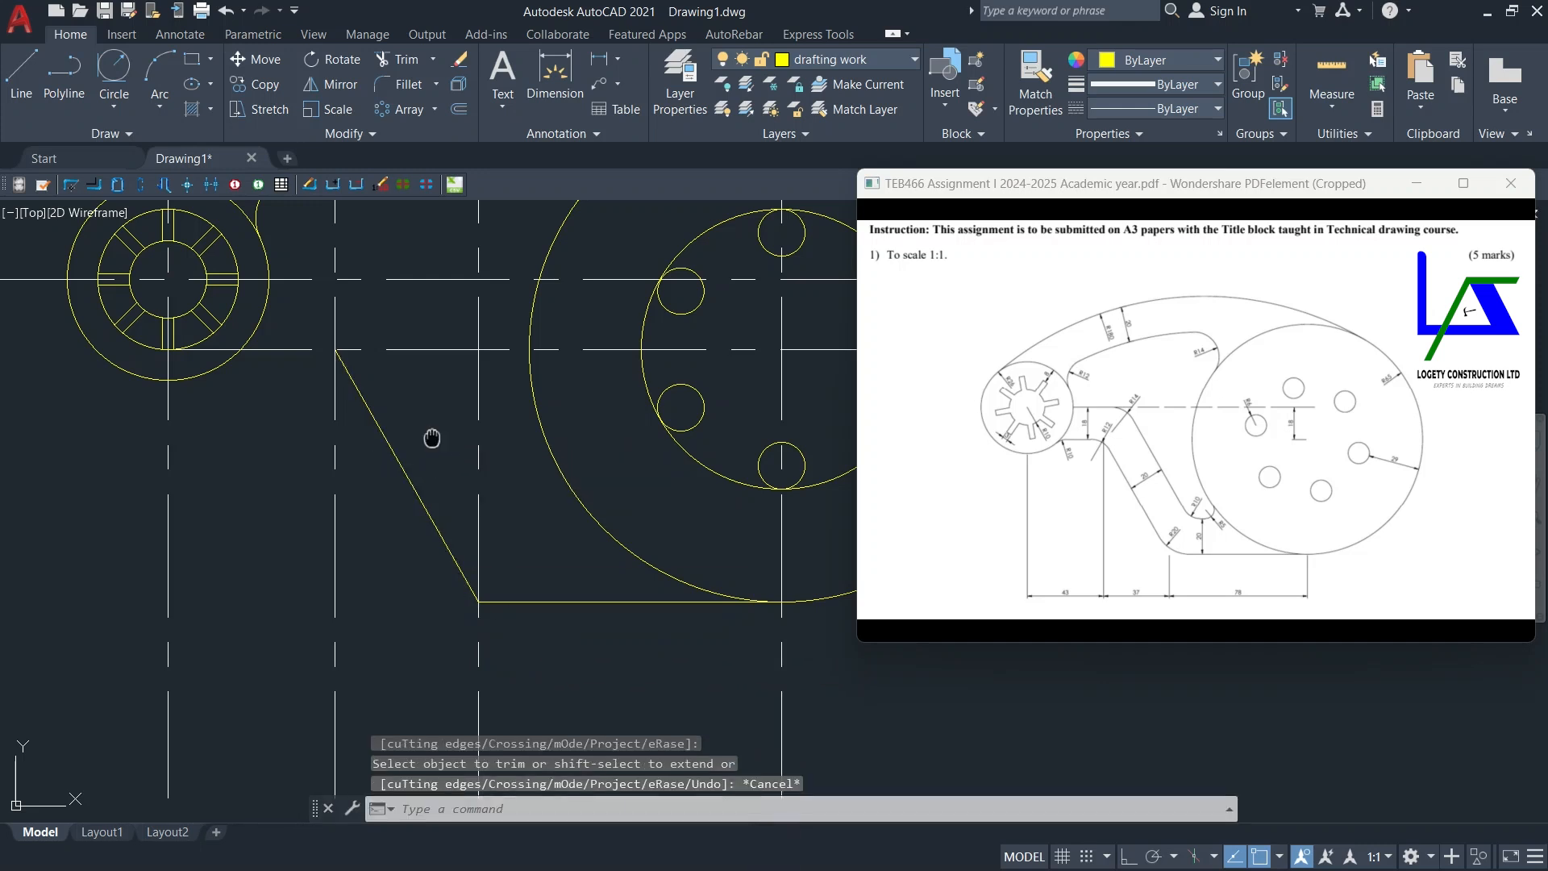
Step: Offset the sloped line 20 toward the large disc and the bottom horizontal line 20 upward
middle_click_drag(431, 438, 397, 436)
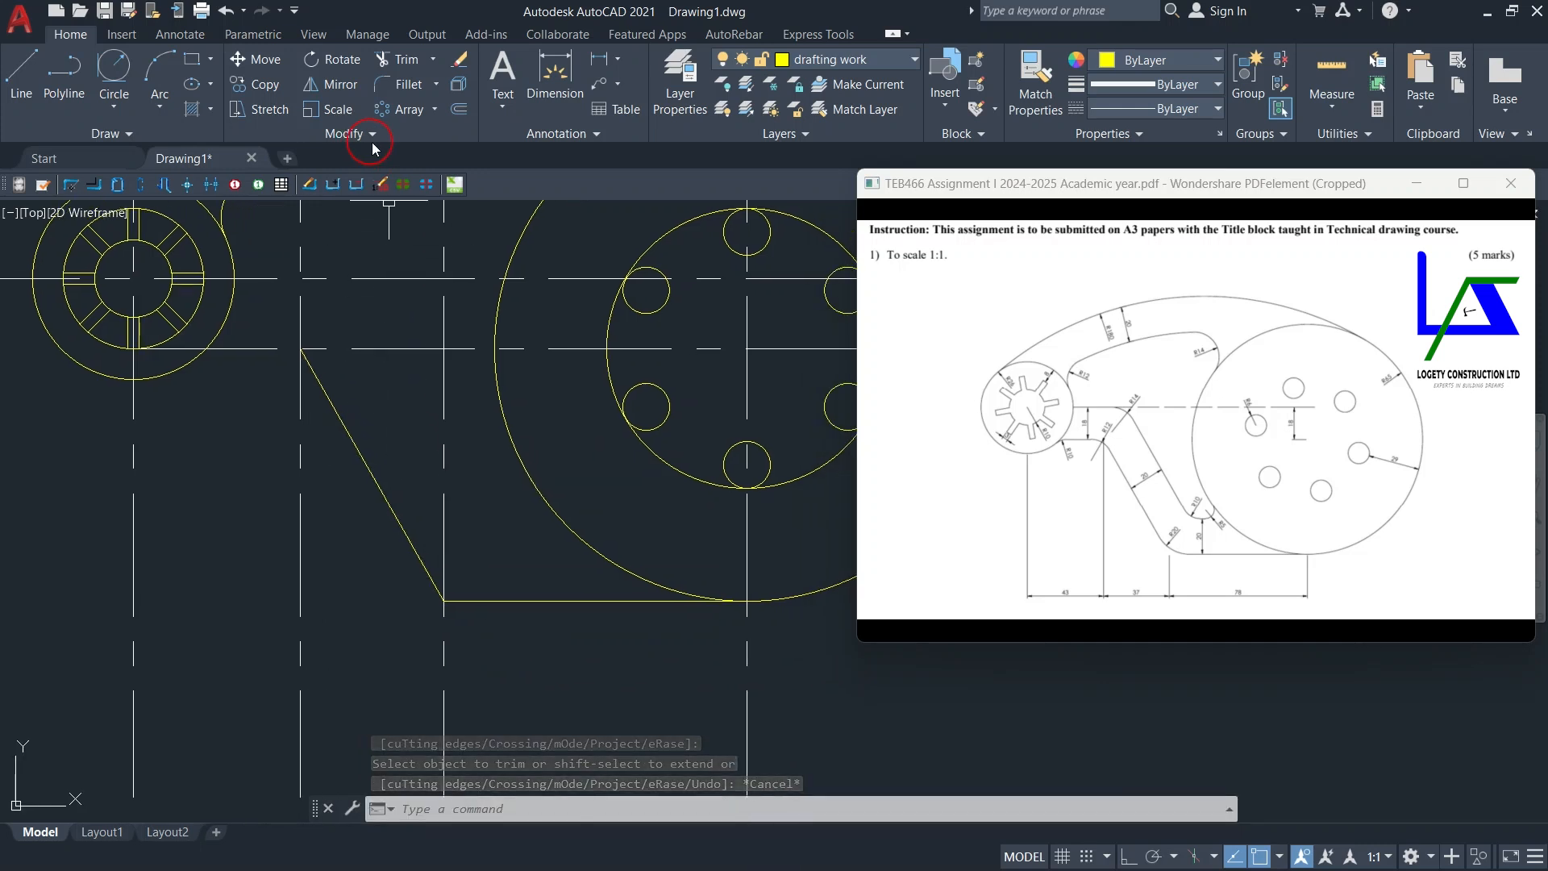
left_click(458, 109)
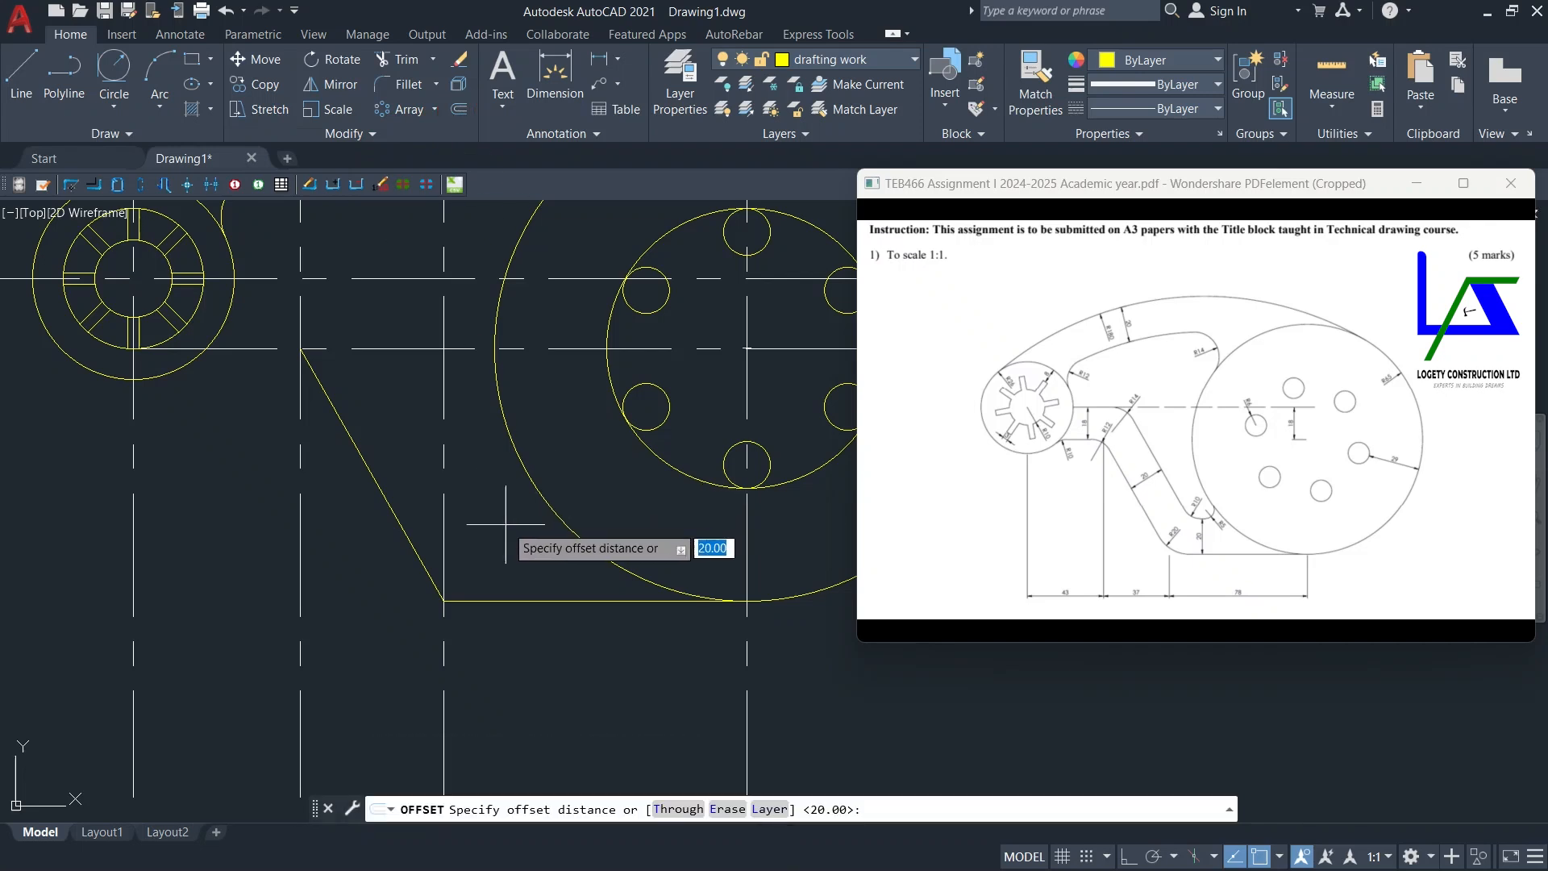
middle_click_drag(505, 524, 340, 526)
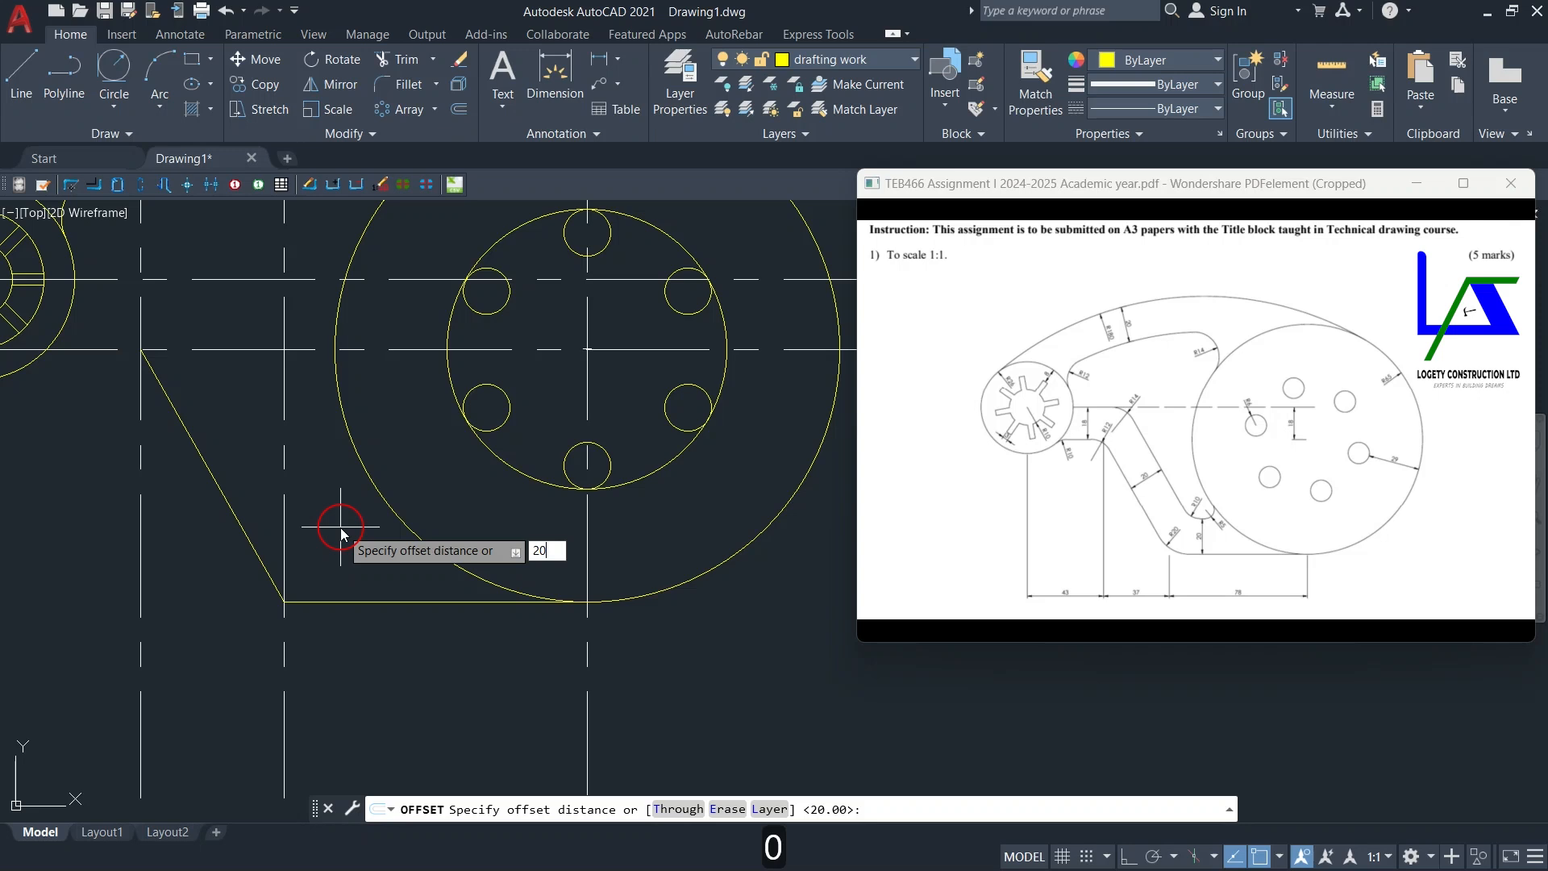
key("Return")
left_click(238, 517)
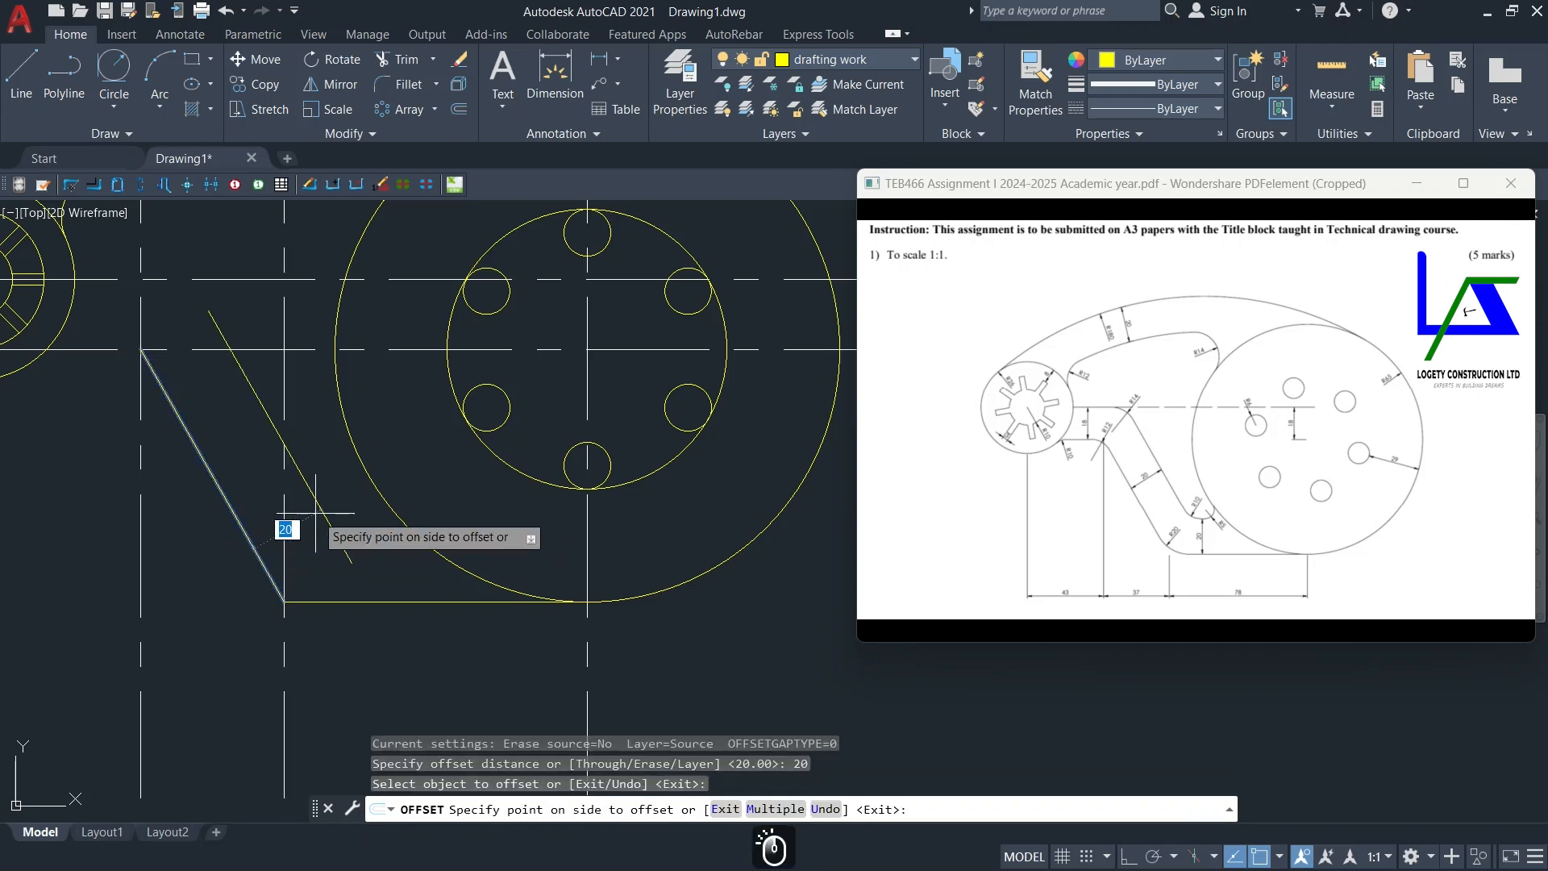
left_click(331, 504)
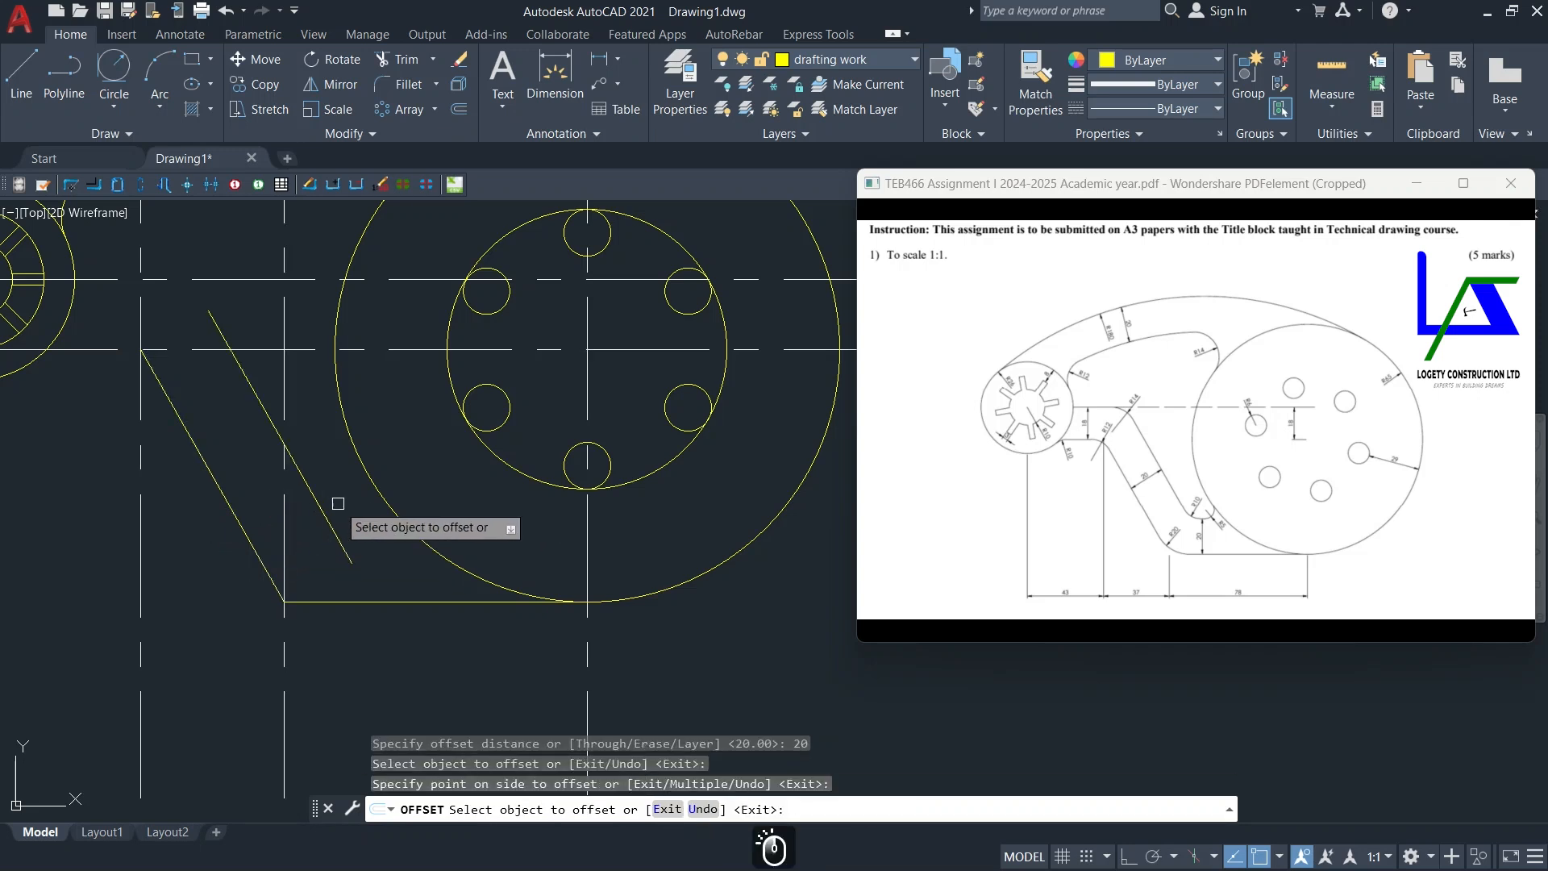
left_click(372, 601)
left_click(369, 513)
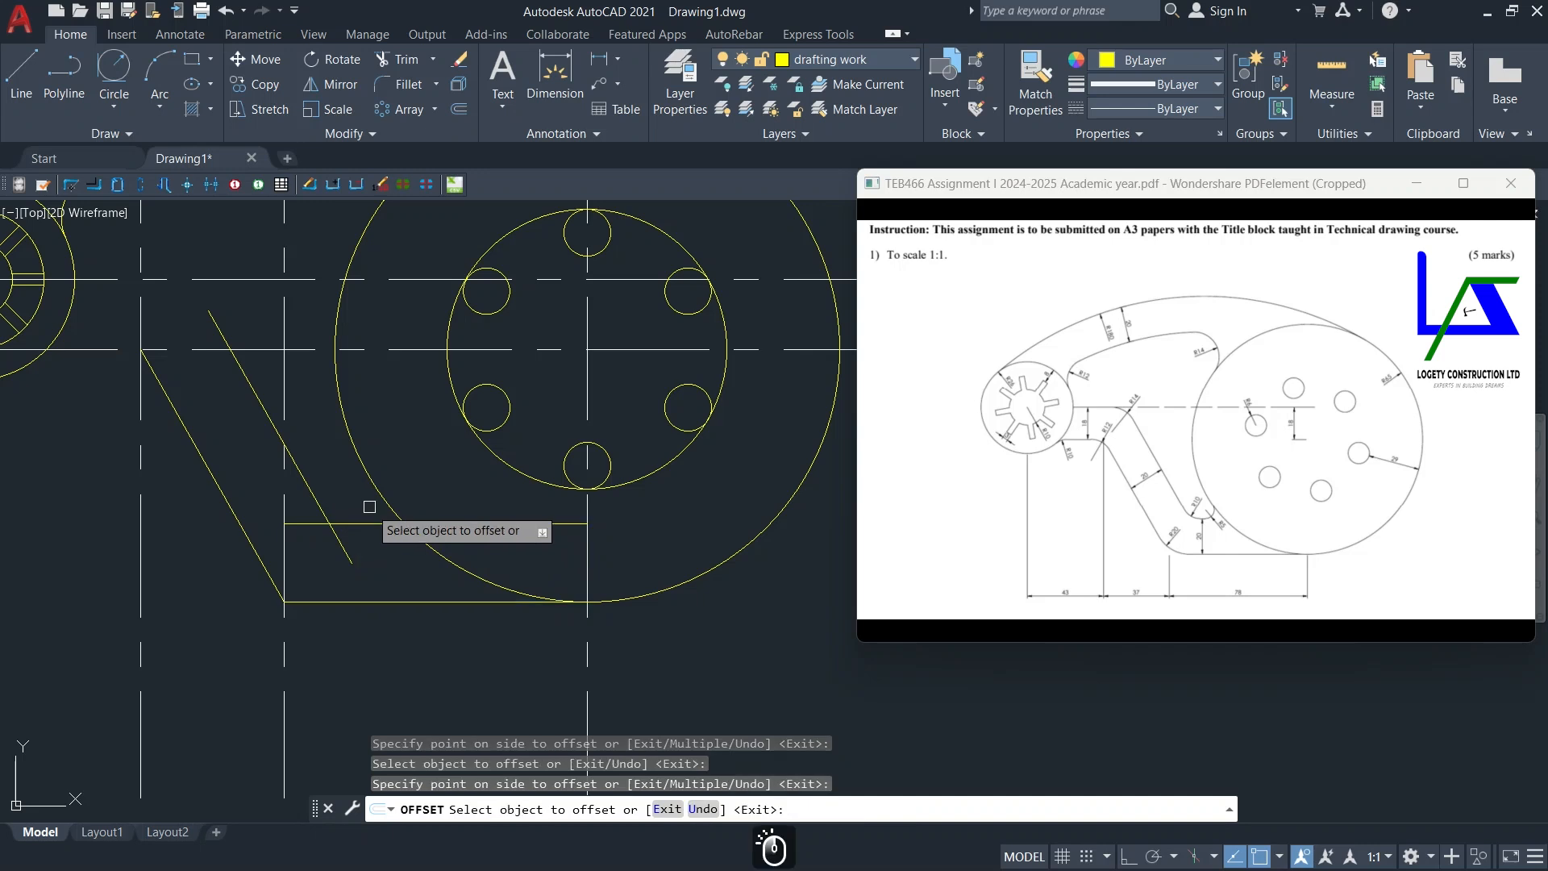
middle_click_drag(387, 559, 434, 577)
key("Escape")
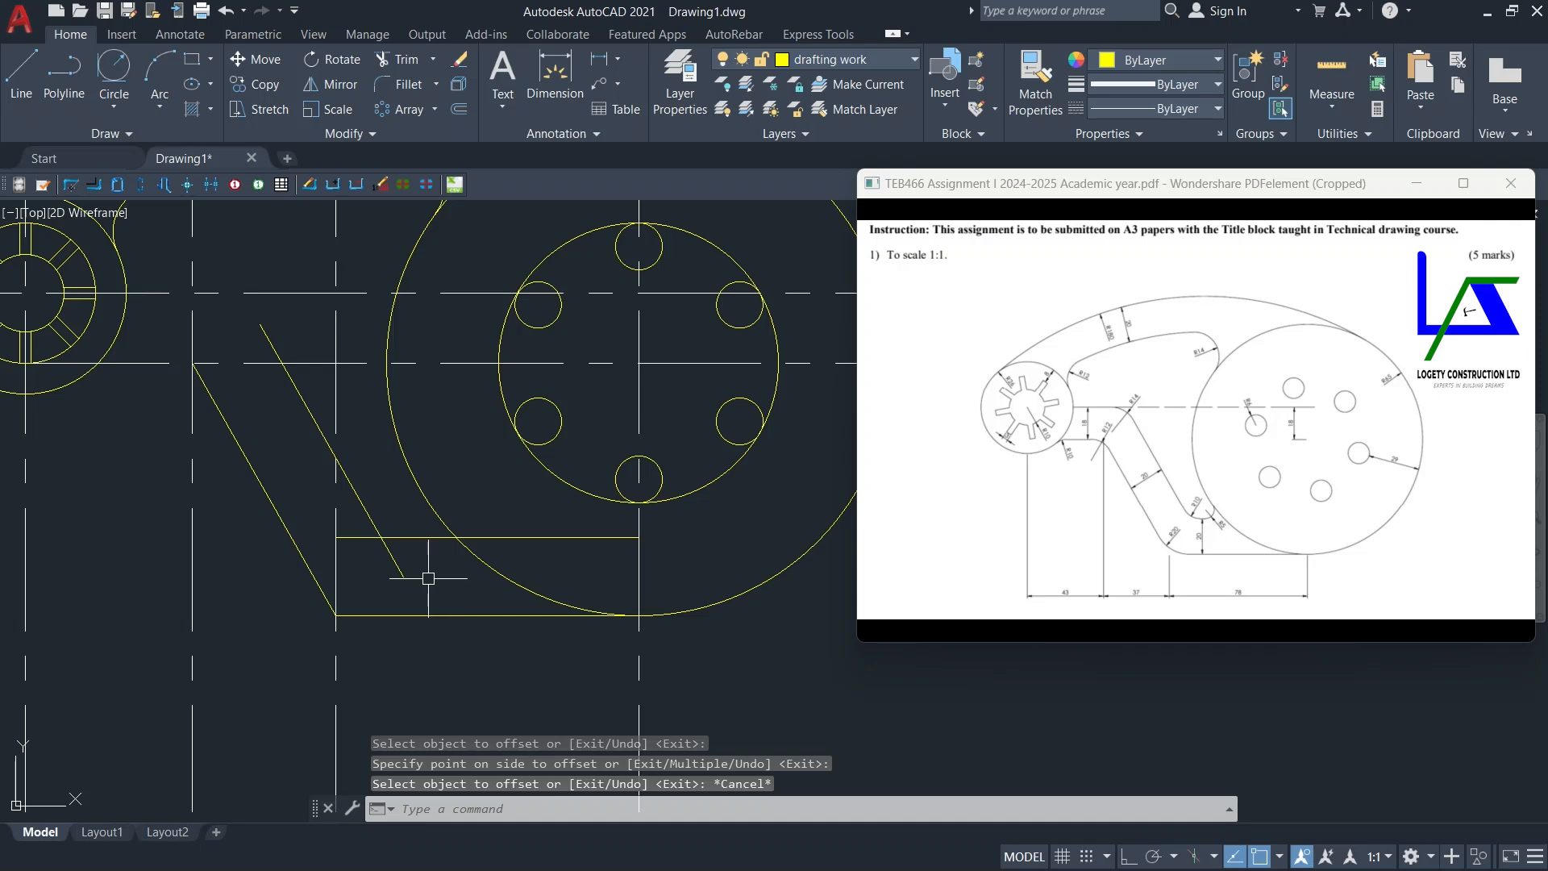
Step: Trim the overhanging ends of the offset sloped line and the offset horizontal line where they cross at the arm's inner lower corner
left_click(397, 59)
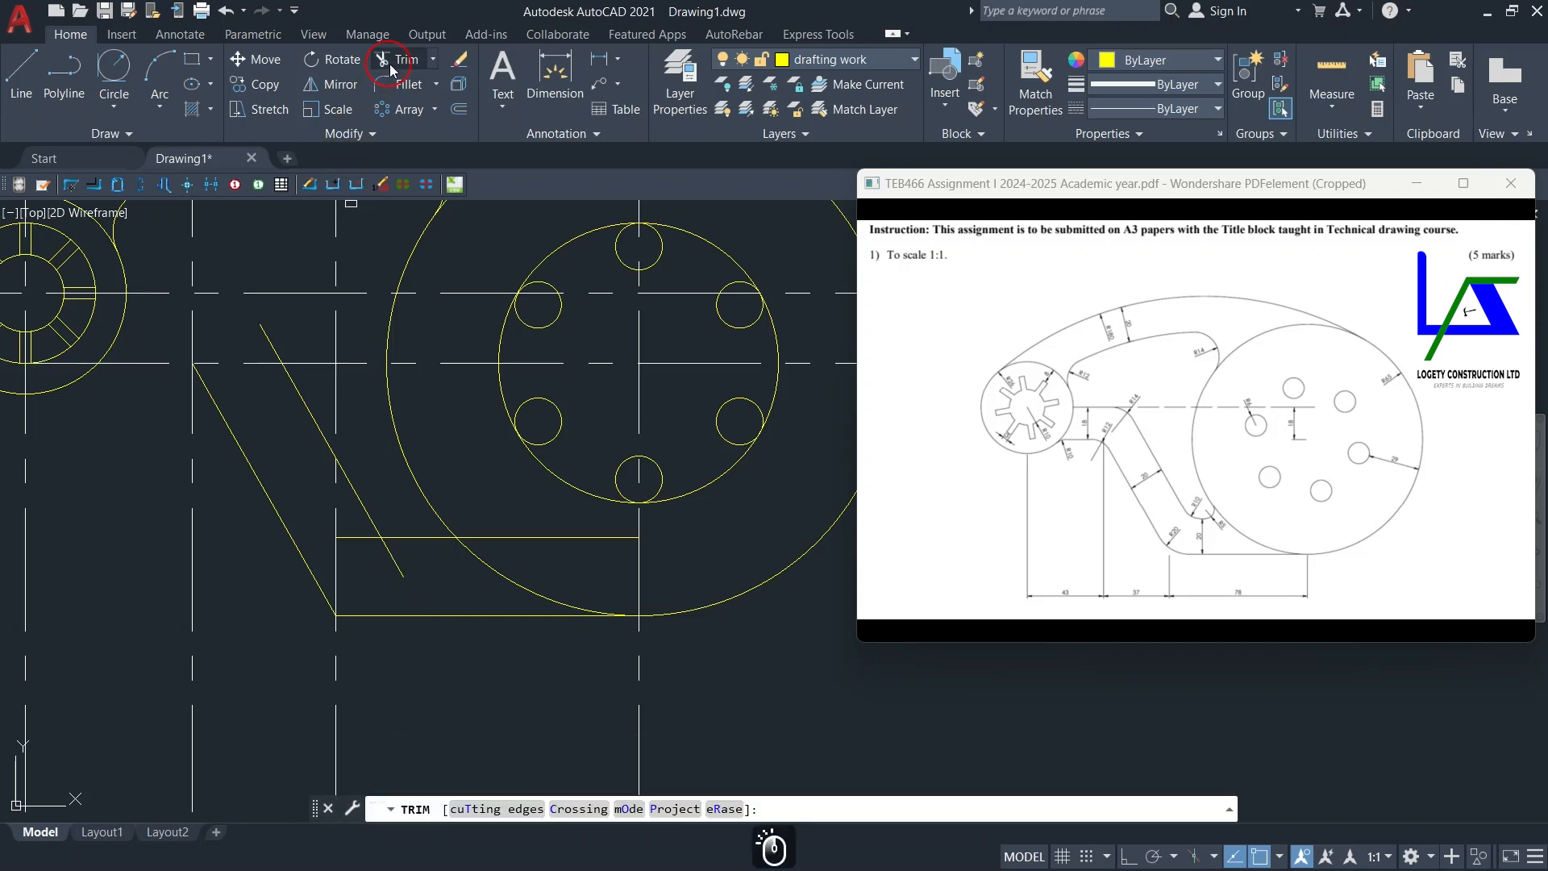
left_click(356, 537)
left_click(393, 573)
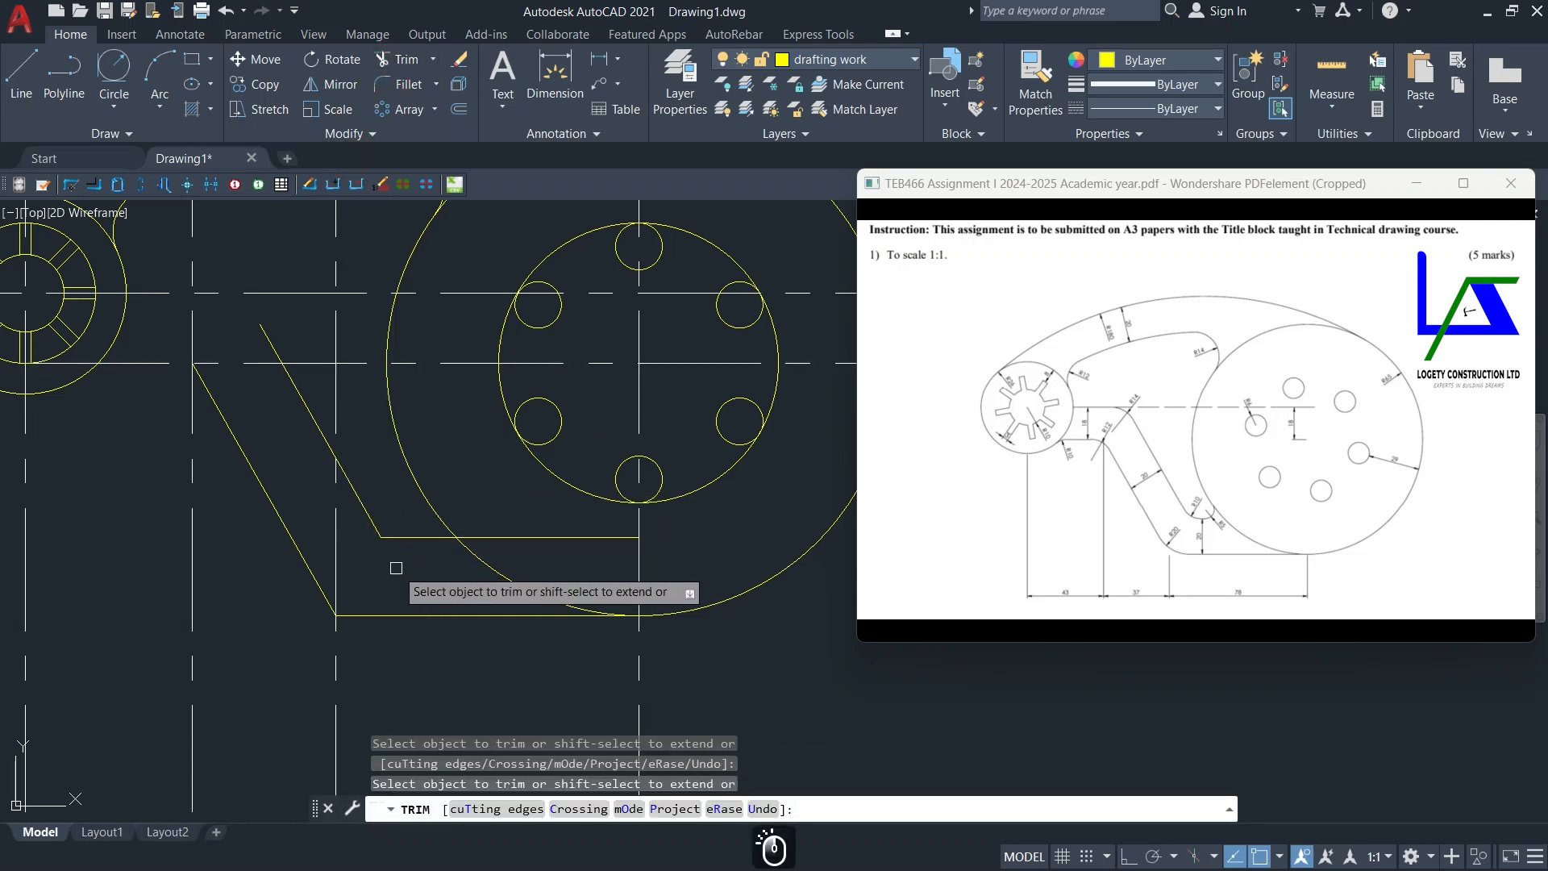
middle_click_drag(396, 574, 418, 578)
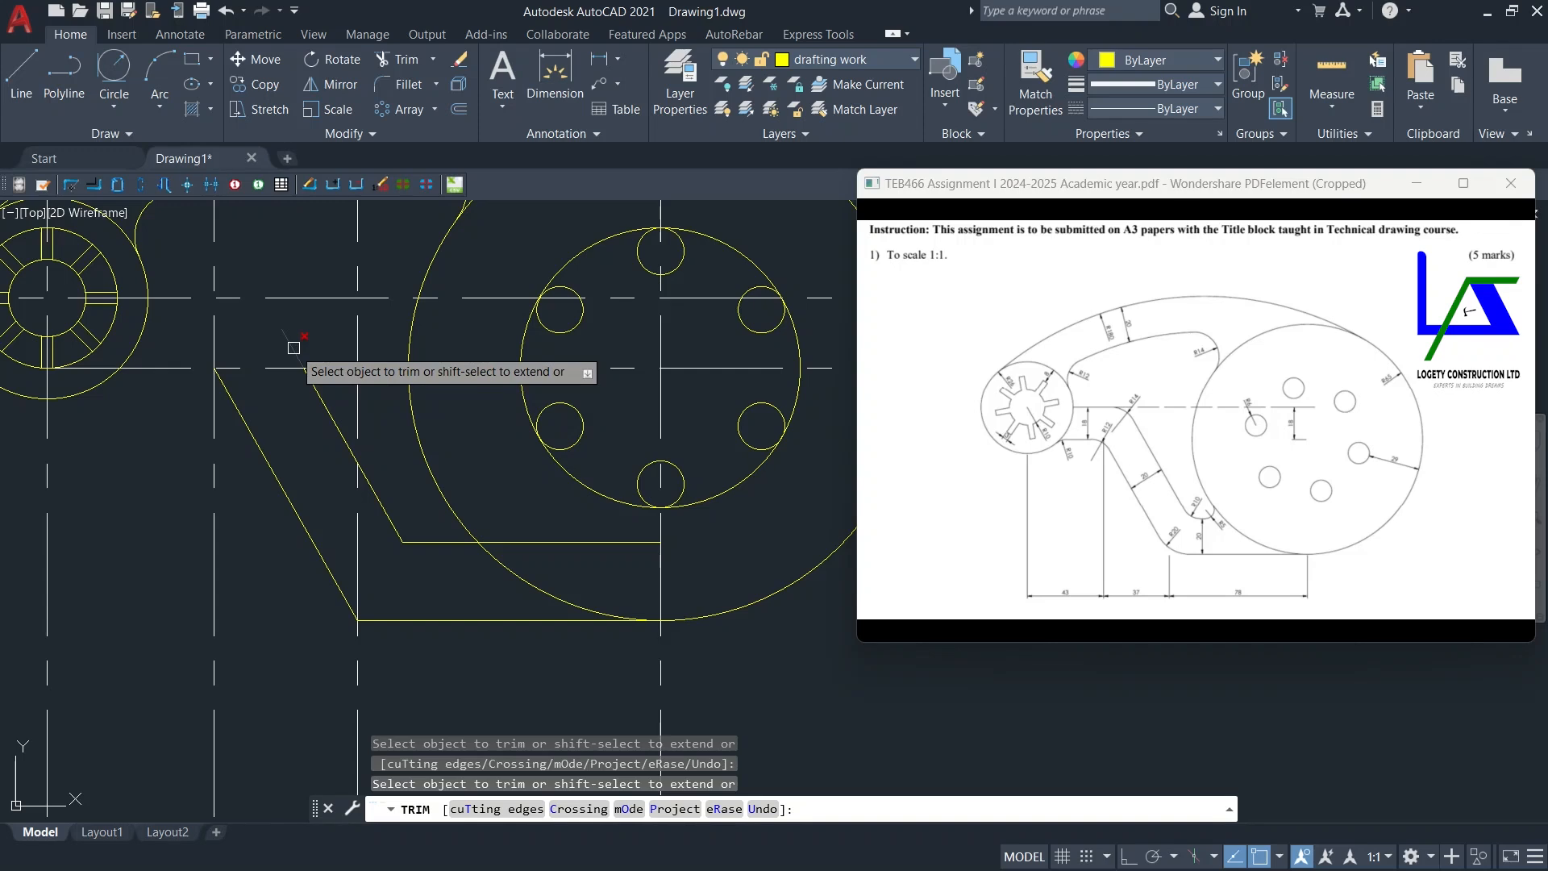
middle_click_drag(295, 346, 352, 351)
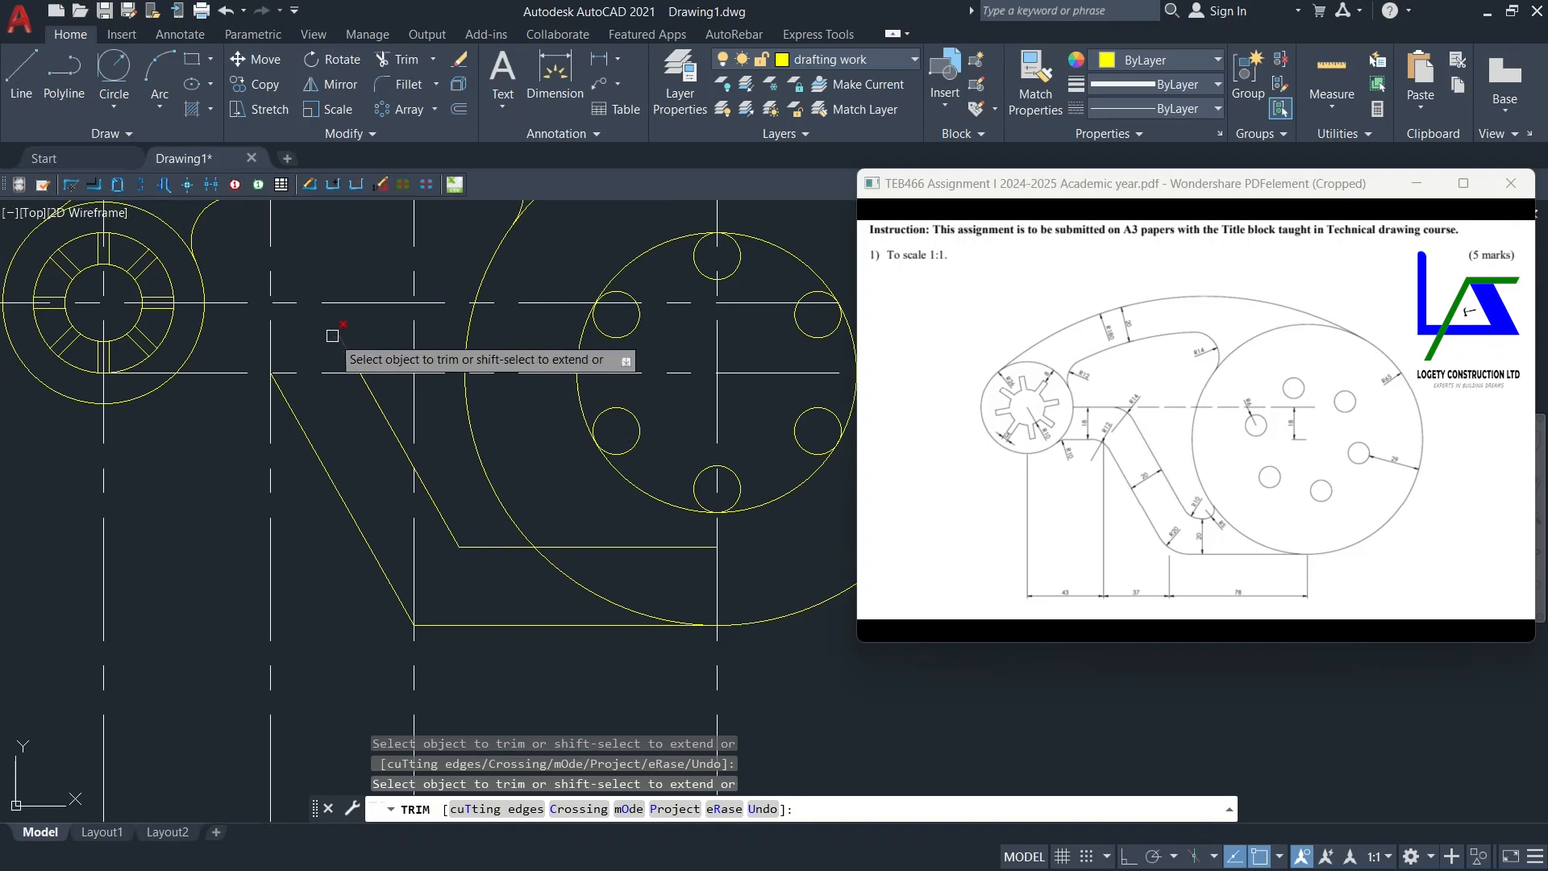
Step: Extend the inner sloped line's upper end to the upper horizontal centreline
left_click(436, 85)
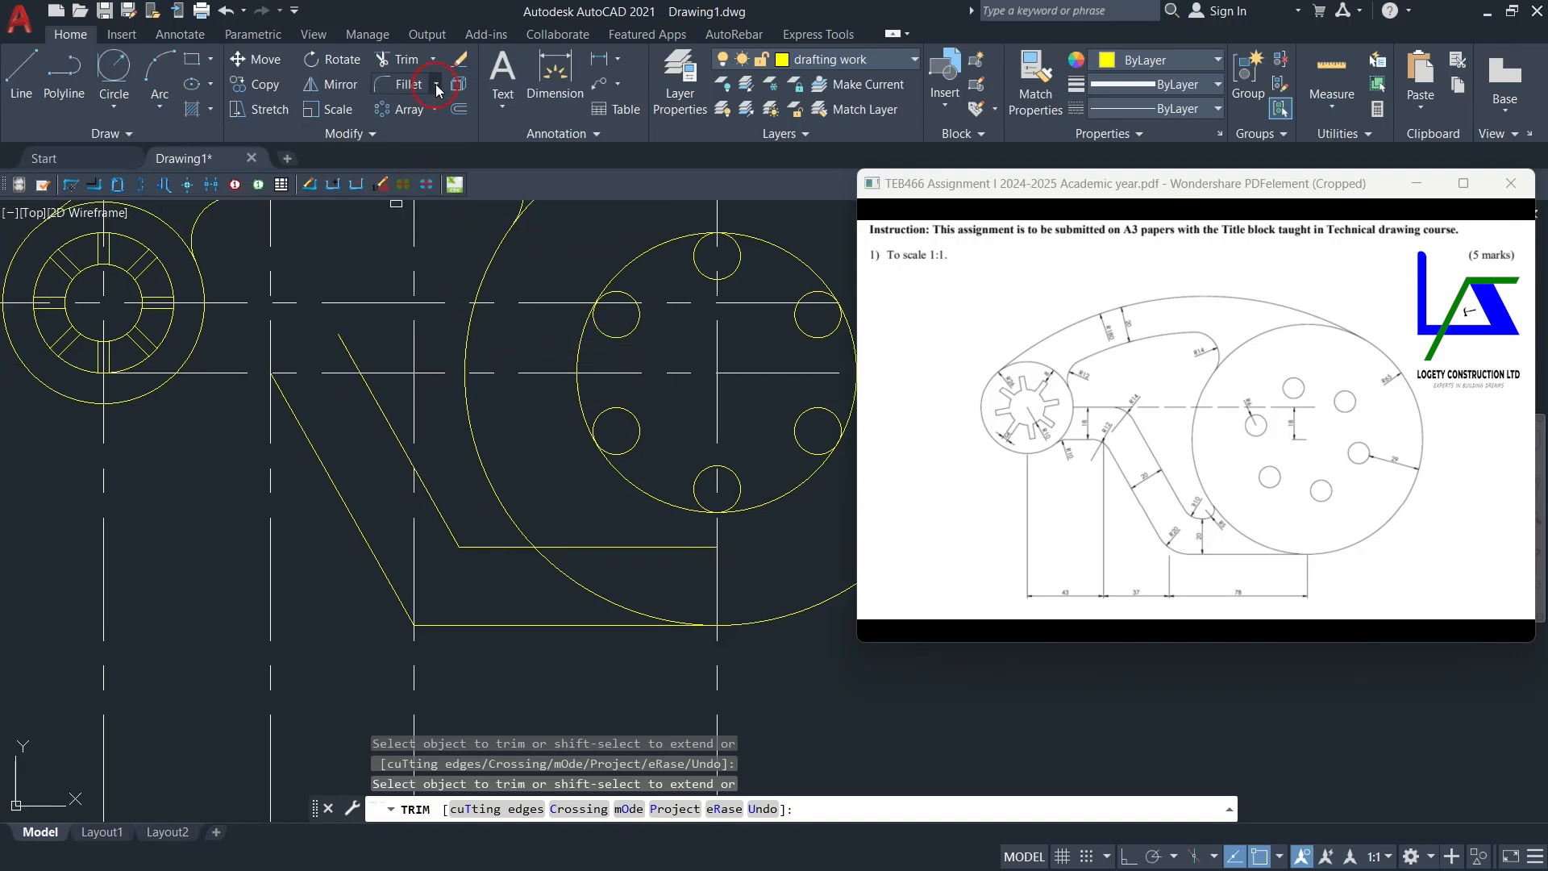
left_click(433, 61)
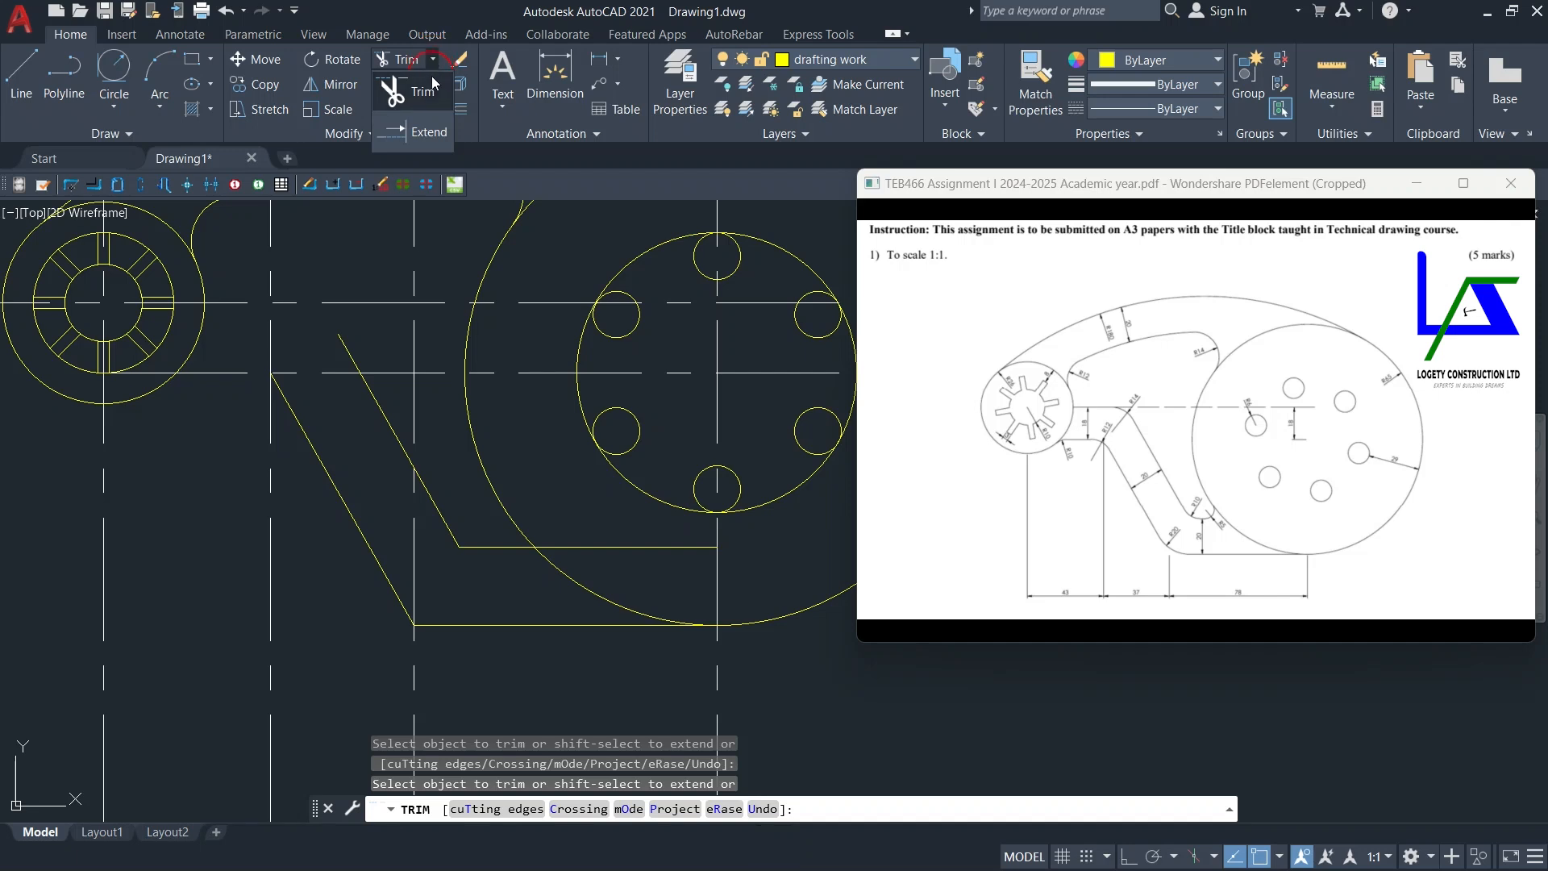
left_click(426, 130)
middle_click_drag(356, 466, 364, 474)
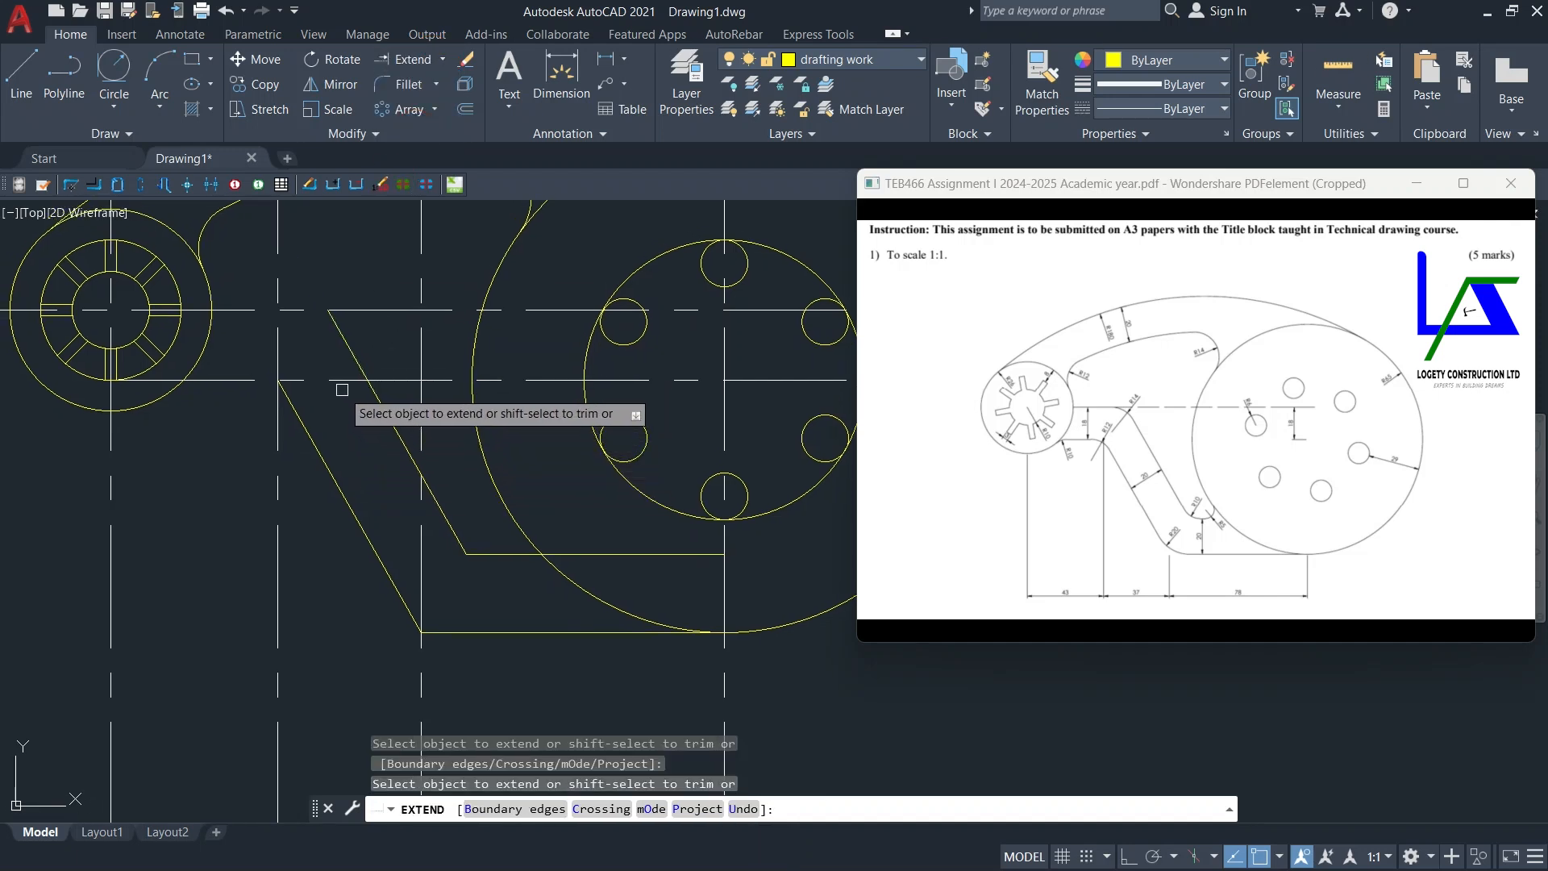
middle_click_drag(336, 409, 370, 411)
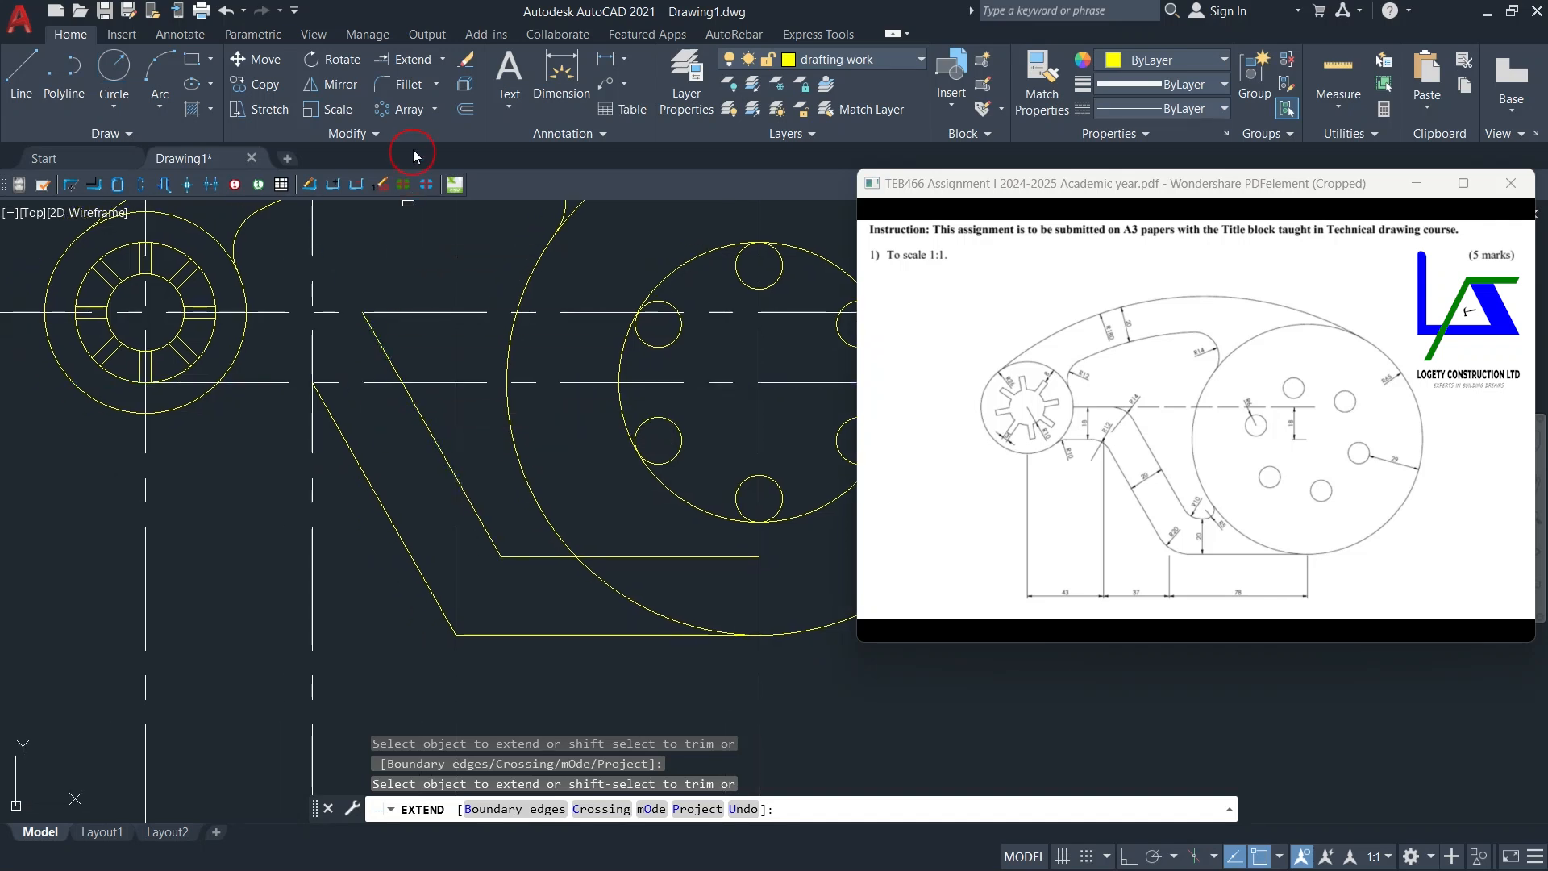
Step: Trim away the lower horizontal centreline from the outer sloped line's upper end through and beyond the large disc
left_click(441, 59)
left_click(407, 81)
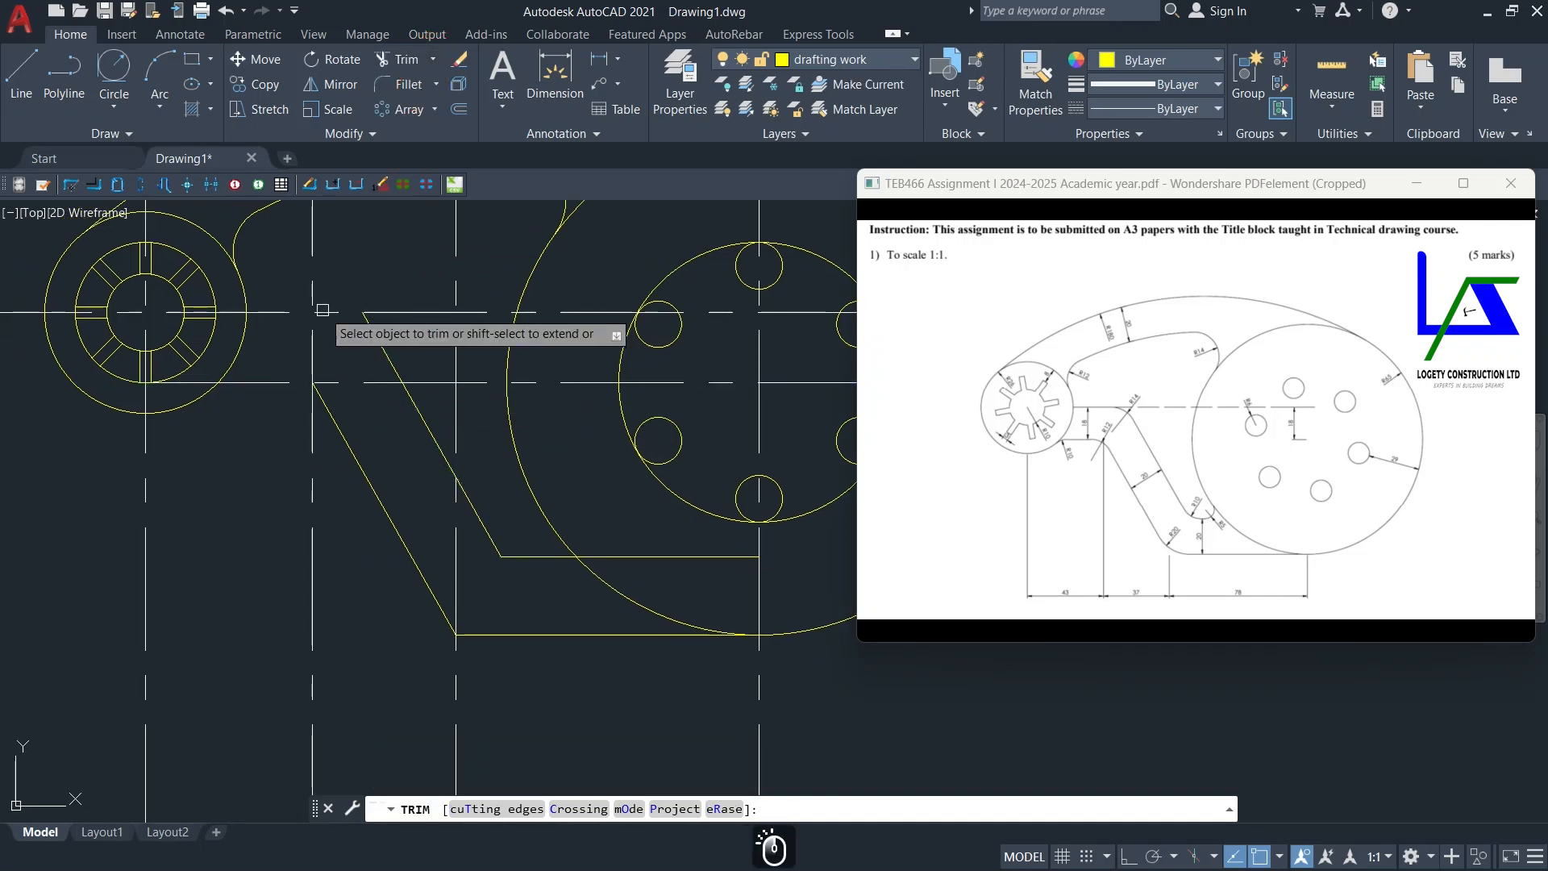
left_click(356, 380)
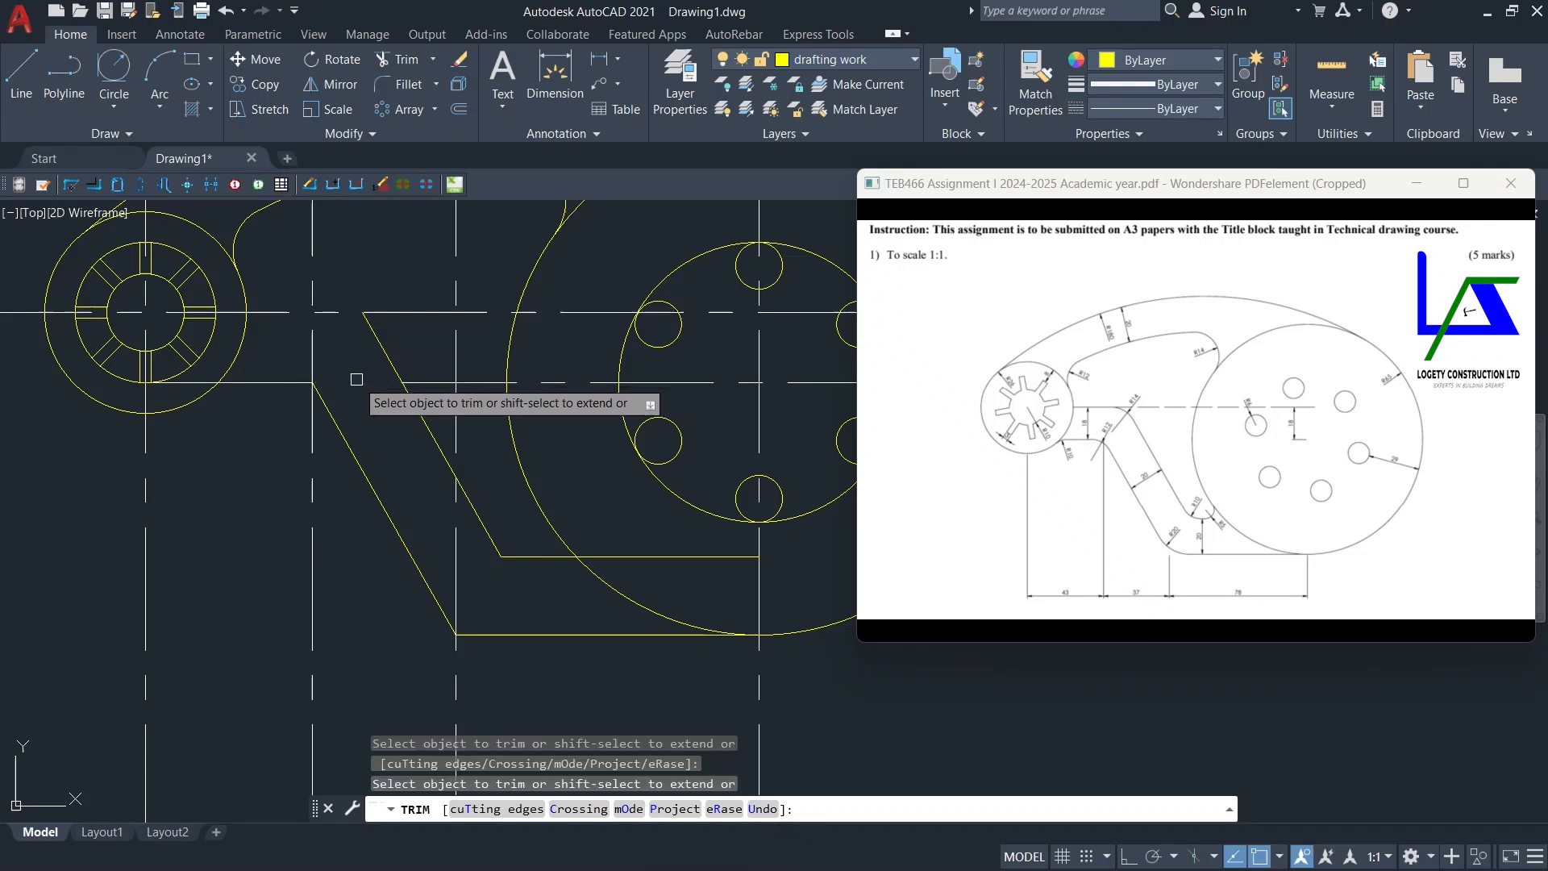
left_click(425, 381)
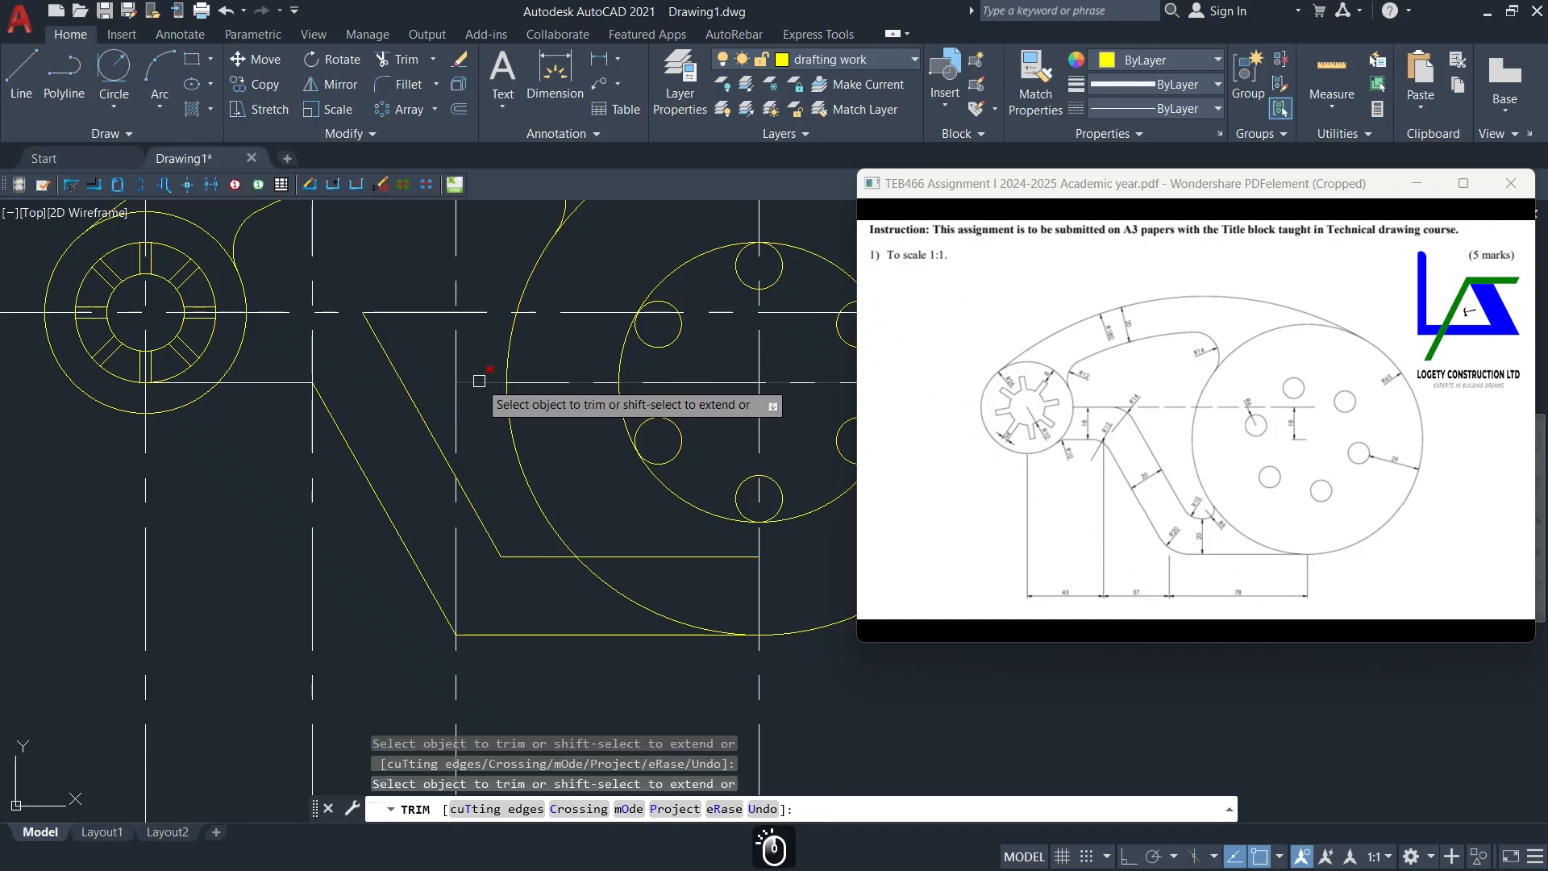
left_click_drag(480, 381, 583, 380)
left_click(633, 380)
middle_click_drag(638, 383, 322, 401)
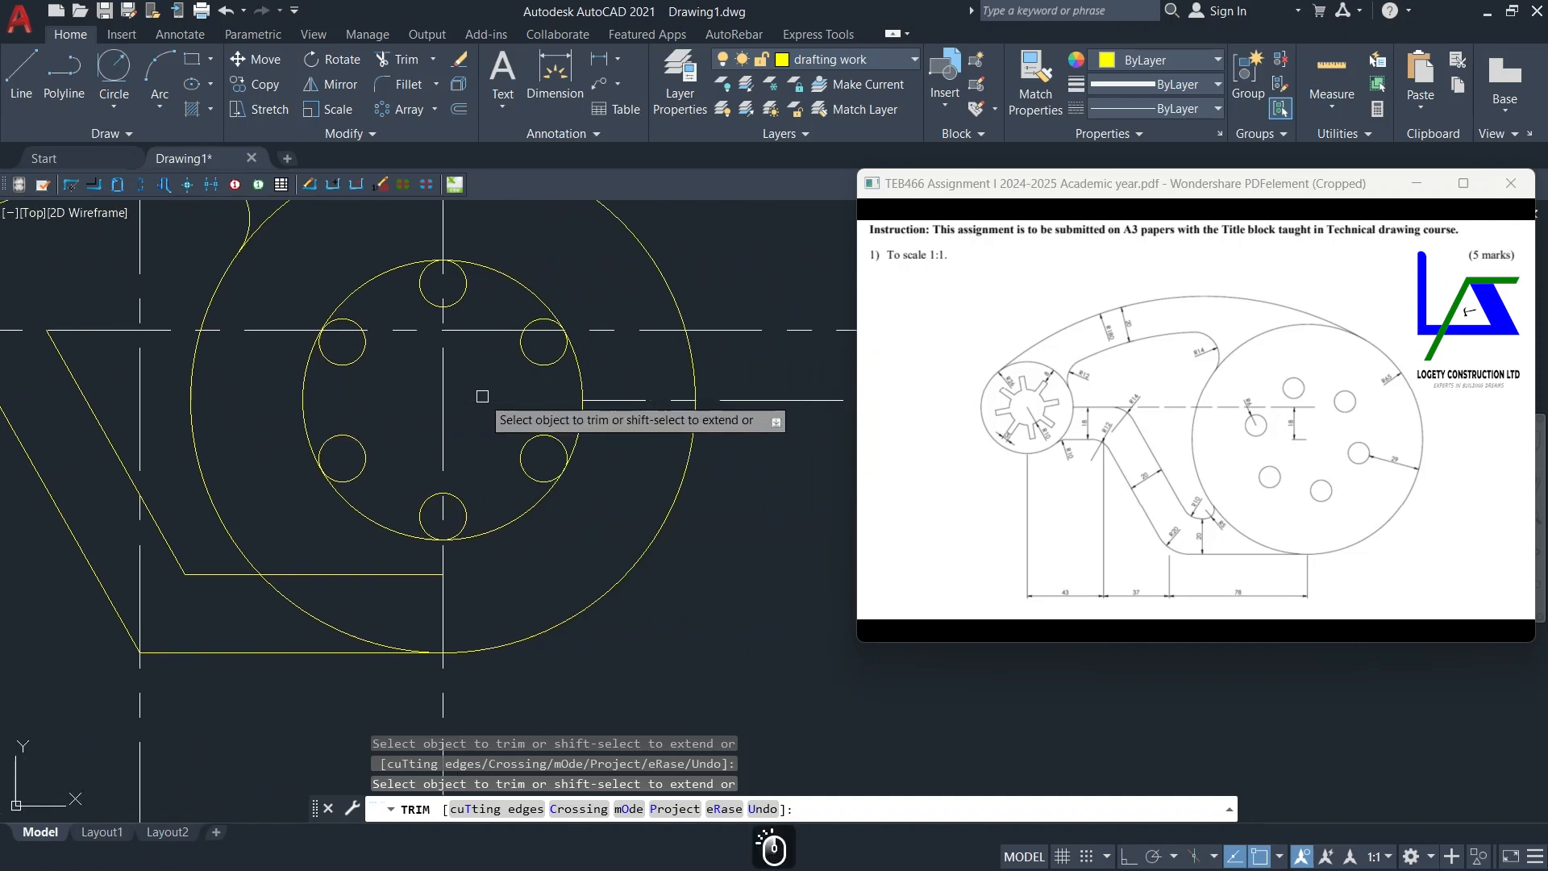
scroll(613, 397, "down", 2)
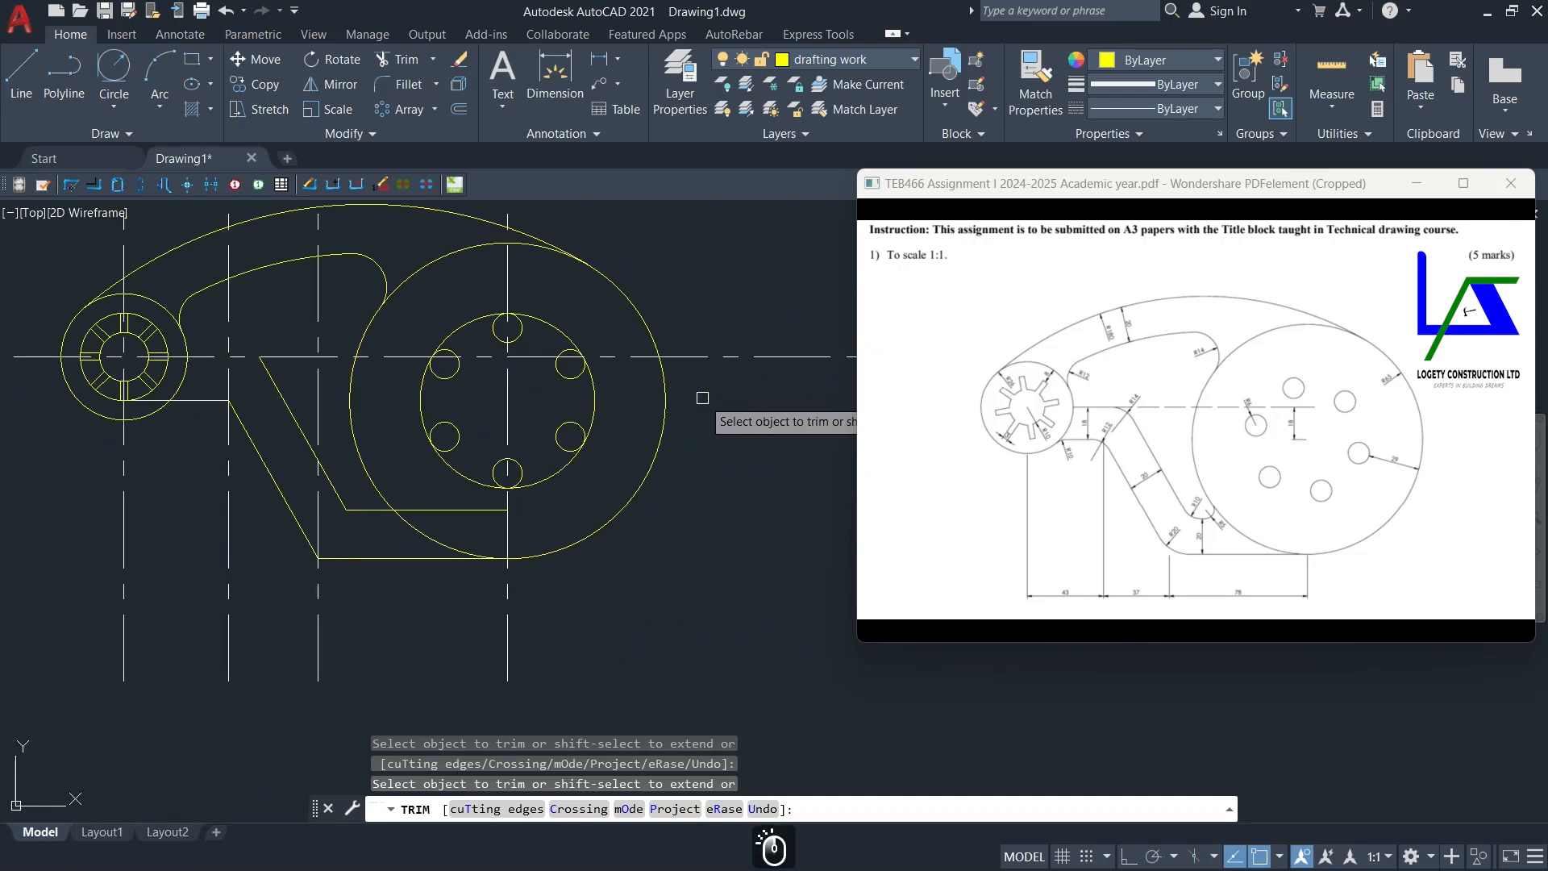
middle_click_drag(532, 489, 660, 498)
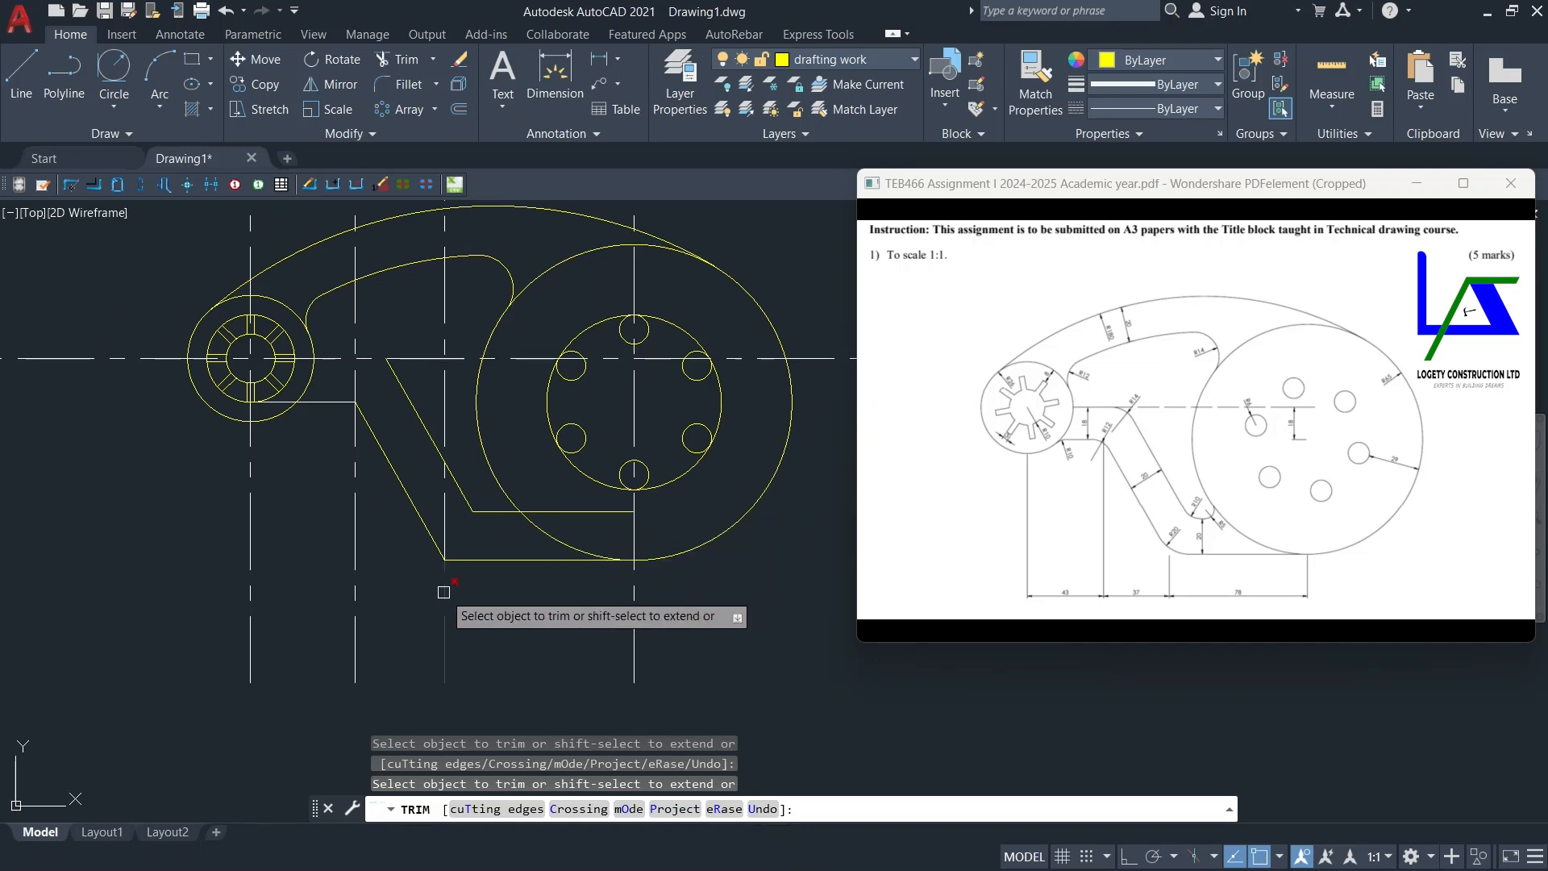
key("Escape")
key("Escape")
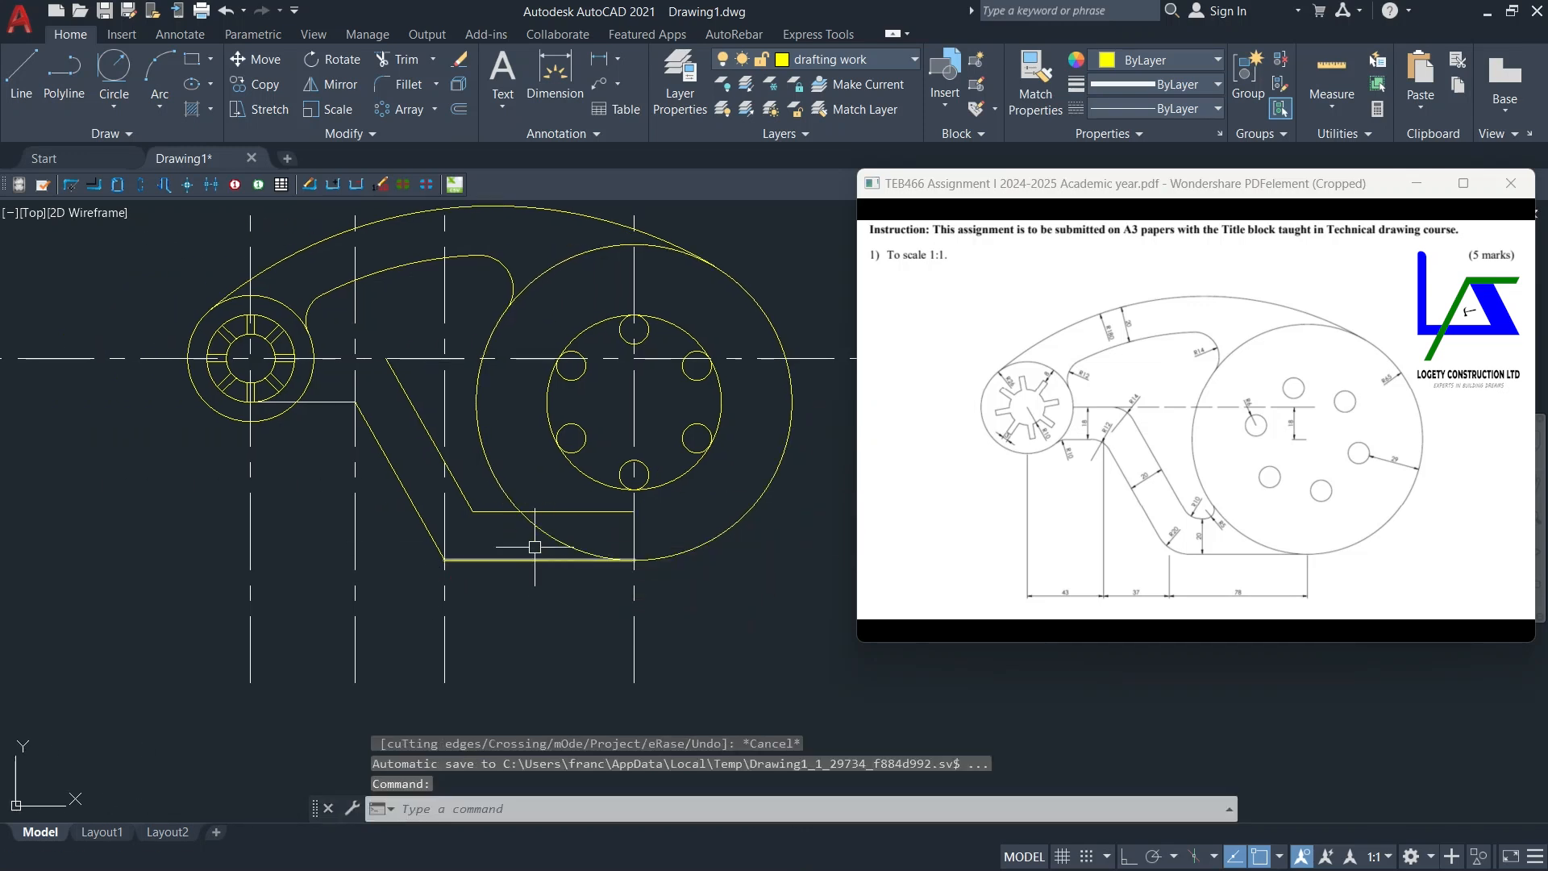
Step: Fillet the arm's outer lower corner between the bottom horizontal line and the outer sloped line with radius 20
scroll(550, 517, "up", 2)
middle_click_drag(483, 551, 526, 578)
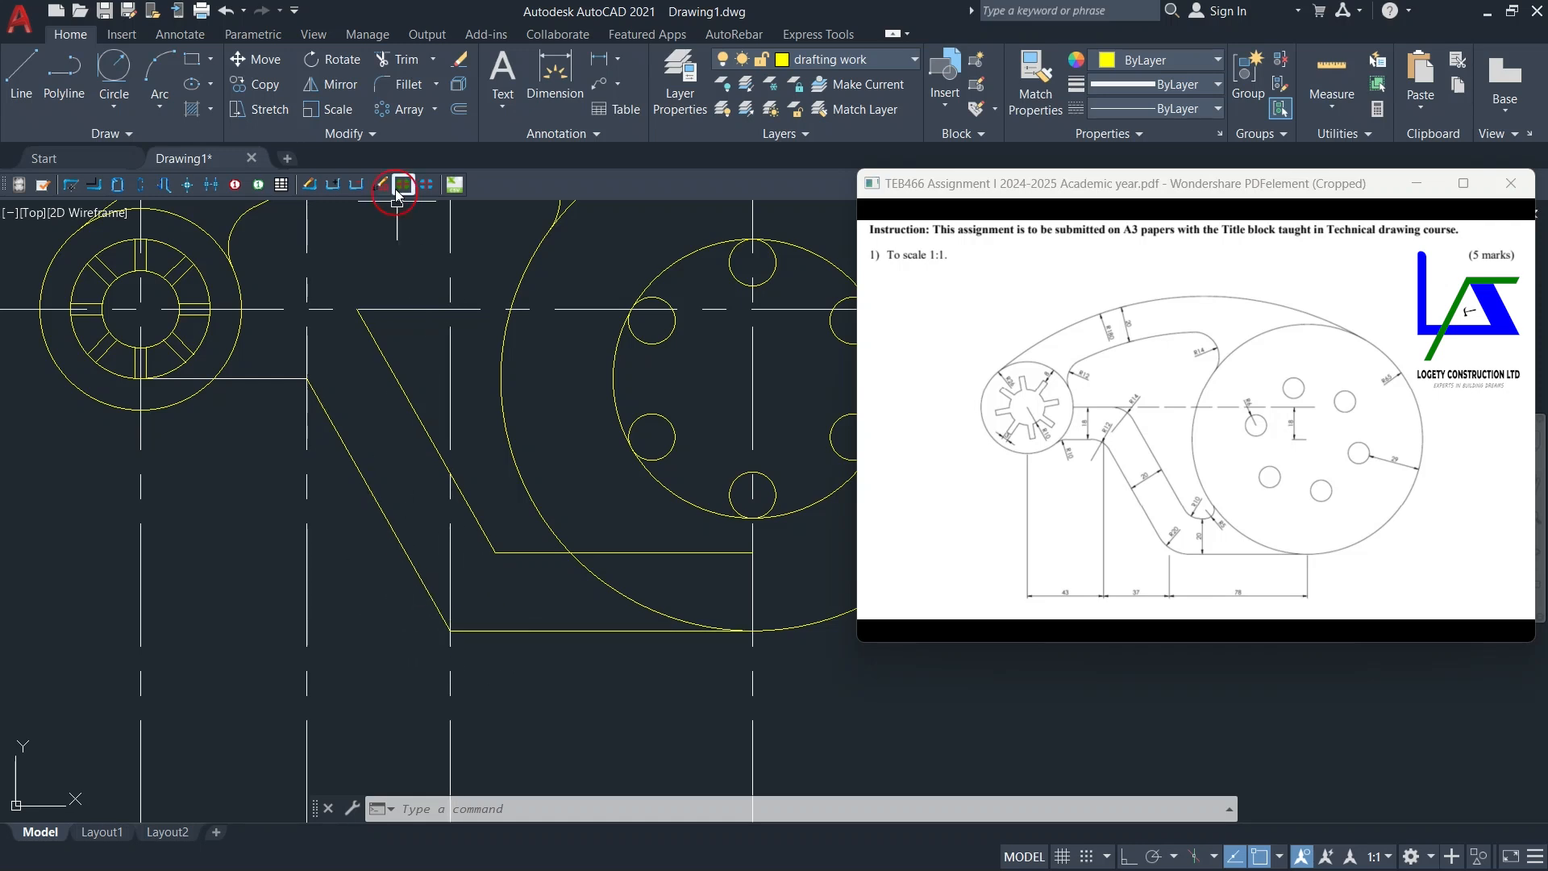
left_click(406, 85)
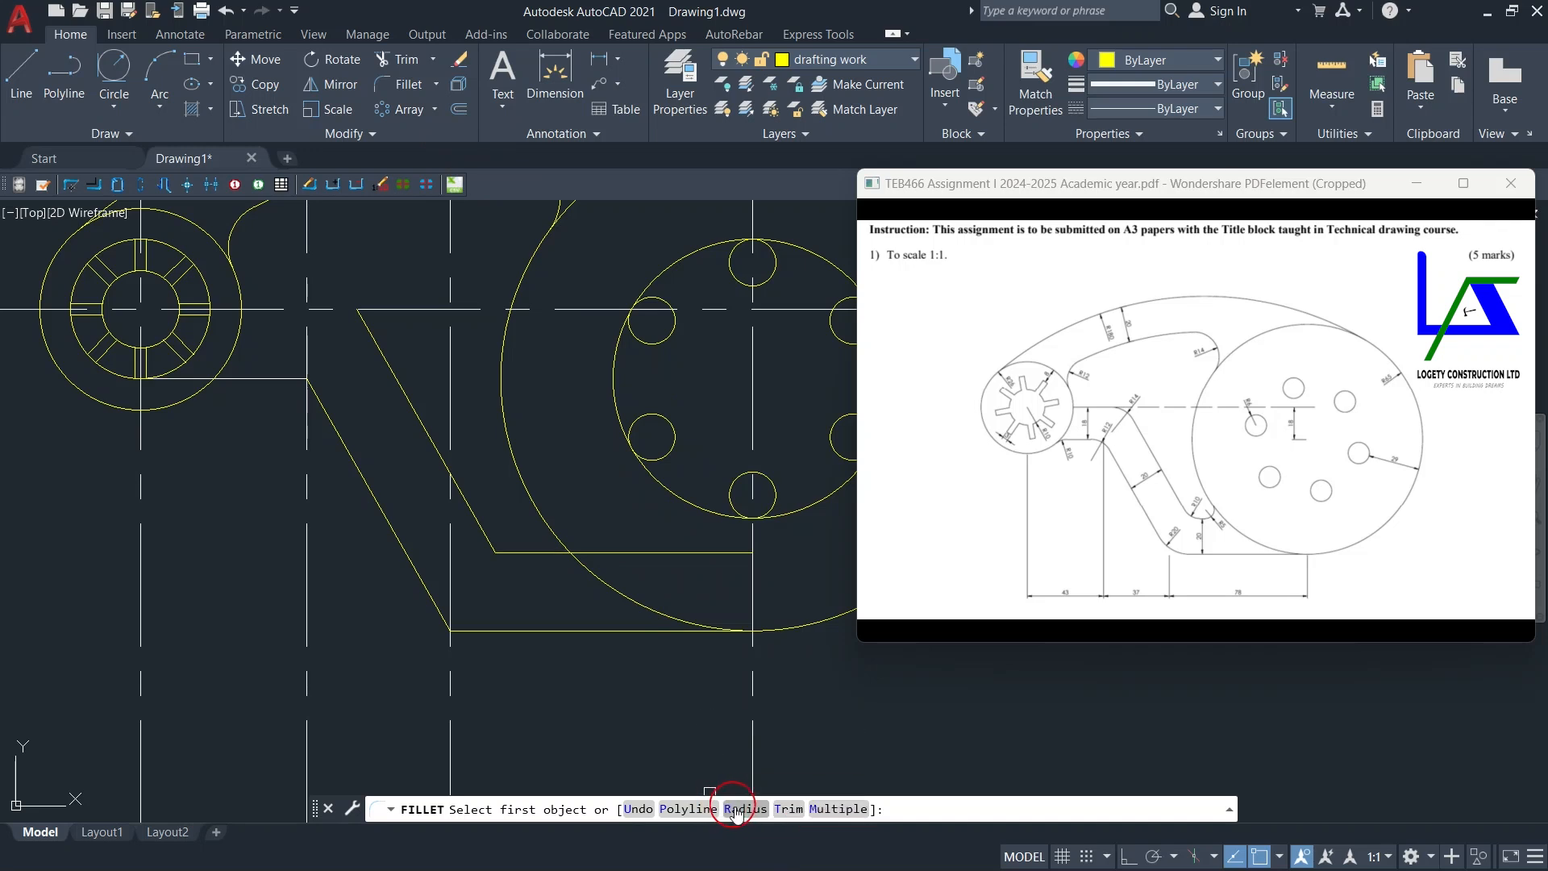
type("r")
key("Return")
type("20")
key("Return")
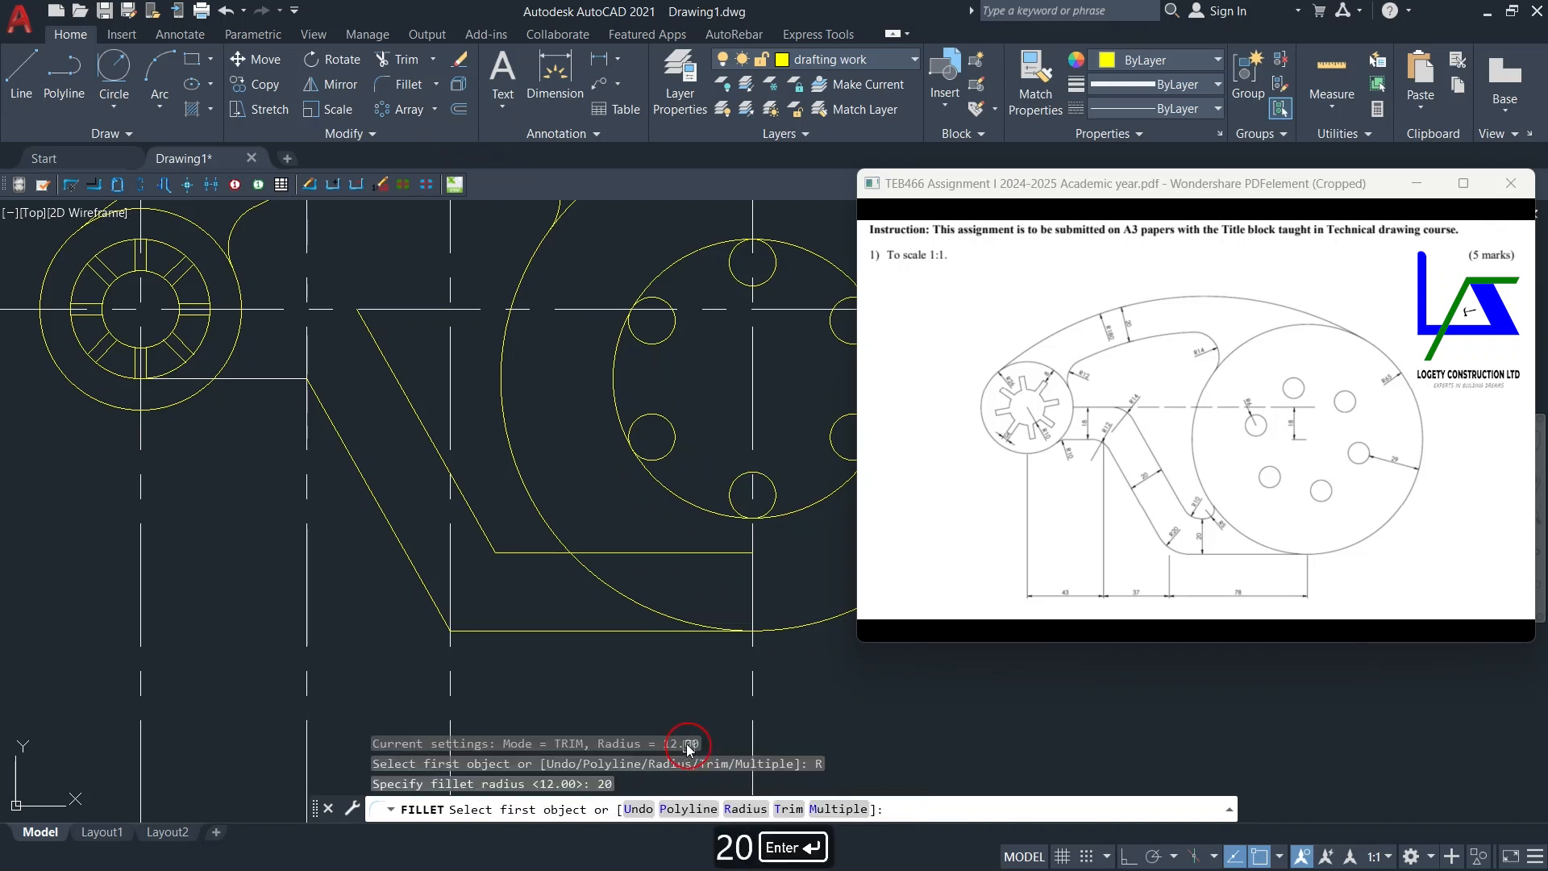
left_click(488, 633)
left_click(431, 603)
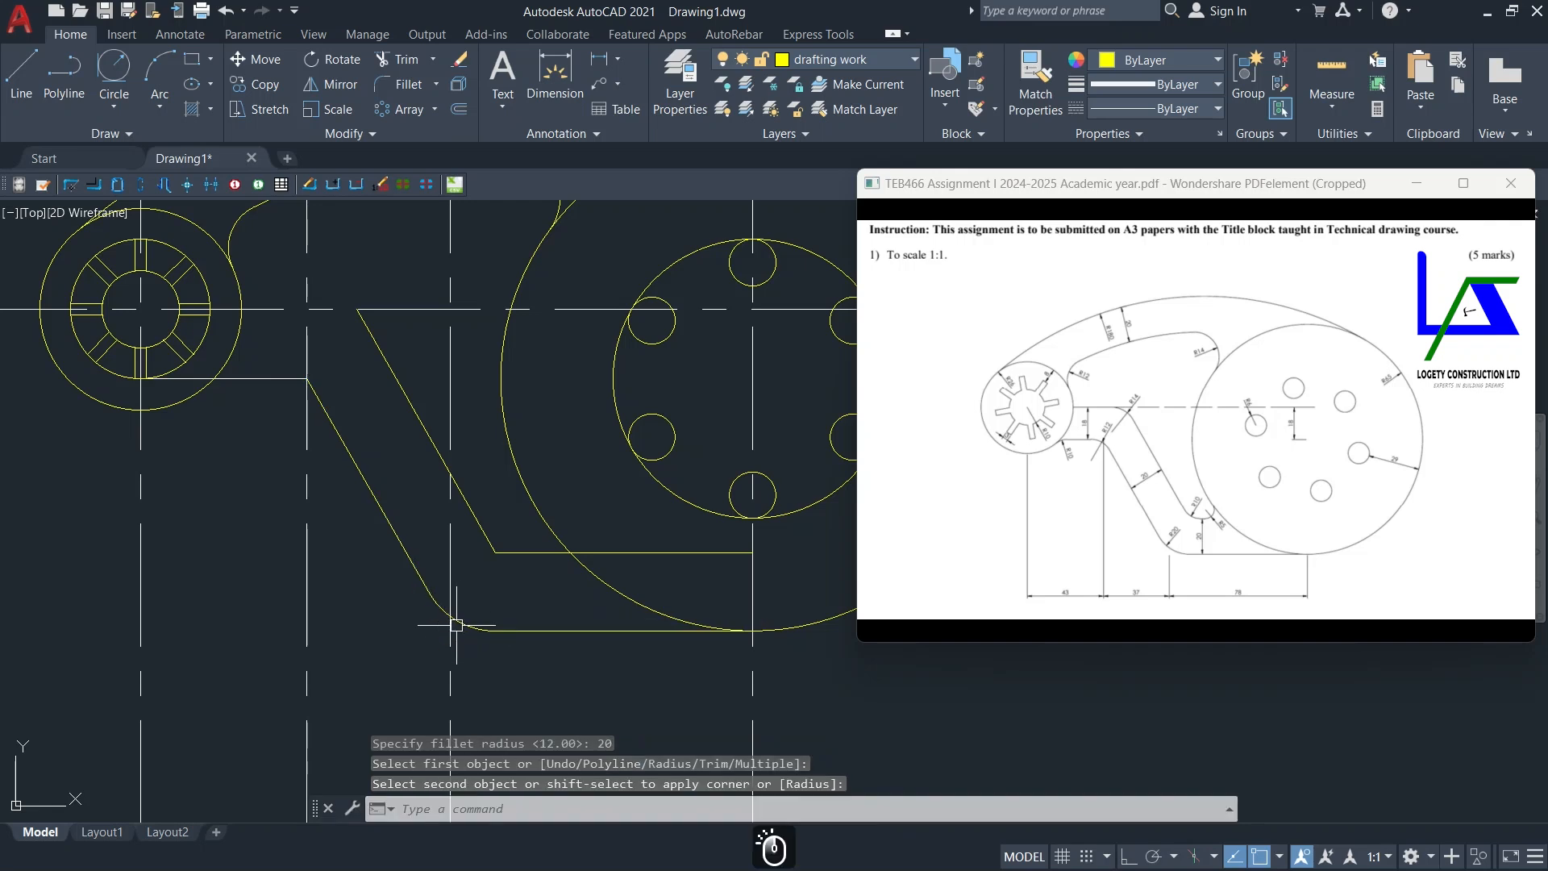
Step: Fillet the outer sloped line's upper end with the lower horizontal line from the small disc at radius 12
left_click(404, 87)
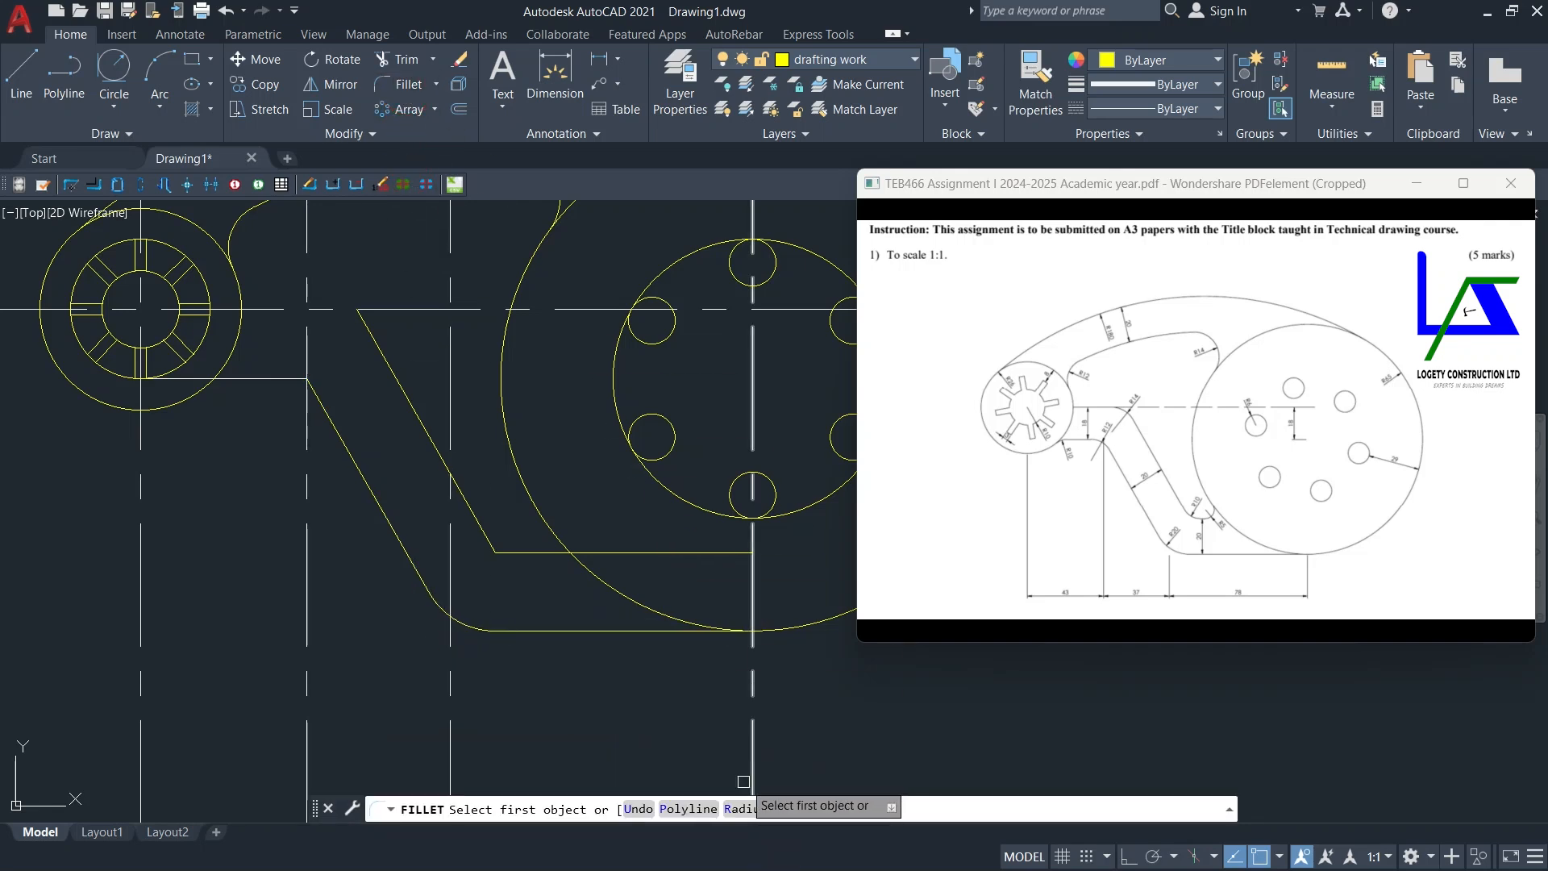
left_click(745, 808)
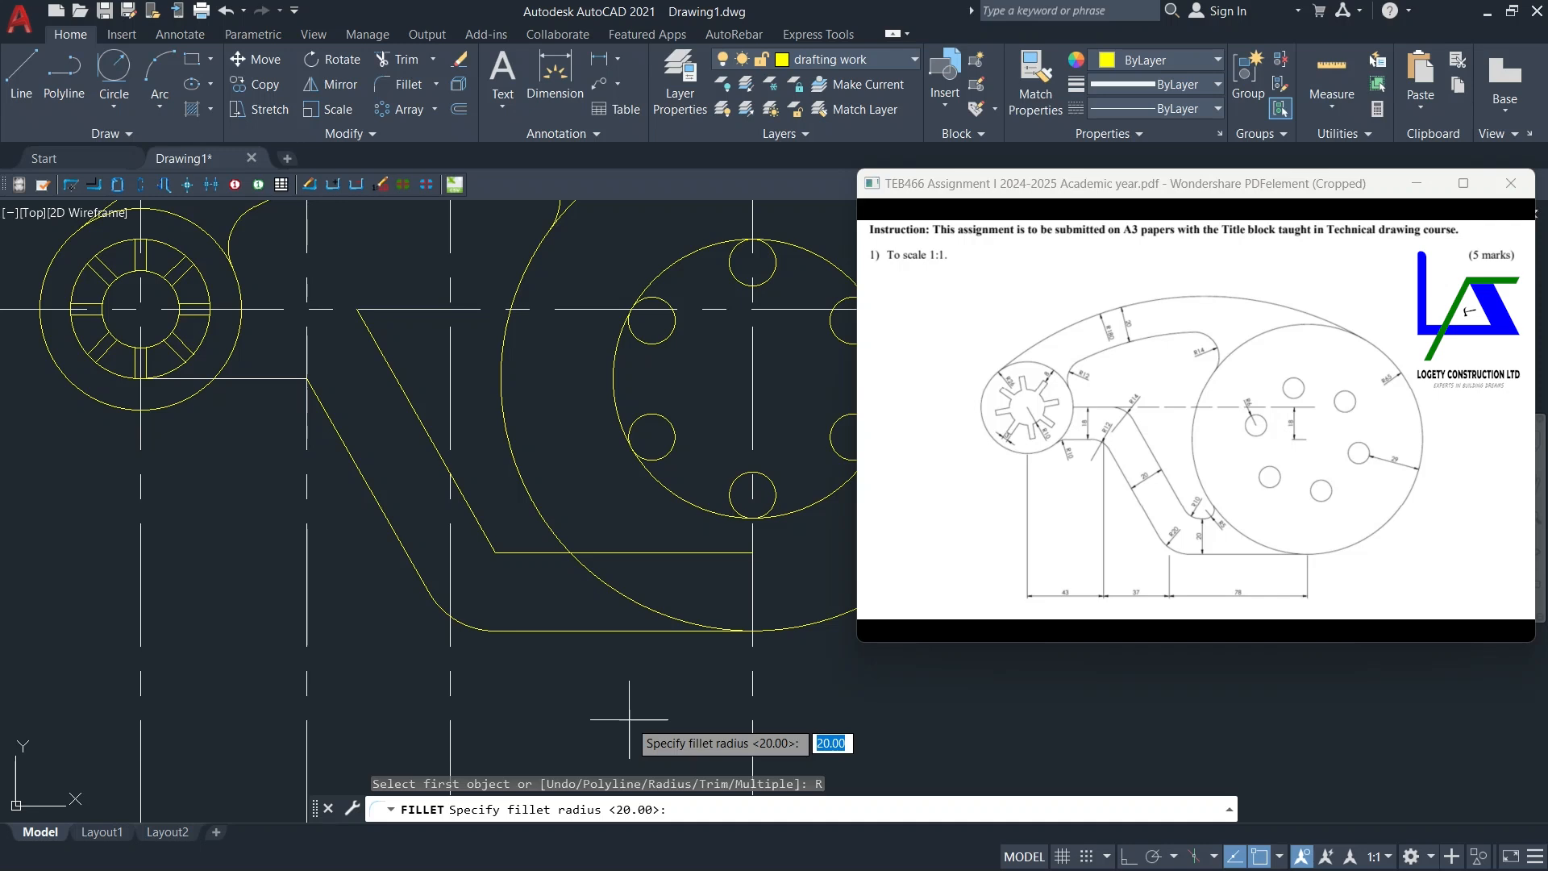
type("12")
key("Return")
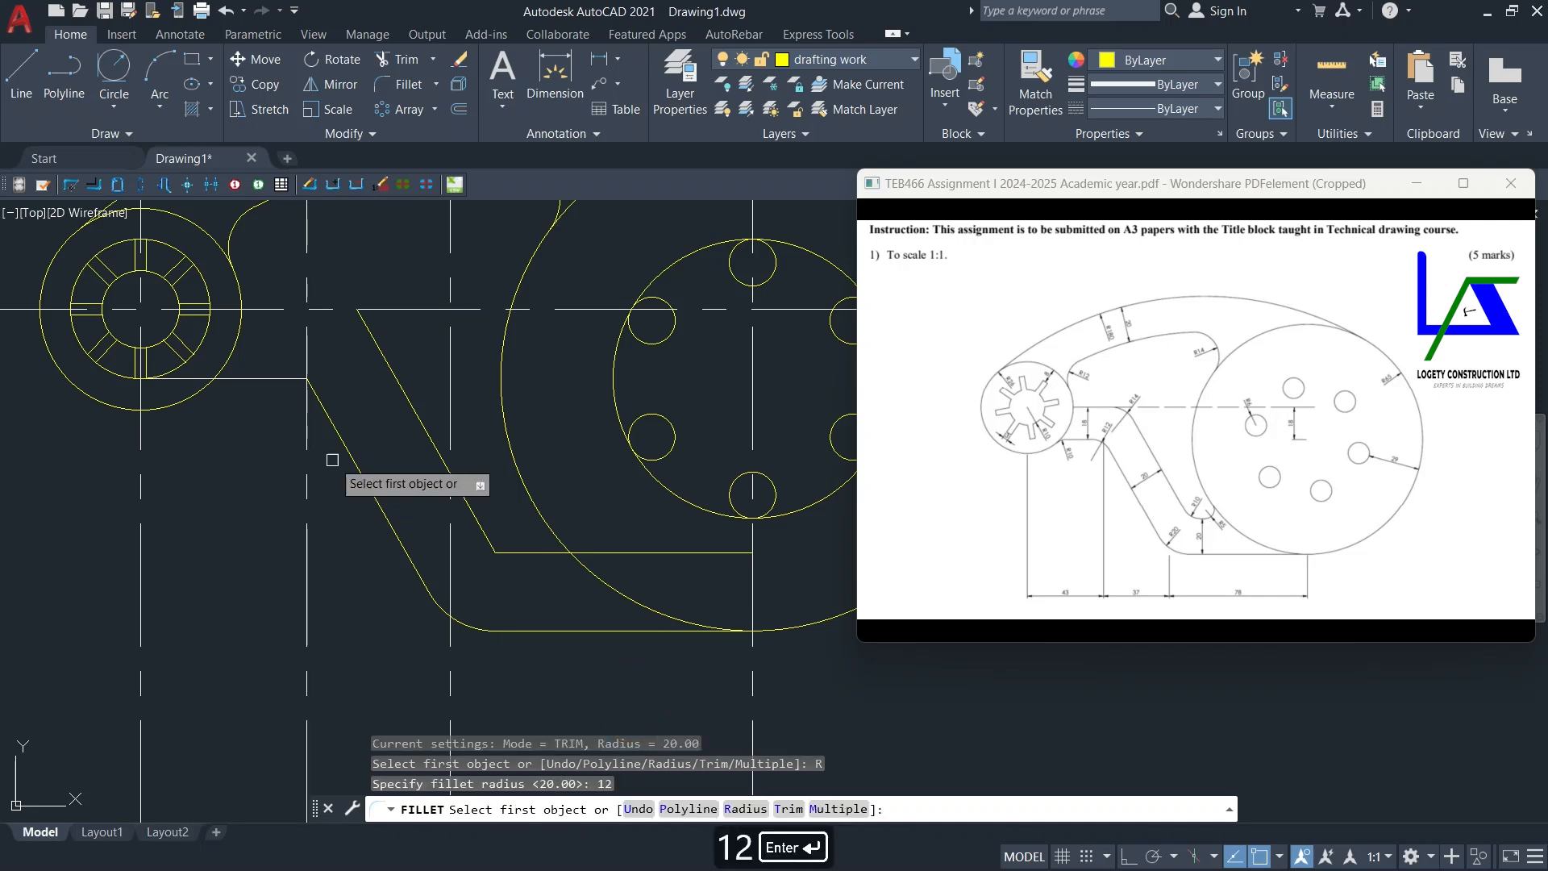
left_click(278, 378)
left_click(321, 408)
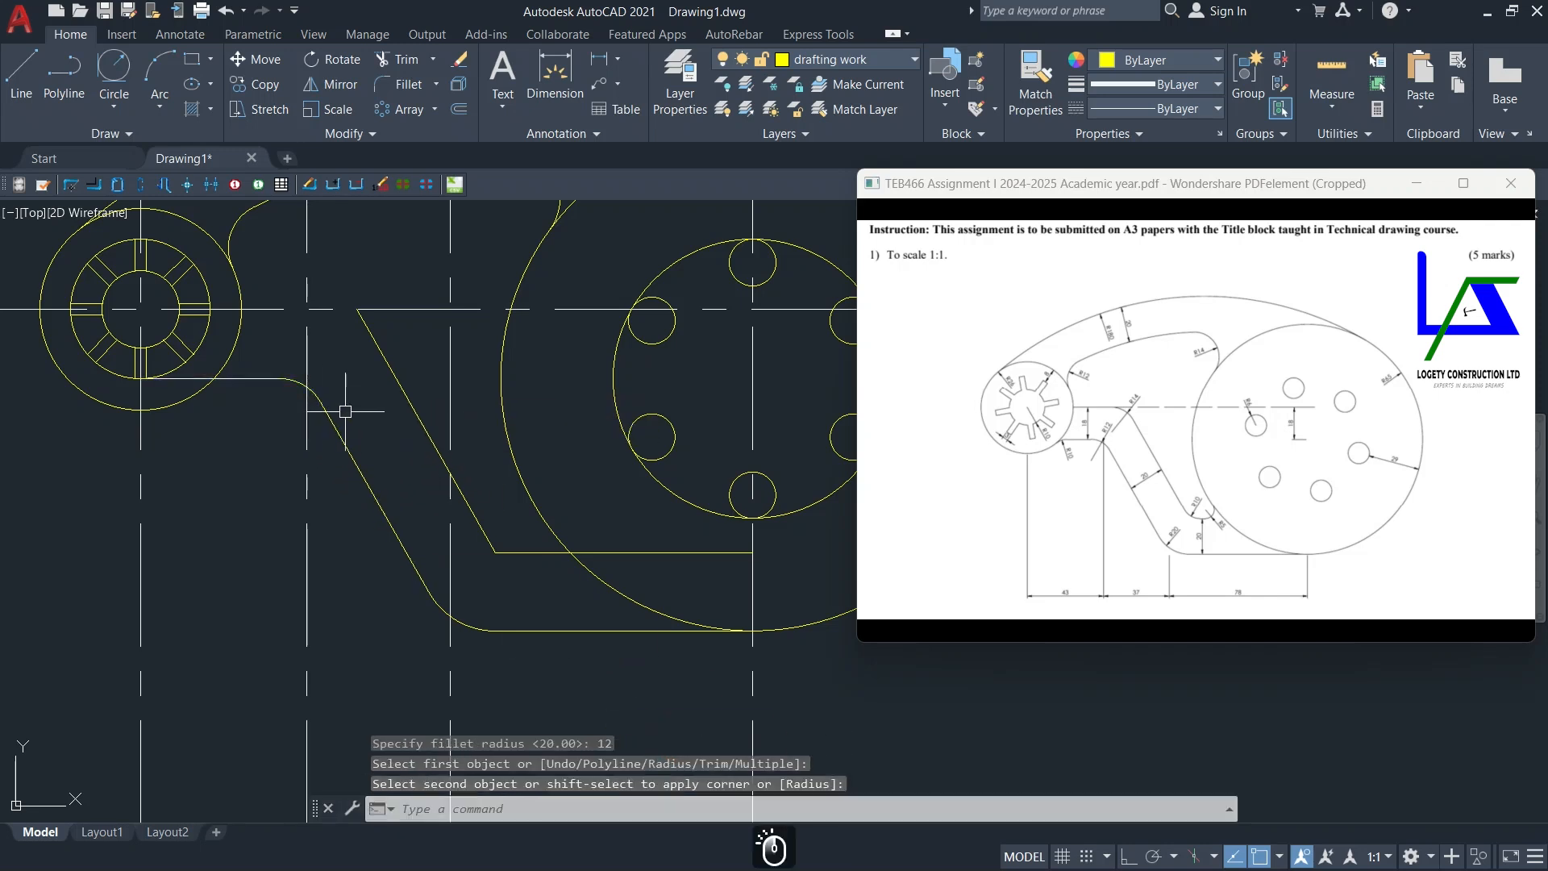
Step: Fillet the arm's inner lower corner between the inner horizontal and inner sloped lines with radius 10
left_click(401, 84)
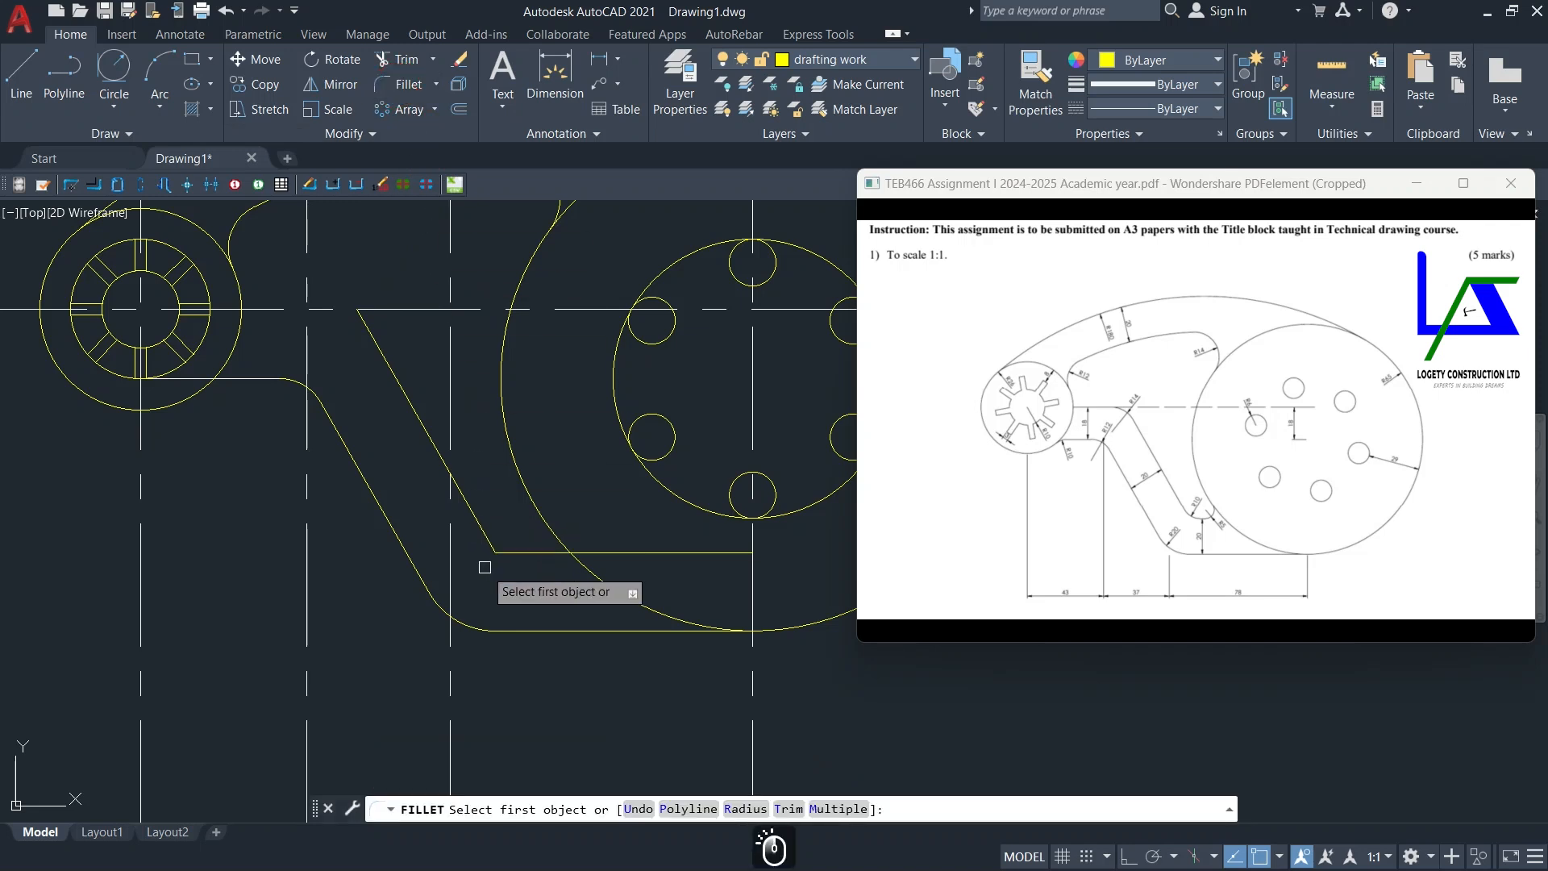
left_click(742, 809)
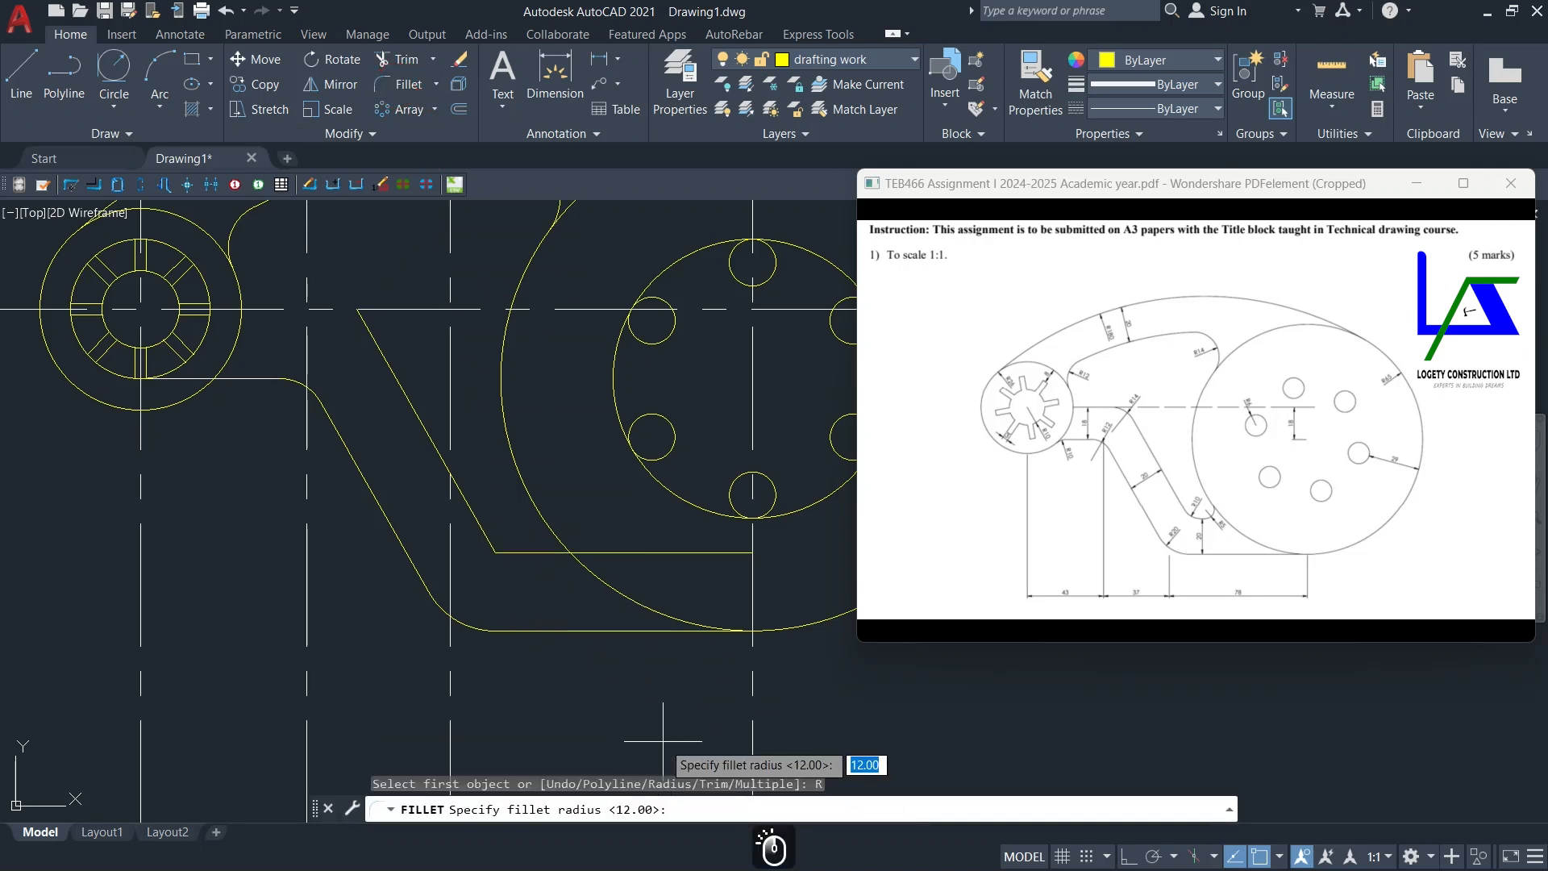
type("10")
key("Return")
left_click(522, 552)
left_click(479, 521)
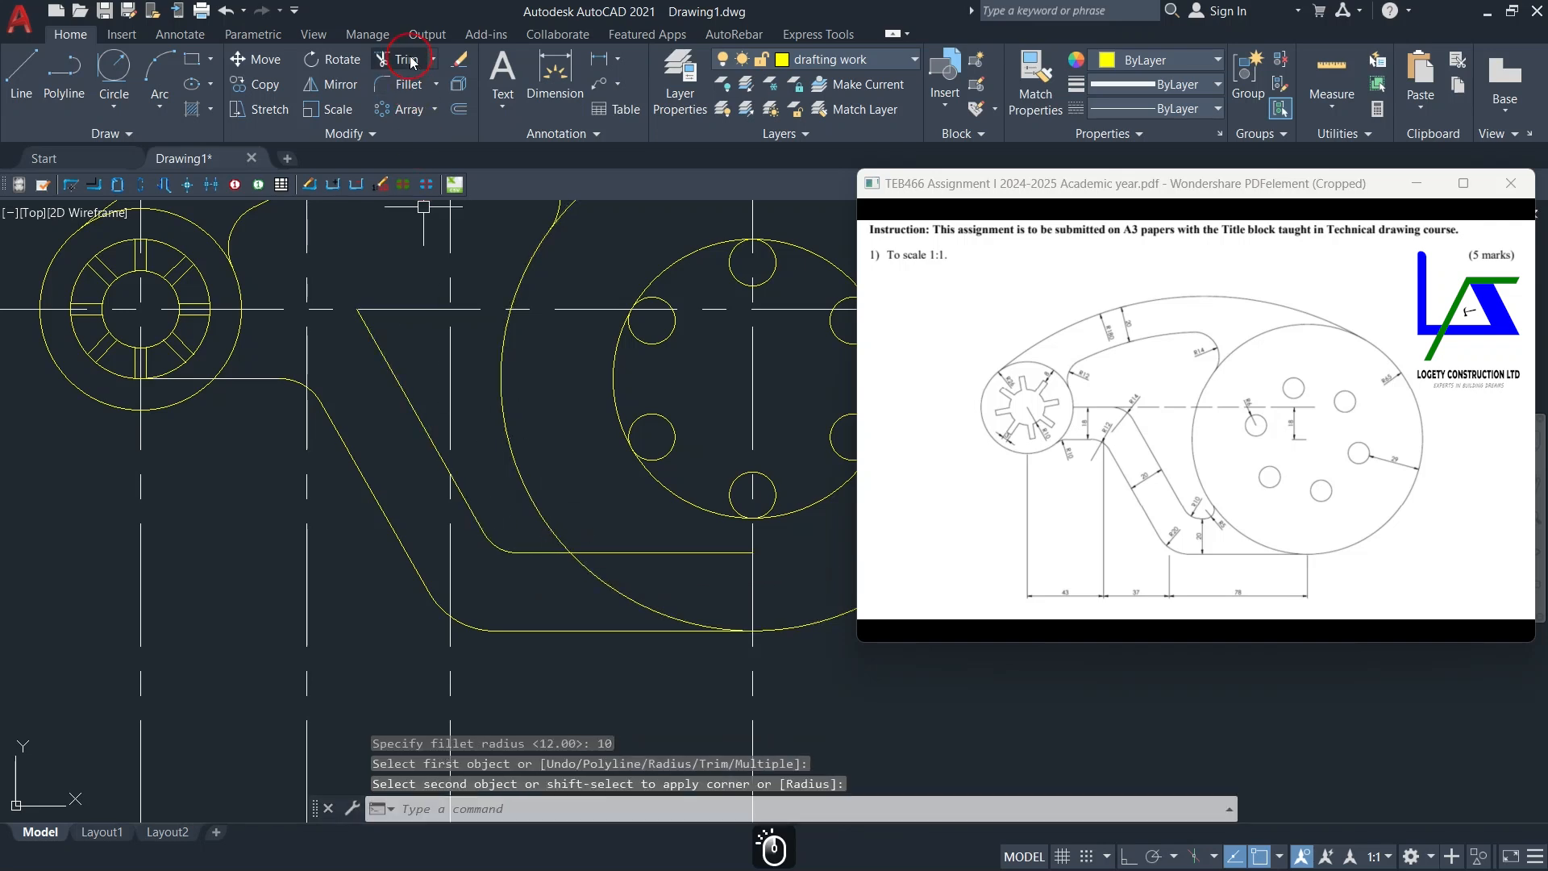
Step: Fillet the inner horizontal line with the large disc's outer circle at radius 5
left_click(400, 84)
left_click(745, 809)
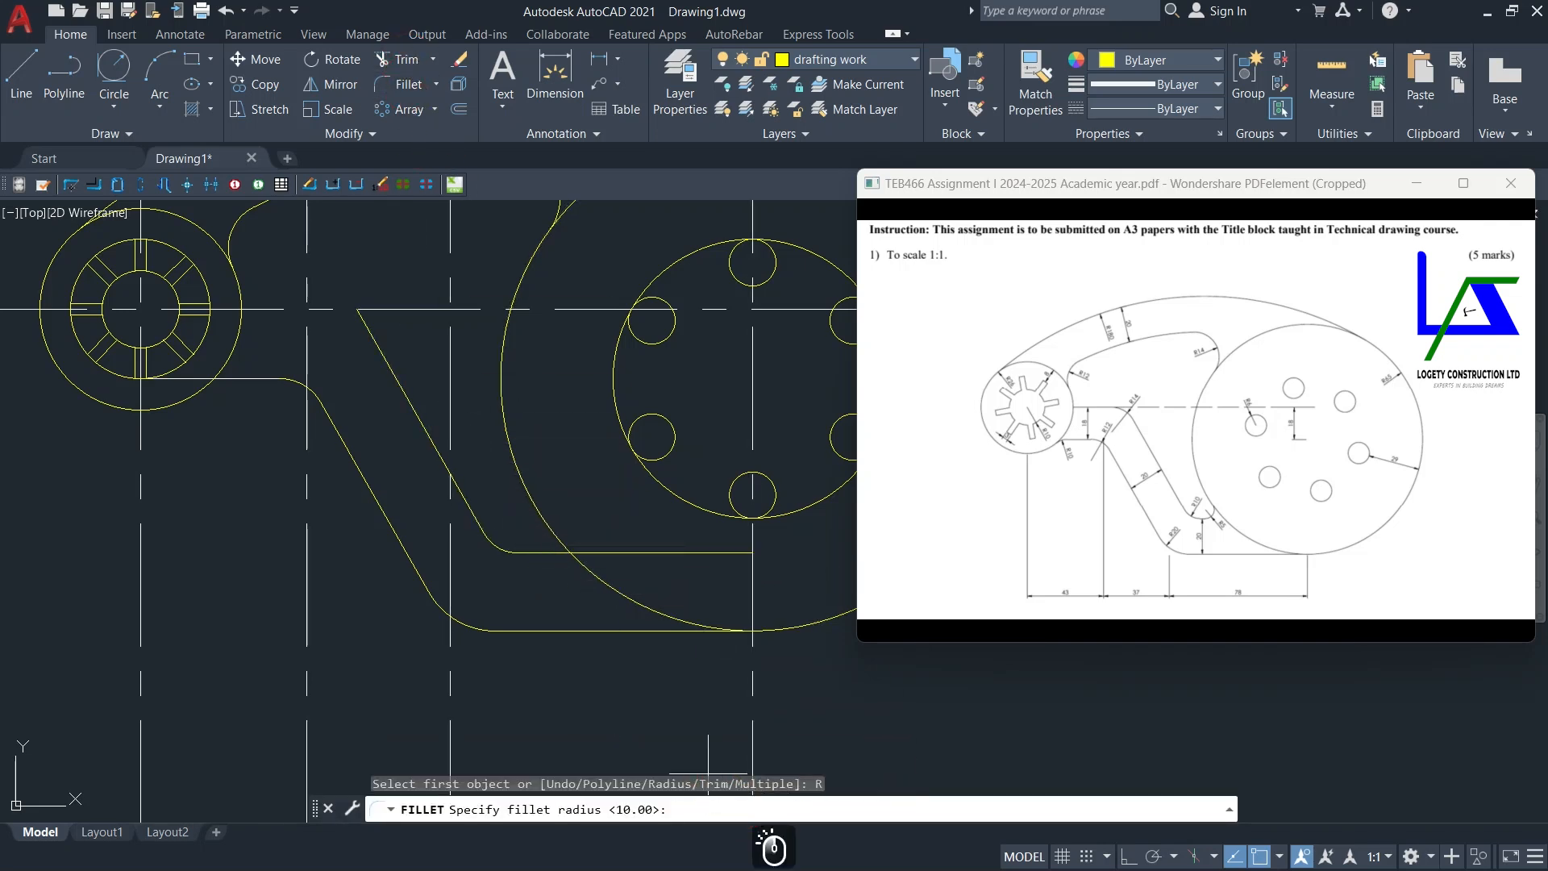
type("5")
key("Return")
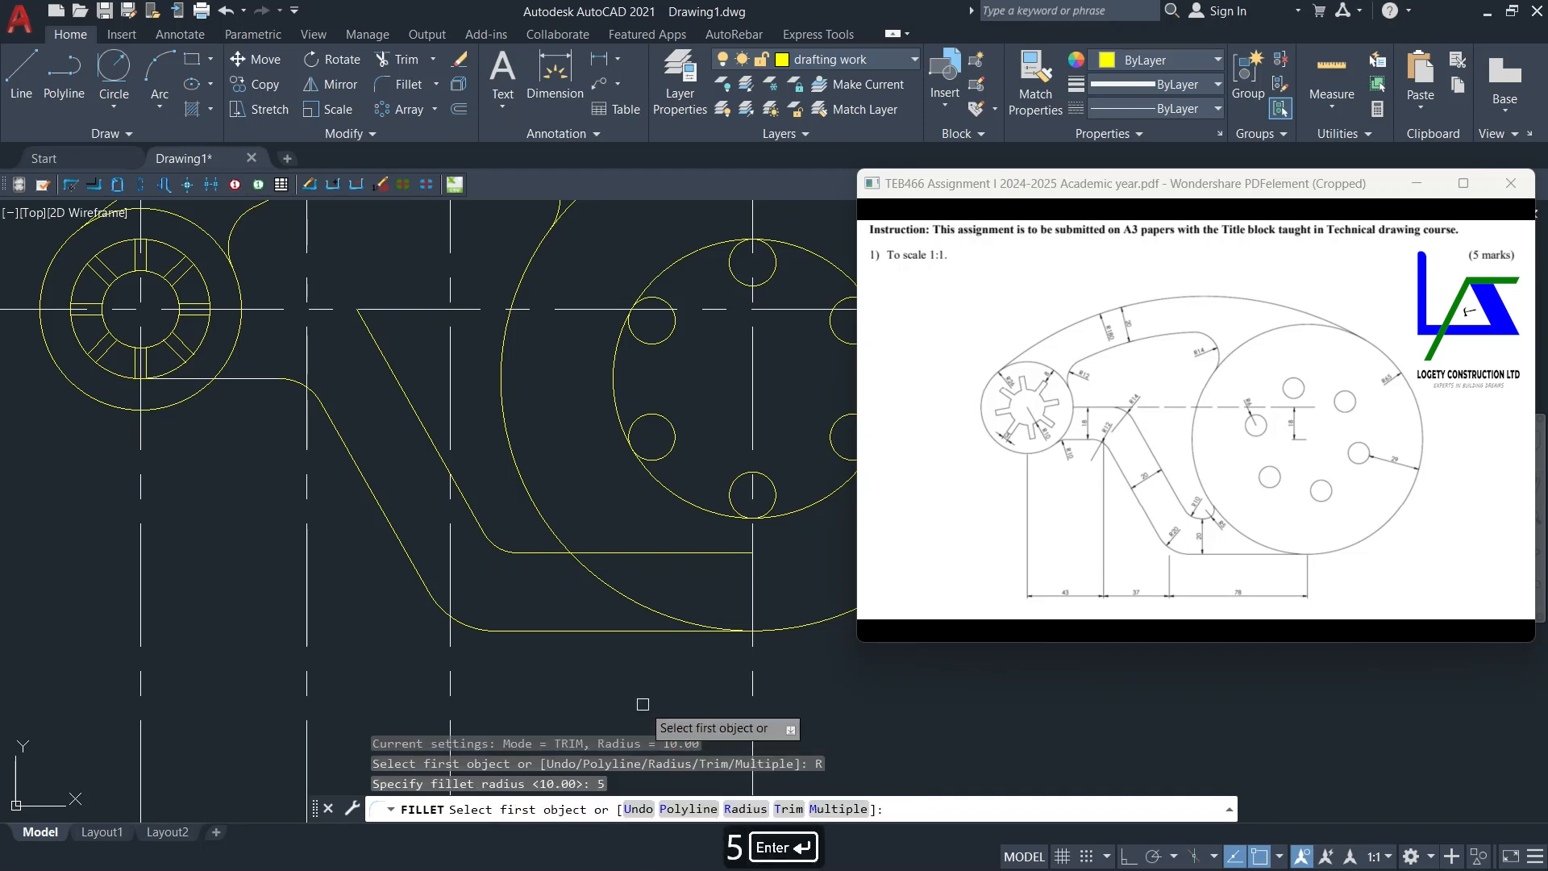
left_click(550, 530)
left_click(552, 528)
middle_click_drag(560, 474, 704, 547)
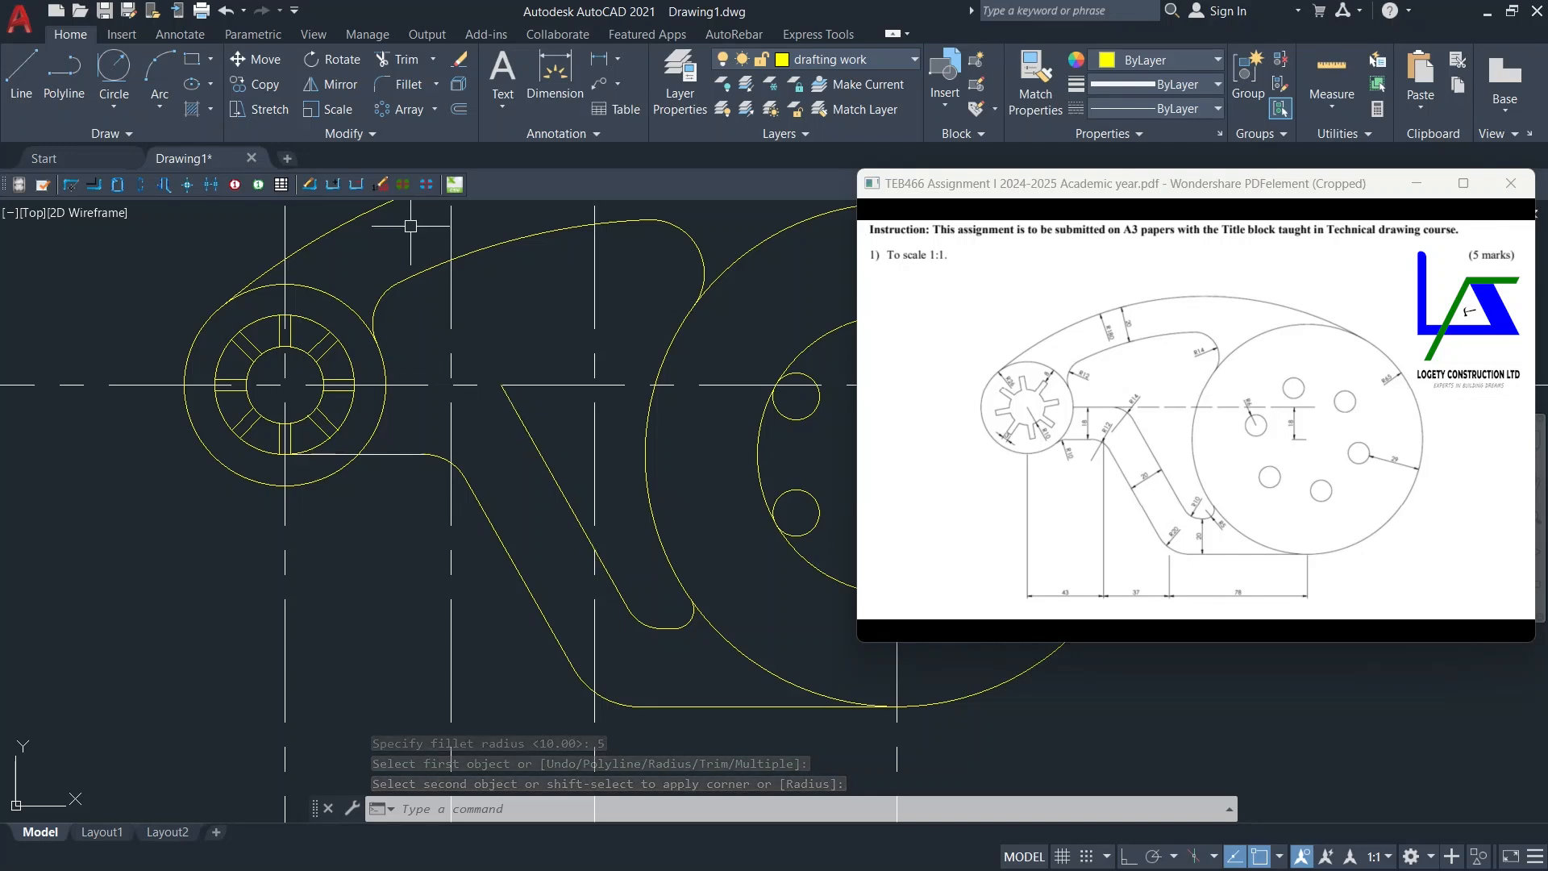
Step: Fillet the inner sloped line's upper end with the upper horizontal centreline at radius 14
left_click(403, 84)
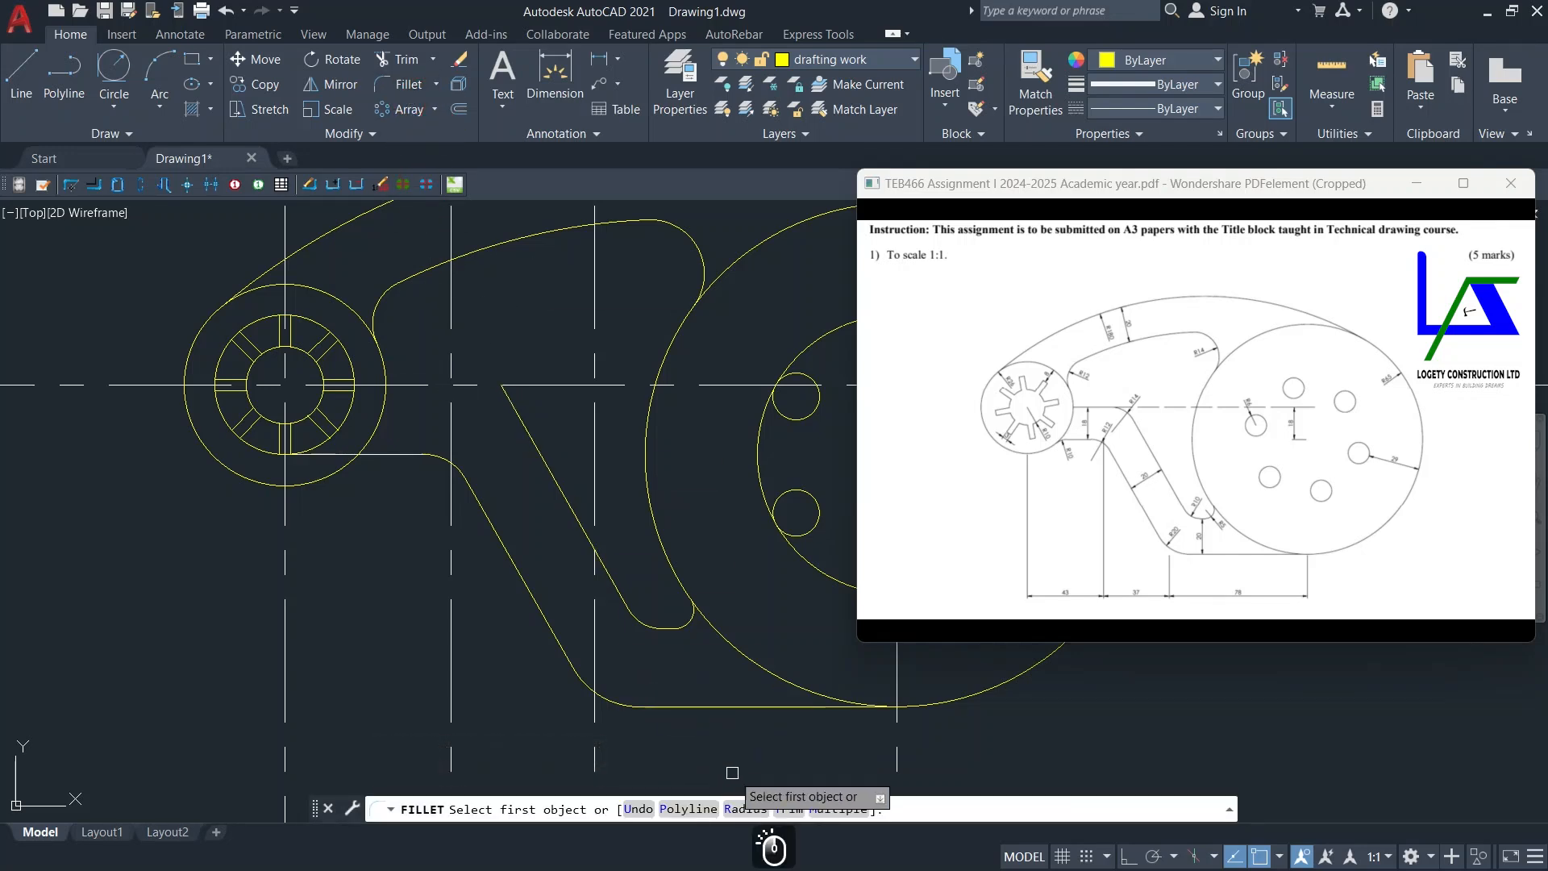
left_click(746, 809)
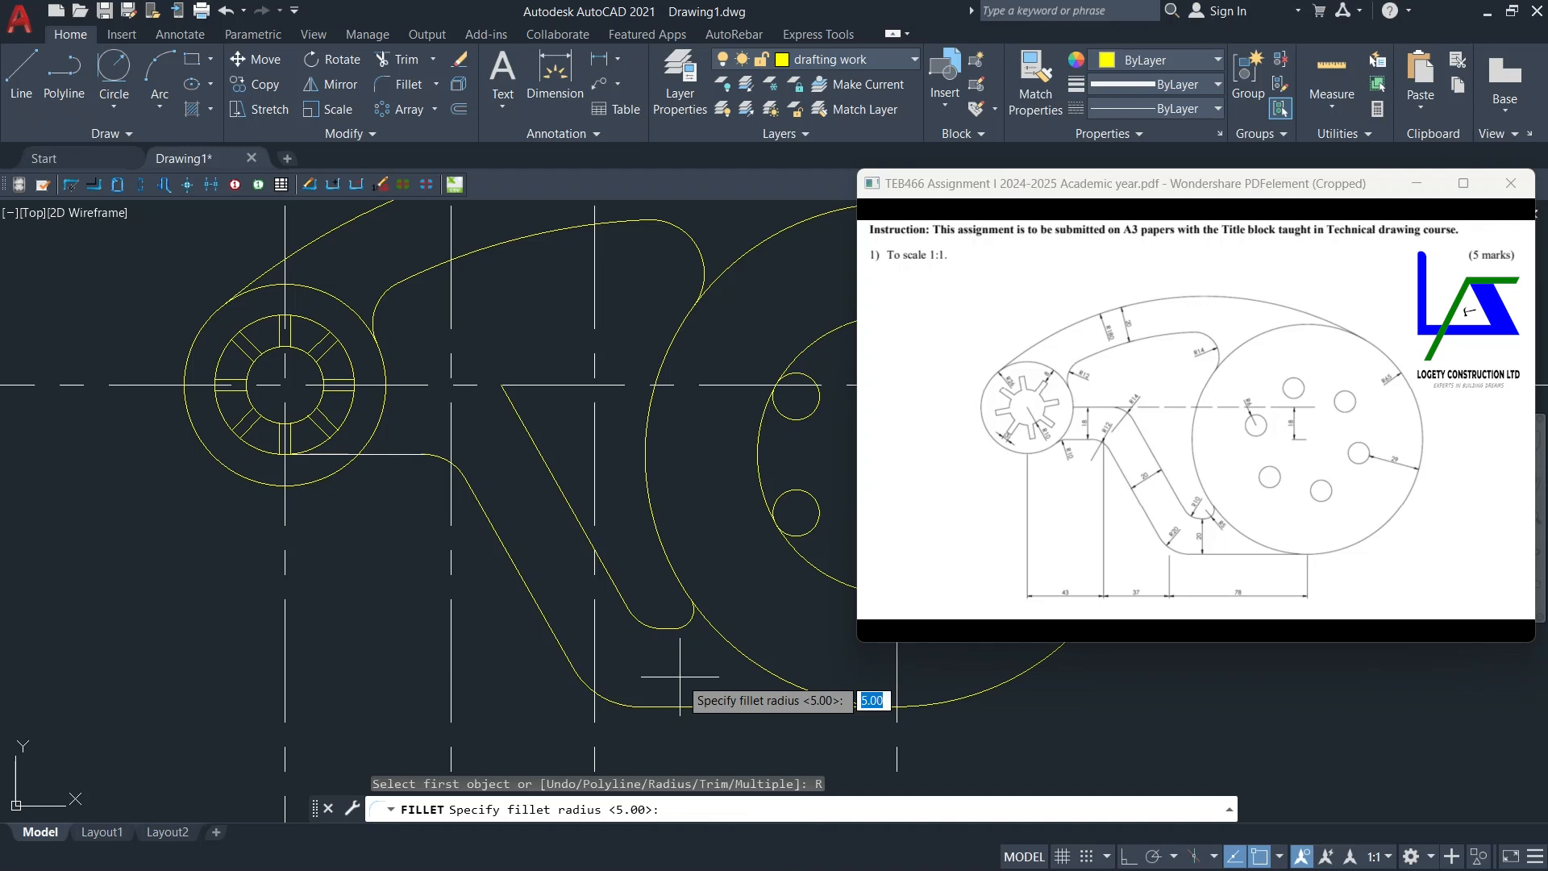
key("Return")
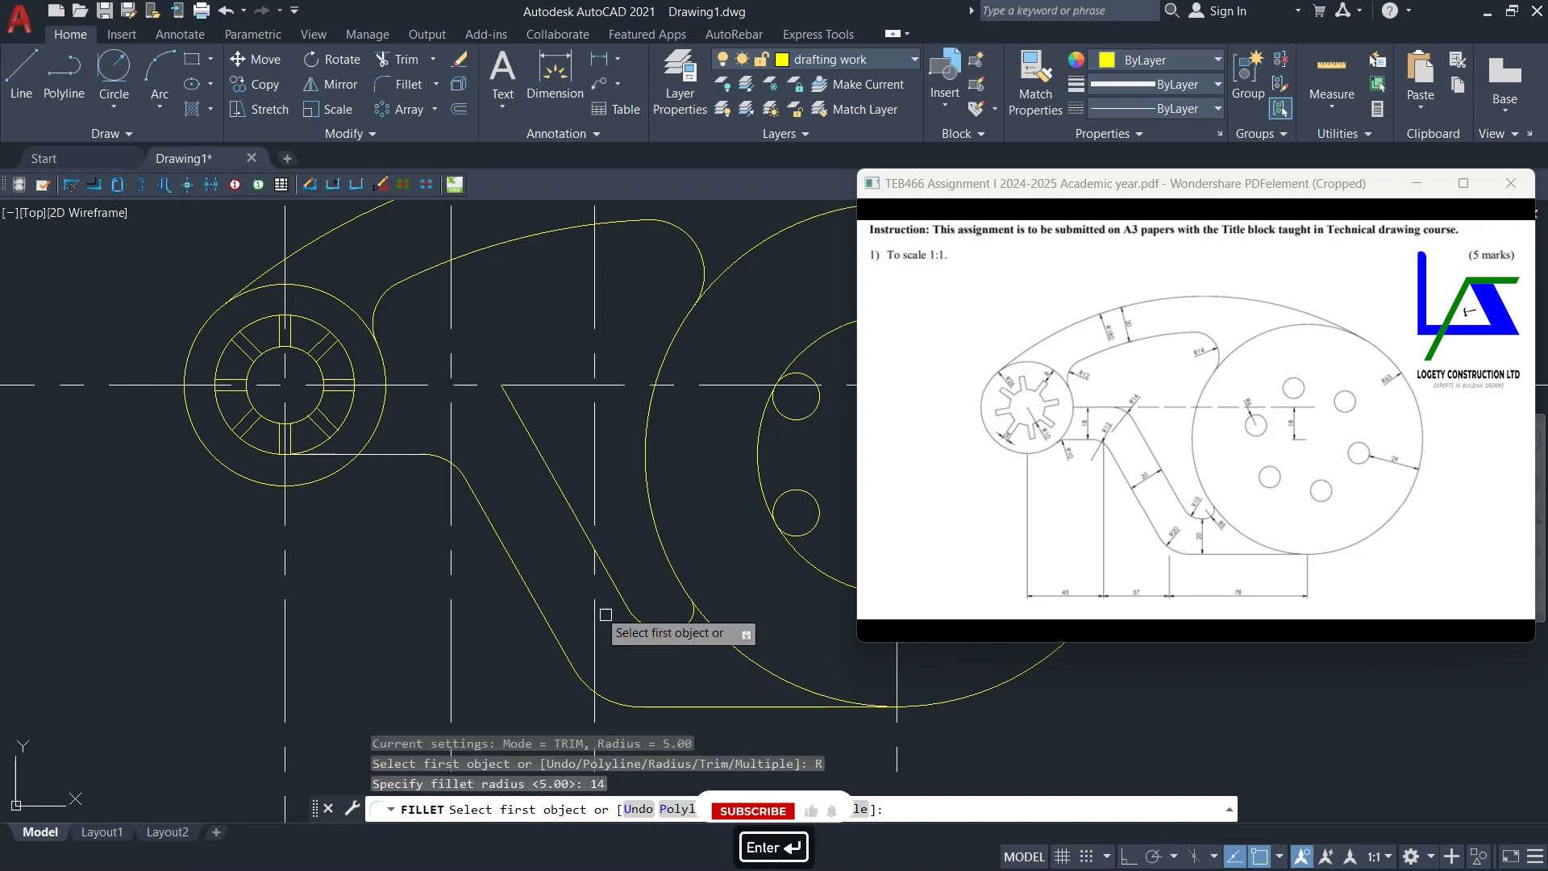
left_click(555, 482)
left_click(452, 386)
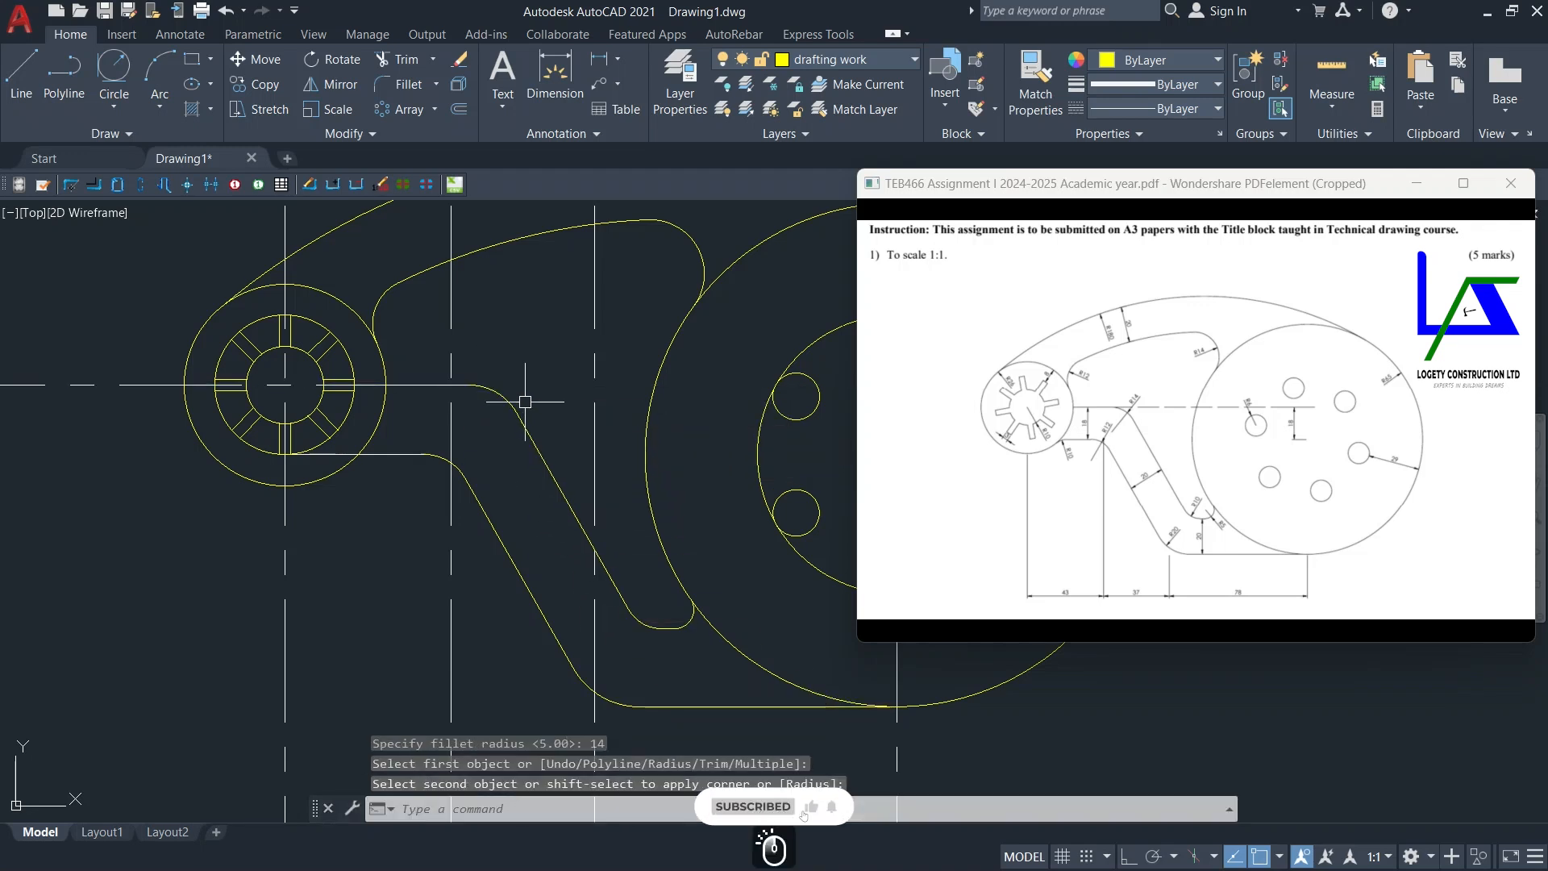
scroll(514, 444, "down", 2)
middle_click_drag(574, 471, 510, 456)
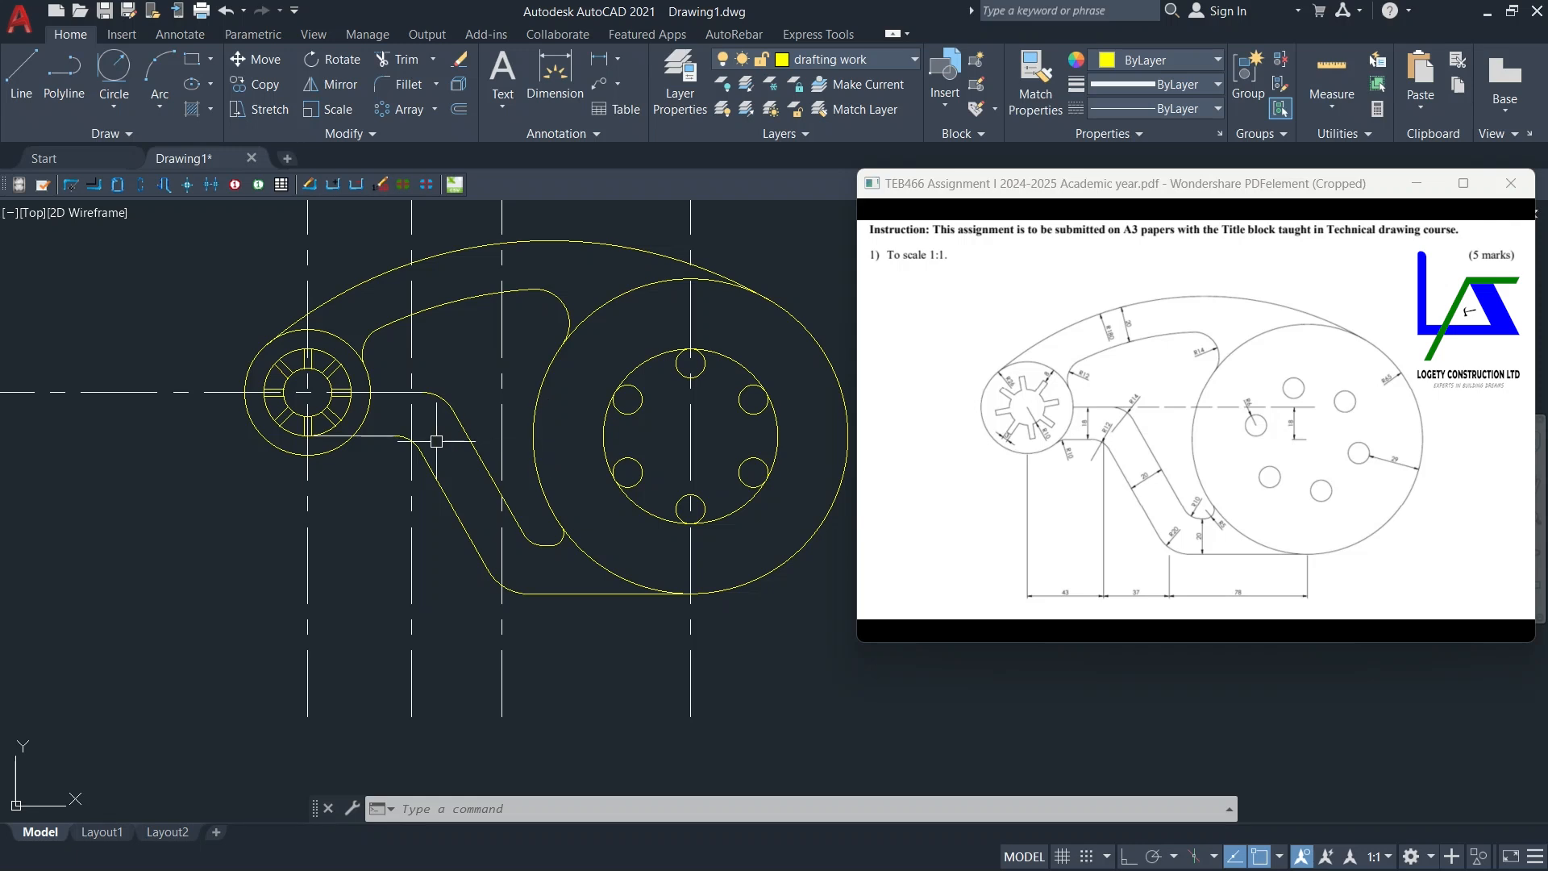
scroll(436, 441, "down", 2)
middle_click_drag(437, 441, 455, 444)
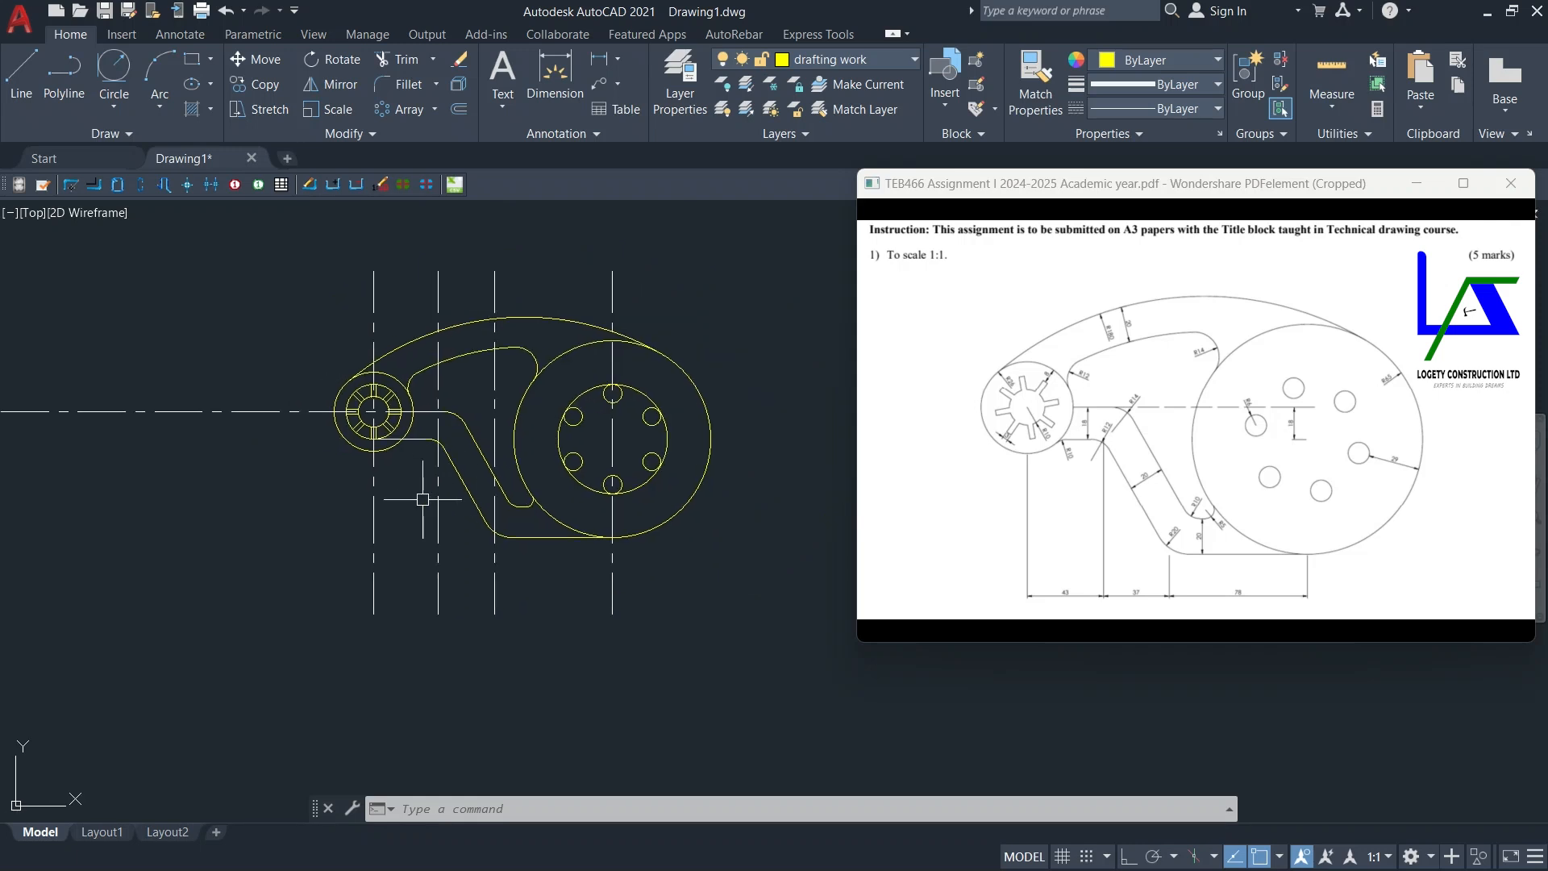
Step: Trim the piece of the horizontal centreline lying inside the small disc's outer ring
middle_click_drag(422, 500, 427, 492)
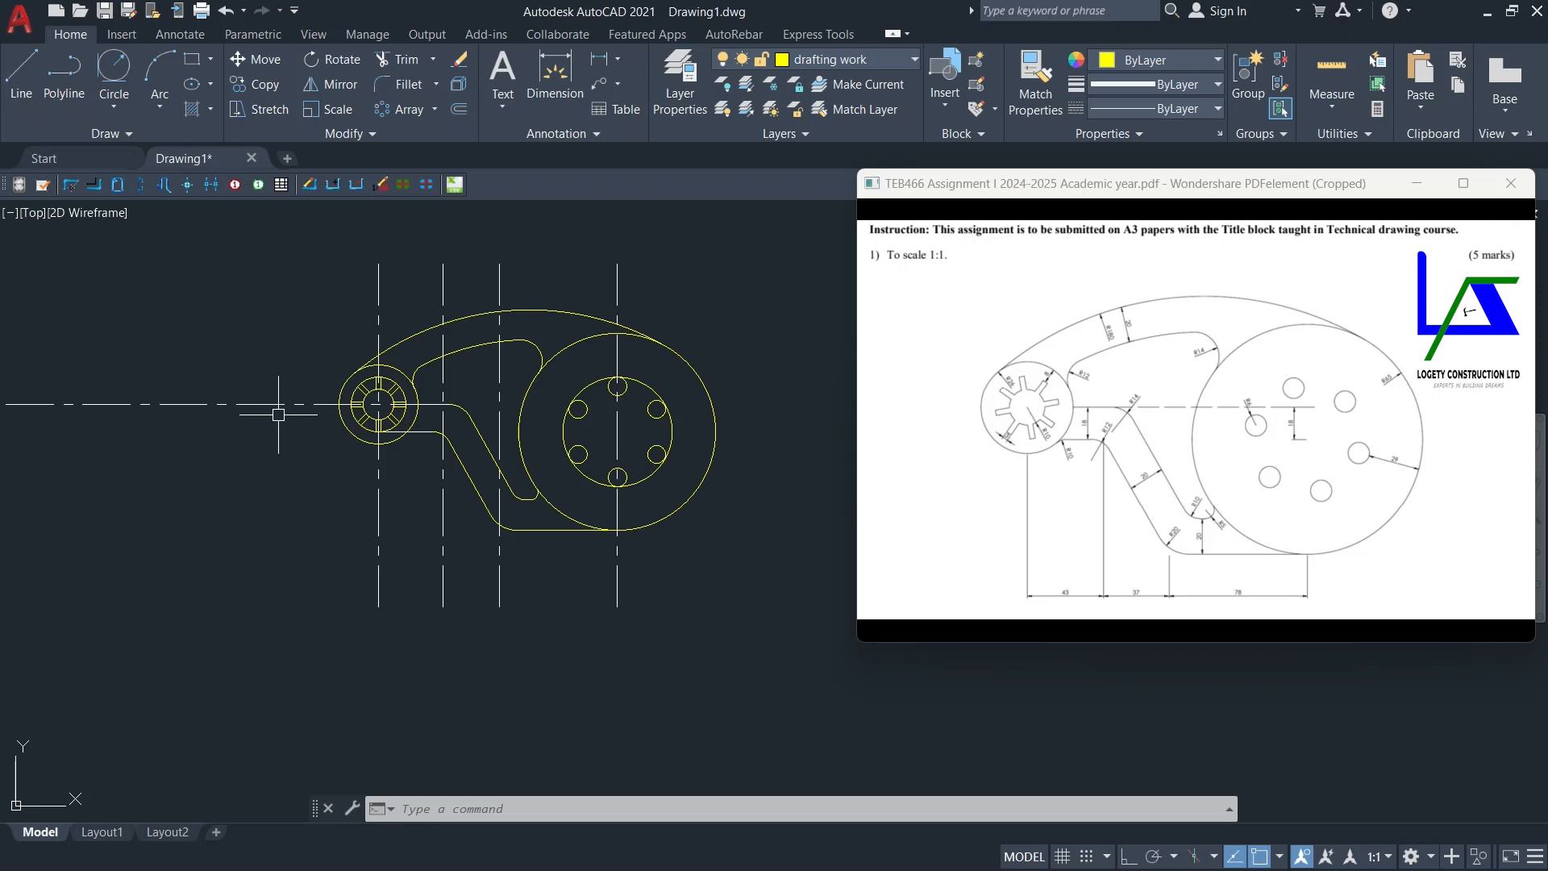
scroll(278, 405, "up", 2)
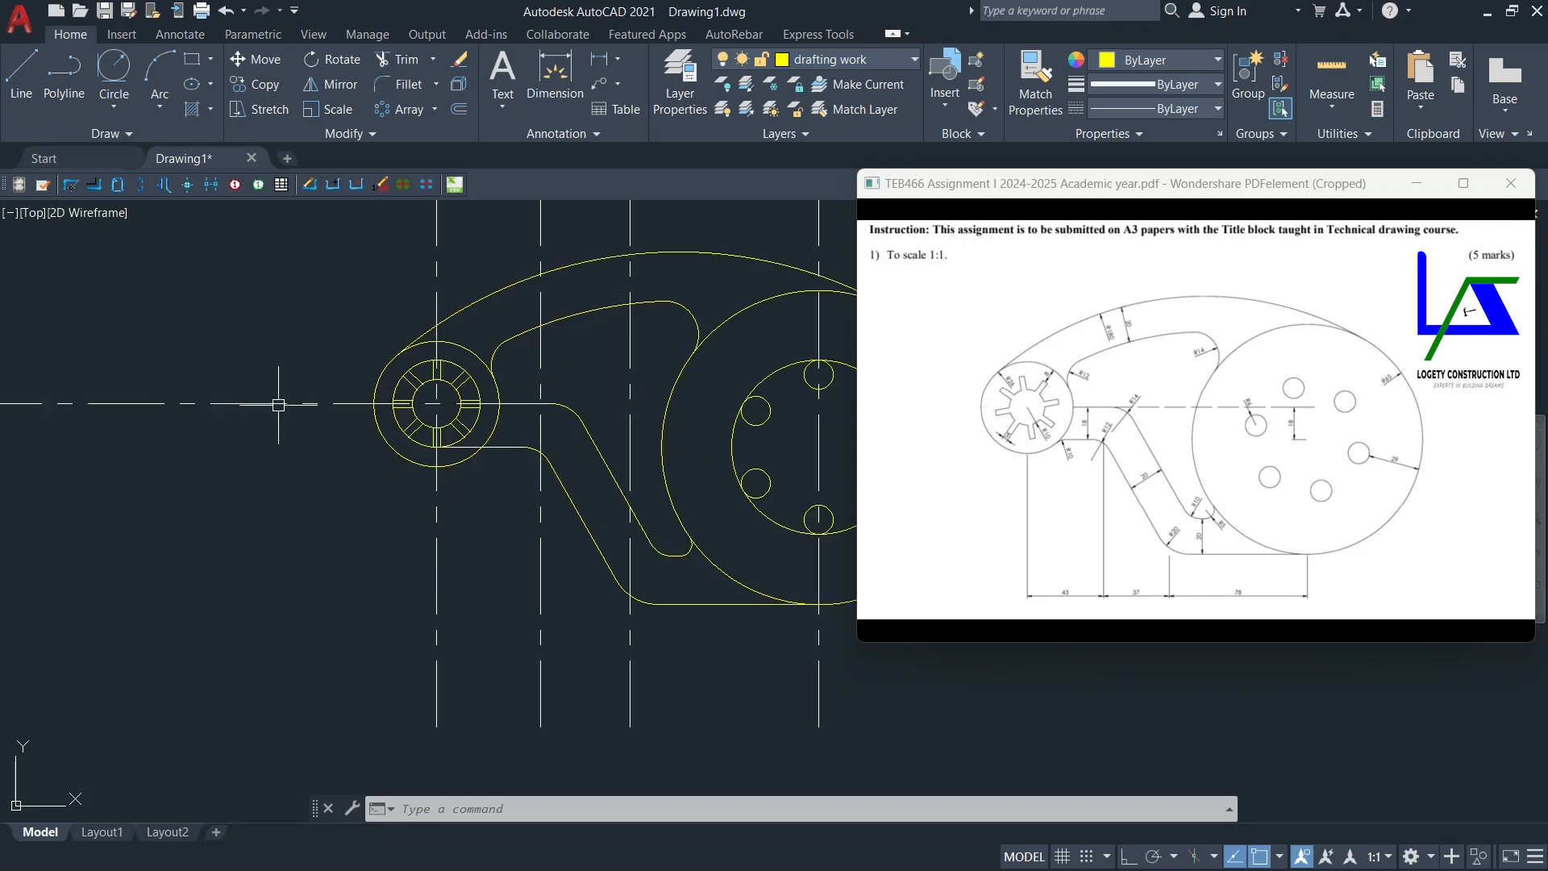
left_click(417, 72)
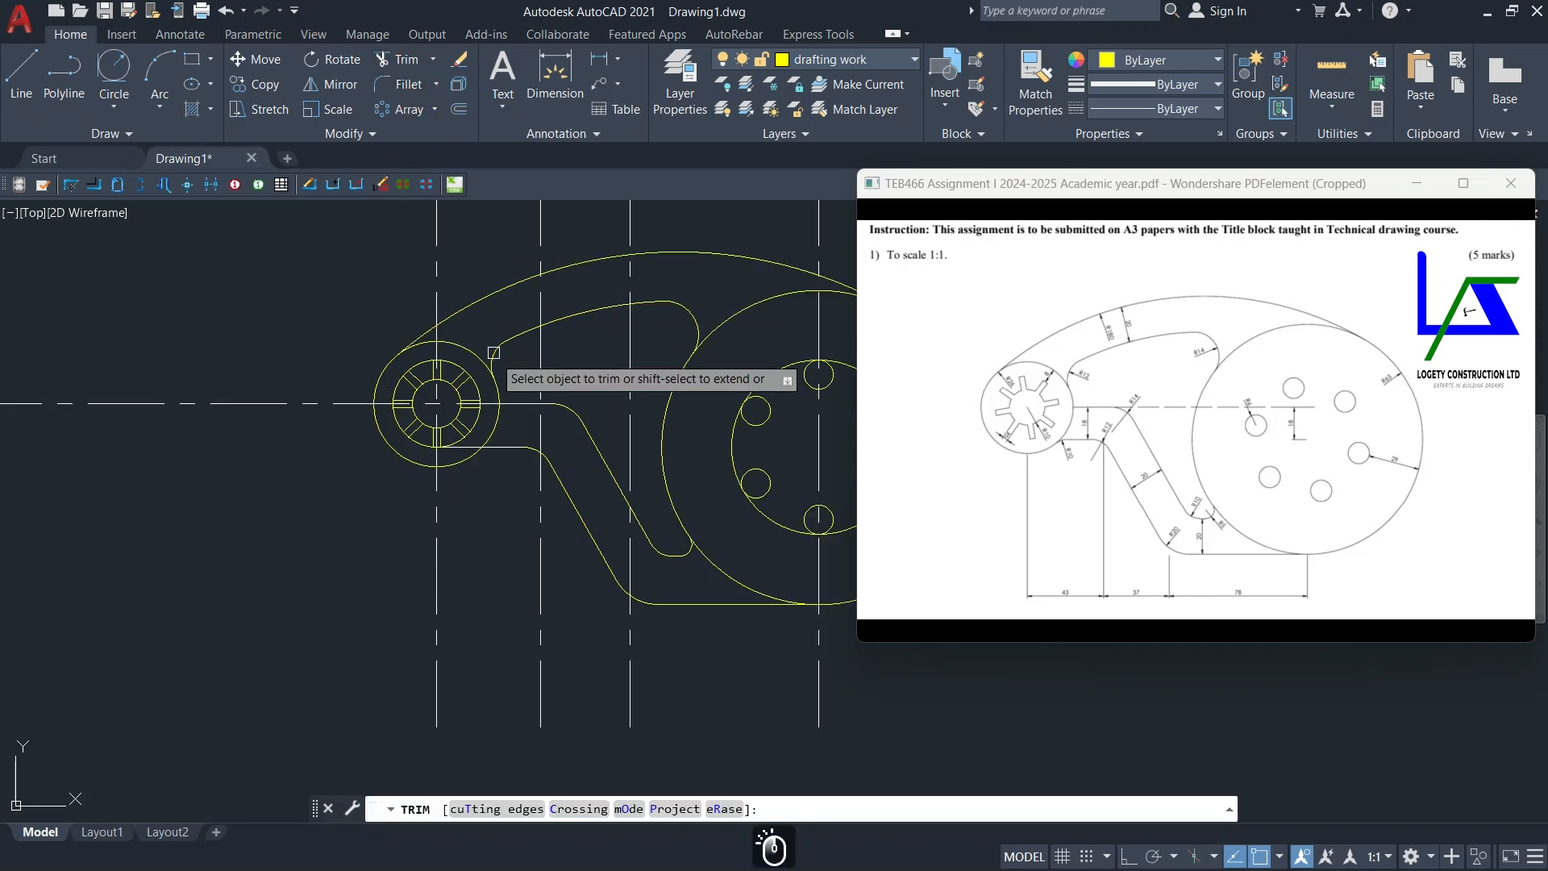
scroll(496, 423, "up", 4)
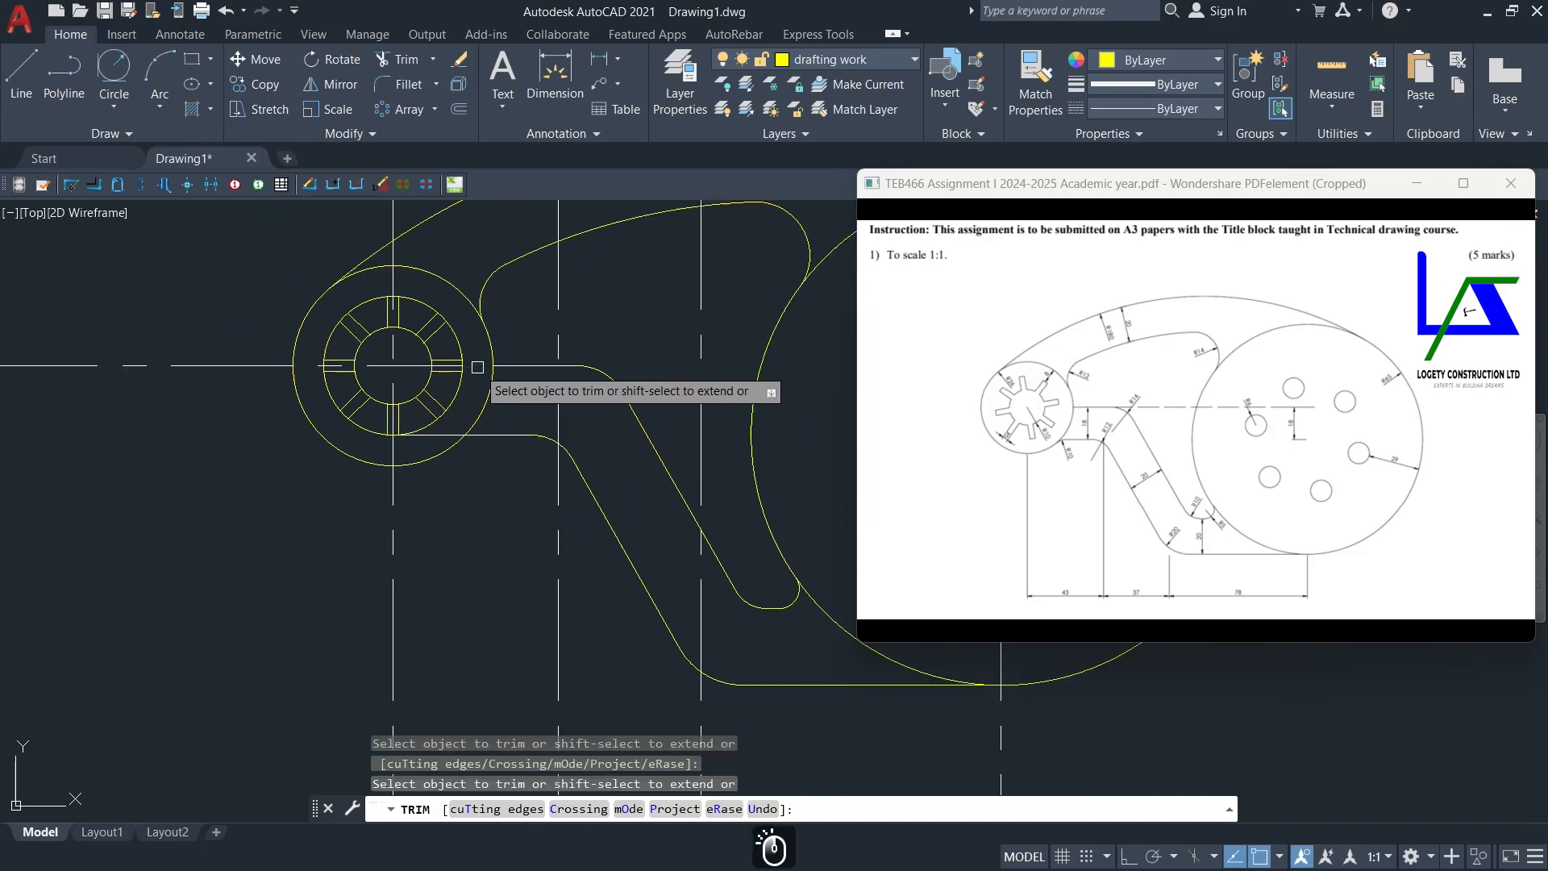
scroll(477, 367, "down", 4)
key("Escape")
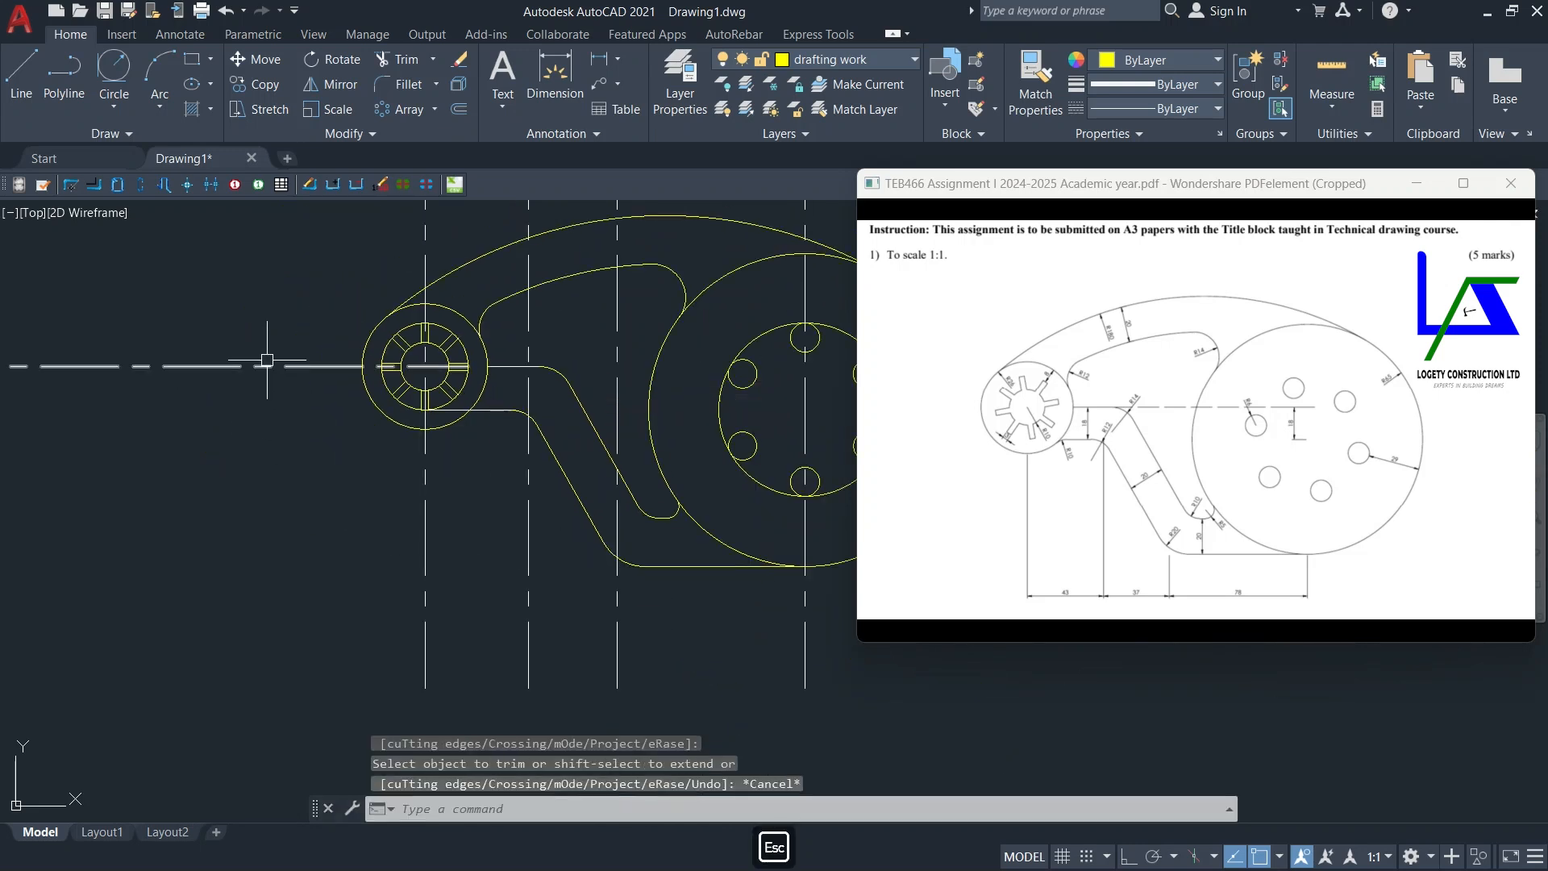
Step: Erase the leftover horizontal centreline extending outward through the small disc on the side away from the arm
left_click(271, 387)
left_click(271, 371)
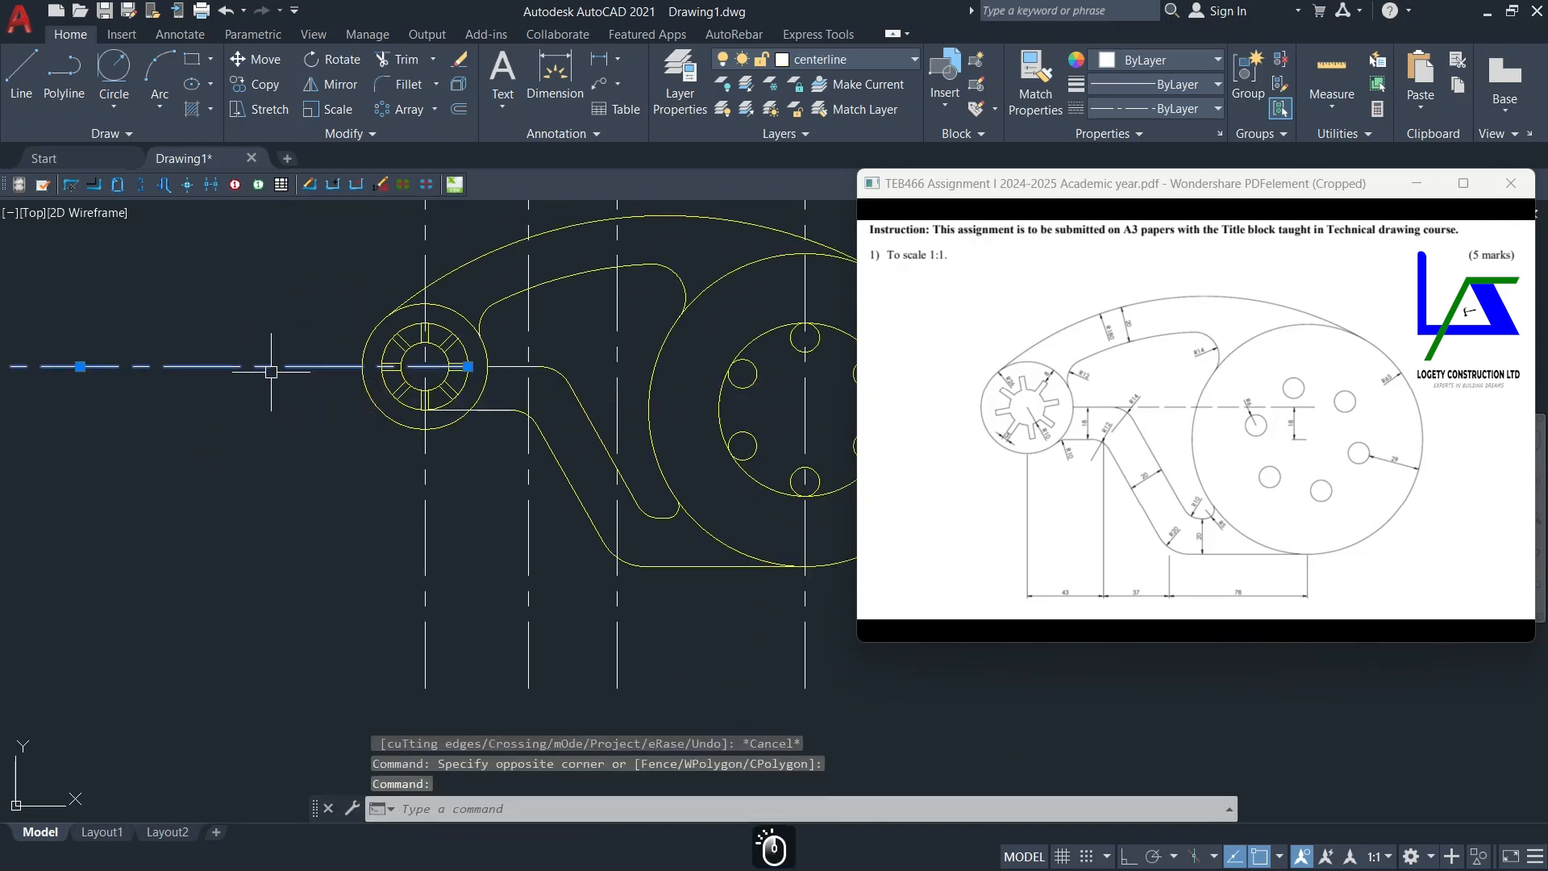
key("Delete")
Step: Erase the vertical centreline through the small disc and the two vertical construction centrelines crossing the arm
scroll(321, 522, "down", 2)
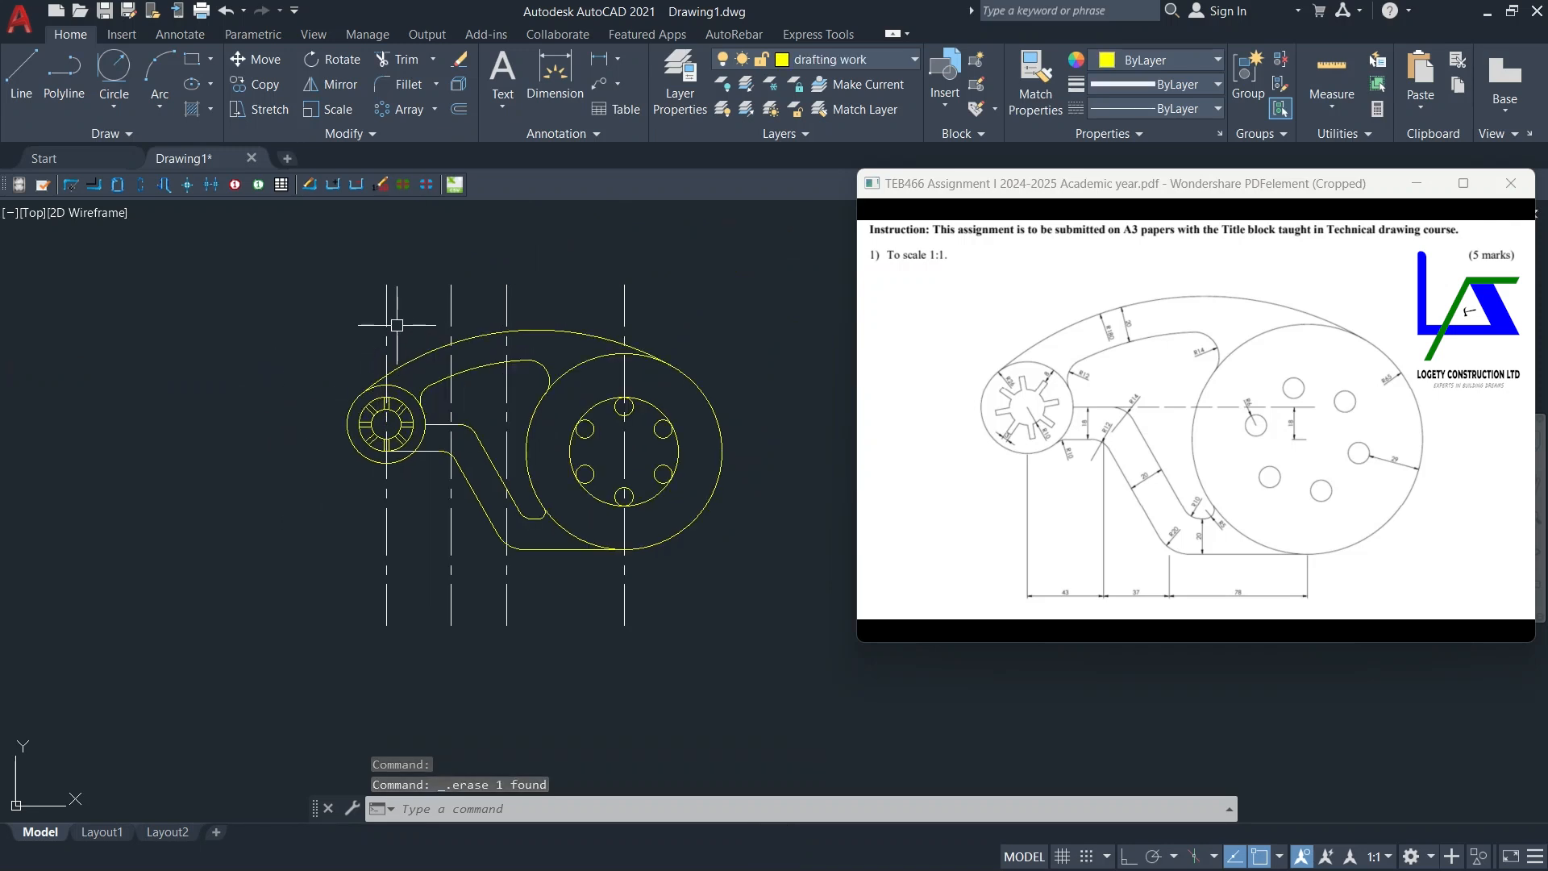
left_click(386, 316)
key("Delete")
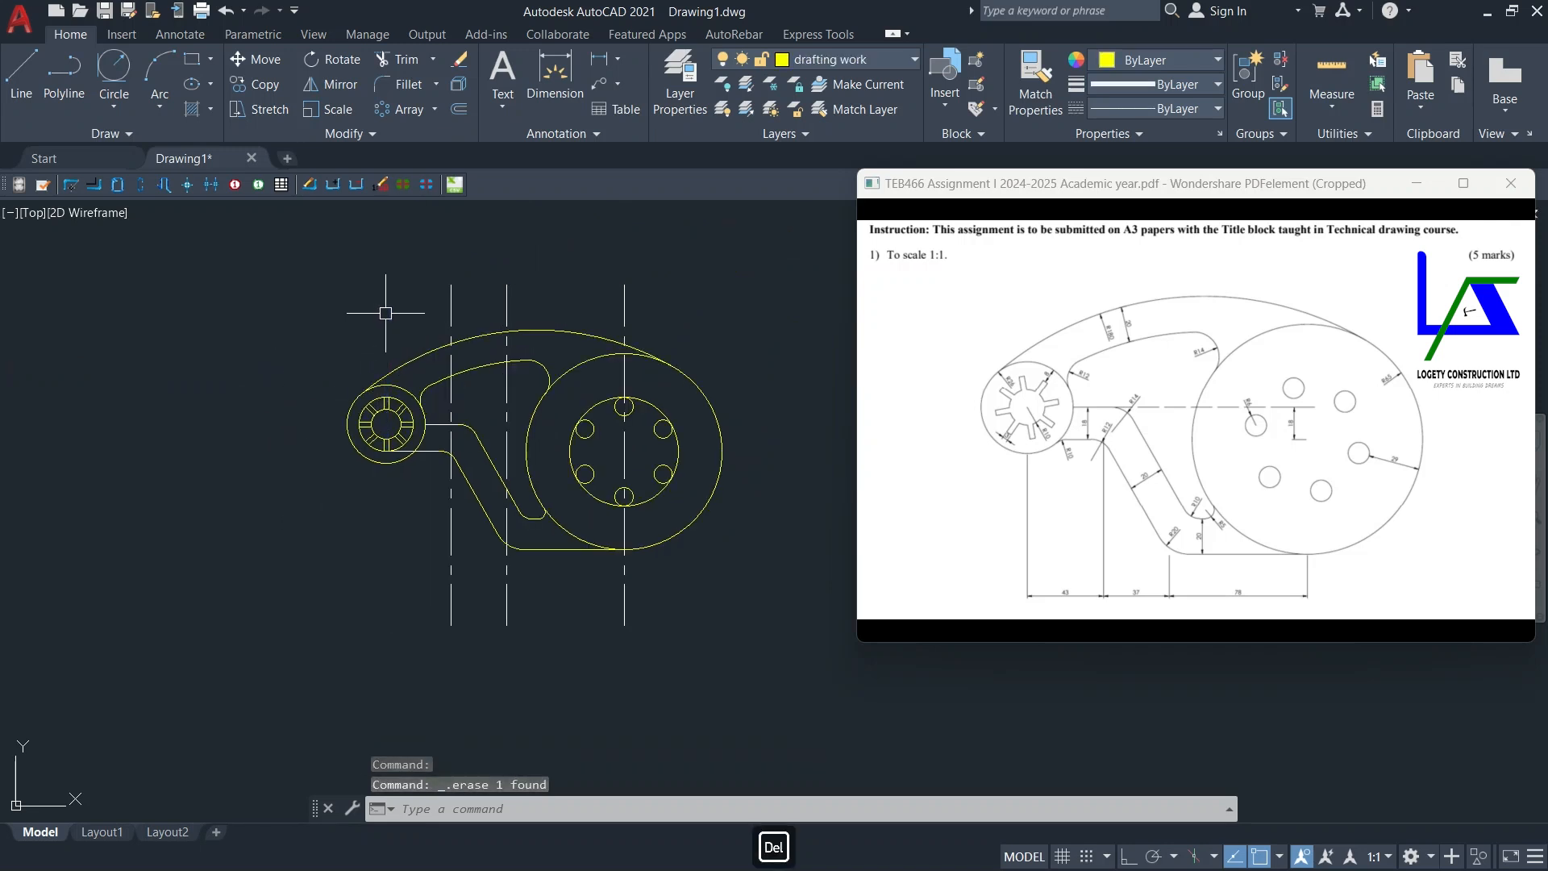
left_click(445, 309)
key("Delete")
left_click(506, 311)
middle_click_drag(534, 298, 494, 295)
key("Delete")
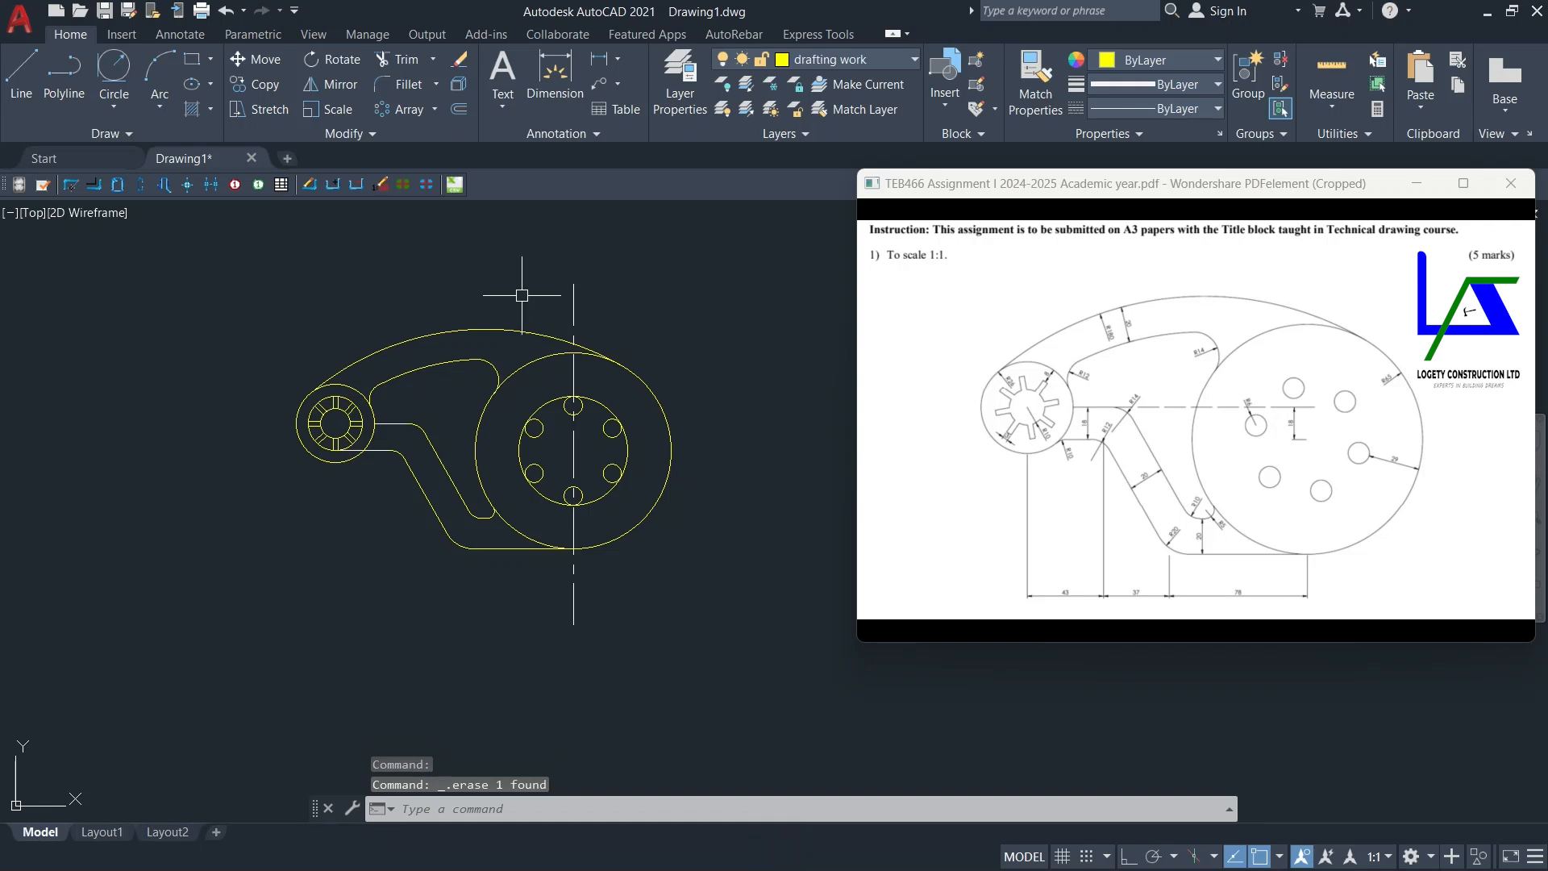
scroll(404, 432, "up", 3)
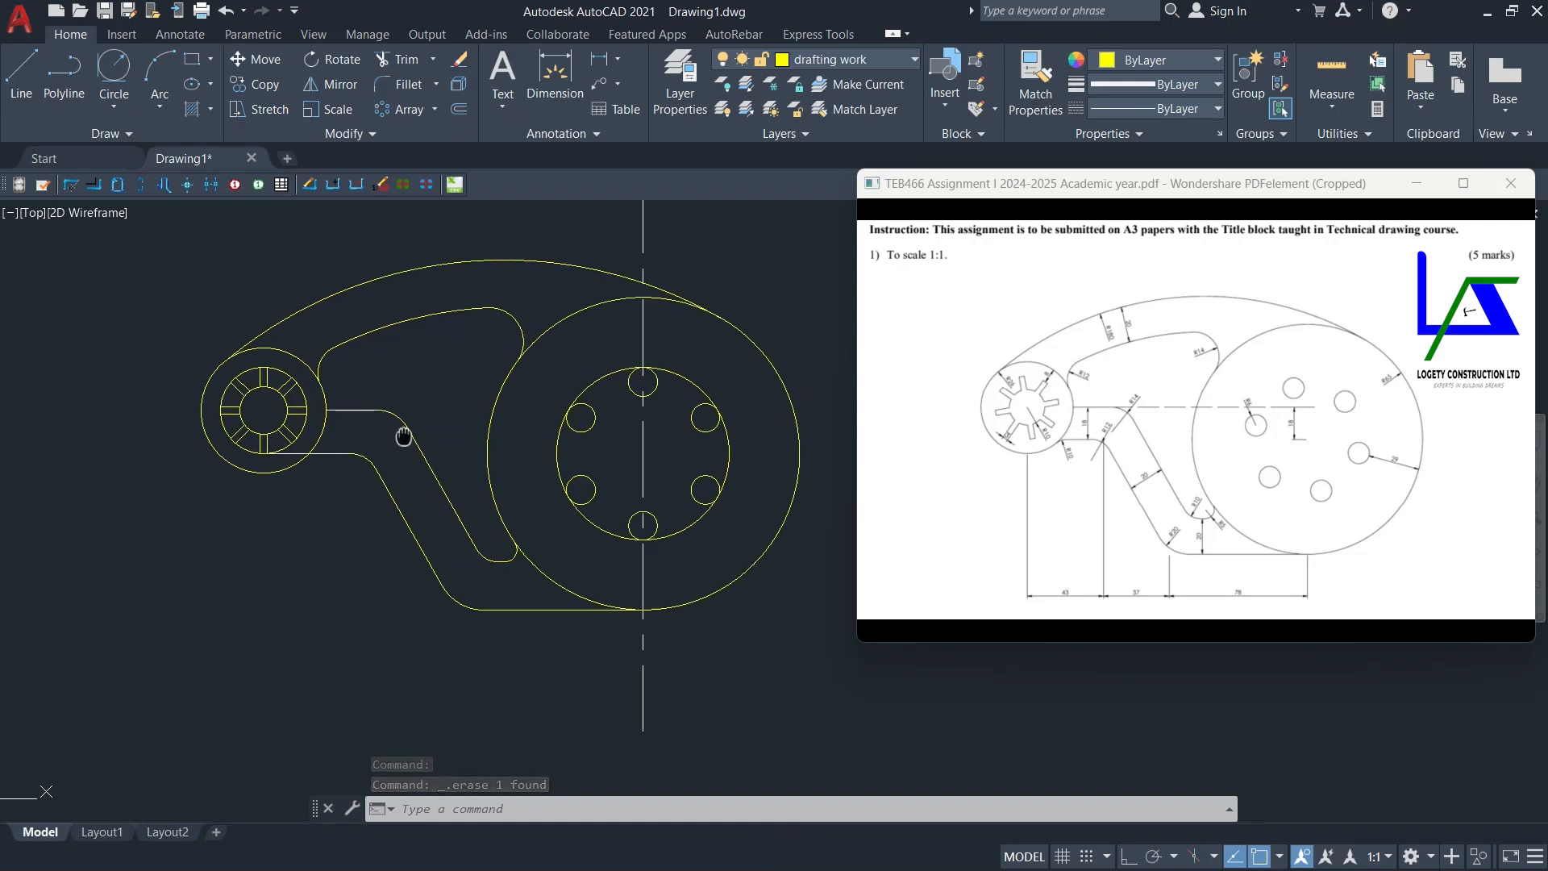
left_click(367, 411)
mouse_move(379, 412)
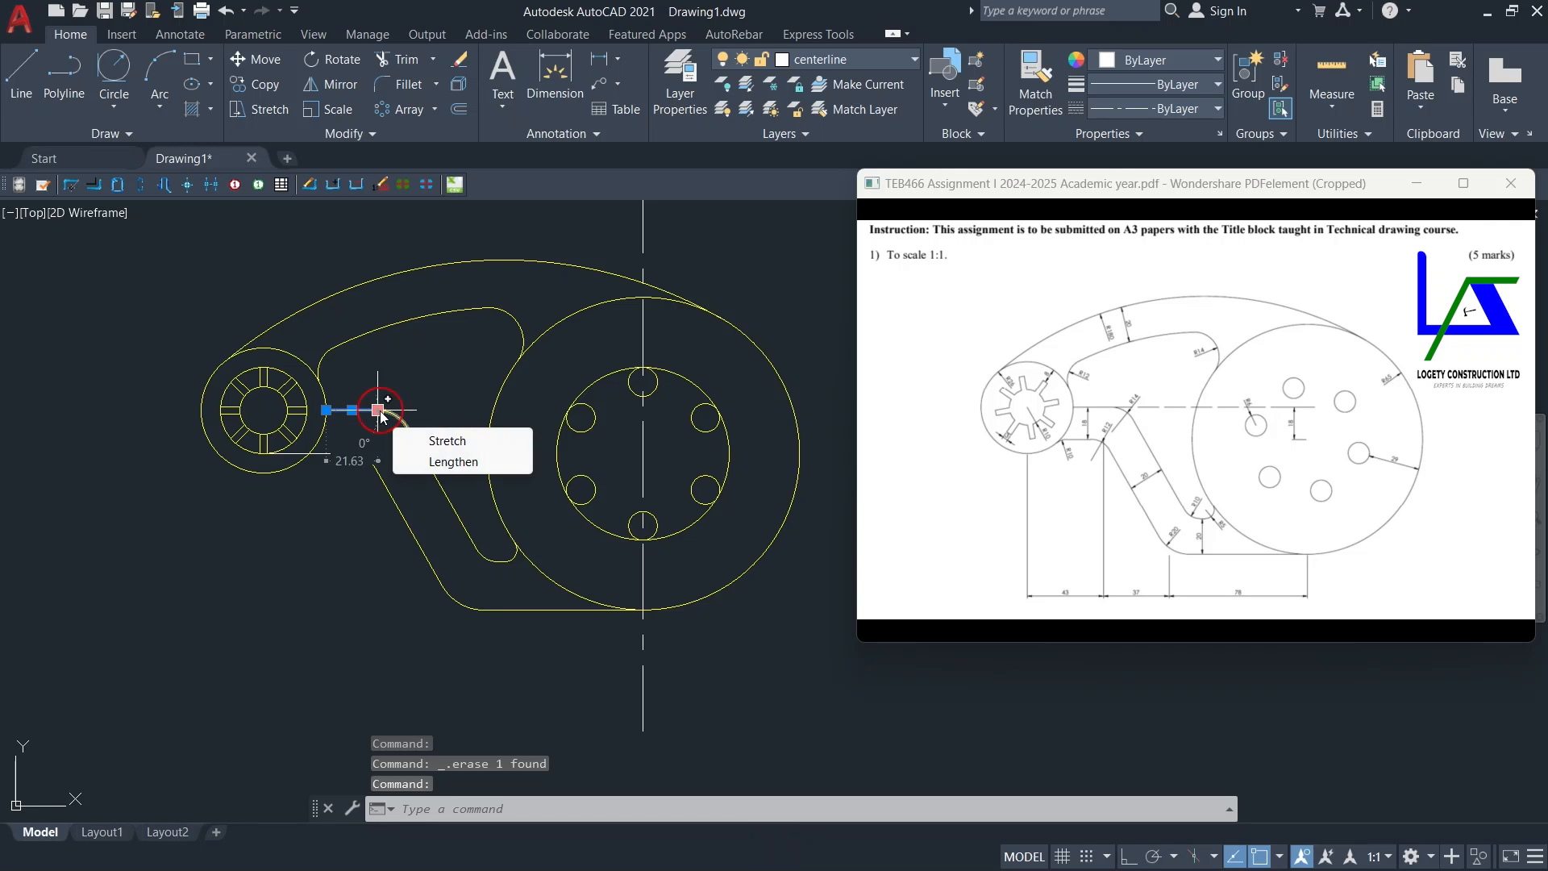
middle_click_drag(409, 396, 383, 395)
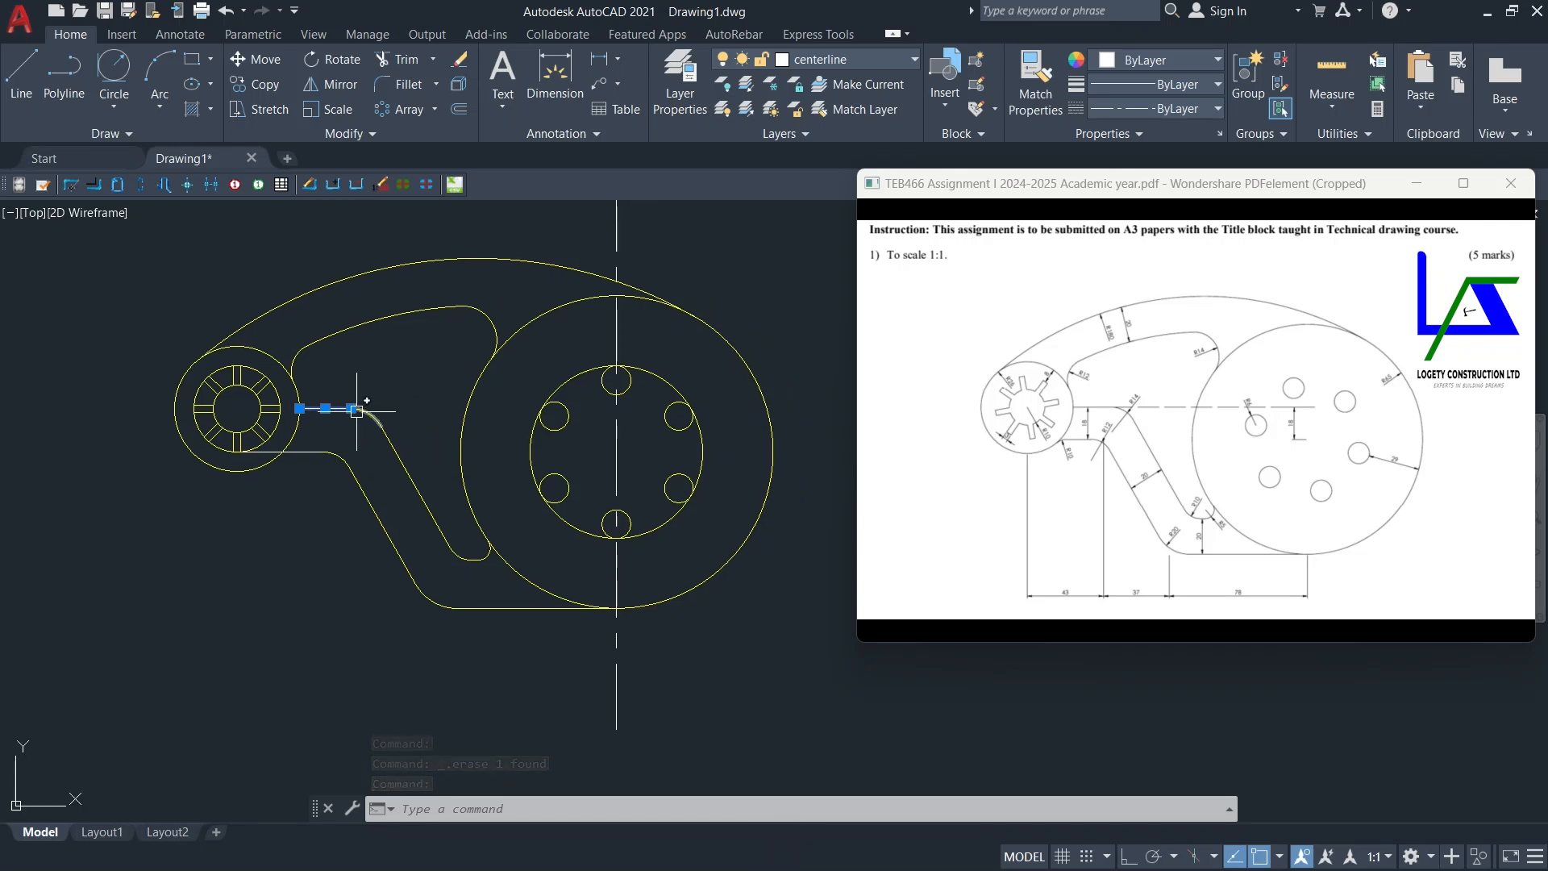
key("Escape")
key("Escape")
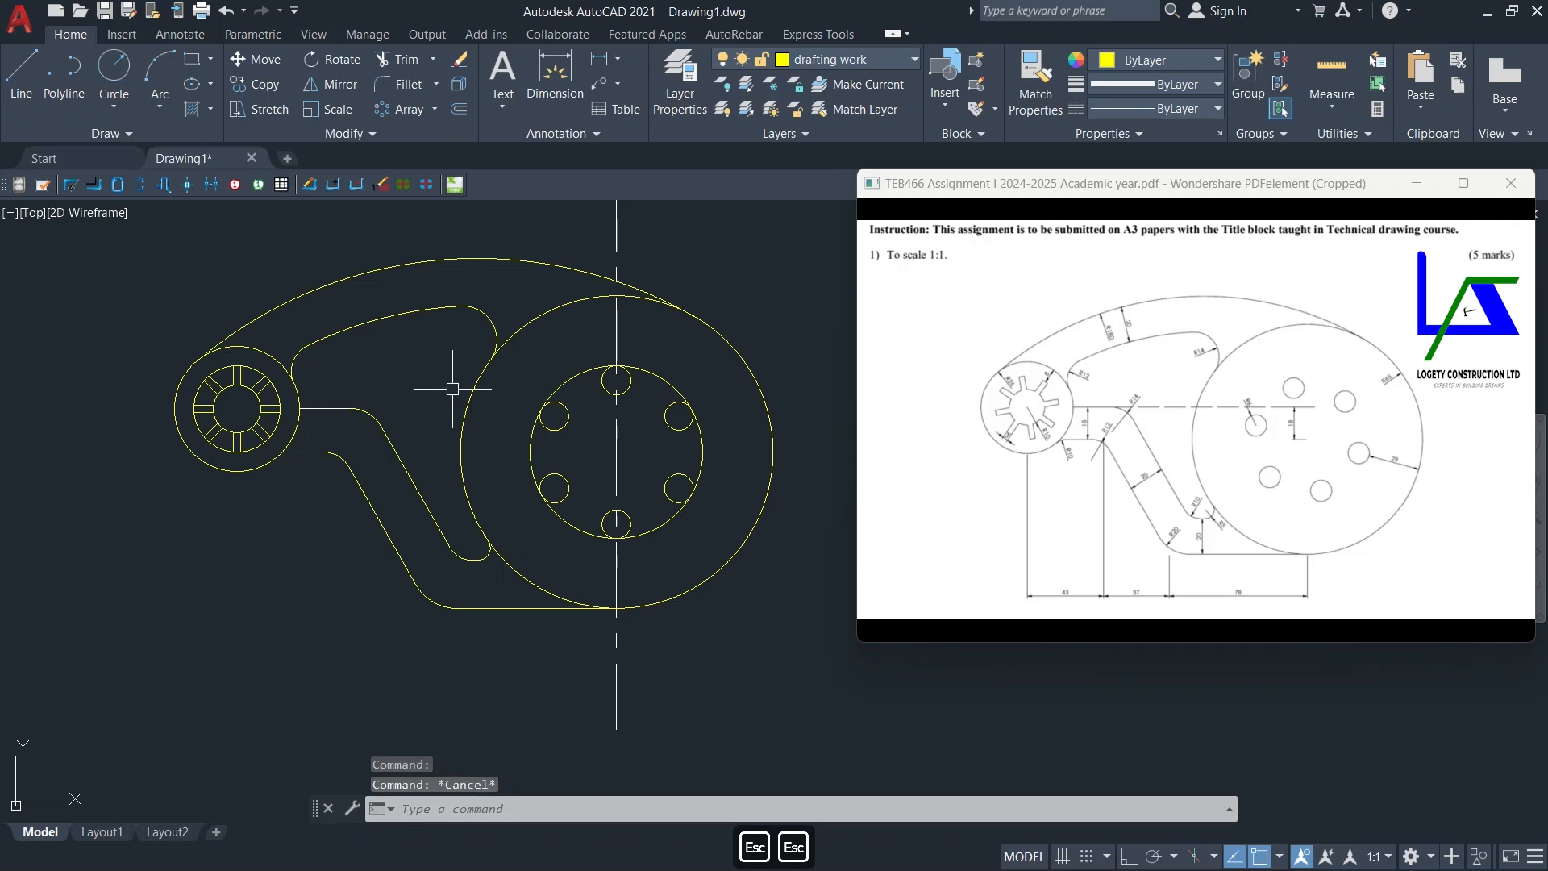
Step: On the centerline layer with Ortho on, draw a horizontal line about 117 mm long from the arm's upper fillet start past the large disc's vertical centreline
left_click(819, 60)
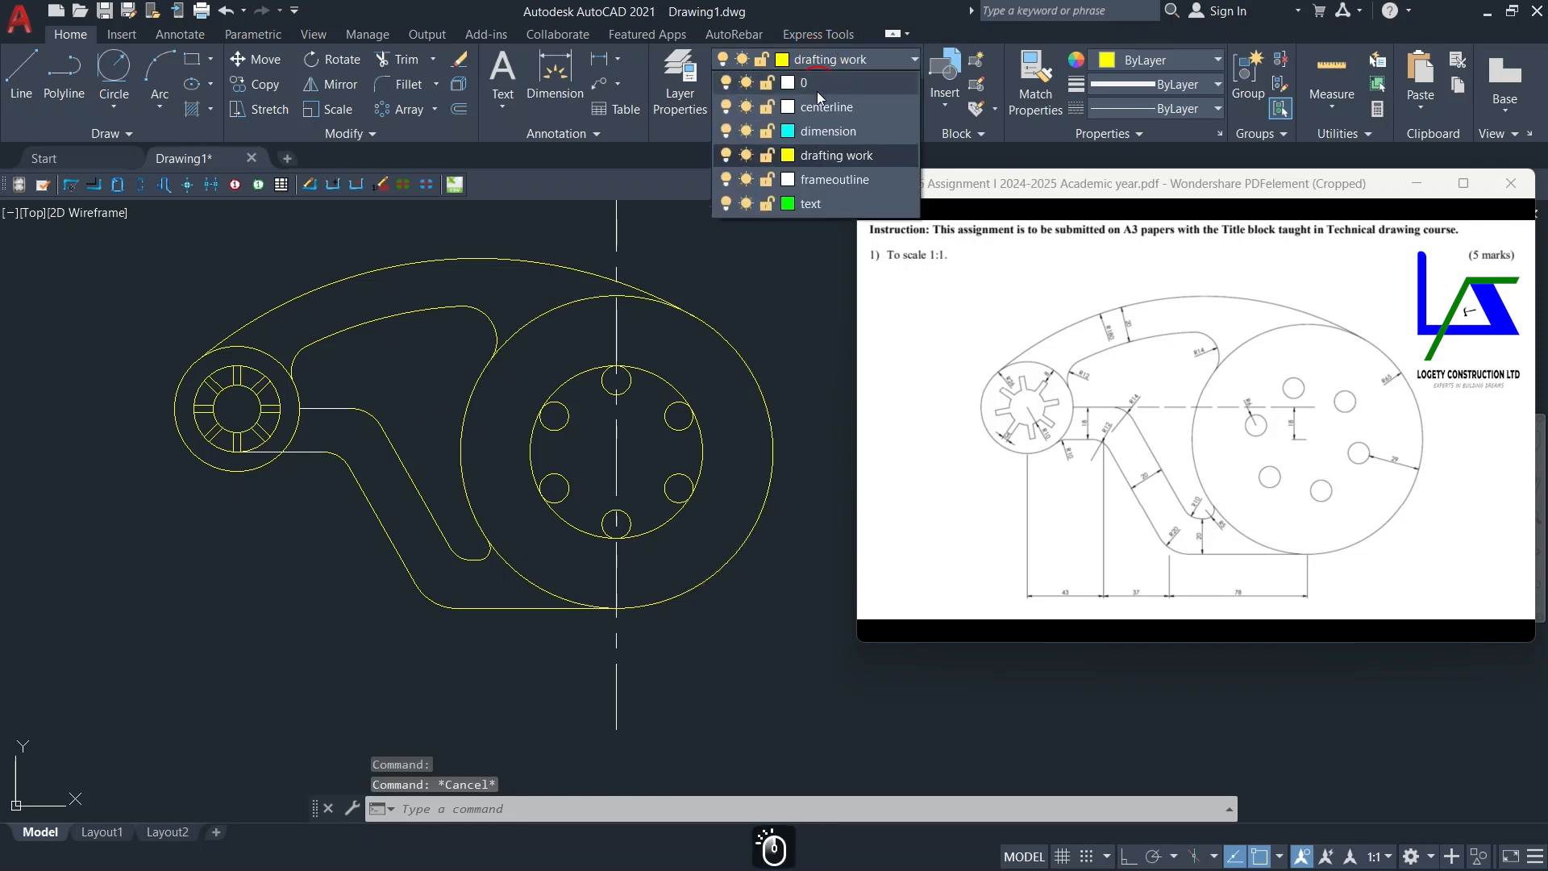
left_click(816, 106)
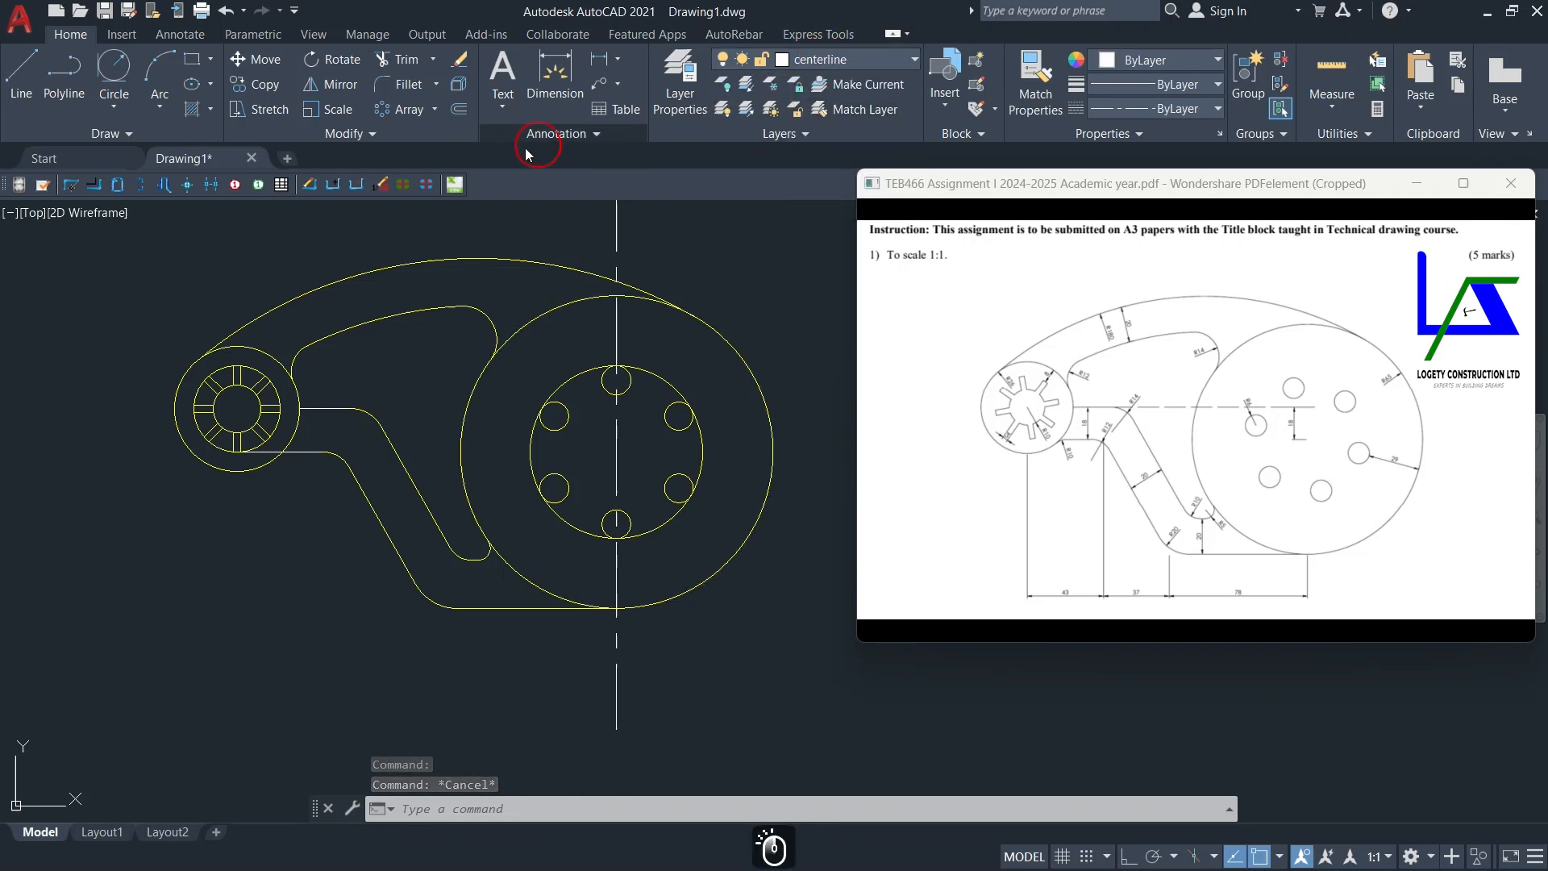
left_click(30, 95)
scroll(363, 428, "up", 1)
left_click(352, 409)
scroll(403, 411, "up", 1)
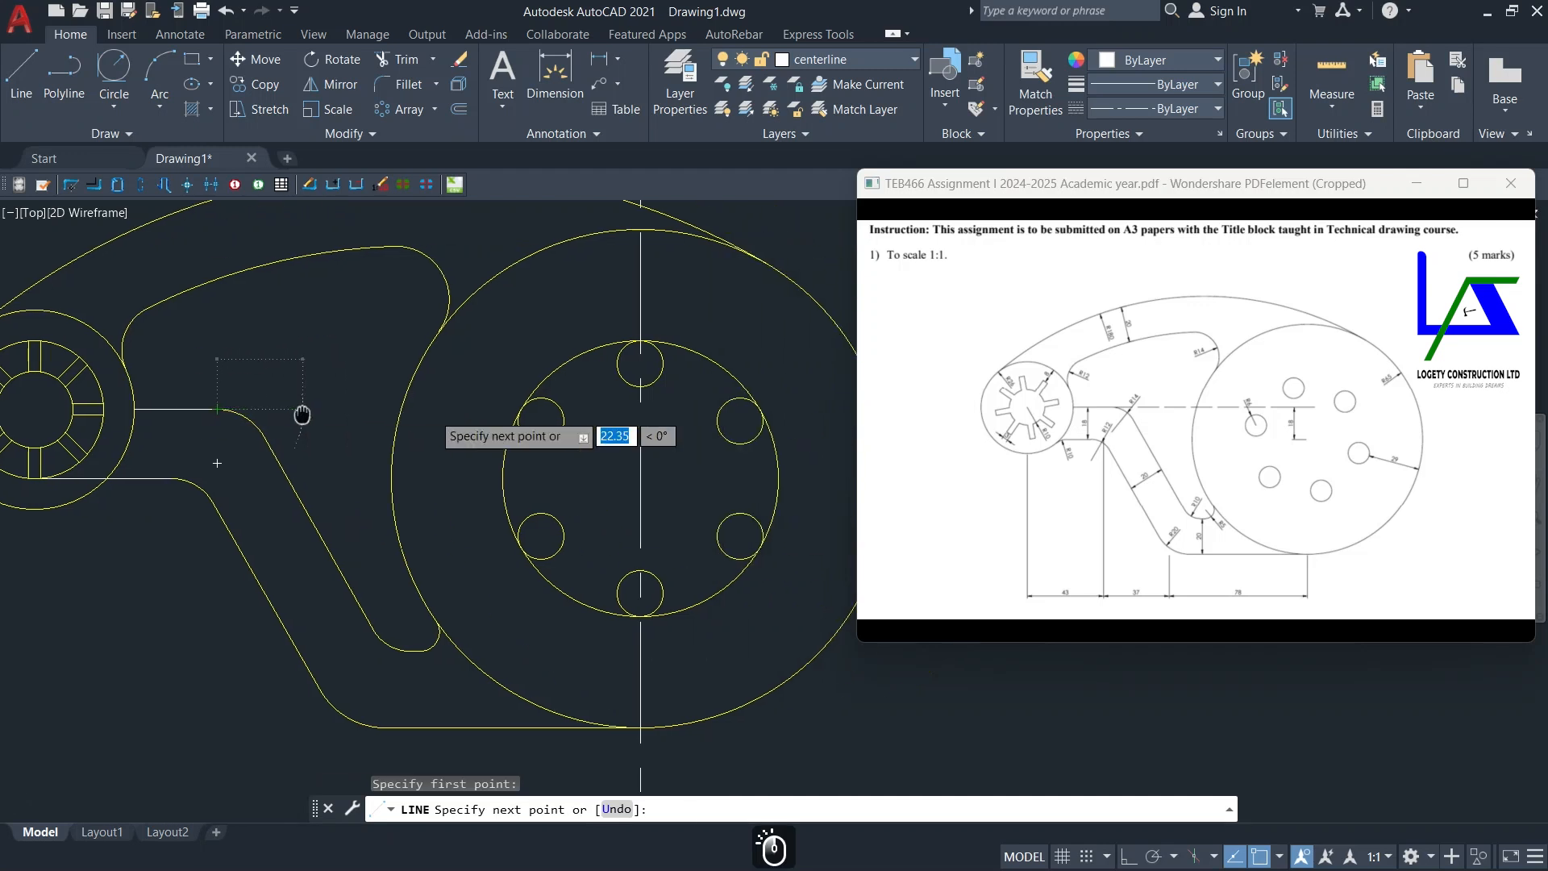
middle_click_drag(303, 413, 301, 413)
left_click(1128, 857)
middle_click_drag(446, 428, 293, 423)
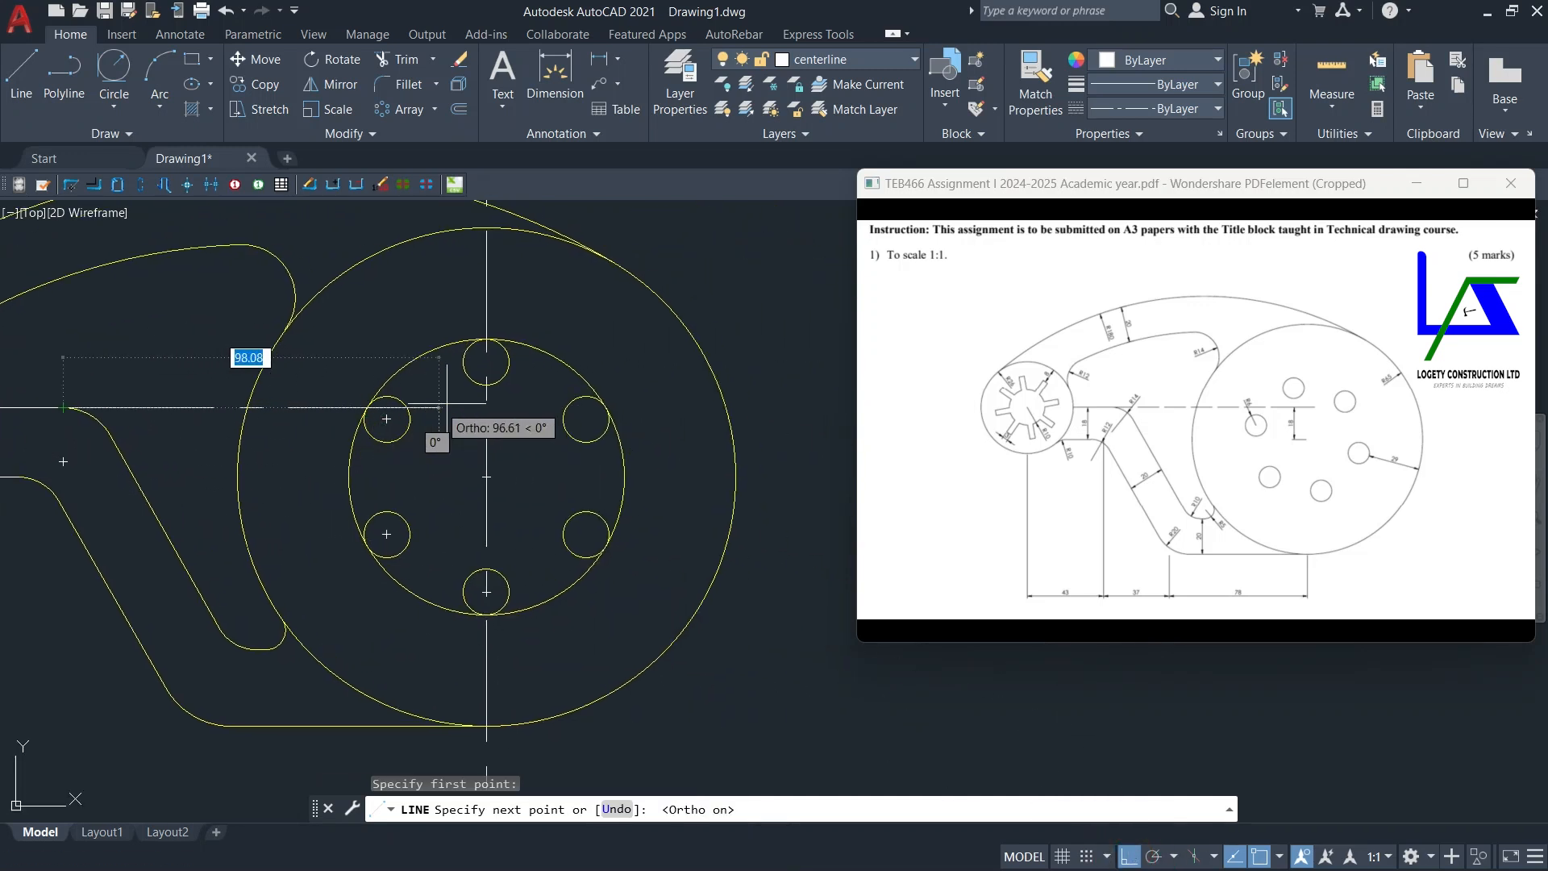
scroll(510, 408, "up", 2)
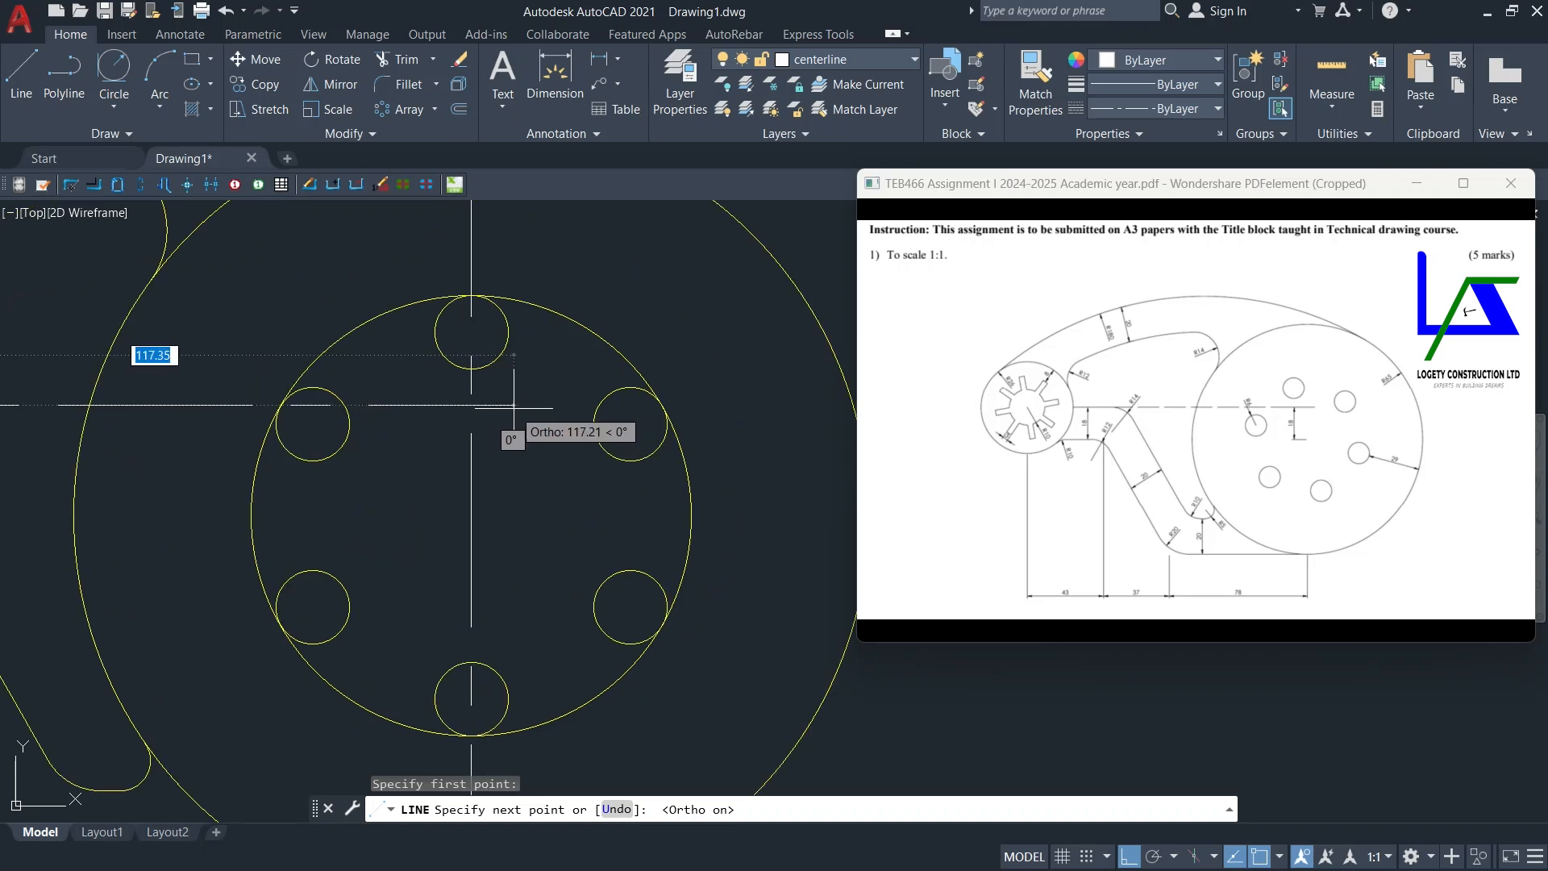
left_click(520, 405)
key("Escape")
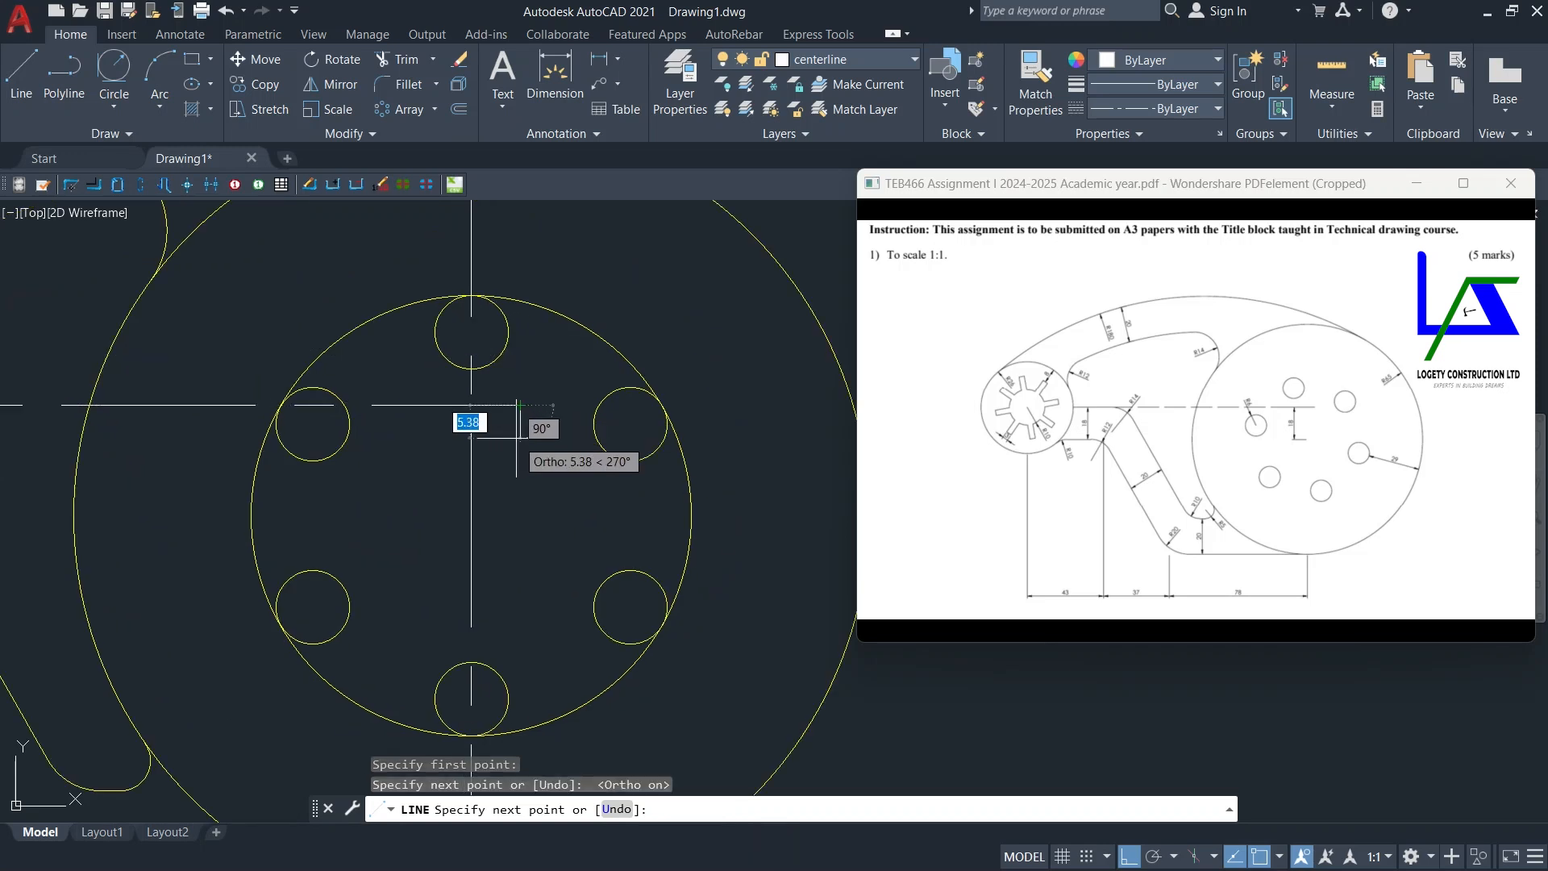
Step: Start the Rotate command and turn on polar tracking with 30° increments
scroll(533, 454, "down", 4)
middle_click_drag(531, 483, 522, 454)
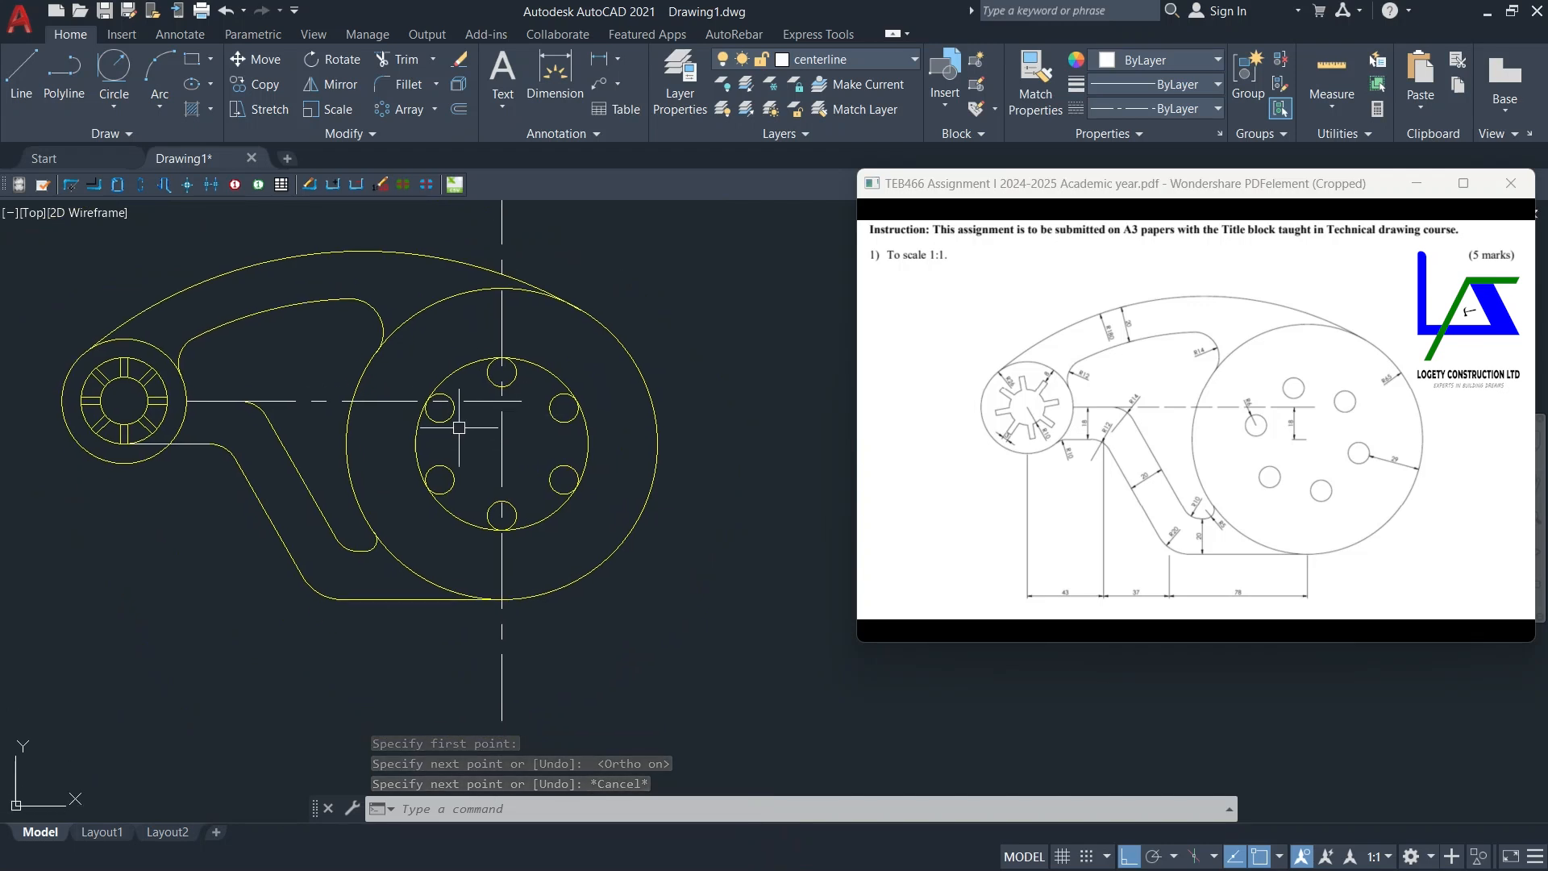
scroll(459, 428, "up", 2)
middle_click_drag(478, 428, 467, 432)
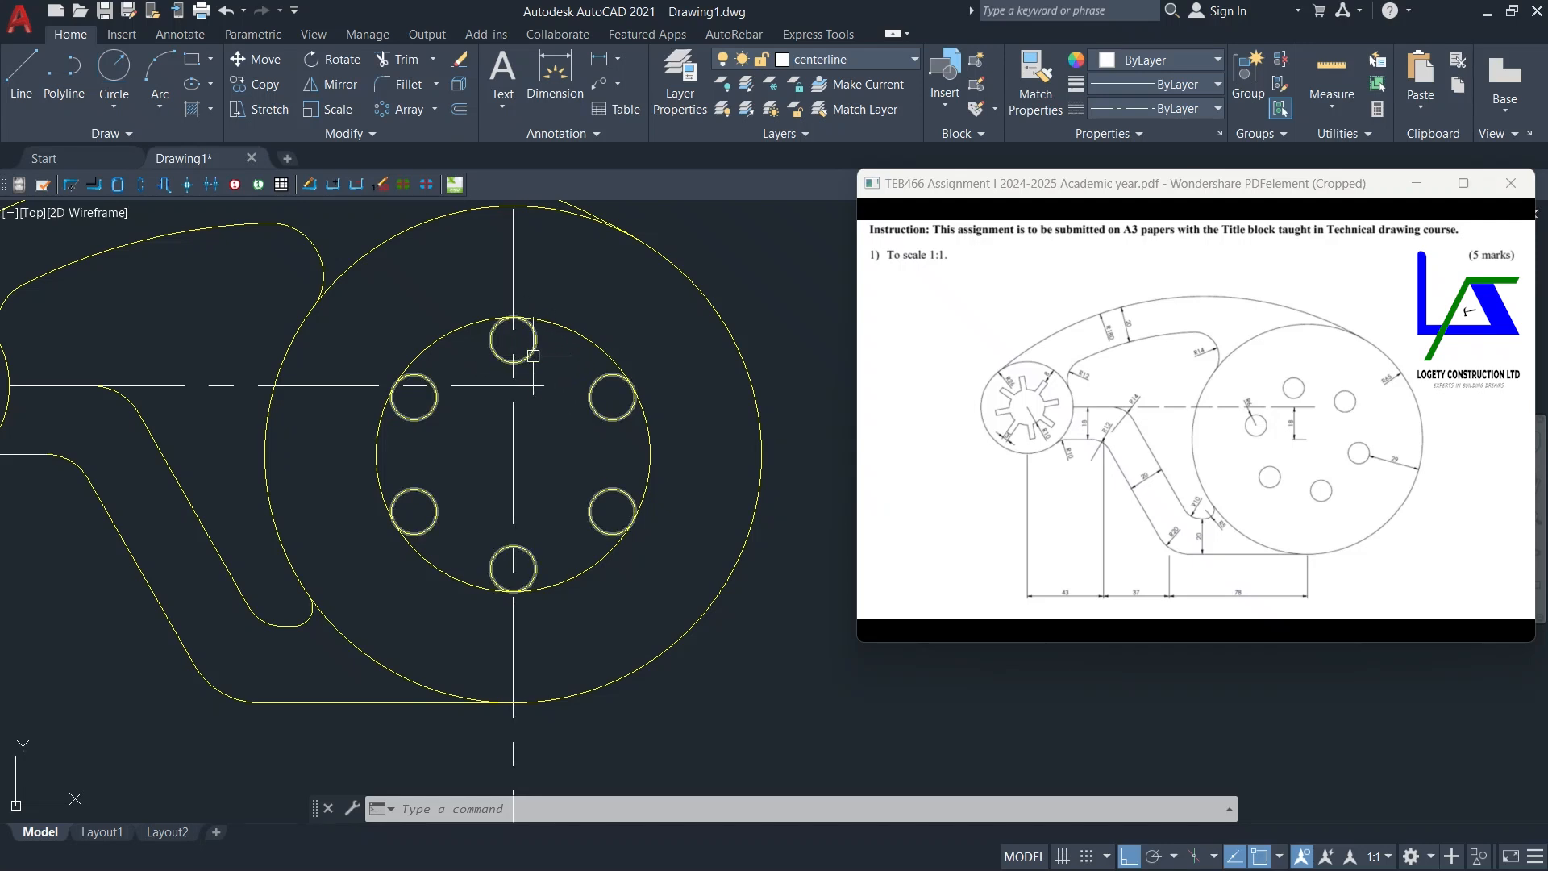
left_click(358, 65)
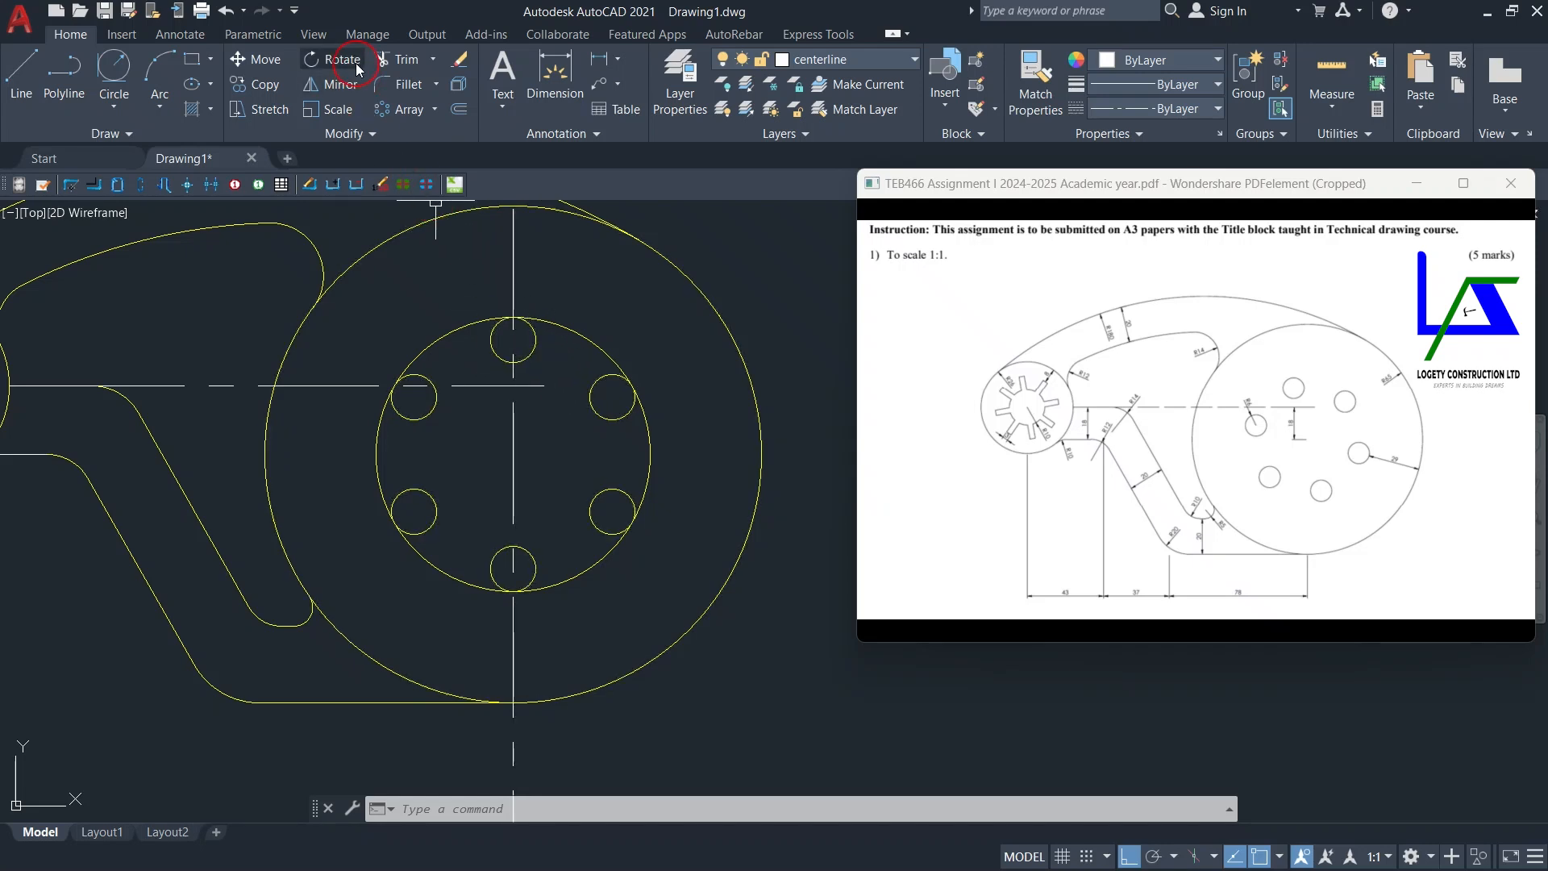
left_click(346, 63)
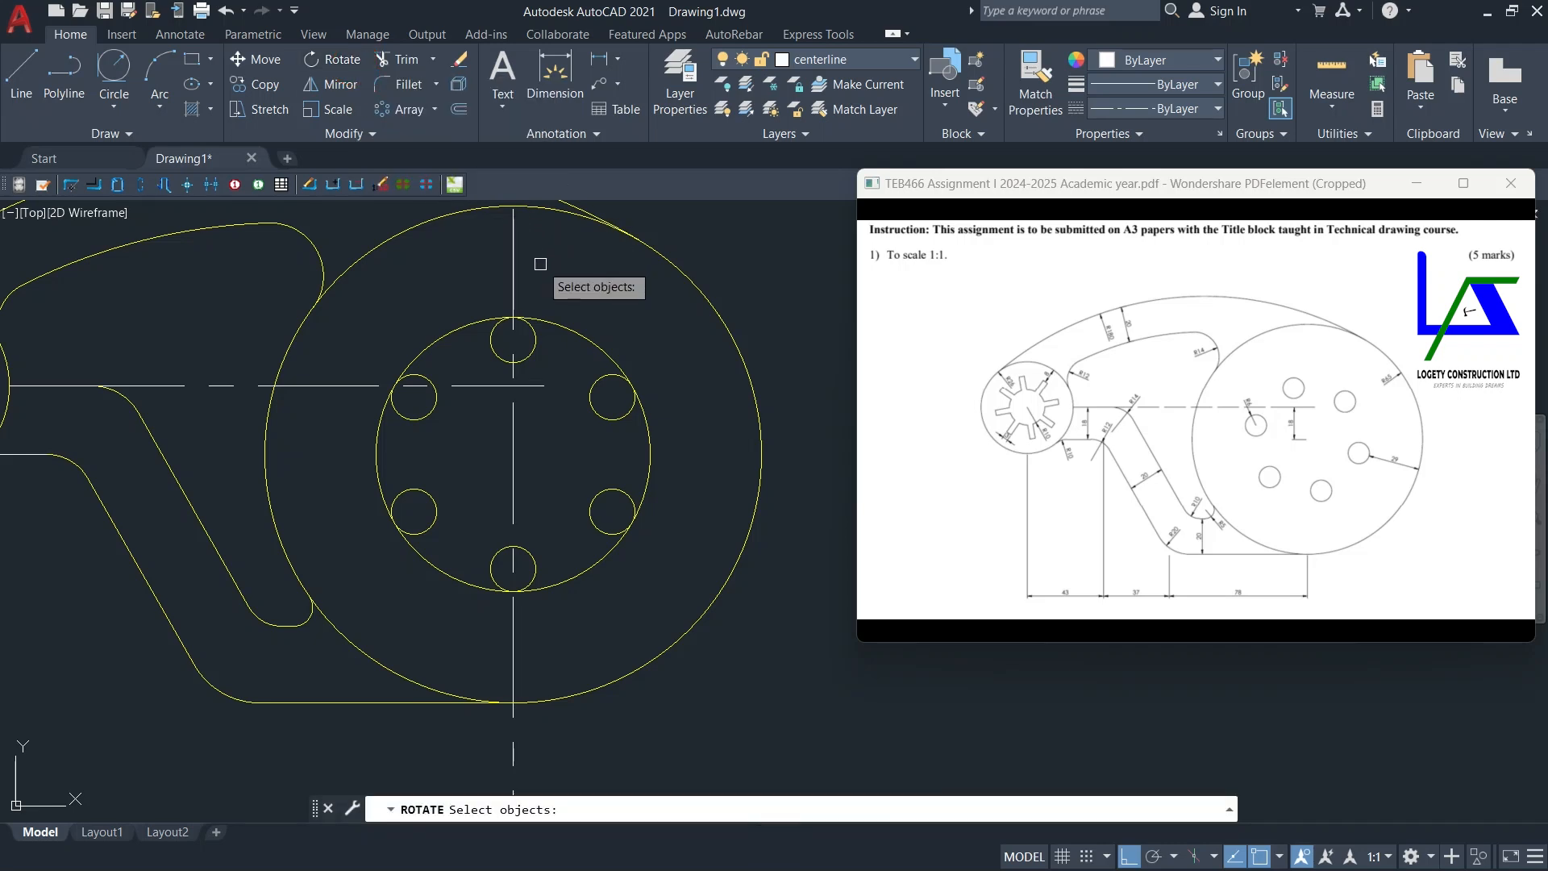
left_click(1163, 859)
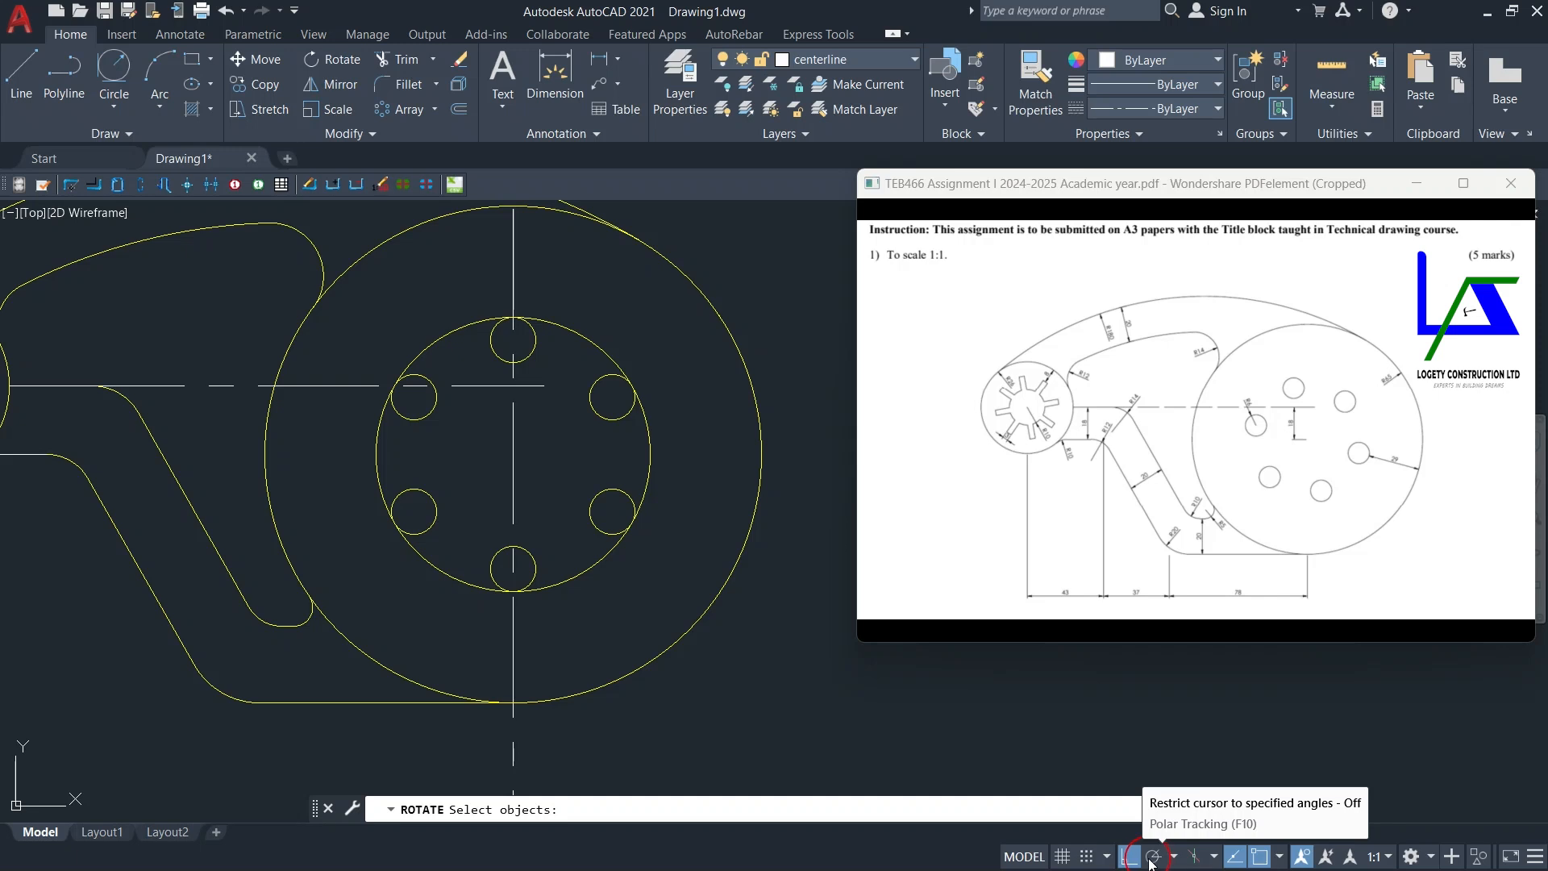
left_click(1153, 858)
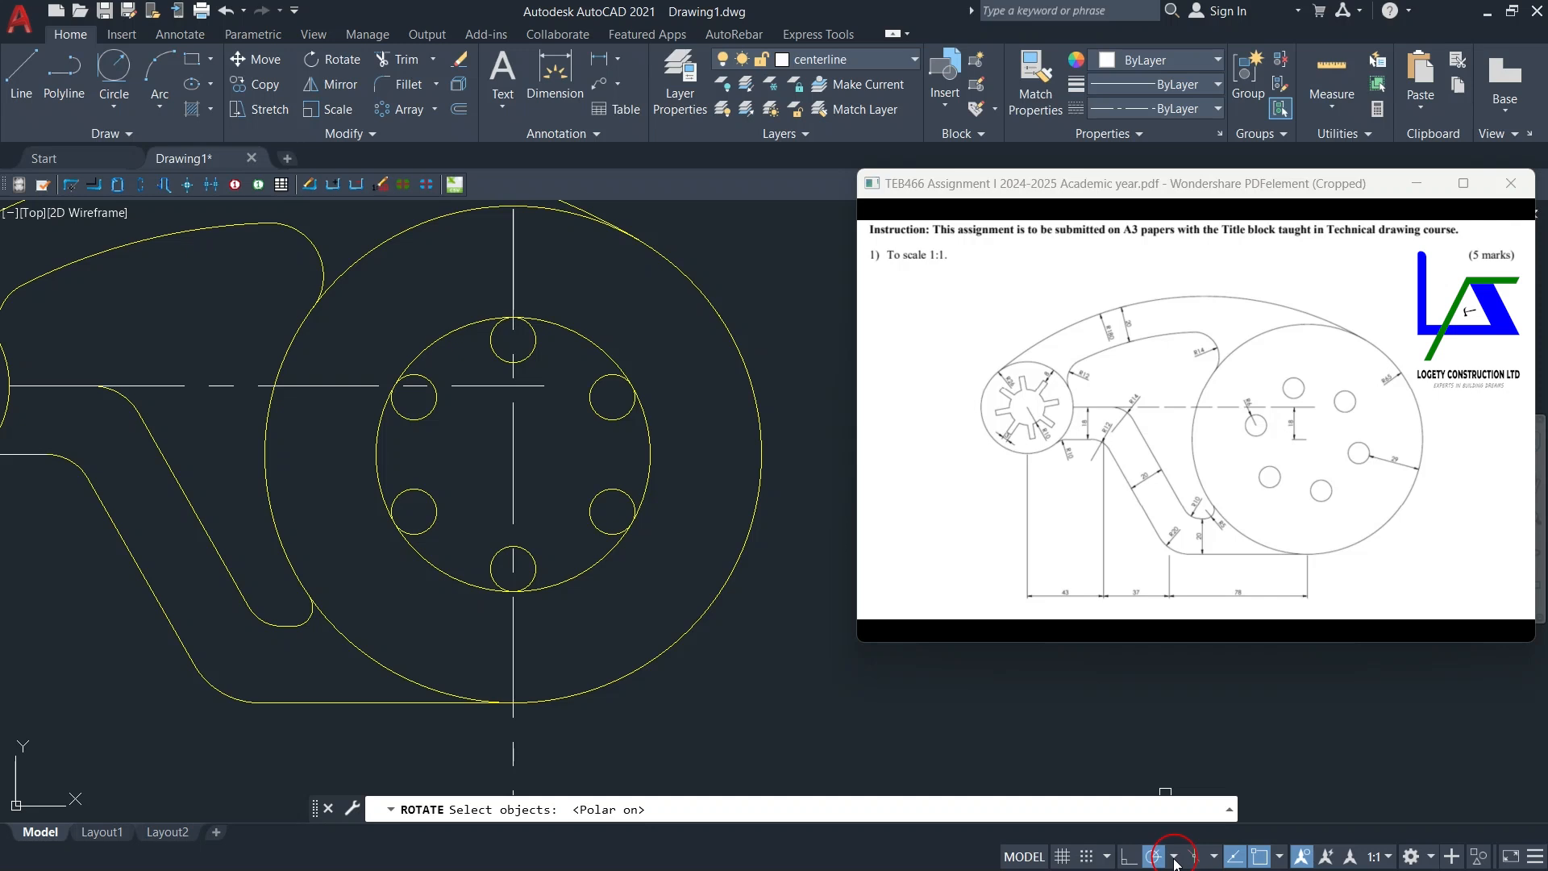
left_click(1175, 858)
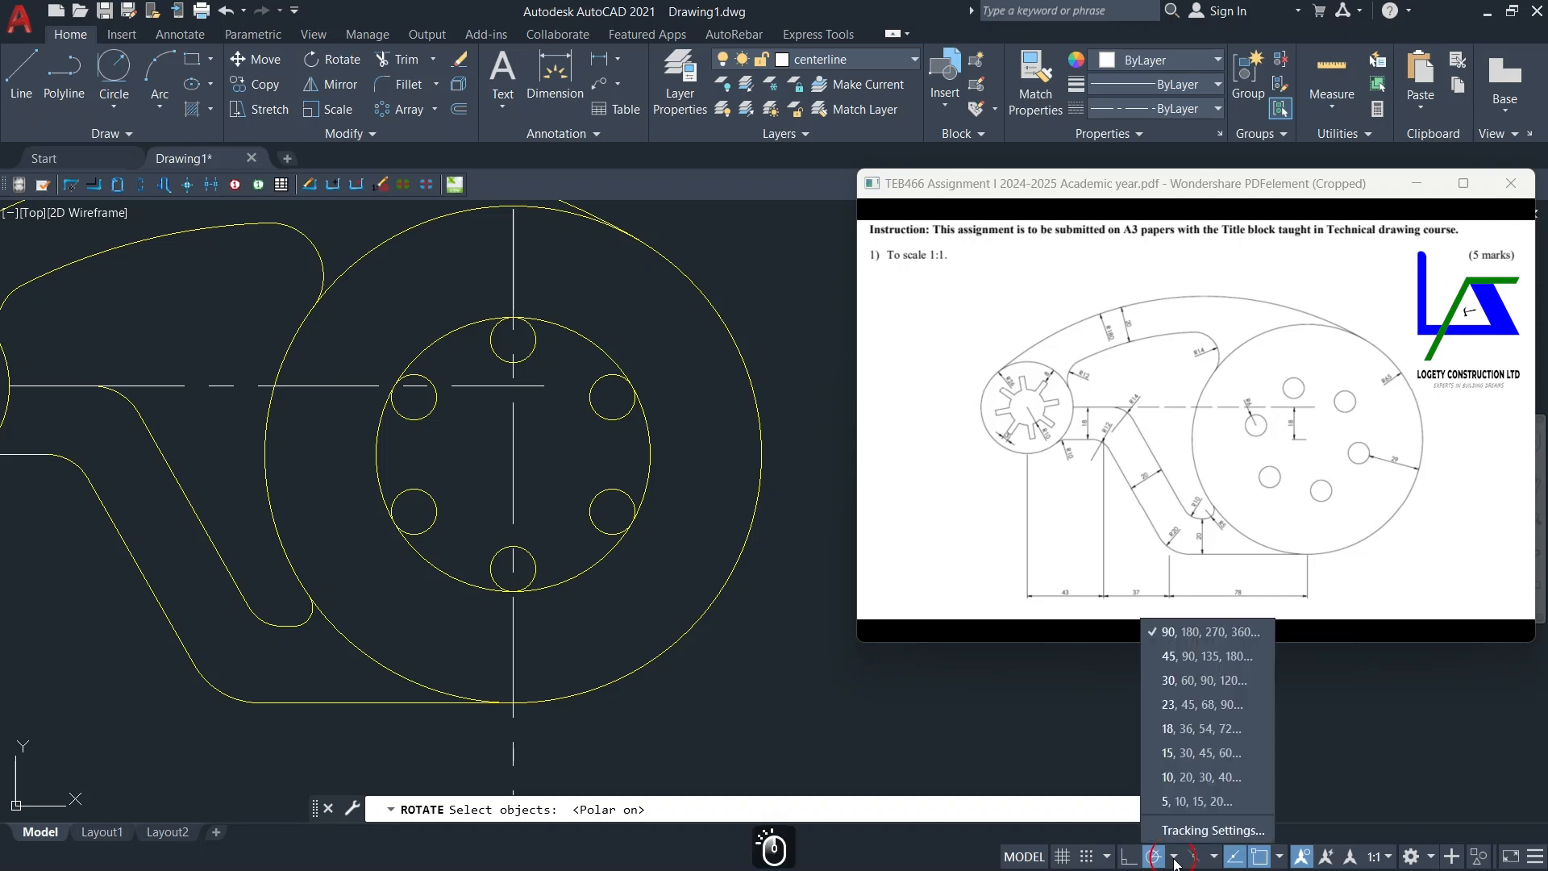
left_click(1187, 681)
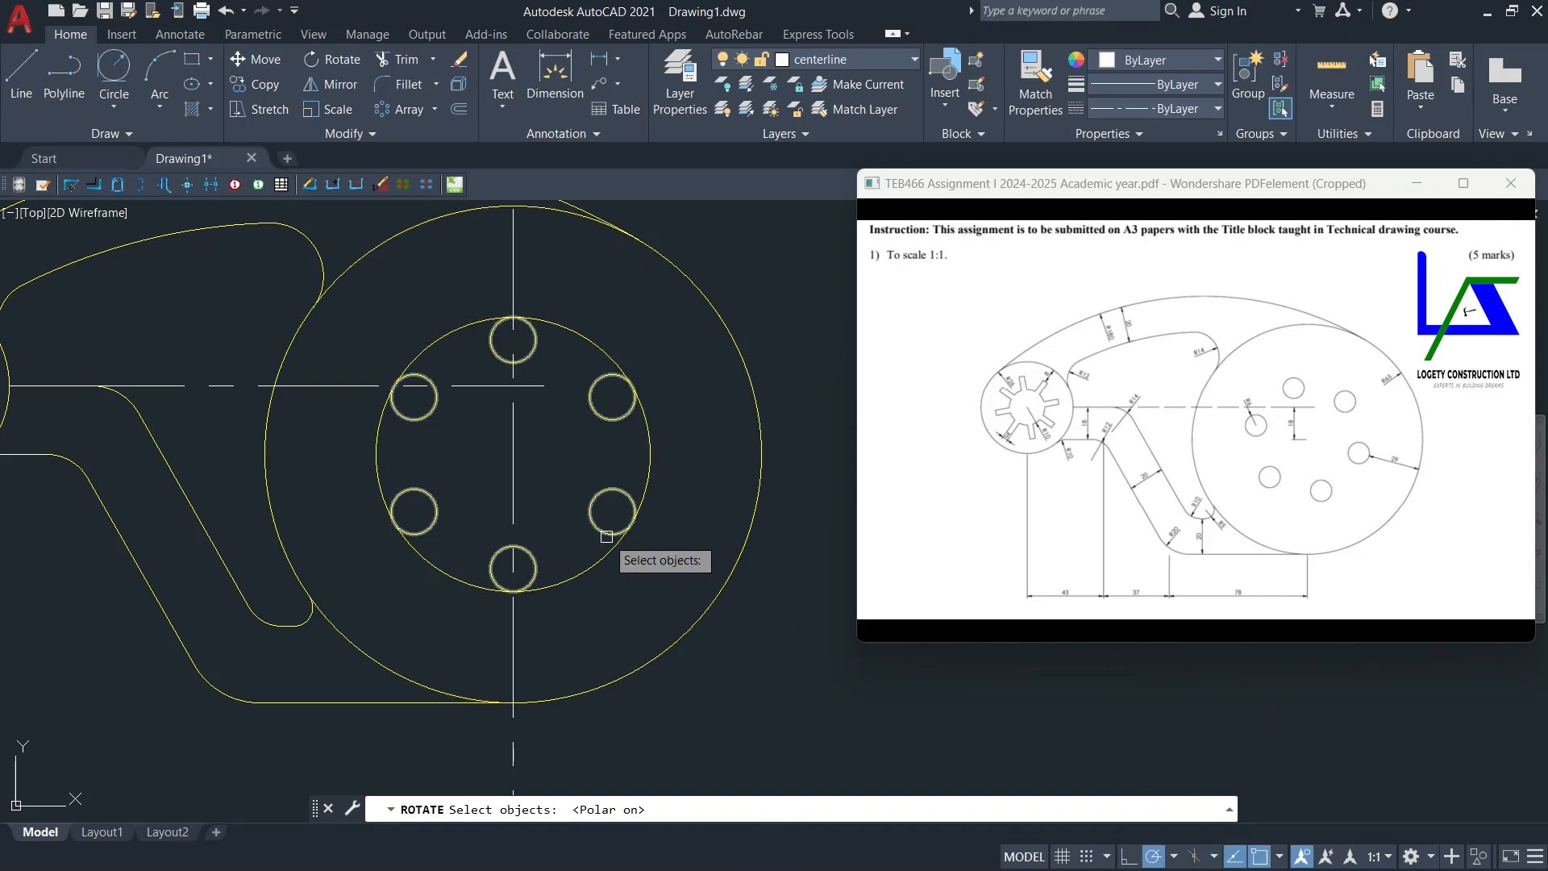
Step: Rotate the six-hole pattern freehand about the large disc's centre to match the hole orientation in the reference drawing
left_click(592, 495)
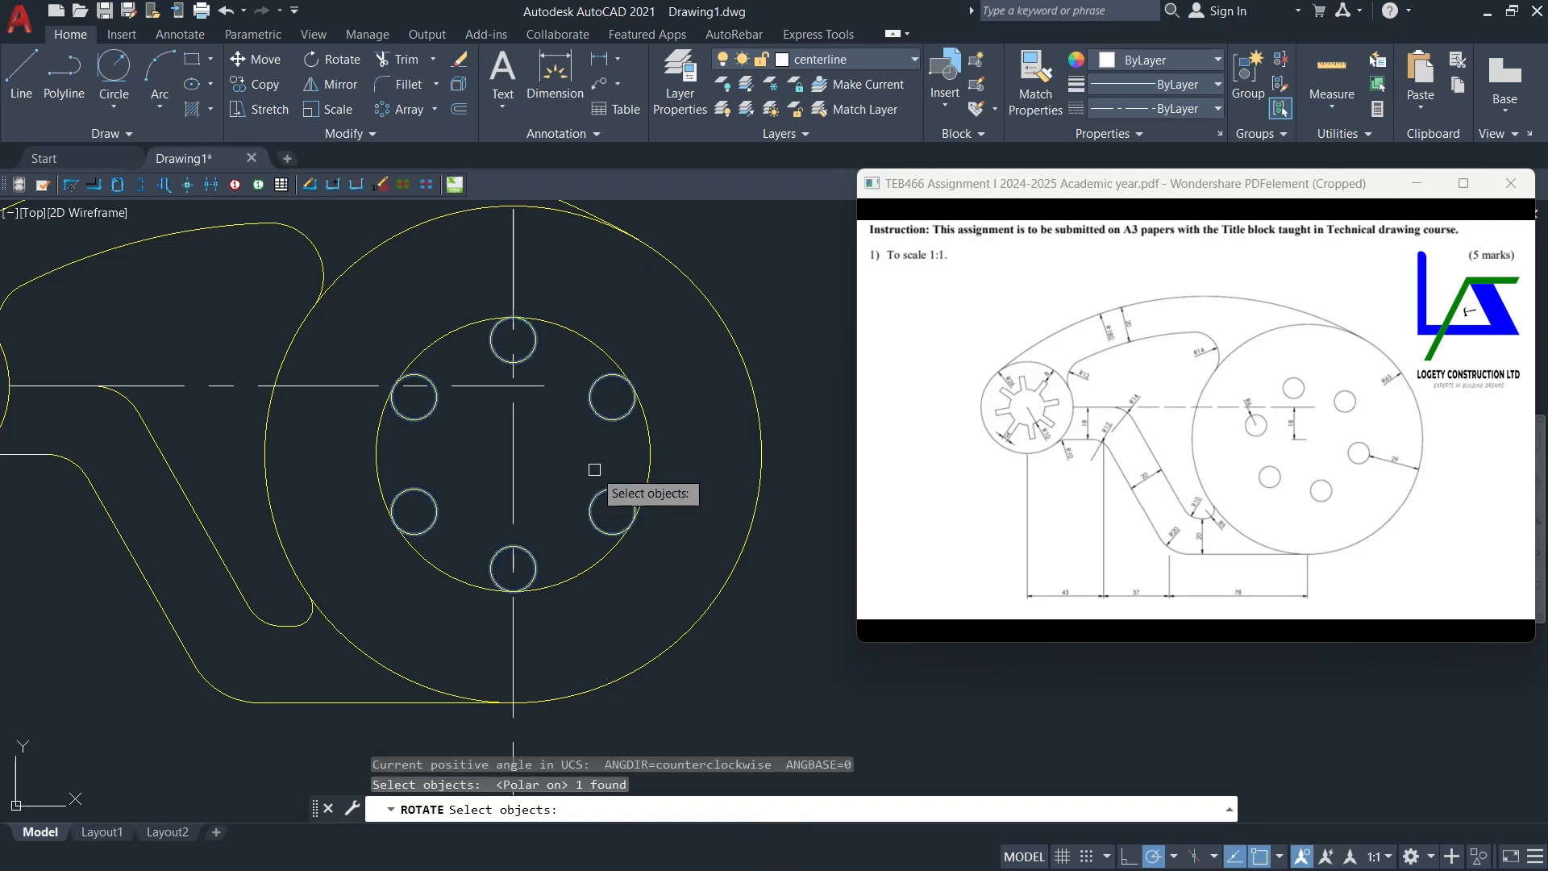
key("Return")
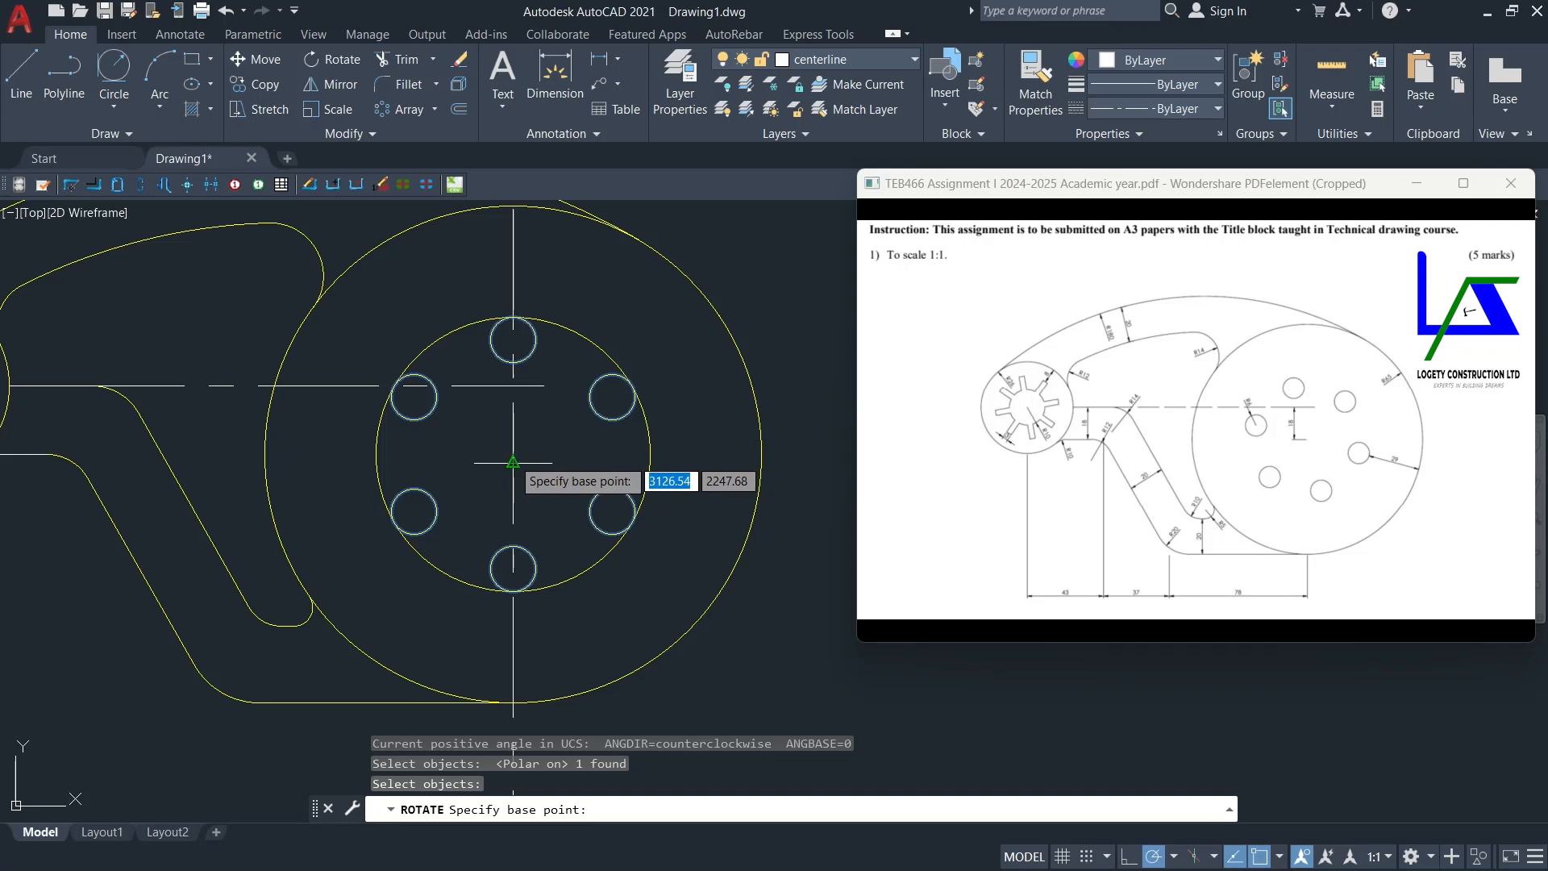
scroll(513, 441, "down", 2)
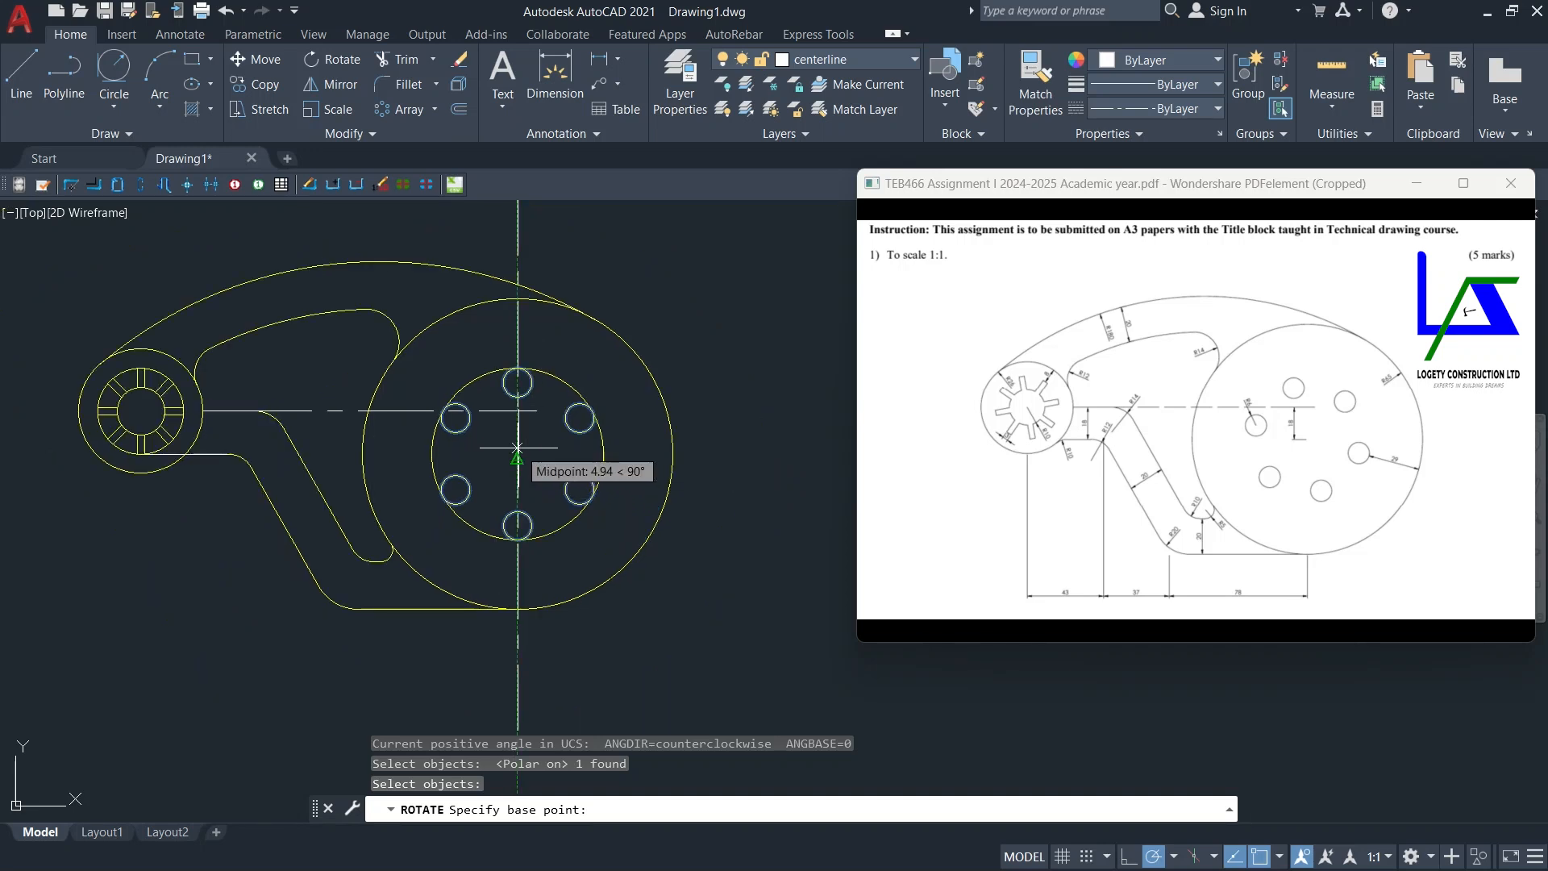
scroll(517, 447, "up", 2)
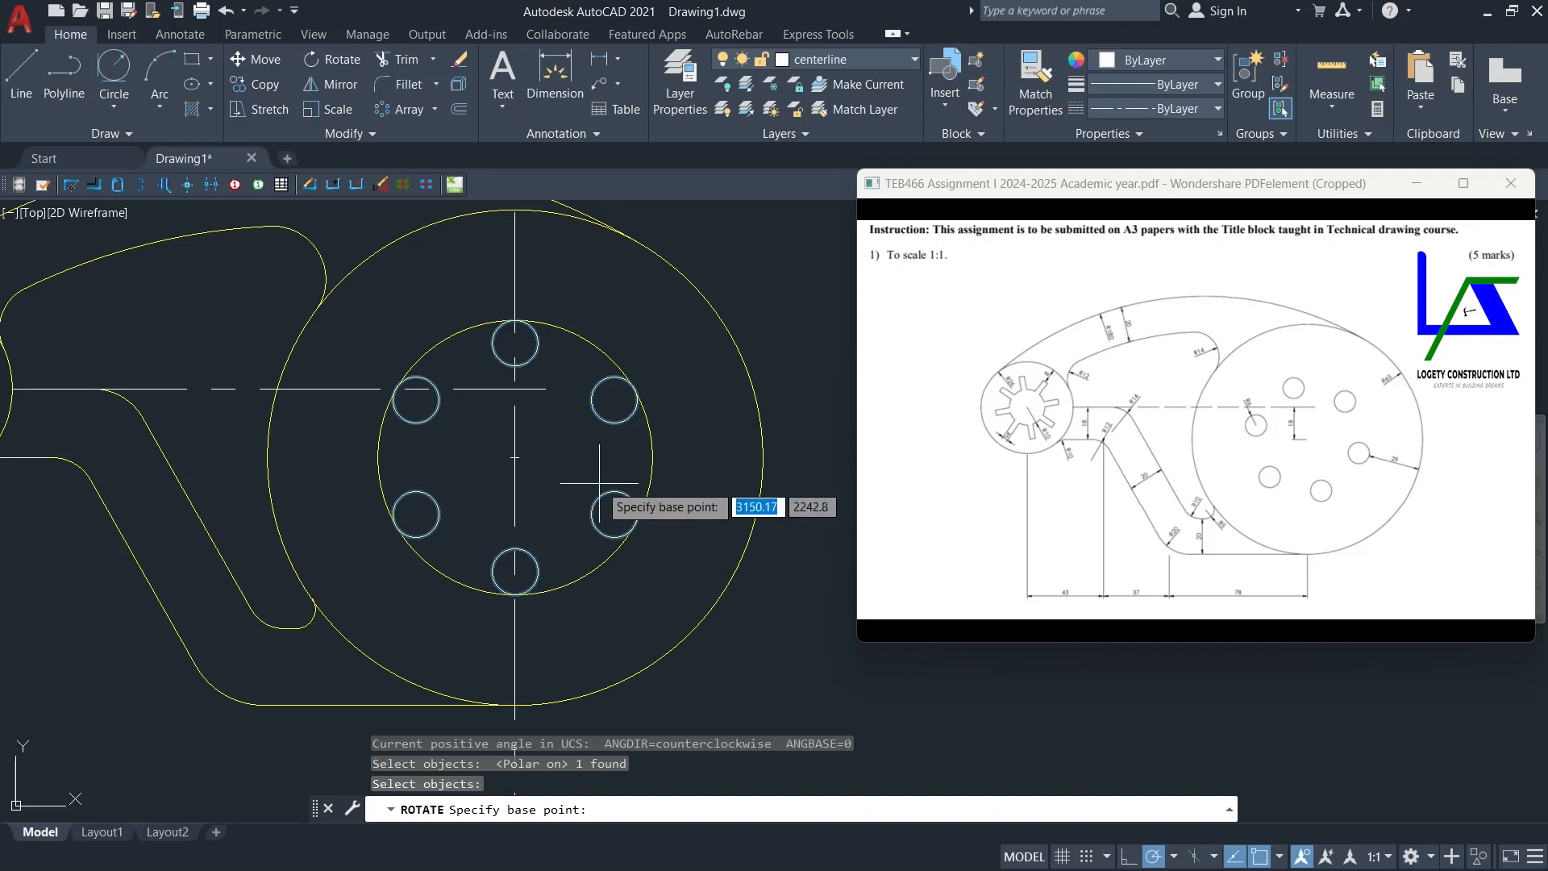
left_click(514, 457)
scroll(520, 452, "down", 2)
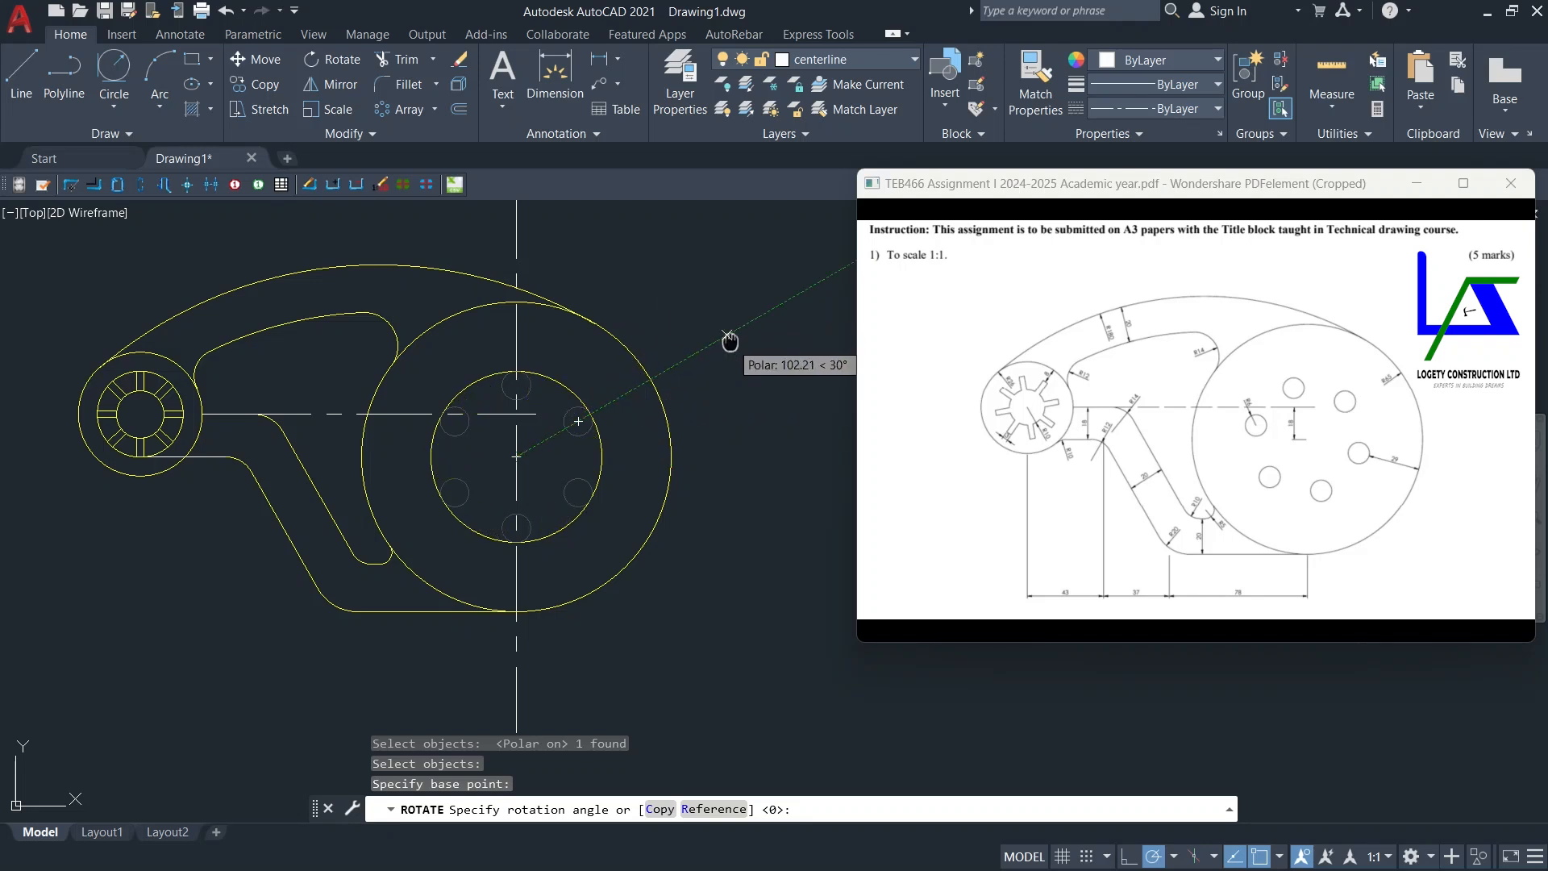
middle_click_drag(729, 339, 678, 300)
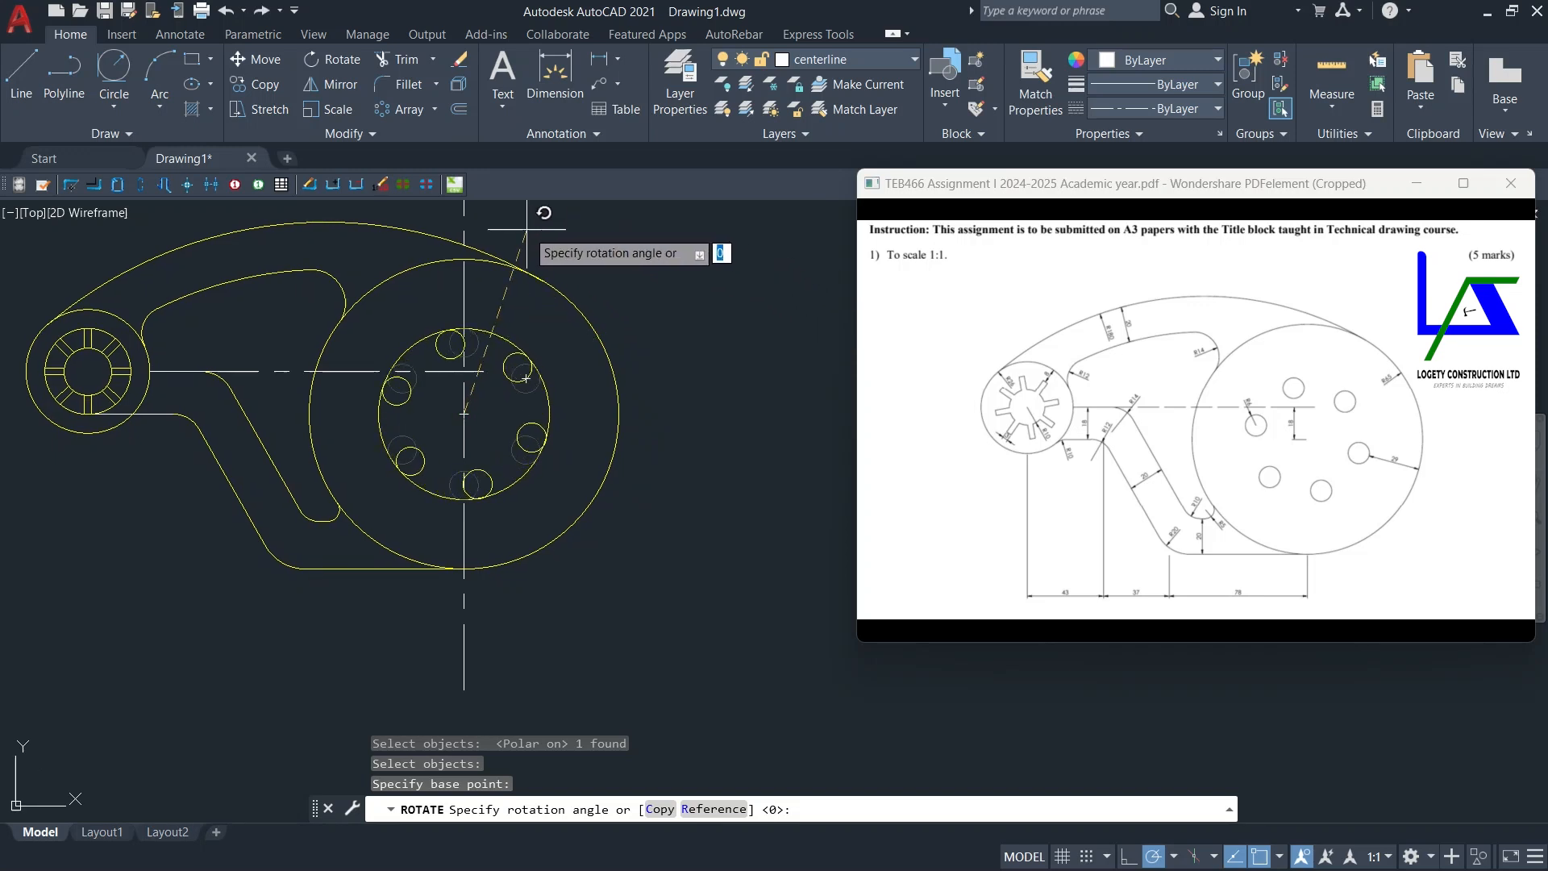
middle_click_drag(526, 378, 525, 387)
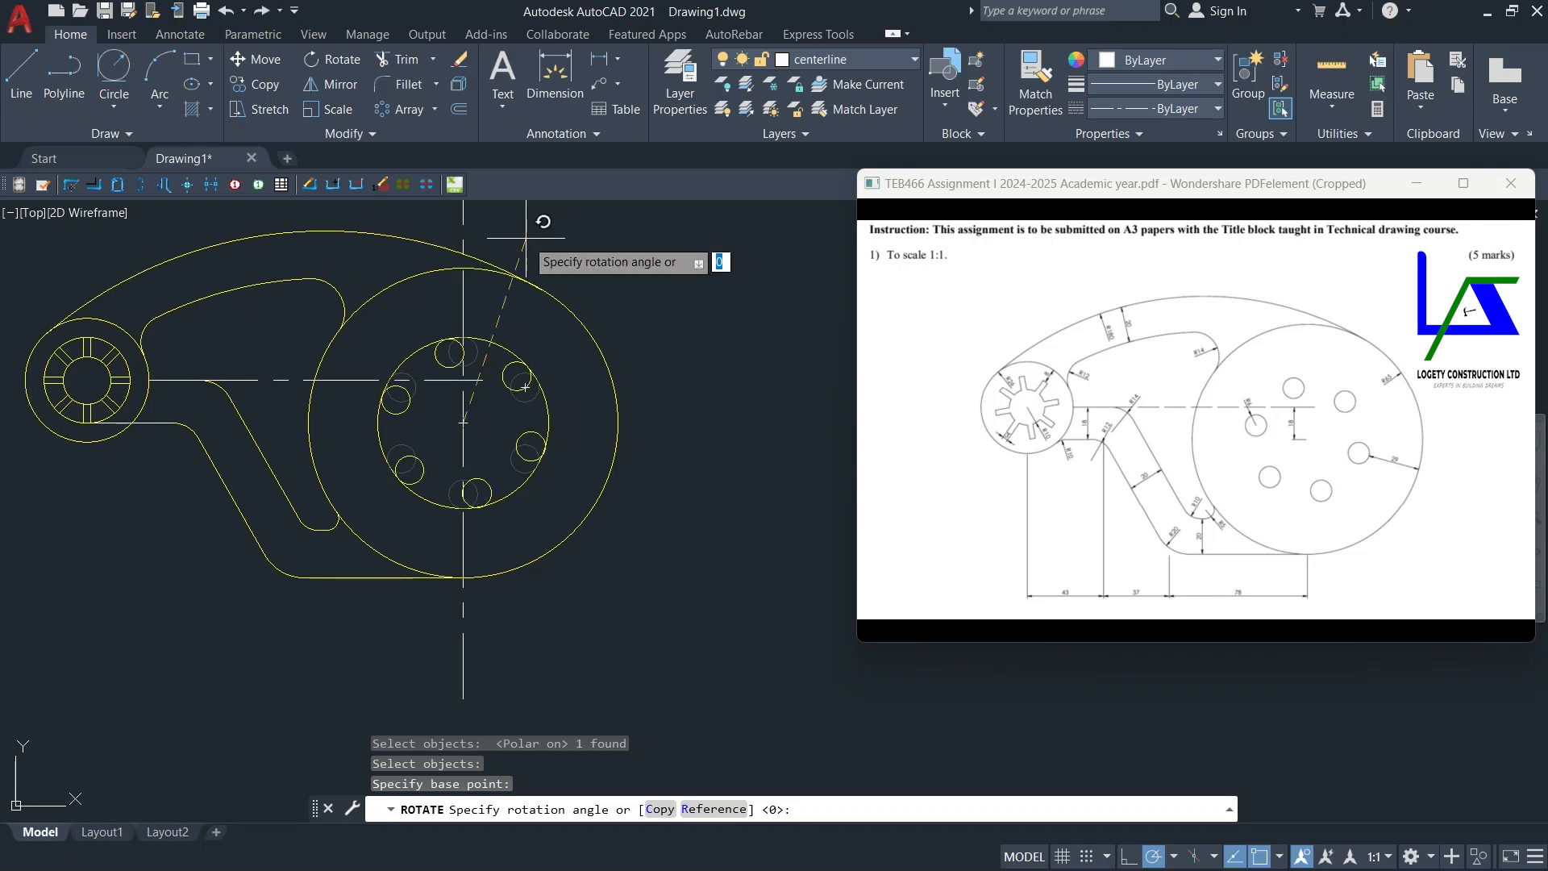
middle_click_drag(526, 238, 481, 337)
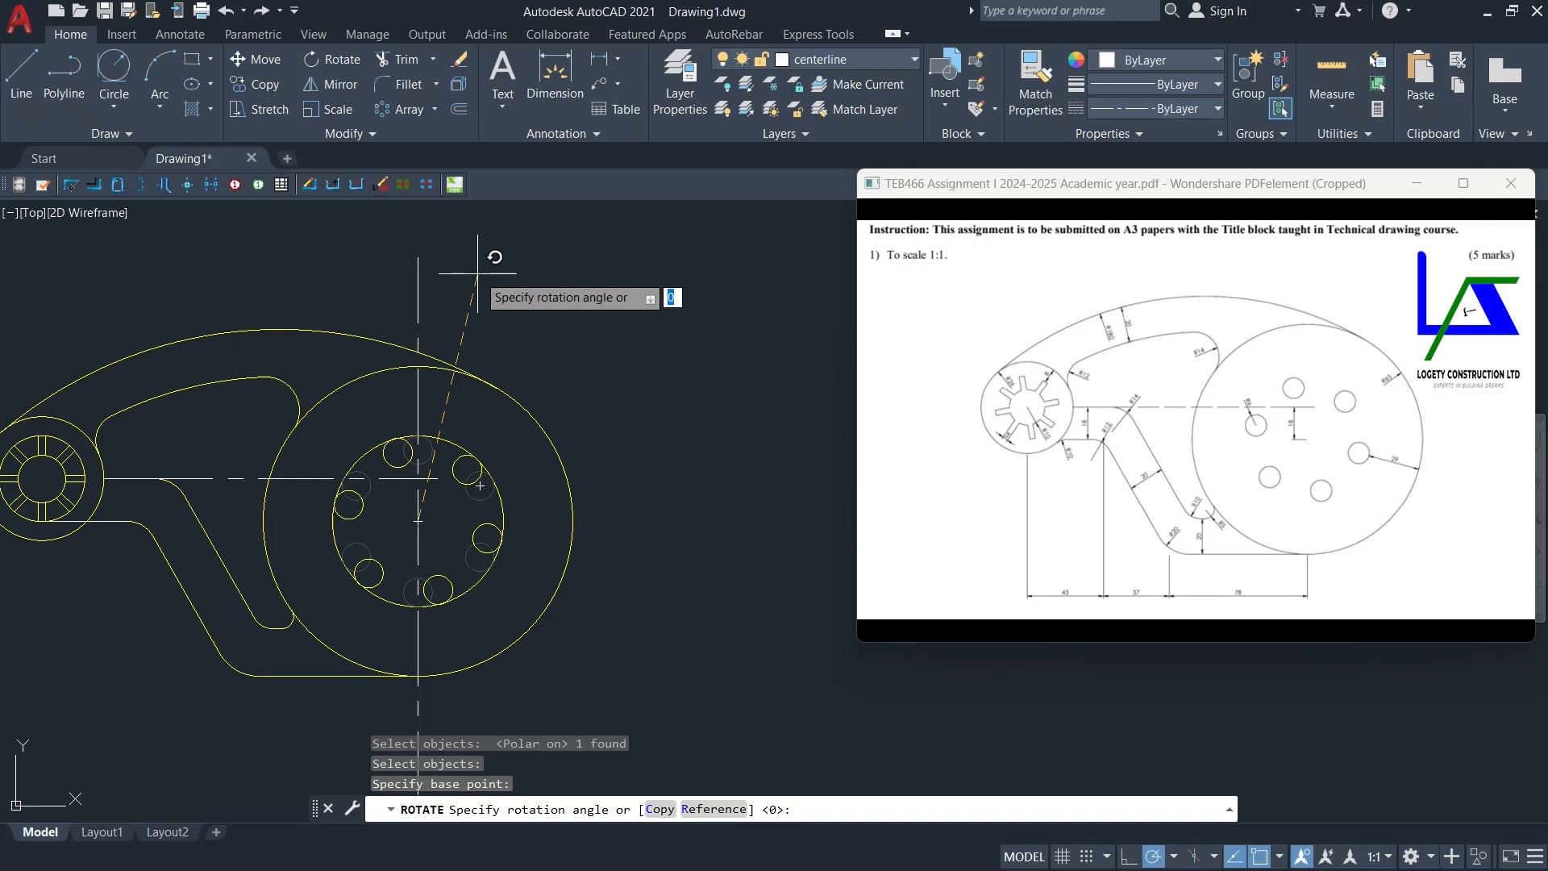
left_click(481, 274)
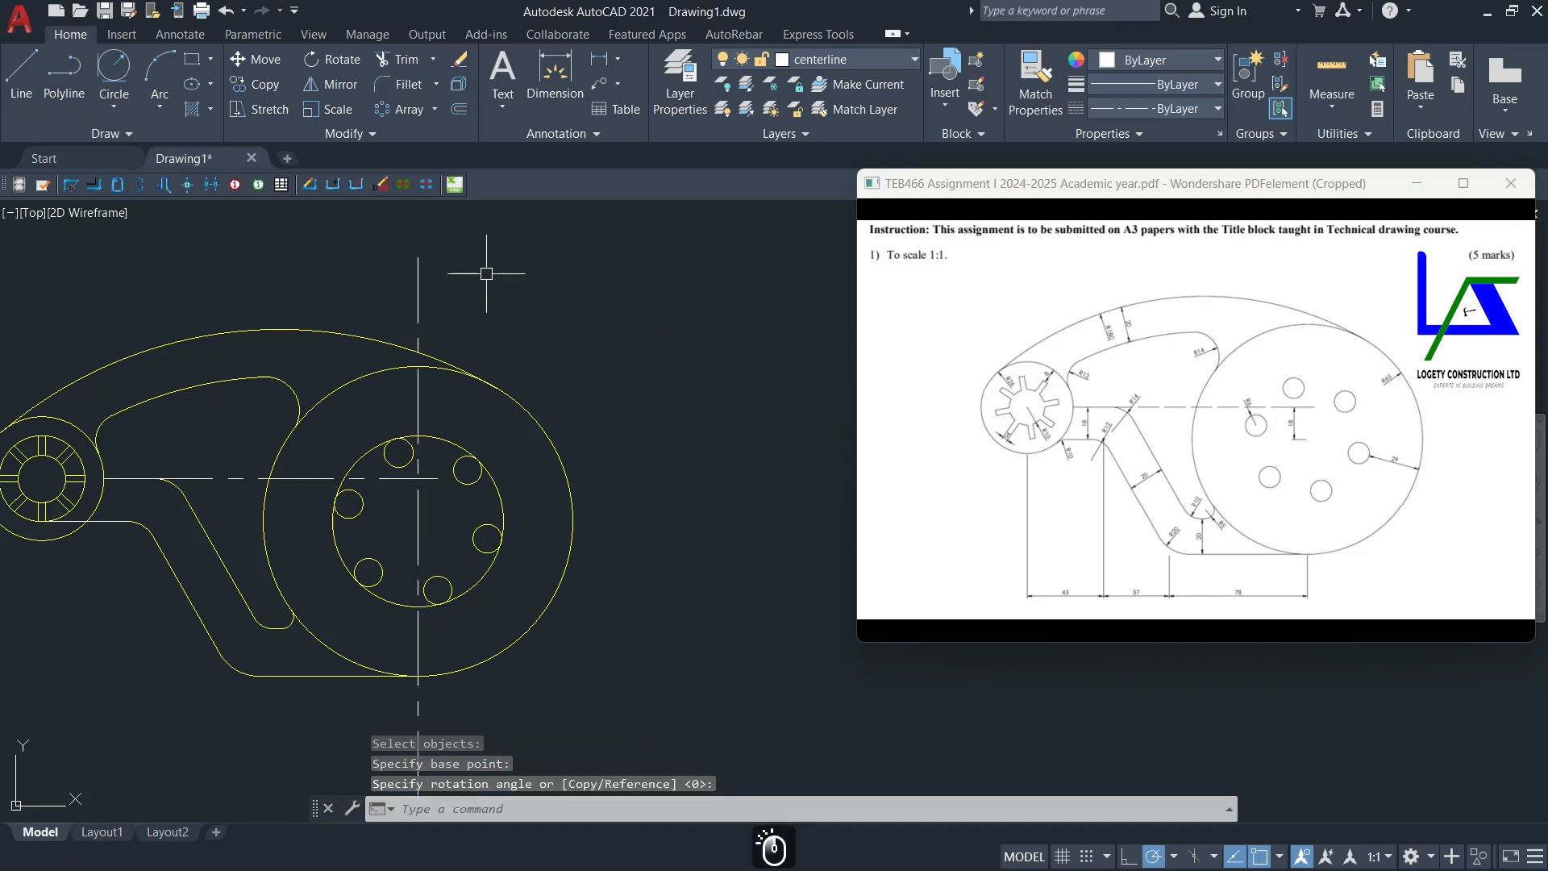
Step: Erase the vertical centreline through the large disc
middle_click_drag(442, 484, 530, 417)
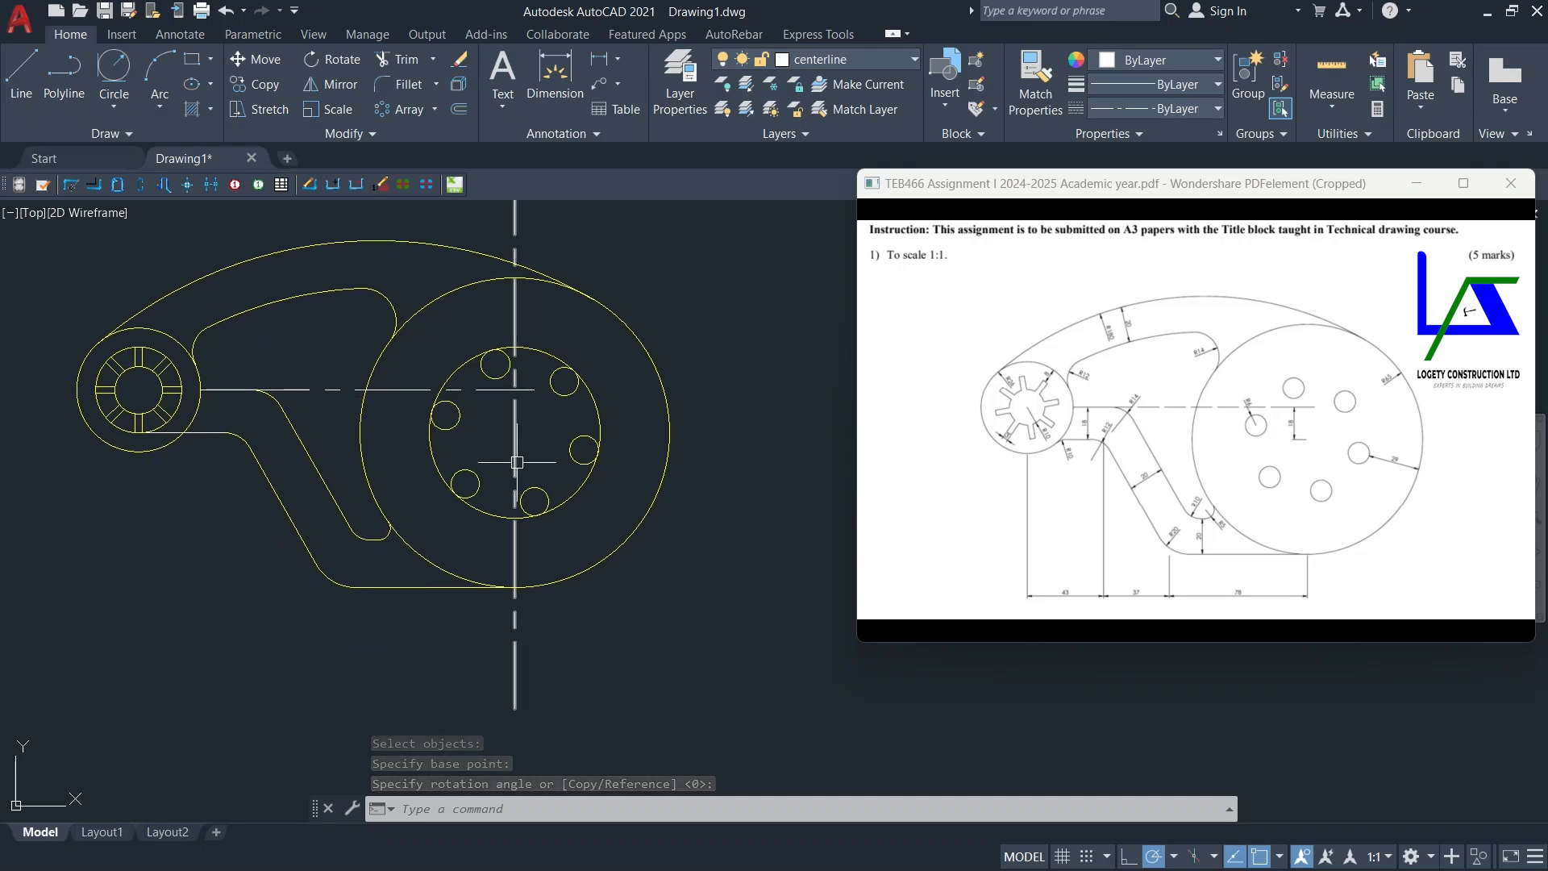
mouse_move(416, 465)
middle_mouse_down()
mouse_move(436, 435)
mouse_move(425, 443)
middle_mouse_up()
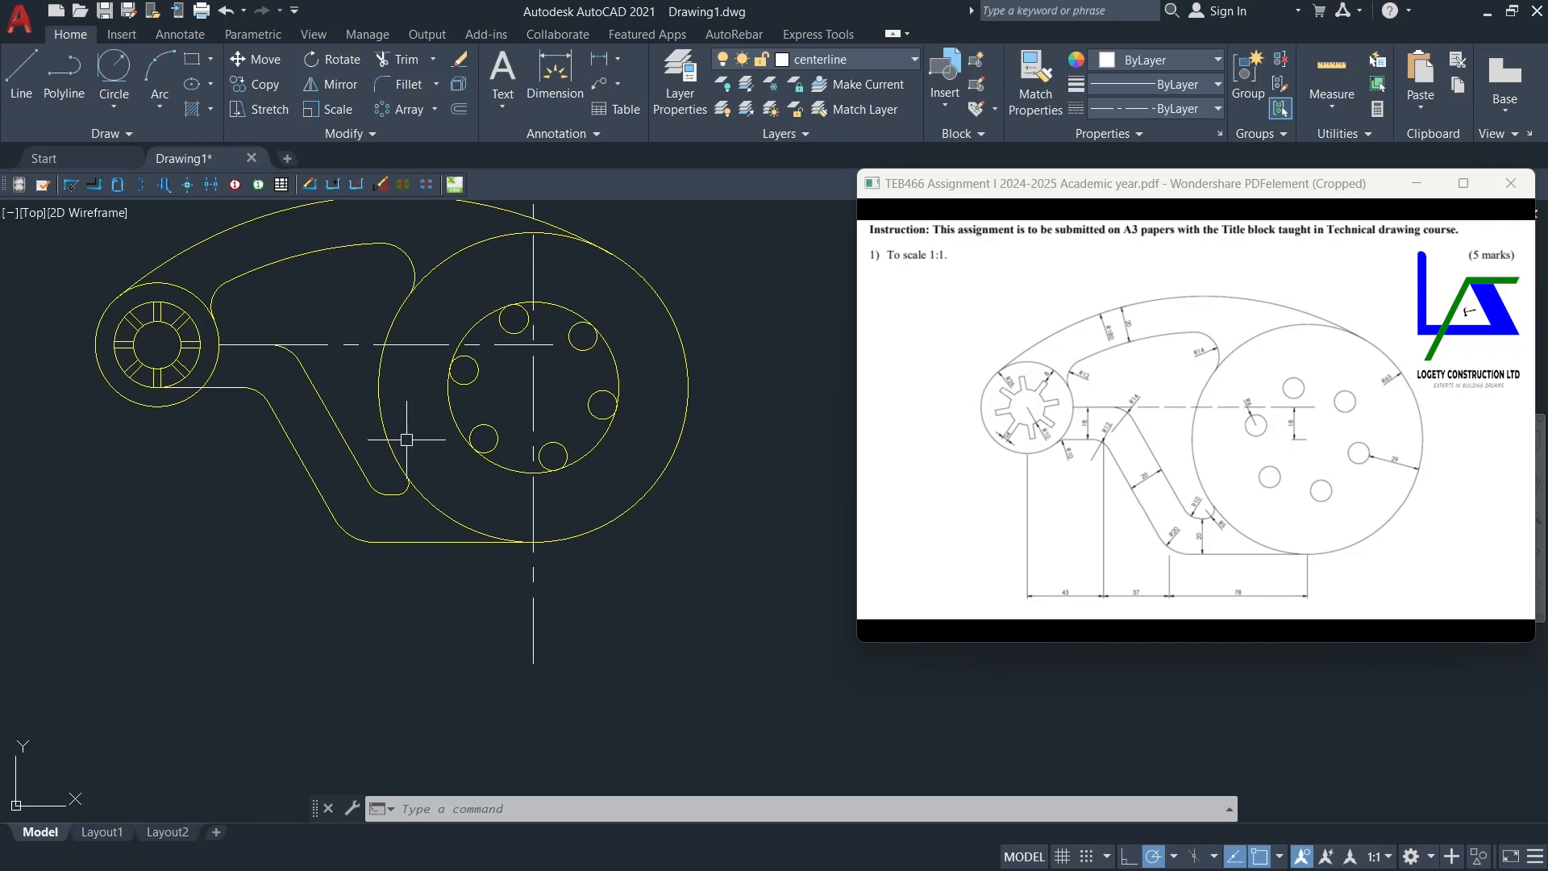
middle_click_drag(216, 366, 193, 374)
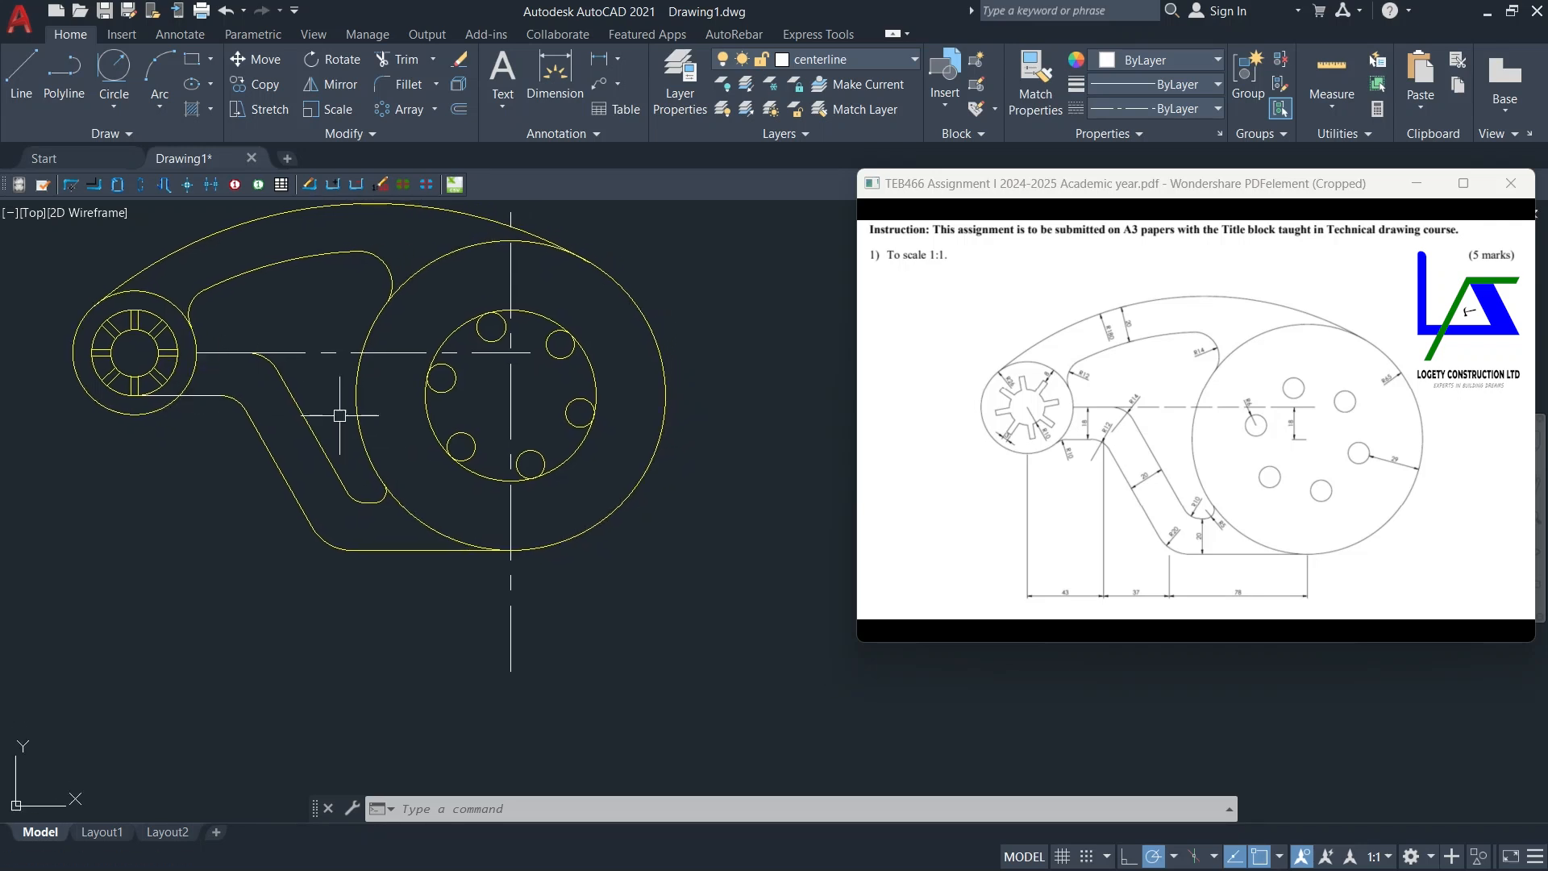
middle_click_drag(439, 469, 434, 519)
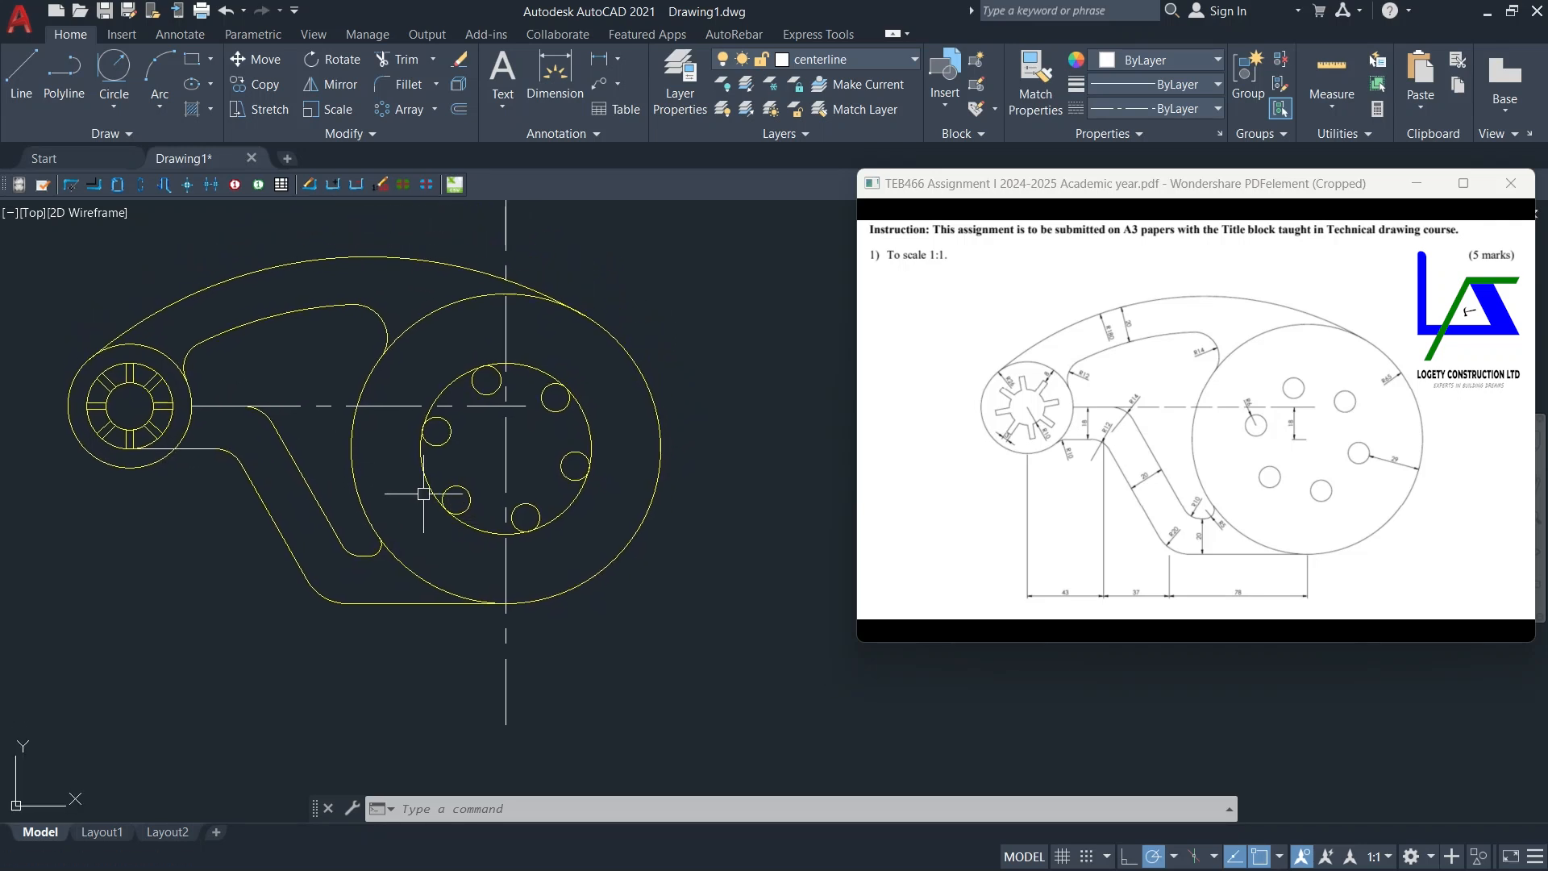
middle_click_drag(434, 431, 434, 465)
middle_click_drag(533, 482, 552, 459)
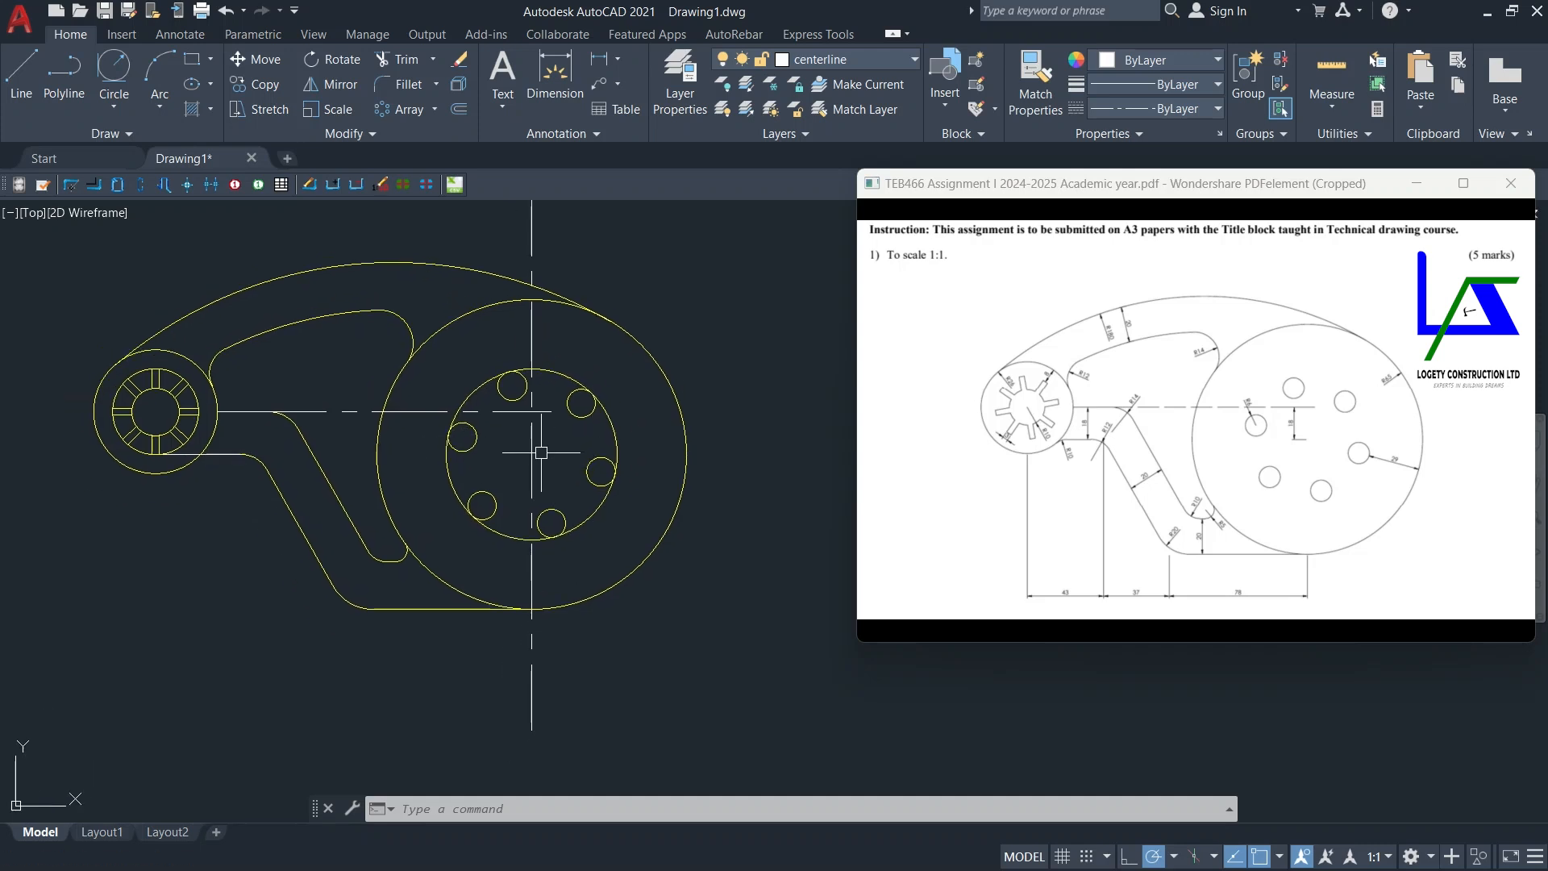
middle_click_drag(541, 452, 517, 483)
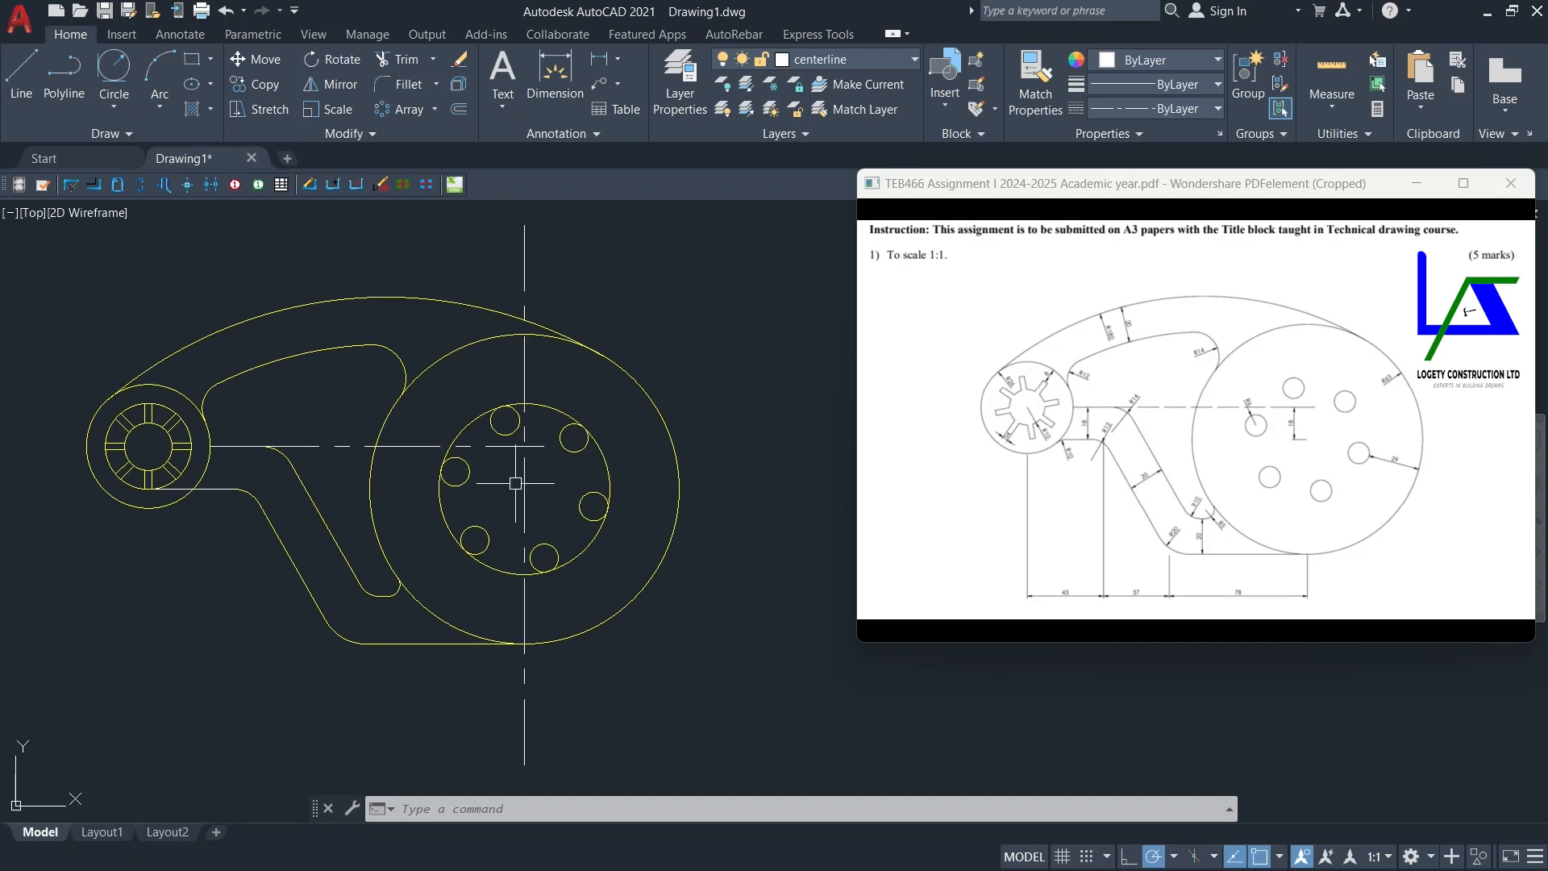
left_click(524, 488)
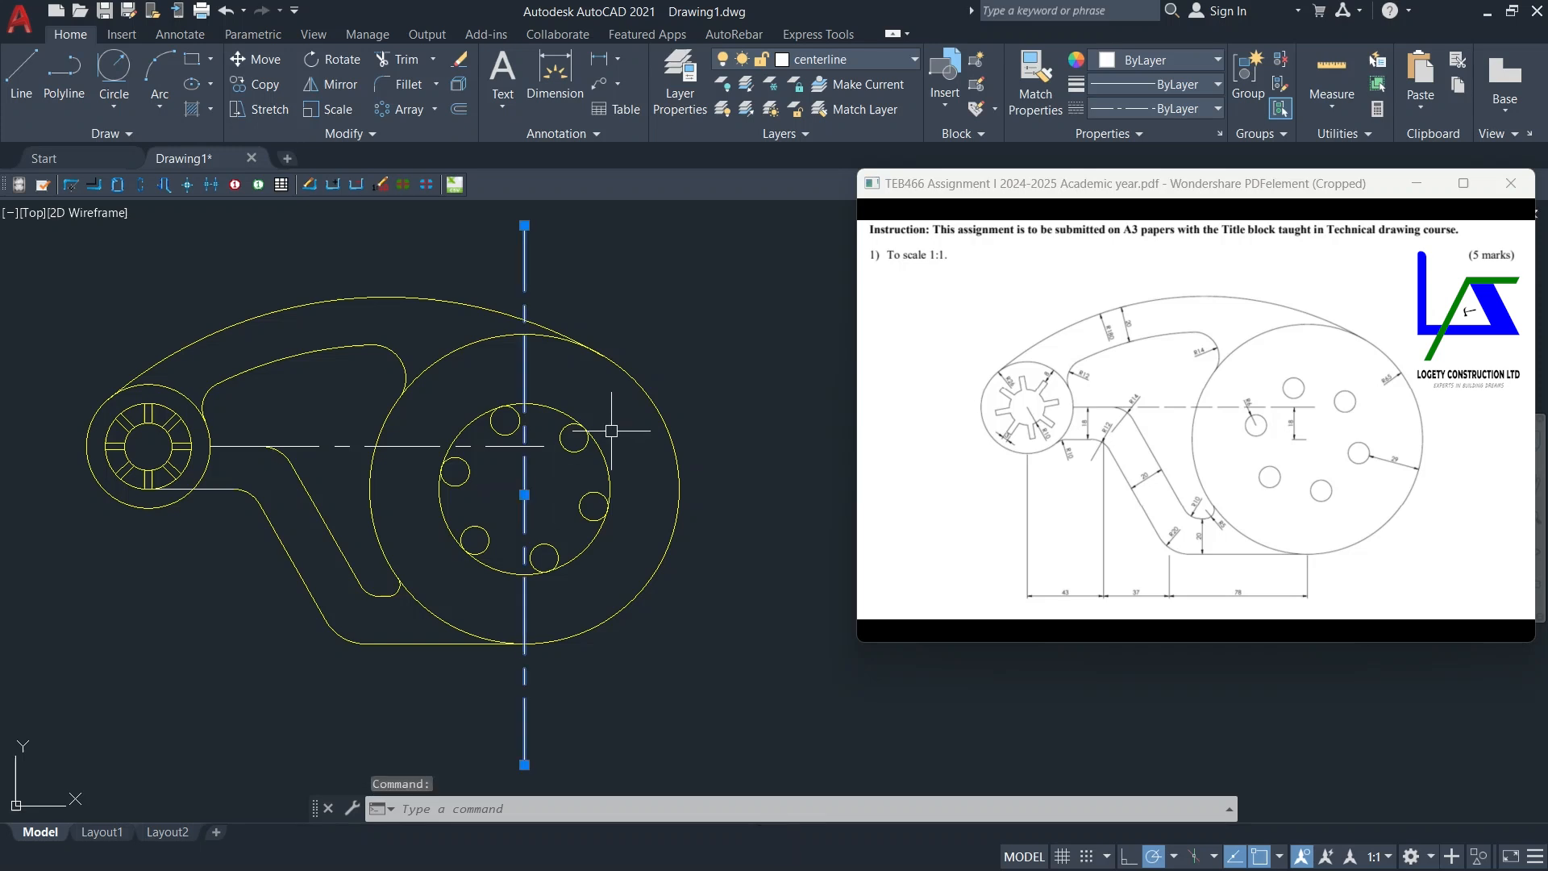
key("Delete")
scroll(509, 429, "down", 2)
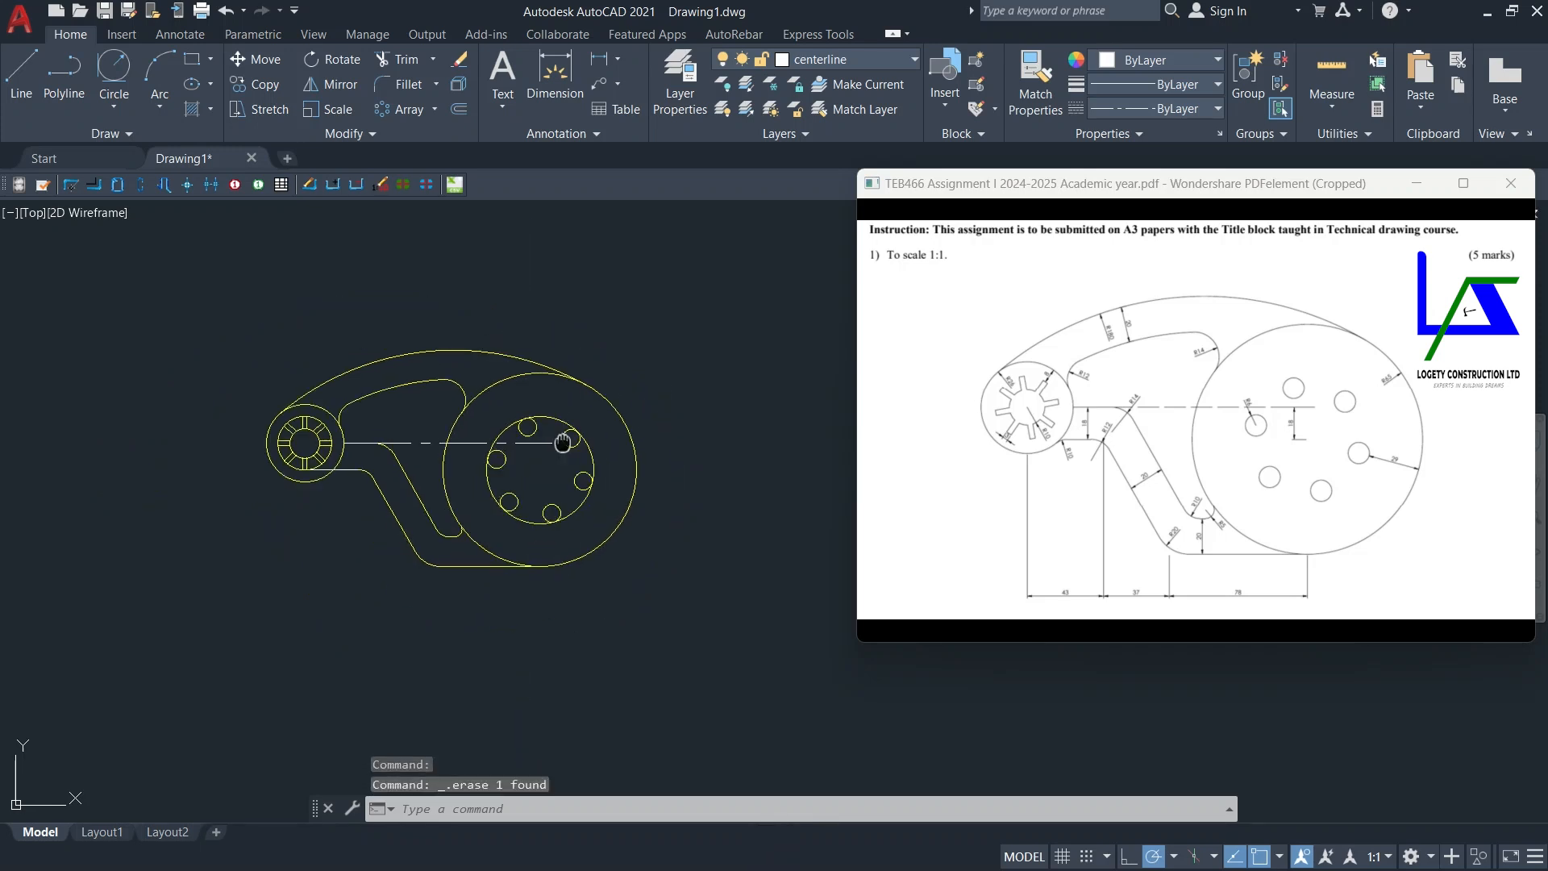
scroll(510, 428, "up", 2)
middle_click_drag(540, 435, 531, 478)
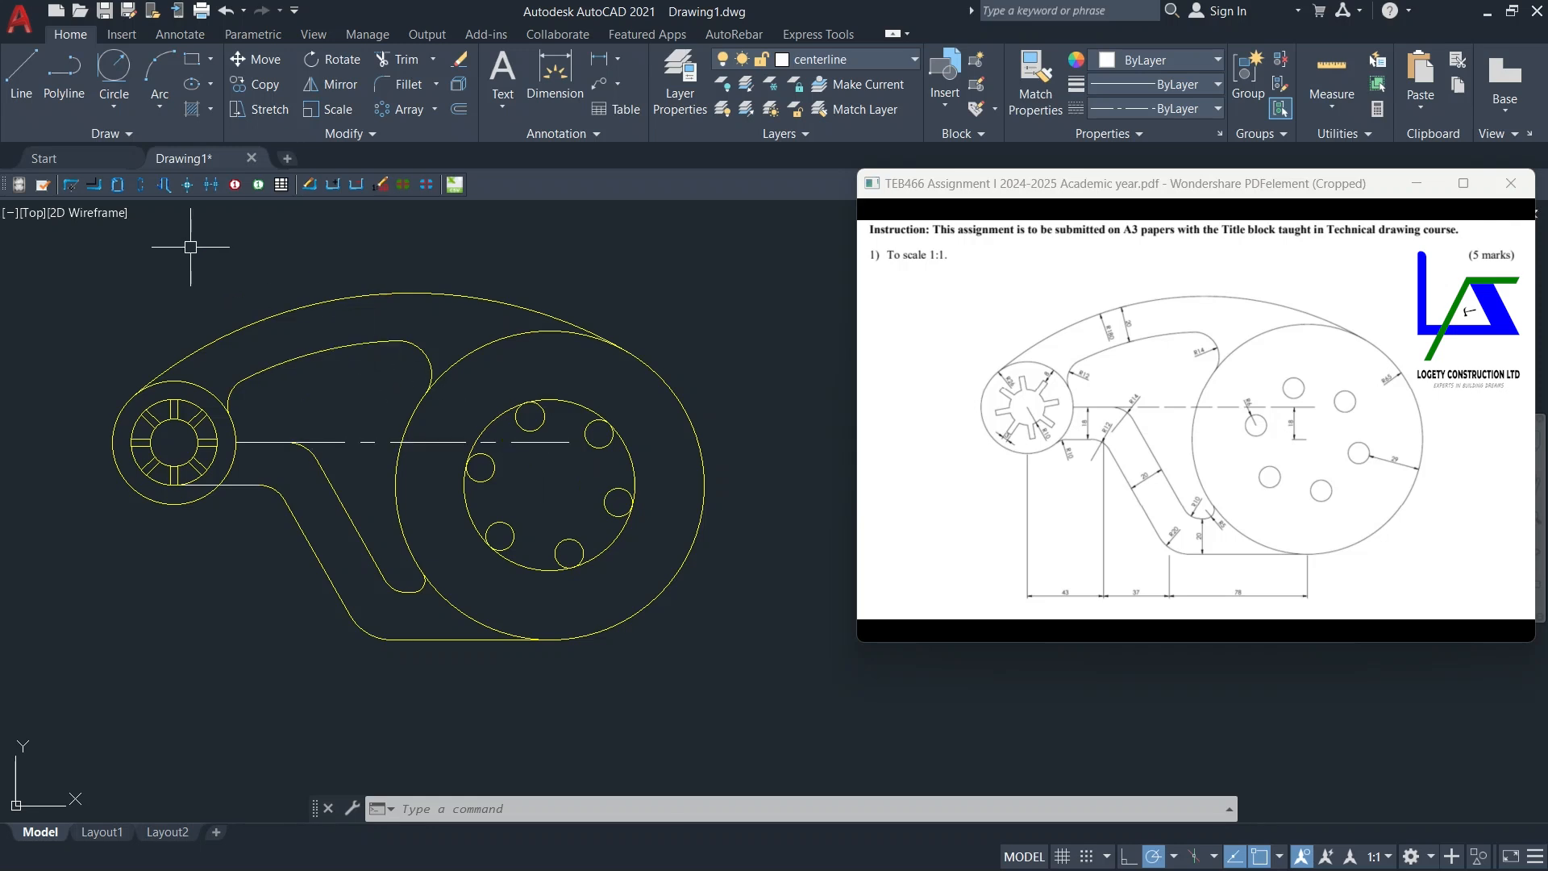
Step: Start saving the drawing and create a folder named AUTOCAD ASSIGNMENT in Documents
left_click(20, 17)
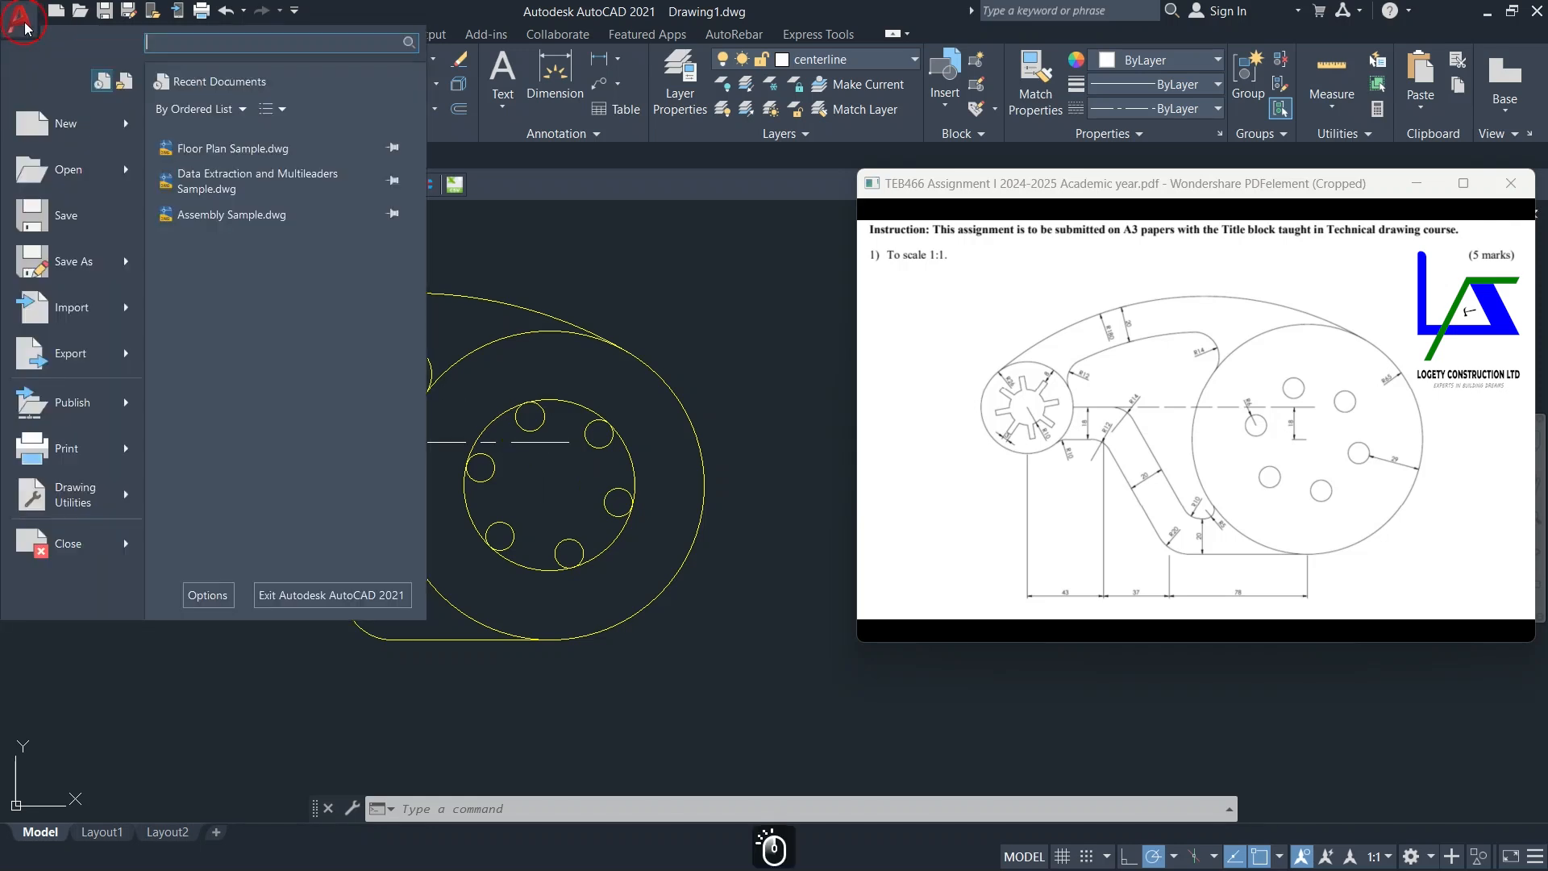
left_click(74, 235)
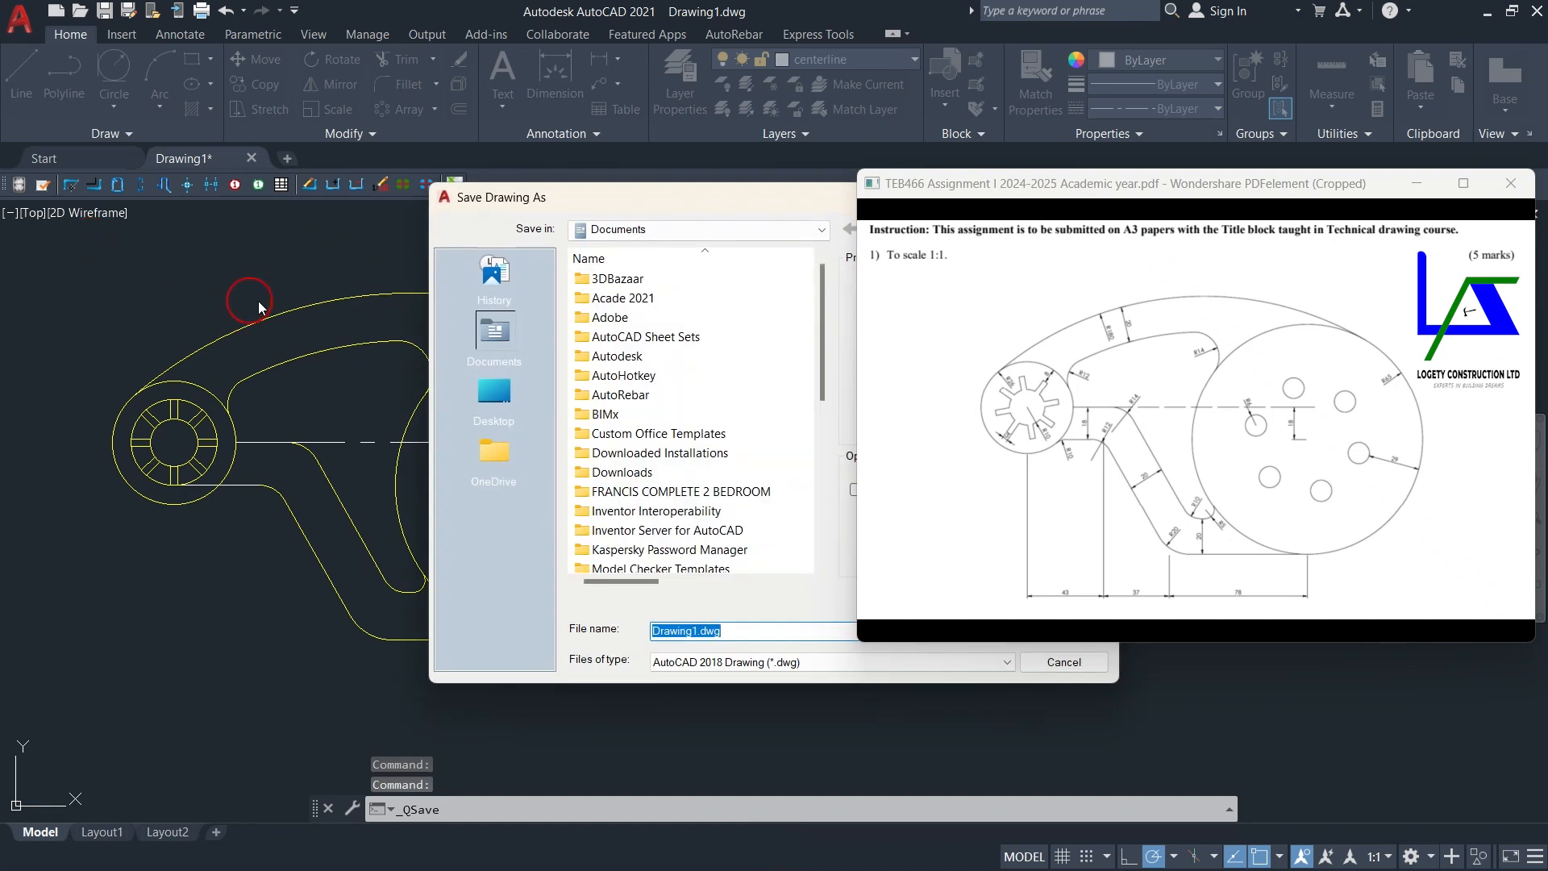
left_click_drag(500, 200, 255, 176)
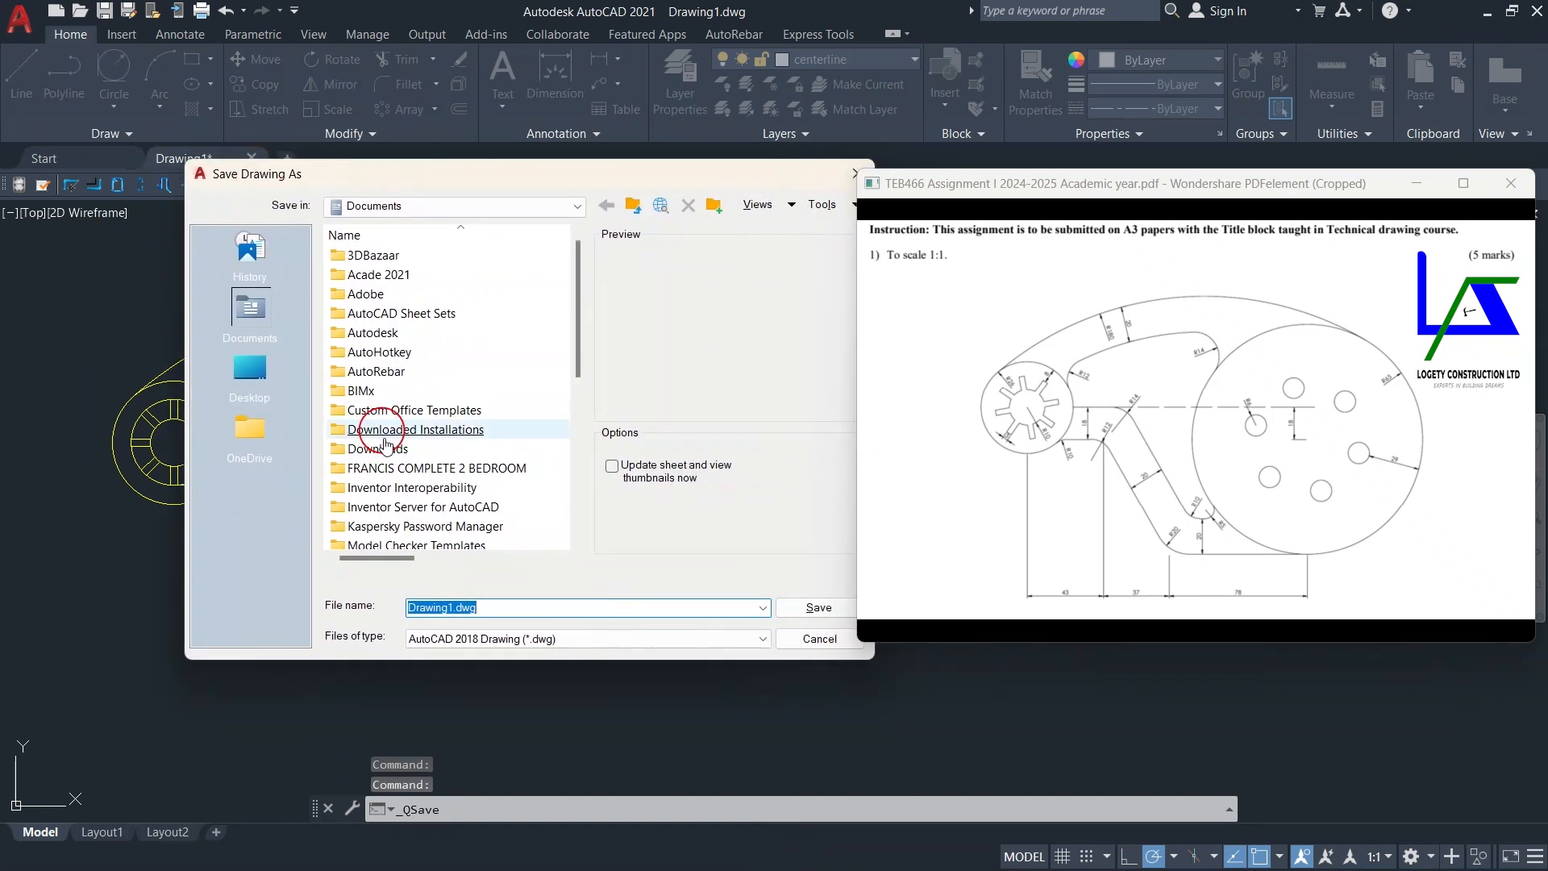
left_click(412, 206)
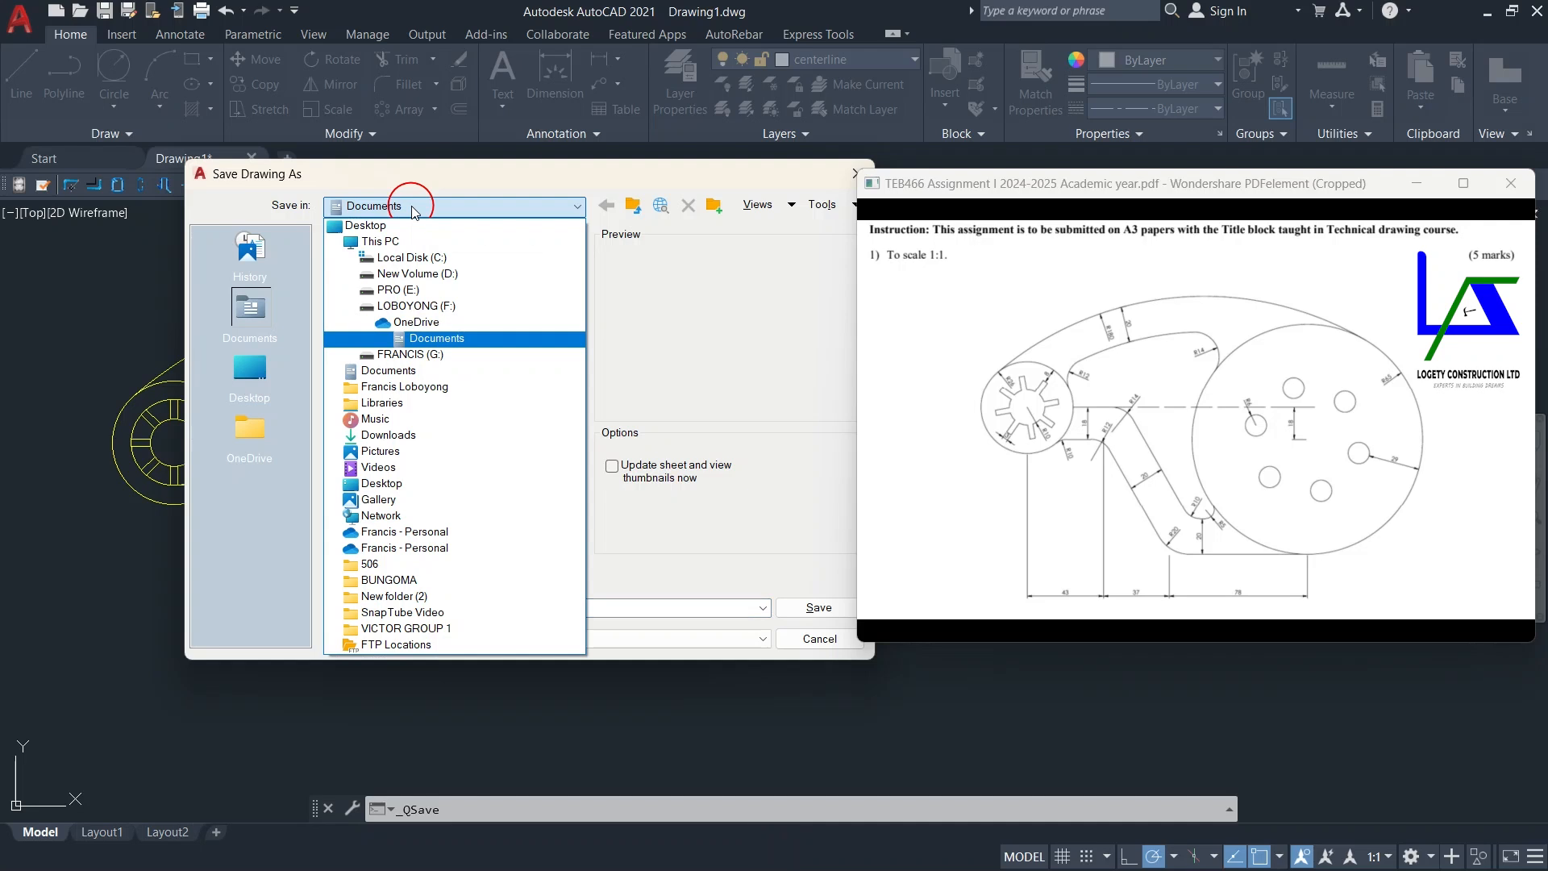
left_click(412, 206)
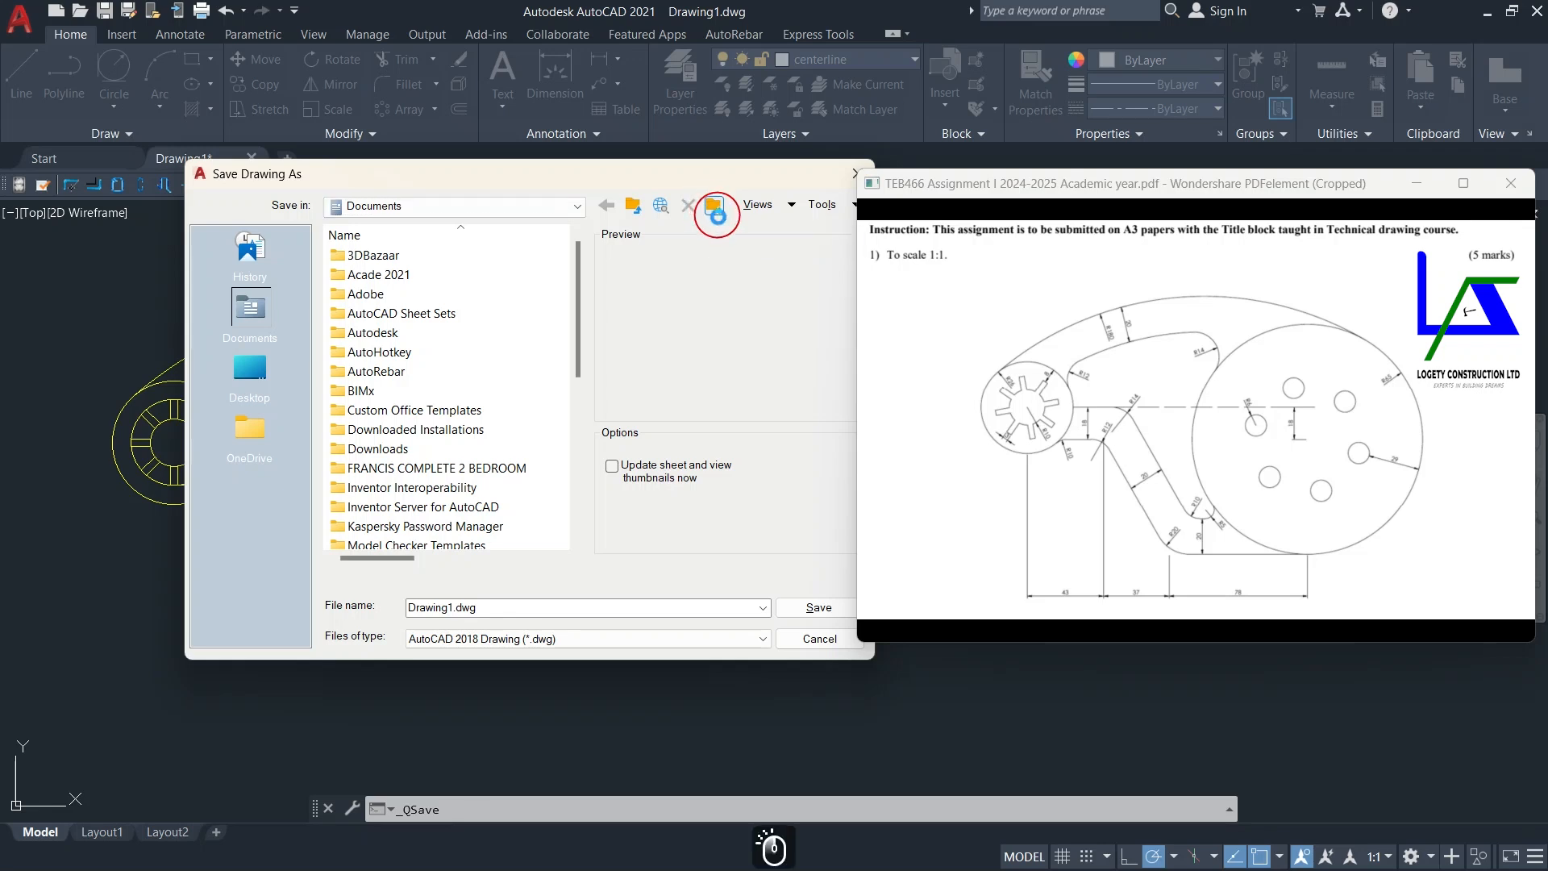
left_click(713, 206)
key("Caps_Lock")
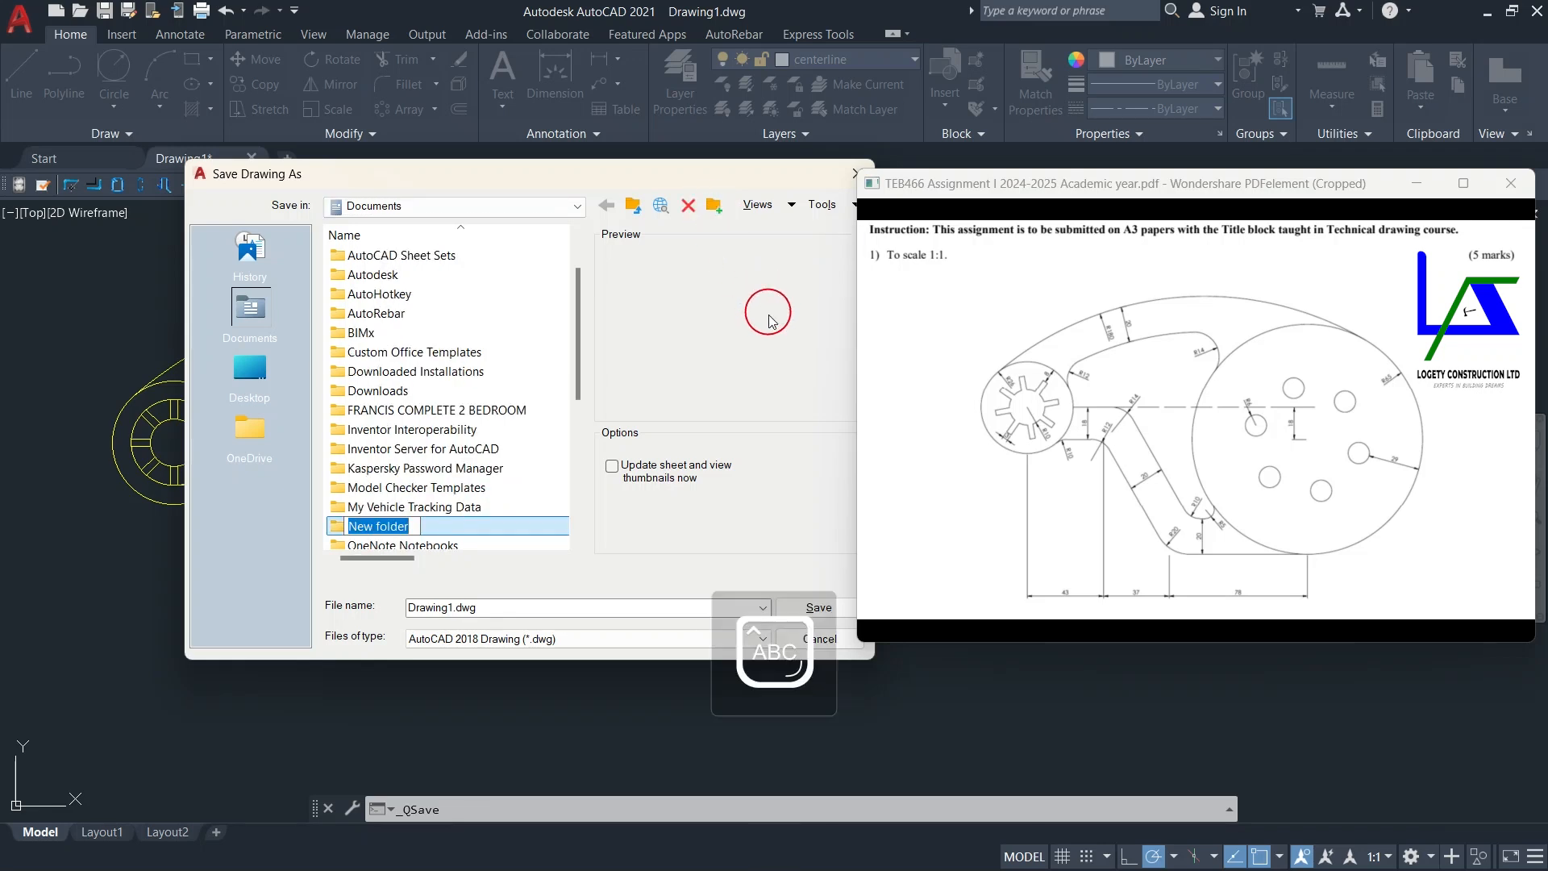
type("AUTOC")
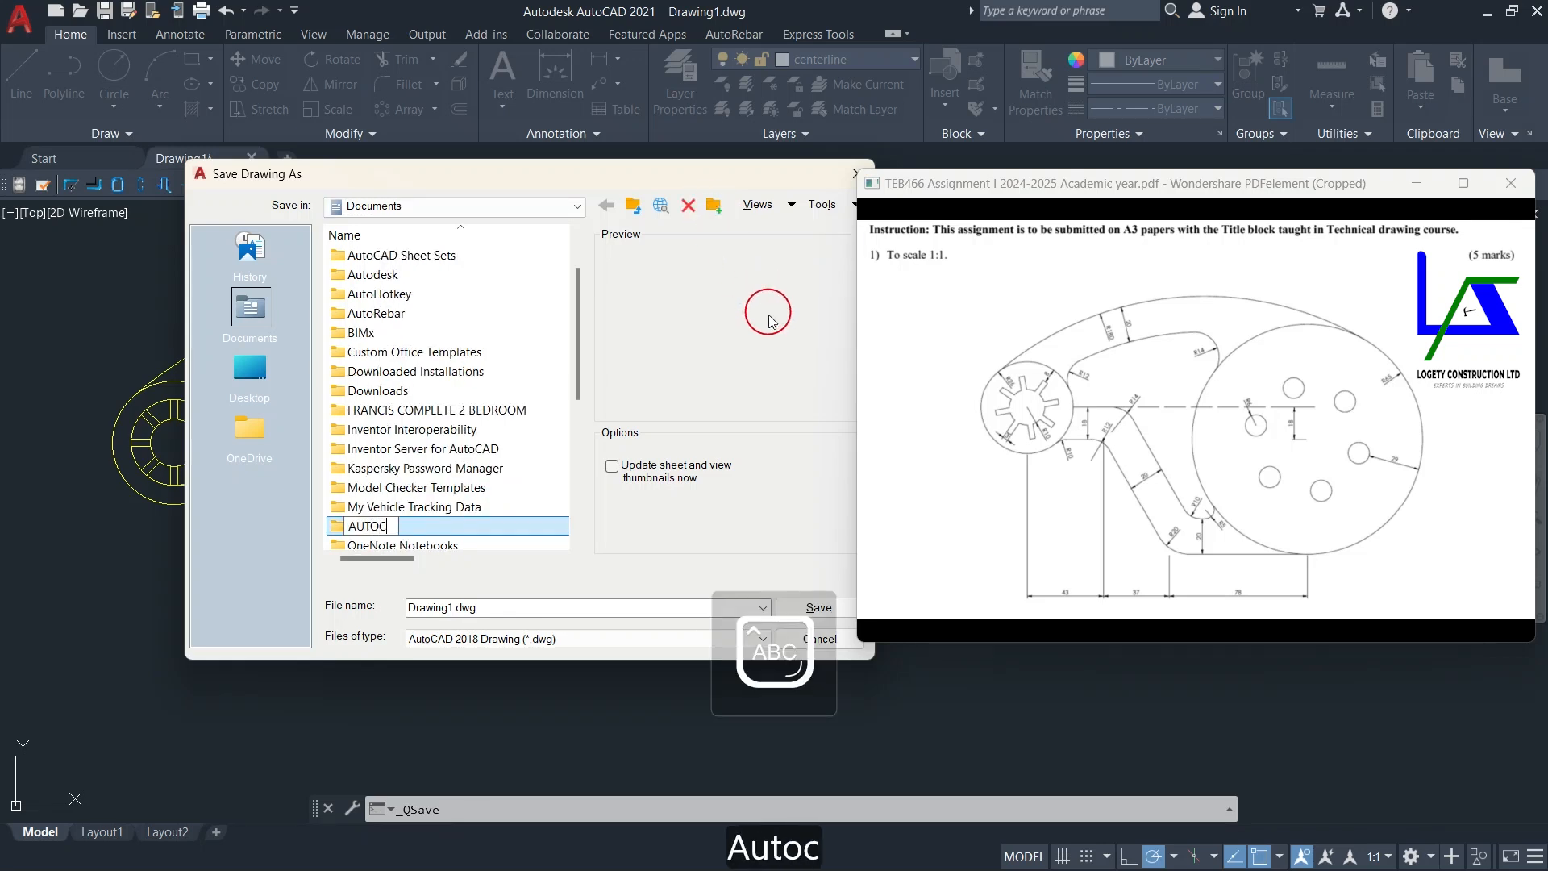
type("AD ASSI")
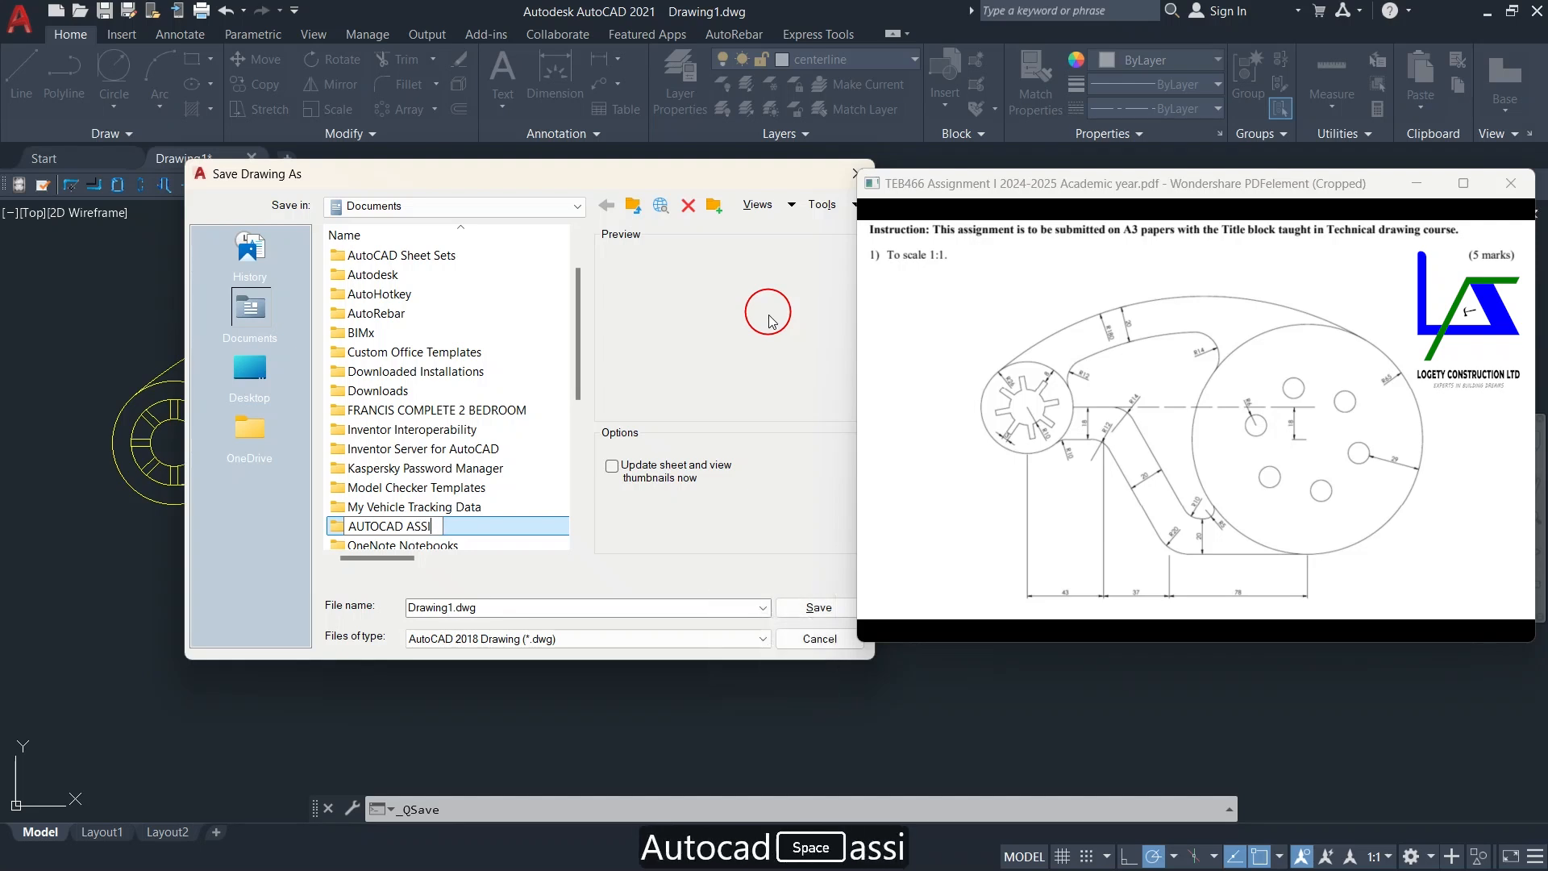
type("GNMENT")
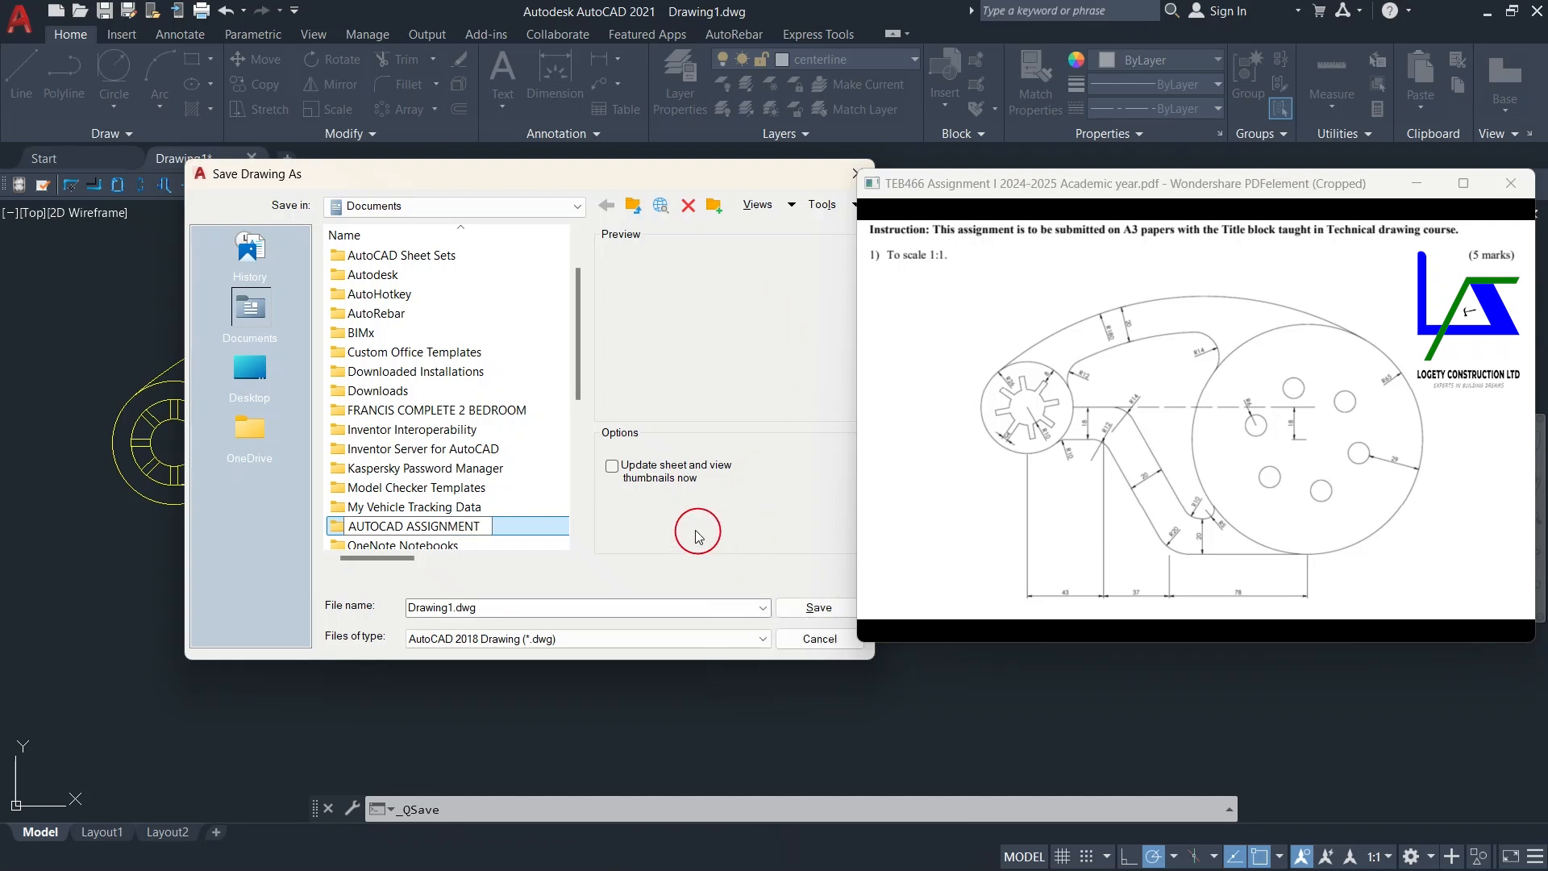
left_click(526, 533)
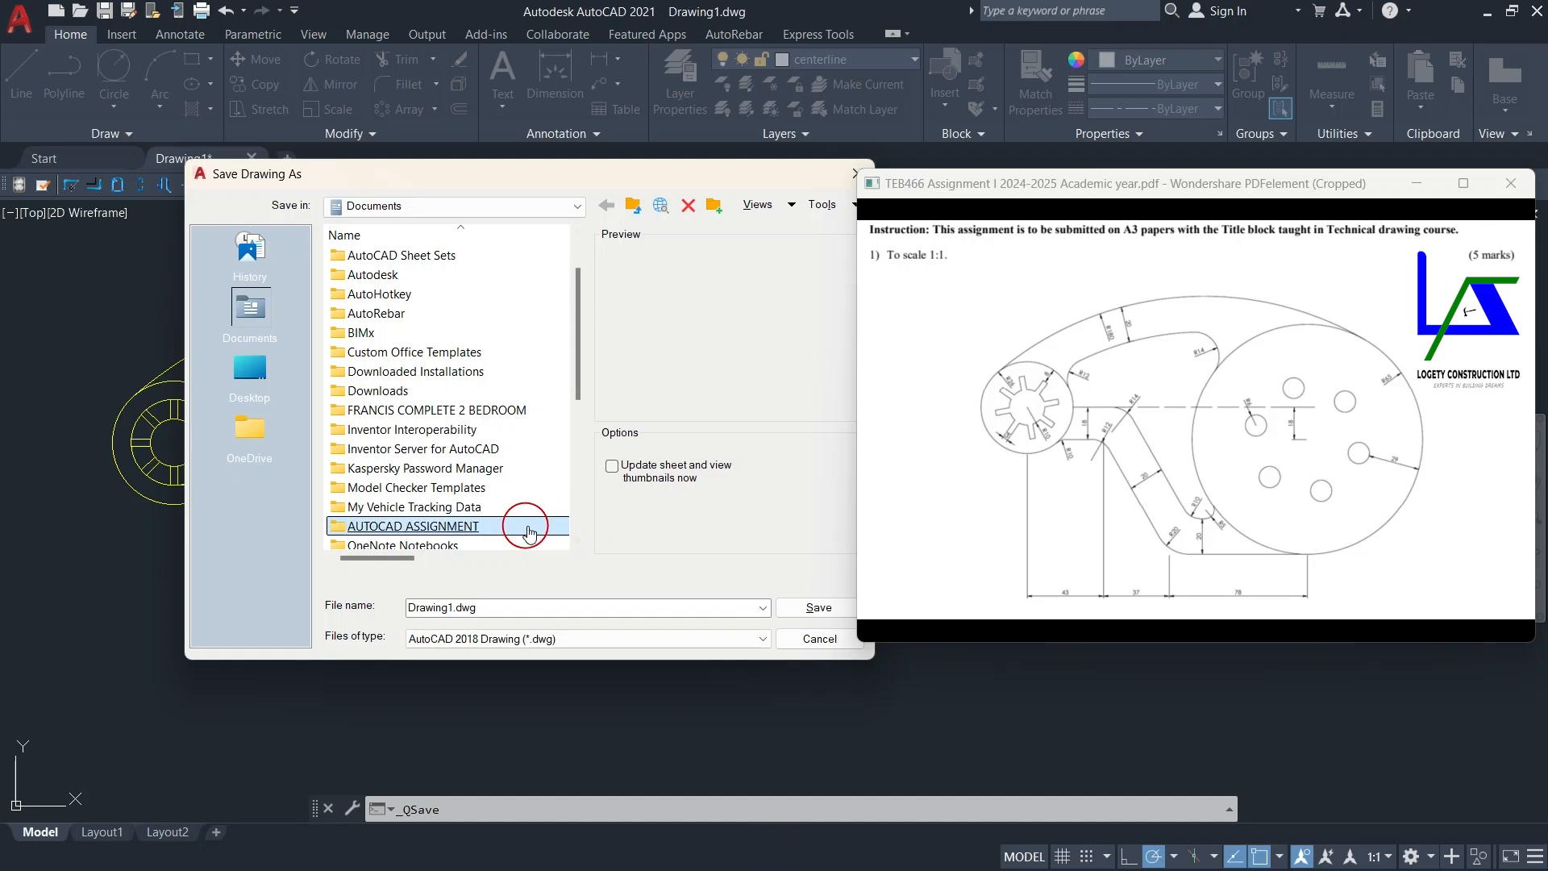
Step: Save the drawing as Drawing1.dwg in the AUTOCAD ASSIGNMENT folder and dismiss the web and mobile apps notice
double_click(526, 533)
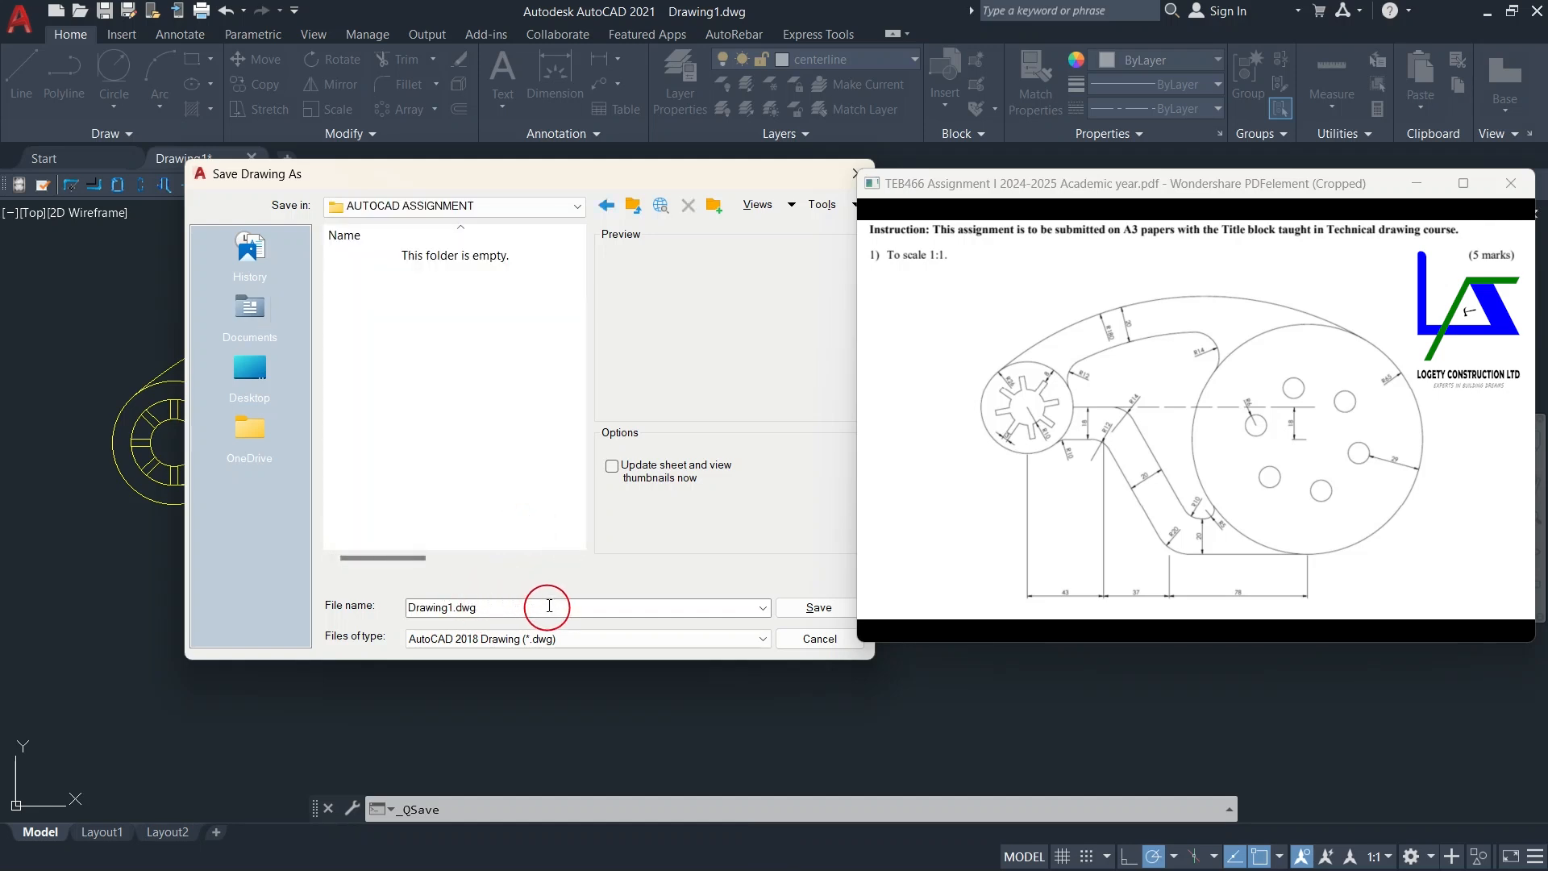
left_click(821, 608)
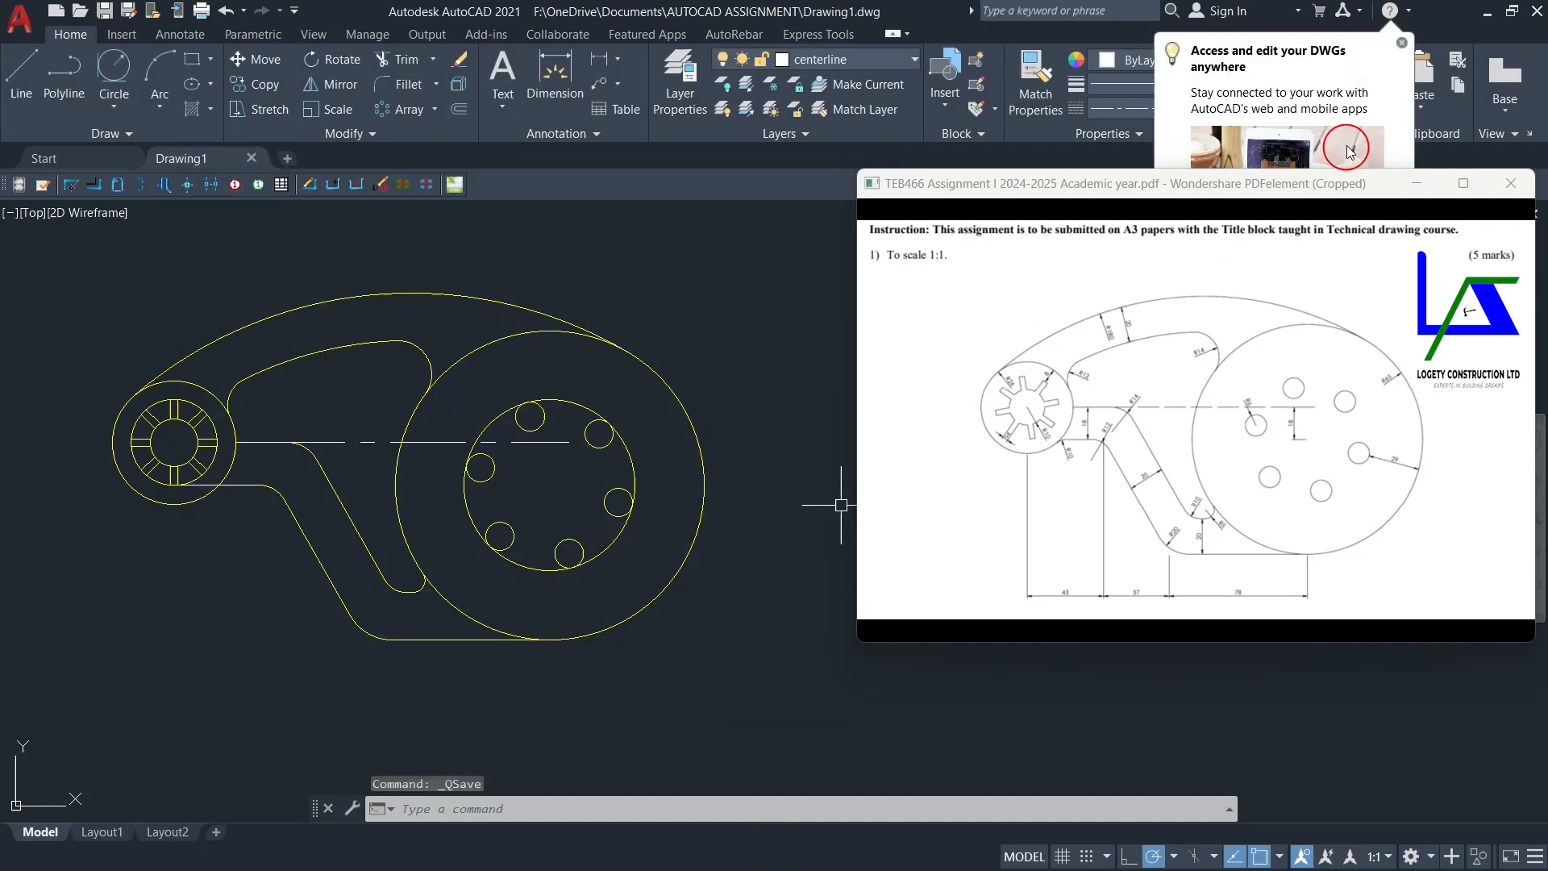
left_click(1402, 41)
middle_click_drag(700, 429, 729, 428)
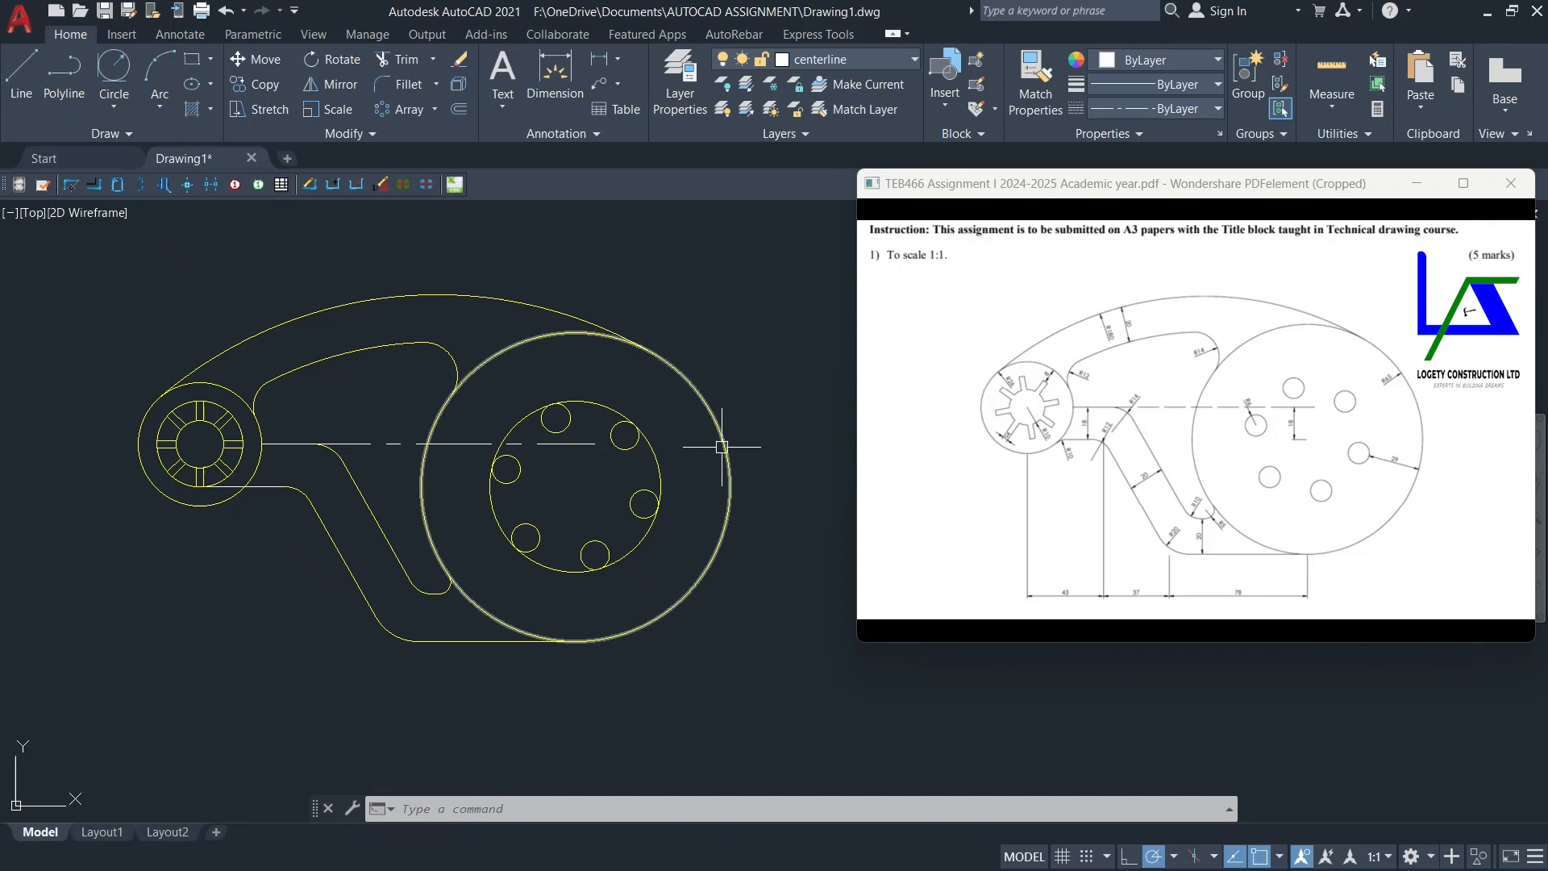
middle_click_drag(733, 451, 755, 440)
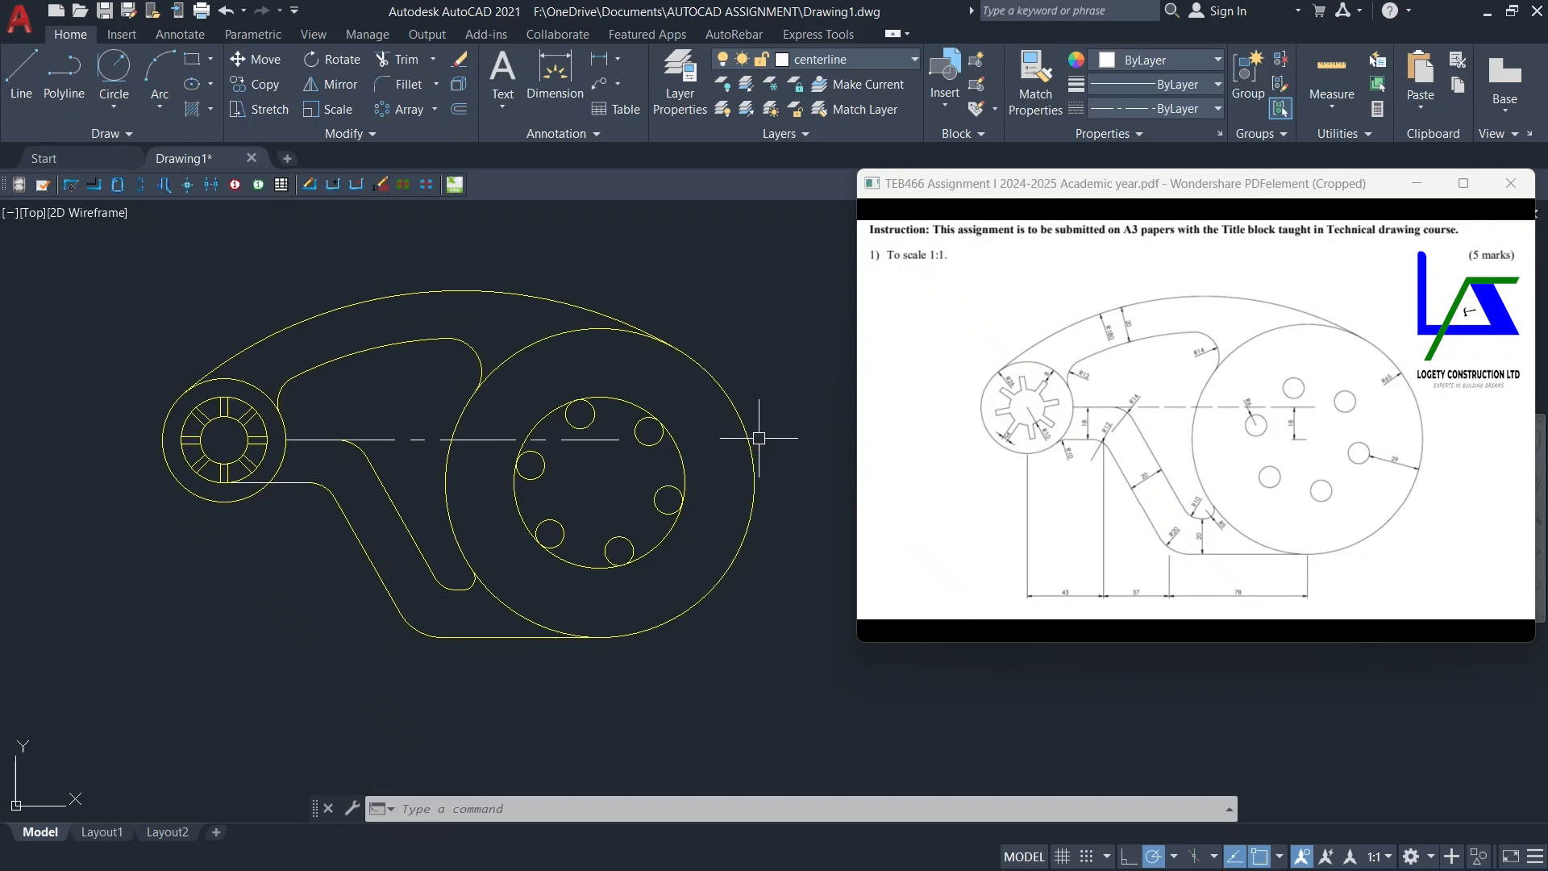